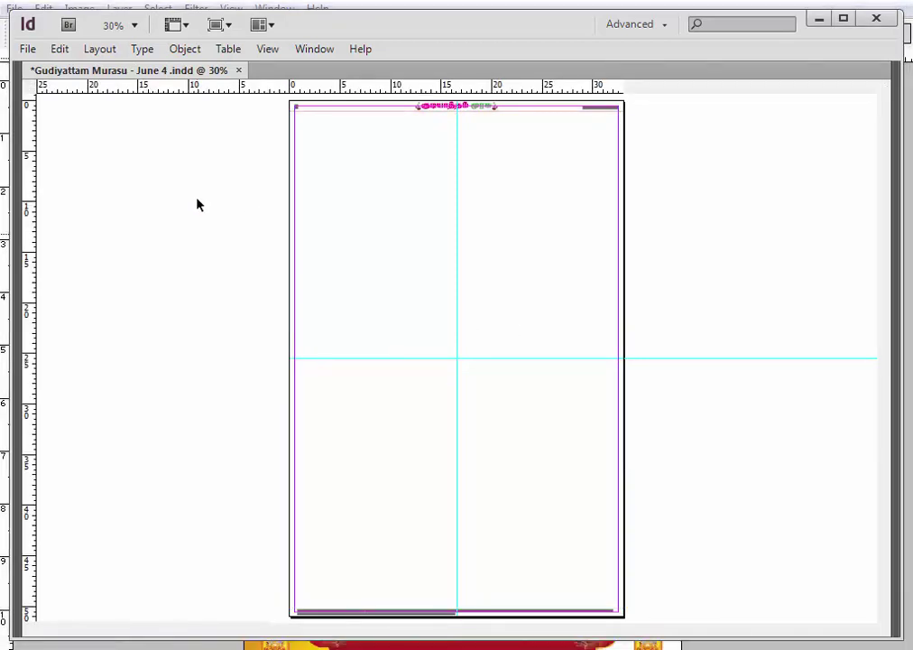
- Preview the InDesign page, confirm its frame reads 33 cm × 49 cm, then switch to Photoshop
{"action": "key", "text": "shift+w"}
{"action": "key", "text": "Escape"}
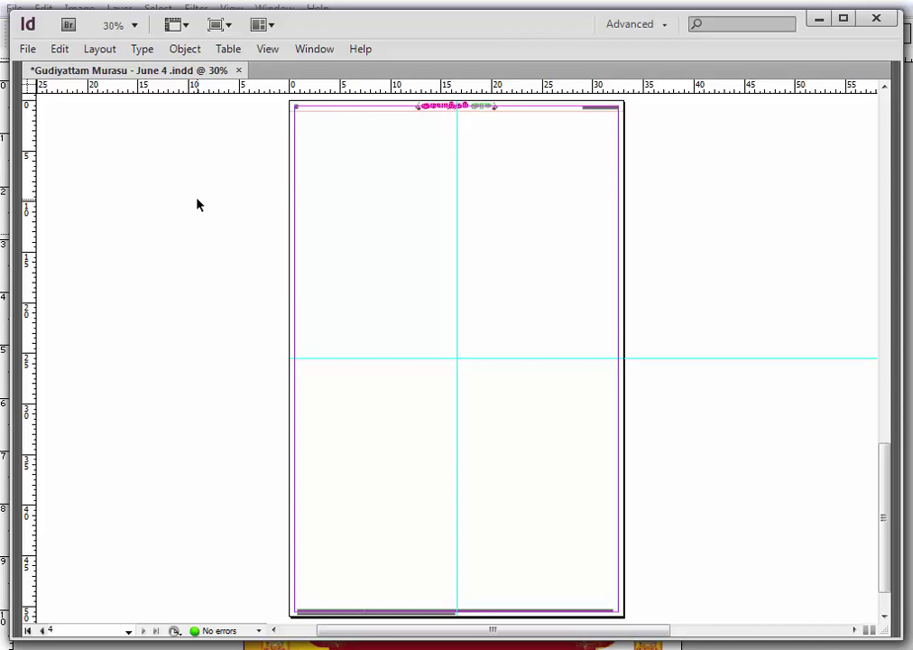
{"action": "left_click", "coordinate": [402, 265]}
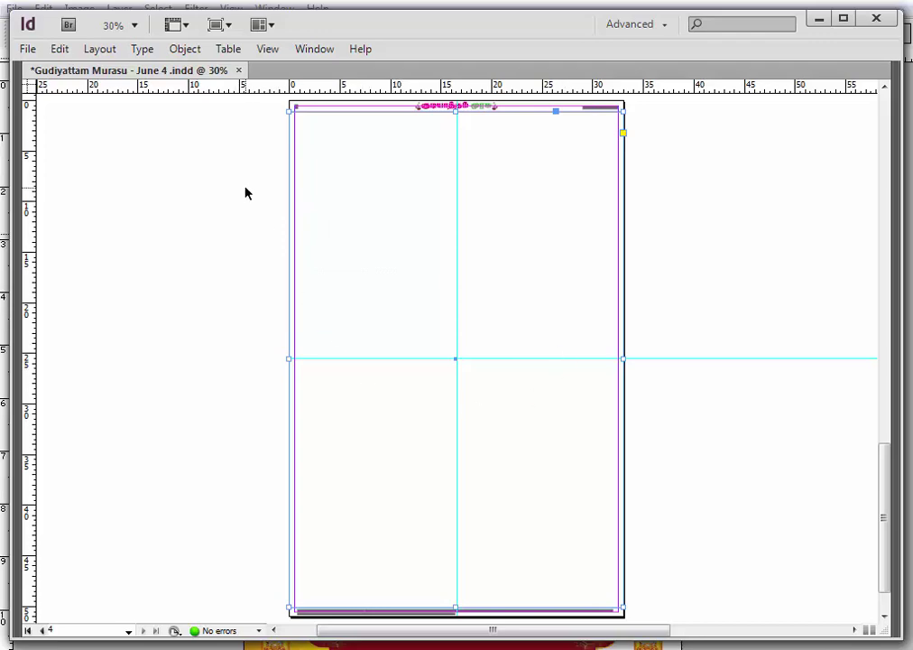
{"action": "key", "text": "Tab"}
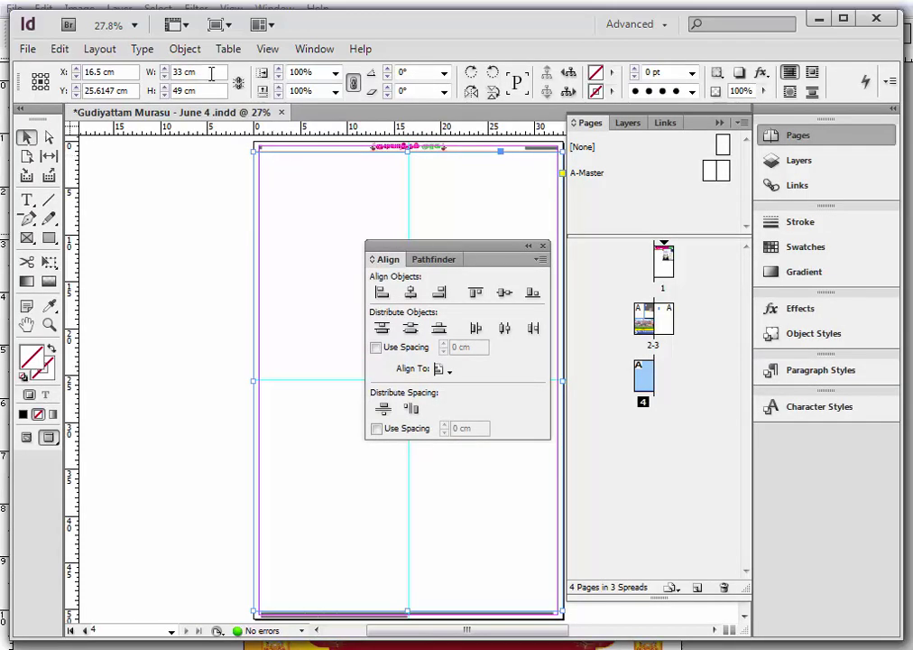
{"action": "left_click_drag", "start_coordinate": [173, 72], "coordinate": [219, 119]}
{"action": "key", "text": "Tab"}
{"action": "key", "text": "alt+Tab"}
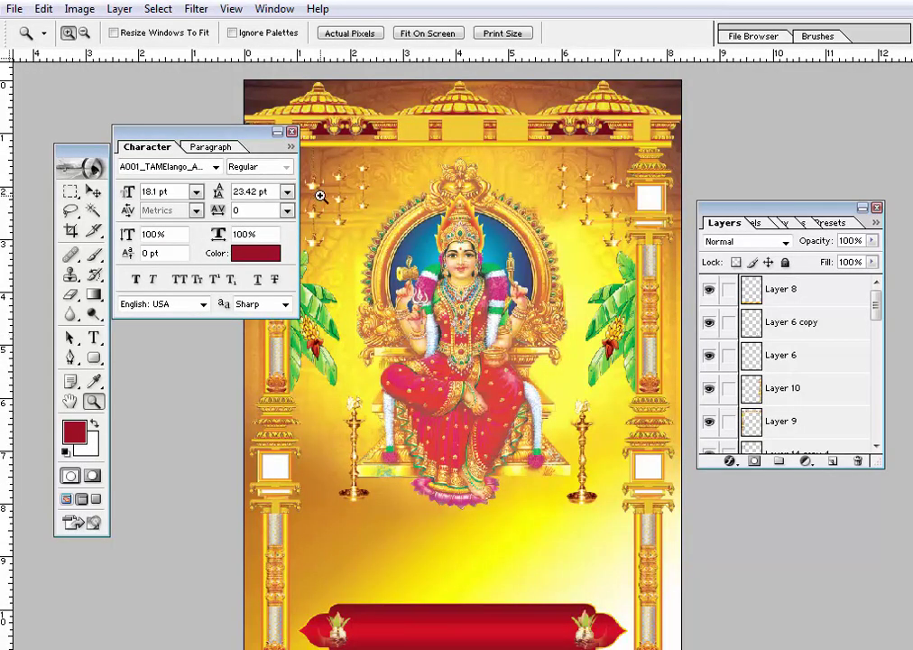
- Make a new document 33 cm wide and 49 cm high named 'Full Size Add Koil'
{"action": "key", "text": "ctrl+n"}
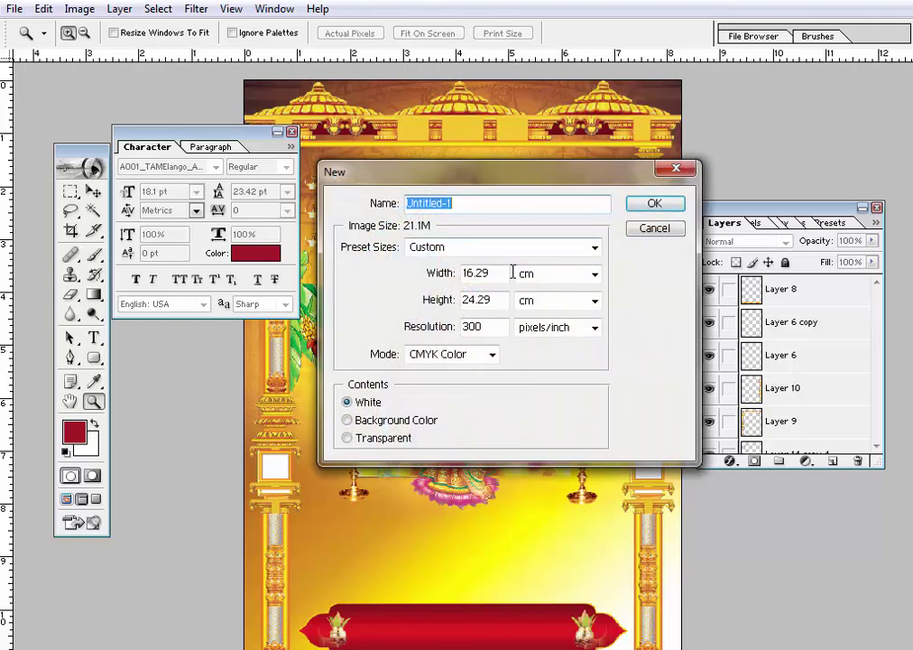
{"action": "key", "text": "Tab"}
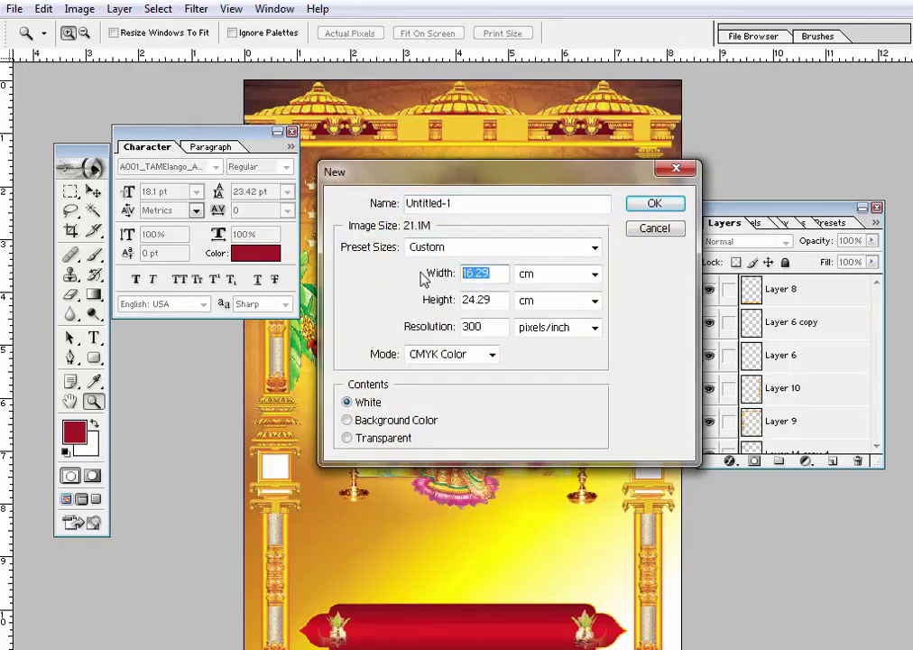
{"action": "type", "text": "33"}
{"action": "key", "text": "Tab"}
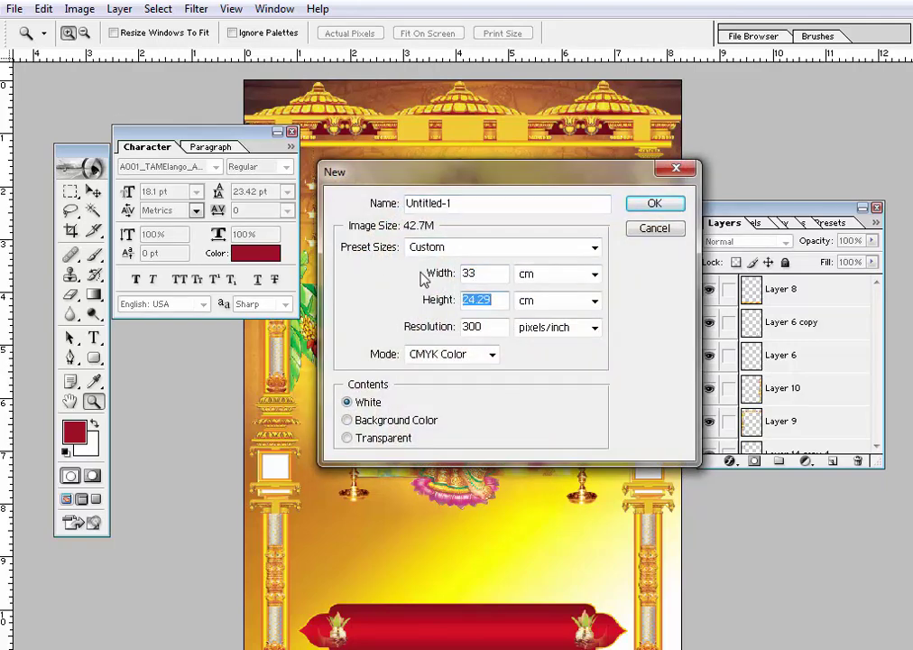
{"action": "type", "text": "49"}
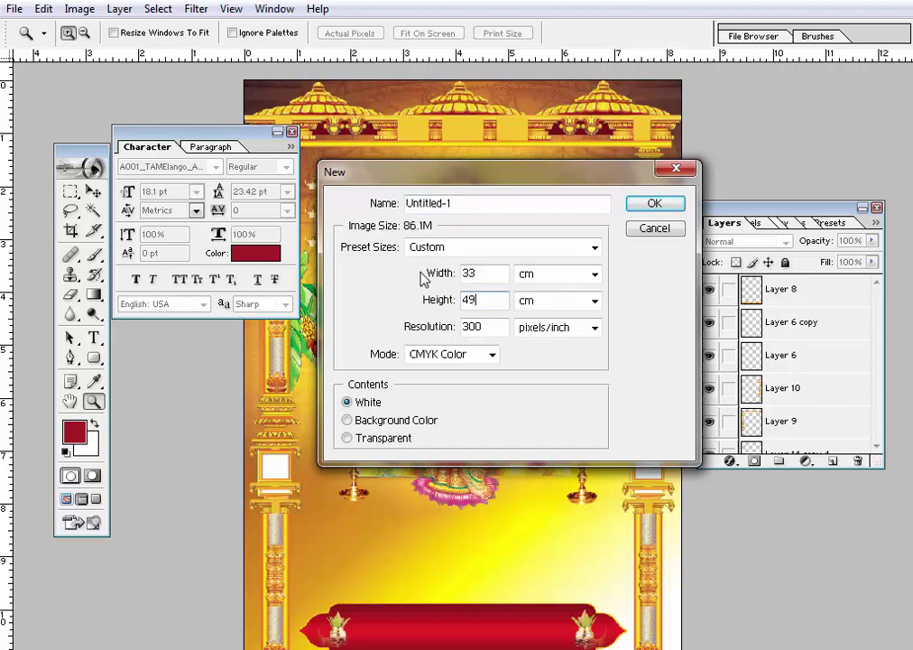
{"action": "key", "text": "Tab"}
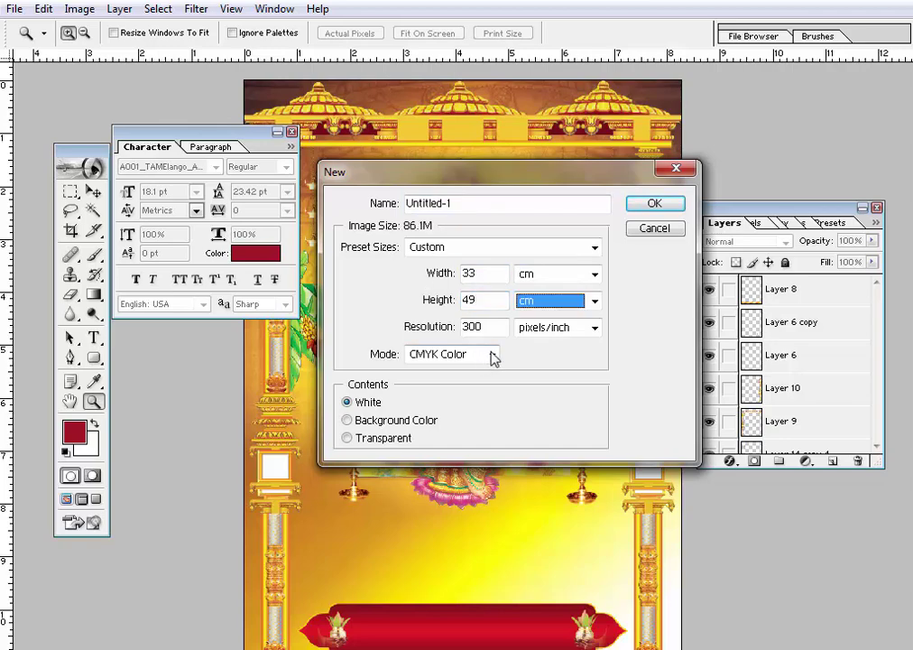
{"action": "left_click", "coordinate": [424, 204]}
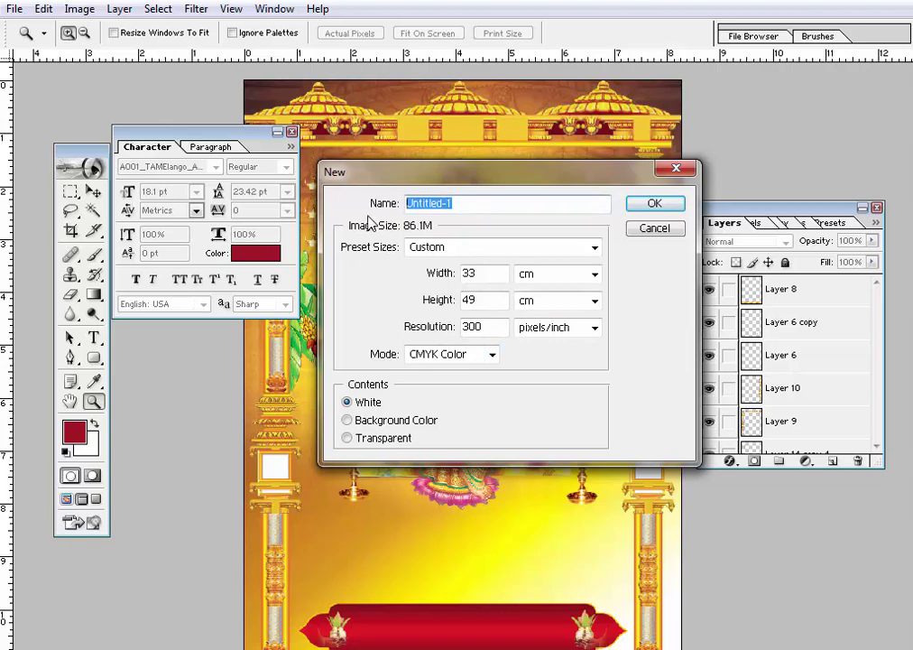
{"action": "type", "text": "Full Size Add Koil"}
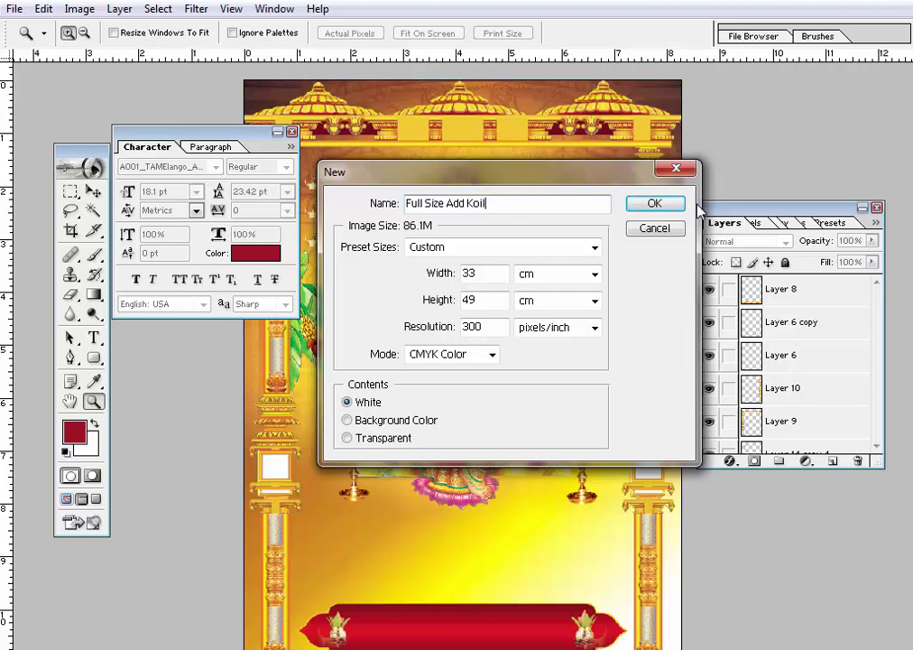
{"action": "left_click", "coordinate": [654, 203]}
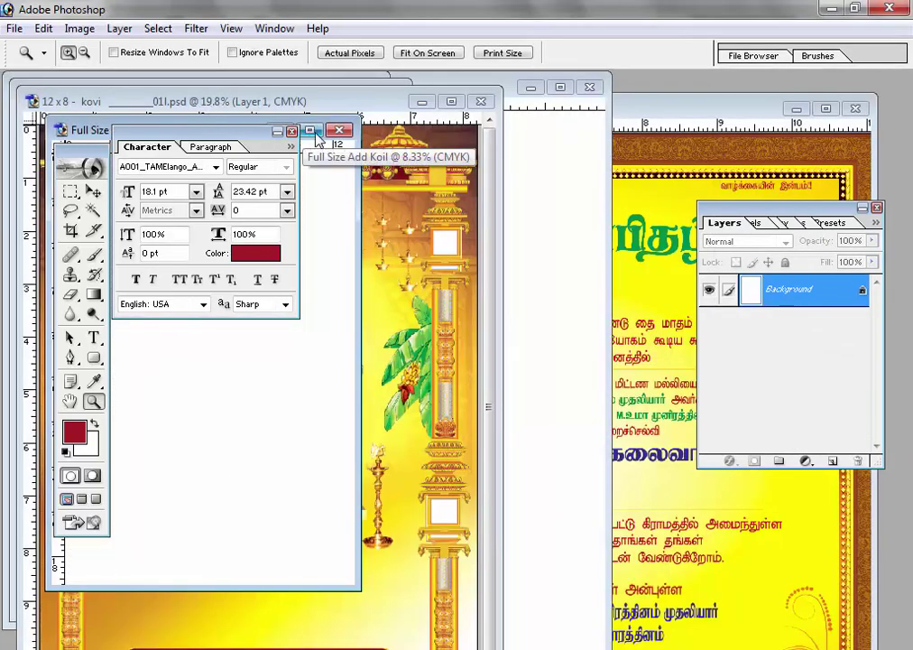
- Maximise the new document window, tidy the panels and zoom in on the page
{"action": "left_click", "coordinate": [310, 130]}
{"action": "left_click", "coordinate": [291, 131]}
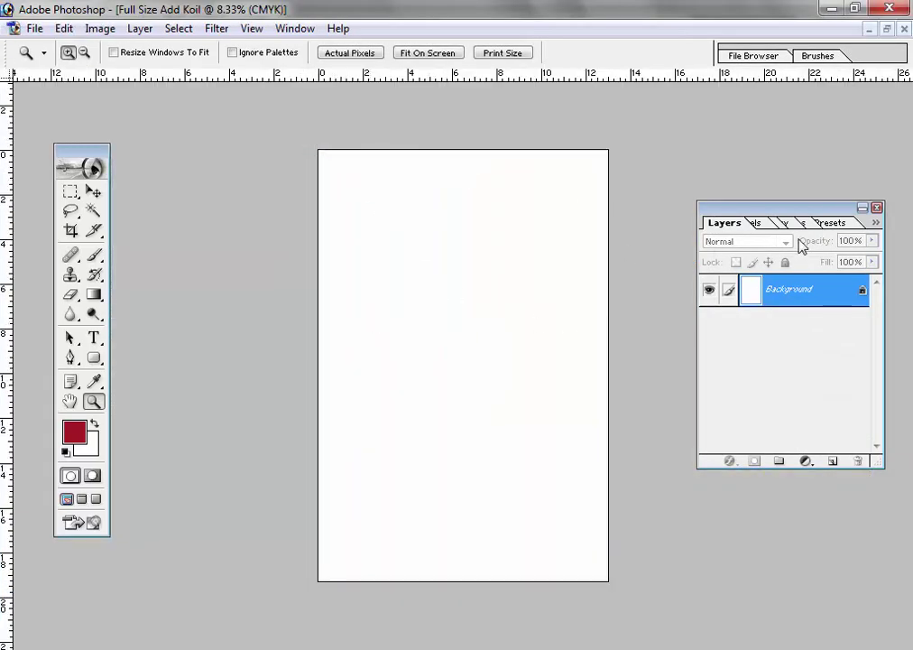
{"action": "mouse_move", "coordinate": [875, 217]}
{"action": "left_mouse_down"}
{"action": "mouse_move", "coordinate": [672, 190]}
{"action": "mouse_move", "coordinate": [786, 203]}
{"action": "left_mouse_up"}
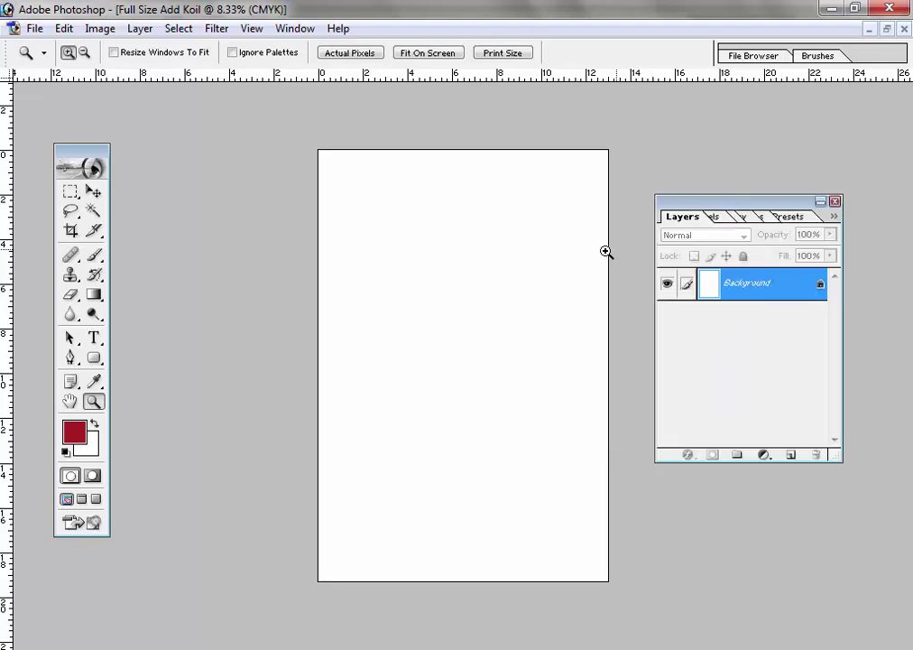
{"action": "left_click", "coordinate": [480, 255]}
{"action": "left_click", "coordinate": [481, 255], "text": "alt"}
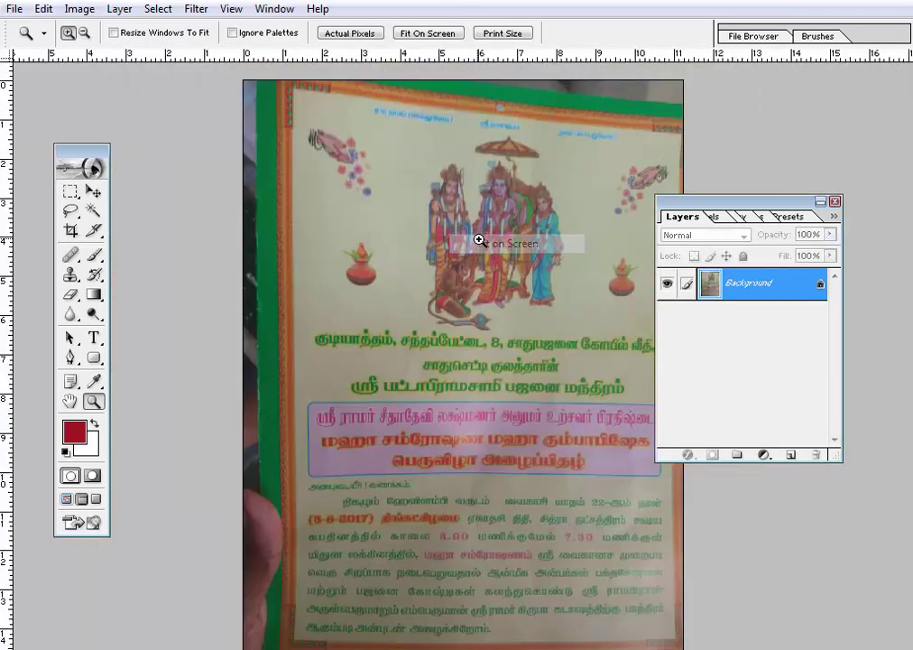
{"action": "key", "text": "Tab"}
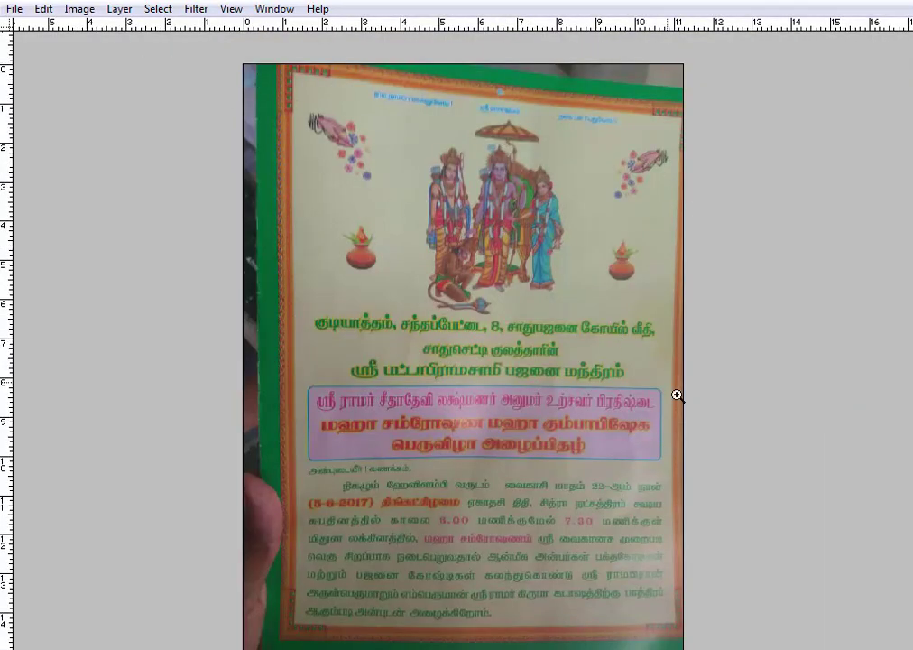
- Zoom and scroll through the invitation photo, then fit it on screen
{"action": "left_click", "coordinate": [677, 395]}
{"action": "scroll", "coordinate": [581, 350], "scroll_direction": "down", "scroll_amount": 4}
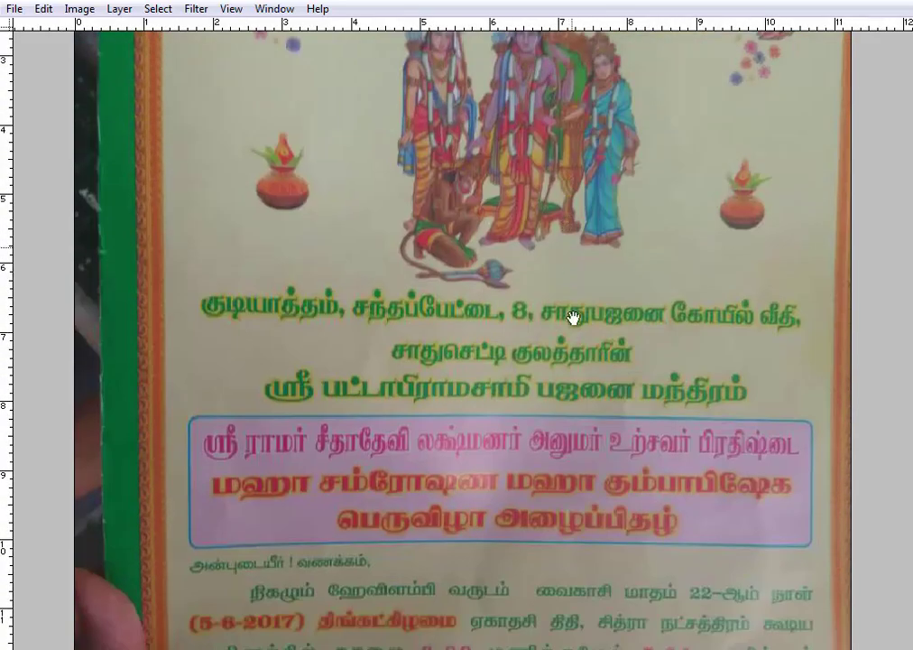
{"action": "scroll", "coordinate": [572, 316], "scroll_direction": "down", "scroll_amount": 4}
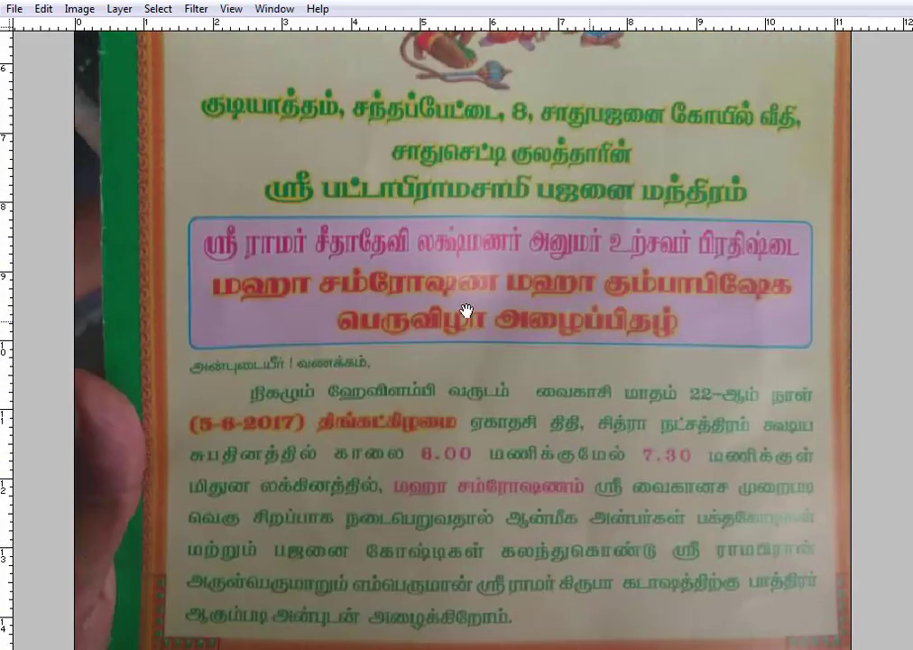
{"action": "scroll", "coordinate": [487, 262], "scroll_direction": "up", "scroll_amount": 5}
{"action": "scroll", "coordinate": [496, 243], "scroll_direction": "up", "scroll_amount": 2}
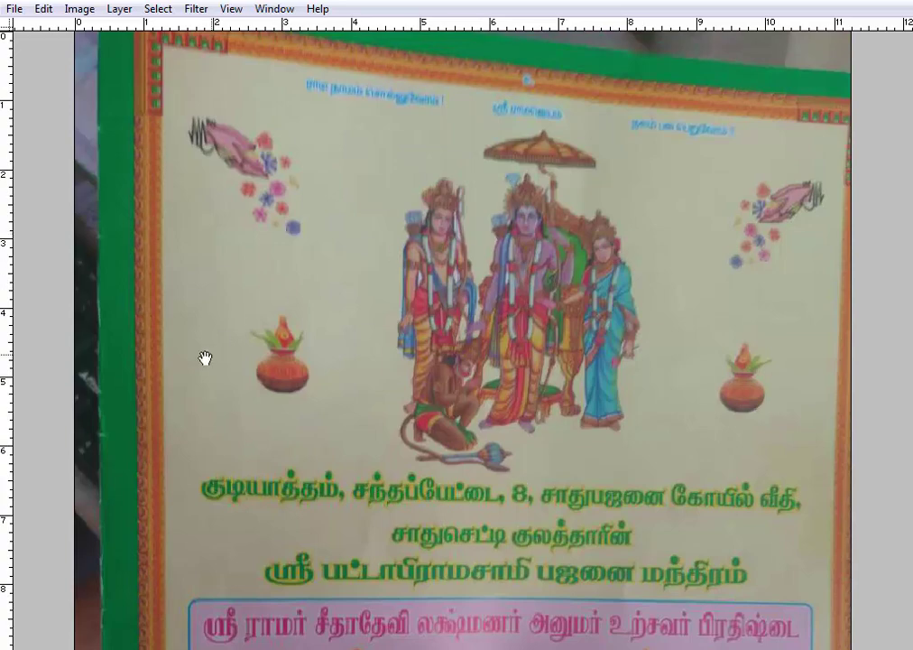
{"action": "scroll", "coordinate": [677, 254], "scroll_direction": "down", "scroll_amount": 3}
{"action": "scroll", "coordinate": [629, 347], "scroll_direction": "up", "scroll_amount": 3}
{"action": "scroll", "coordinate": [462, 190], "scroll_direction": "down", "scroll_amount": 3}
{"action": "scroll", "coordinate": [462, 190], "scroll_direction": "down", "scroll_amount": 2}
{"action": "right_click", "coordinate": [414, 287]}
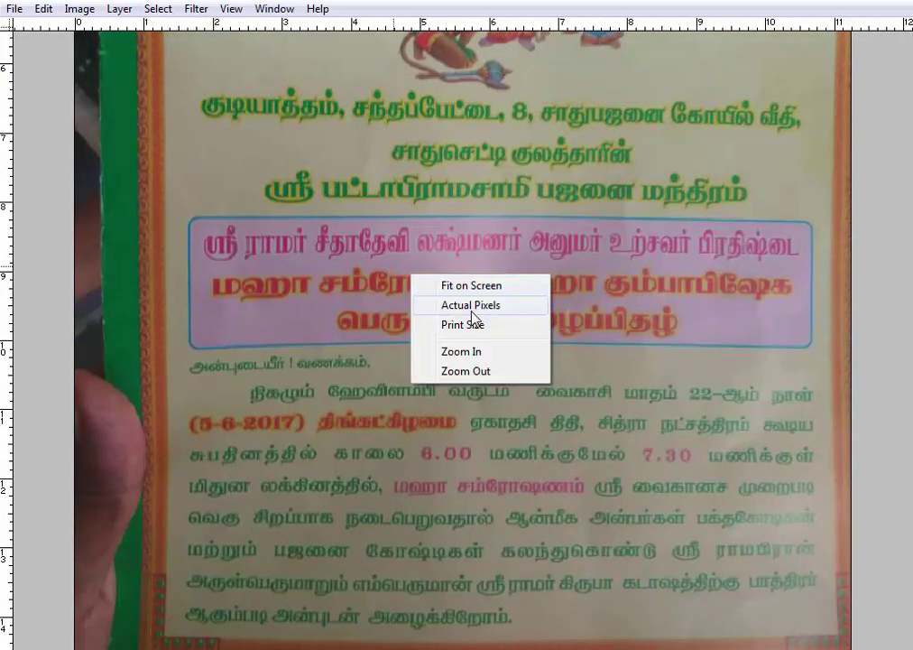
{"action": "left_click", "coordinate": [501, 316]}
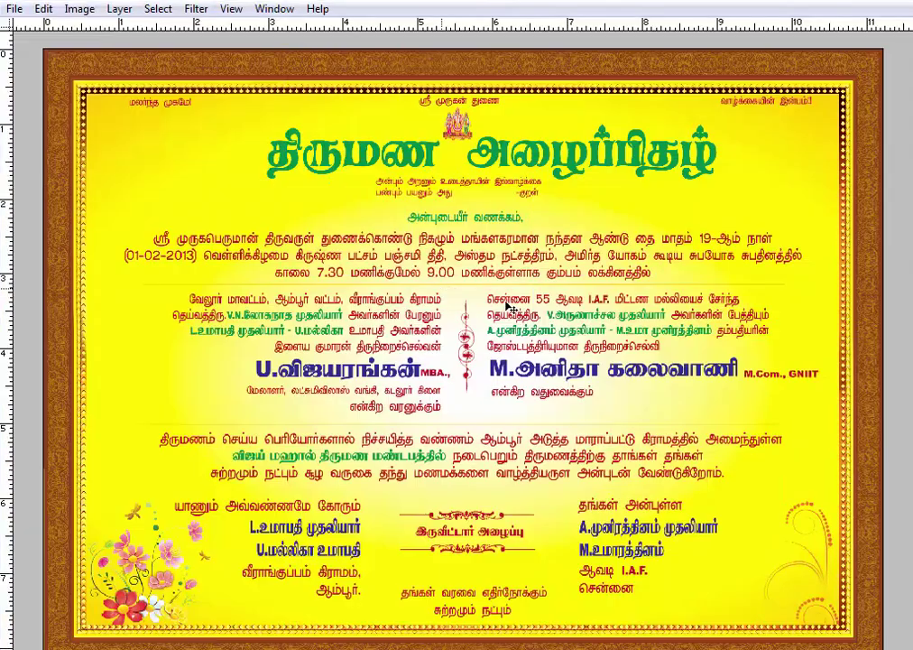
{"action": "key", "text": "f"}
{"action": "key", "text": "f"}
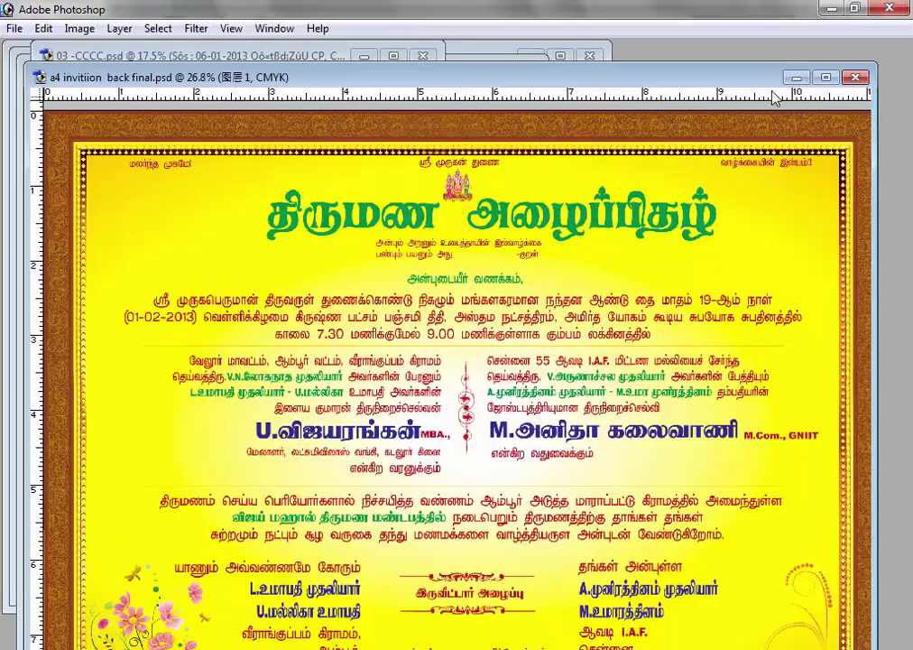
- Minimise the a4 invitation, 03 -CCCC and 12 x 8 kovi documents, leaving meenakshi sundaresewa in front
{"action": "left_click", "coordinate": [796, 77]}
{"action": "left_click", "coordinate": [362, 61]}
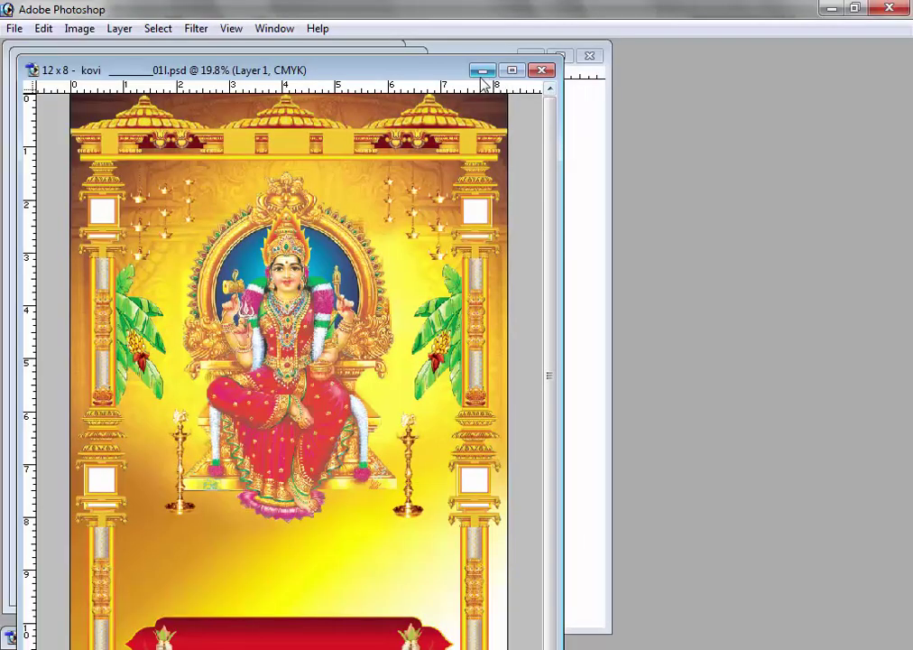
{"action": "left_click", "coordinate": [483, 69]}
{"action": "left_click", "coordinate": [496, 69]}
- Drag the three-deity image from meenakshi sundaresewa onto the Full Size Add Koil page
{"action": "mouse_move", "coordinate": [520, 67]}
{"action": "left_mouse_down"}
{"action": "mouse_move", "coordinate": [774, 207]}
{"action": "mouse_move", "coordinate": [868, 210]}
{"action": "left_mouse_up"}
{"action": "left_click", "coordinate": [235, 135]}
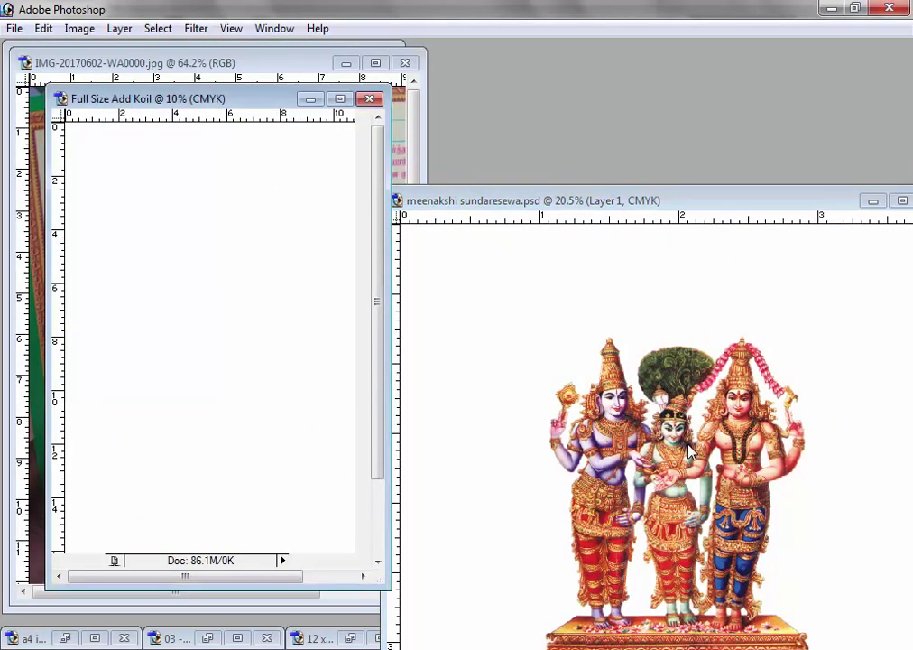
{"action": "left_click_drag", "start_coordinate": [634, 313], "coordinate": [327, 341]}
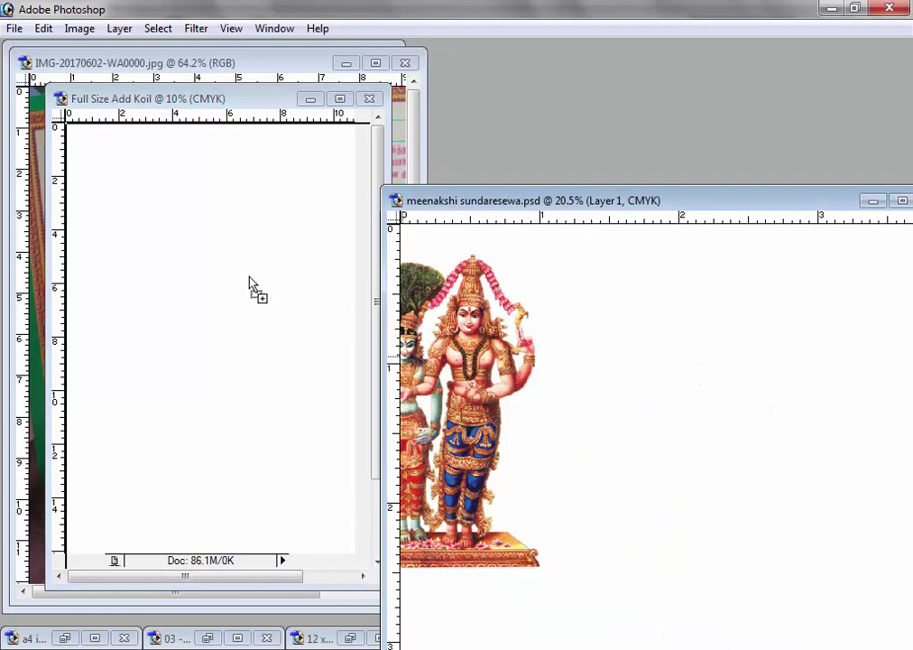
{"action": "left_click_drag", "start_coordinate": [253, 287], "coordinate": [250, 271]}
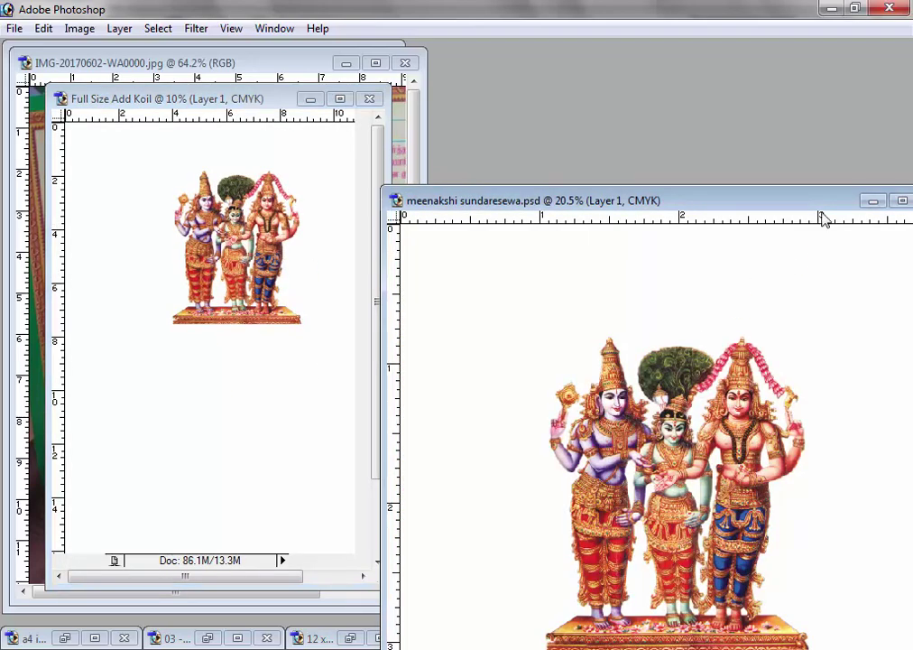
- Close meenakshi sundaresewa without saving and move the Full Size Add Koil window aside
{"action": "left_click_drag", "start_coordinate": [807, 200], "coordinate": [620, 178]}
{"action": "left_click", "coordinate": [744, 177]}
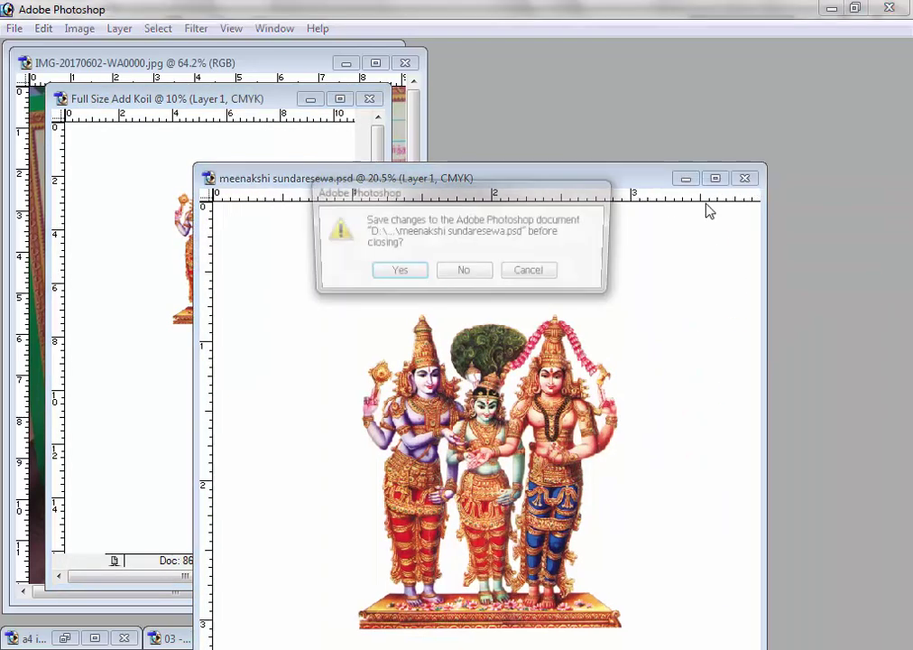
{"action": "left_click", "coordinate": [485, 276]}
{"action": "left_click_drag", "start_coordinate": [249, 95], "coordinate": [526, 105]}
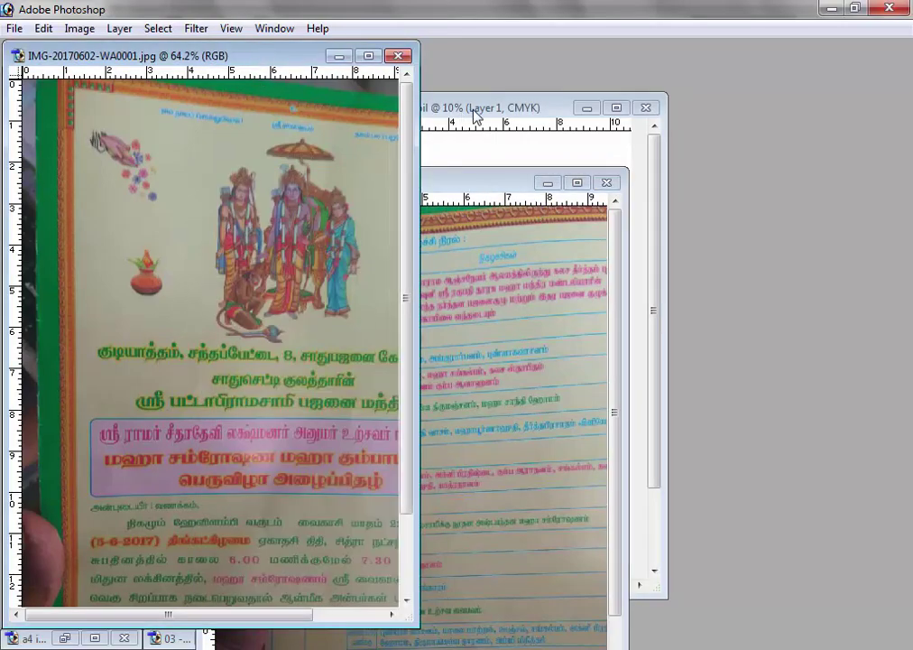
- Bring Full Size Add Koil and the wedding invitation forward, cycling their screen modes
{"action": "left_click", "coordinate": [473, 109]}
{"action": "double_click", "coordinate": [509, 110]}
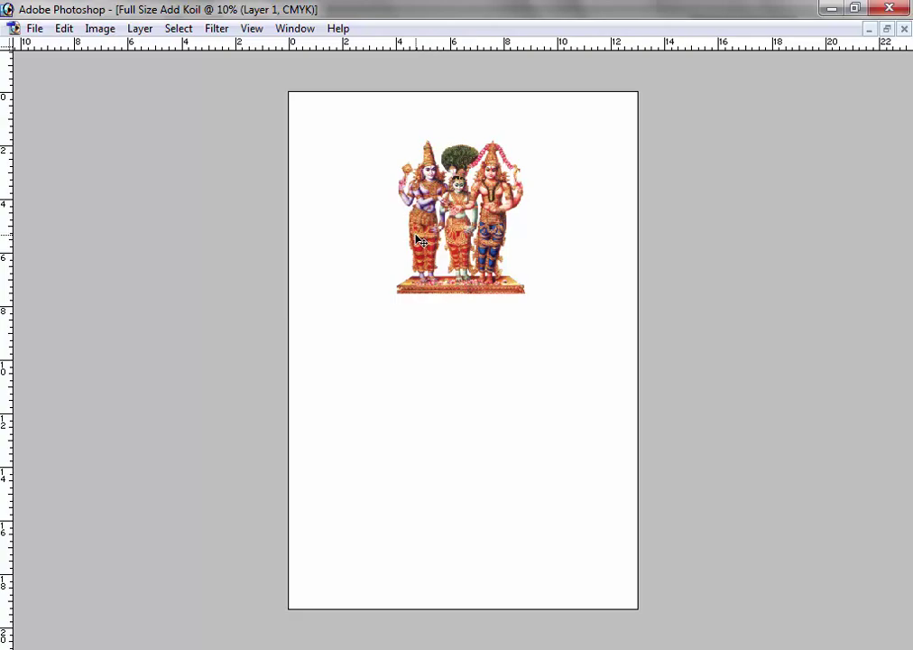
{"action": "key", "text": "f"}
{"action": "key", "text": "f"}
{"action": "key", "text": "f"}
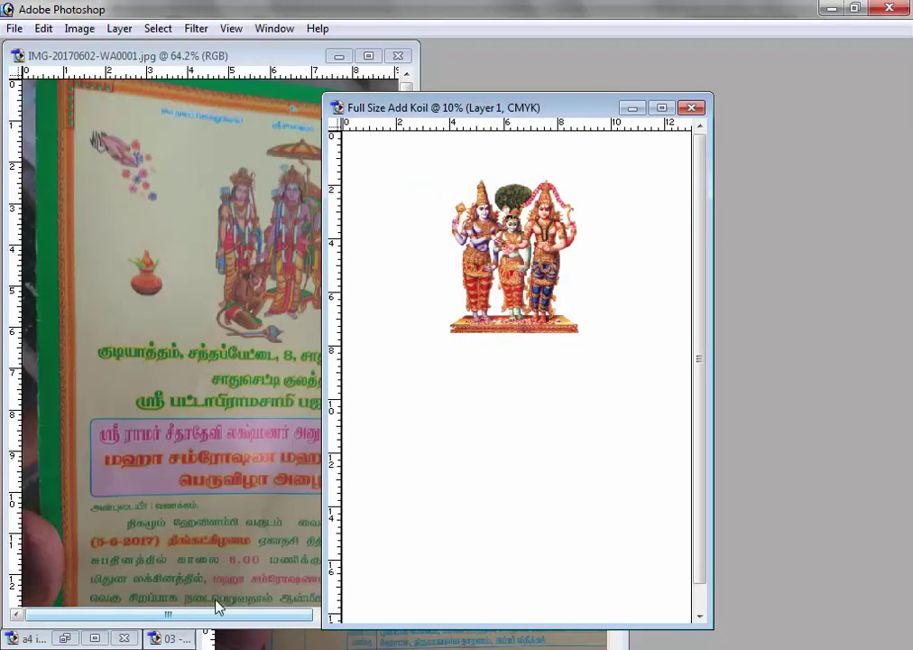
{"action": "double_click", "coordinate": [175, 637]}
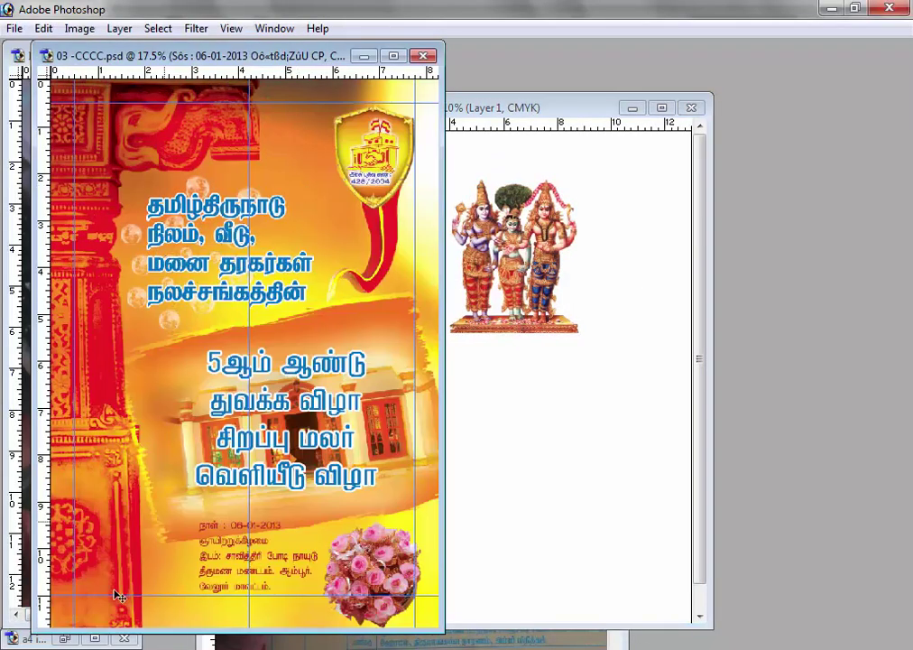
{"action": "left_click", "coordinate": [93, 637]}
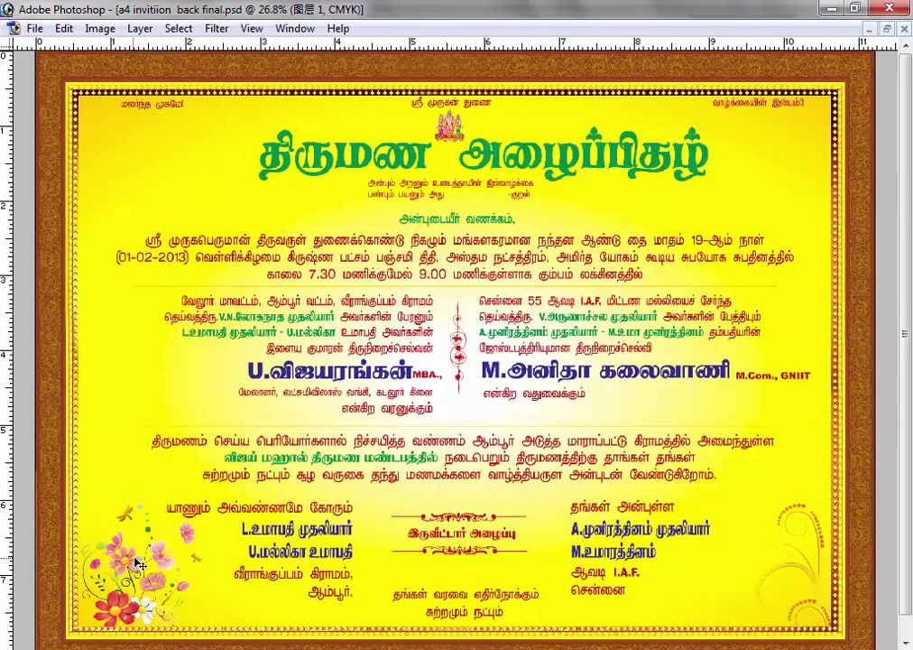
{"action": "key", "text": "f"}
{"action": "key", "text": "f"}
{"action": "key", "text": "f"}
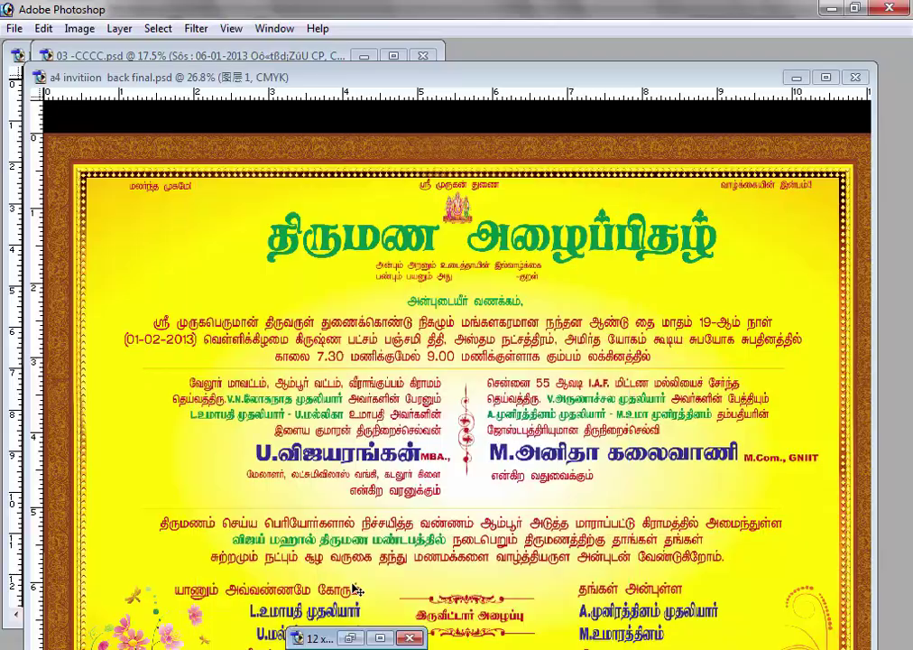
{"action": "key", "text": "f"}
{"action": "key", "text": "f"}
- View the goddess poster full screen, shift its left roof and pillar, then minimise the invitation
{"action": "key", "text": "ctrl+Tab"}
{"action": "key", "text": "f"}
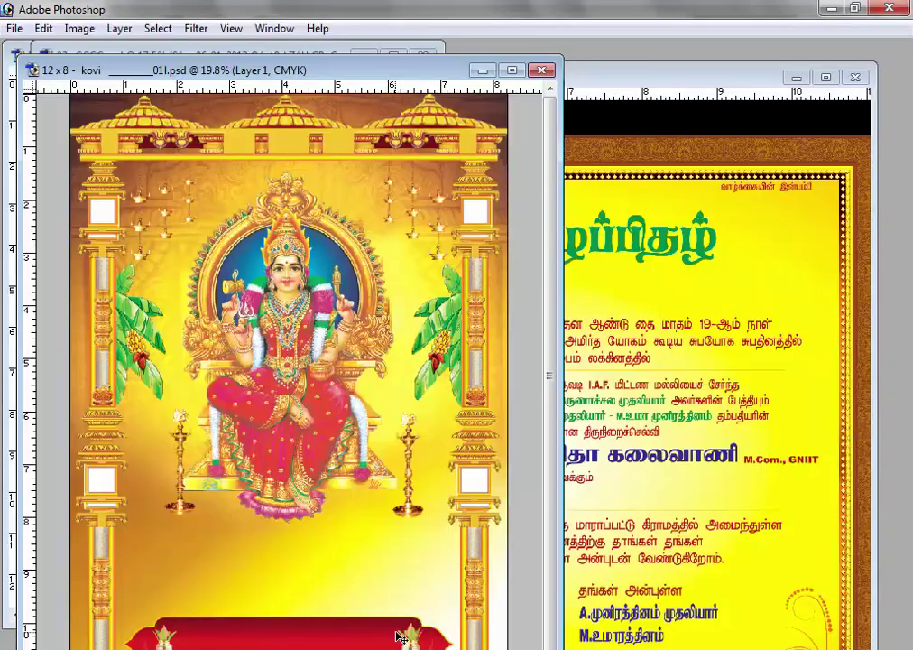
{"action": "key", "text": "f"}
{"action": "key", "text": "f"}
{"action": "key", "text": "f"}
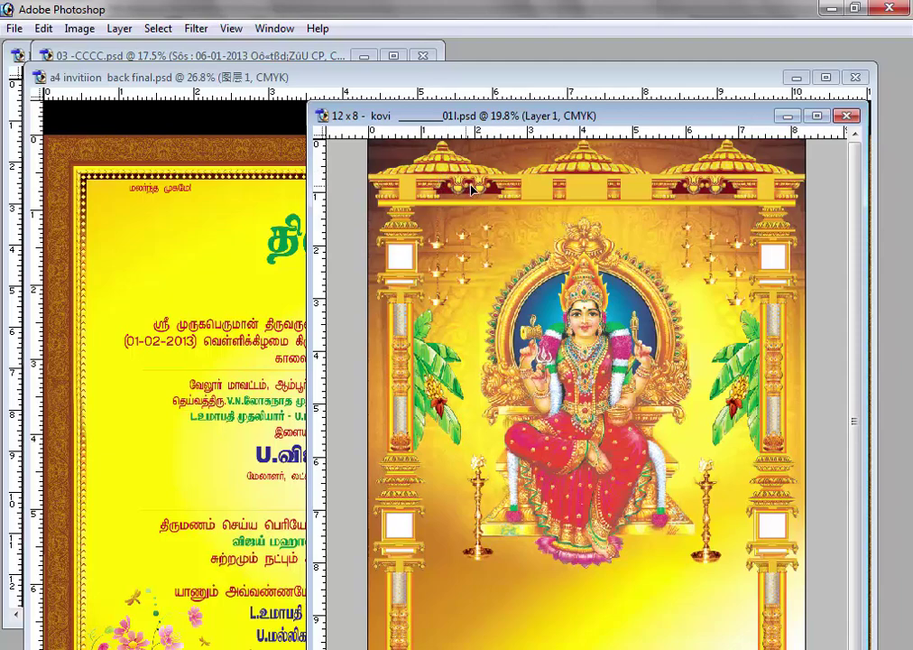
{"action": "left_click_drag", "start_coordinate": [497, 178], "coordinate": [478, 198]}
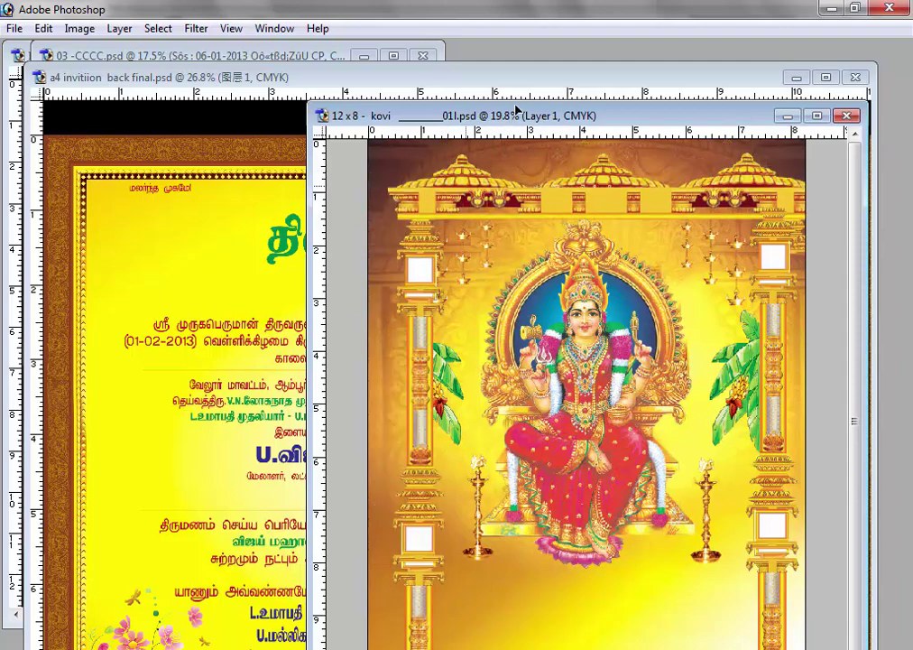
{"action": "left_click_drag", "start_coordinate": [515, 115], "coordinate": [620, 218]}
{"action": "left_click", "coordinate": [497, 67]}
{"action": "key", "text": "f"}
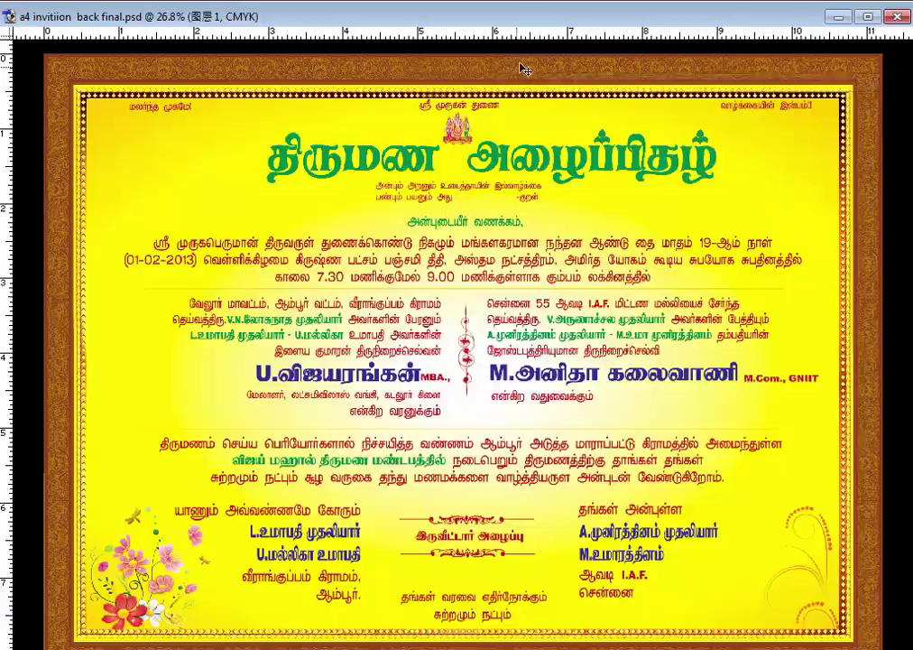
{"action": "key", "text": "f"}
{"action": "key", "text": "f"}
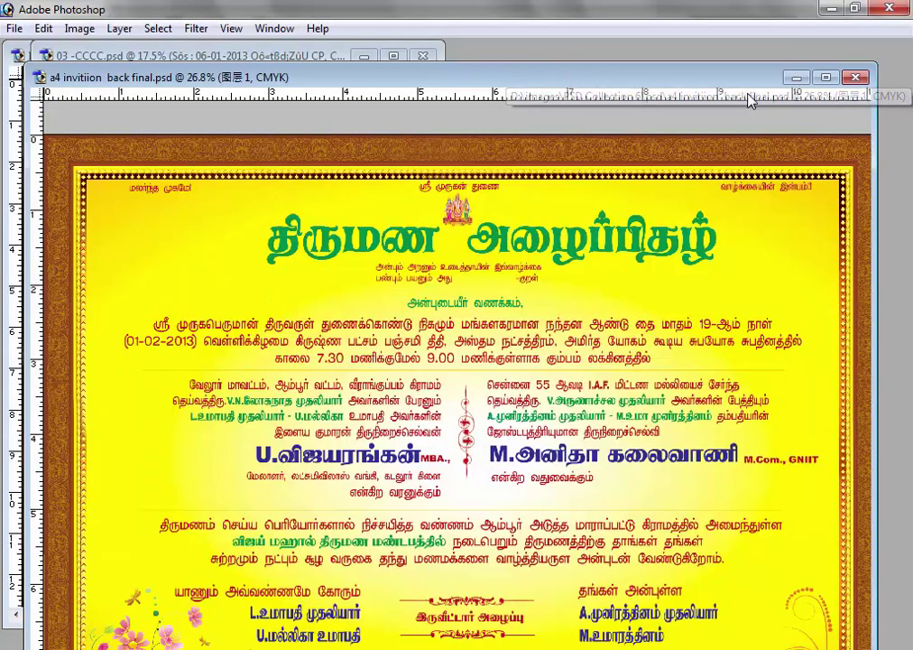
{"action": "left_click", "coordinate": [798, 80]}
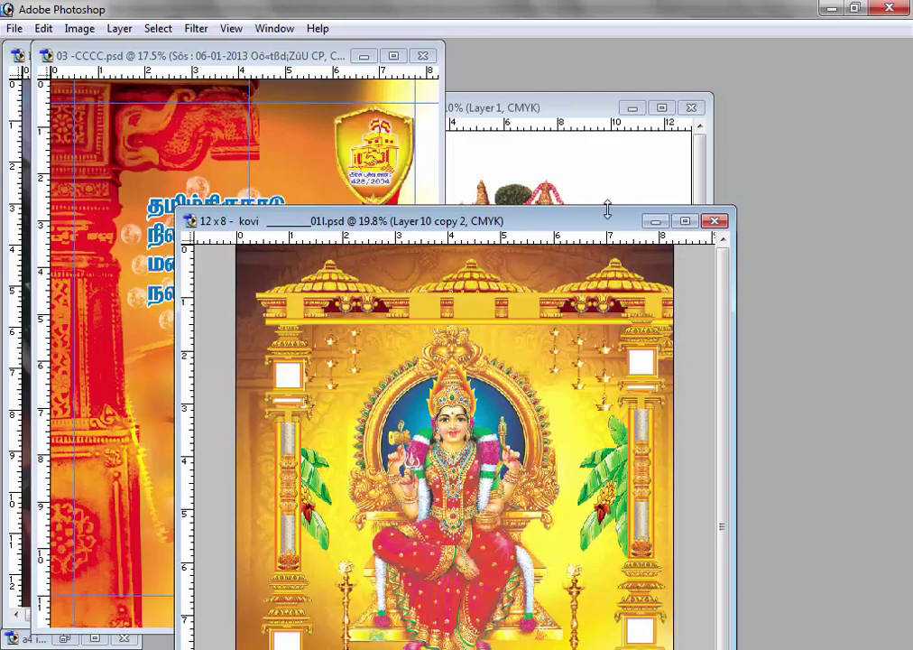
- Reposition the goddess poster's artwork and top arch, undoing the frame and right-pillar moves
{"action": "left_click_drag", "start_coordinate": [612, 224], "coordinate": [371, 233]}
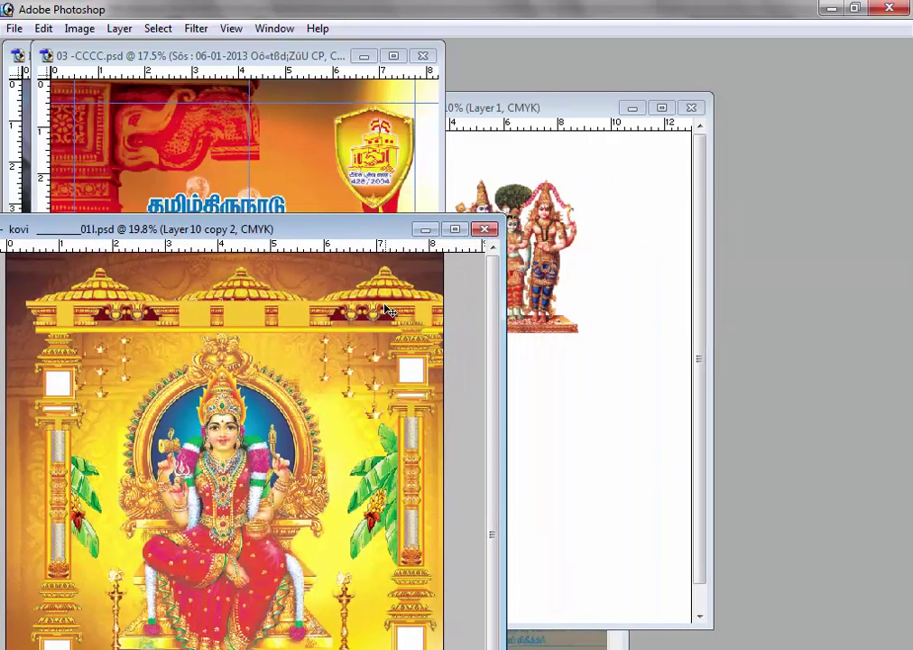
{"action": "left_click_drag", "start_coordinate": [390, 311], "coordinate": [345, 291]}
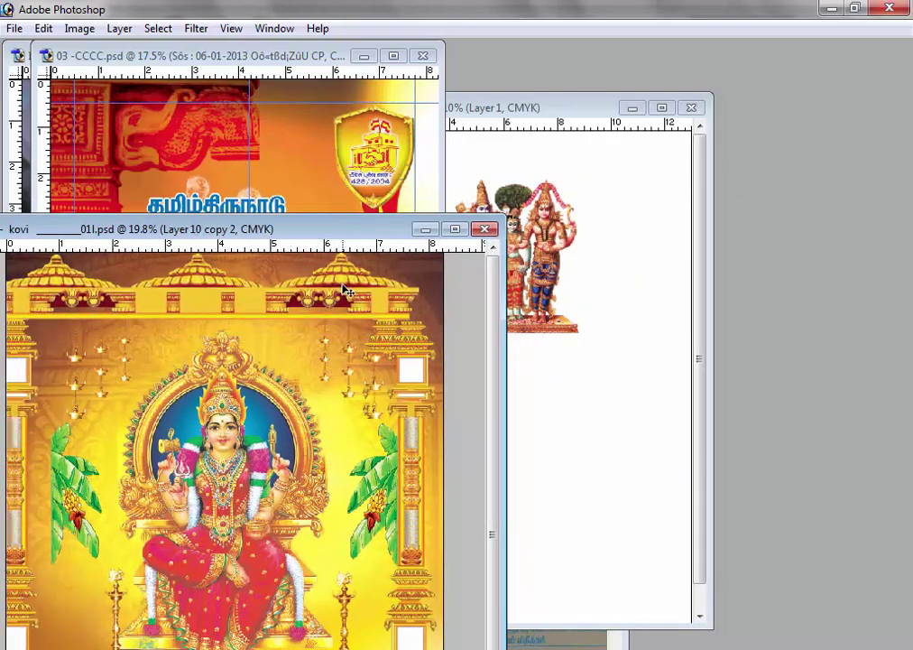
{"action": "left_click_drag", "start_coordinate": [345, 228], "coordinate": [410, 92]}
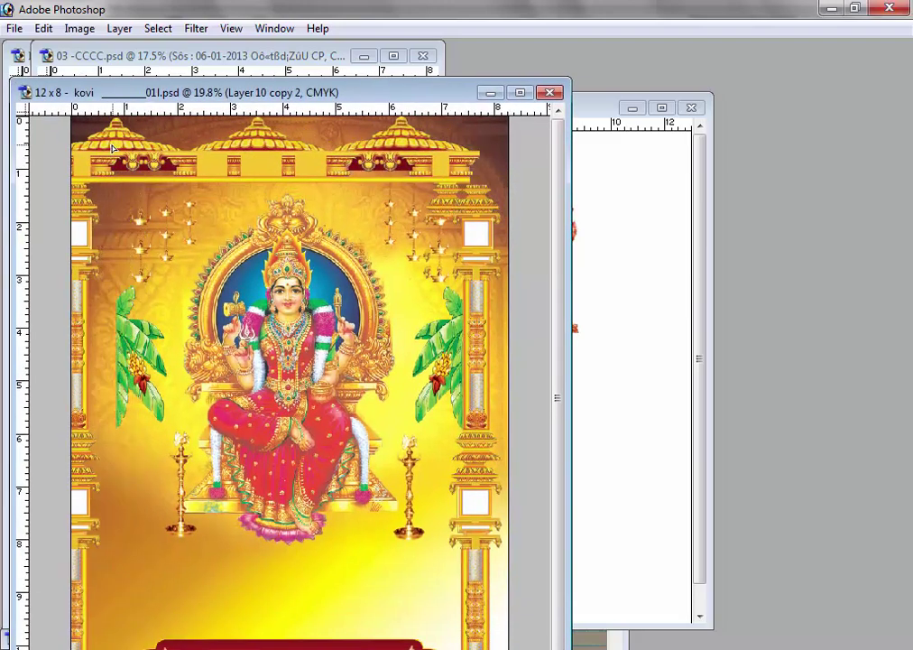
{"action": "key", "text": "ctrl+z"}
{"action": "mouse_move", "coordinate": [113, 147]}
{"action": "left_mouse_down"}
{"action": "mouse_move", "coordinate": [265, 153]}
{"action": "mouse_move", "coordinate": [131, 180]}
{"action": "mouse_move", "coordinate": [142, 230]}
{"action": "left_mouse_up"}
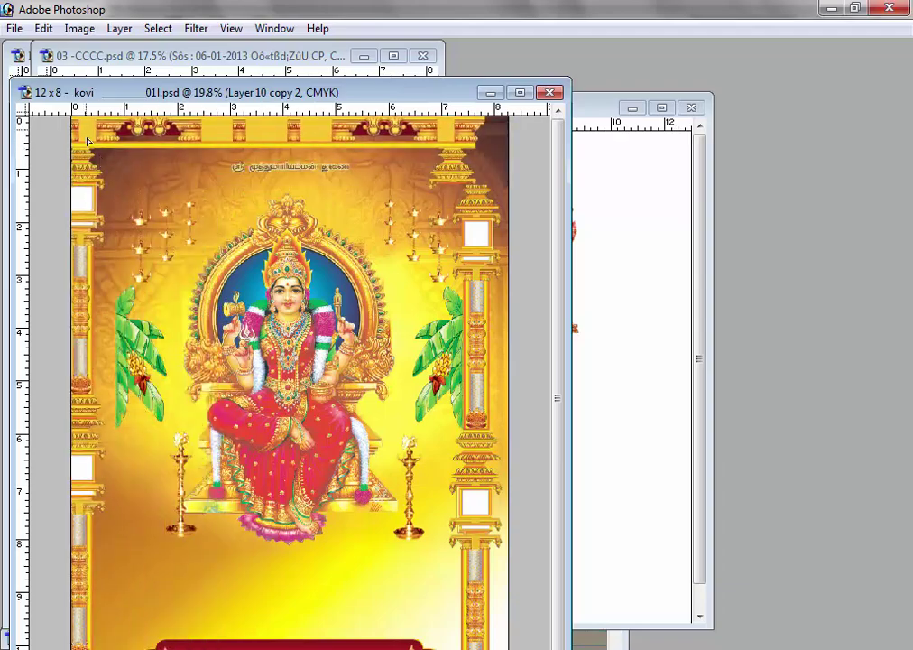
{"action": "left_click", "coordinate": [142, 230], "text": "ctrl"}
{"action": "key", "text": "f"}
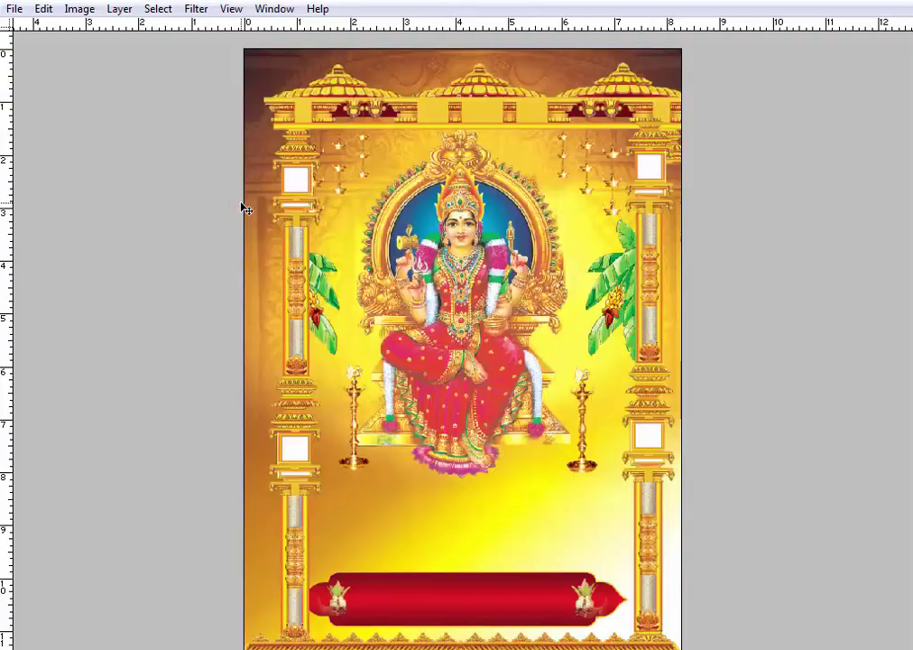
{"action": "left_click_drag", "start_coordinate": [649, 205], "coordinate": [667, 310]}
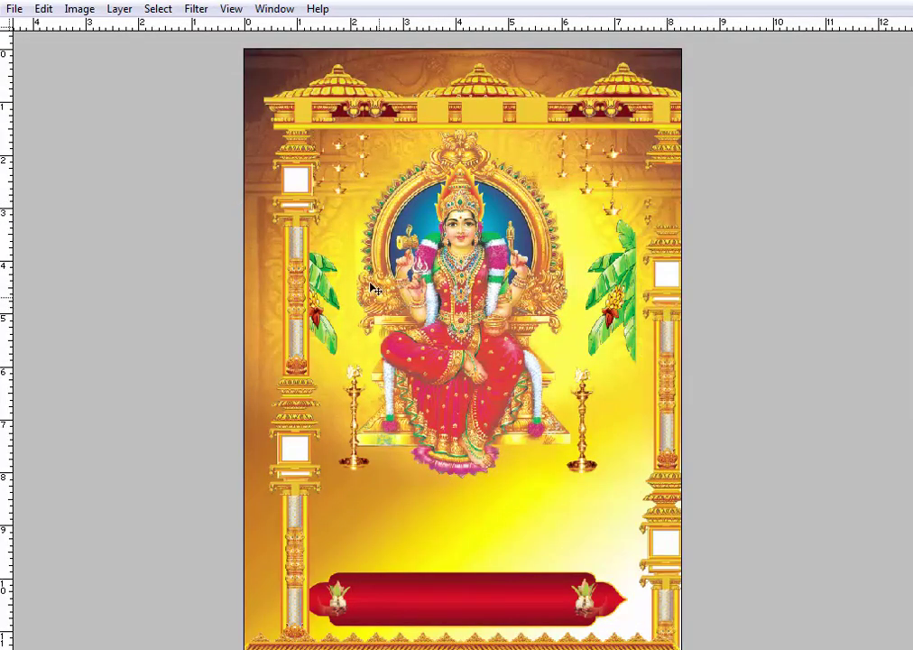
{"action": "key", "text": "ctrl+z"}
- Lower the lamp strings and move the red banner and kalash pots up beneath the throne
{"action": "left_click_drag", "start_coordinate": [343, 197], "coordinate": [372, 254]}
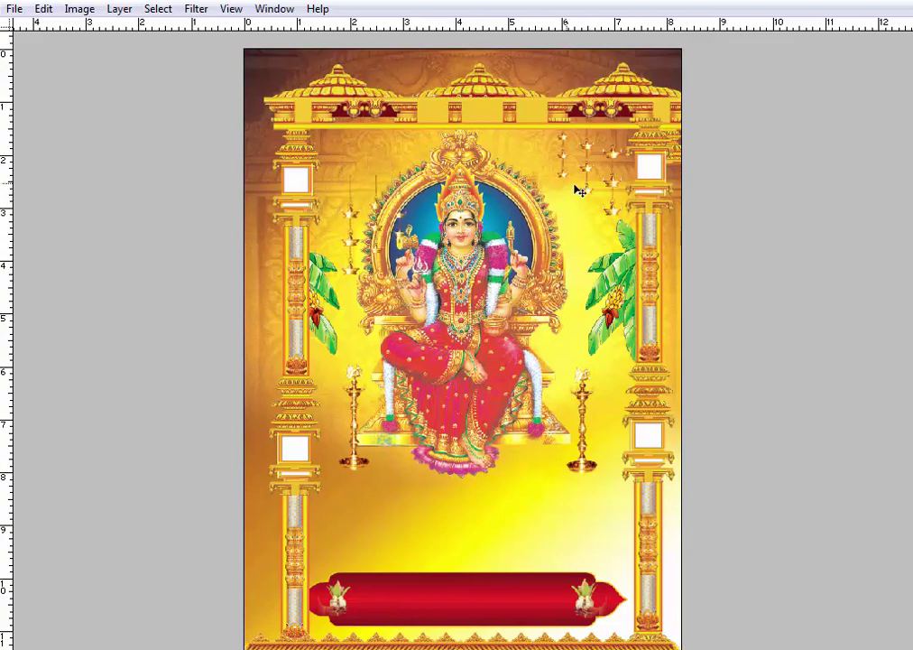
{"action": "left_click_drag", "start_coordinate": [467, 589], "coordinate": [468, 460]}
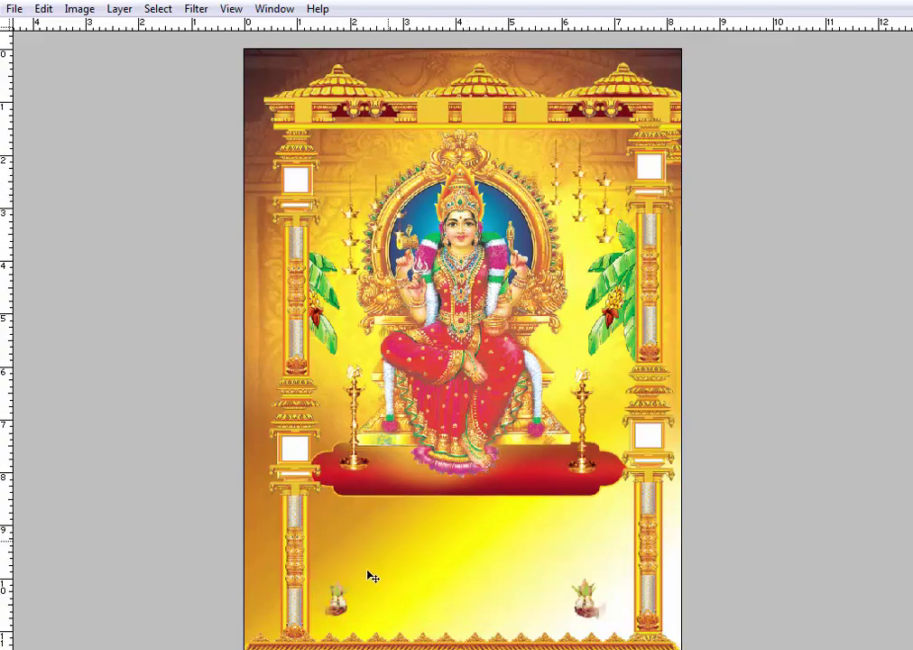
{"action": "left_click_drag", "start_coordinate": [336, 600], "coordinate": [361, 526]}
{"action": "left_click_drag", "start_coordinate": [615, 617], "coordinate": [611, 544]}
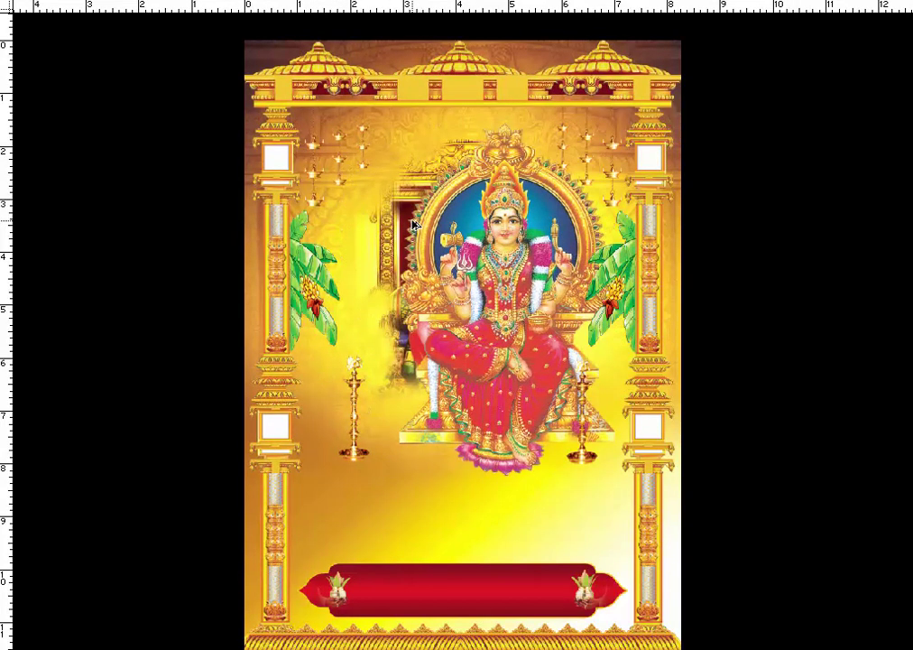
{"action": "key", "text": "f"}
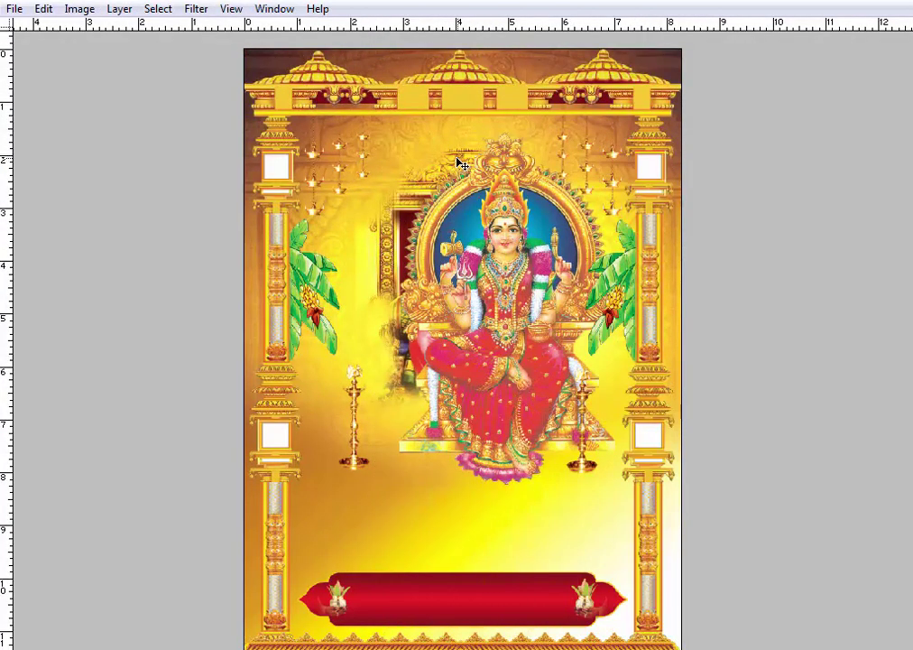
{"action": "key", "text": "f"}
{"action": "key", "text": "f"}
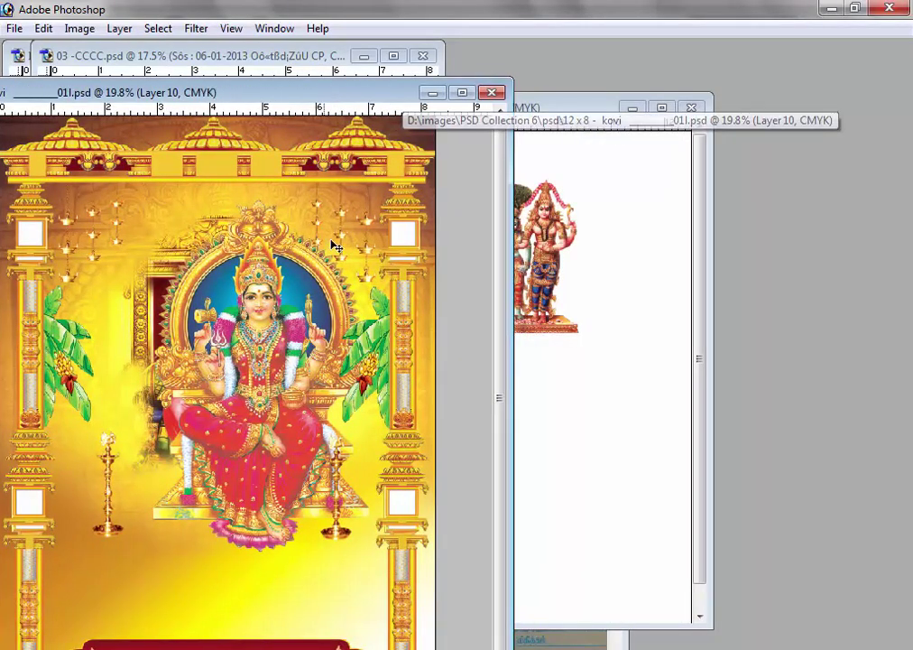
- Show the temple frame document full screen and move its golden arch frame up and left
{"action": "left_click", "coordinate": [590, 244]}
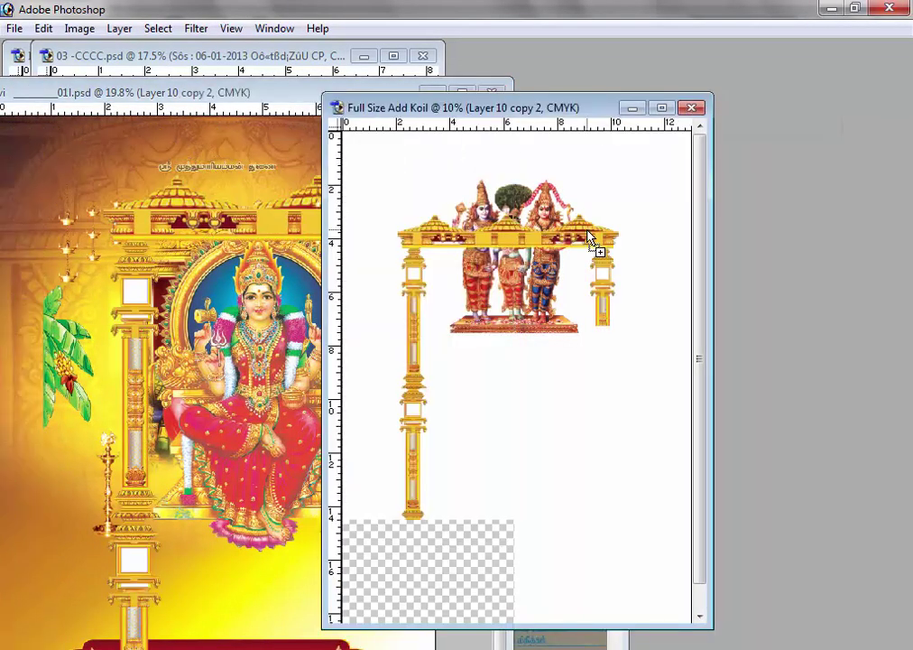
{"action": "key", "text": "f"}
{"action": "left_click_drag", "start_coordinate": [460, 203], "coordinate": [419, 141]}
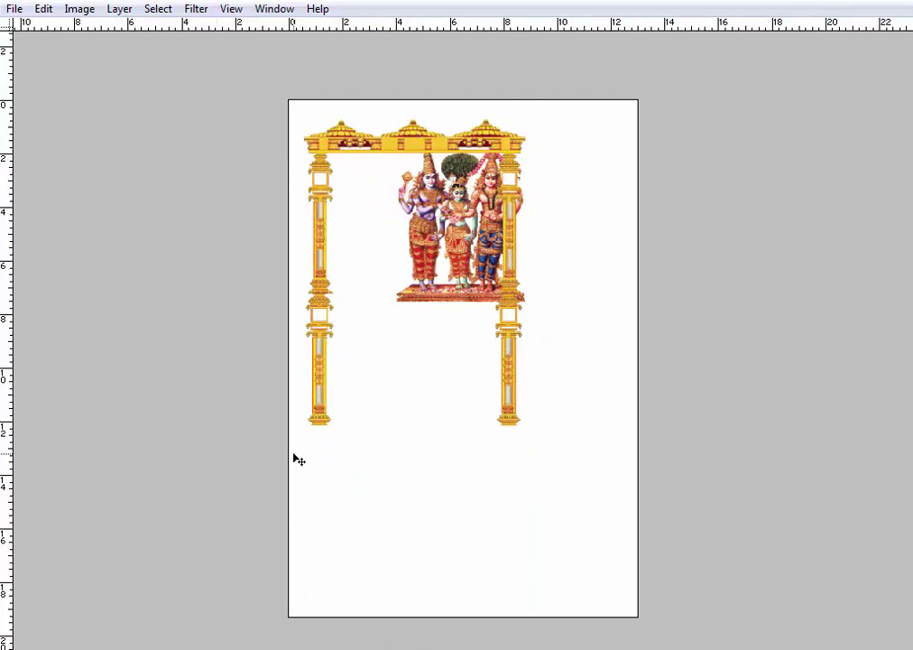
{"action": "left_click", "coordinate": [231, 8]}
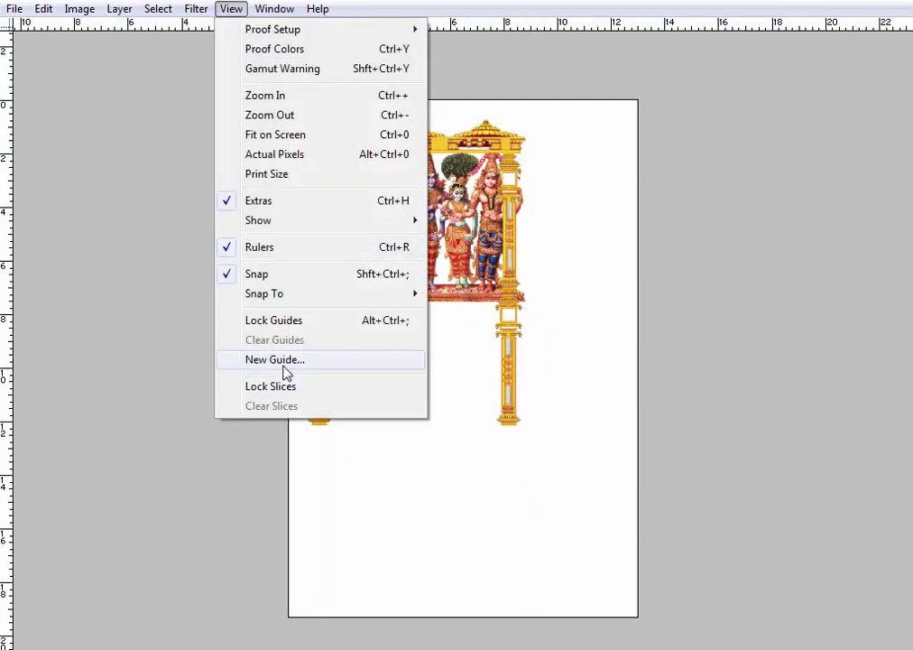
- Add a vertical guide and a horizontal guide, each at 1 cm
{"action": "left_click", "coordinate": [283, 367]}
{"action": "type", "text": "1cm"}
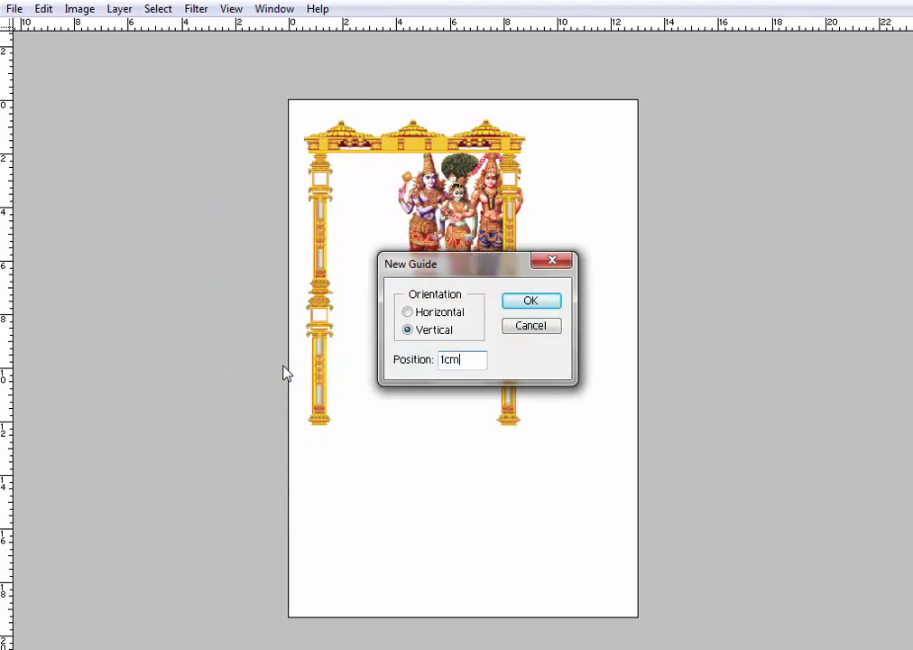
{"action": "key", "text": "Return"}
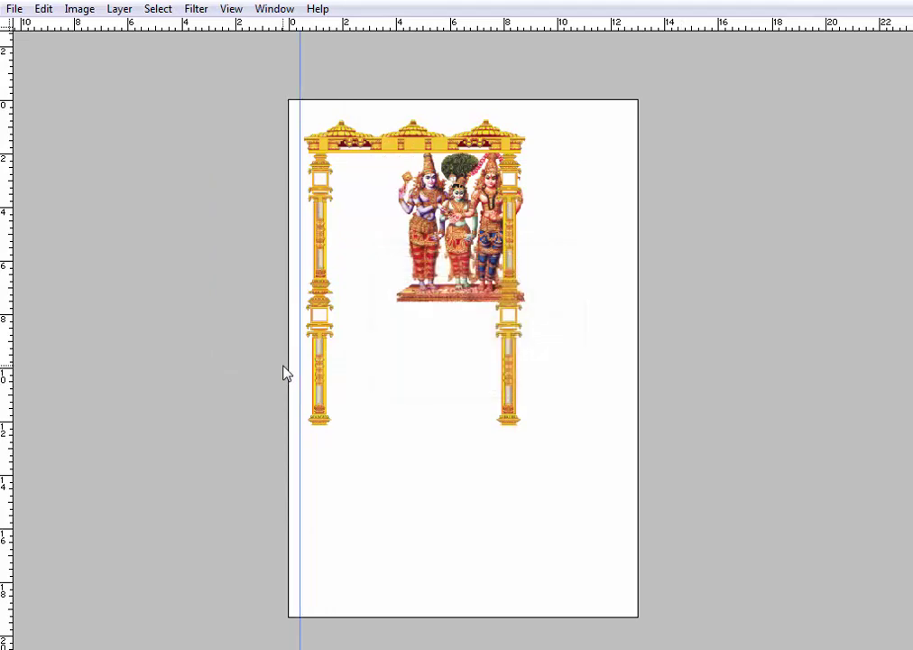
{"action": "left_click", "coordinate": [230, 8]}
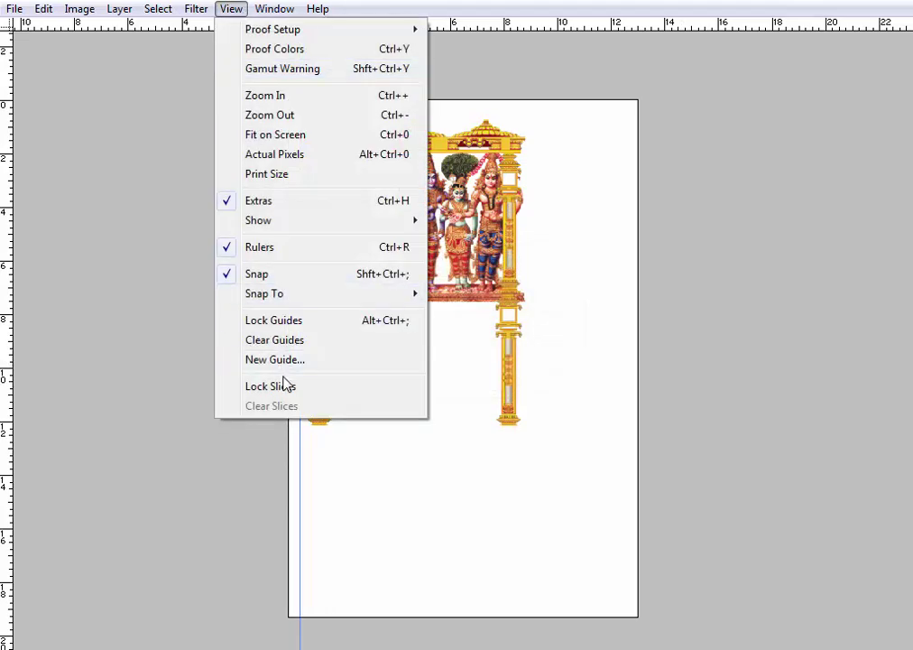
{"action": "left_click", "coordinate": [275, 359]}
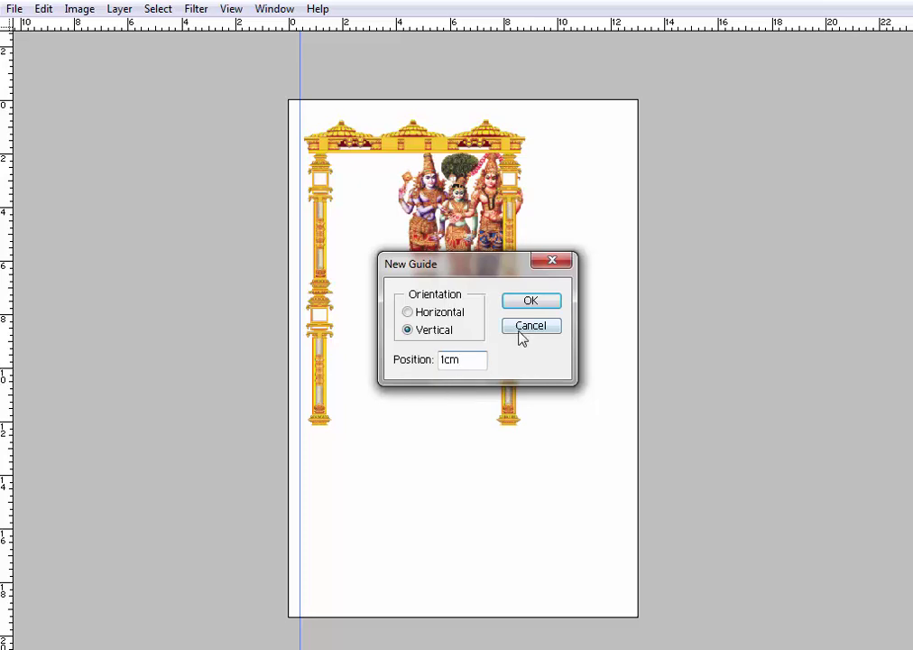
{"action": "key", "text": "Return"}
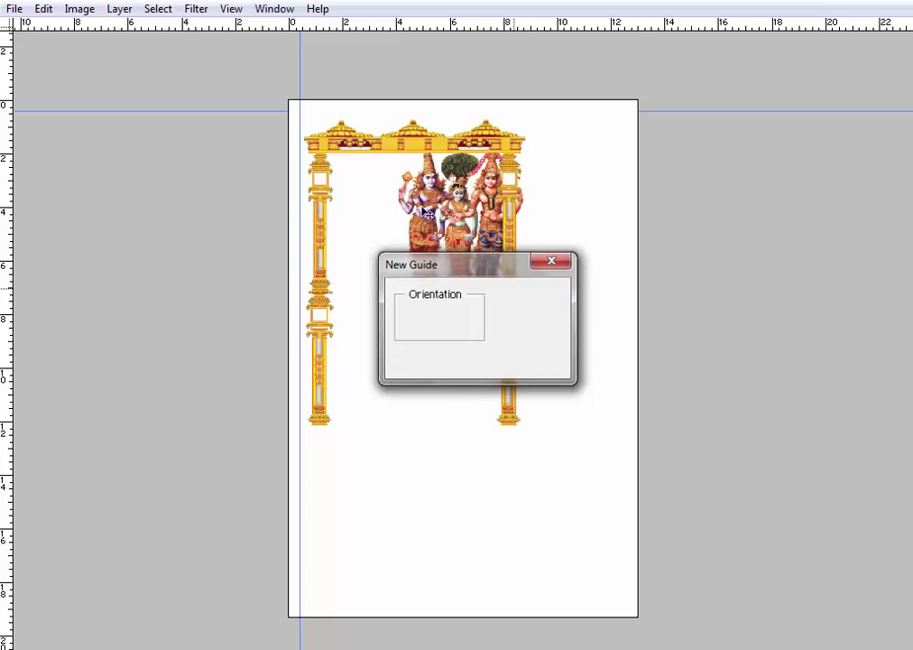
- Switch the rulers to centimetres and add a vertical guide at 32 cm and horizontal at 48 cm
{"action": "right_click", "coordinate": [391, 27]}
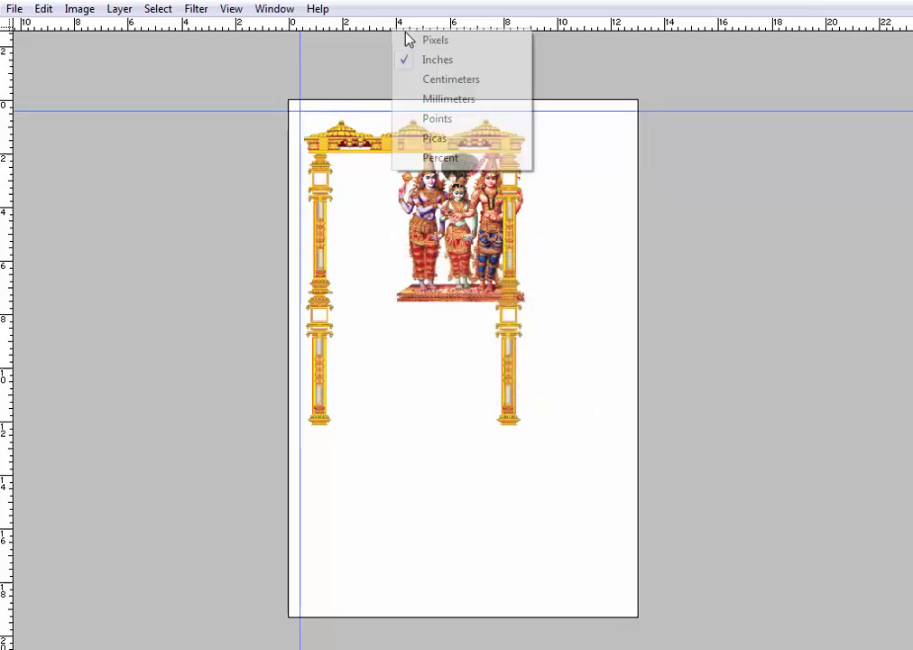
{"action": "left_click", "coordinate": [451, 80]}
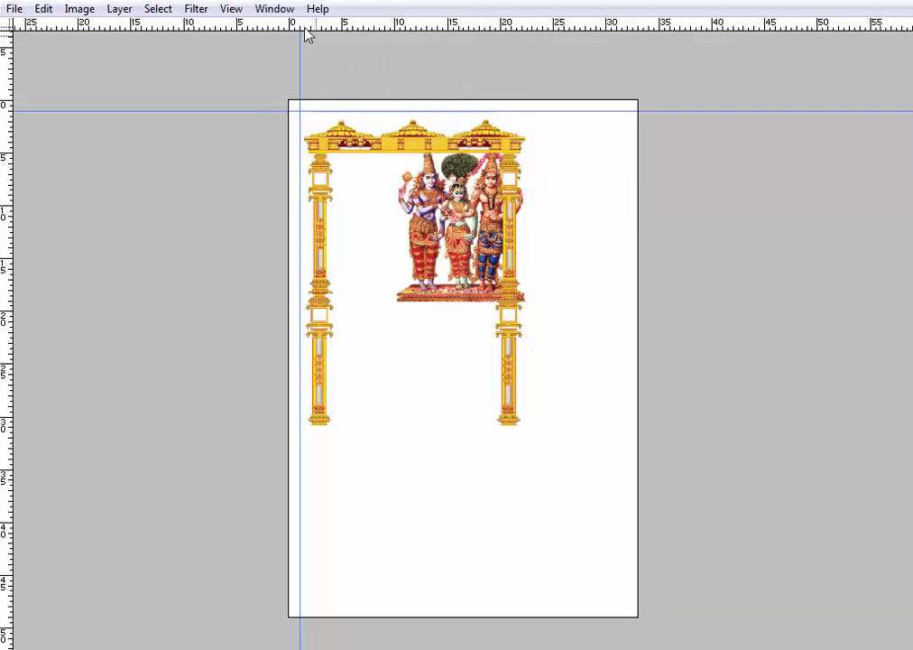
{"action": "left_click", "coordinate": [232, 9]}
{"action": "left_click", "coordinate": [307, 362]}
{"action": "type", "text": "32"}
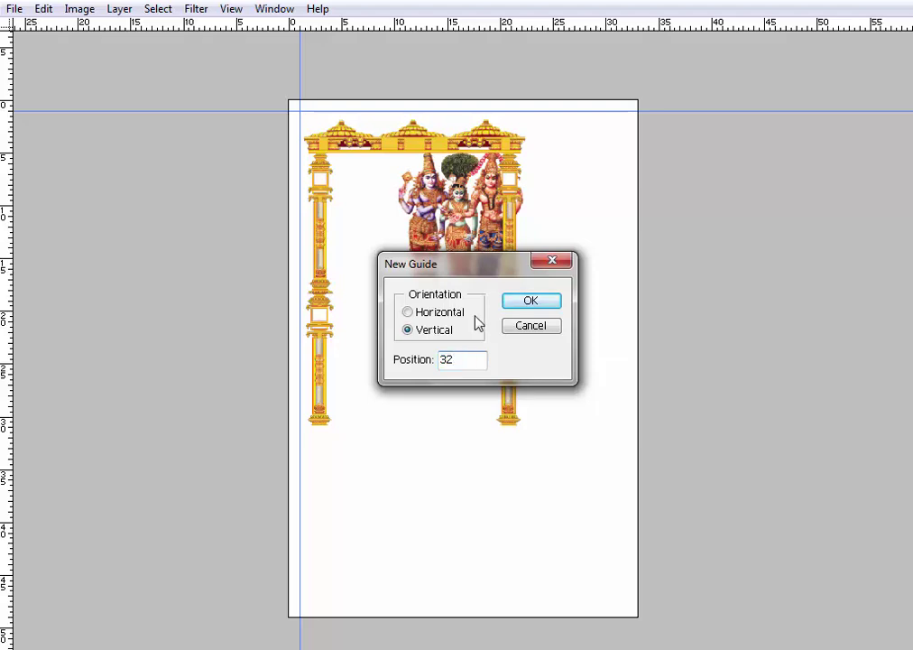
{"action": "left_click", "coordinate": [533, 301]}
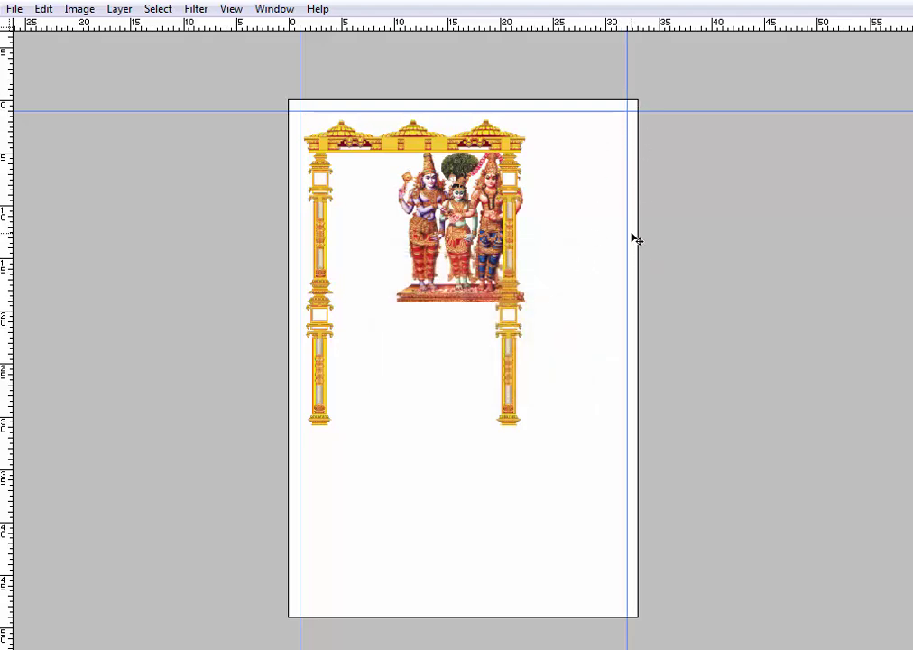
{"action": "left_click", "coordinate": [231, 9]}
{"action": "left_click", "coordinate": [287, 359]}
{"action": "type", "text": "48"}
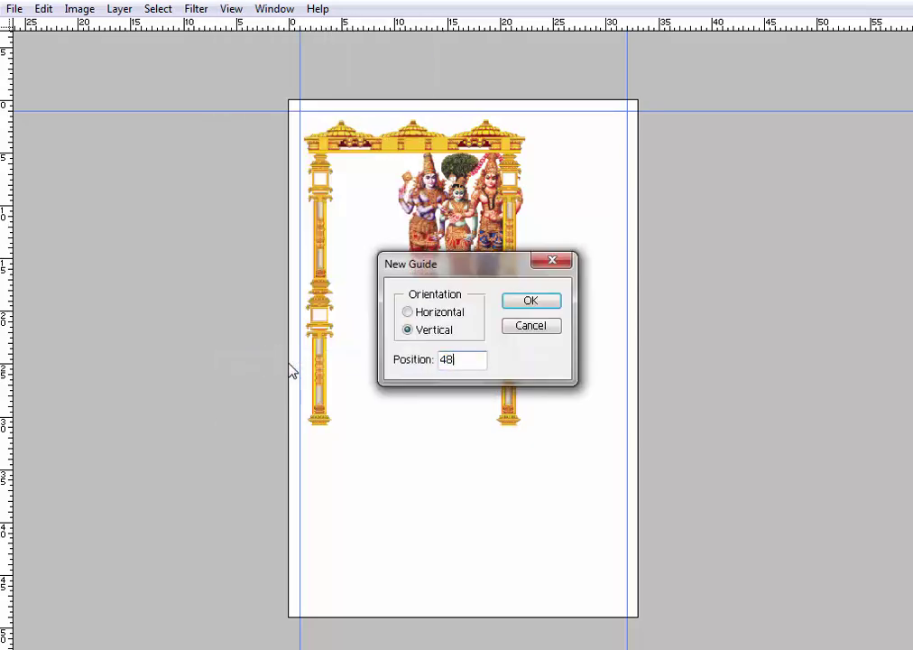
{"action": "left_click", "coordinate": [407, 311]}
{"action": "left_click", "coordinate": [556, 304]}
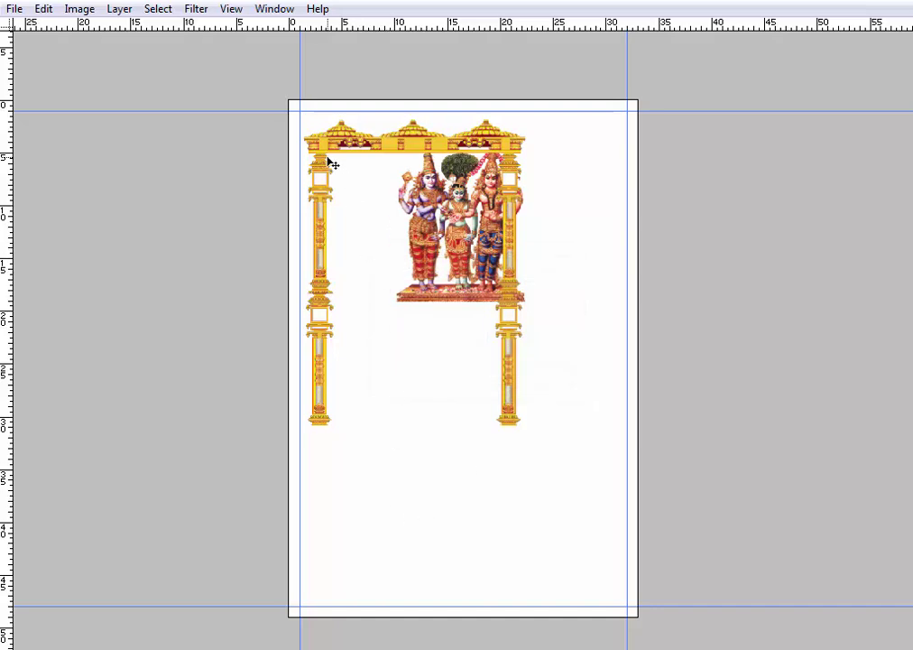
- Nudge the gold temple frame up-left and Free Transform it to span the full page width
{"action": "left_click_drag", "start_coordinate": [329, 161], "coordinate": [326, 148]}
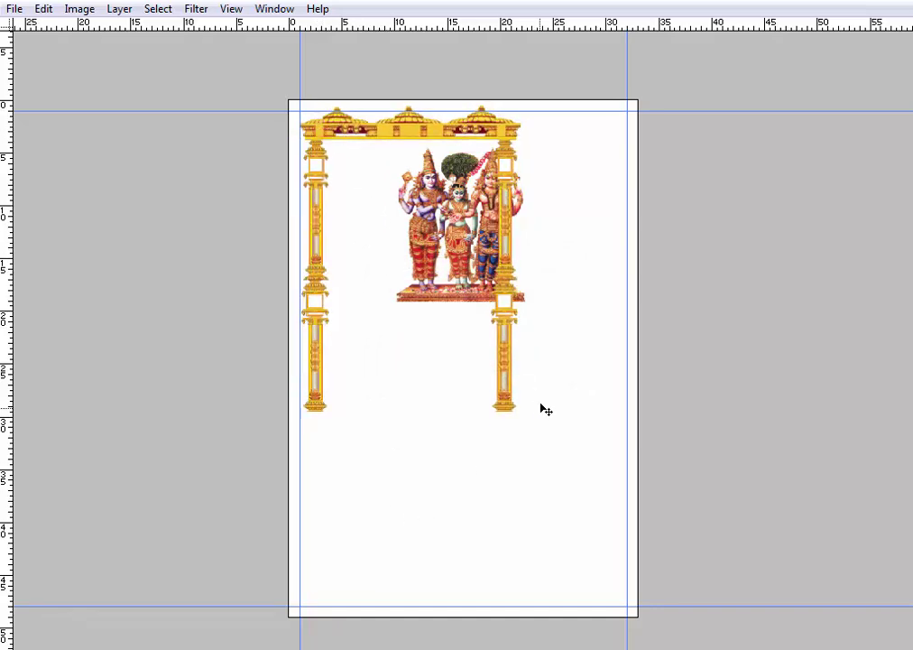
{"action": "key", "text": "ctrl+t"}
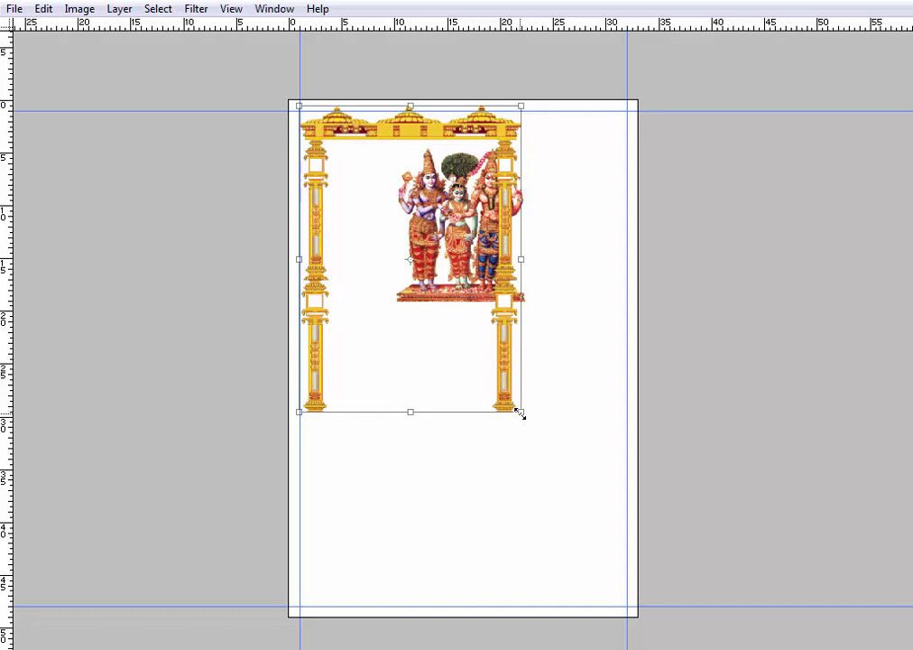
{"action": "left_click_drag", "start_coordinate": [519, 413], "coordinate": [644, 556]}
{"action": "double_click", "coordinate": [439, 334]}
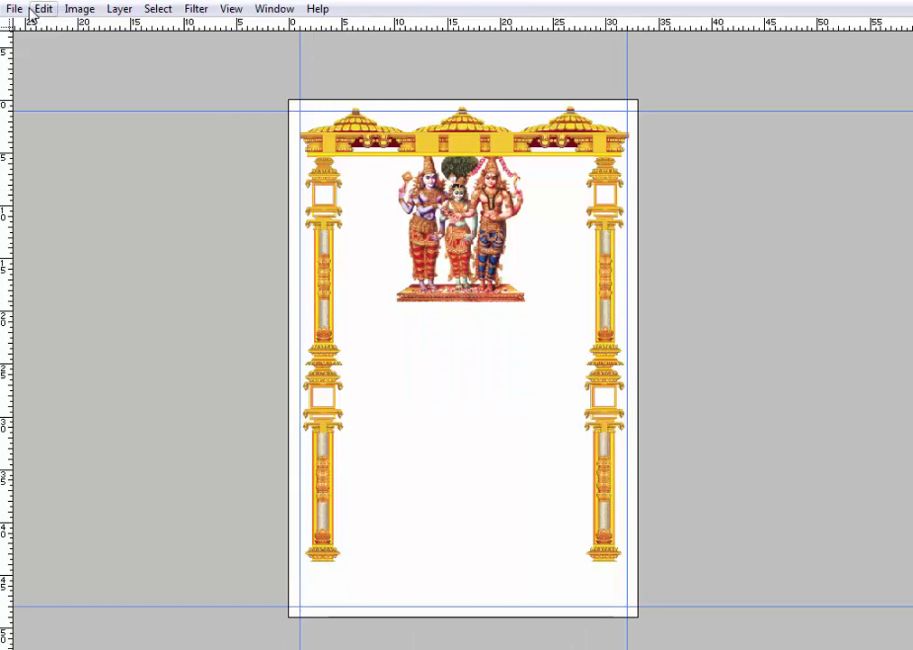
{"action": "left_click", "coordinate": [43, 9]}
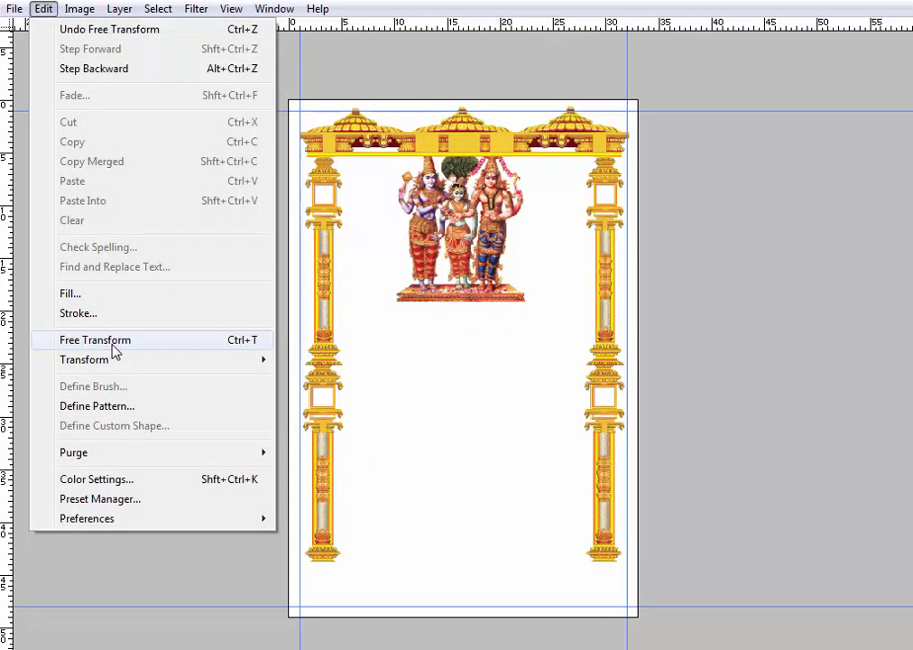
- Nudge the gold arch up and left with the arrow keys, then stretch it toward the lower right
{"action": "left_click", "coordinate": [251, 346]}
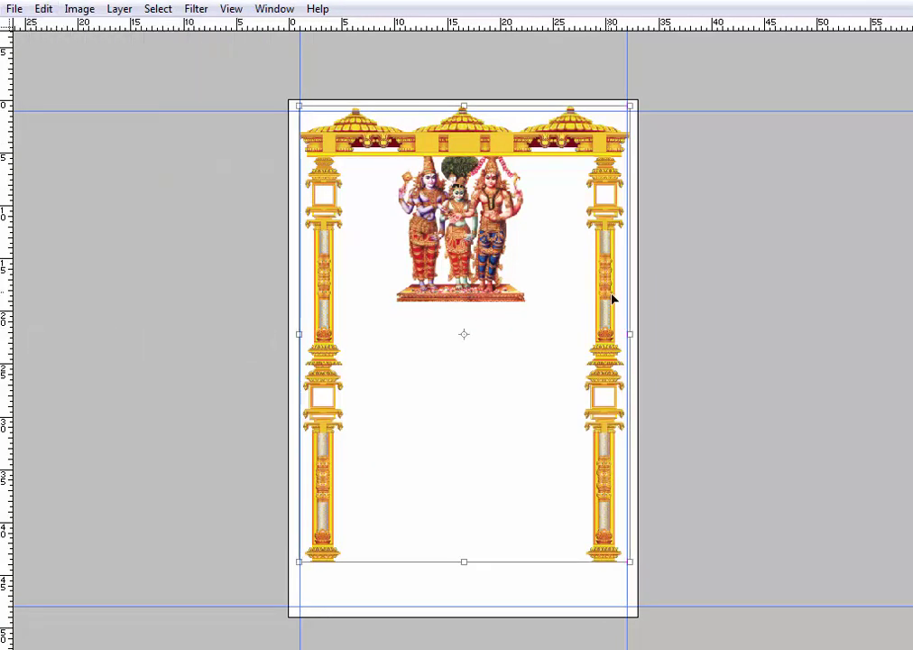
{"action": "key", "text": "Return"}
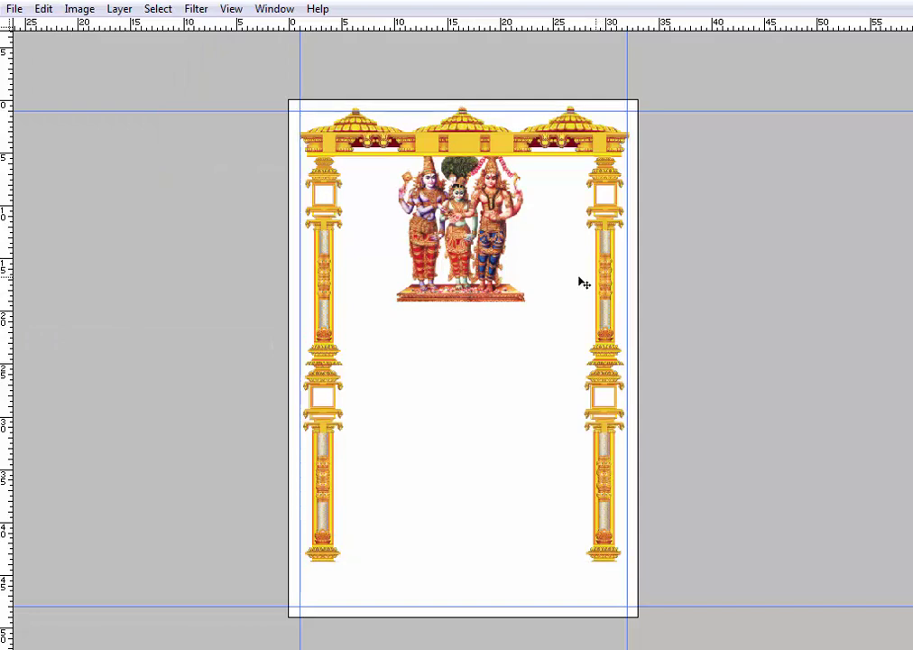
{"action": "key", "text": "F7"}
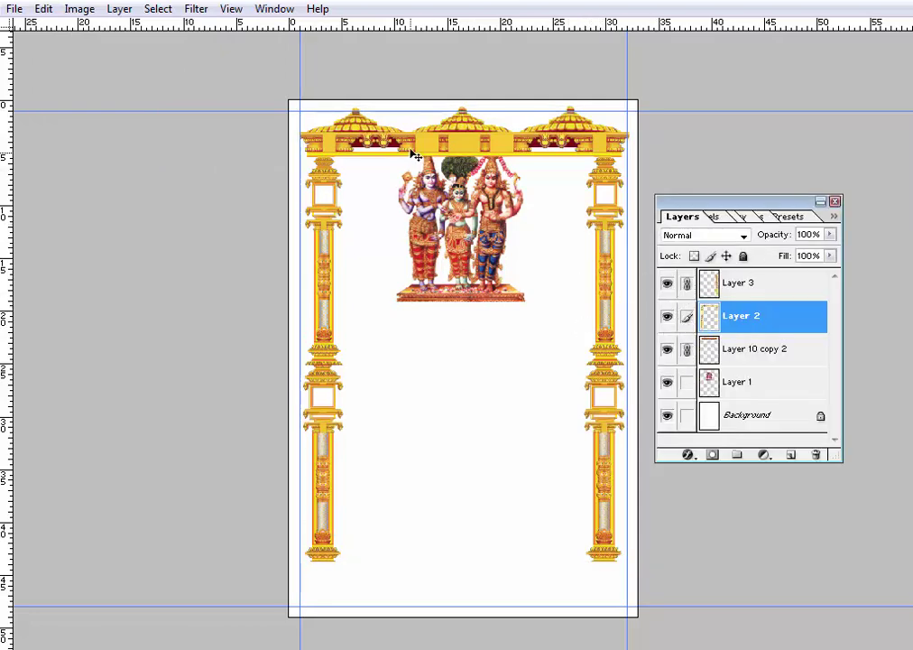
{"action": "key", "text": "Tab"}
{"action": "key", "text": "Tab"}
{"action": "key", "text": "Up"}
{"action": "key", "text": "Up"}
{"action": "key", "text": "Up"}
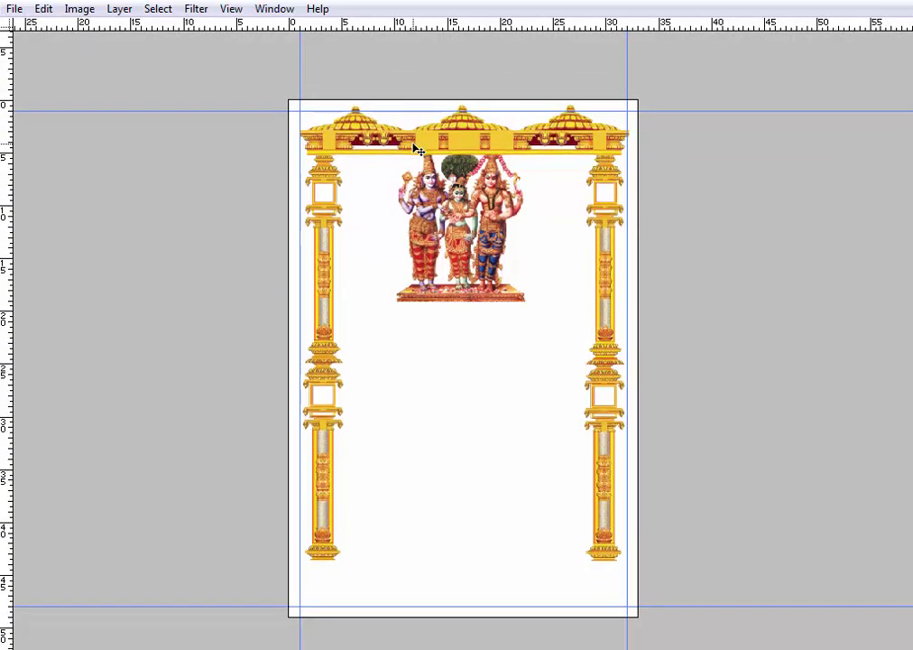
{"action": "key", "text": "Up"}
{"action": "key", "text": "Up"}
{"action": "key", "text": "Up"}
{"action": "key", "text": "Up"}
{"action": "key", "text": "Up"}
{"action": "key", "text": "Up"}
{"action": "key", "text": "Up"}
{"action": "key", "text": "Up"}
{"action": "key", "text": "Up"}
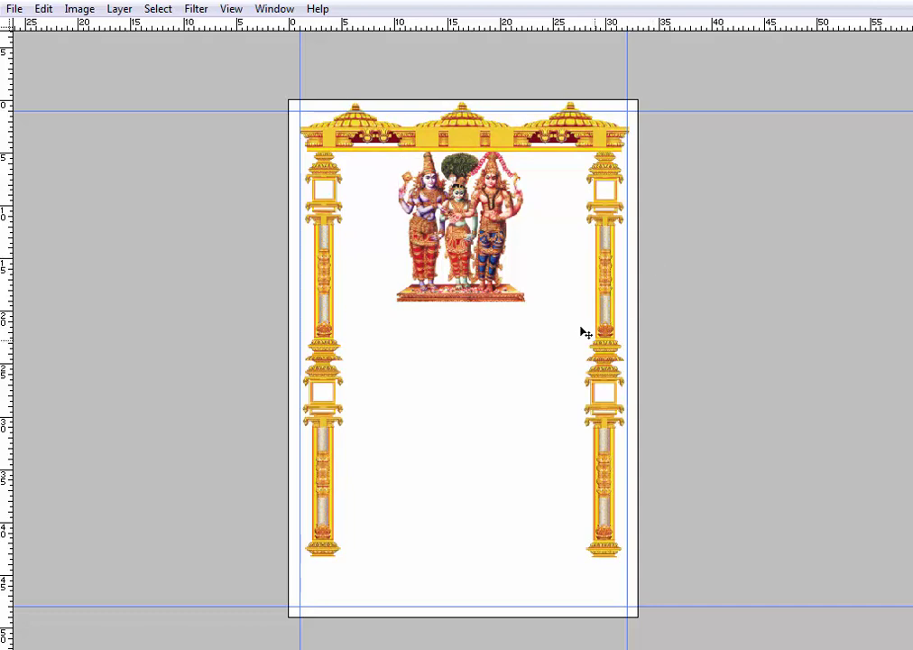
{"action": "key", "text": "Left"}
{"action": "key", "text": "Left"}
{"action": "key", "text": "Left"}
{"action": "key", "text": "Left"}
{"action": "key", "text": "Left"}
{"action": "key", "text": "Left"}
{"action": "key", "text": "Left"}
{"action": "key", "text": "Left"}
{"action": "key", "text": "Left"}
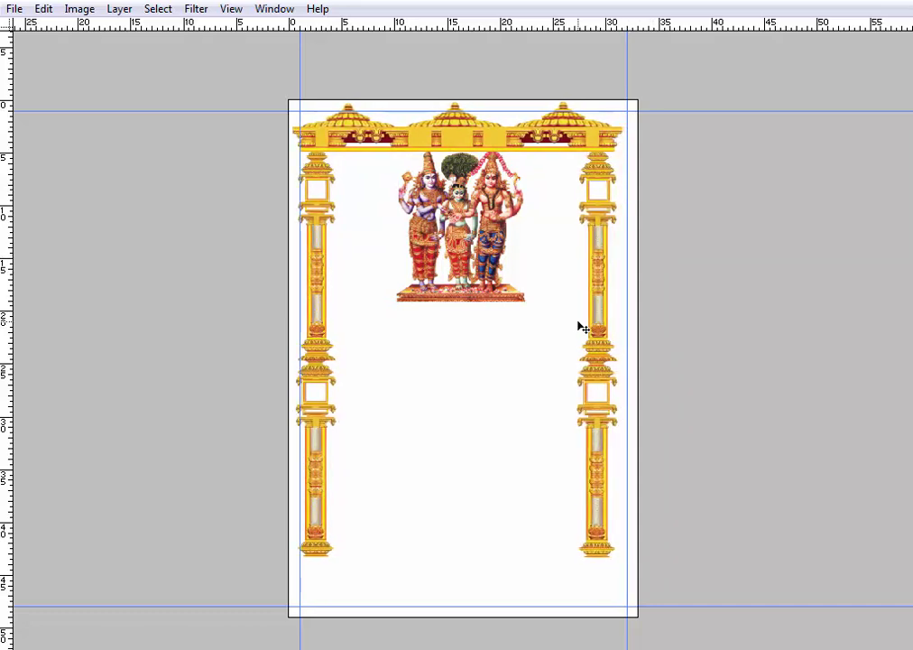
{"action": "key", "text": "Left"}
{"action": "key", "text": "Left"}
{"action": "key", "text": "Left"}
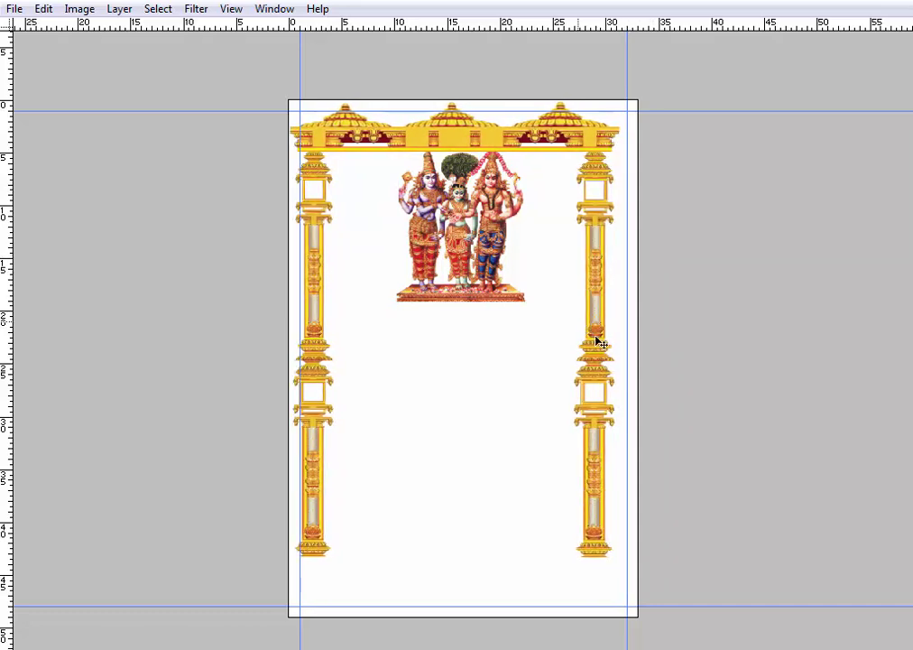
{"action": "key", "text": "ctrl+t"}
{"action": "left_click_drag", "start_coordinate": [621, 559], "coordinate": [640, 577]}
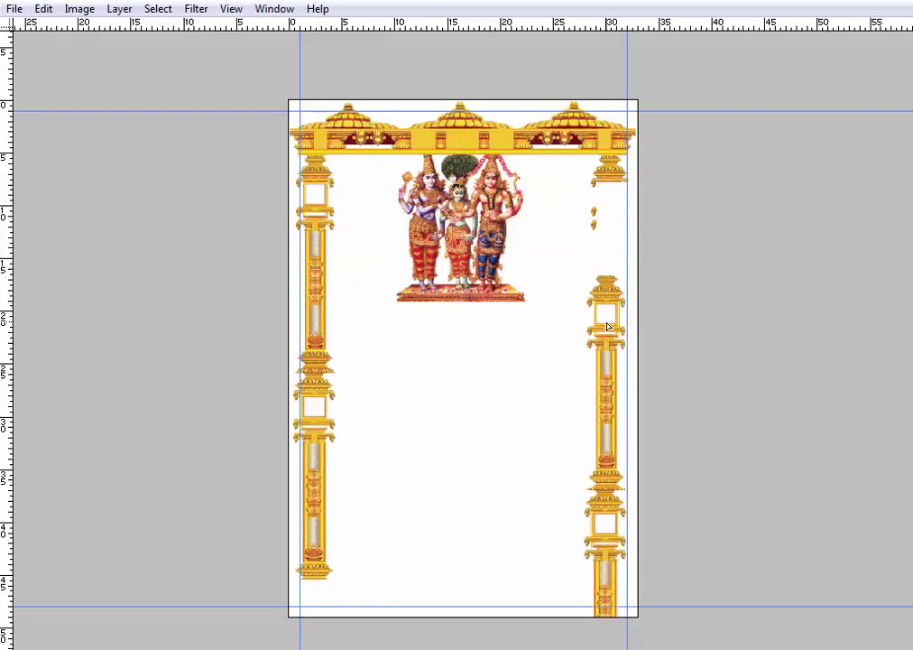
{"action": "left_click_drag", "start_coordinate": [631, 323], "coordinate": [311, 92]}
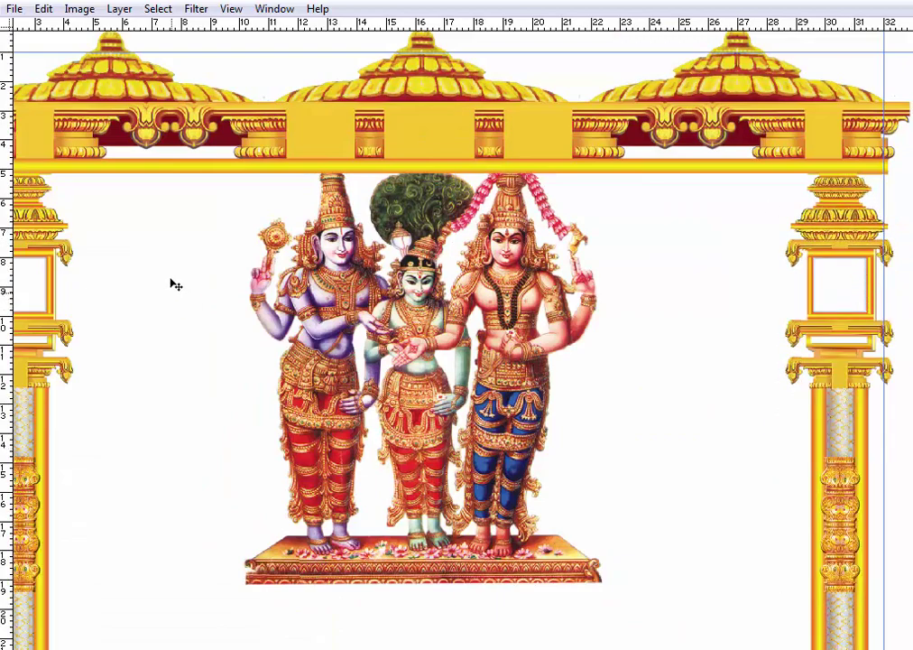
- Fit the page on screen and delete the right pillar layer
{"action": "left_click_drag", "start_coordinate": [176, 285], "coordinate": [269, 280]}
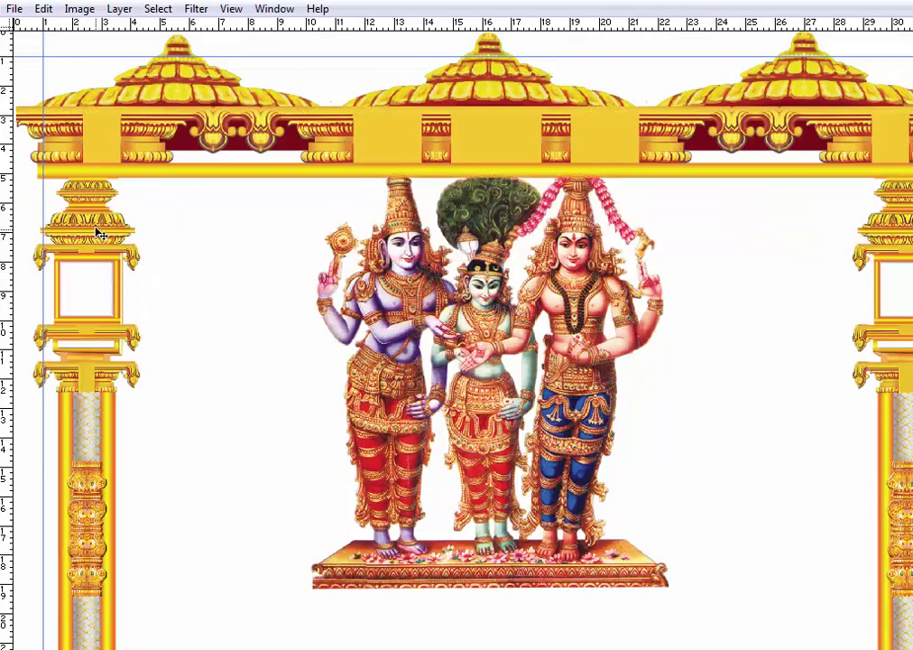
{"action": "right_click", "coordinate": [262, 239]}
{"action": "left_click", "coordinate": [299, 253]}
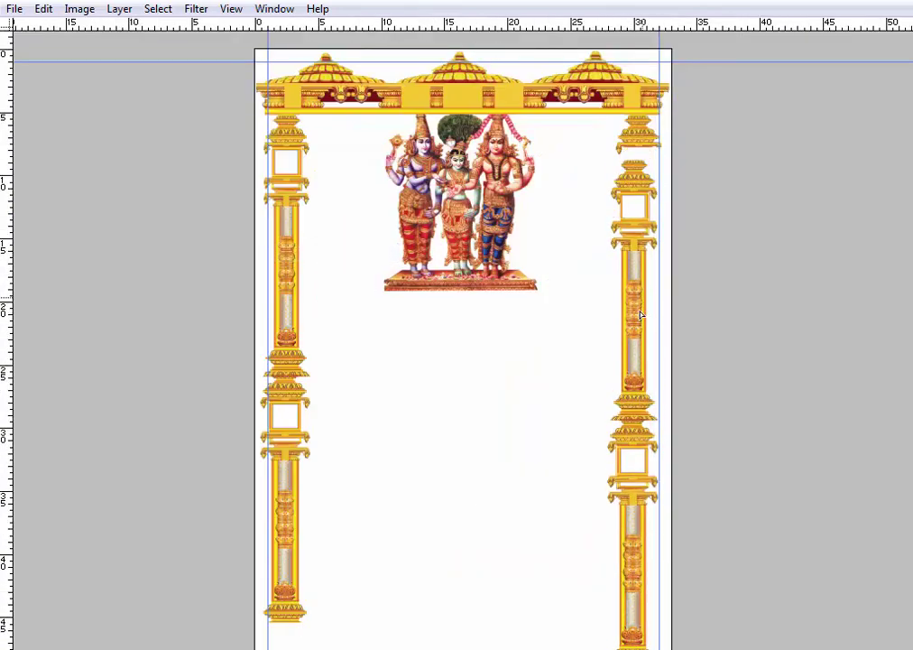
{"action": "left_click_drag", "start_coordinate": [640, 314], "coordinate": [636, 332]}
{"action": "left_click", "coordinate": [119, 8]}
{"action": "mouse_move", "coordinate": [146, 68]}
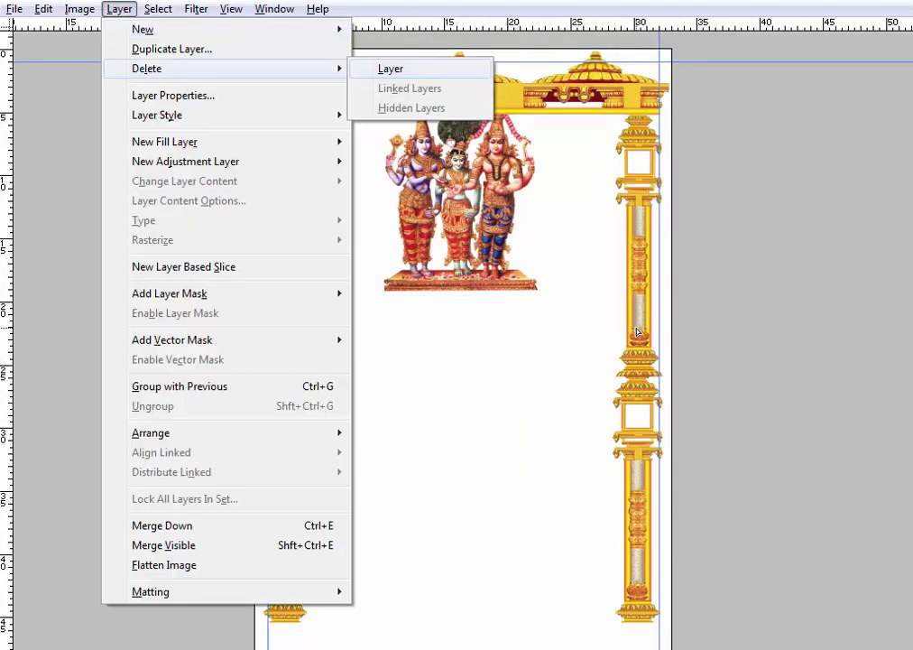
{"action": "left_click", "coordinate": [389, 69]}
- Marquee-select the leftover right pillar fragments, delete them and deselect
{"action": "key", "text": "z"}
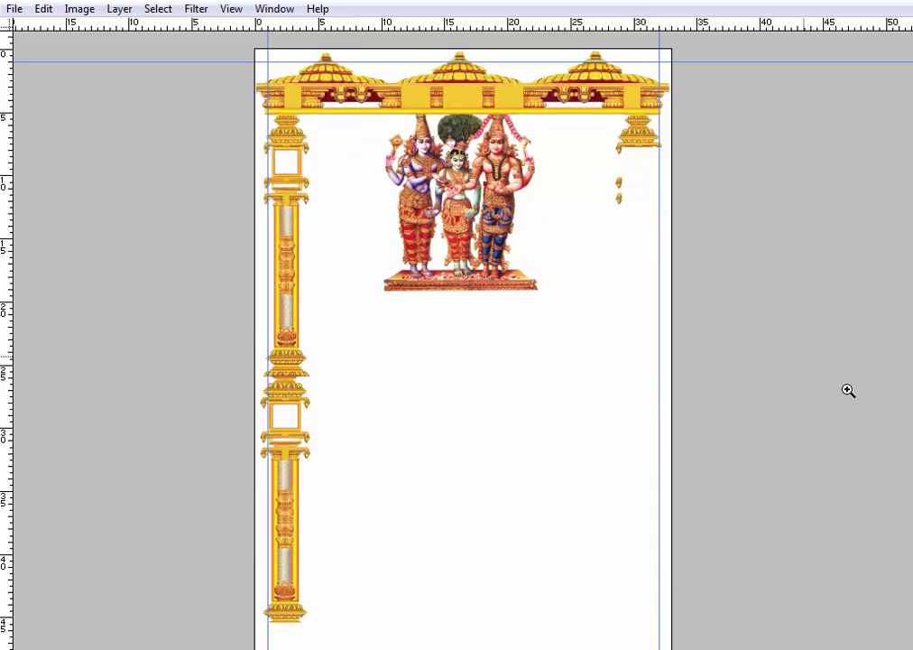
{"action": "left_click", "coordinate": [456, 127]}
{"action": "key", "text": "Tab"}
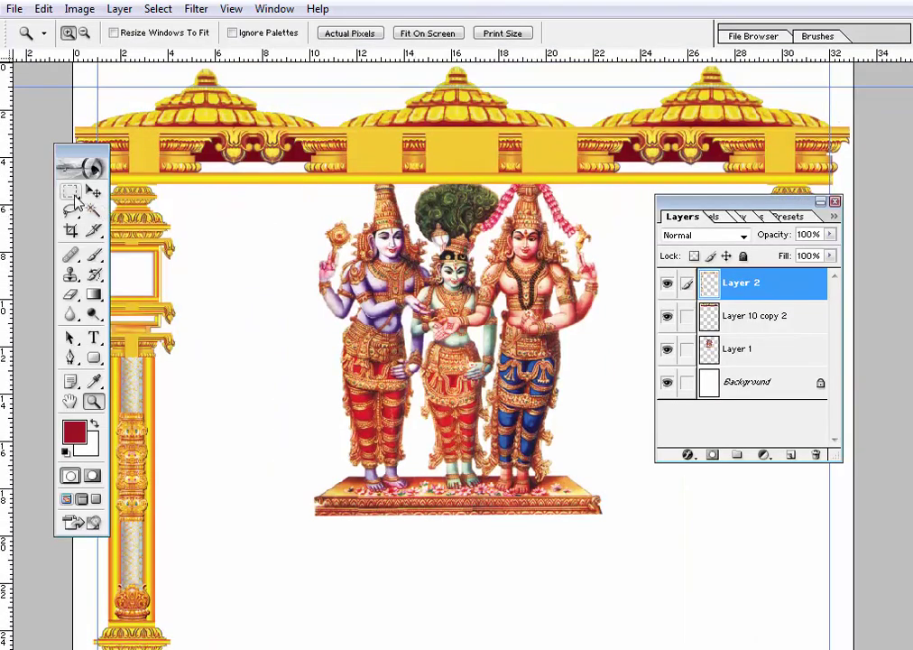
{"action": "left_click", "coordinate": [72, 197]}
{"action": "key", "text": "Tab"}
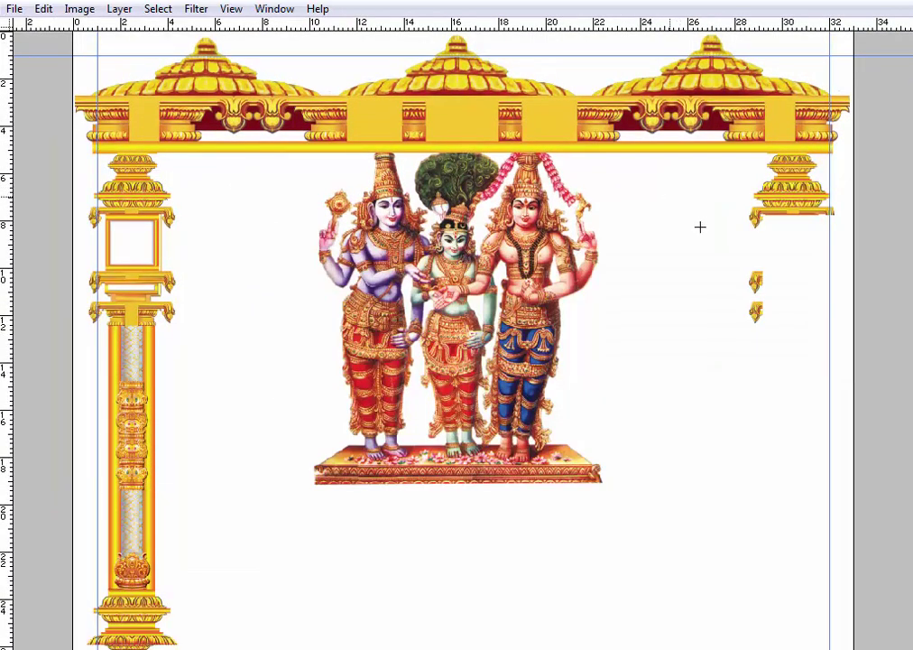
{"action": "mouse_move", "coordinate": [824, 394]}
{"action": "left_mouse_down"}
{"action": "mouse_move", "coordinate": [819, 373]}
{"action": "mouse_move", "coordinate": [847, 429]}
{"action": "left_mouse_up"}
{"action": "key", "text": "Delete"}
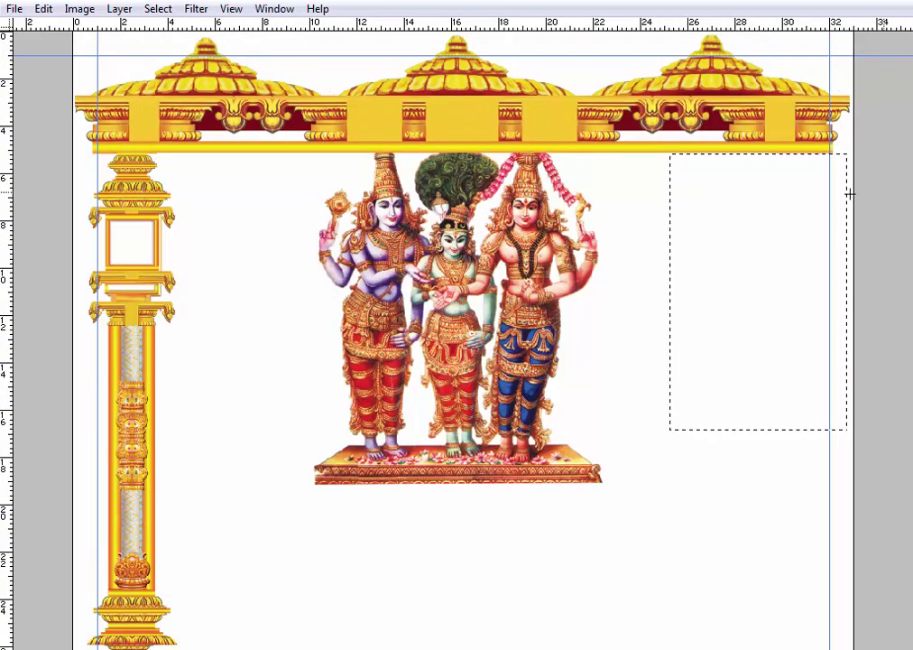
{"action": "key", "text": "ctrl+d"}
{"action": "scroll", "coordinate": [175, 372], "scroll_direction": "down", "scroll_amount": 1}
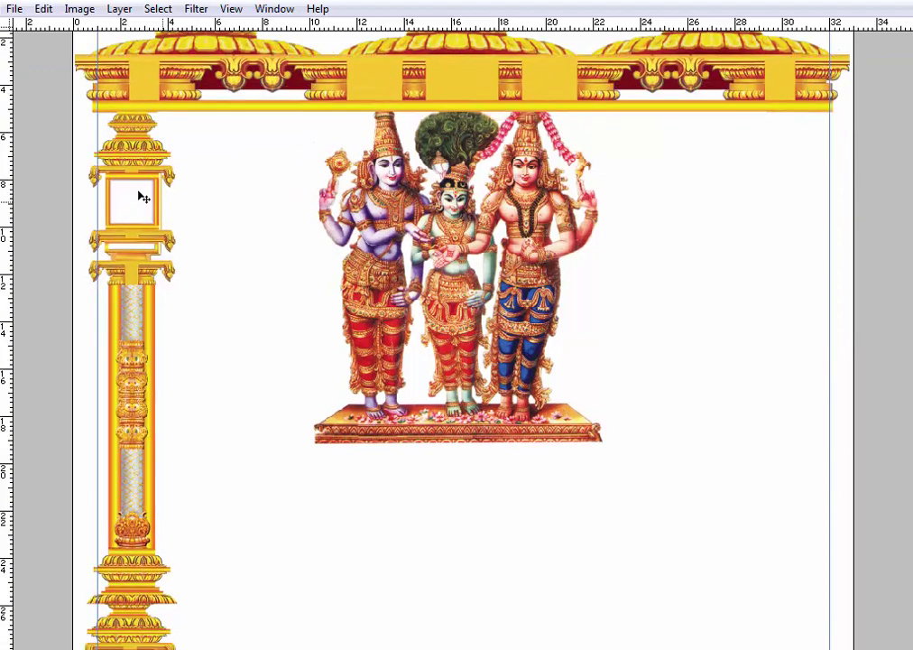
{"action": "scroll", "coordinate": [301, 349], "scroll_direction": "up", "scroll_amount": 1}
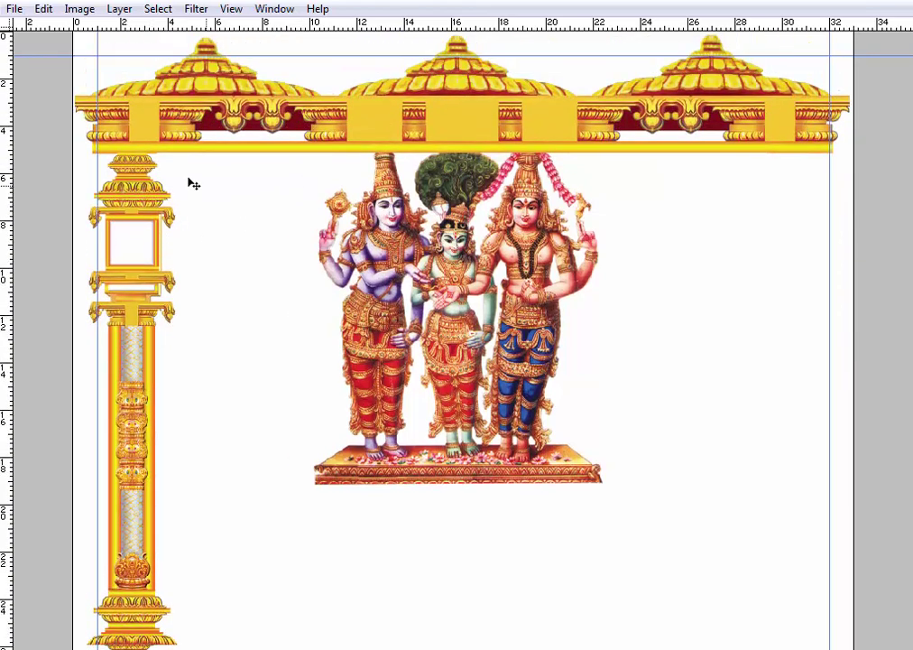
- Zoom in and marquee-select the full length of the left pillar
{"action": "key", "text": "ctrl+plus"}
{"action": "key", "text": "ctrl+plus"}
{"action": "key", "text": "ctrl+plus"}
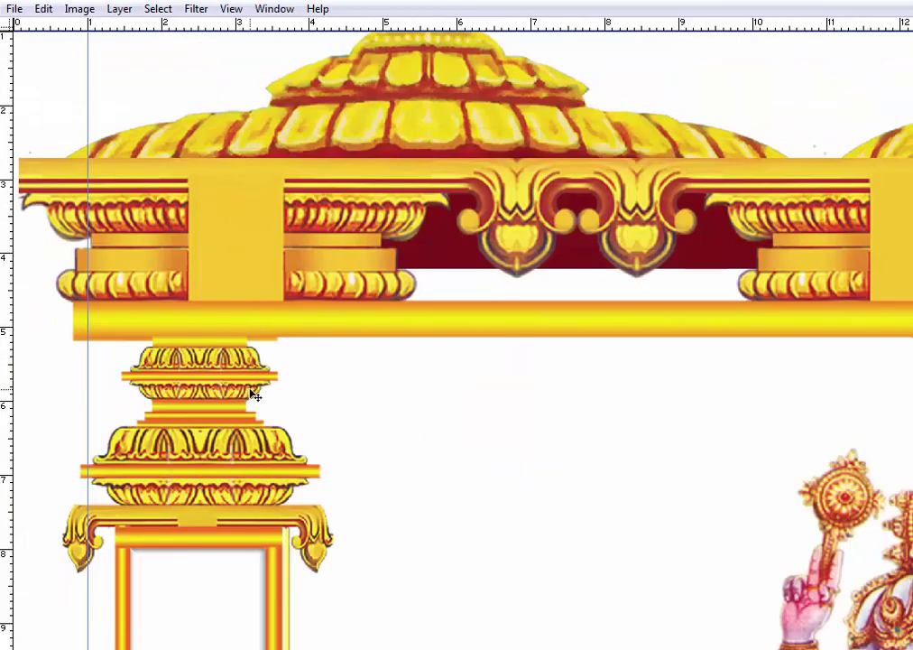
{"action": "scroll", "coordinate": [352, 566], "scroll_direction": "down", "scroll_amount": 2}
{"action": "left_click_drag", "start_coordinate": [337, 554], "coordinate": [326, 399]}
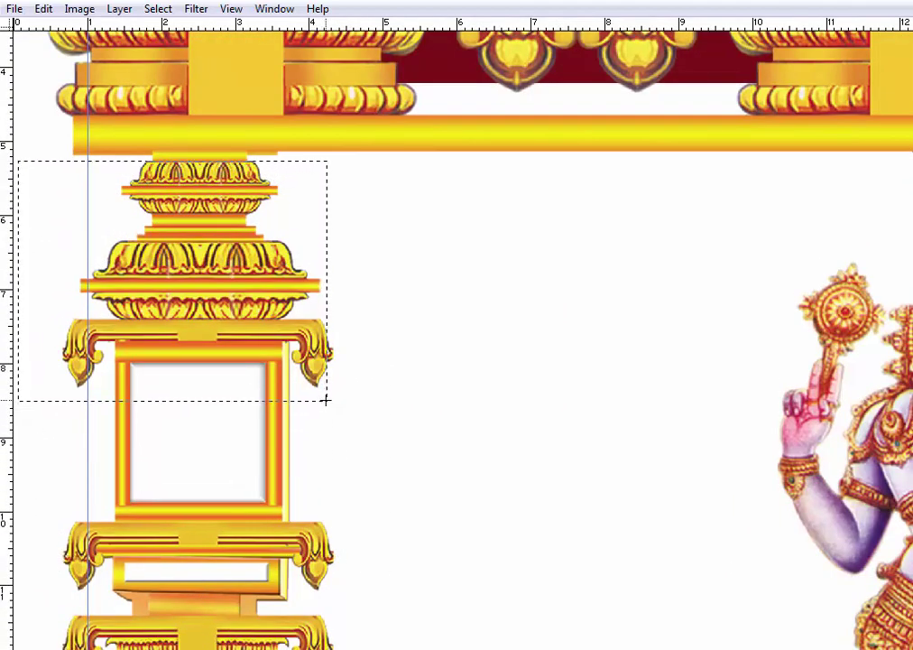
{"action": "left_click_drag", "start_coordinate": [325, 399], "coordinate": [355, 499]}
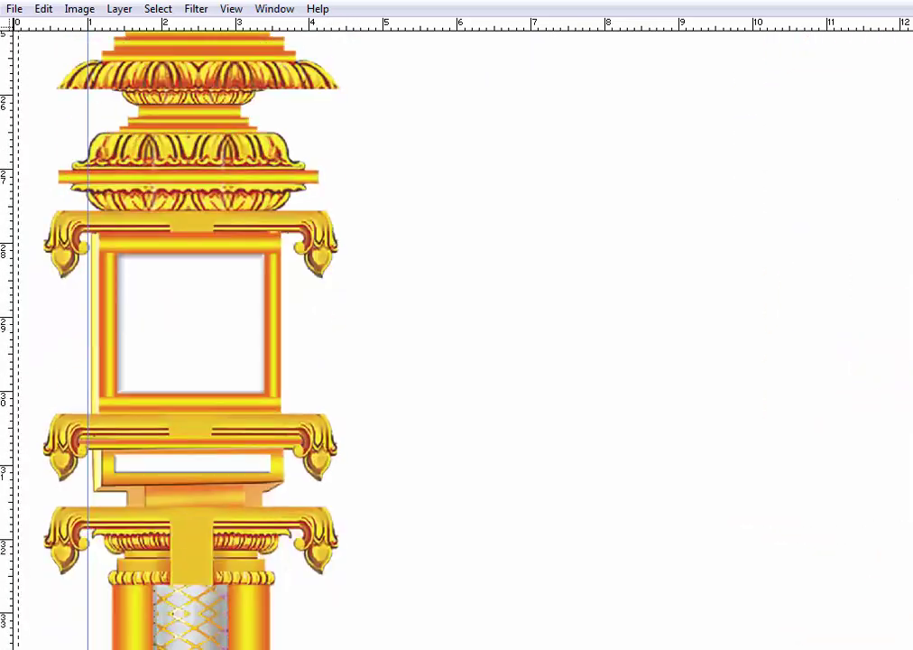
{"action": "left_click_drag", "start_coordinate": [355, 548], "coordinate": [394, 648]}
{"action": "right_click", "coordinate": [295, 397]}
- Cut the left pillar and paste it back as its own layer
{"action": "left_click", "coordinate": [315, 406]}
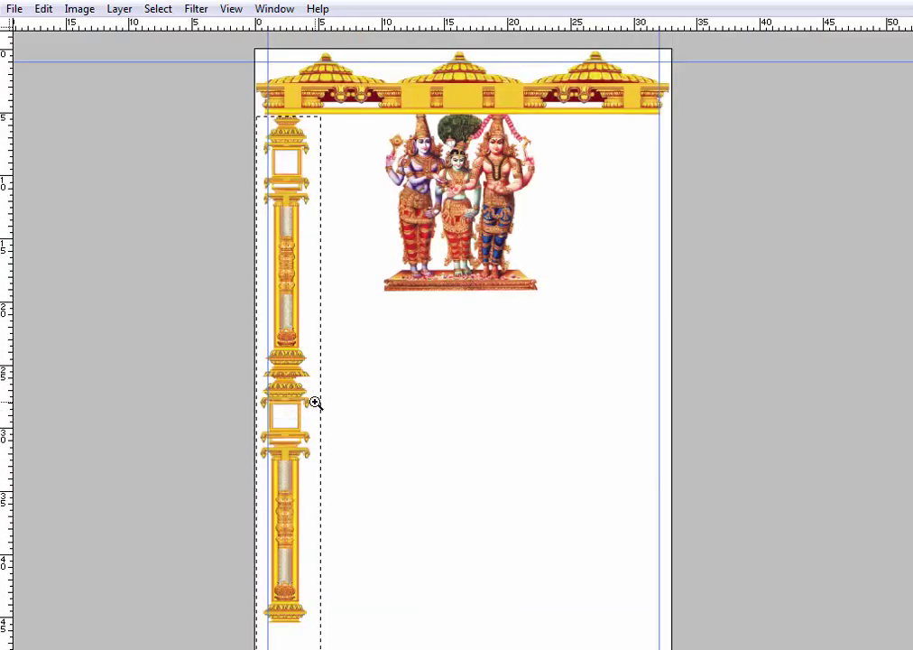
{"action": "left_click", "coordinate": [43, 9]}
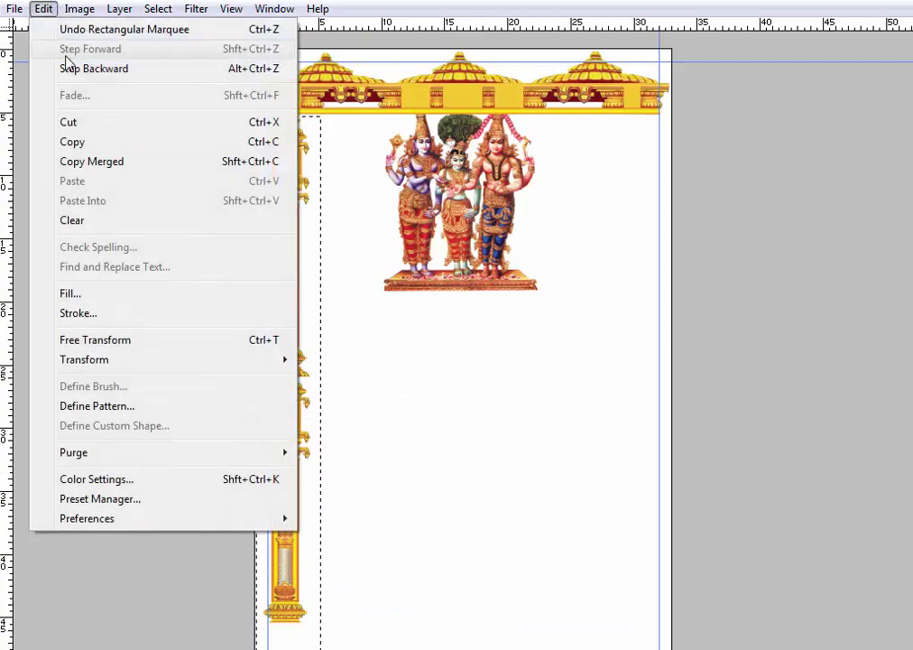
{"action": "left_click", "coordinate": [69, 122]}
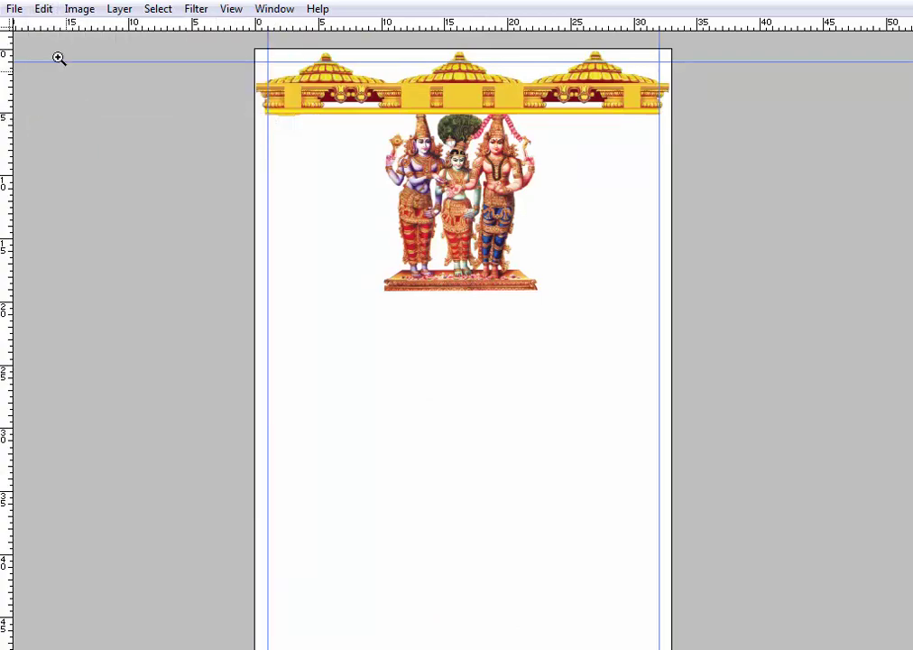
{"action": "left_click", "coordinate": [43, 9]}
{"action": "left_click", "coordinate": [82, 182]}
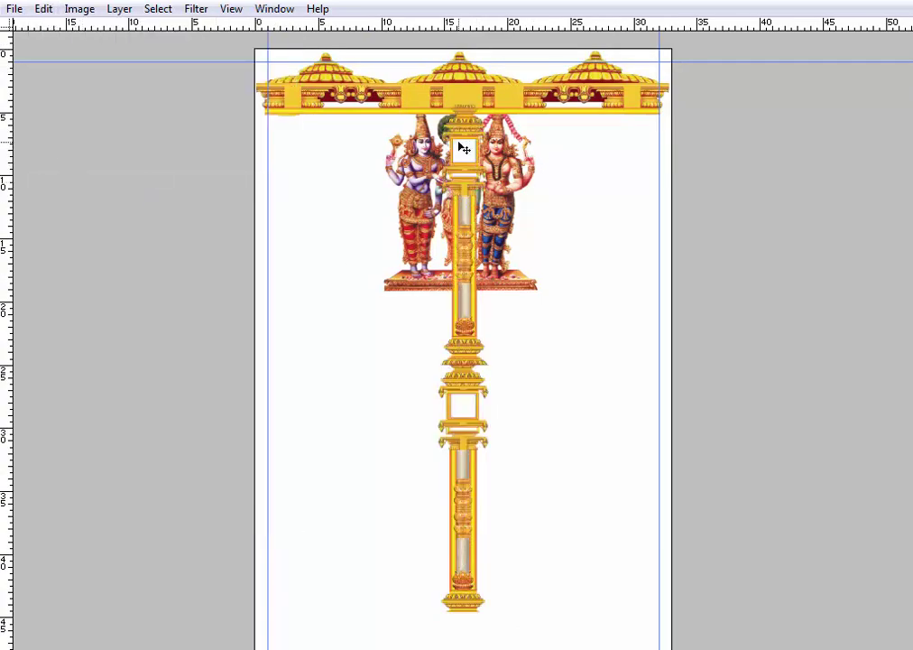
- Move the pasted pillar to the page's left side, just below the arch
{"action": "key", "text": "Tab"}
{"action": "mouse_move", "coordinate": [466, 191]}
{"action": "left_mouse_down"}
{"action": "mouse_move", "coordinate": [343, 255]}
{"action": "mouse_move", "coordinate": [326, 277]}
{"action": "left_mouse_up"}
{"action": "mouse_move", "coordinate": [293, 136]}
{"action": "left_mouse_down"}
{"action": "mouse_move", "coordinate": [367, 183]}
{"action": "mouse_move", "coordinate": [356, 244]}
{"action": "mouse_move", "coordinate": [327, 112]}
{"action": "left_mouse_up"}
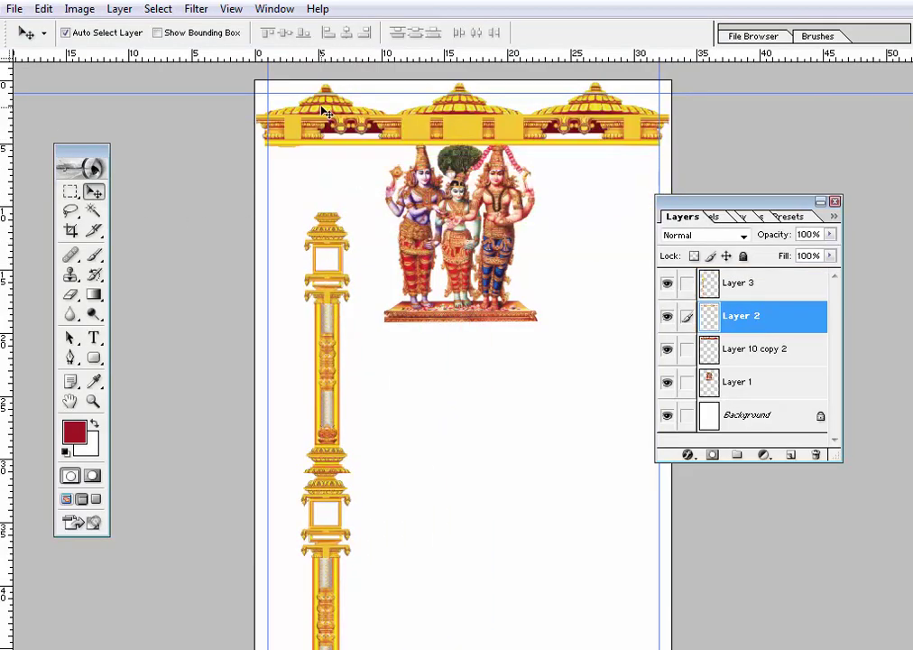
{"action": "mouse_move", "coordinate": [408, 106]}
{"action": "left_mouse_down"}
{"action": "mouse_move", "coordinate": [495, 261]}
{"action": "mouse_move", "coordinate": [406, 153]}
{"action": "mouse_move", "coordinate": [450, 145]}
{"action": "mouse_move", "coordinate": [413, 138]}
{"action": "left_mouse_up"}
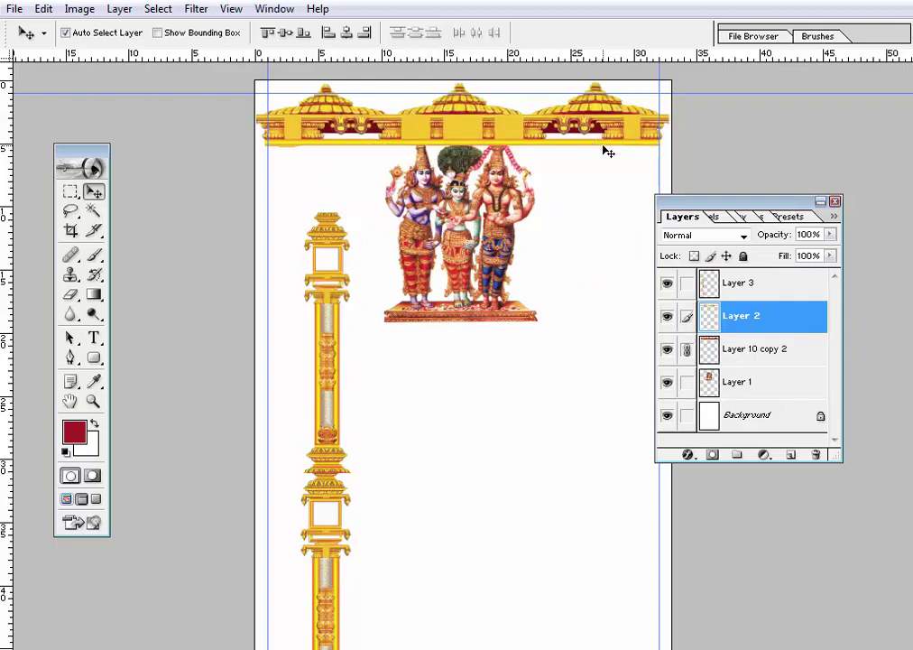
{"action": "key", "text": "Tab"}
{"action": "key", "text": "ctrl+t"}
- Scale the arch header down and nudge it into place at the page top
{"action": "left_click_drag", "start_coordinate": [672, 114], "coordinate": [548, 99]}
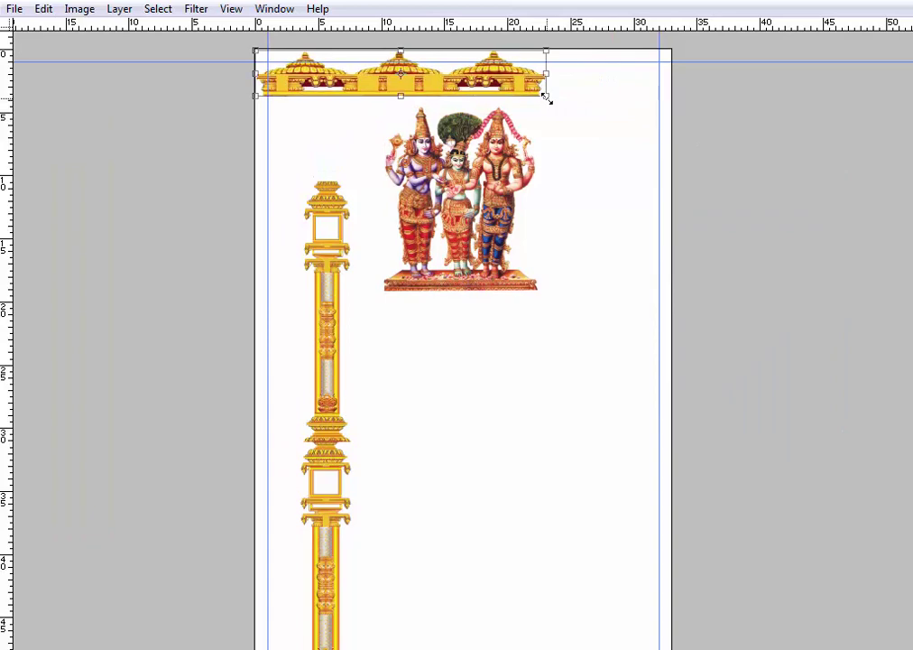
{"action": "key", "text": "Return"}
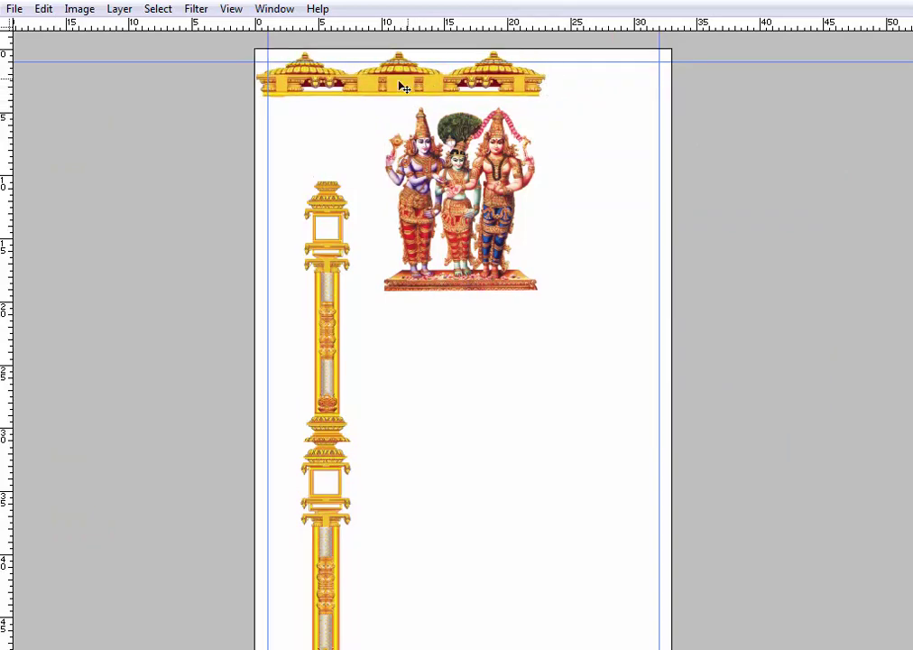
{"action": "mouse_move", "coordinate": [402, 86]}
{"action": "left_mouse_down"}
{"action": "mouse_move", "coordinate": [417, 93]}
{"action": "mouse_move", "coordinate": [406, 83]}
{"action": "left_mouse_up"}
{"action": "left_click", "coordinate": [79, 9]}
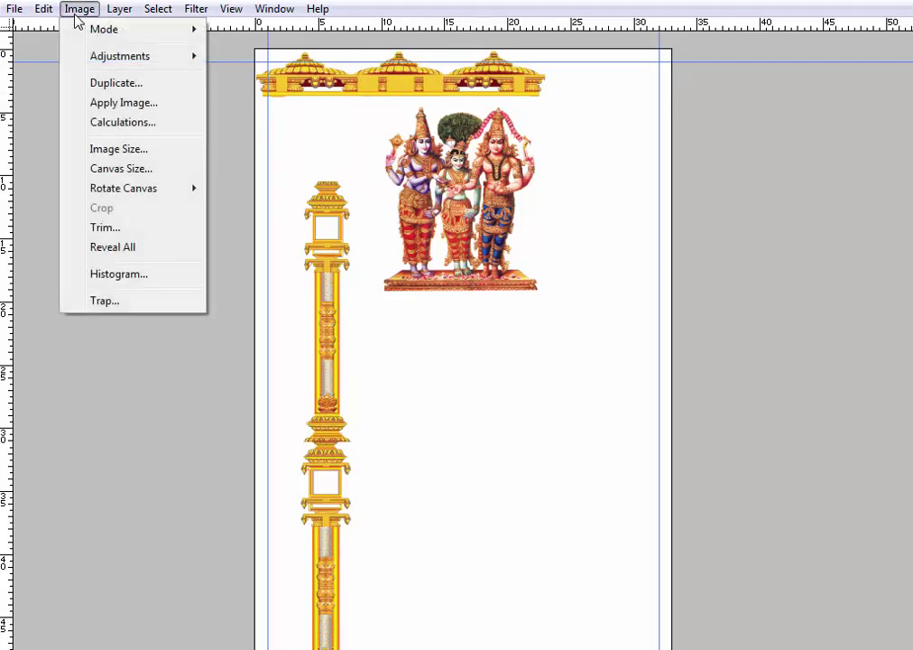
{"action": "left_click", "coordinate": [508, 86]}
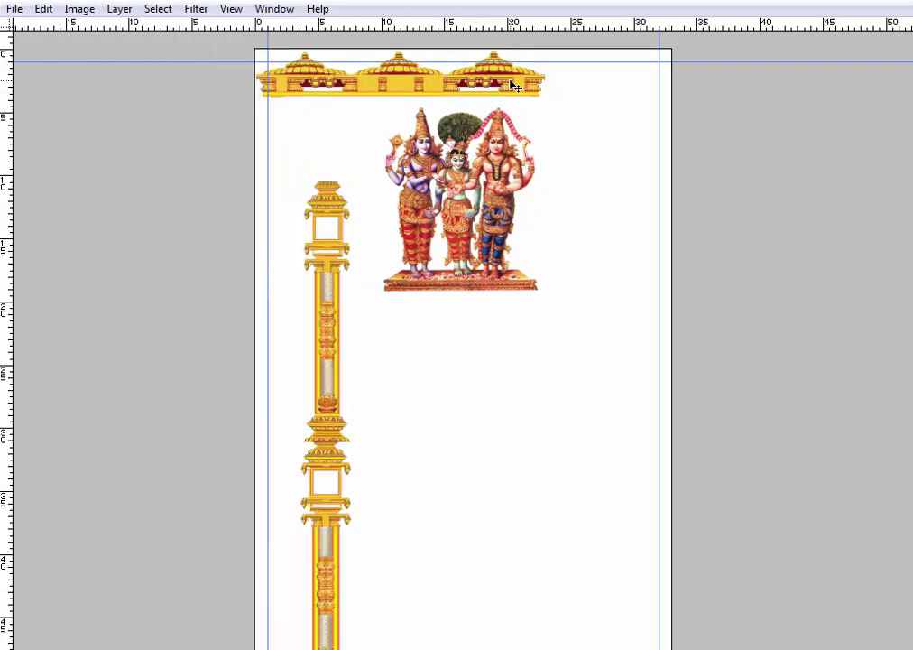
- Duplicate the header rightward to reach the right page edge, aligning the seam
{"action": "mouse_move", "coordinate": [404, 86]}
{"action": "left_mouse_down"}
{"action": "mouse_move", "coordinate": [434, 87]}
{"action": "mouse_move", "coordinate": [383, 95]}
{"action": "left_mouse_up"}
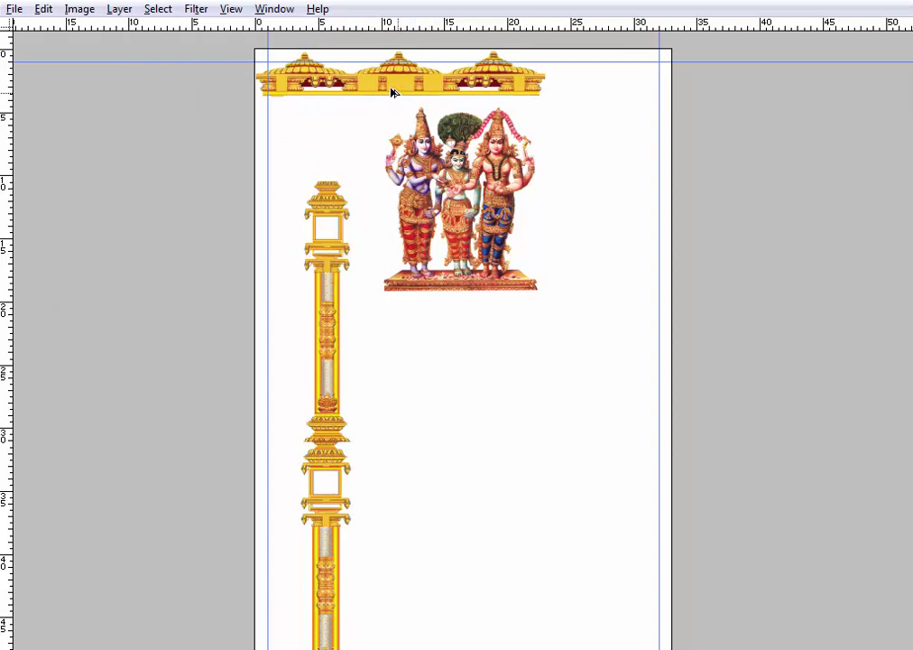
{"action": "left_click_drag", "start_coordinate": [419, 90], "coordinate": [673, 101]}
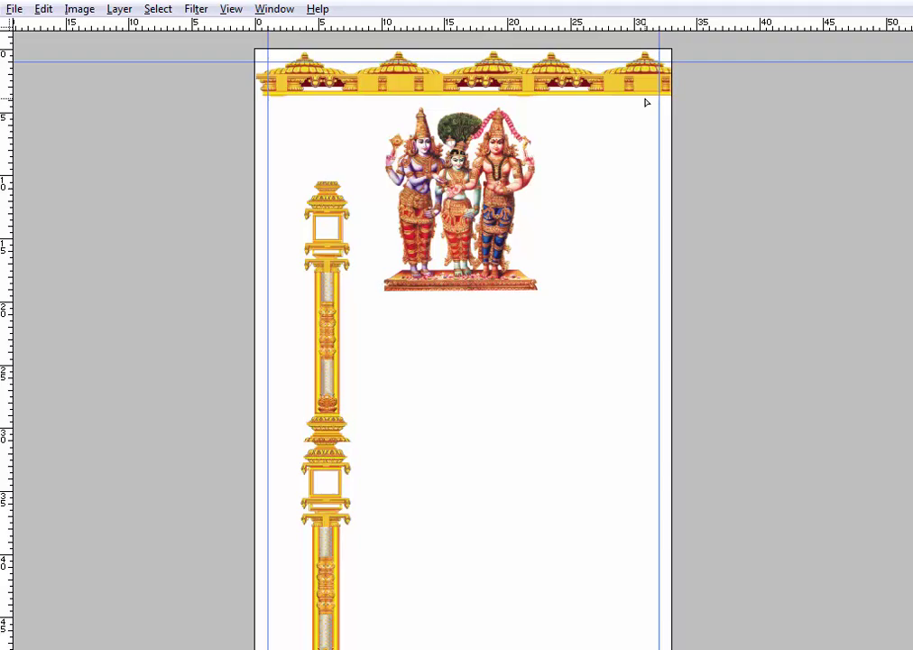
{"action": "left_click_drag", "start_coordinate": [670, 187], "coordinate": [410, 52]}
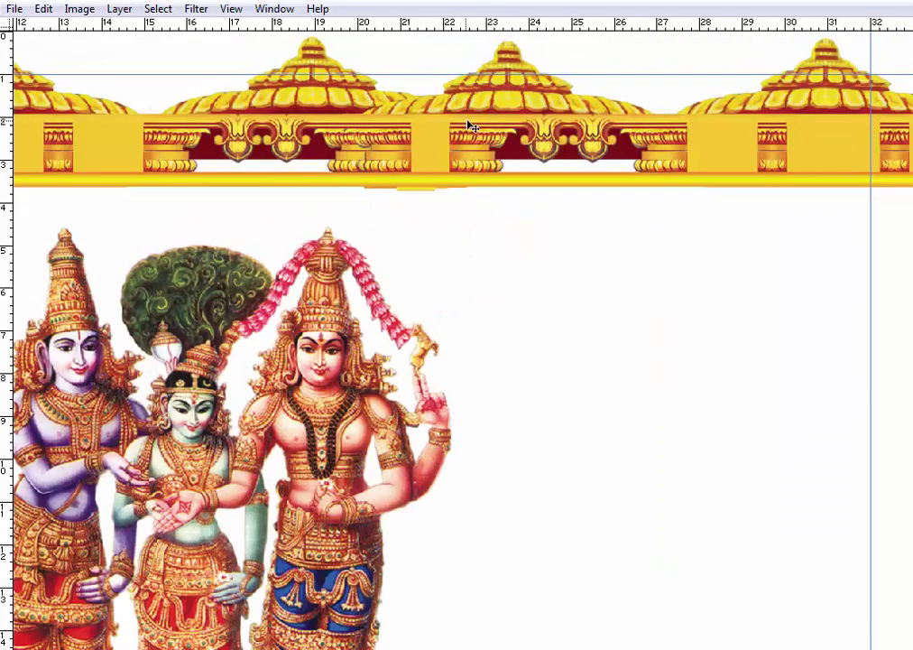
{"action": "mouse_move", "coordinate": [469, 127]}
{"action": "left_mouse_down"}
{"action": "mouse_move", "coordinate": [521, 122]}
{"action": "mouse_move", "coordinate": [454, 122]}
{"action": "left_mouse_up"}
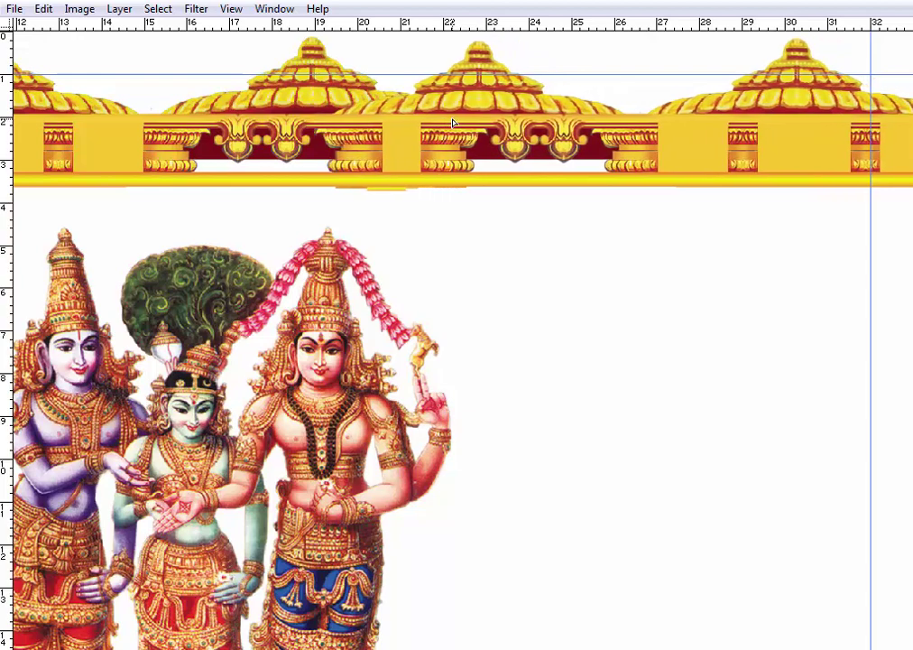
- Align the header border to the canvas using a full-canvas selection
{"action": "key", "text": "ctrl+0"}
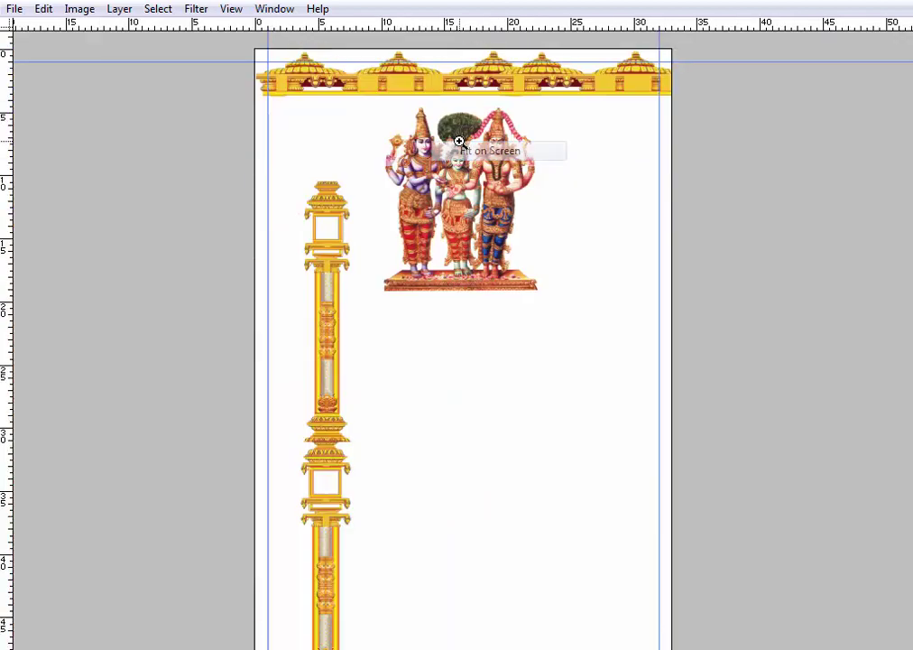
{"action": "left_click", "coordinate": [407, 84]}
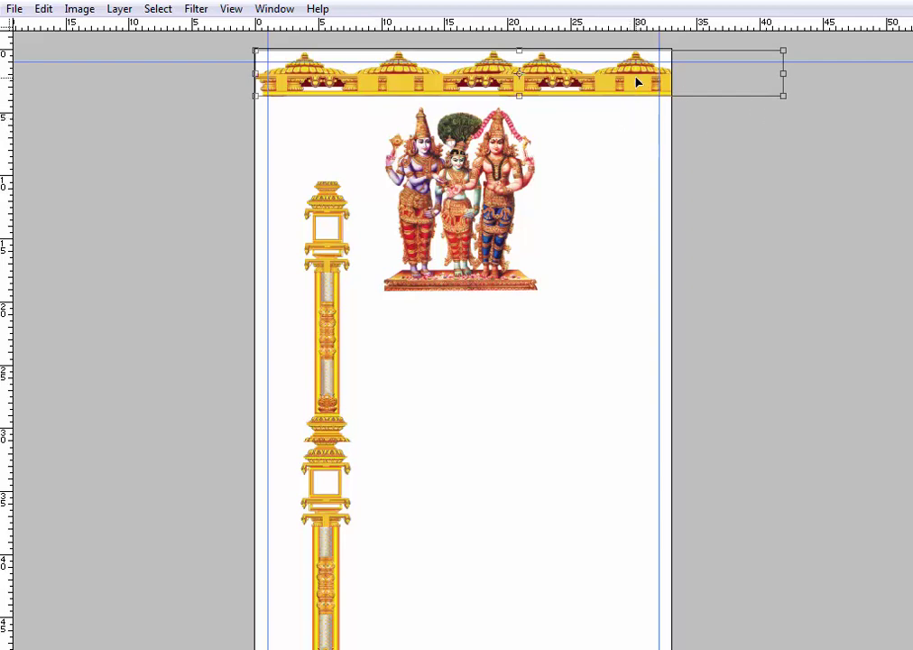
{"action": "key", "text": "Return"}
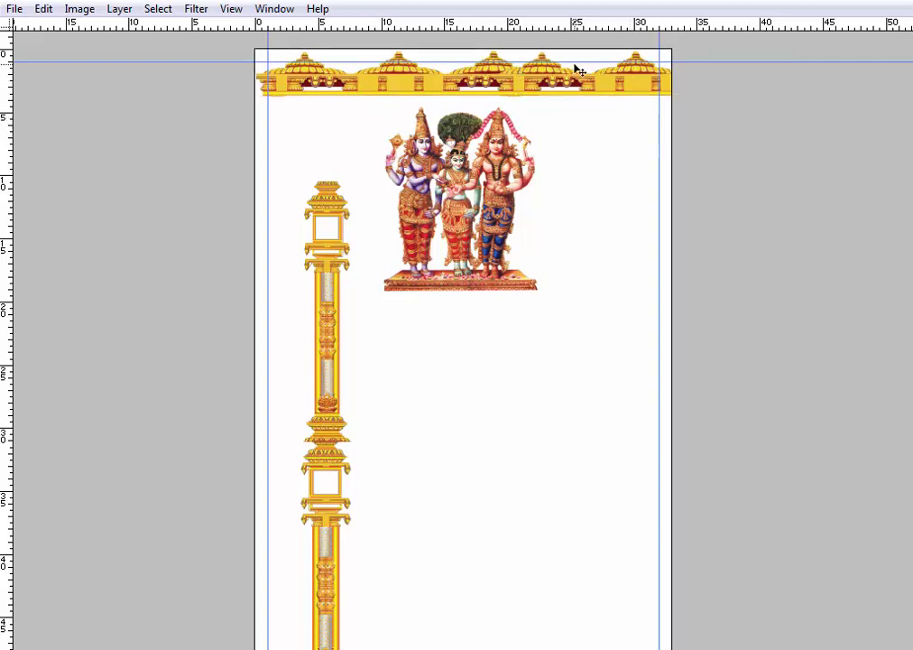
{"action": "key", "text": "ctrl+a"}
{"action": "key", "text": "Tab"}
{"action": "left_click", "coordinate": [345, 34]}
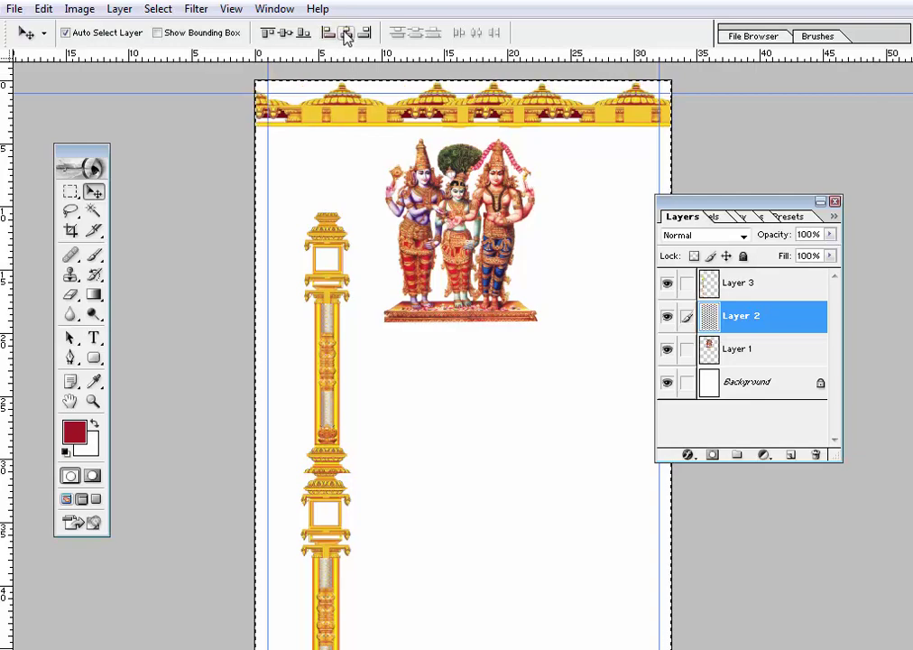
{"action": "key", "text": "Tab"}
{"action": "key", "text": "ctrl+d"}
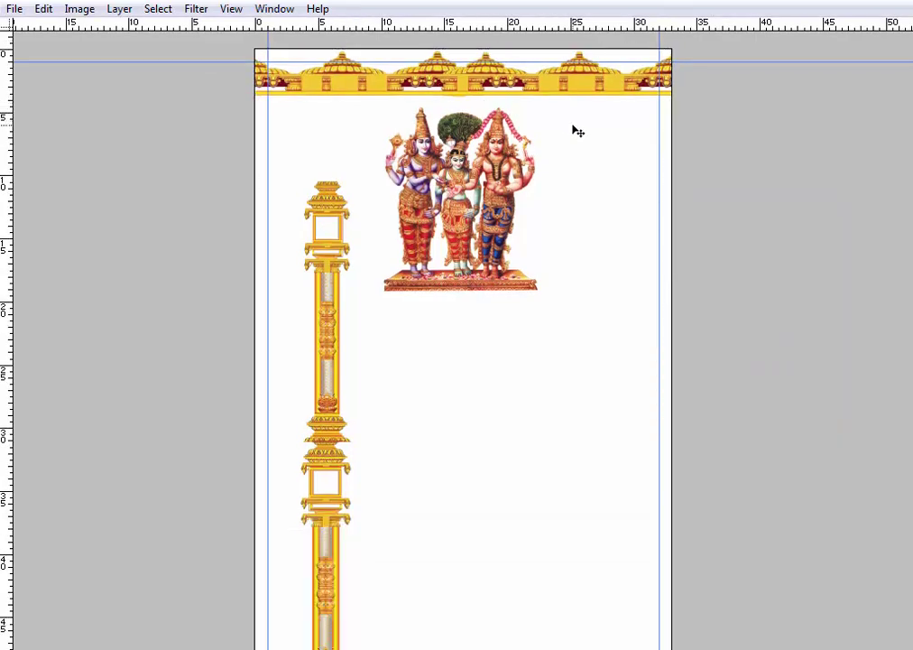
{"action": "key", "text": "ctrl+a"}
- Restore the five-dome header and shrink it to fit exactly within the page width
{"action": "key", "text": "ctrl+z"}
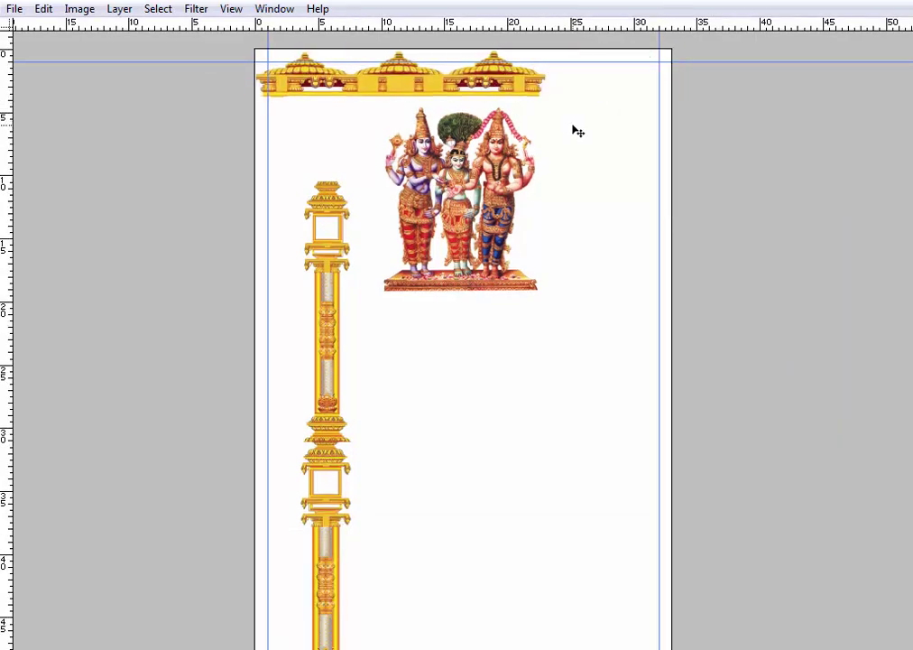
{"action": "key", "text": "ctrl+z"}
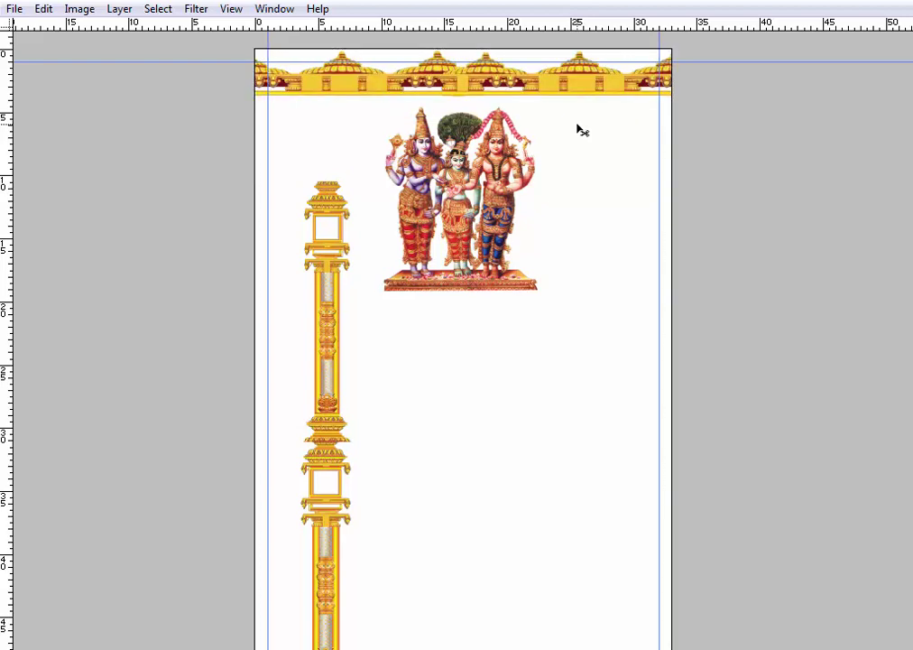
{"action": "key", "text": "ctrl+t"}
{"action": "left_click_drag", "start_coordinate": [729, 95], "coordinate": [674, 94]}
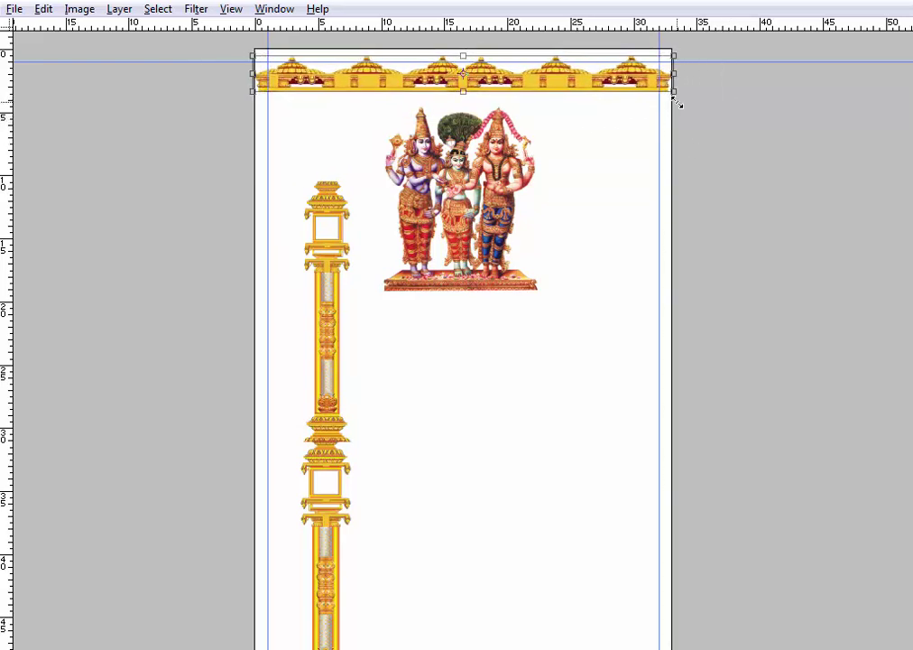
{"action": "key", "text": "Return"}
{"action": "key", "text": "ctrl+plus"}
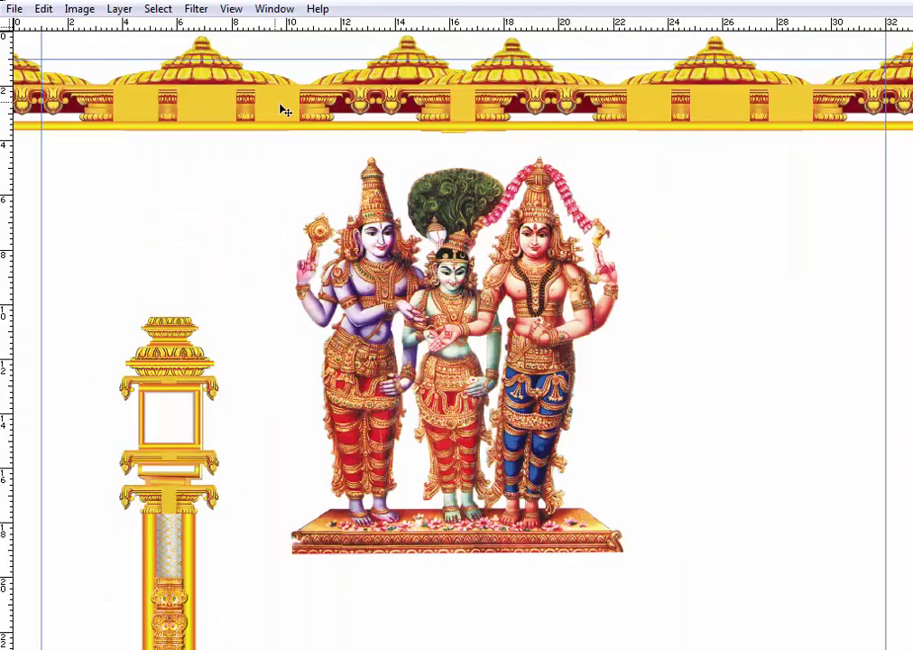
{"action": "right_click", "coordinate": [240, 97]}
- Revert to the three-dome header and stretch it across the full page width
{"action": "left_click", "coordinate": [270, 106]}
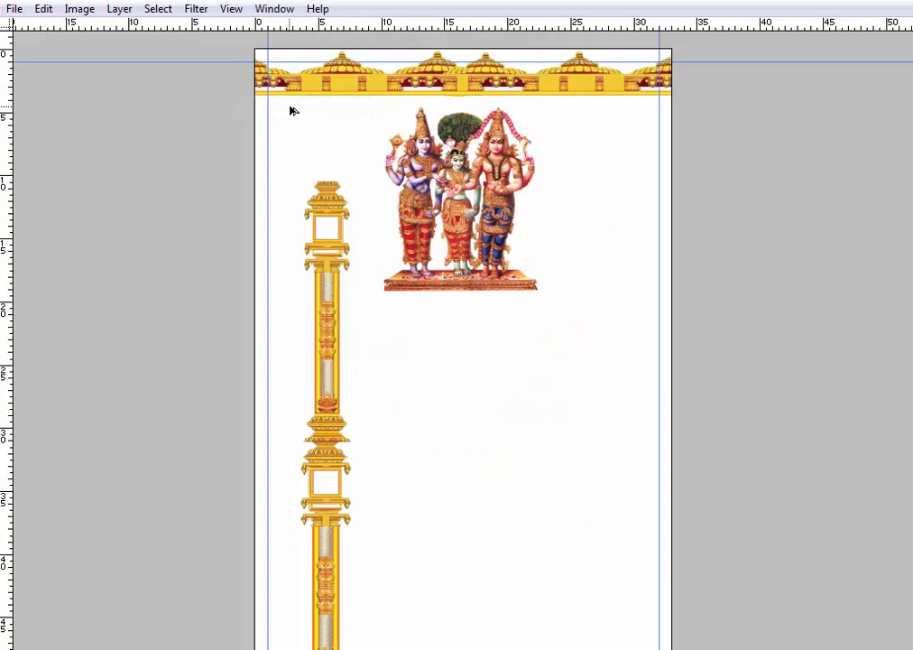
{"action": "key", "text": "ctrl+z"}
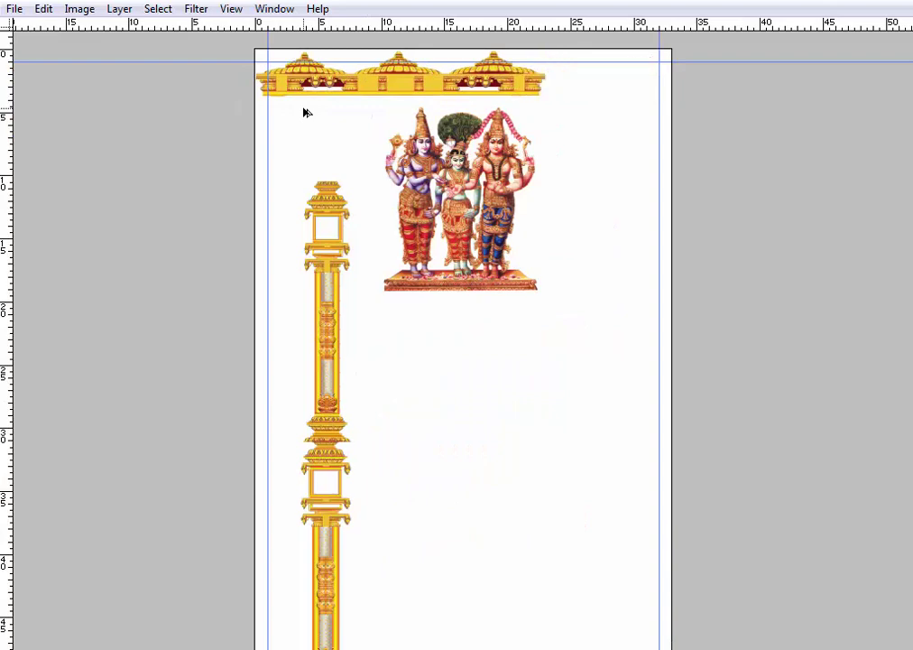
{"action": "left_click_drag", "start_coordinate": [375, 86], "coordinate": [428, 100]}
{"action": "key", "text": "ctrl+z"}
{"action": "key", "text": "ctrl+t"}
{"action": "left_click_drag", "start_coordinate": [547, 101], "coordinate": [667, 117]}
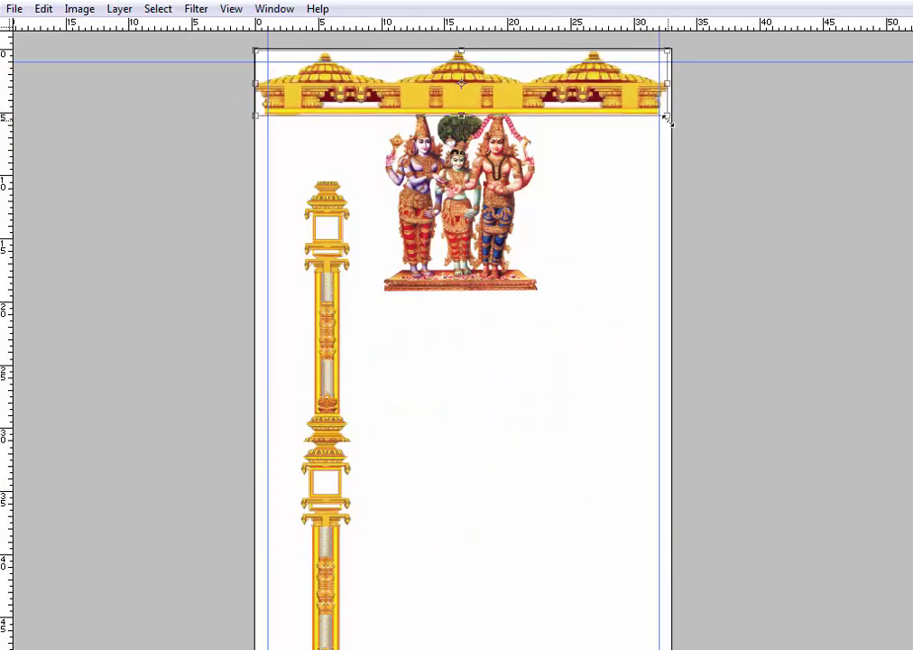
{"action": "key", "text": "Escape"}
{"action": "key", "text": "ctrl+alt+z"}
- Move the golden pillar to the left page edge, directly beneath the header
{"action": "key", "text": "ctrl+alt+z"}
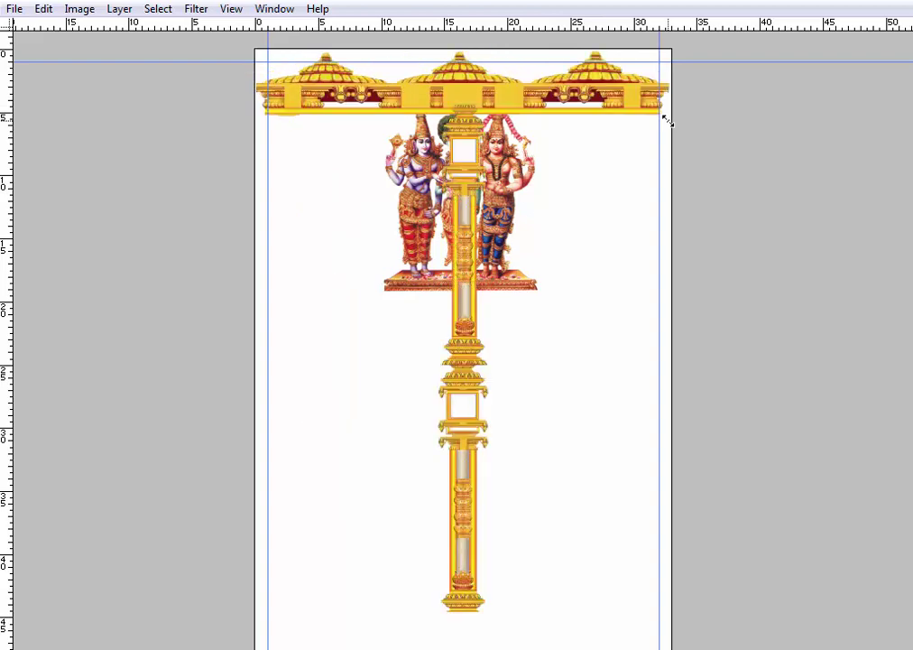
{"action": "key", "text": "ctrl+alt+z"}
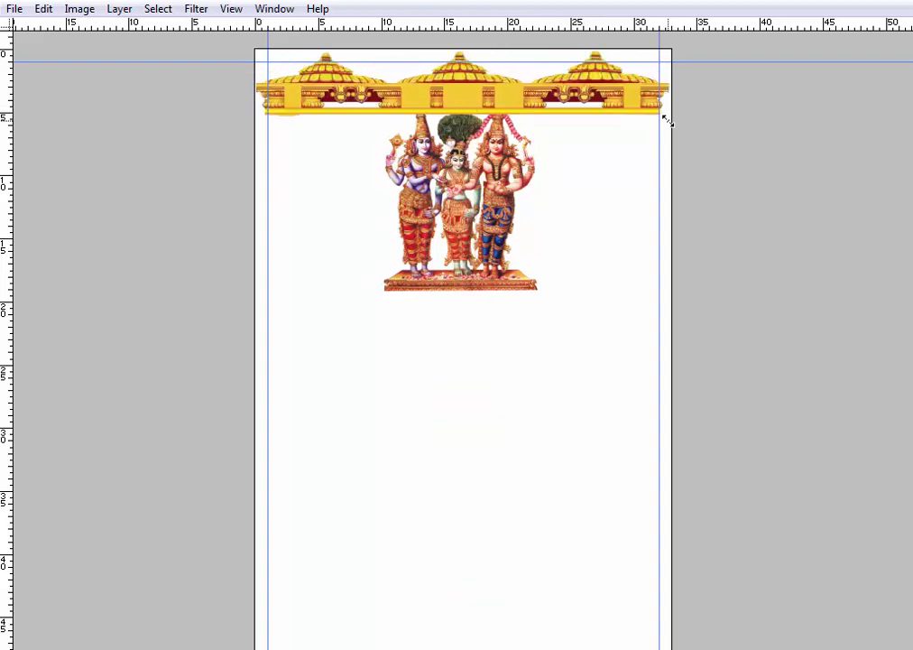
{"action": "key", "text": "ctrl+shift+z"}
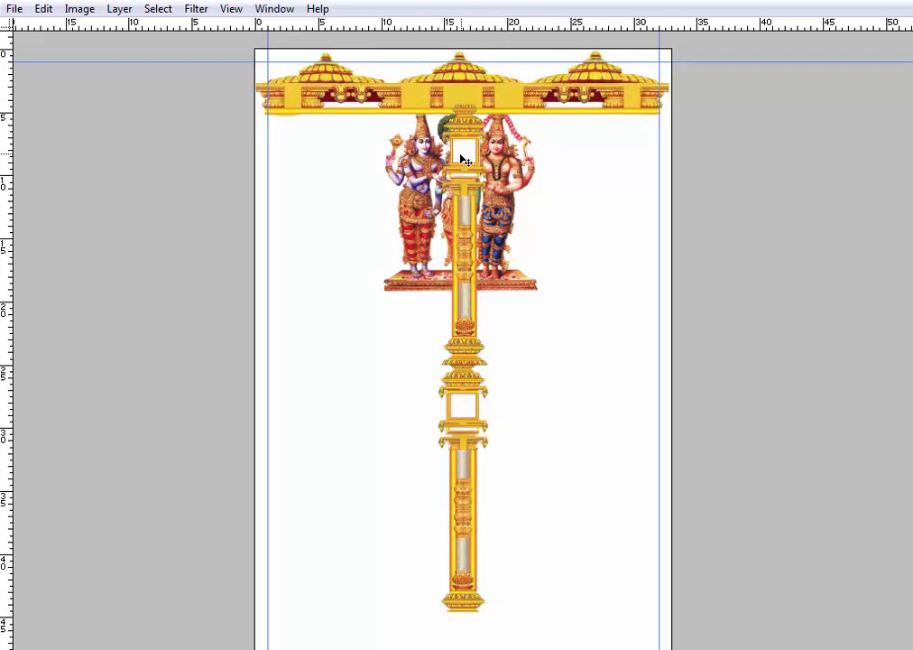
{"action": "left_click_drag", "start_coordinate": [464, 154], "coordinate": [295, 160]}
{"action": "left_click_drag", "start_coordinate": [242, 79], "coordinate": [274, 236]}
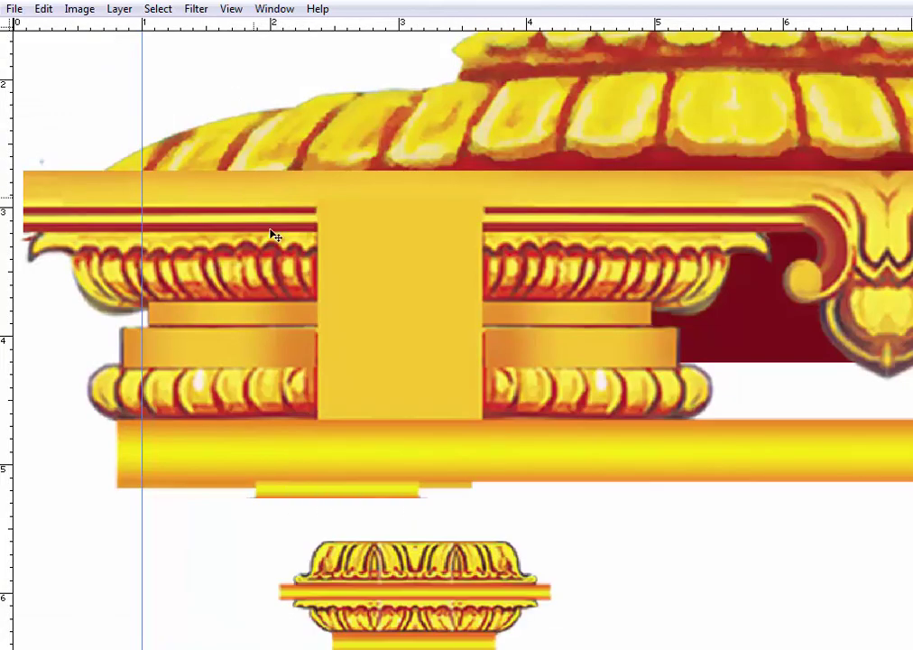
{"action": "scroll", "coordinate": [273, 236], "scroll_direction": "down", "scroll_amount": 3}
{"action": "mouse_move", "coordinate": [391, 322]}
{"action": "left_mouse_down"}
{"action": "mouse_move", "coordinate": [351, 314]}
{"action": "mouse_move", "coordinate": [329, 291]}
{"action": "left_mouse_up"}
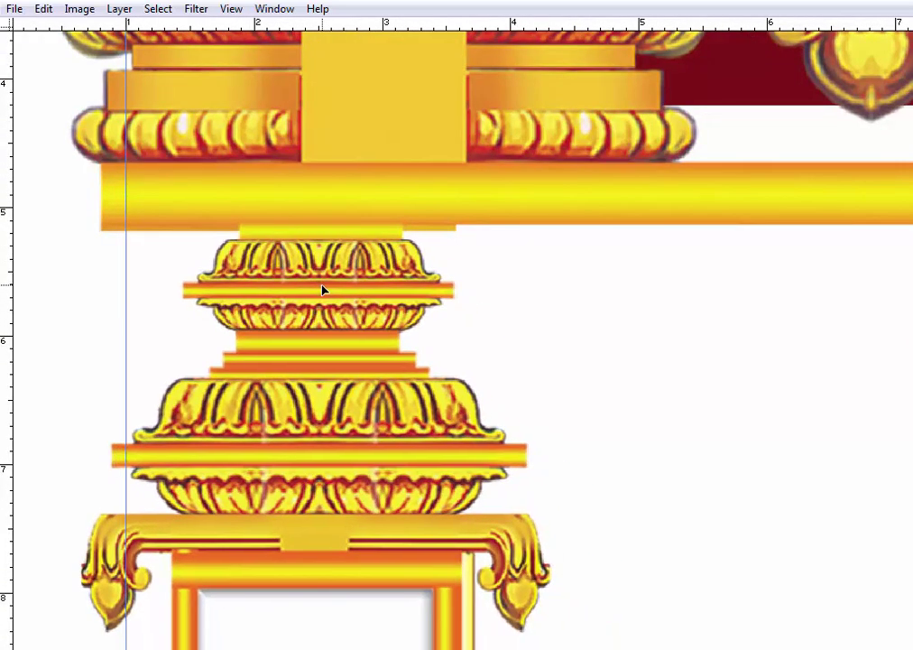
{"action": "key", "text": "ctrl+0"}
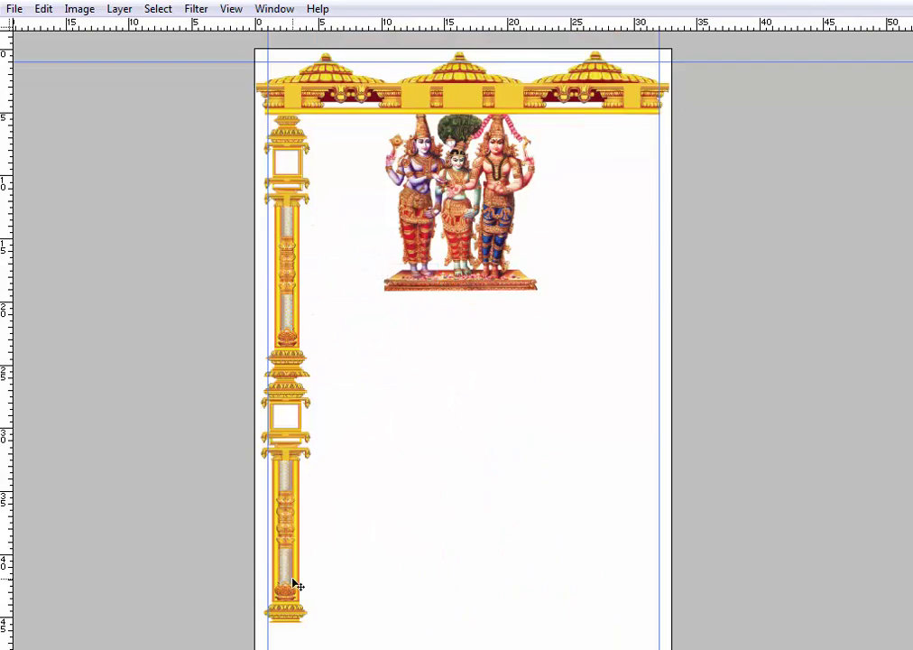
- Stretch the left pillar down to the bottom guide and place a copy at the right edge
{"action": "key", "text": "ctrl+minus"}
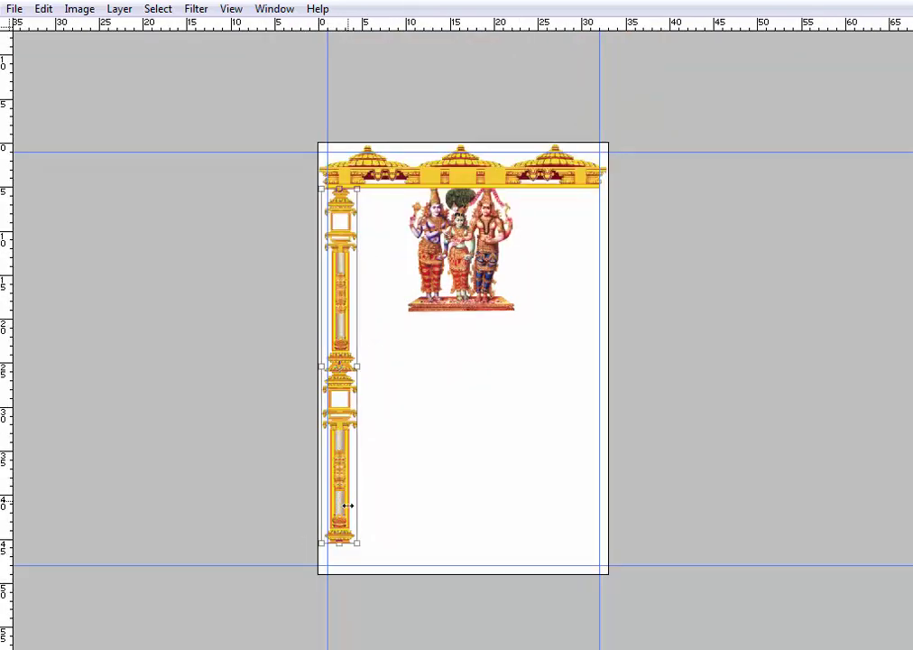
{"action": "left_click_drag", "start_coordinate": [339, 542], "coordinate": [341, 566]}
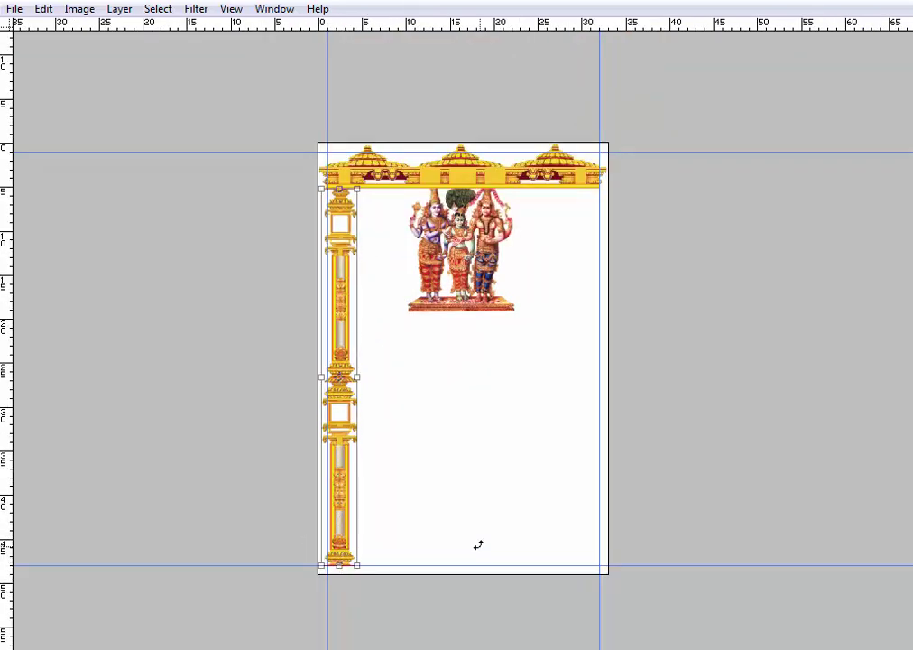
{"action": "key", "text": "Return"}
{"action": "left_click_drag", "start_coordinate": [341, 344], "coordinate": [575, 341]}
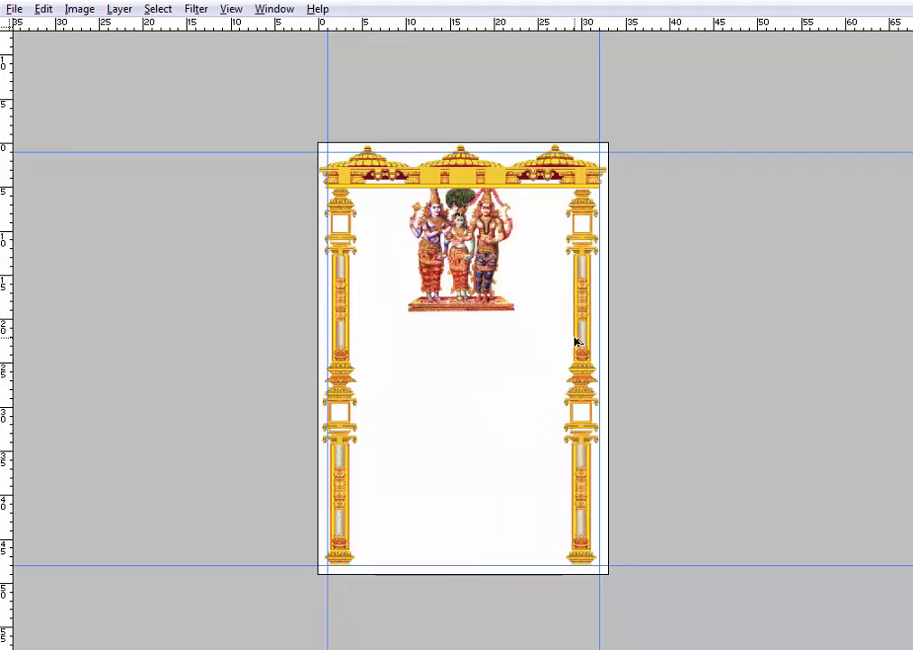
- Zoom in on the pillar capitals and test a rectangular selection across the left capital
{"action": "left_click_drag", "start_coordinate": [537, 165], "coordinate": [680, 249]}
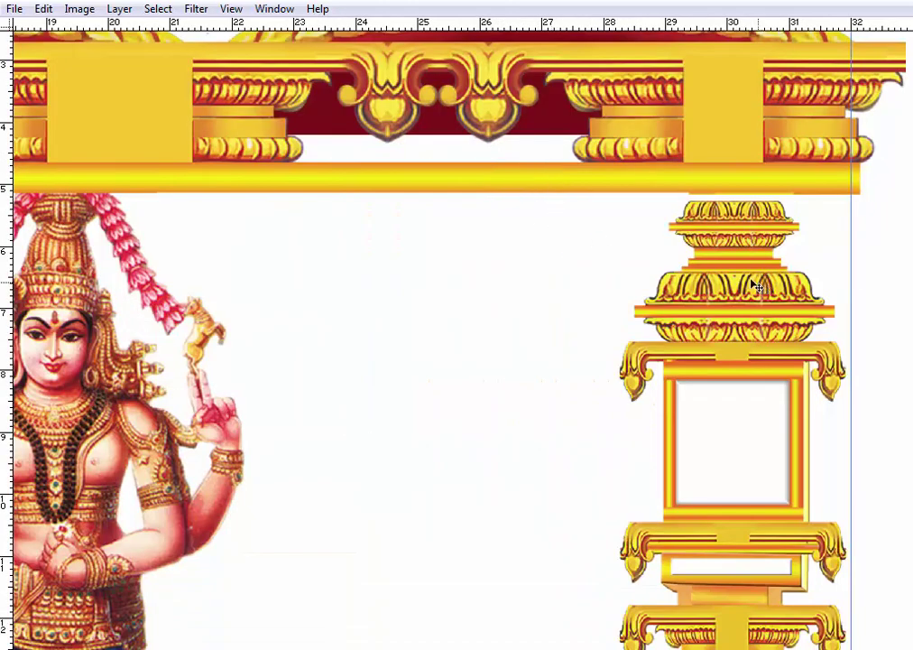
{"action": "left_click_drag", "start_coordinate": [756, 285], "coordinate": [794, 340]}
{"action": "left_click_drag", "start_coordinate": [54, 289], "coordinate": [292, 261]}
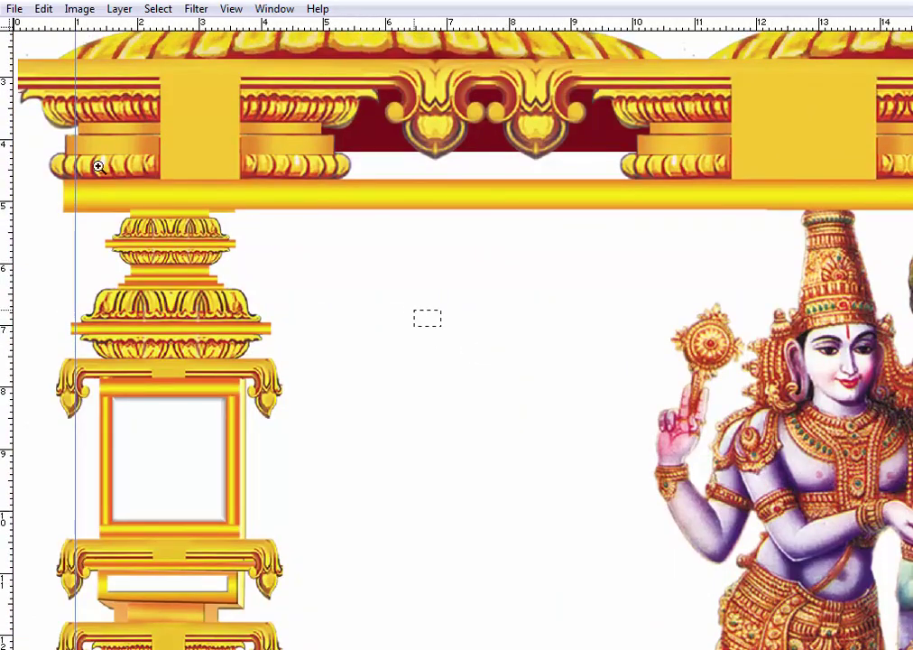
{"action": "left_click_drag", "start_coordinate": [99, 166], "coordinate": [227, 245]}
{"action": "key", "text": "m"}
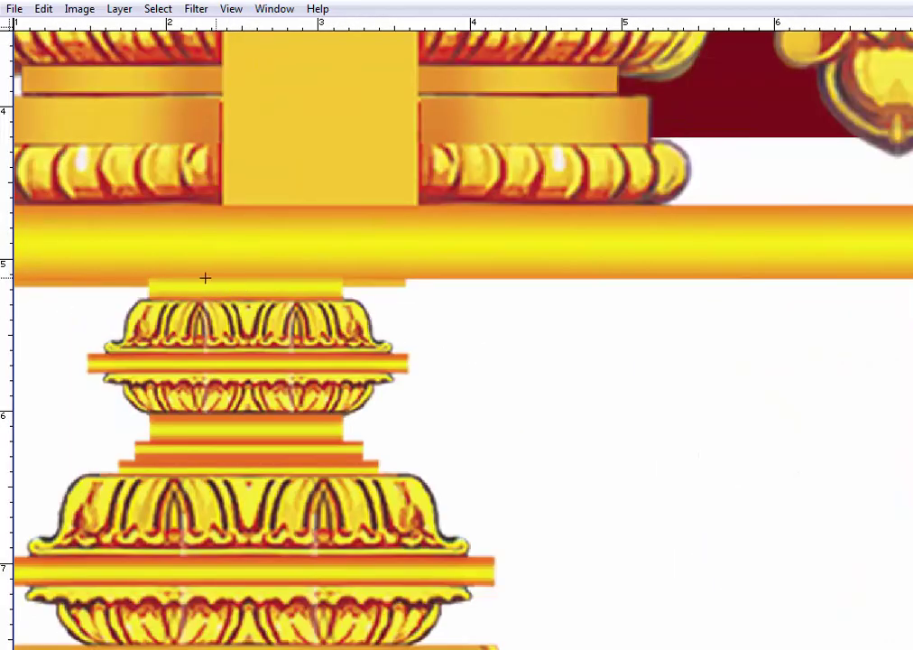
{"action": "left_click_drag", "start_coordinate": [205, 317], "coordinate": [317, 351]}
{"action": "left_click_drag", "start_coordinate": [261, 319], "coordinate": [344, 330]}
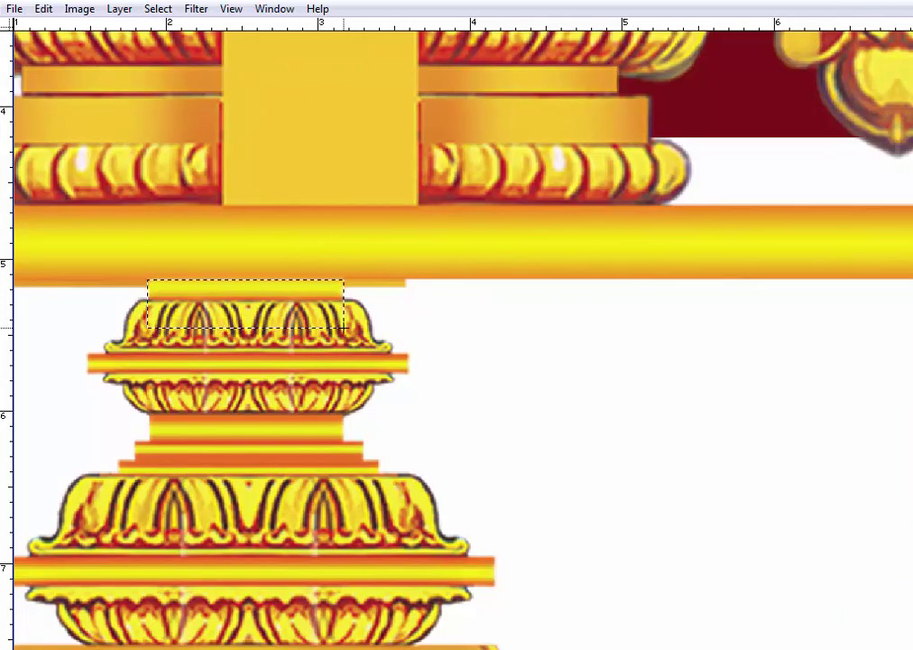
{"action": "left_click", "coordinate": [322, 314]}
- Shift the orange bar strip and lower pillar artwork right to align under the top beam
{"action": "mouse_move", "coordinate": [310, 298]}
{"action": "left_mouse_down"}
{"action": "mouse_move", "coordinate": [902, 296]}
{"action": "mouse_move", "coordinate": [906, 283]}
{"action": "left_mouse_up"}
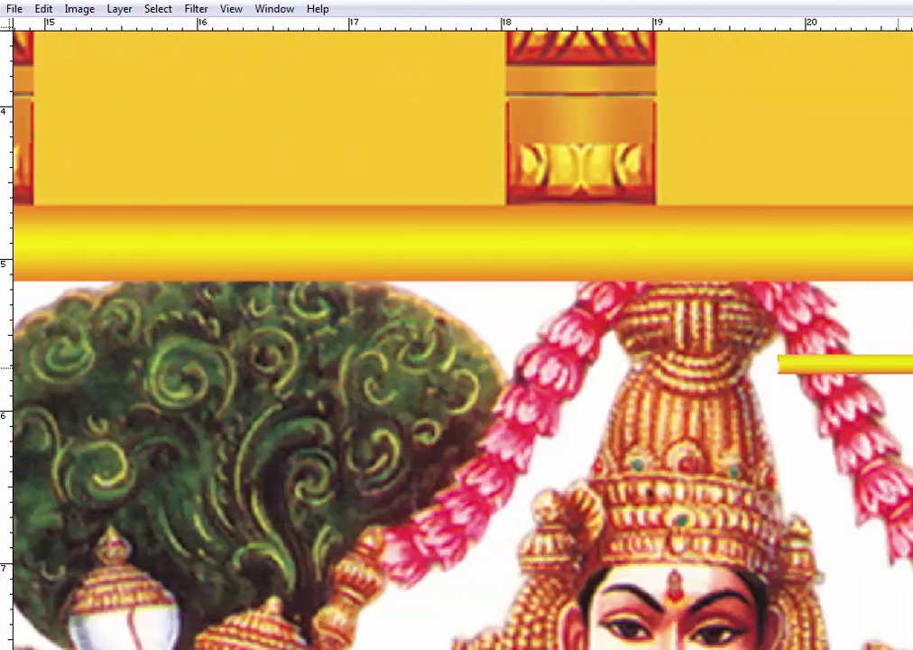
{"action": "mouse_move", "coordinate": [906, 283]}
{"action": "left_mouse_down"}
{"action": "mouse_move", "coordinate": [907, 236]}
{"action": "mouse_move", "coordinate": [708, 358]}
{"action": "mouse_move", "coordinate": [721, 360]}
{"action": "mouse_move", "coordinate": [699, 359]}
{"action": "mouse_move", "coordinate": [736, 357]}
{"action": "left_mouse_up"}
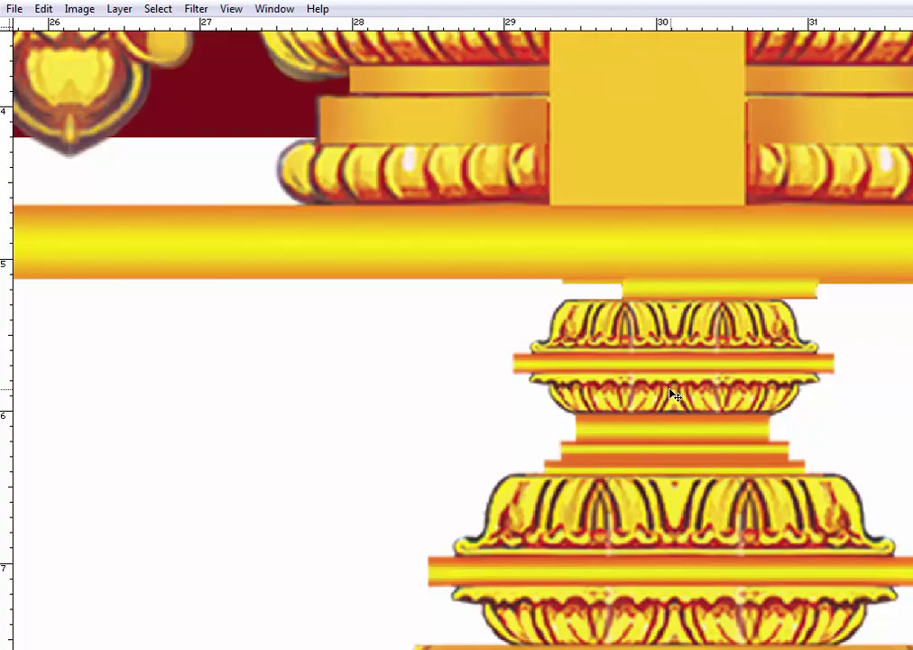
{"action": "left_click_drag", "start_coordinate": [641, 382], "coordinate": [688, 382]}
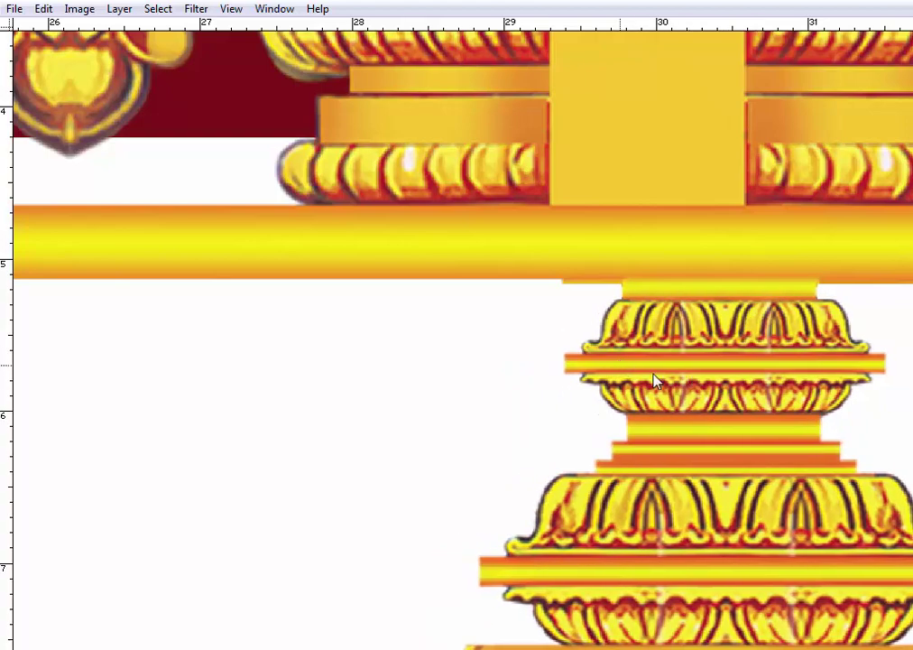
{"action": "key", "text": "ctrl+0"}
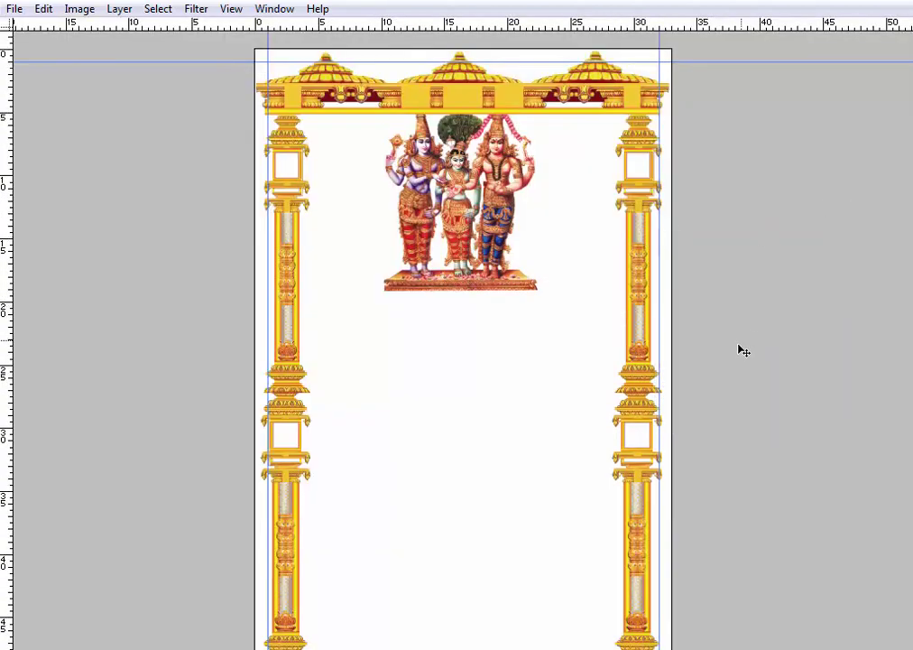
- Copy the yellow Ganesha temple backdrop into the pillar poster at the page's top-left
{"action": "key", "text": "ctrl+Tab"}
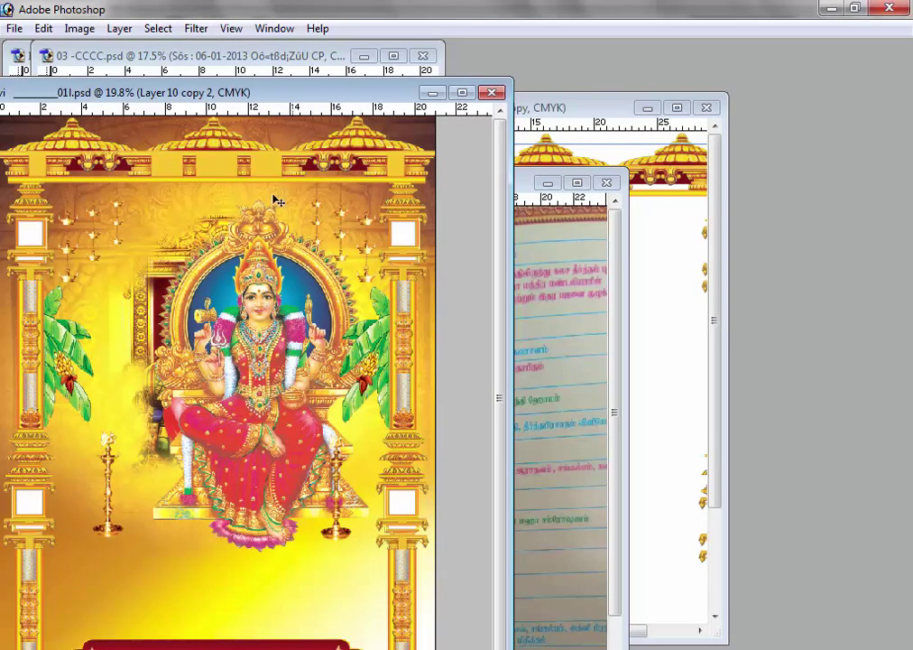
{"action": "left_click_drag", "start_coordinate": [219, 137], "coordinate": [255, 297]}
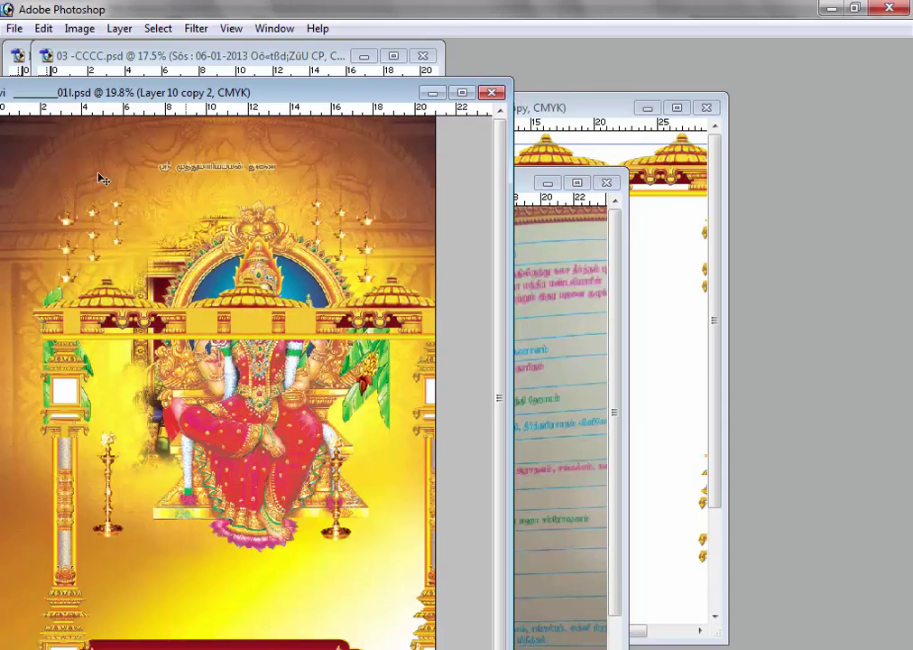
{"action": "left_click_drag", "start_coordinate": [147, 167], "coordinate": [678, 265]}
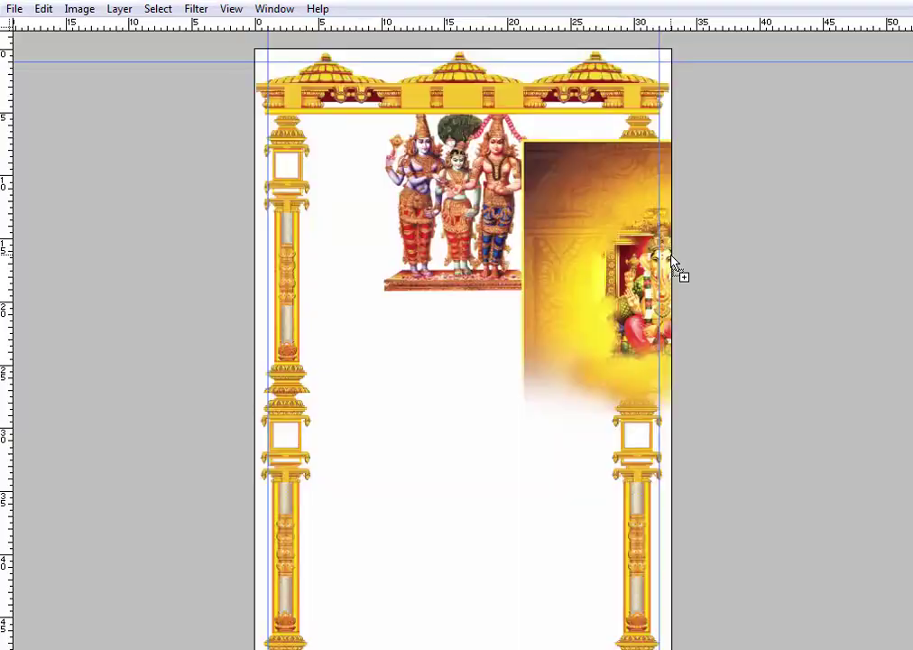
{"action": "key", "text": "f"}
{"action": "left_click_drag", "start_coordinate": [580, 209], "coordinate": [314, 117]}
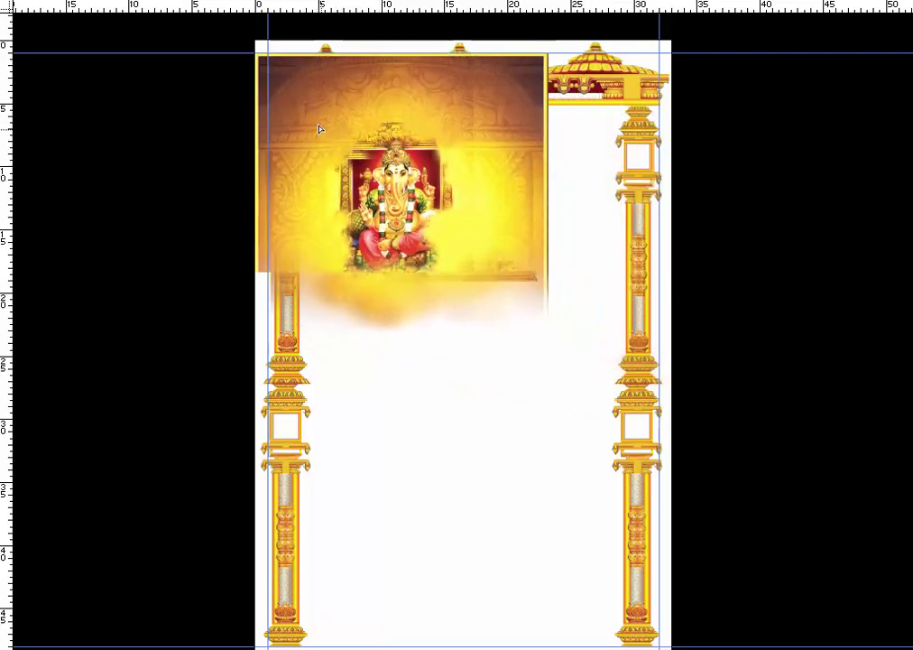
- Enlarge the backdrop to span the page width and move the deity figures down over it
{"action": "key", "text": "ctrl+t"}
{"action": "left_click_drag", "start_coordinate": [539, 351], "coordinate": [682, 498]}
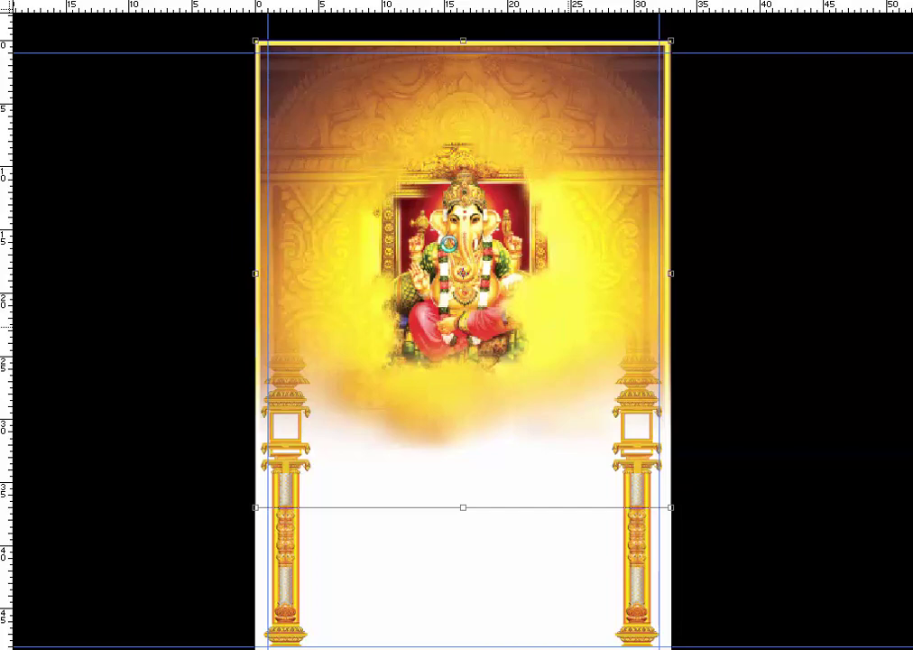
{"action": "key", "text": "Return"}
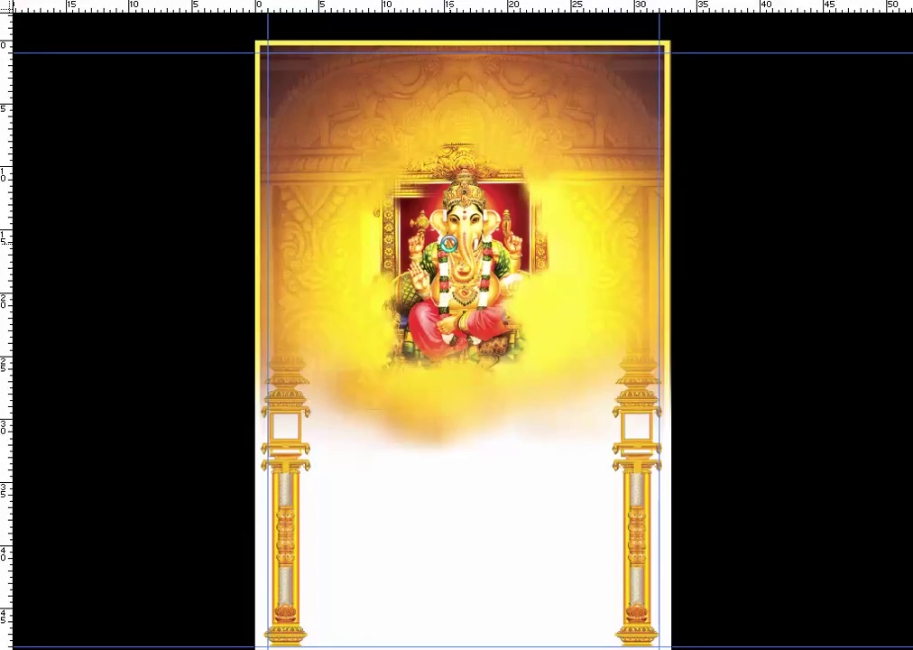
{"action": "left_click_drag", "start_coordinate": [471, 224], "coordinate": [463, 258]}
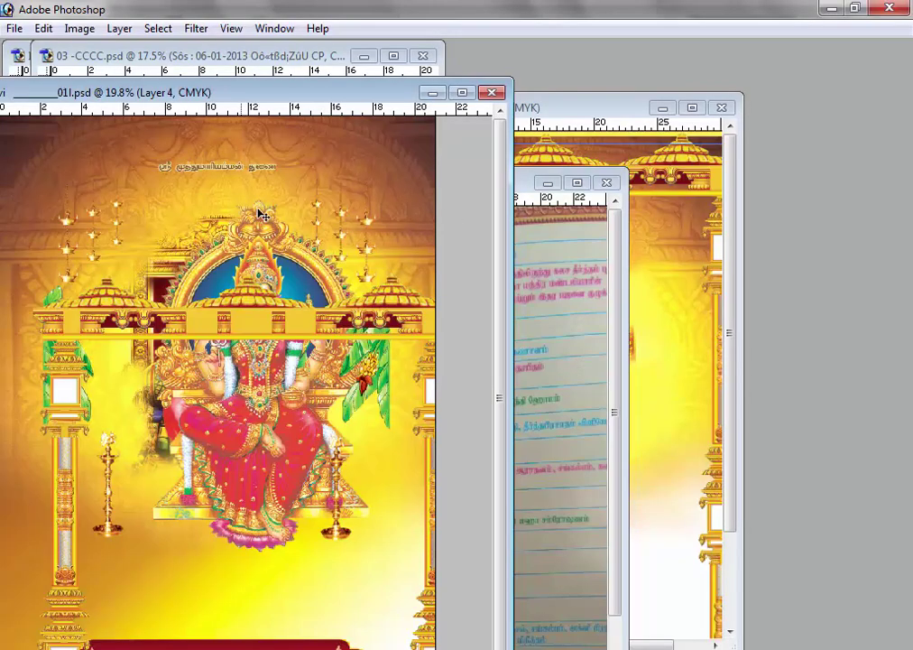
- Delete the goddess figure layer in the source file to expose the red gradient
{"action": "left_click_drag", "start_coordinate": [264, 270], "coordinate": [259, 353]}
{"action": "key", "text": "alt+l"}
{"action": "key", "text": "d"}
{"action": "key", "text": "Return"}
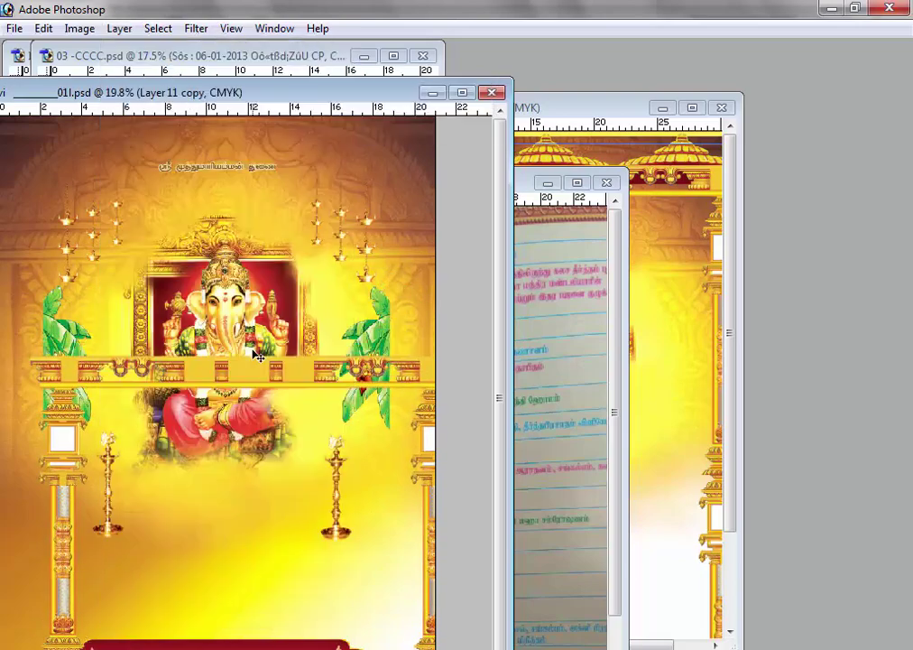
{"action": "left_click_drag", "start_coordinate": [237, 294], "coordinate": [239, 434]}
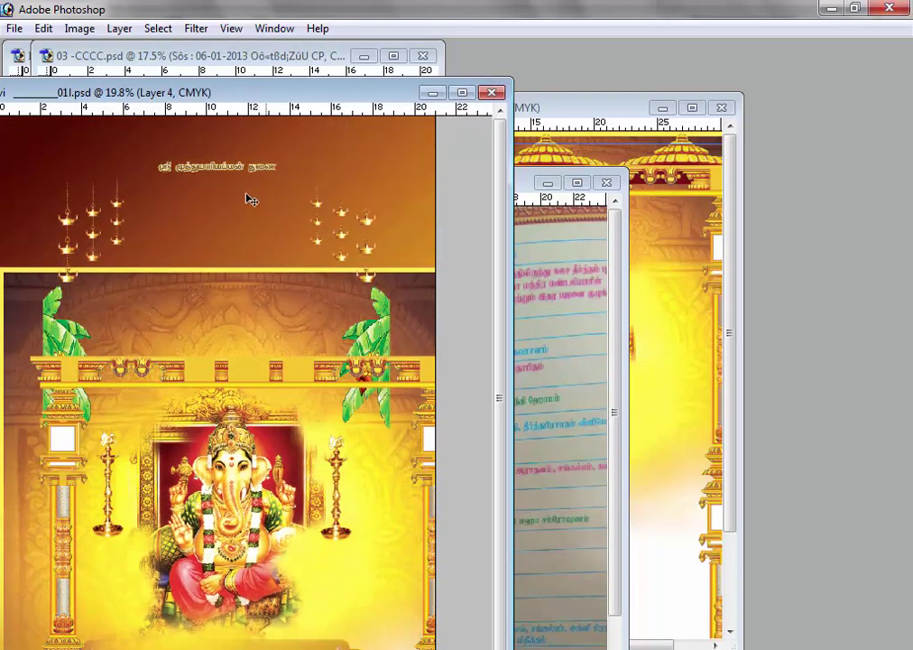
- Copy the dark-red gradient into the poster and stretch it from the top-left to fill the page
{"action": "left_click_drag", "start_coordinate": [208, 203], "coordinate": [663, 305]}
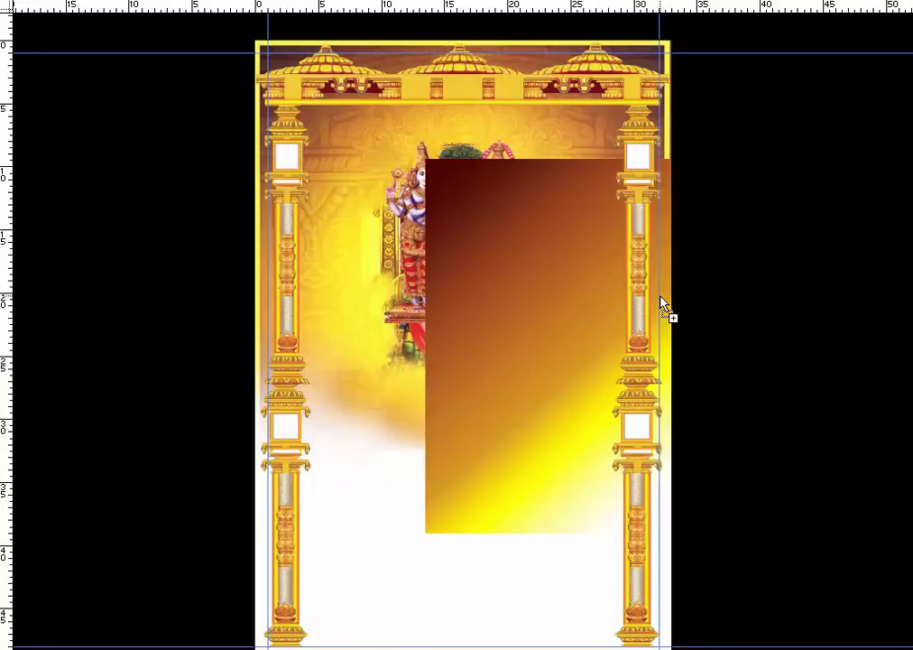
{"action": "left_click_drag", "start_coordinate": [533, 255], "coordinate": [363, 136]}
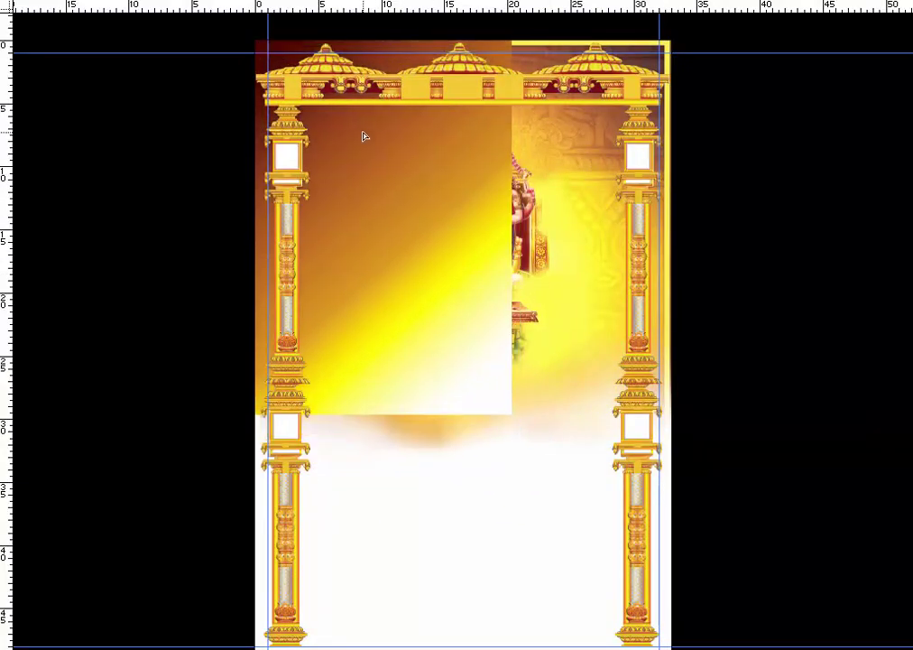
{"action": "key", "text": "ctrl+t"}
{"action": "mouse_move", "coordinate": [512, 414]}
{"action": "left_mouse_down"}
{"action": "mouse_move", "coordinate": [735, 587]}
{"action": "mouse_move", "coordinate": [756, 626]}
{"action": "left_mouse_up"}
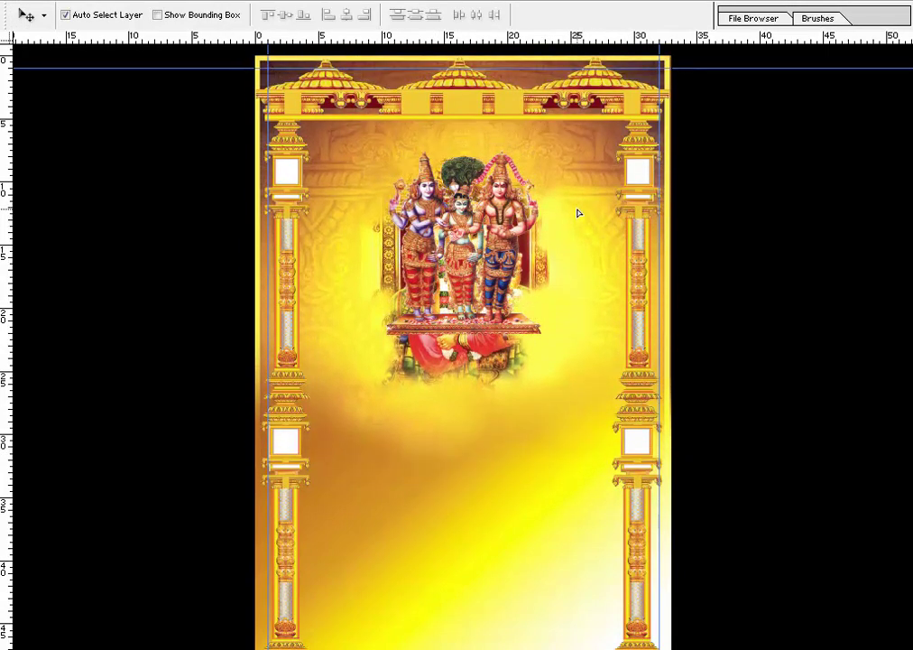
- Enlarge the backdrop to 109% around its centre
{"action": "key", "text": "ctrl+t"}
{"action": "left_click_drag", "start_coordinate": [674, 56], "coordinate": [691, 36]}
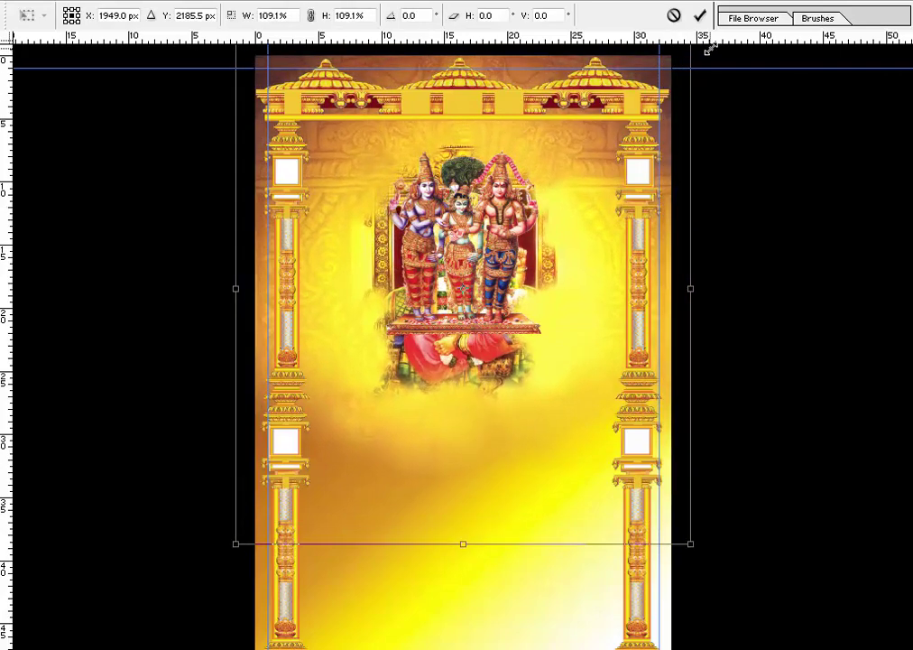
{"action": "key", "text": "Return"}
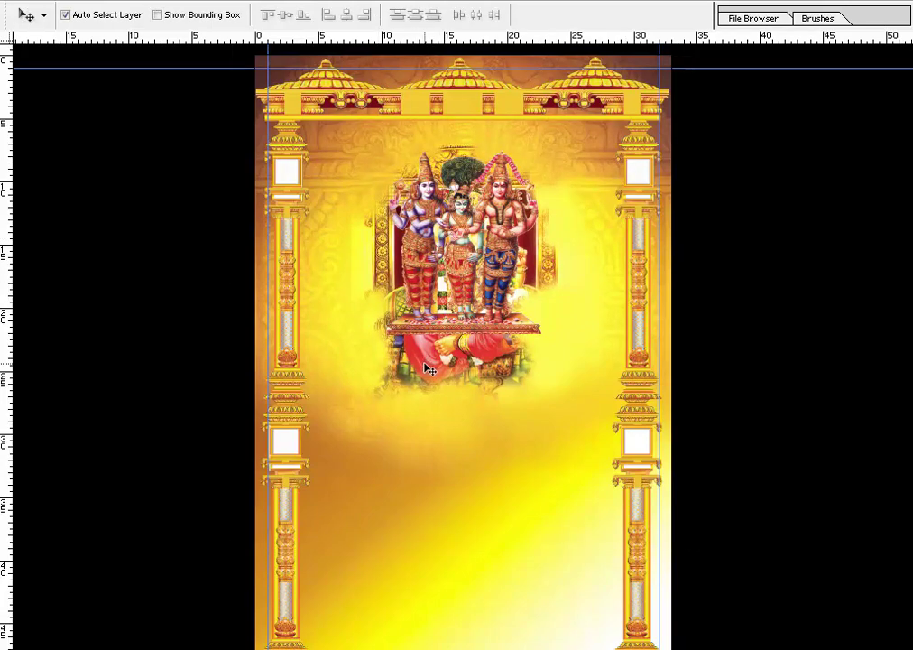
- Erase the yellow glow behind the deity figures with a much larger eraser
{"action": "key", "text": "e"}
{"action": "key", "text": "bracketright"}
{"action": "key", "text": "bracketright"}
{"action": "key", "text": "bracketright"}
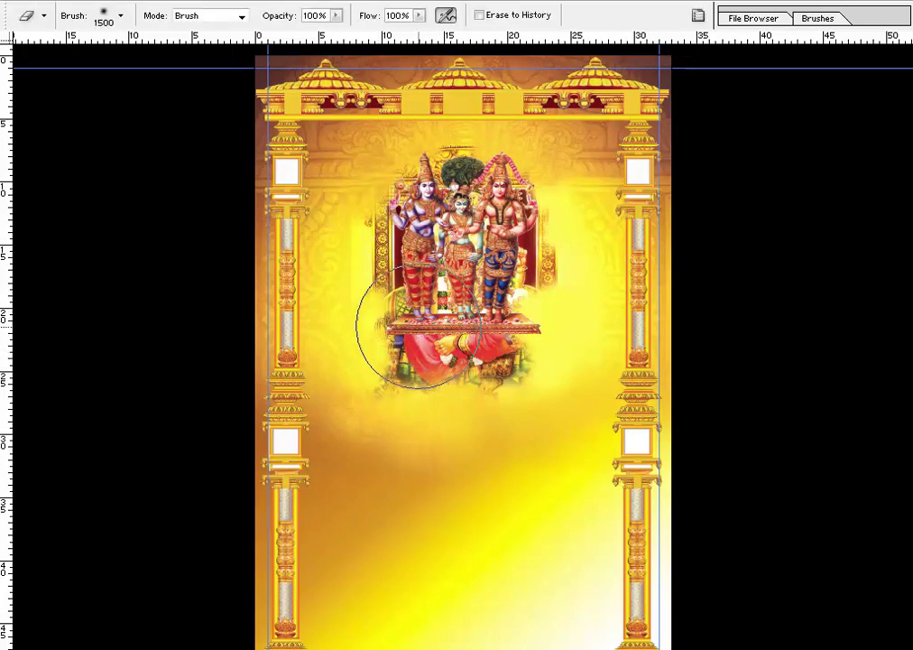
{"action": "key", "text": "bracketright"}
{"action": "key", "text": "bracketright"}
{"action": "key", "text": "bracketright"}
{"action": "key", "text": "bracketright"}
{"action": "key", "text": "bracketright"}
{"action": "key", "text": "bracketright"}
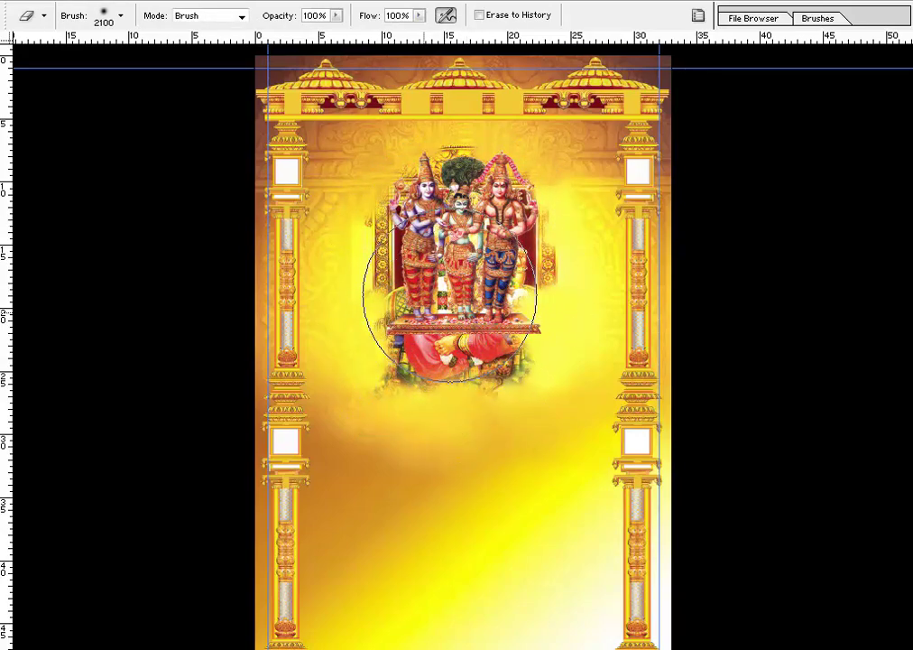
{"action": "mouse_move", "coordinate": [451, 296]}
{"action": "left_mouse_down"}
{"action": "mouse_move", "coordinate": [418, 249]}
{"action": "mouse_move", "coordinate": [147, 37]}
{"action": "mouse_move", "coordinate": [540, 280]}
{"action": "mouse_move", "coordinate": [537, 303]}
{"action": "left_mouse_up"}
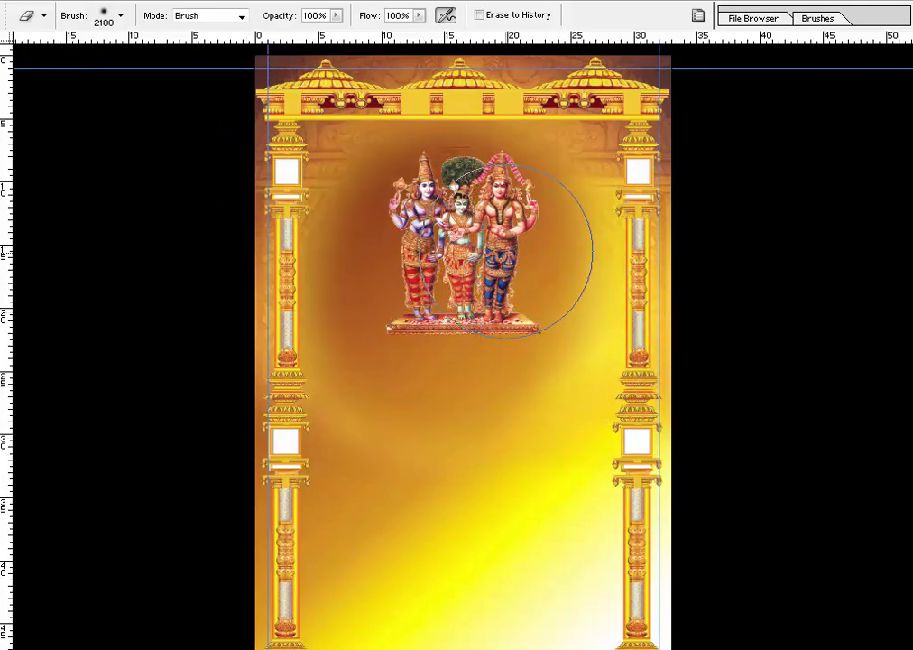
{"action": "key", "text": "v"}
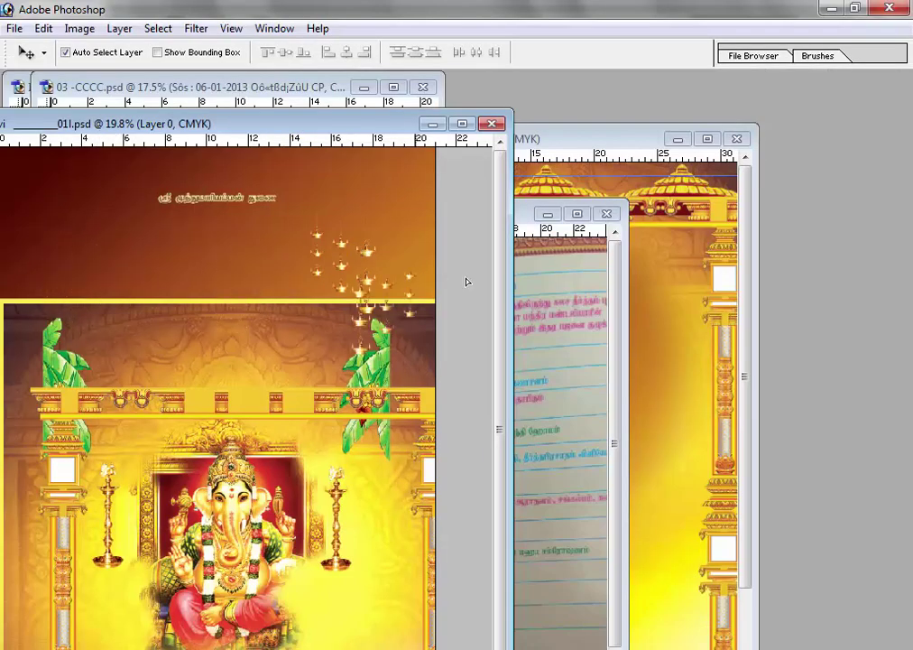
- Copy the hanging oil lamps into the poster, enlarged and placed under the left canopy
{"action": "left_click_drag", "start_coordinate": [122, 246], "coordinate": [659, 295]}
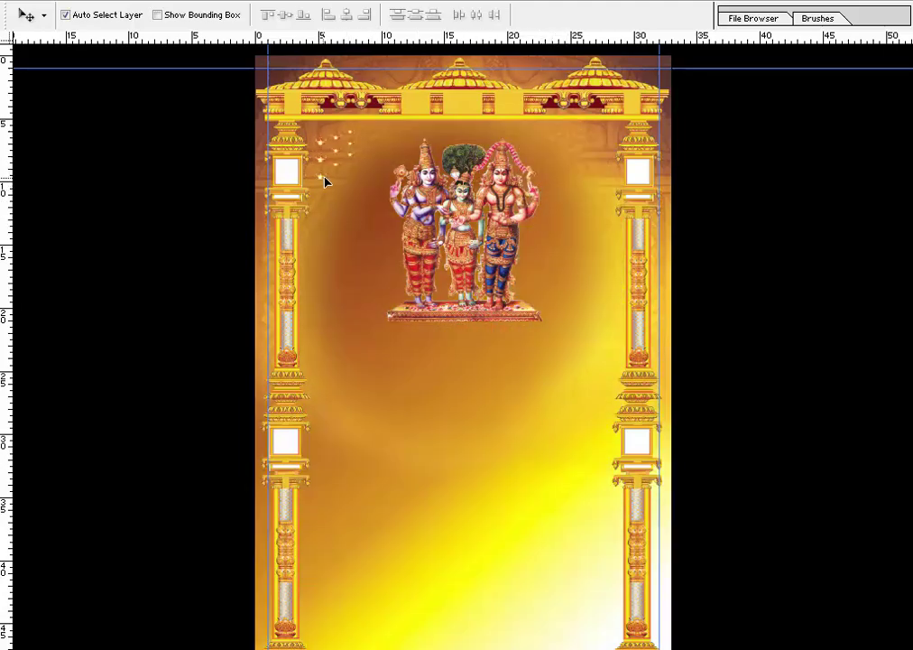
{"action": "key", "text": "ctrl+space"}
{"action": "left_click_drag", "start_coordinate": [621, 267], "coordinate": [265, 102]}
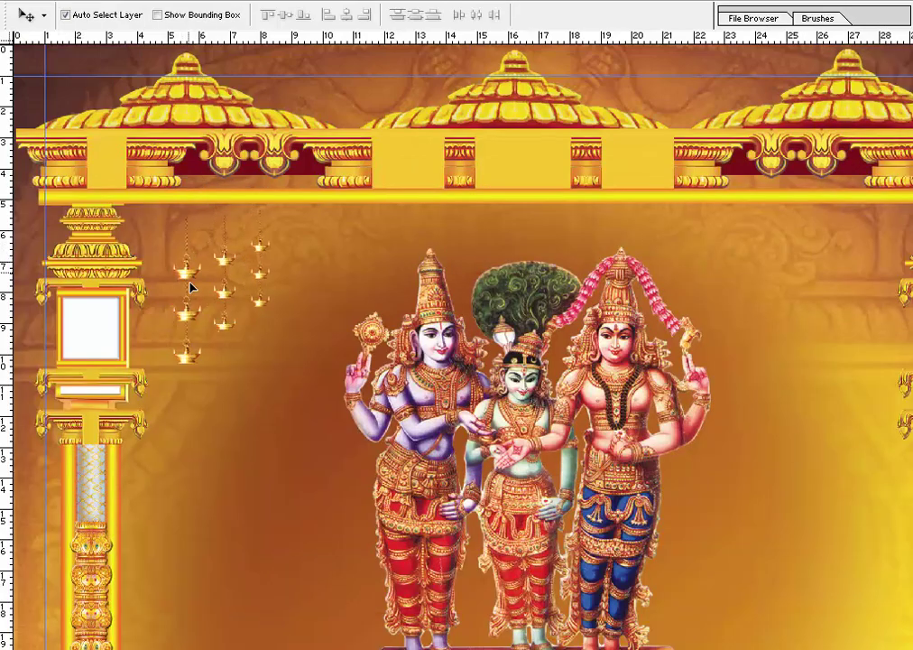
{"action": "left_click_drag", "start_coordinate": [191, 287], "coordinate": [175, 259]}
{"action": "key", "text": "ctrl+t"}
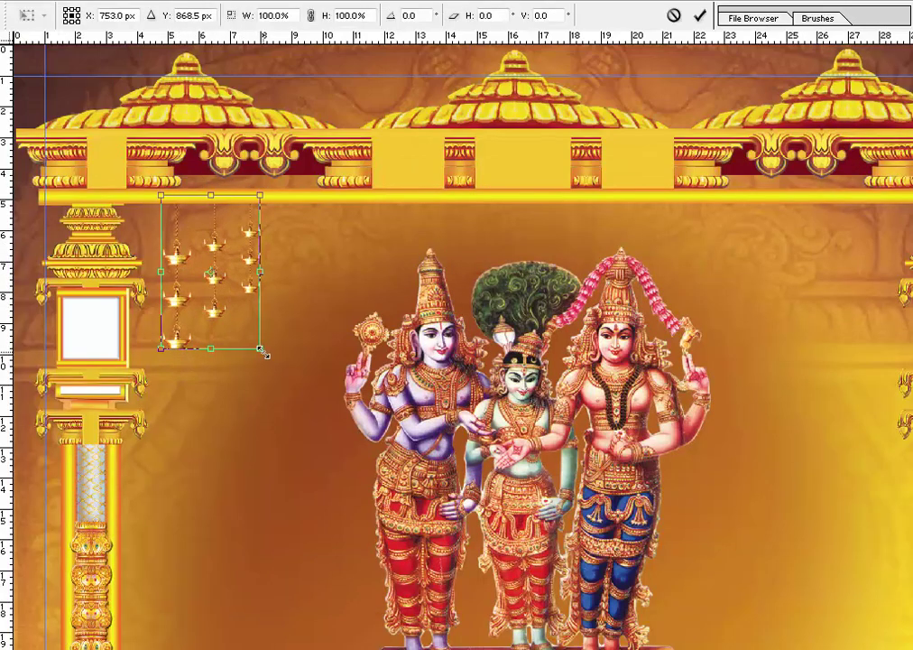
{"action": "left_click_drag", "start_coordinate": [261, 351], "coordinate": [291, 390]}
{"action": "key", "text": "Return"}
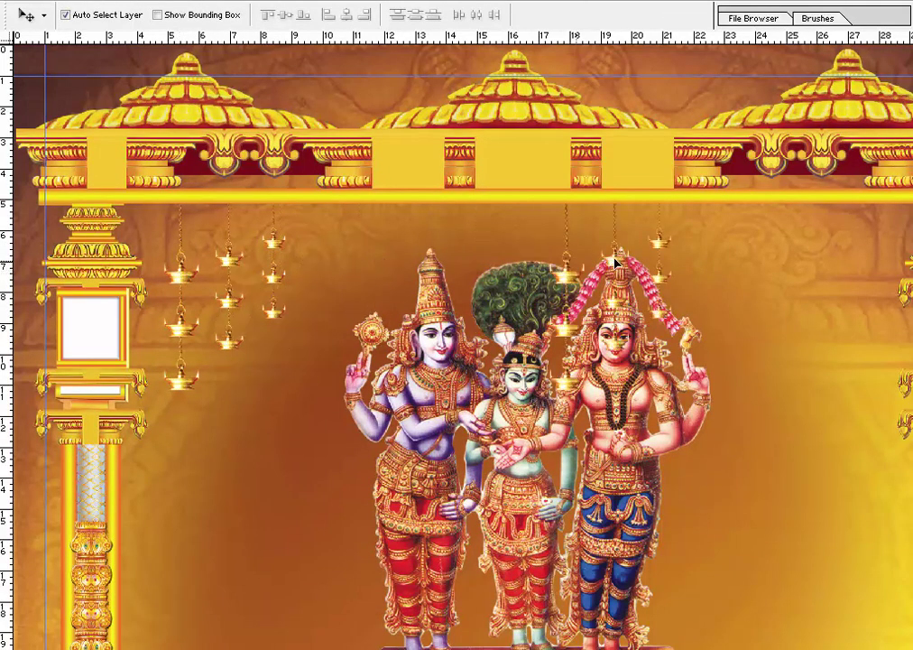
- Flip a second lamp cluster horizontally and move it to the right of the deities
{"action": "key", "text": "z"}
{"action": "right_click", "coordinate": [612, 256]}
{"action": "left_click", "coordinate": [655, 269]}
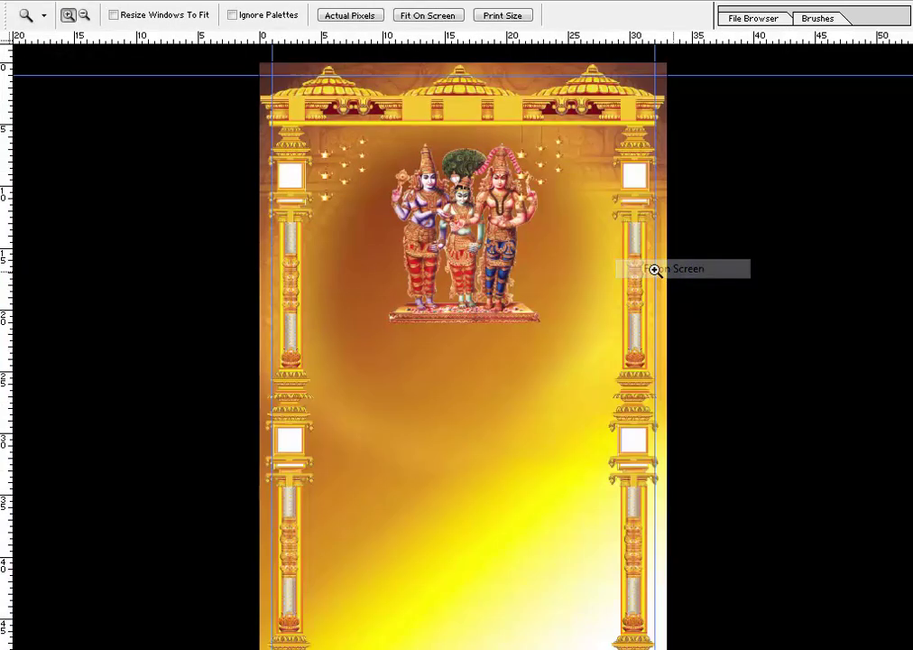
{"action": "left_click_drag", "start_coordinate": [347, 204], "coordinate": [607, 309]}
{"action": "key", "text": "v"}
{"action": "key", "text": "ctrl+t"}
{"action": "right_click", "coordinate": [579, 183]}
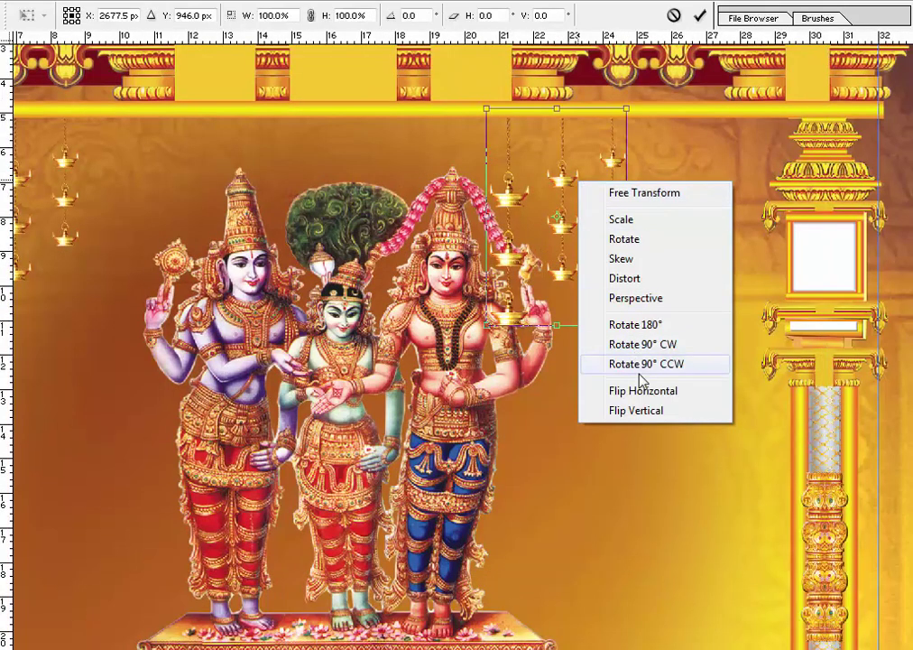
{"action": "left_click", "coordinate": [641, 390]}
{"action": "key", "text": "Return"}
{"action": "left_click_drag", "start_coordinate": [551, 179], "coordinate": [675, 176]}
- Fit the poster in view and raise the deity figures slightly
{"action": "key", "text": "z"}
{"action": "right_click", "coordinate": [614, 168]}
{"action": "left_click", "coordinate": [667, 181]}
{"action": "key", "text": "v"}
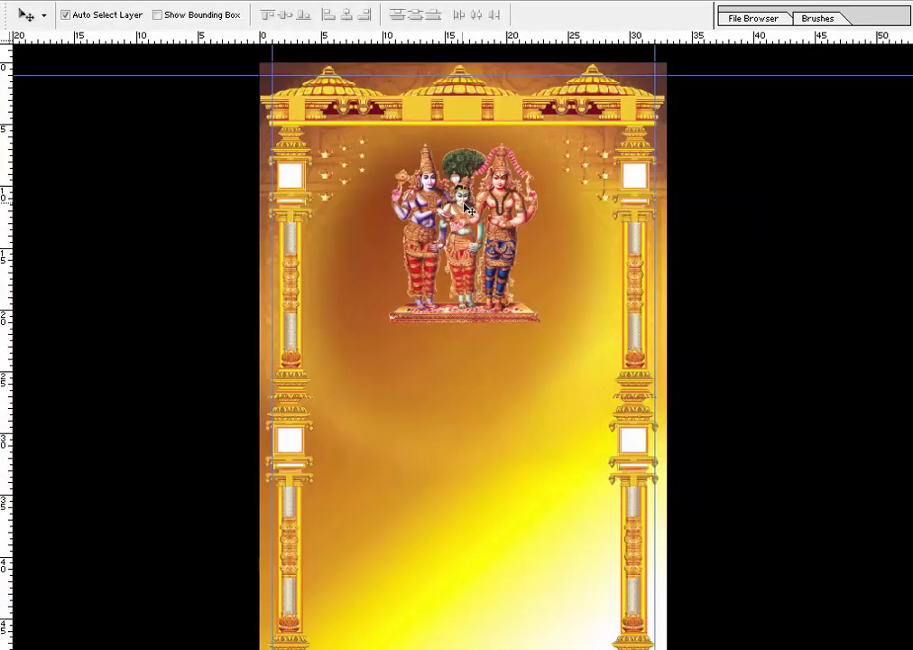
{"action": "left_click_drag", "start_coordinate": [468, 209], "coordinate": [471, 202]}
- Copy the red banner from the goddess poster into the temple poster
{"action": "key", "text": "z"}
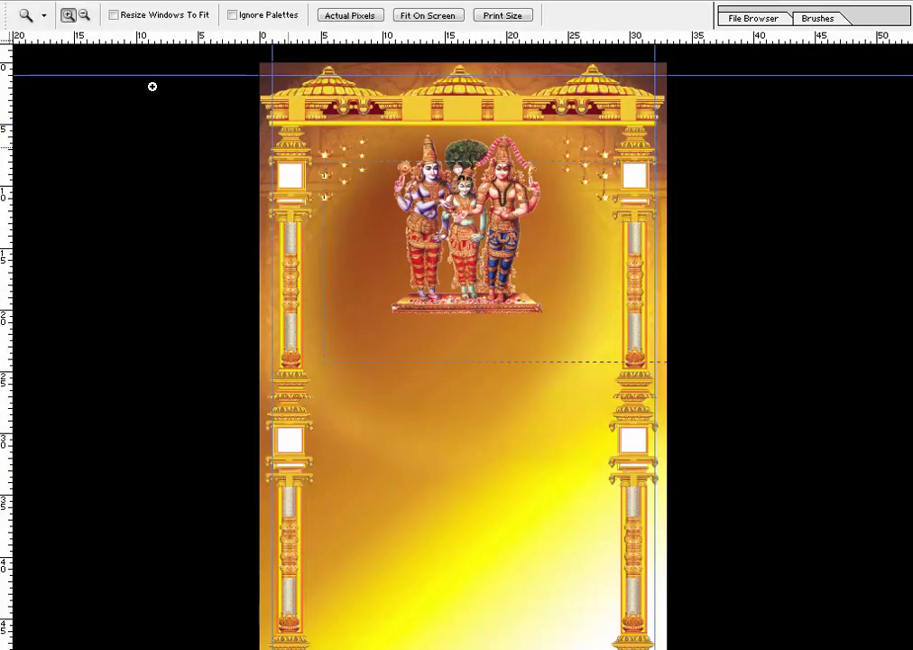
{"action": "left_click", "coordinate": [383, 173]}
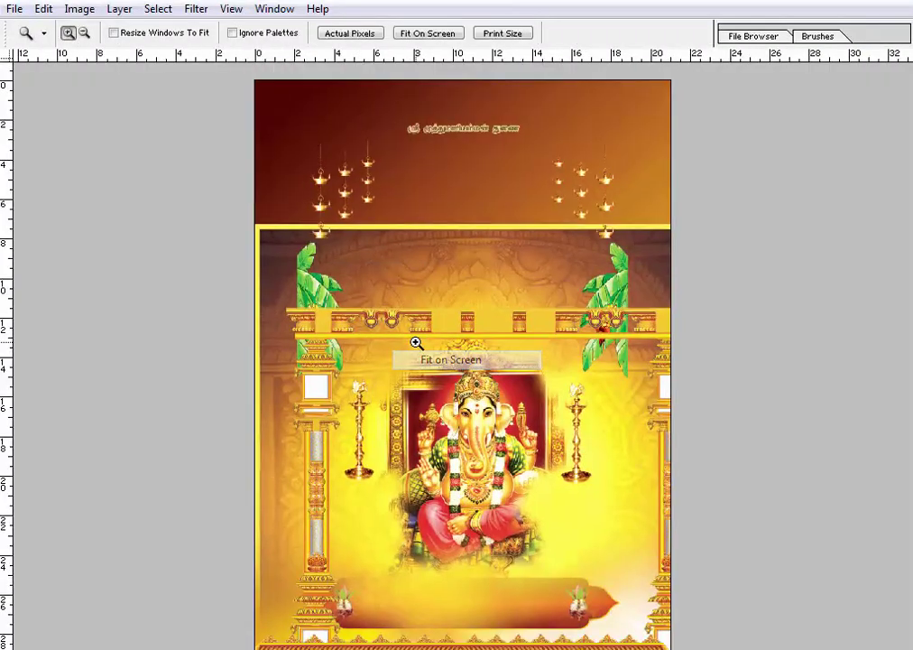
{"action": "key", "text": "f"}
{"action": "key", "text": "f"}
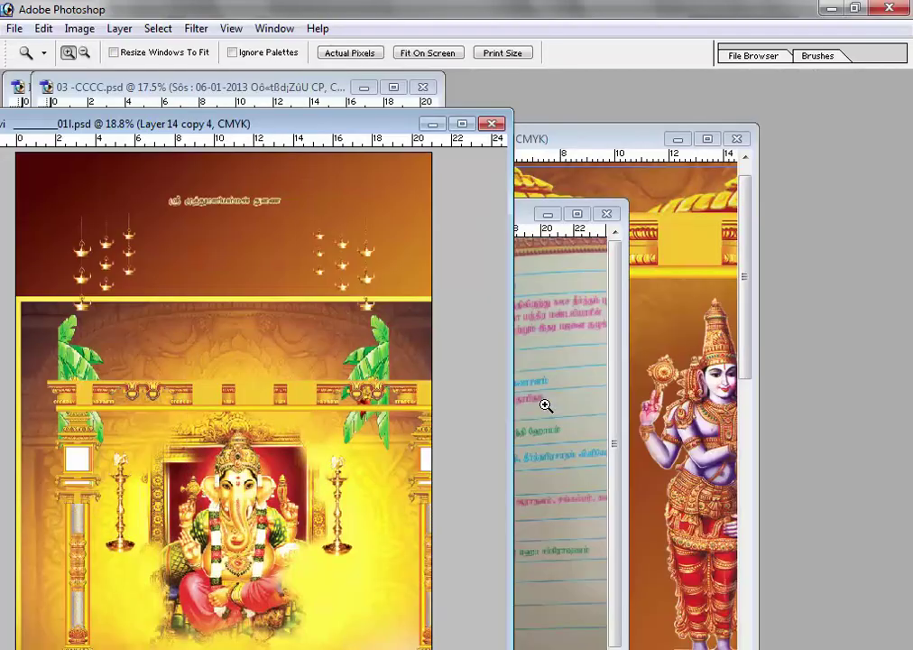
{"action": "key", "text": "f"}
{"action": "right_click", "coordinate": [525, 386]}
{"action": "left_click", "coordinate": [531, 393]}
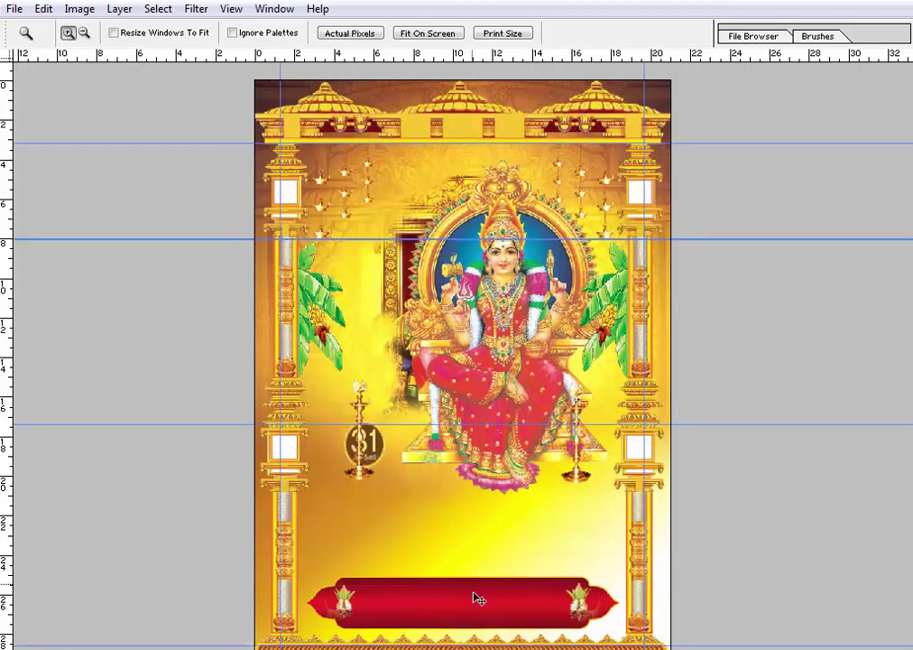
{"action": "key", "text": "v"}
{"action": "left_click_drag", "start_coordinate": [478, 599], "coordinate": [444, 516]}
- Position the red banner near the temple poster's bottom and close the goddess poster
{"action": "key", "text": "f"}
{"action": "key", "text": "f"}
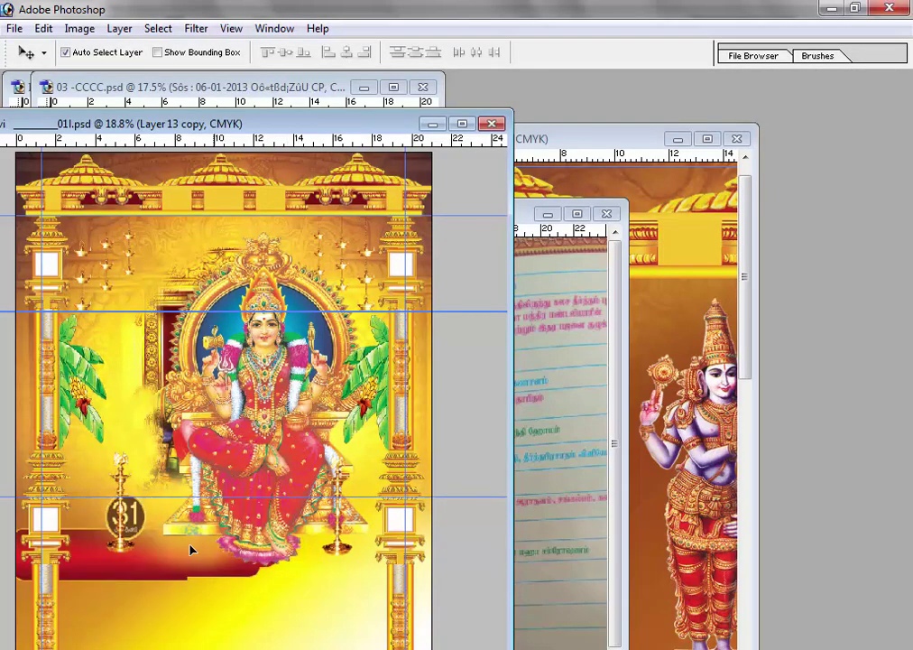
{"action": "left_click", "coordinate": [632, 424]}
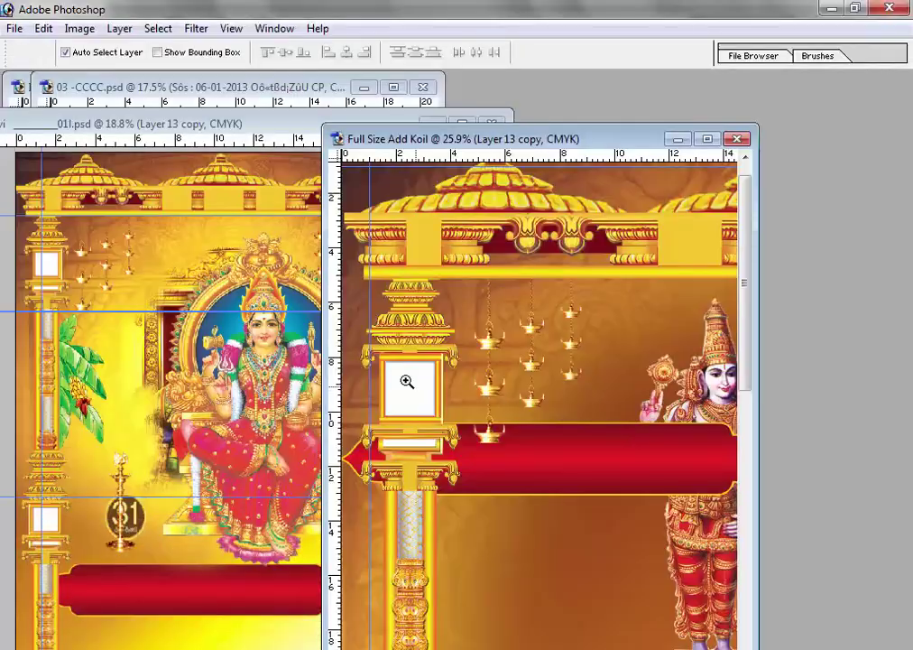
{"action": "right_click", "coordinate": [407, 382]}
{"action": "left_click", "coordinate": [461, 392]}
{"action": "key", "text": "f"}
{"action": "key", "text": "v"}
{"action": "left_click_drag", "start_coordinate": [389, 238], "coordinate": [481, 506]}
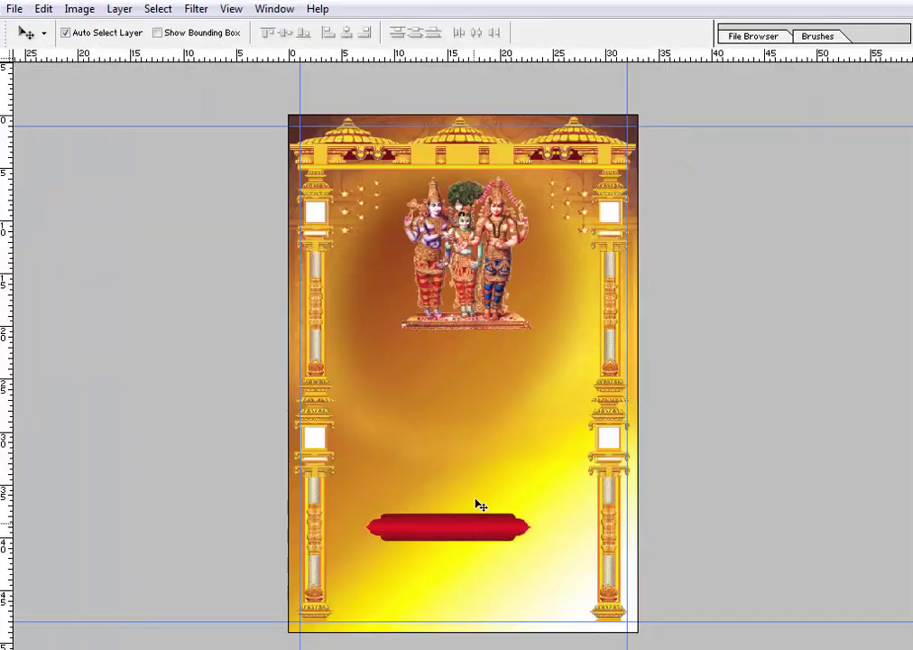
{"action": "key", "text": "ctrl+w"}
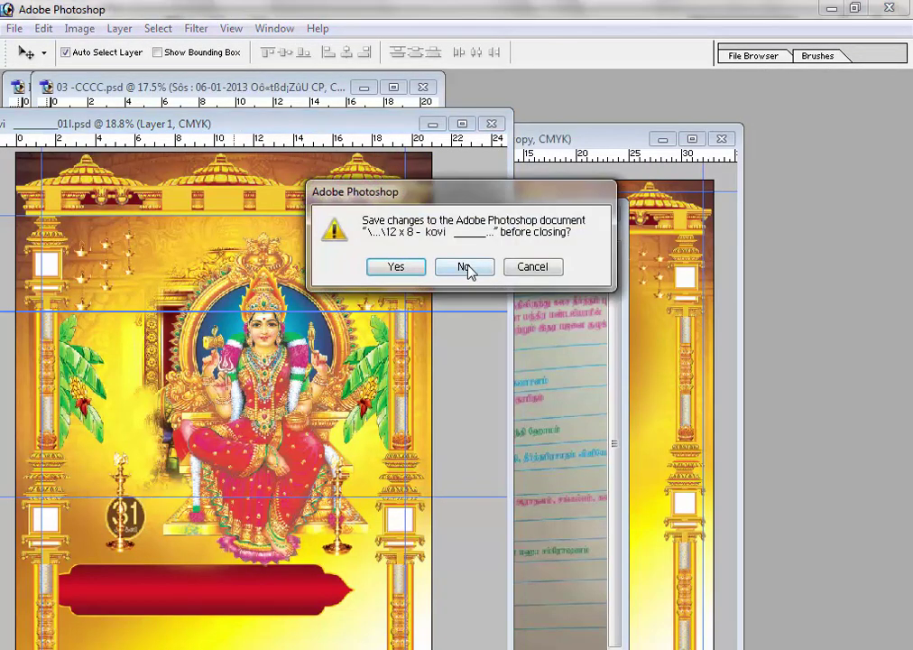
- Close the goddess poster unsaved, fit the invitation on screen and zoom into its red central ornament
{"action": "left_click", "coordinate": [467, 268]}
{"action": "left_click", "coordinate": [308, 442]}
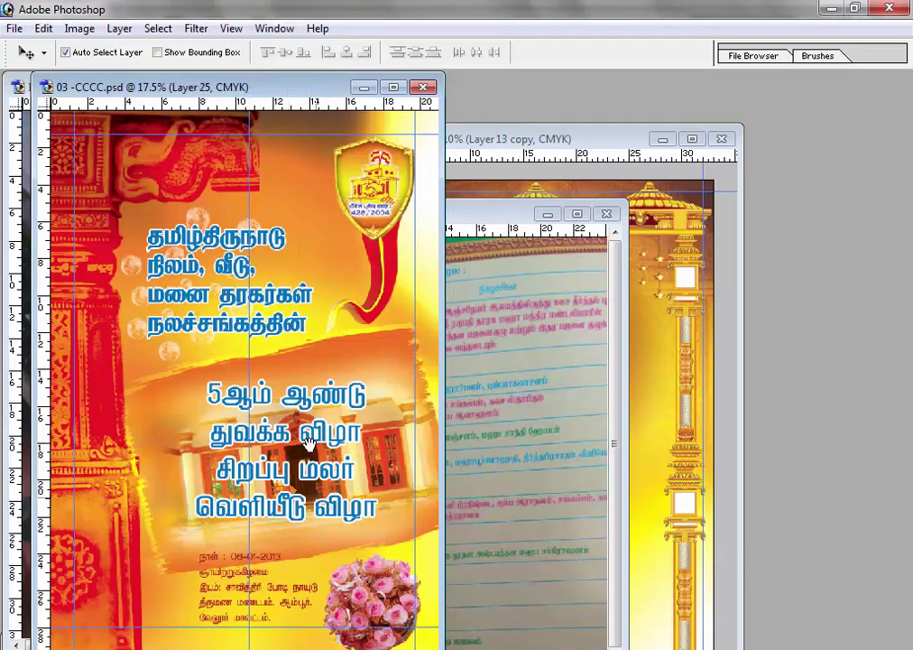
{"action": "key", "text": "f"}
{"action": "left_click", "coordinate": [467, 348]}
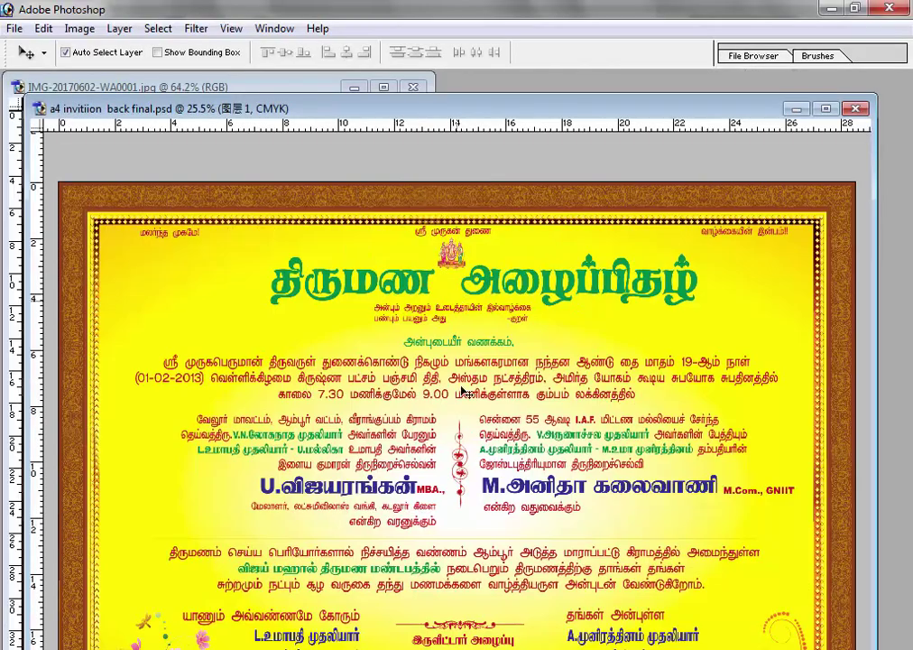
{"action": "key", "text": "z"}
{"action": "left_click_drag", "start_coordinate": [397, 297], "coordinate": [418, 369]}
- Move the red ornament into the Full Size Add Koil poster and transform it into place
{"action": "key", "text": "v"}
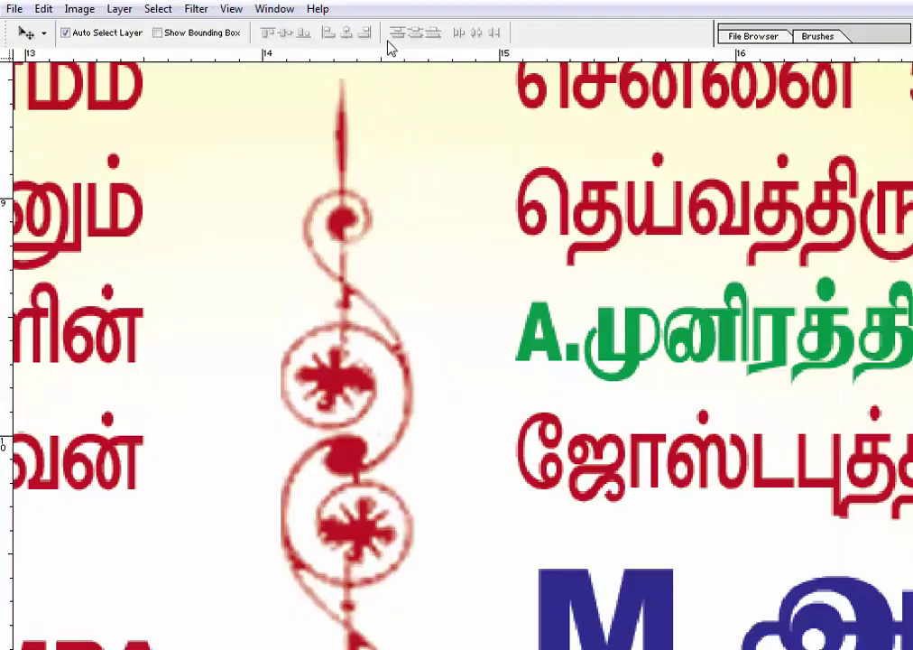
{"action": "key", "text": "f"}
{"action": "key", "text": "f"}
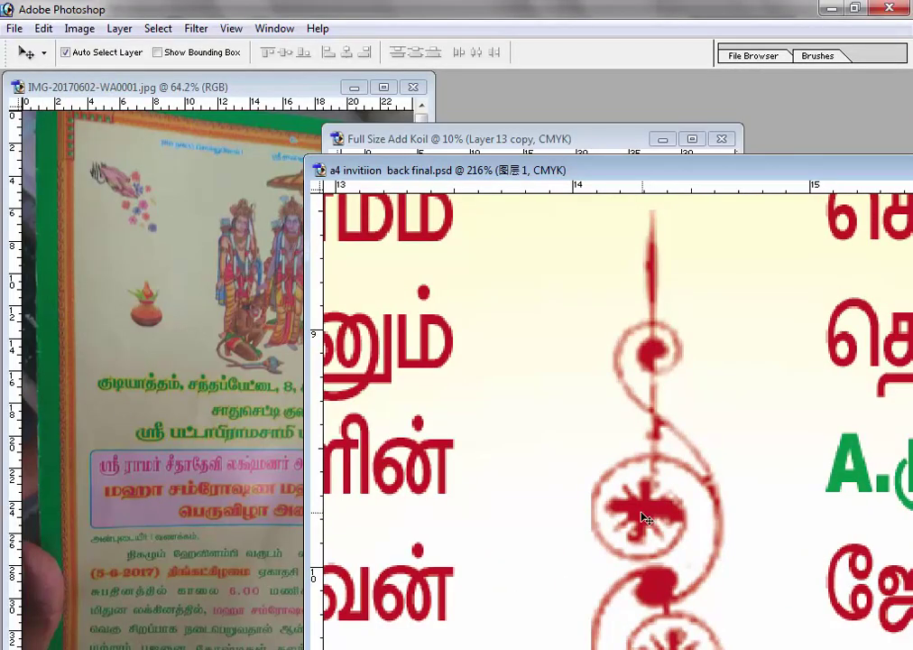
{"action": "mouse_move", "coordinate": [641, 515]}
{"action": "left_mouse_down"}
{"action": "mouse_move", "coordinate": [570, 217]}
{"action": "mouse_move", "coordinate": [553, 442]}
{"action": "left_mouse_up"}
{"action": "left_click", "coordinate": [545, 302]}
{"action": "key", "text": "f"}
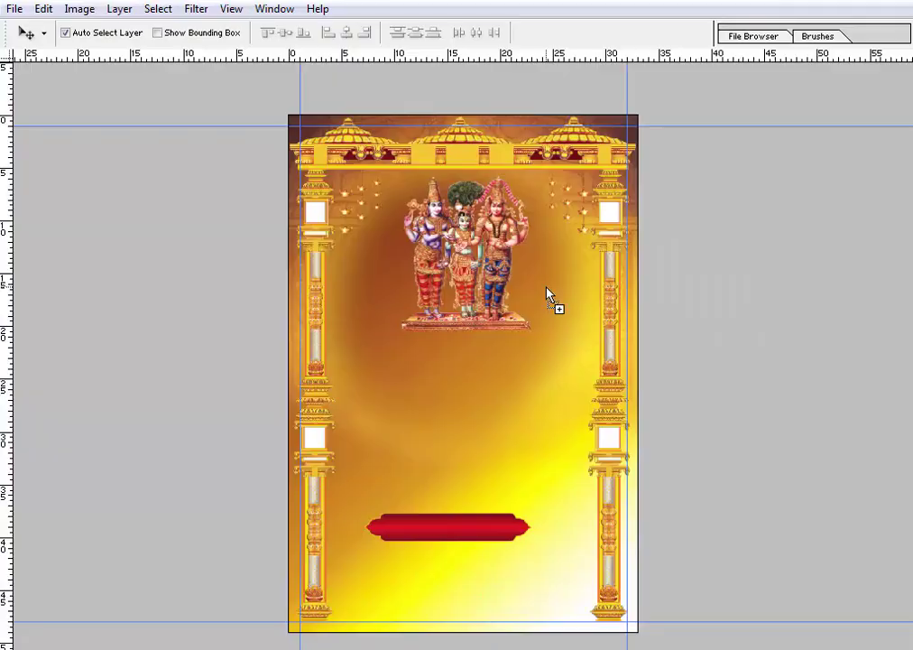
{"action": "key", "text": "ctrl+t"}
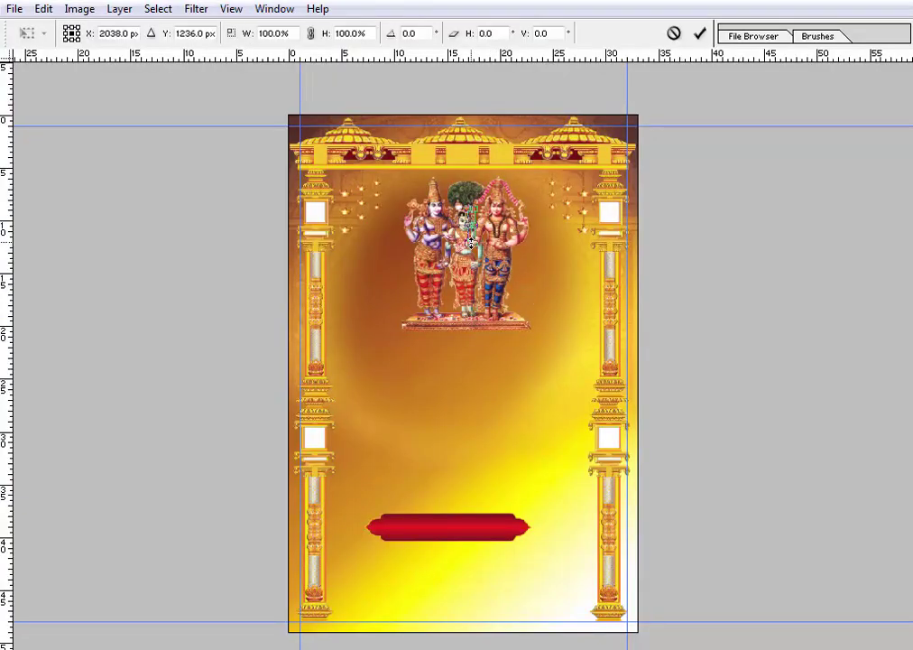
{"action": "left_click_drag", "start_coordinate": [468, 219], "coordinate": [475, 342]}
{"action": "key", "text": "Return"}
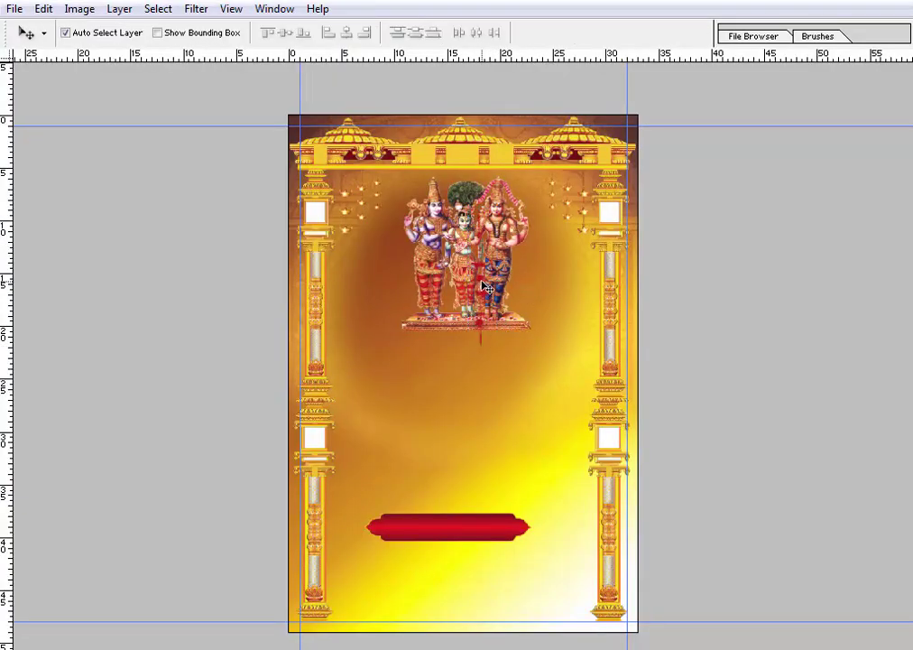
- Fit the poster on screen, show the panels and zoom into its upper part
{"action": "right_click", "coordinate": [387, 424]}
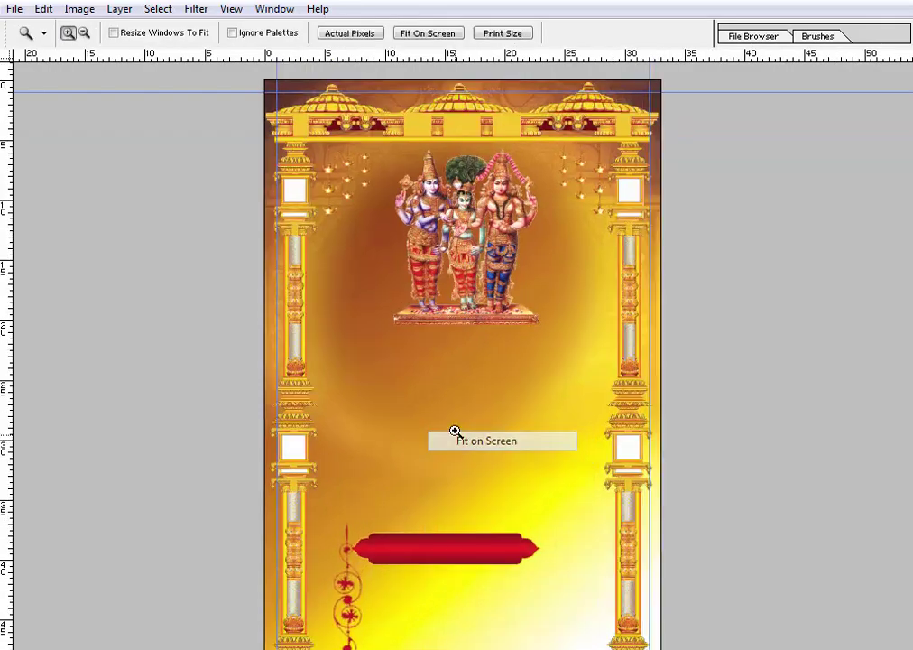
{"action": "left_click", "coordinate": [456, 430]}
{"action": "key", "text": "Tab"}
{"action": "key", "text": "Tab"}
{"action": "left_click_drag", "start_coordinate": [241, 86], "coordinate": [654, 348]}
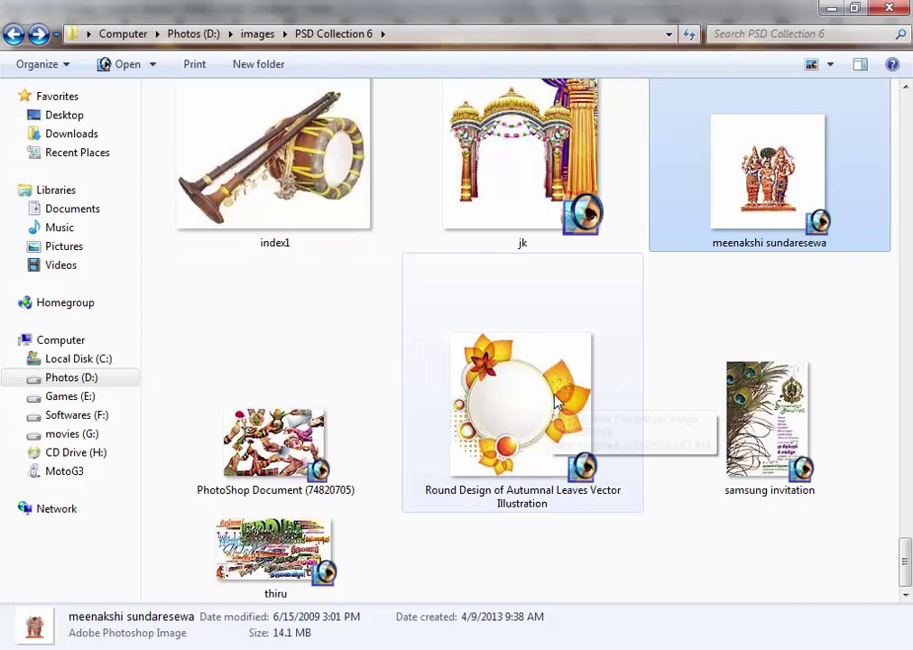
- Scroll PSD Collection 6 and drop the hindus thumbnail onto the Photoshop window
{"action": "scroll", "coordinate": [541, 406], "scroll_direction": "up", "scroll_amount": 2}
{"action": "scroll", "coordinate": [583, 410], "scroll_direction": "up", "scroll_amount": 3}
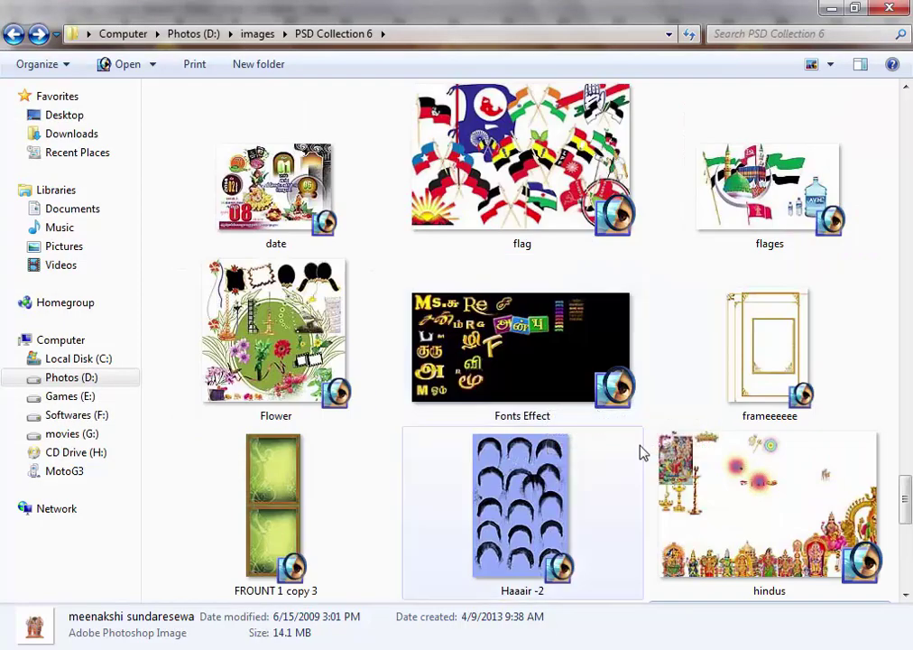
{"action": "mouse_move", "coordinate": [746, 496]}
{"action": "left_mouse_down"}
{"action": "mouse_move", "coordinate": [295, 643]}
{"action": "mouse_move", "coordinate": [279, 515]}
{"action": "left_mouse_up"}
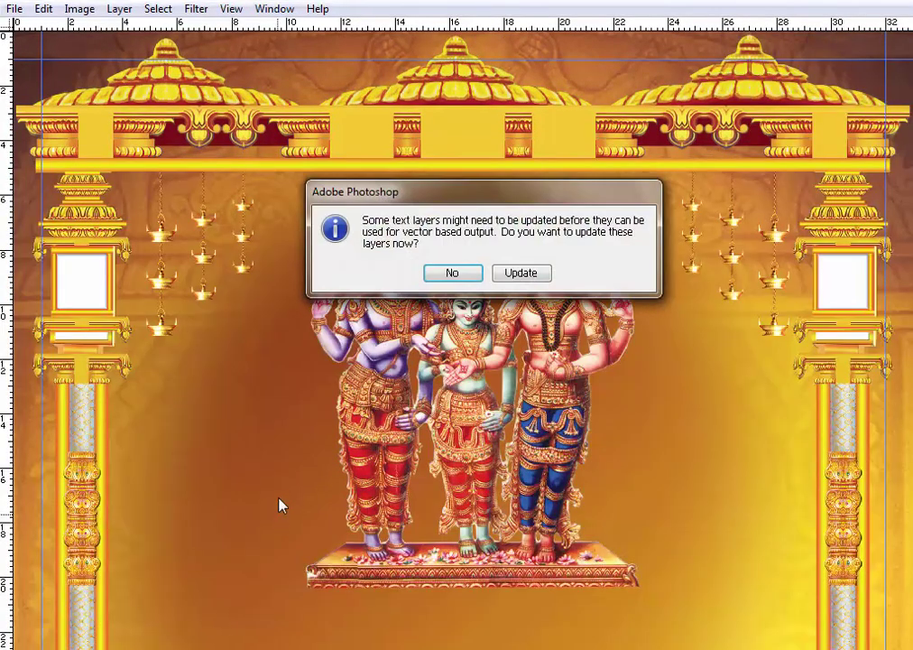
- Skip the text-layer update and move the rainbow burst onto the poster's central figure
{"action": "key", "text": "Return"}
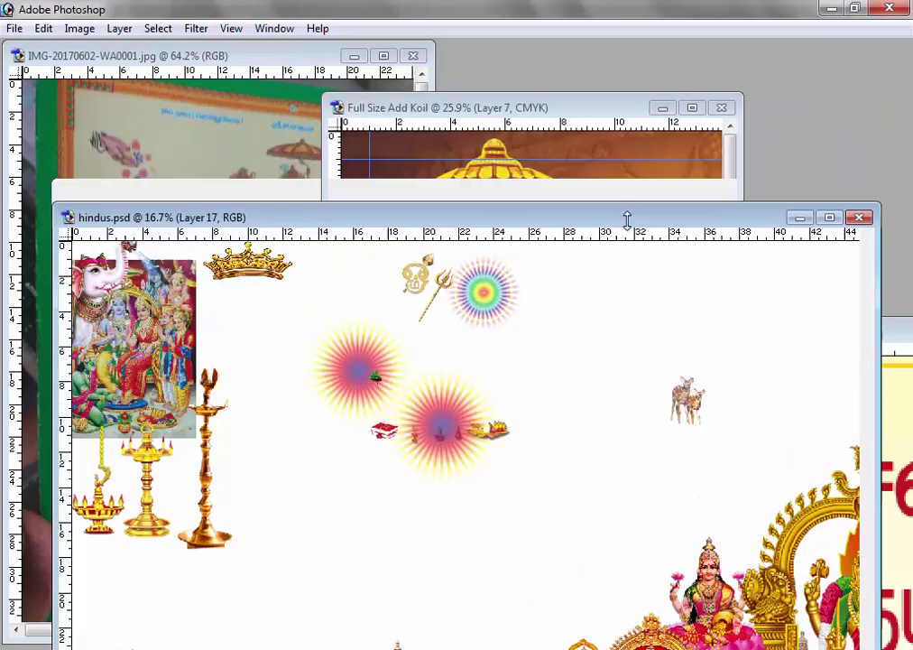
{"action": "left_click_drag", "start_coordinate": [627, 219], "coordinate": [627, 242]}
{"action": "left_click_drag", "start_coordinate": [491, 310], "coordinate": [420, 186]}
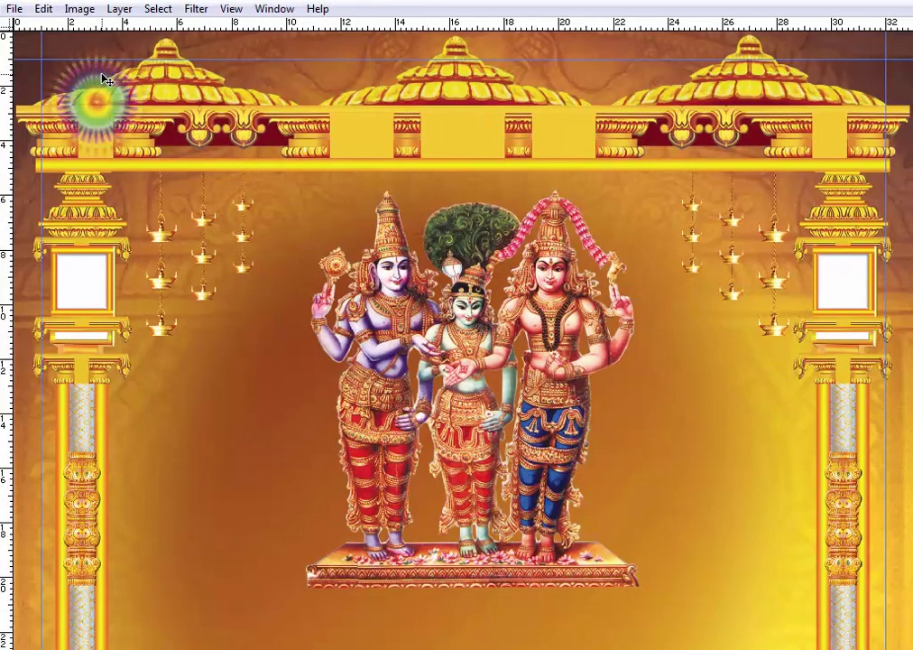
{"action": "left_click_drag", "start_coordinate": [106, 82], "coordinate": [474, 288]}
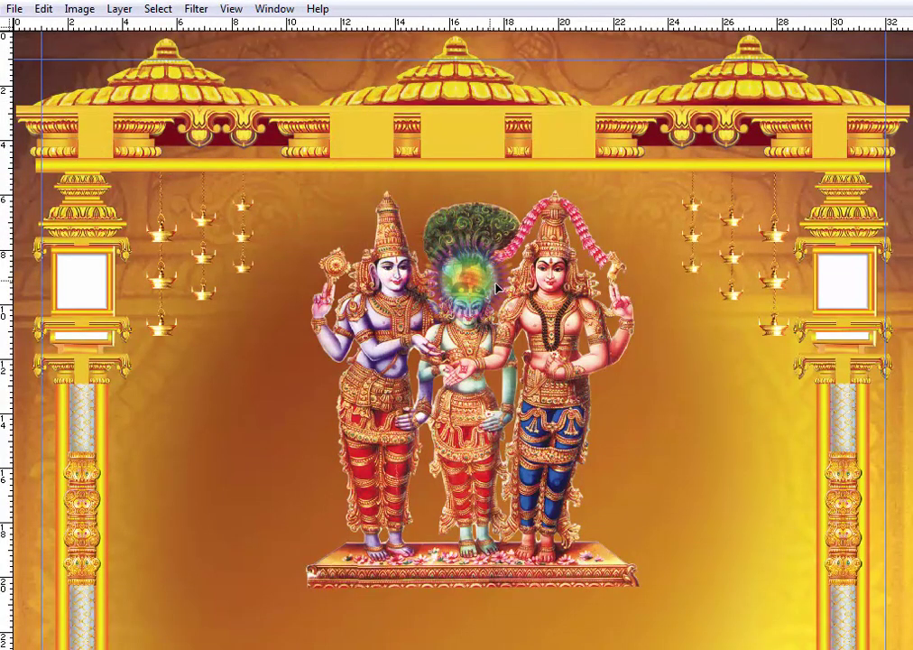
- Scale up the rainbow burst and nudge it up over the deities' faces
{"action": "key", "text": "ctrl+t"}
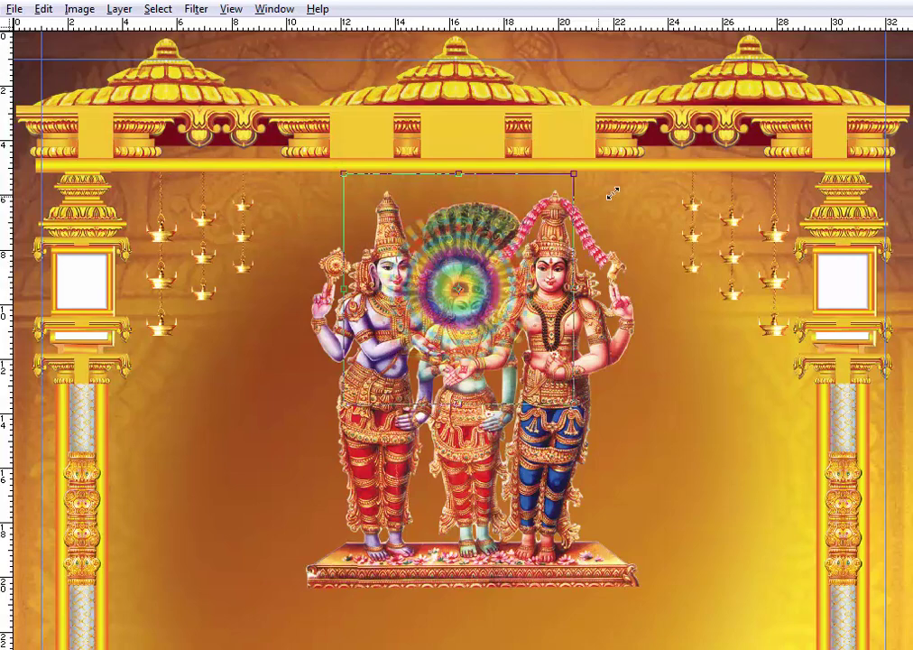
{"action": "left_click_drag", "start_coordinate": [528, 220], "coordinate": [617, 142]}
{"action": "key", "text": "Return"}
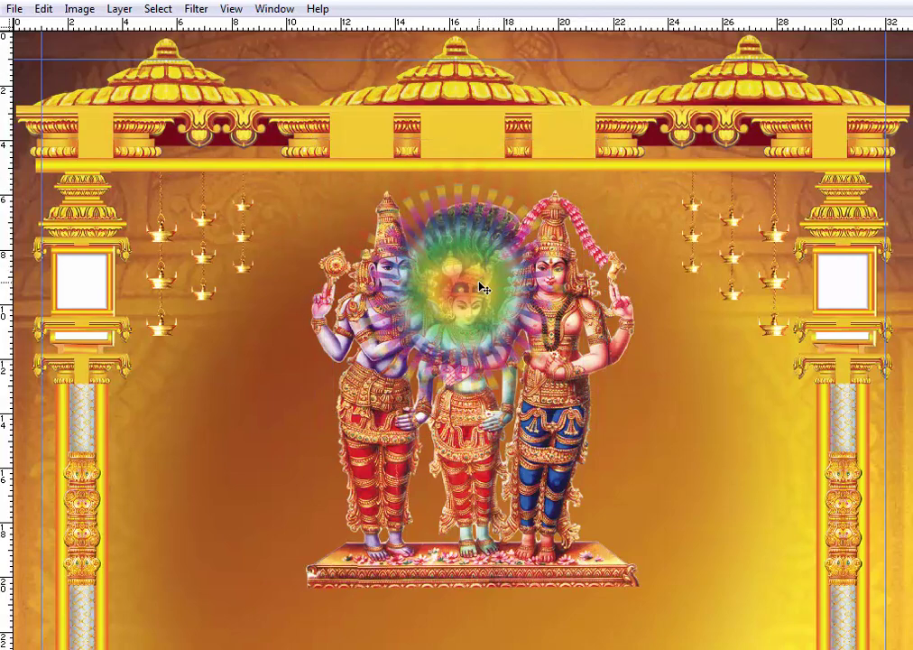
{"action": "left_click_drag", "start_coordinate": [496, 266], "coordinate": [493, 252]}
- Change the burst's blend mode and add a white Color Overlay layer style
{"action": "key", "text": "alt+l"}
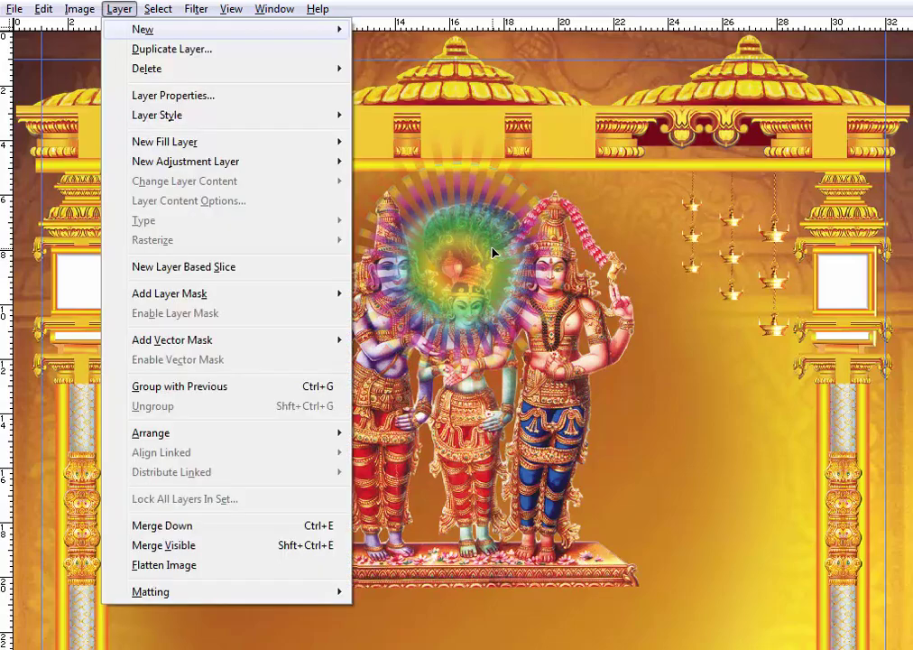
{"action": "key", "text": "alt+shift+e"}
{"action": "key", "text": "alt+l"}
{"action": "key", "text": "y"}
{"action": "key", "text": "v"}
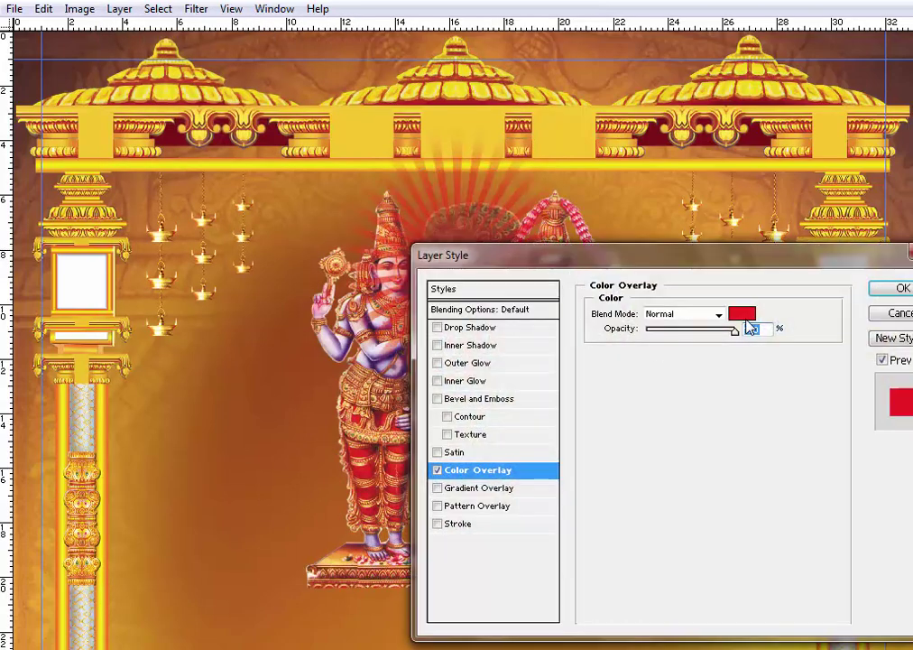
{"action": "left_click", "coordinate": [742, 313]}
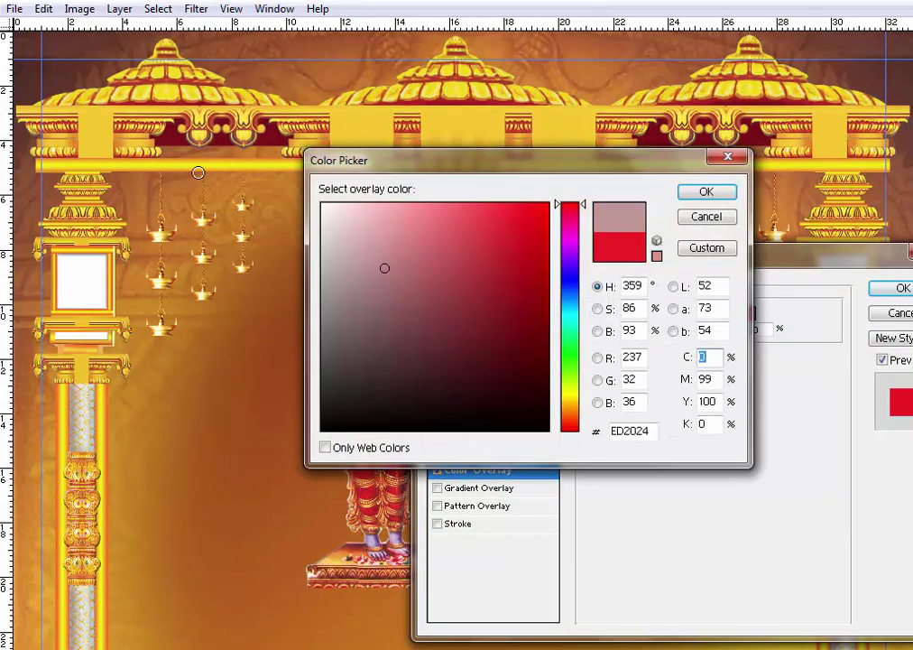
{"action": "left_click", "coordinate": [325, 205]}
{"action": "key", "text": "Return"}
{"action": "left_click_drag", "start_coordinate": [581, 264], "coordinate": [466, 424]}
- Change the overlay colour to full yellow (100), apply the style and zoom out
{"action": "left_click", "coordinate": [638, 480]}
{"action": "key", "text": "Tab"}
{"action": "key", "text": "Tab"}
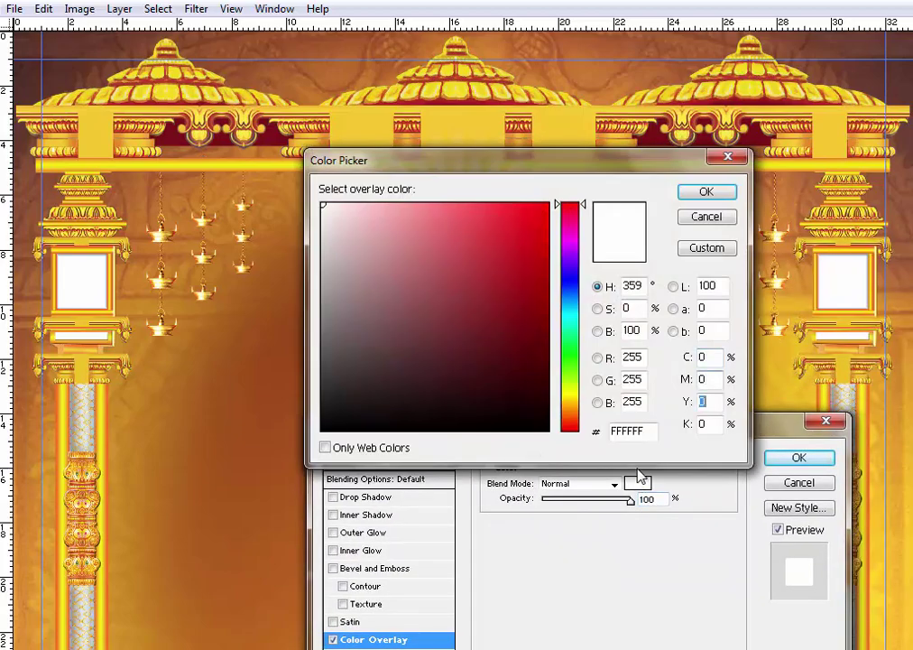
{"action": "type", "text": "100"}
{"action": "key", "text": "Return"}
{"action": "key", "text": "Escape"}
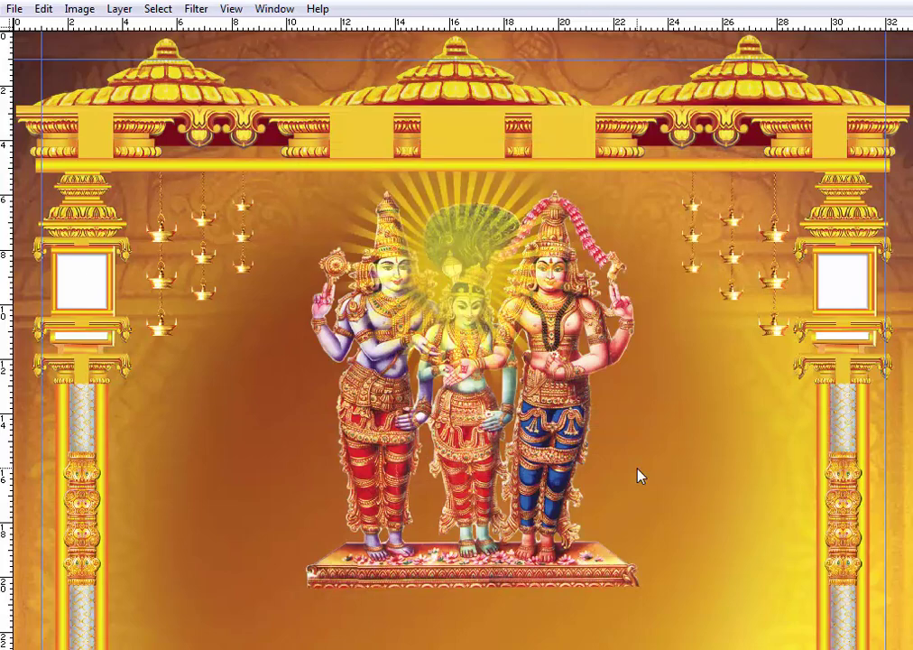
{"action": "key", "text": "ctrl+minus"}
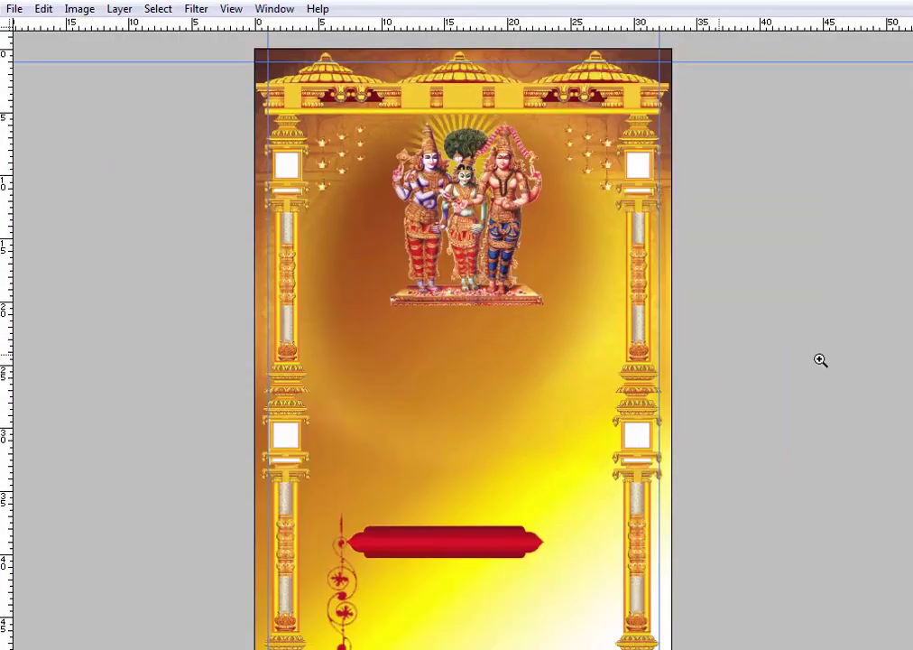
- Zoom in on the three deities and enlarge the sunburst further
{"action": "left_click_drag", "start_coordinate": [662, 393], "coordinate": [321, 116]}
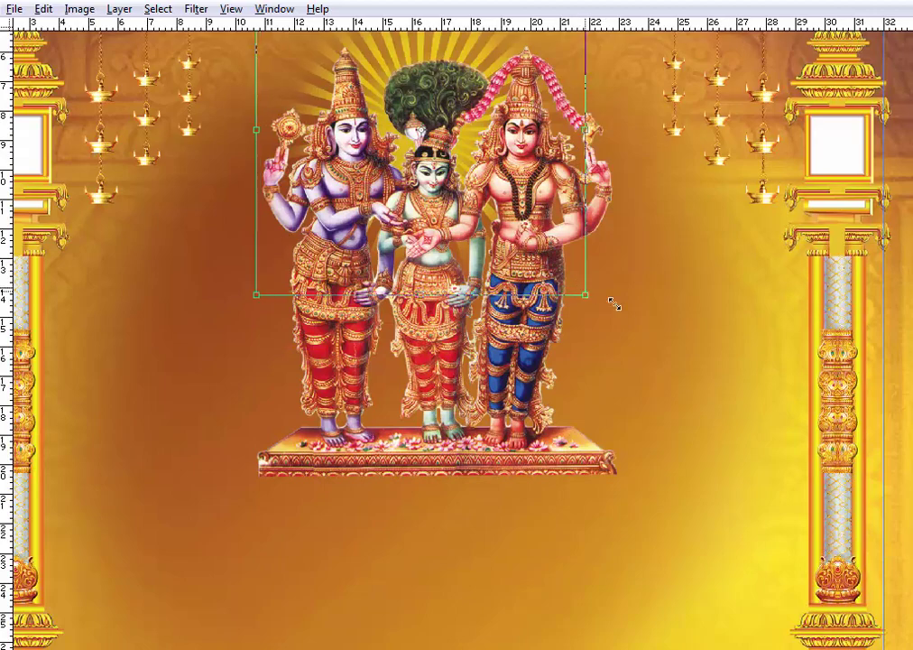
{"action": "left_click_drag", "start_coordinate": [614, 304], "coordinate": [656, 332]}
{"action": "key", "text": "Return"}
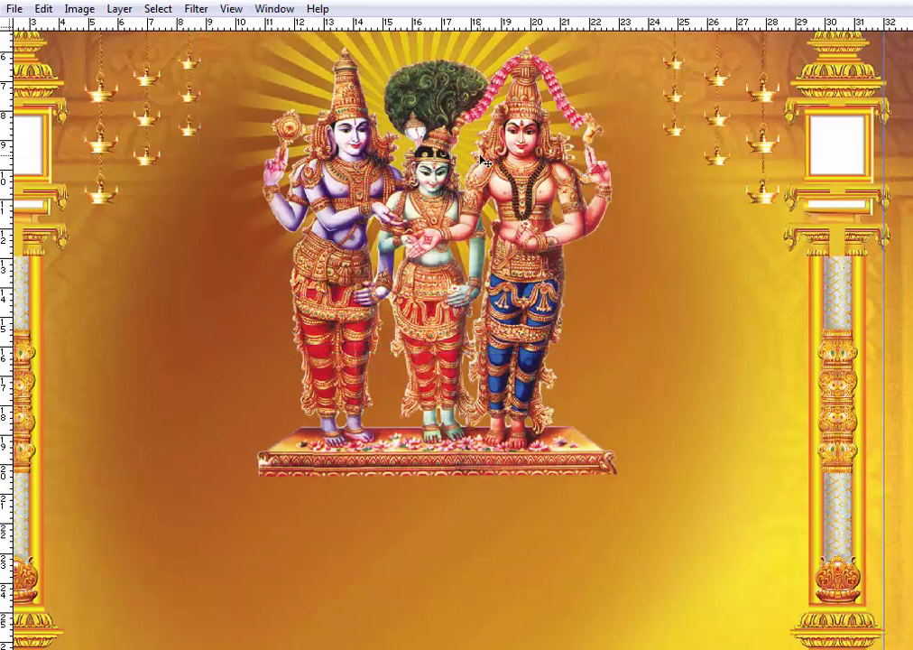
{"action": "scroll", "coordinate": [485, 160], "scroll_direction": "up", "scroll_amount": 2}
{"action": "scroll", "coordinate": [497, 226], "scroll_direction": "up", "scroll_amount": 1}
{"action": "scroll", "coordinate": [510, 270], "scroll_direction": "down", "scroll_amount": 1}
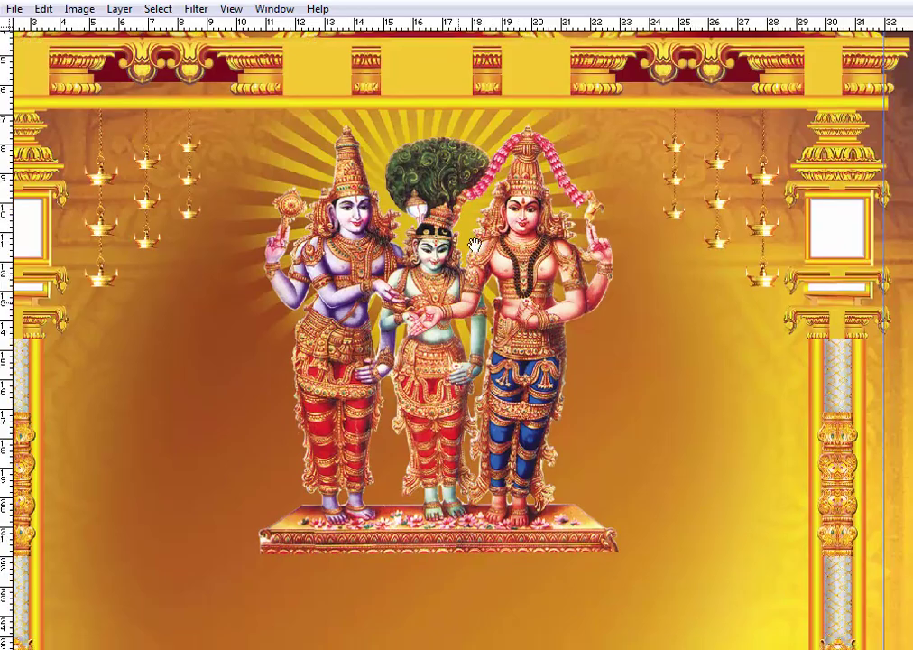
{"action": "left_click_drag", "start_coordinate": [433, 645], "coordinate": [464, 322]}
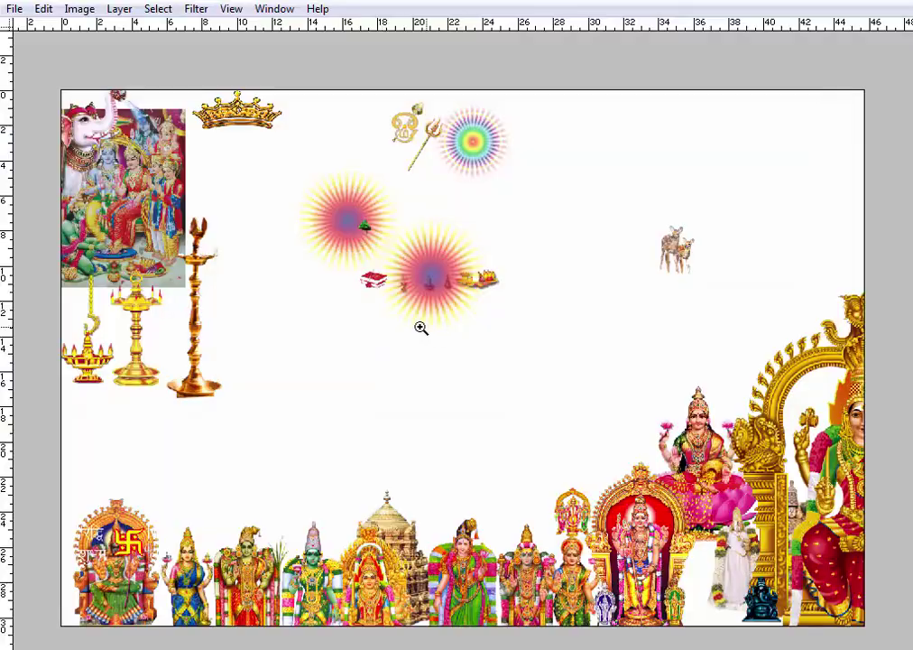
- Fit the wedding invitation on screen, zoom into its title, then close it
{"action": "right_click", "coordinate": [378, 313]}
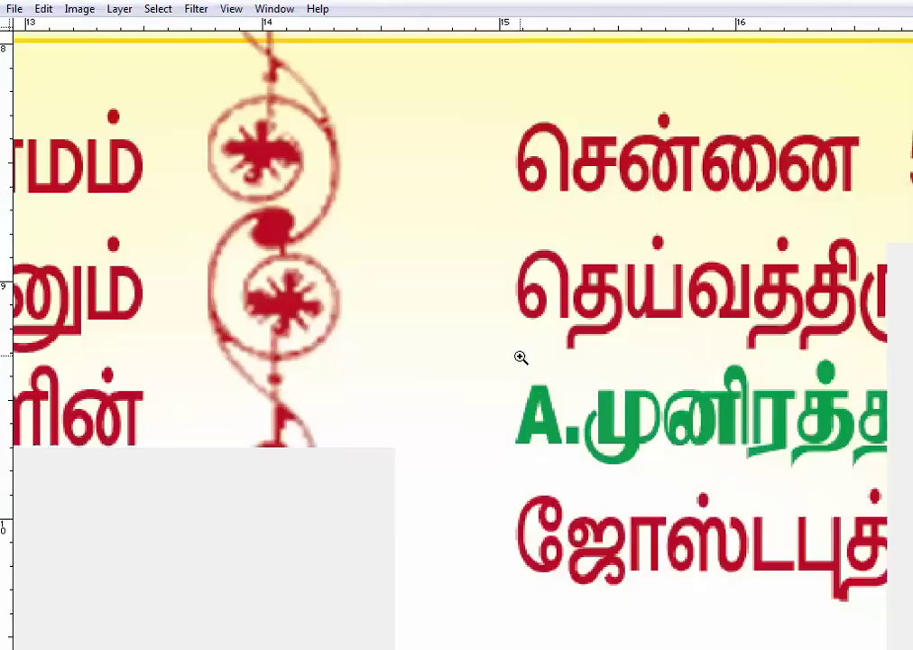
{"action": "right_click", "coordinate": [364, 325]}
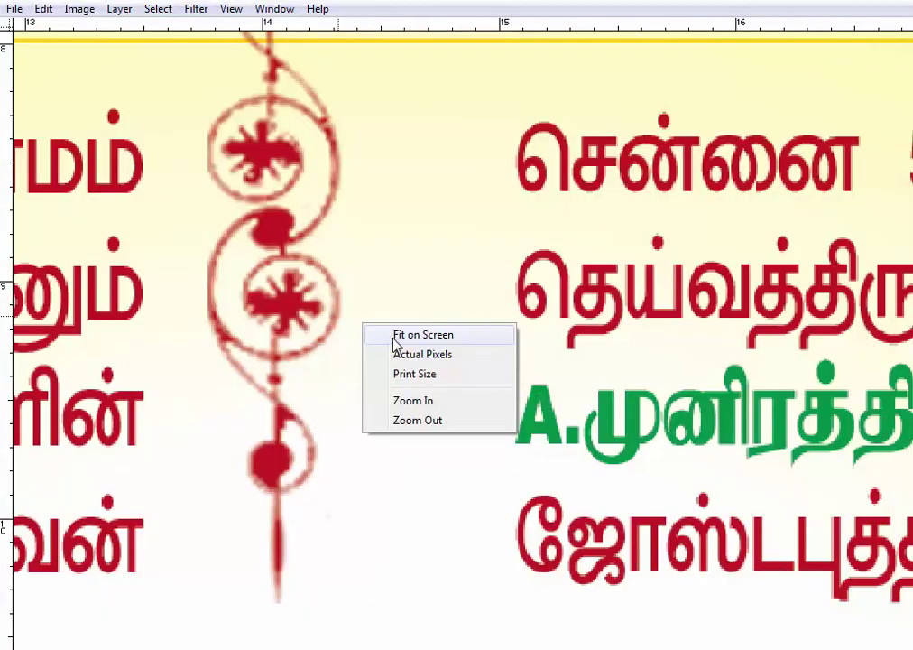
{"action": "left_click", "coordinate": [394, 342]}
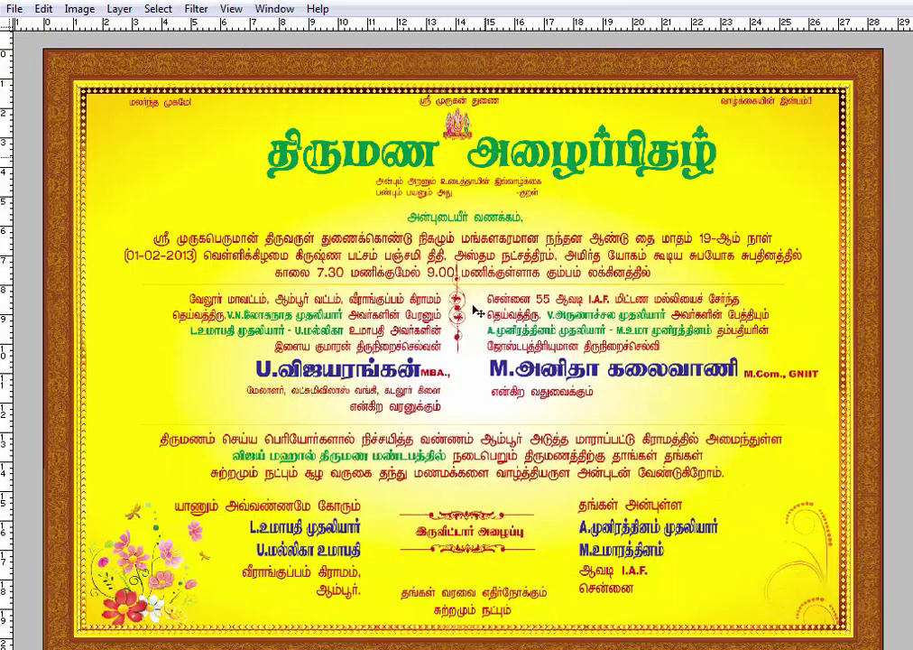
{"action": "key", "text": "z"}
{"action": "left_click_drag", "start_coordinate": [607, 218], "coordinate": [434, 122]}
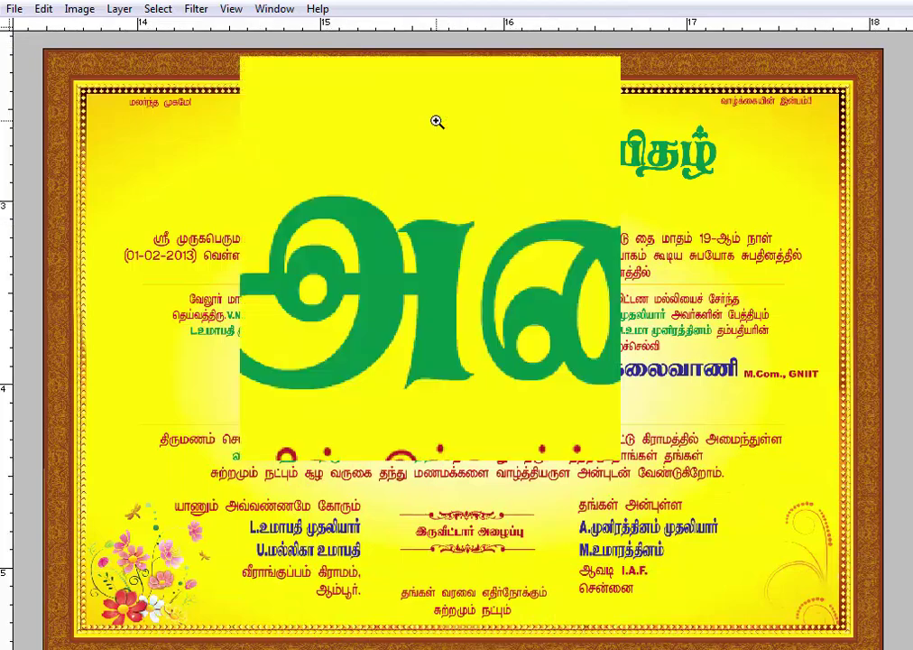
{"action": "key", "text": "ctrl+w"}
- Copy the printed invitation's text block and paste it into the golden-pillar poster
{"action": "left_click", "coordinate": [464, 265]}
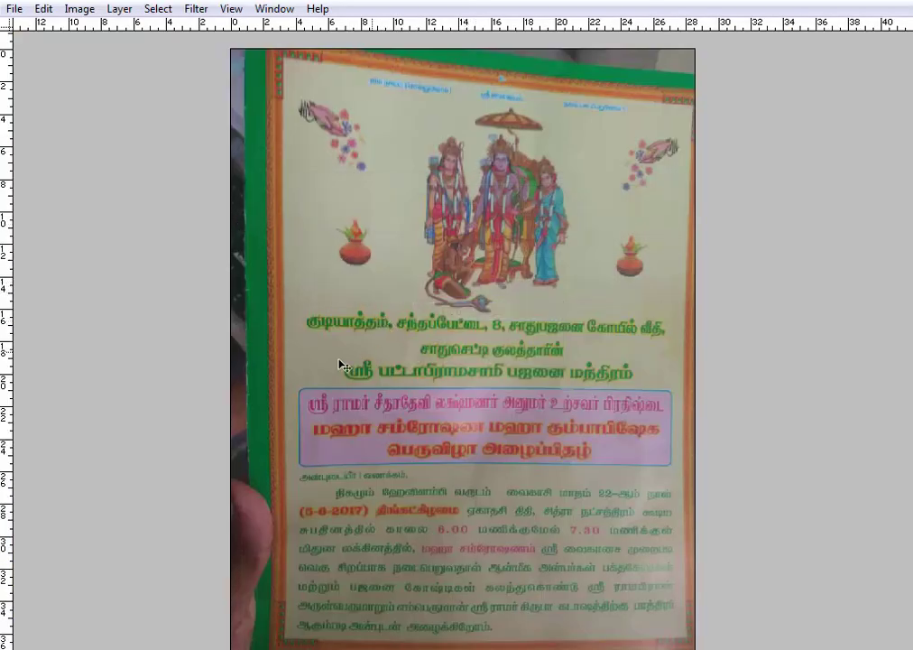
{"action": "mouse_move", "coordinate": [426, 467]}
{"action": "left_mouse_down"}
{"action": "mouse_move", "coordinate": [683, 645]}
{"action": "mouse_move", "coordinate": [719, 644]}
{"action": "left_mouse_up"}
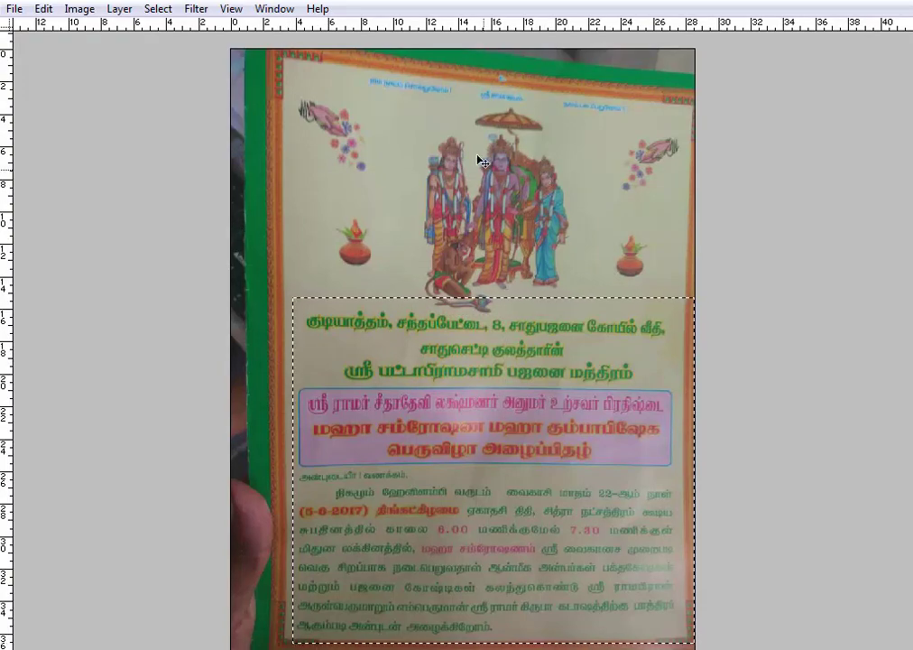
{"action": "left_click", "coordinate": [553, 107]}
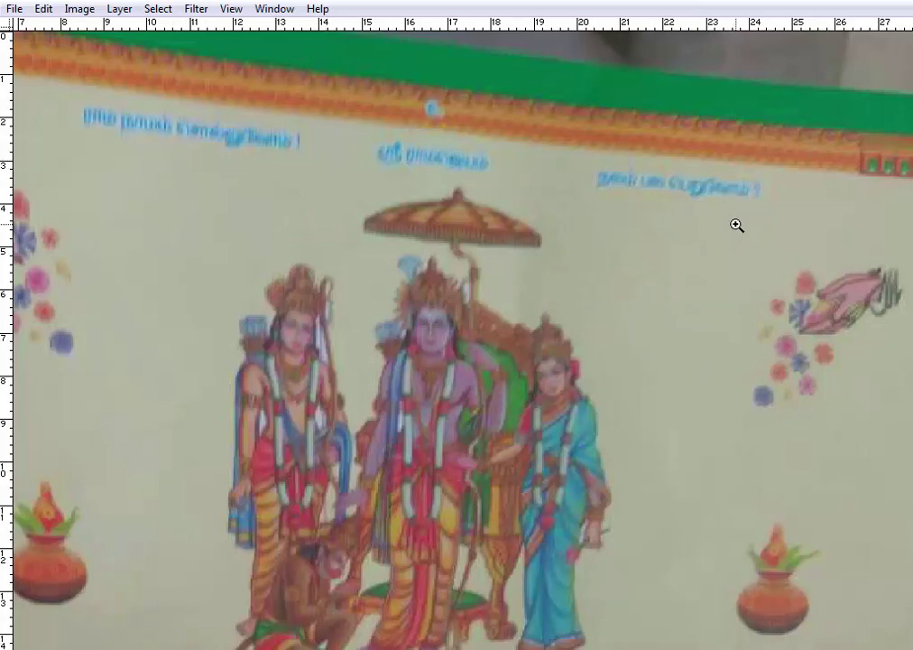
{"action": "key", "text": "ctrl+Tab"}
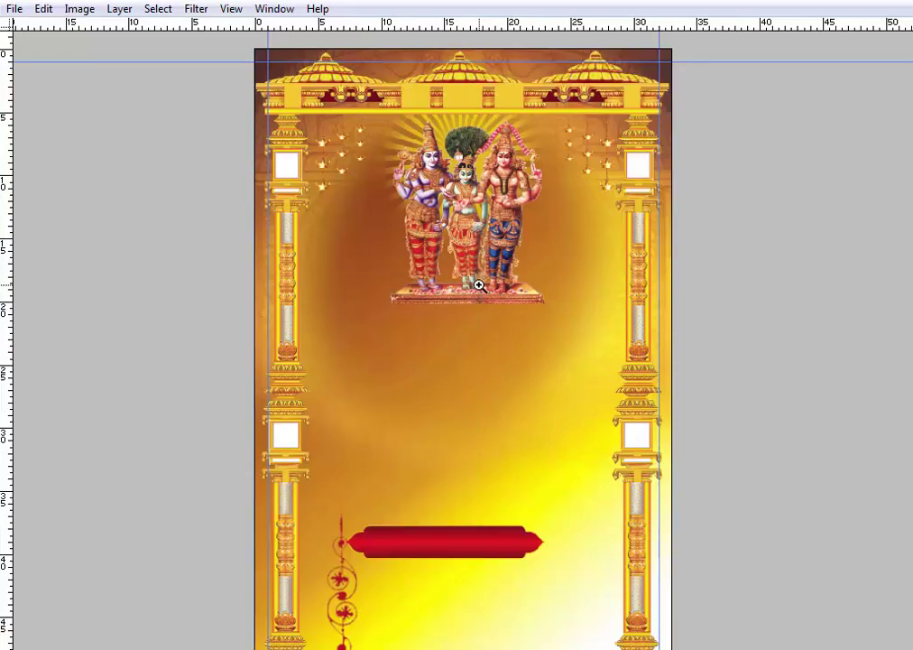
{"action": "key", "text": "ctrl+v"}
- Enlarge the pasted text block about twofold and position it beneath the deities
{"action": "left_click_drag", "start_coordinate": [672, 483], "coordinate": [313, 285]}
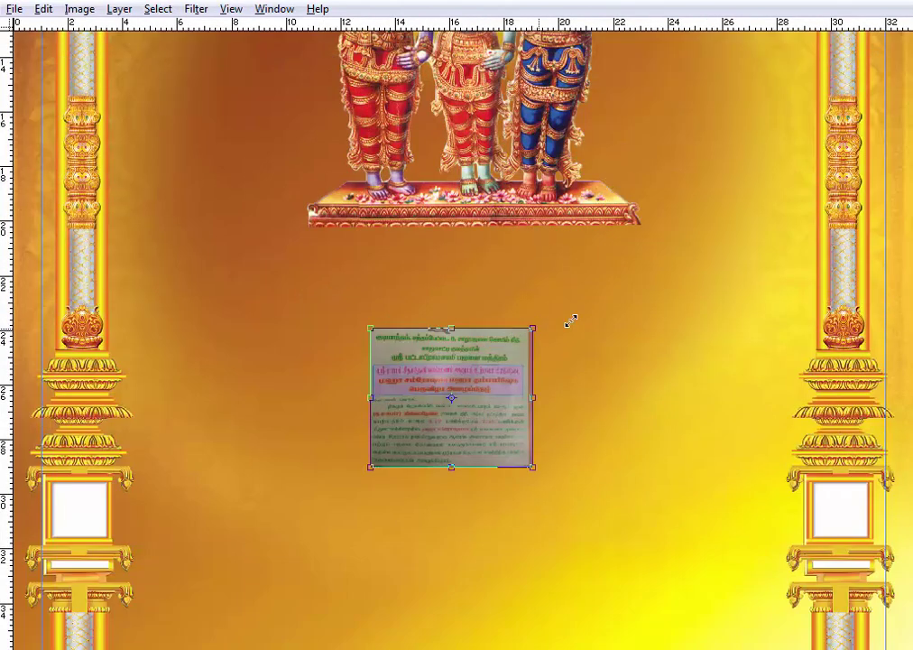
{"action": "left_click_drag", "start_coordinate": [534, 325], "coordinate": [635, 238]}
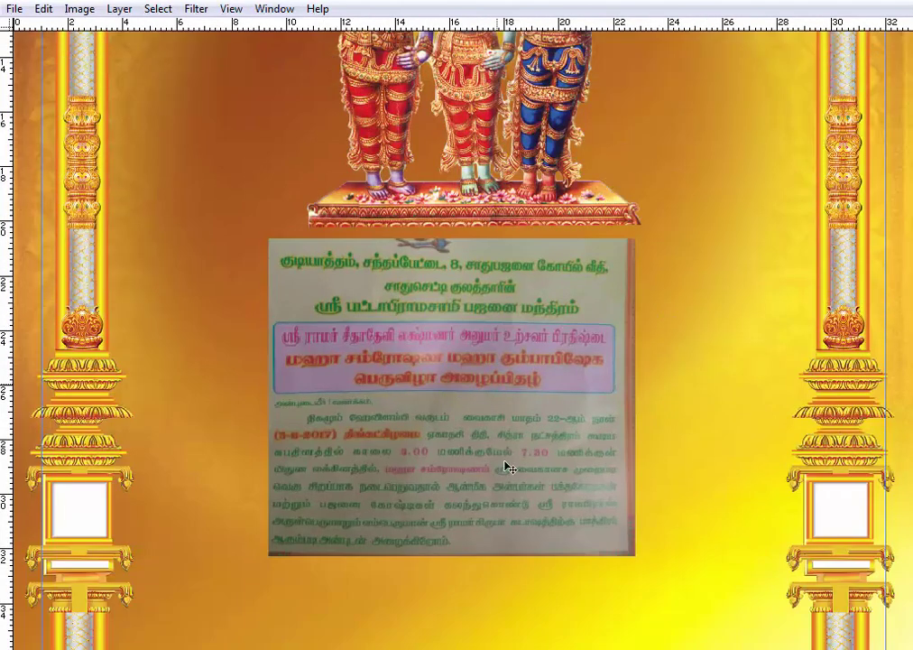
{"action": "scroll", "coordinate": [508, 466], "scroll_direction": "down", "scroll_amount": 3}
{"action": "left_click_drag", "start_coordinate": [526, 353], "coordinate": [452, 479]}
{"action": "scroll", "coordinate": [341, 295], "scroll_direction": "up", "scroll_amount": 1}
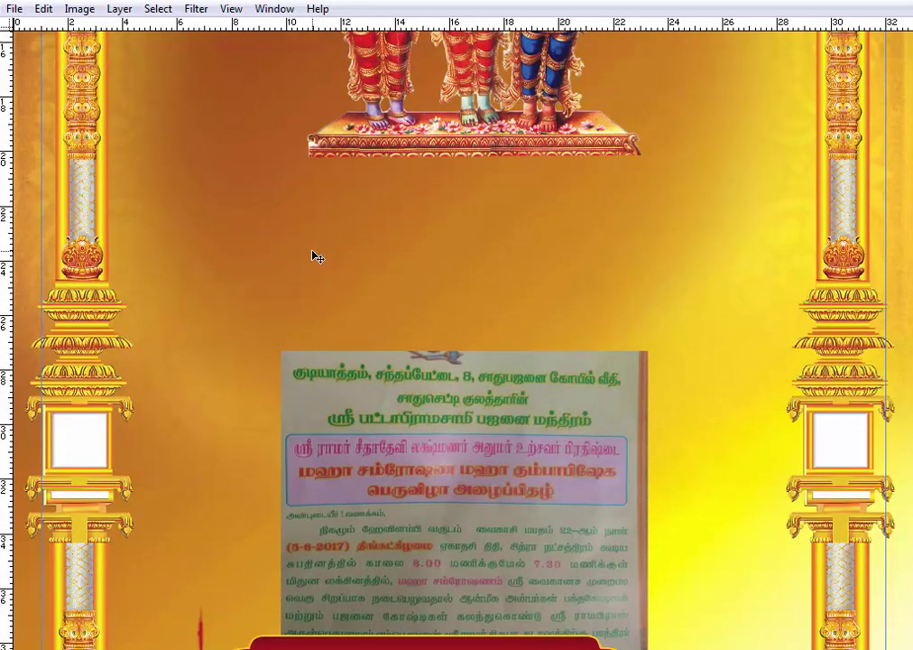
- Start a new text line below the deities with trial text 'aPl;lP'
{"action": "left_click", "coordinate": [316, 257]}
{"action": "type", "text": "aPl;lP"}
{"action": "key", "text": "ctrl+a"}
- Launch Keyman from the Start menu to enable Tamil typing
{"action": "key", "text": "super"}
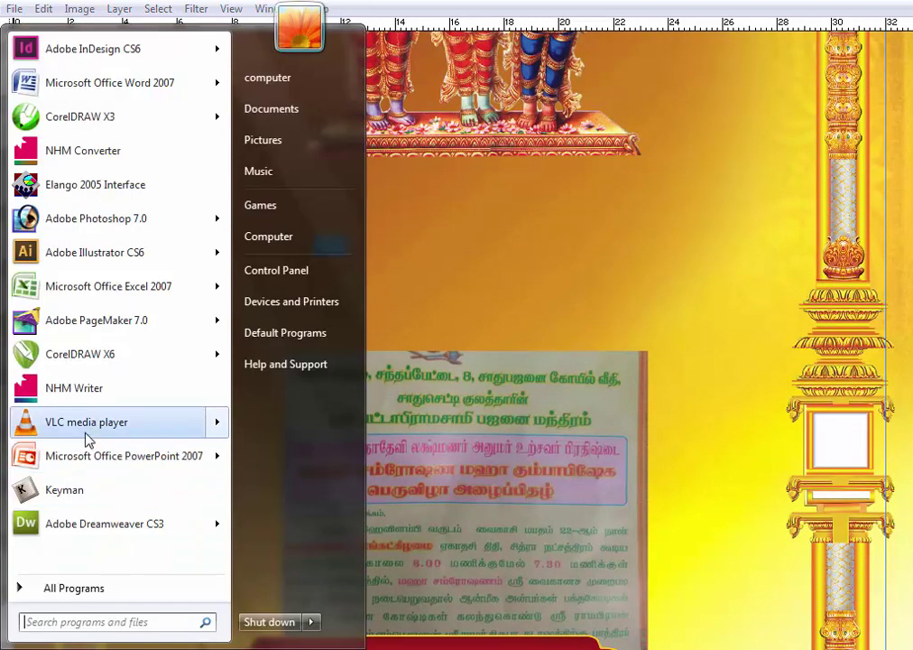
{"action": "left_click", "coordinate": [90, 491]}
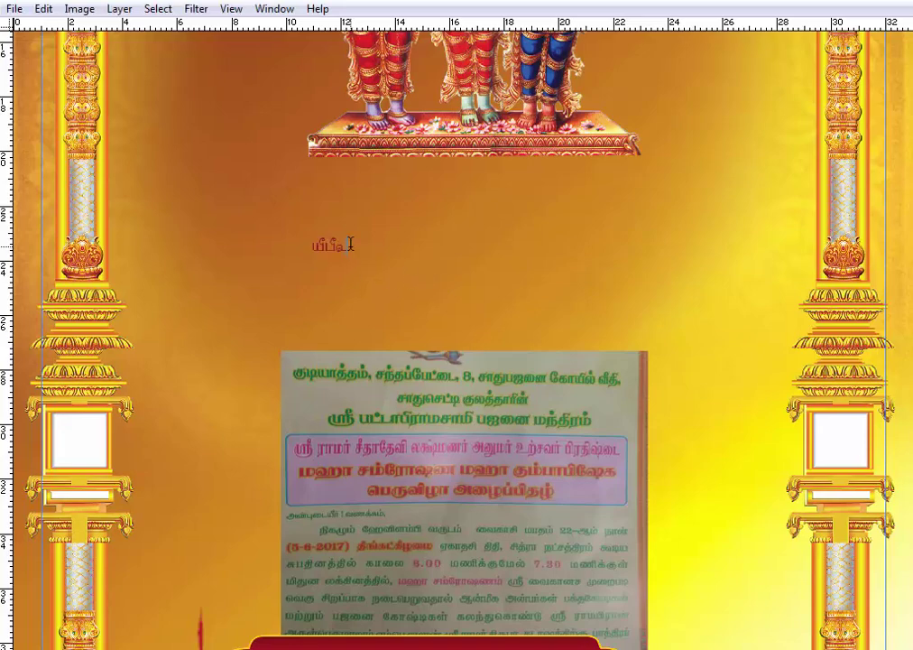
- Set the poster text's font to RGB_0001 in the Character panel
{"action": "key", "text": "ctrl+a"}
{"action": "key", "text": "ctrl+t"}
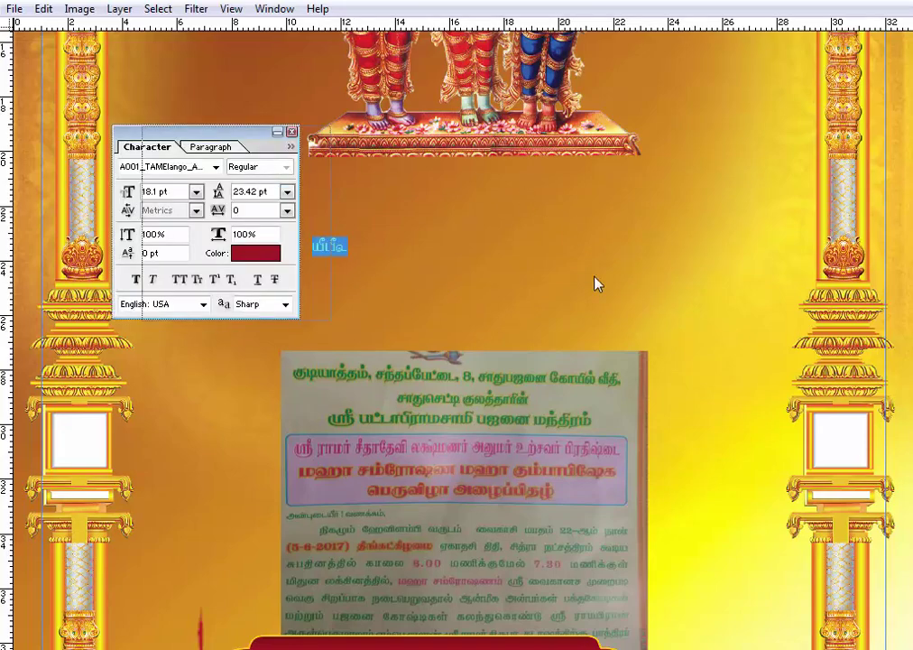
{"action": "left_click_drag", "start_coordinate": [208, 132], "coordinate": [603, 285]}
{"action": "left_click", "coordinate": [546, 320]}
{"action": "type", "text": "RGB_000"}
{"action": "key", "text": "Return"}
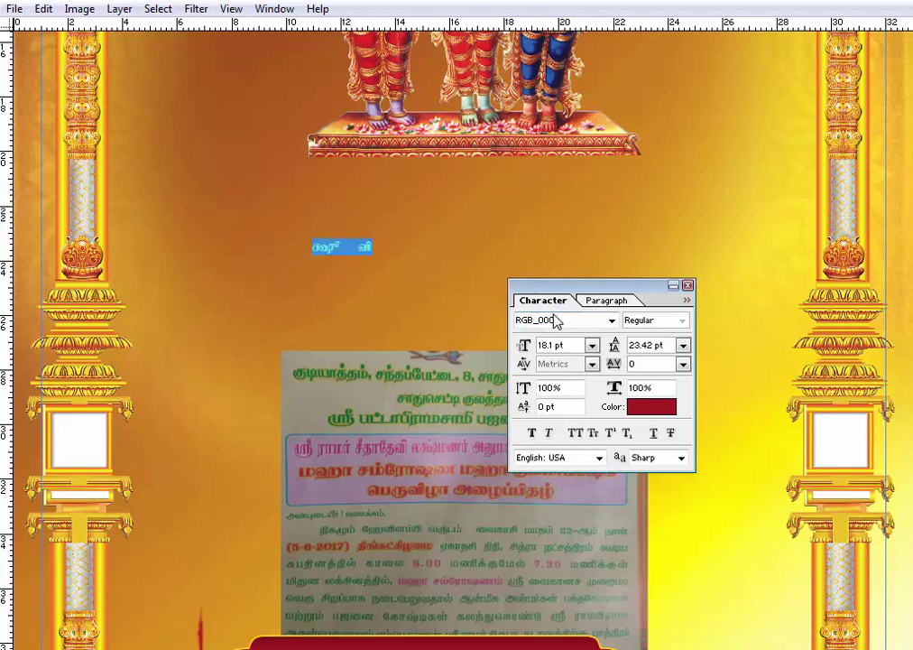
{"action": "key", "text": "ctrl+Return"}
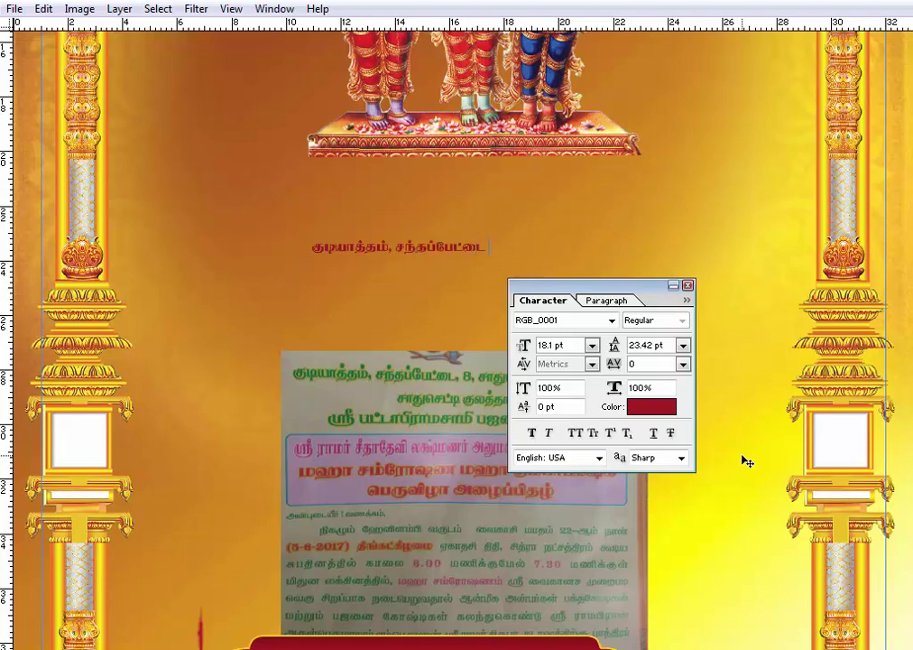
{"action": "type", "text": ", ச"}
{"action": "type", "text": "ாதுபஜனை "}
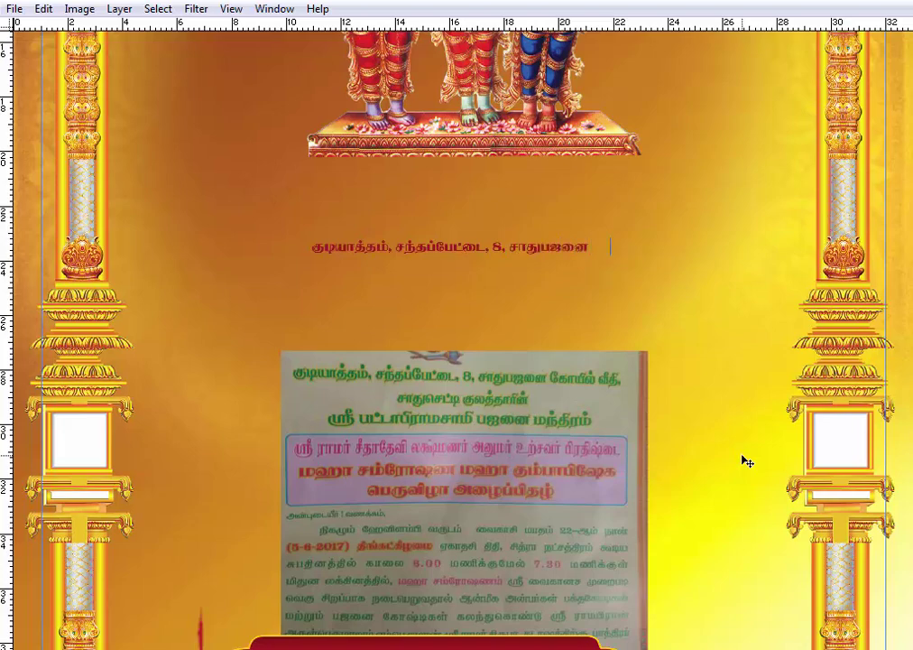
{"action": "type", "text": "கோயில் வீதி,"}
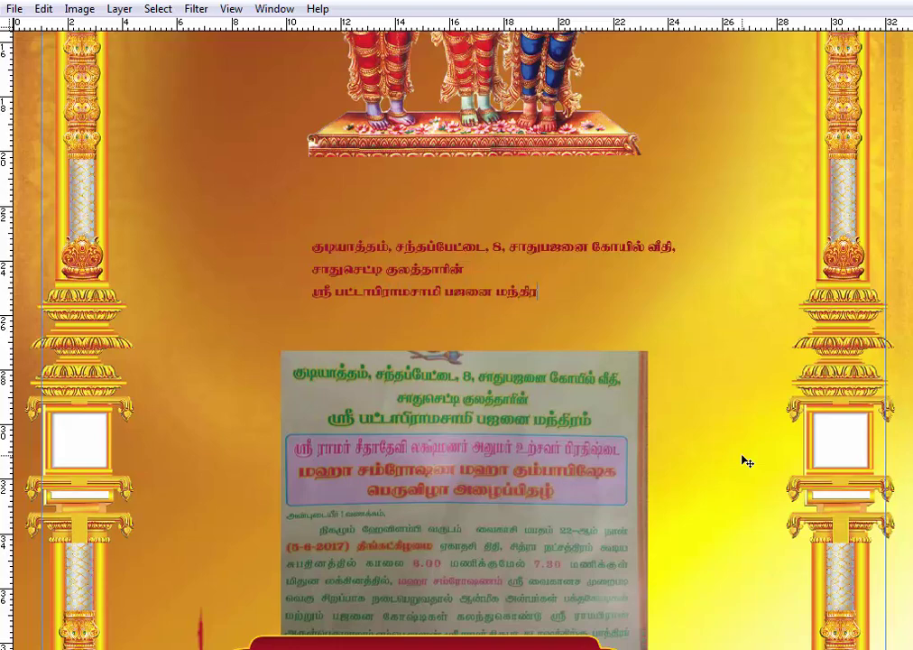
{"action": "key", "text": "ctrl+a"}
{"action": "key", "text": "Home"}
{"action": "key", "text": "BackSpace"}
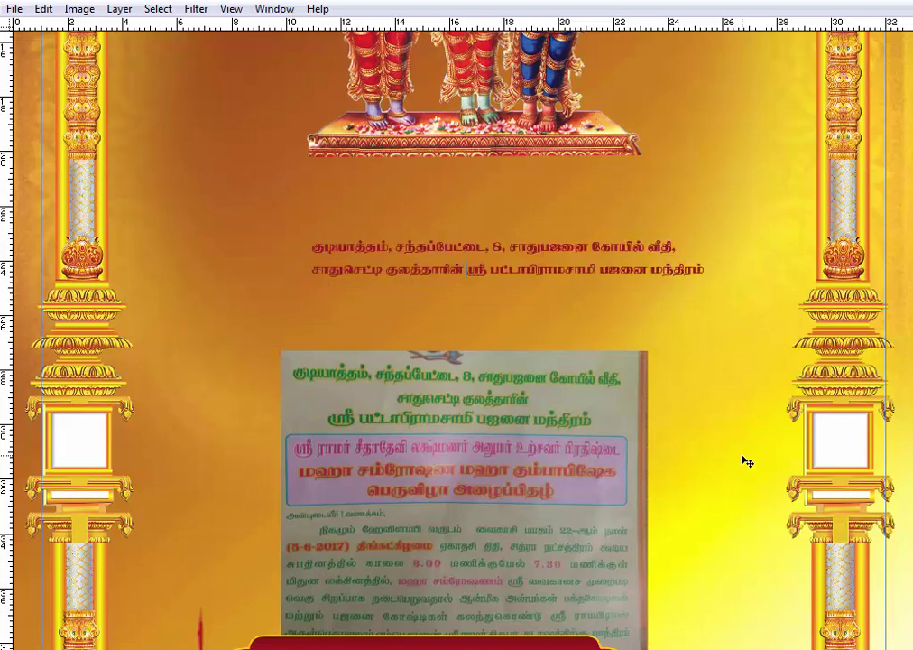
{"action": "key", "text": "ctrl+a"}
{"action": "left_click_drag", "start_coordinate": [747, 461], "coordinate": [540, 331]}
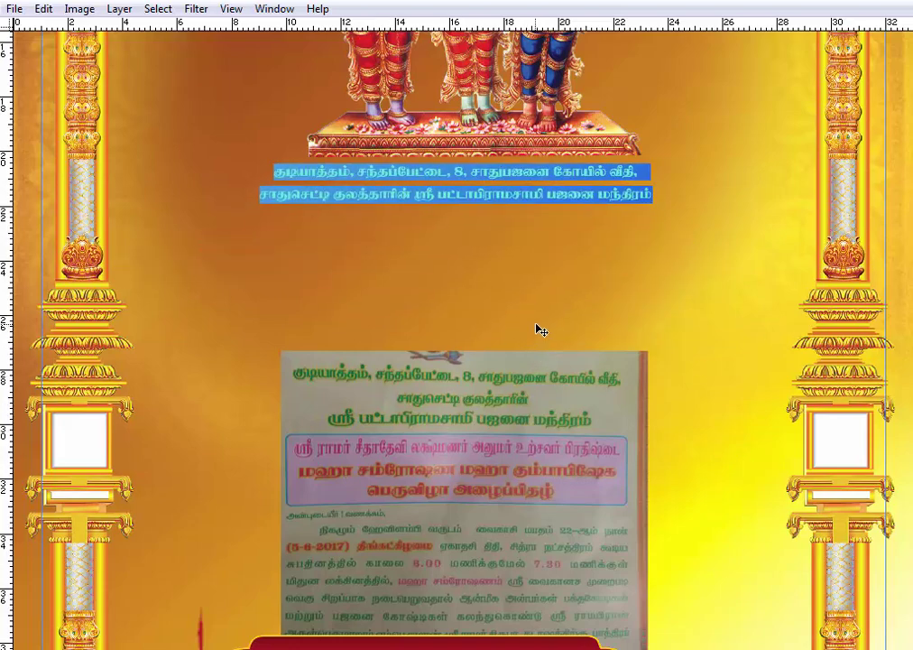
{"action": "key", "text": "ctrl+Return"}
- Enlarge the address text across the poster and embolden the temple name phrase
{"action": "key", "text": "ctrl+t"}
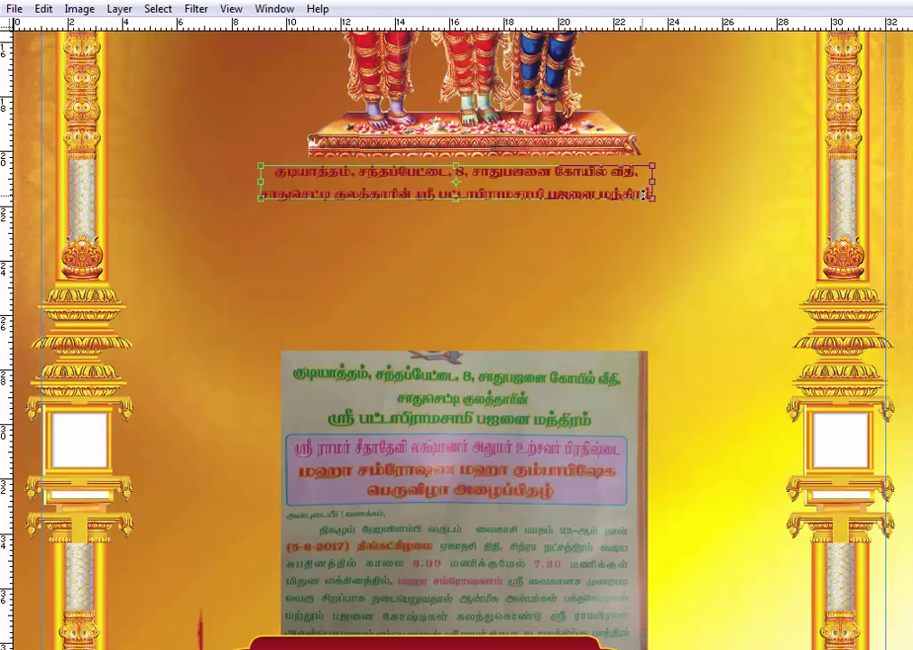
{"action": "left_click_drag", "start_coordinate": [679, 206], "coordinate": [754, 214]}
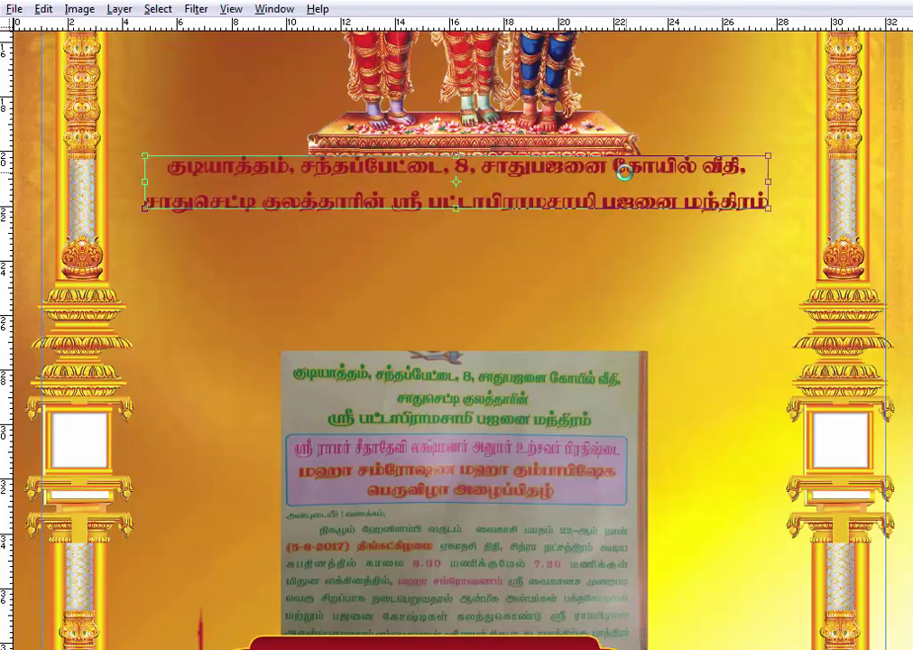
{"action": "key", "text": "Return"}
{"action": "left_click_drag", "start_coordinate": [541, 79], "coordinate": [541, 91]}
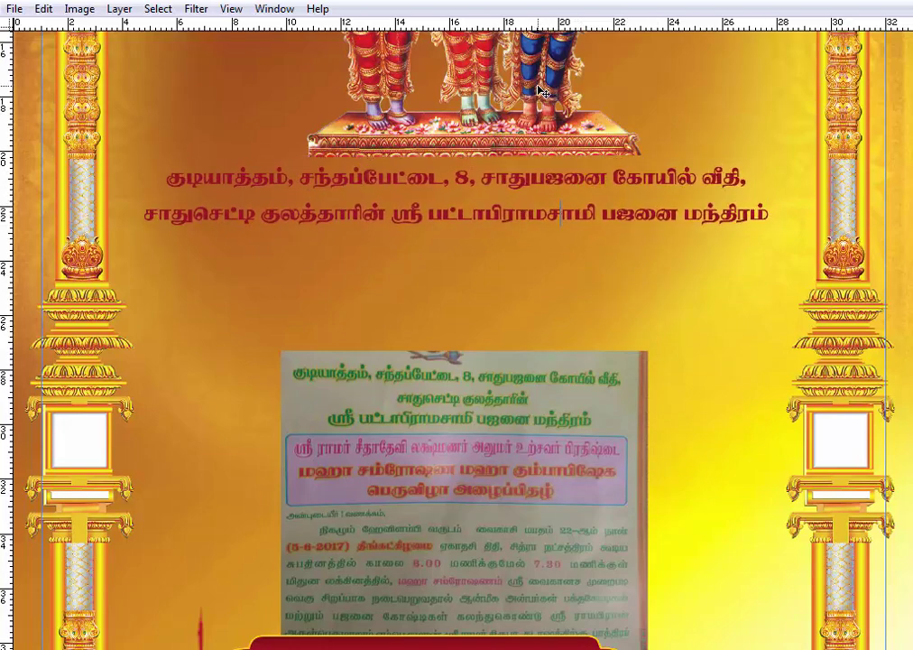
{"action": "left_click_drag", "start_coordinate": [390, 214], "coordinate": [807, 228]}
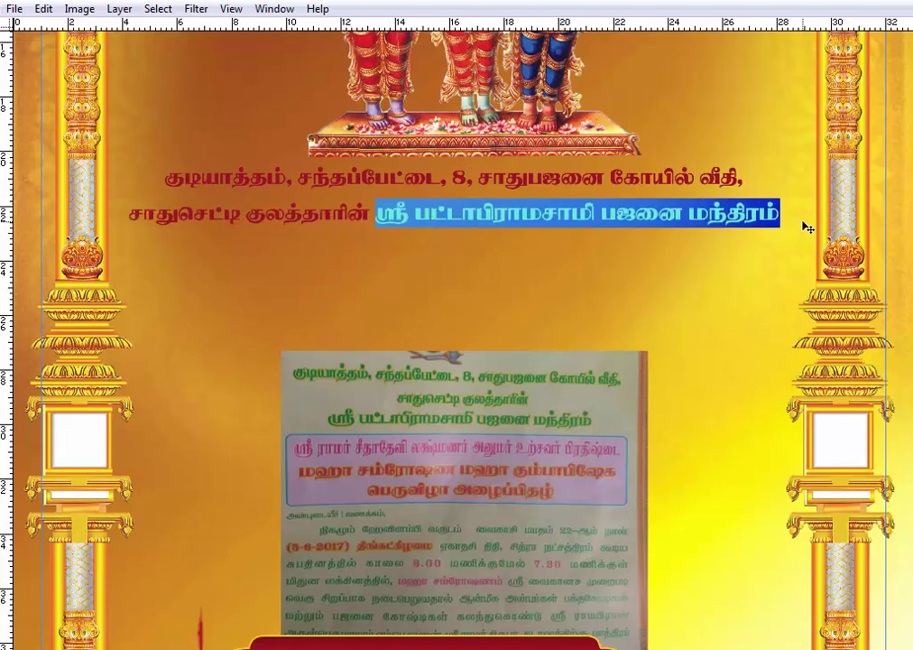
{"action": "key", "text": "ctrl+Return"}
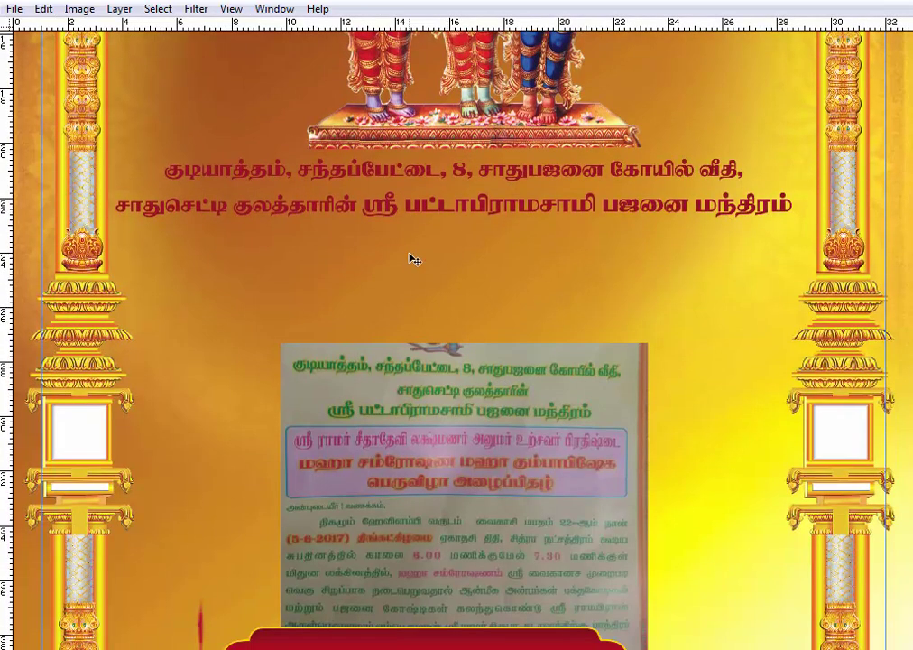
- Type the Tamil festival lines from 'ஸ்ரீ ராமர்சீதாதேவி' through 'பெருவிழா அழைப்பிதழ்' below the address
{"action": "left_click", "coordinate": [413, 256]}
{"action": "type", "text": "க்ஷ ழி"}
{"action": "key", "text": "ctrl+a"}
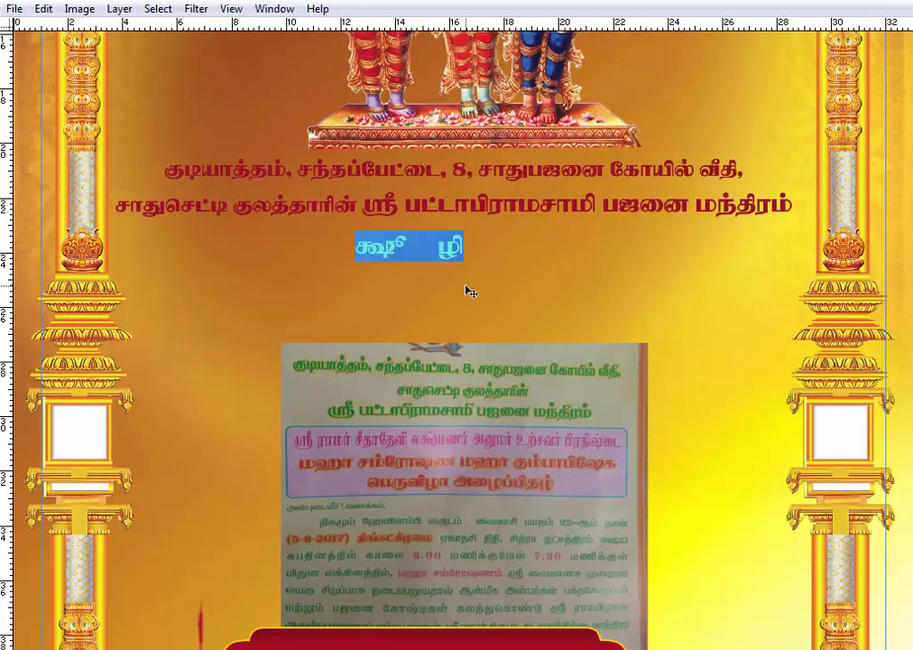
{"action": "type", "text": "ஸ்ரீ ராமர்"}
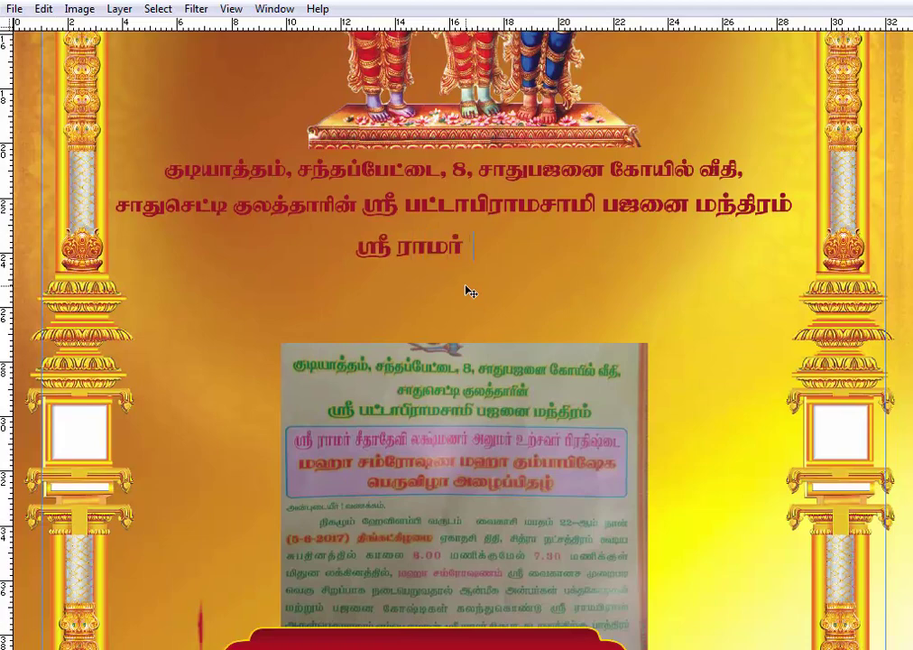
{"action": "type", "text": "சீதாதேவி ல"}
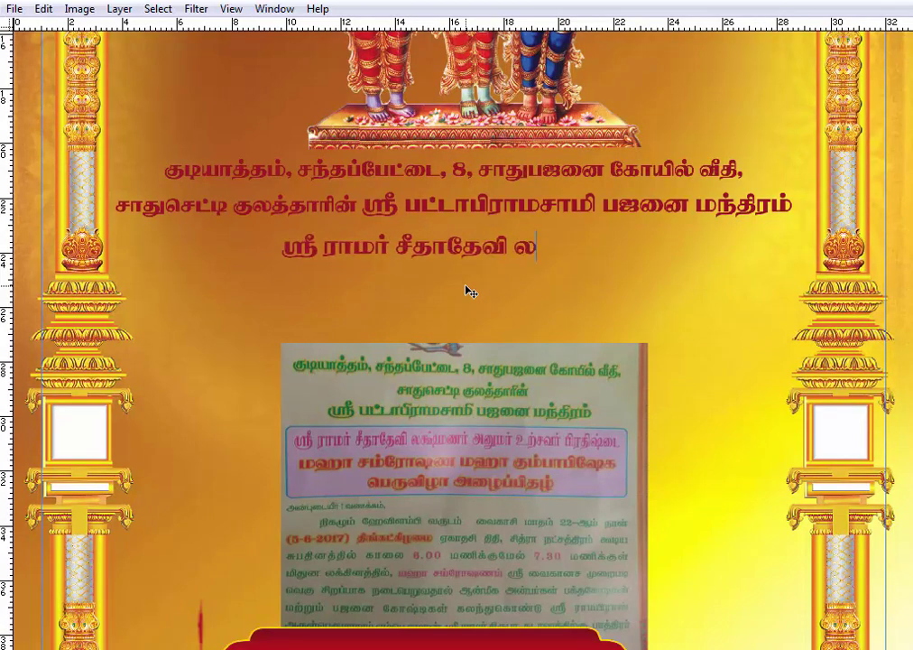
{"action": "type", "text": "க்ஷ"}
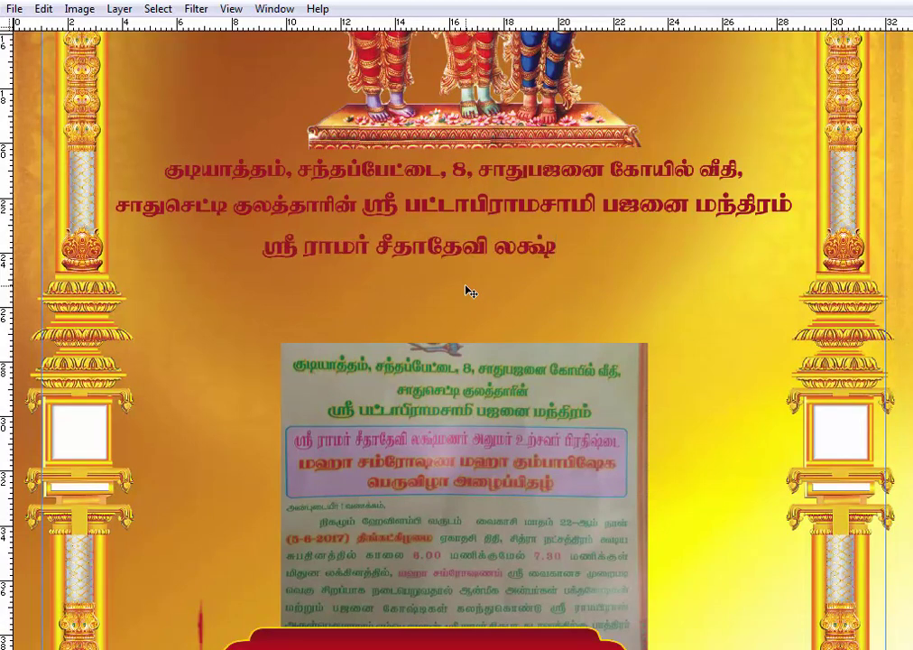
{"action": "type", "text": "்மனர் அ"}
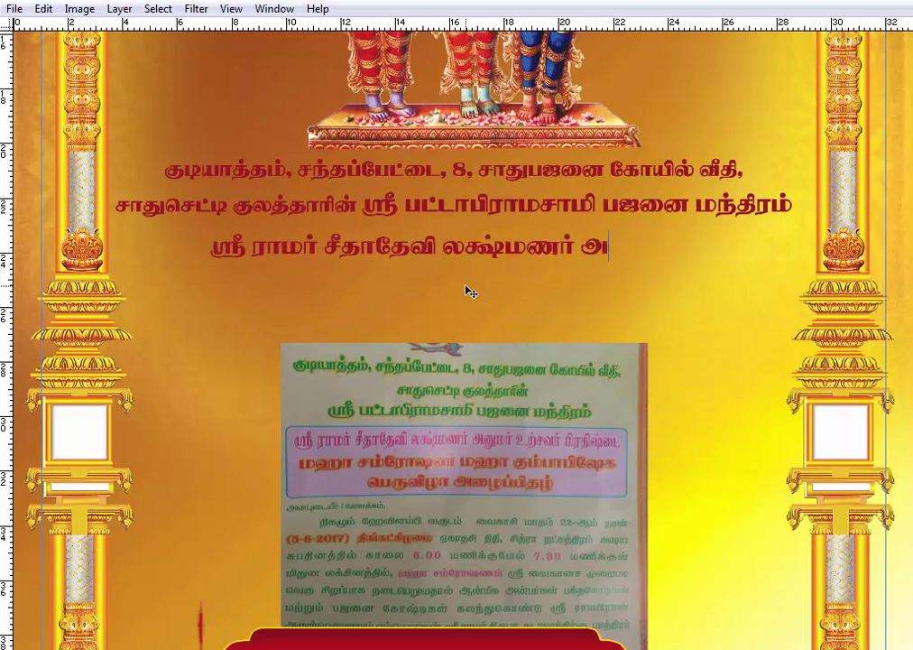
{"action": "type", "text": "னுமர் உற்சவ"}
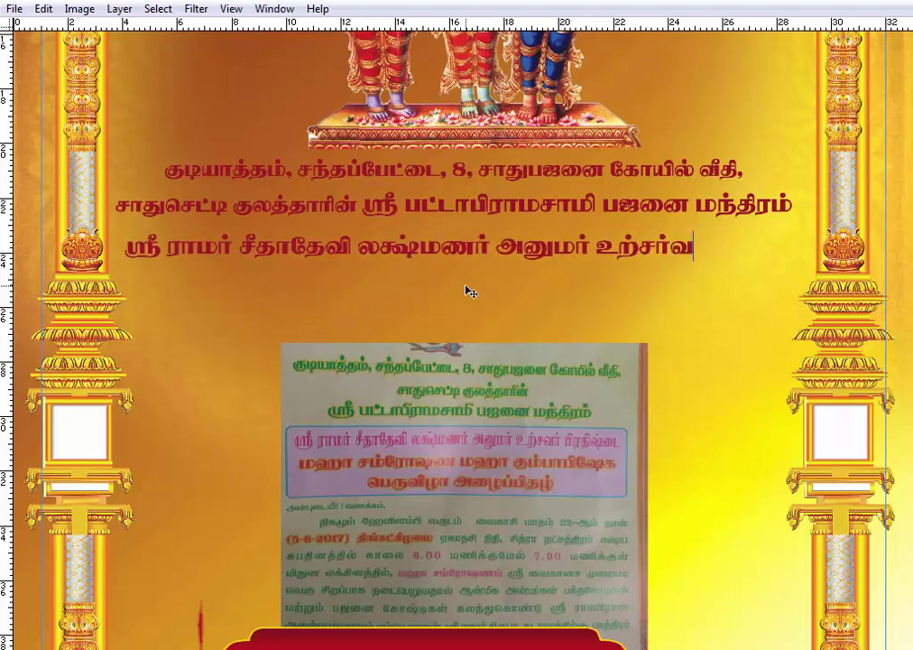
{"action": "key", "text": "BackSpace"}
{"action": "type", "text": "வர் பி"}
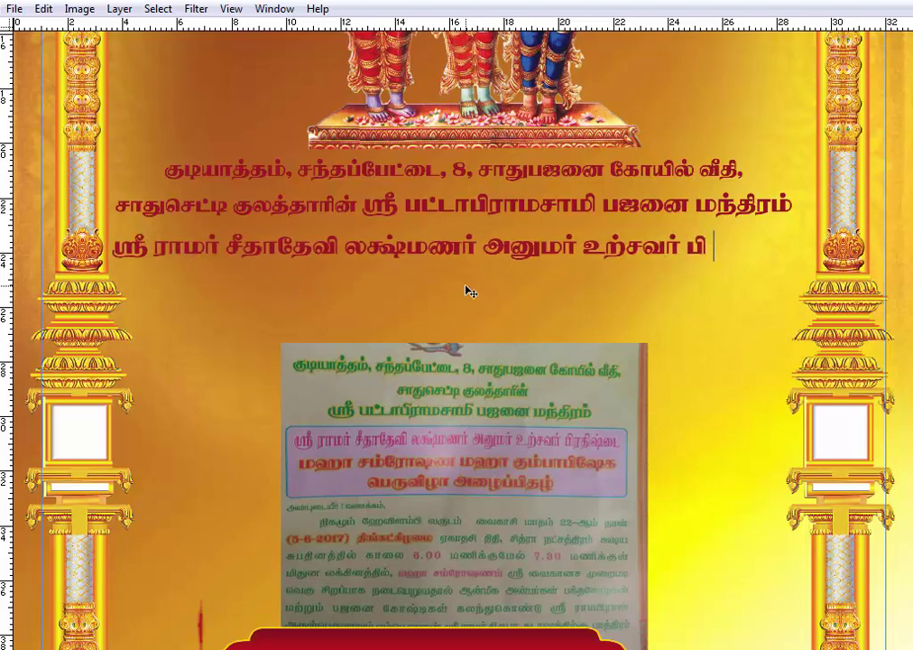
{"action": "type", "text": "ரதிஷ்டை"}
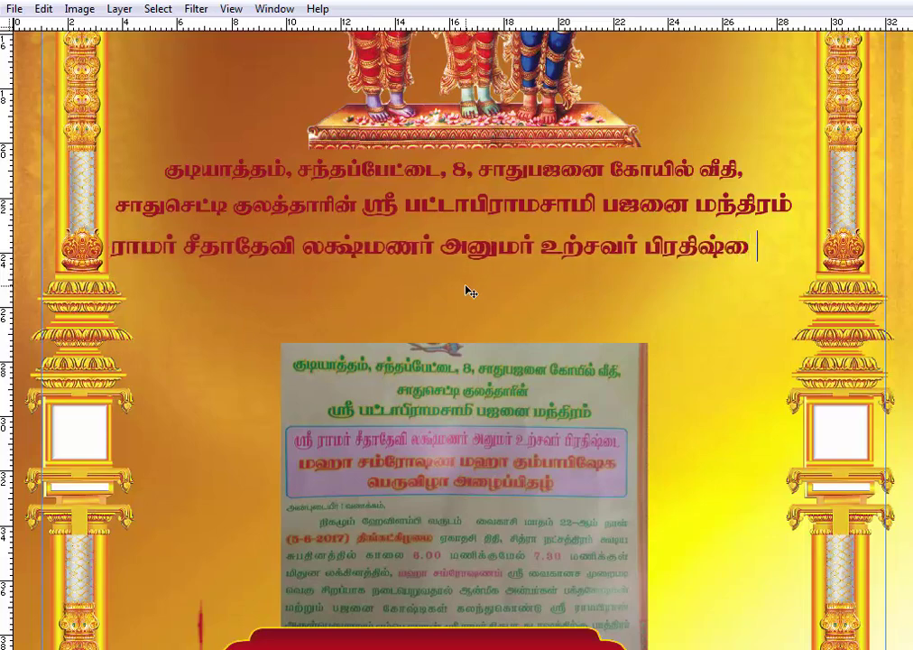
{"action": "type", "text": "மஹா ச"}
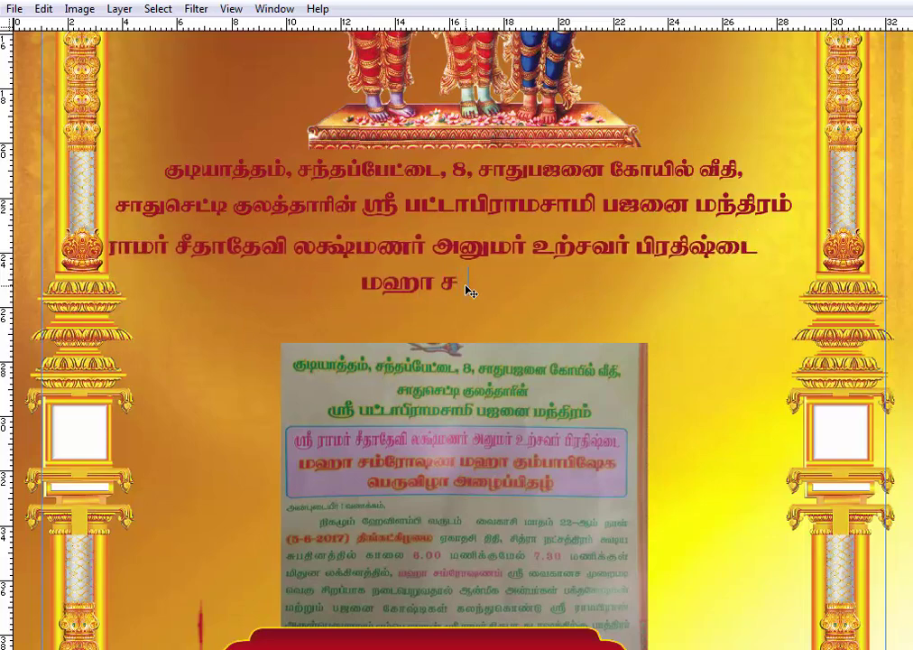
{"action": "type", "text": "ம்ரோஷன"}
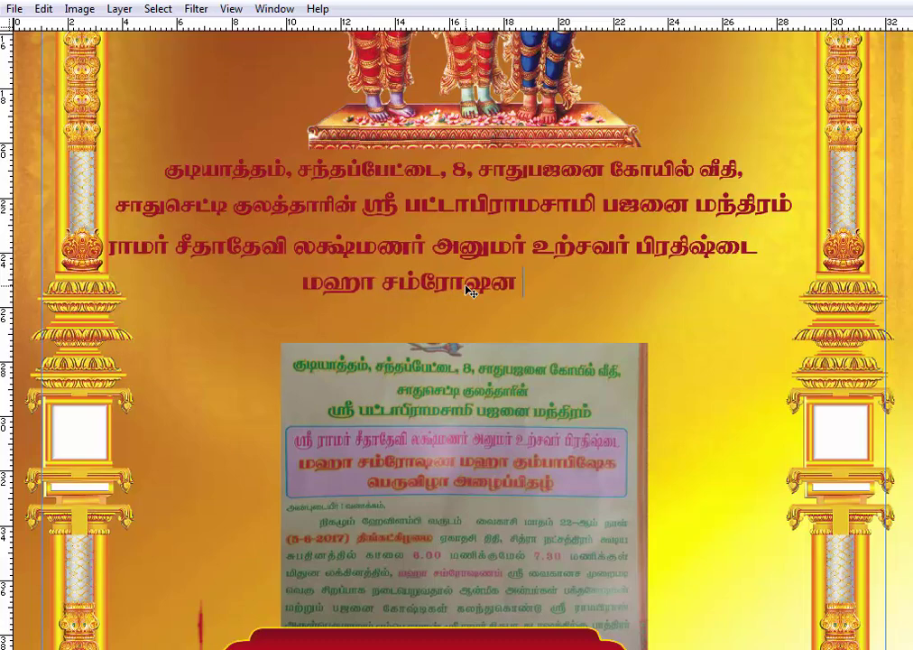
{"action": "type", "text": "மஹா கும்பாபி"}
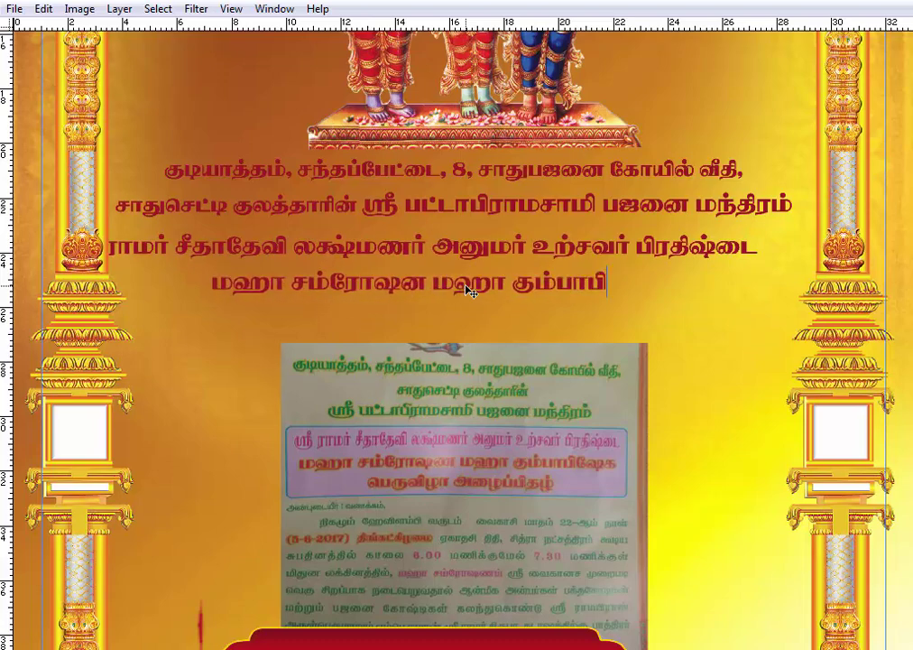
{"action": "type", "text": "ஷேக"}
{"action": "type", "text": "பெ"}
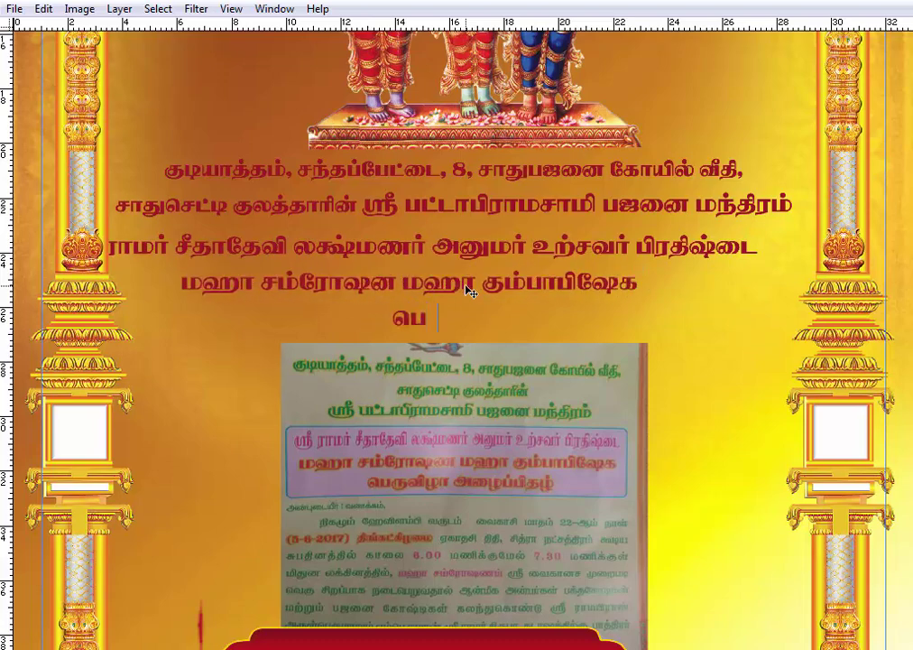
{"action": "type", "text": "ருவிழா அழைப்பி"}
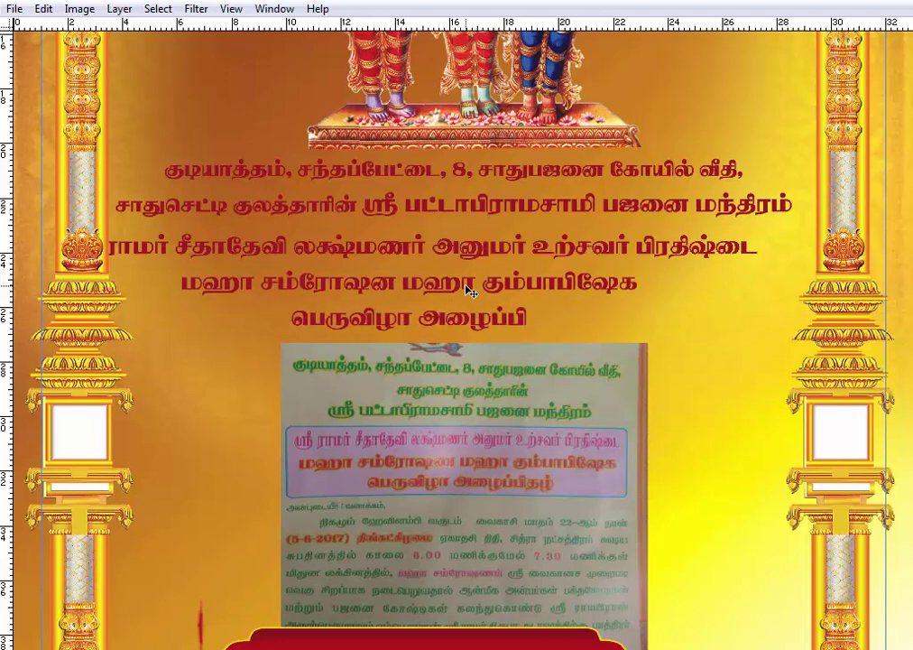
{"action": "type", "text": "தா"}
{"action": "key", "text": "BackSpace"}
- Finish the Tamil character, then move the notice photo down-left and bring it above the red banner
{"action": "type", "text": "ழ்"}
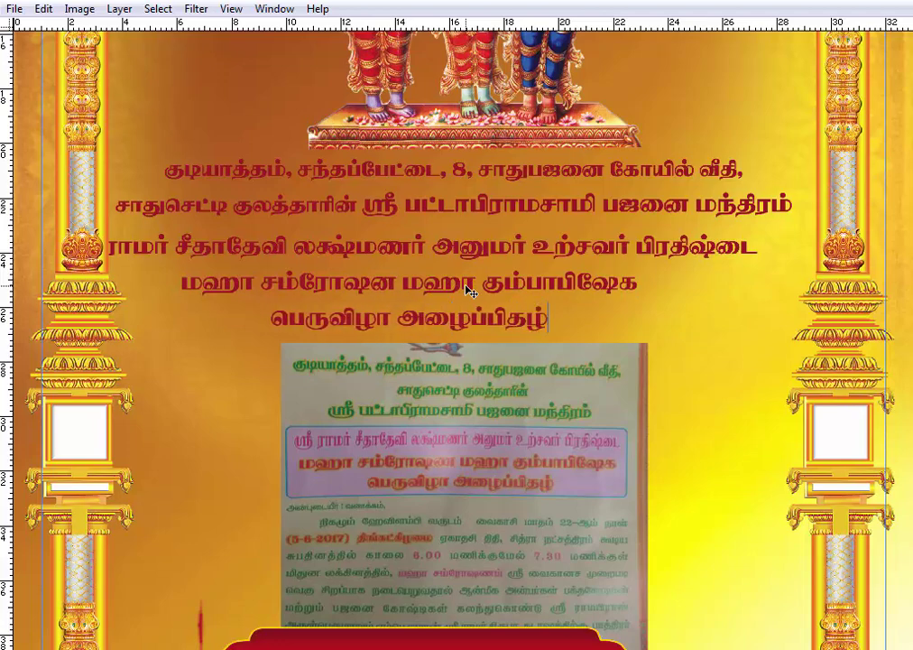
{"action": "scroll", "coordinate": [416, 316], "scroll_direction": "down", "scroll_amount": 5}
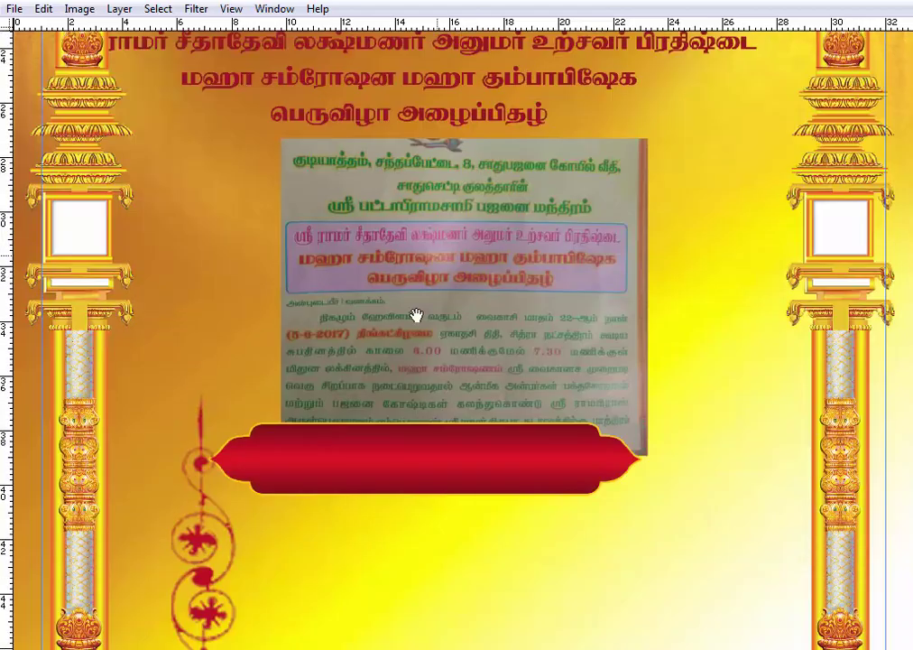
{"action": "left_click_drag", "start_coordinate": [393, 321], "coordinate": [403, 401]}
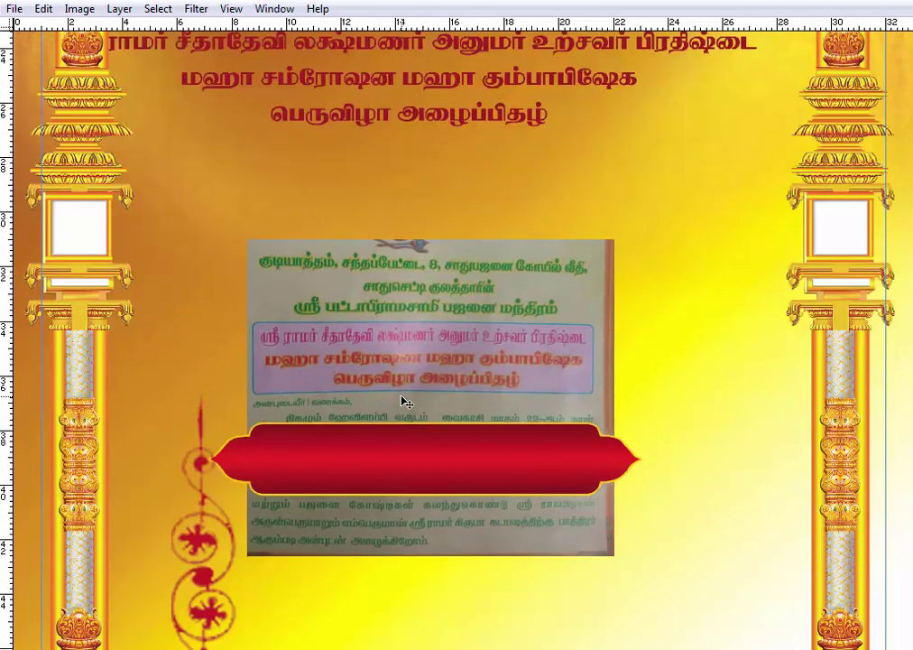
{"action": "key", "text": "ctrl+bracketright"}
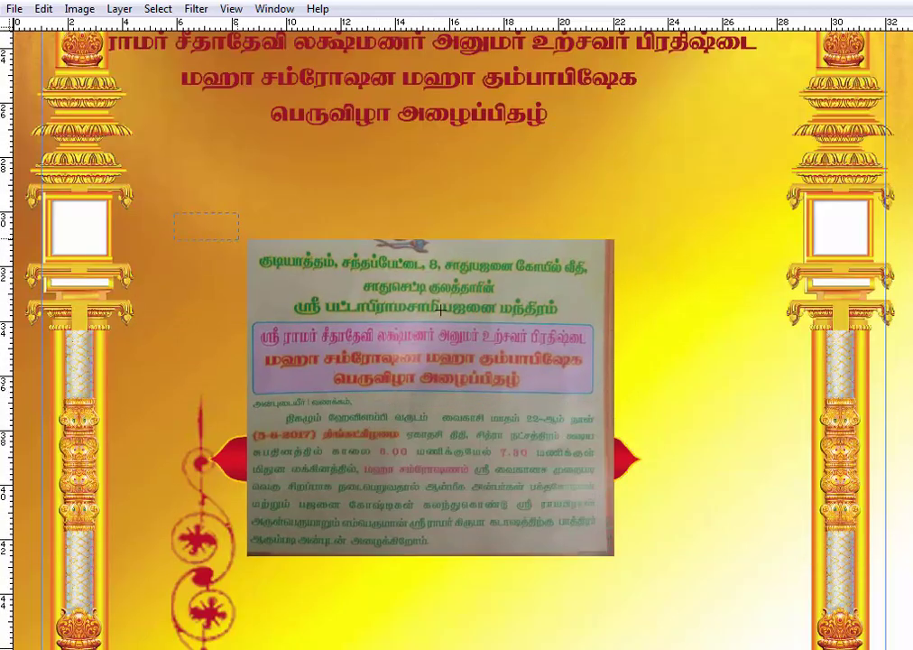
- Delete the photo's duplicate heading area, deselect, and reposition the remaining body paragraph
{"action": "left_click_drag", "start_coordinate": [439, 309], "coordinate": [738, 394]}
{"action": "key", "text": "Delete"}
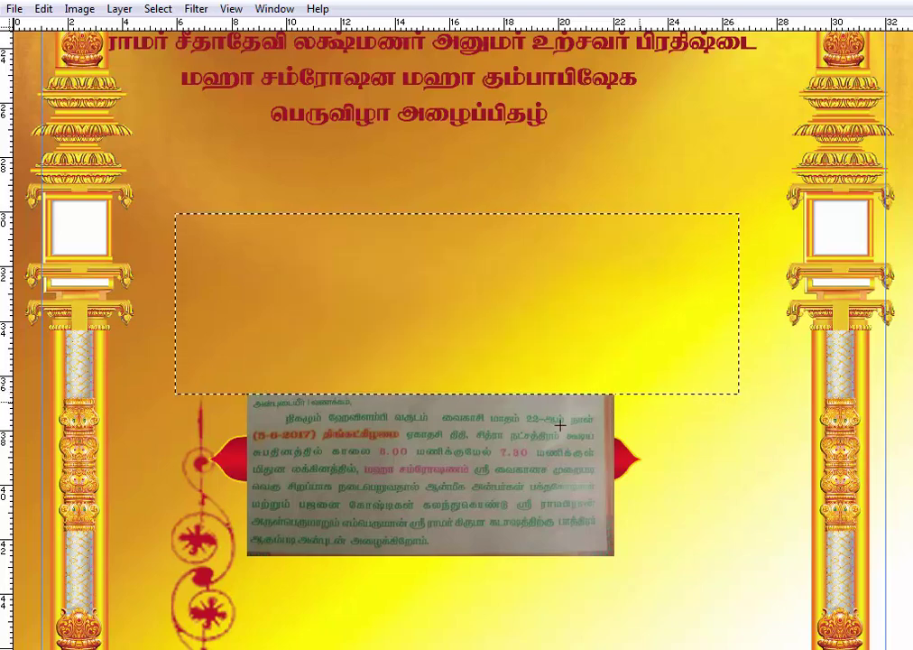
{"action": "scroll", "coordinate": [559, 424], "scroll_direction": "up", "scroll_amount": 1}
{"action": "key", "text": "ctrl+d"}
{"action": "key", "text": "v"}
{"action": "left_click_drag", "start_coordinate": [381, 456], "coordinate": [452, 437]}
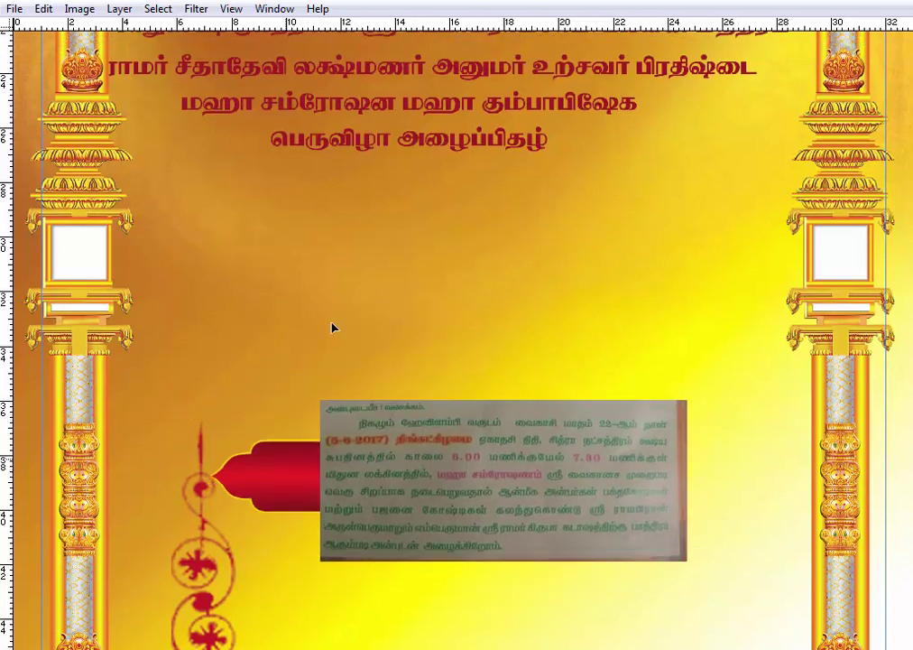
- Move the red banner up under the text, enlarge it, narrow its right side and shift it left
{"action": "left_click_drag", "start_coordinate": [292, 462], "coordinate": [294, 108]}
{"action": "key", "text": "ctrl+t"}
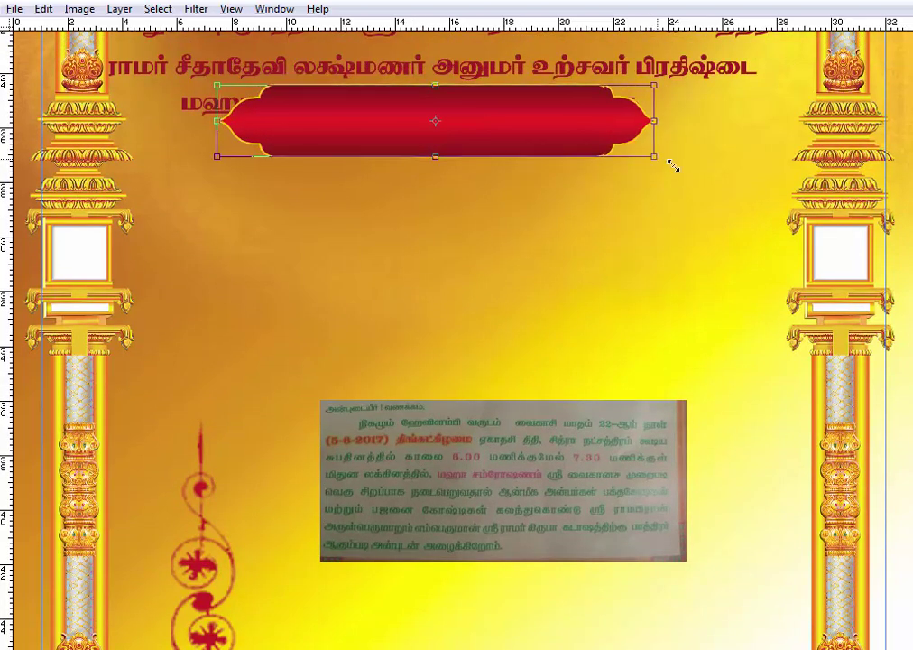
{"action": "left_click_drag", "start_coordinate": [672, 165], "coordinate": [668, 157]}
{"action": "mouse_move", "coordinate": [452, 158]}
{"action": "left_mouse_down"}
{"action": "mouse_move", "coordinate": [456, 168]}
{"action": "mouse_move", "coordinate": [428, 165]}
{"action": "left_mouse_up"}
{"action": "key", "text": "Return"}
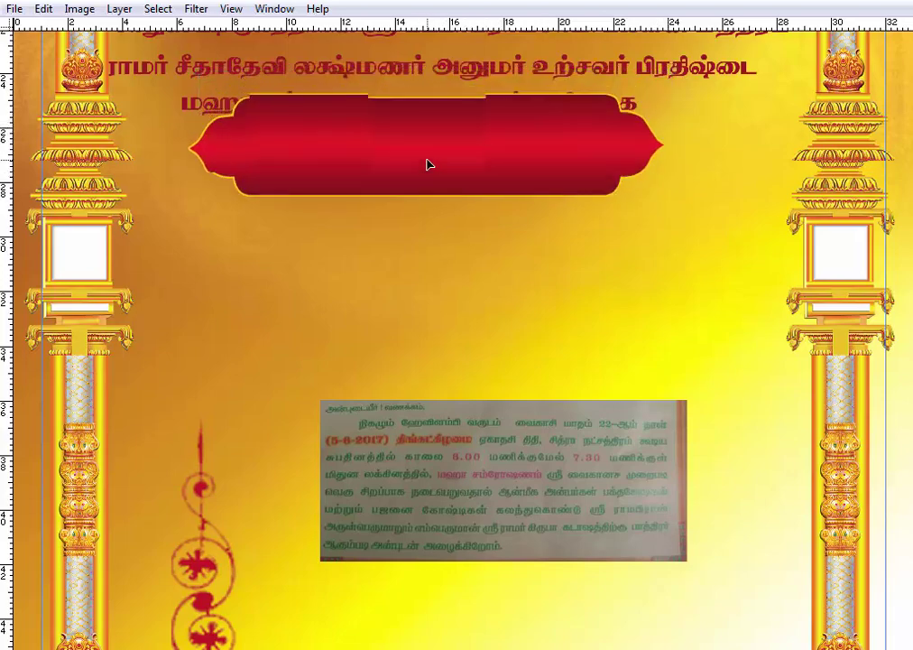
{"action": "key", "text": "ctrl+t"}
{"action": "left_click_drag", "start_coordinate": [663, 147], "coordinate": [468, 147]}
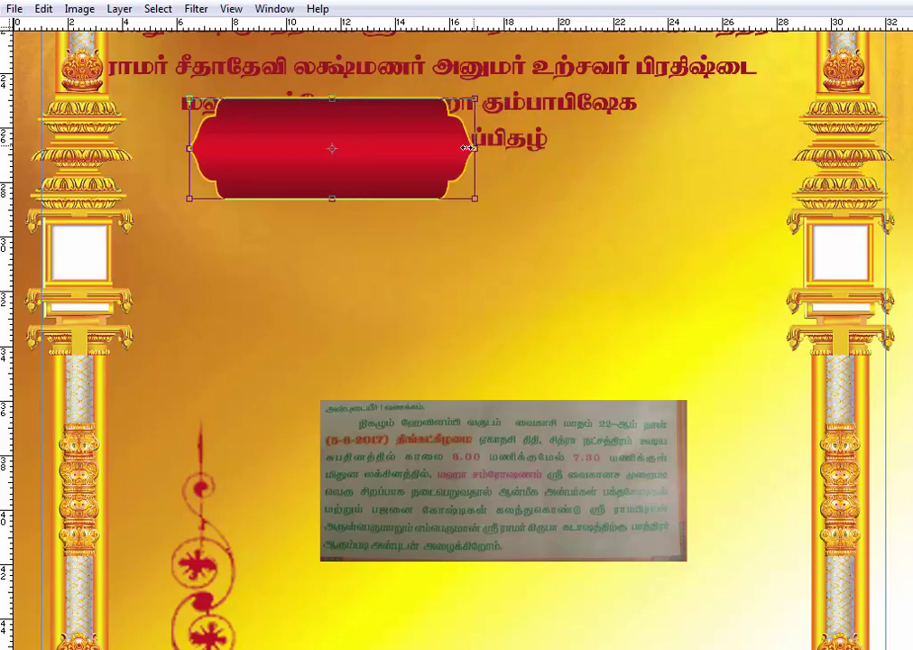
{"action": "key", "text": "Return"}
{"action": "left_click_drag", "start_coordinate": [401, 149], "coordinate": [348, 141]}
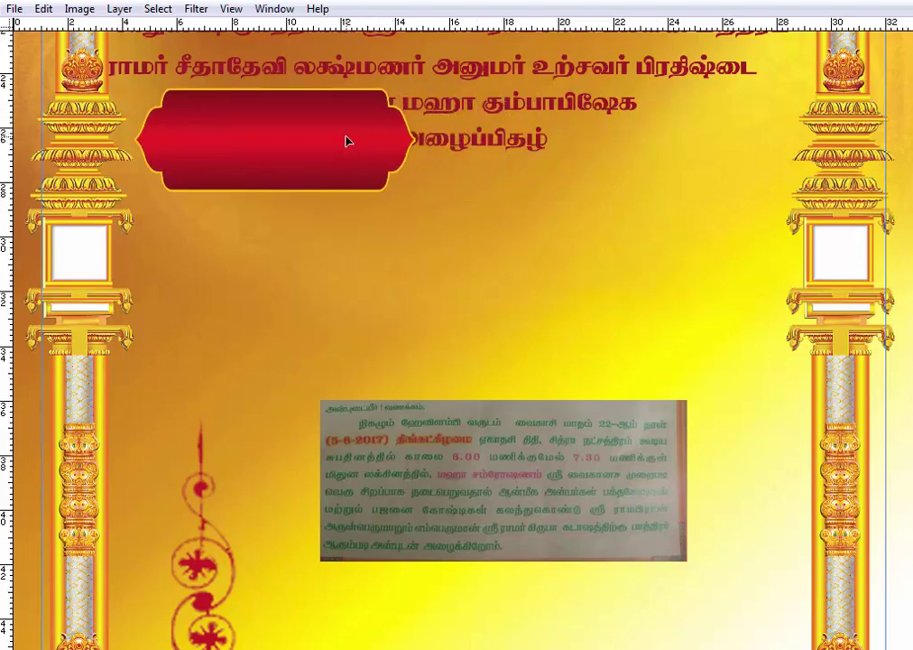
- Erase the banner's curved right end
{"action": "key", "text": "m"}
{"action": "left_click_drag", "start_coordinate": [458, 211], "coordinate": [365, 64]}
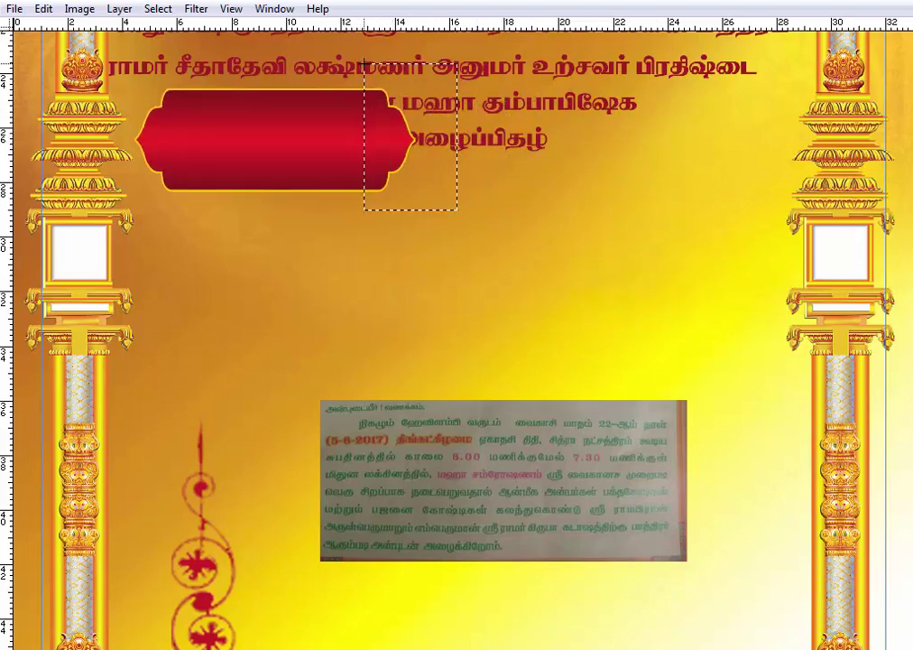
{"action": "key", "text": "Delete"}
{"action": "key", "text": "ctrl+d"}
- Place a horizontally flipped copy of the trimmed banner on the right side
{"action": "key", "text": "v"}
{"action": "left_click_drag", "start_coordinate": [340, 152], "coordinate": [648, 140]}
{"action": "key", "text": "ctrl+t"}
{"action": "right_click", "coordinate": [453, 113]}
{"action": "left_click", "coordinate": [473, 321]}
{"action": "key", "text": "Return"}
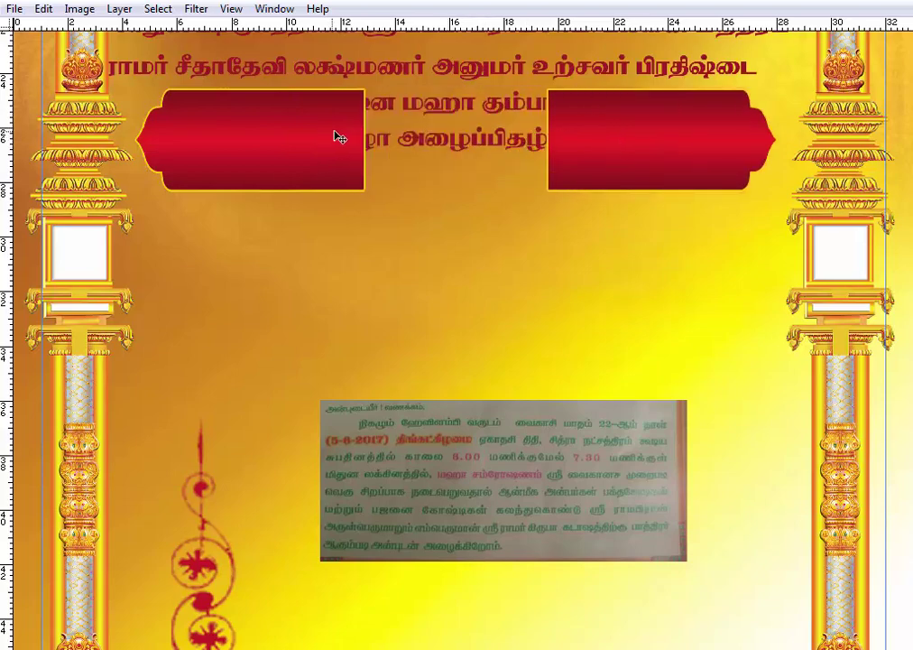
- Stretch a straight middle slice of the left banner across the gap to join both halves
{"action": "key", "text": "m"}
{"action": "left_click_drag", "start_coordinate": [272, 65], "coordinate": [380, 230]}
{"action": "key", "text": "ctrl+t"}
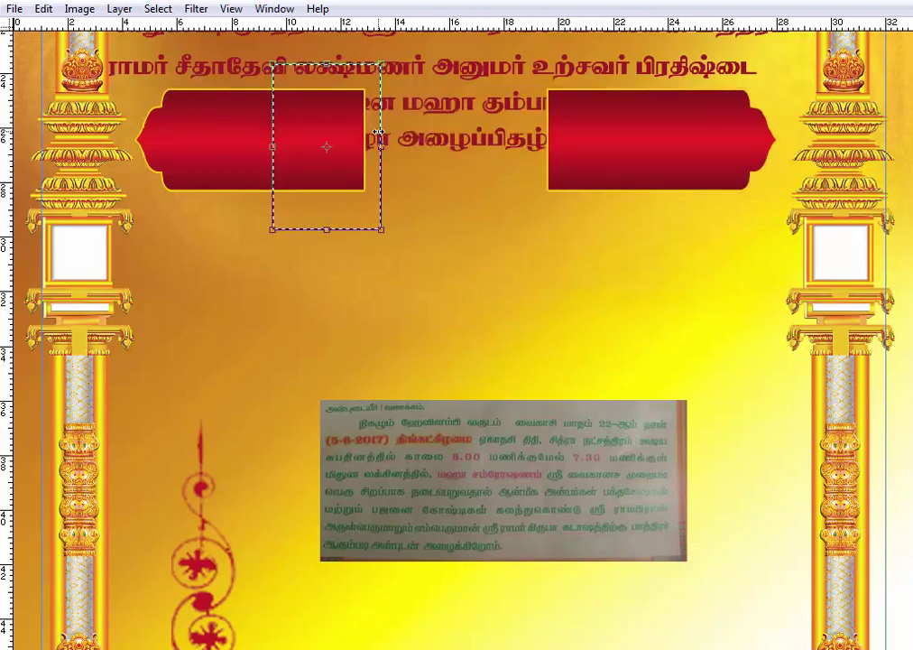
{"action": "left_click_drag", "start_coordinate": [378, 133], "coordinate": [640, 168]}
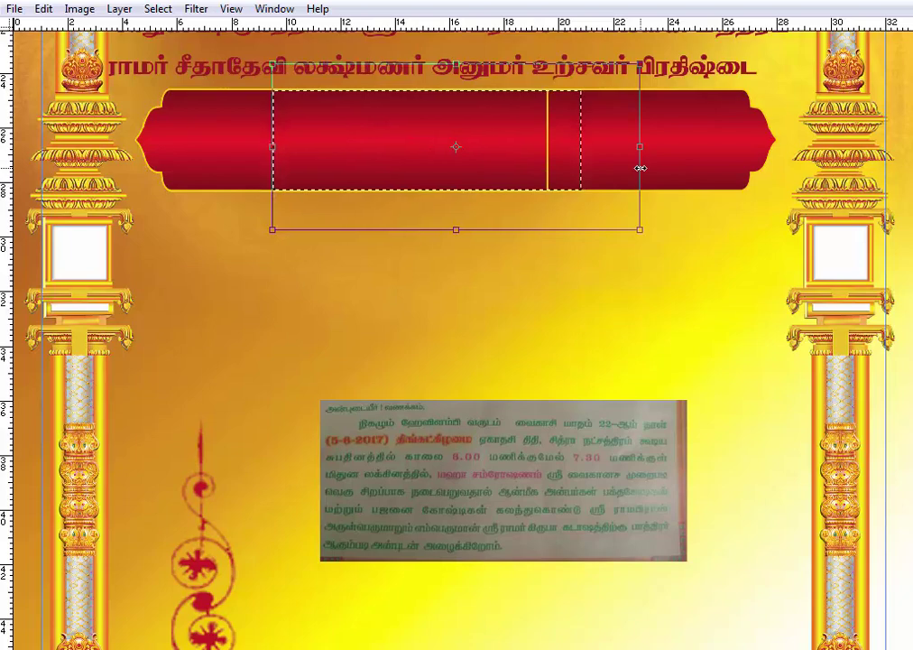
{"action": "key", "text": "Return"}
{"action": "key", "text": "ctrl+d"}
- Attempt to merge the banner pieces from the Layer menu, then undo the last change
{"action": "key", "text": "alt+l"}
{"action": "key", "text": "Escape"}
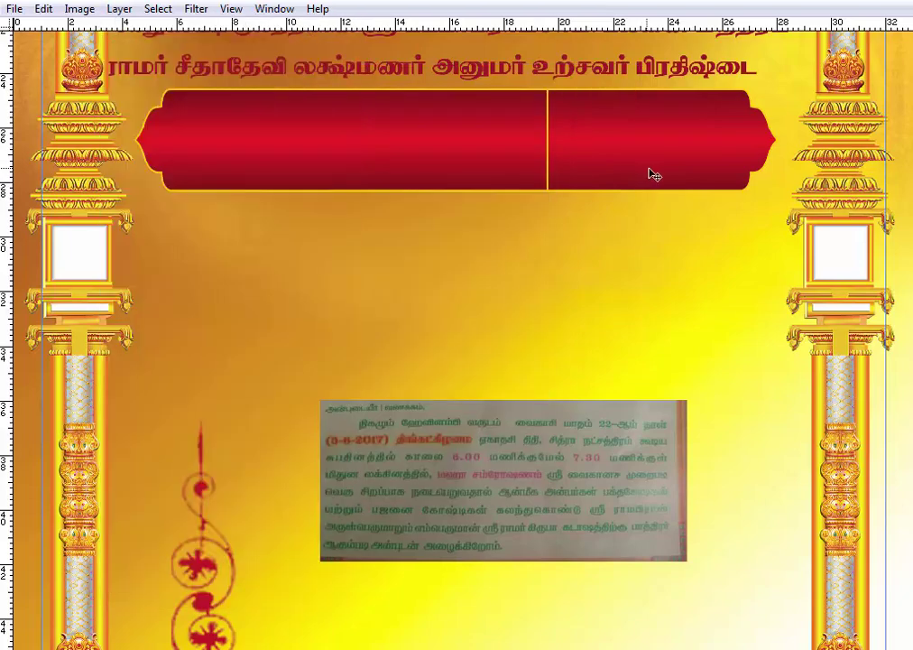
{"action": "key", "text": "alt+l"}
{"action": "key", "text": "Escape"}
{"action": "key", "text": "Escape"}
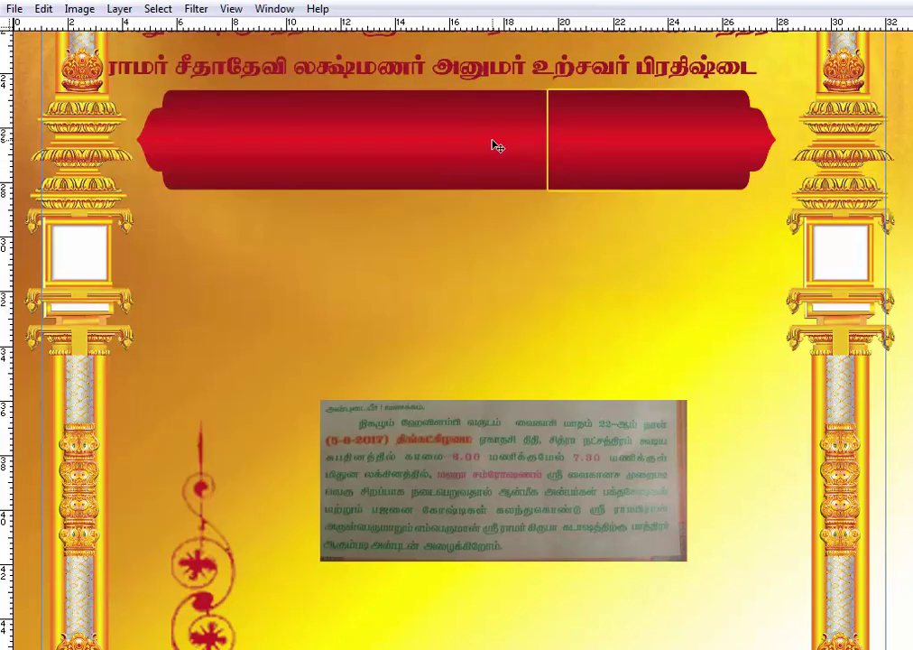
{"action": "key", "text": "alt+l"}
{"action": "key", "text": "Escape"}
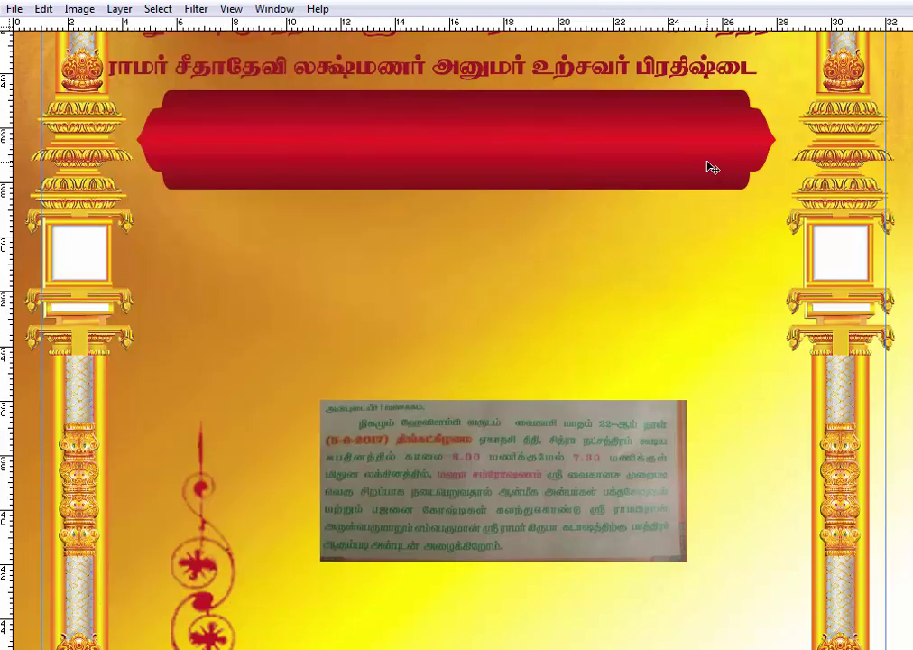
{"action": "key", "text": "ctrl+z"}
{"action": "key", "text": "ctrl+z"}
- Apply a thin yellow stroke outline to the wide banner from the Layer menu, then adjust it
{"action": "key", "text": "alt+l"}
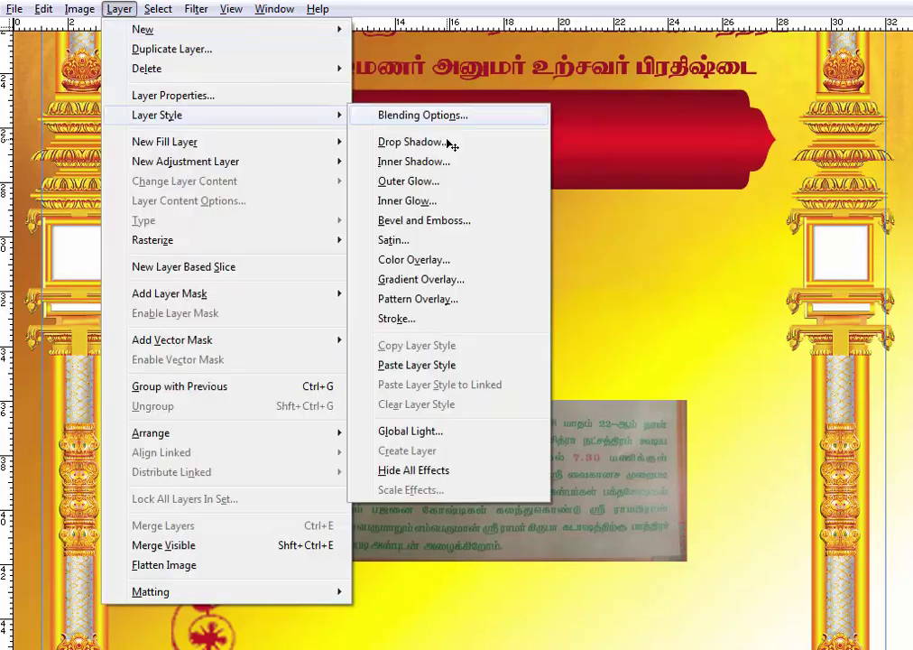
{"action": "key", "text": "Escape"}
{"action": "key", "text": "ctrl+z"}
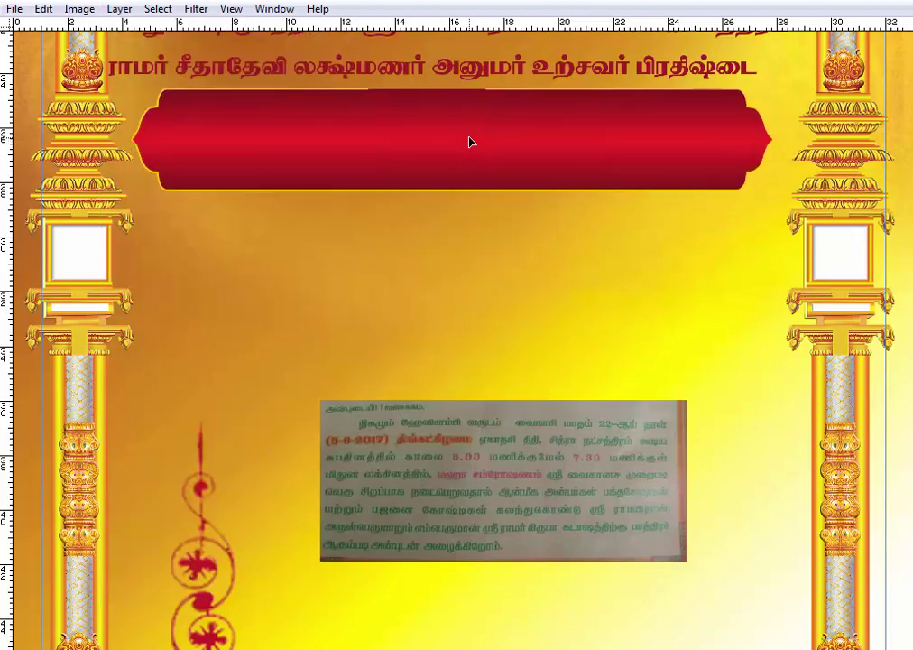
{"action": "key", "text": "t"}
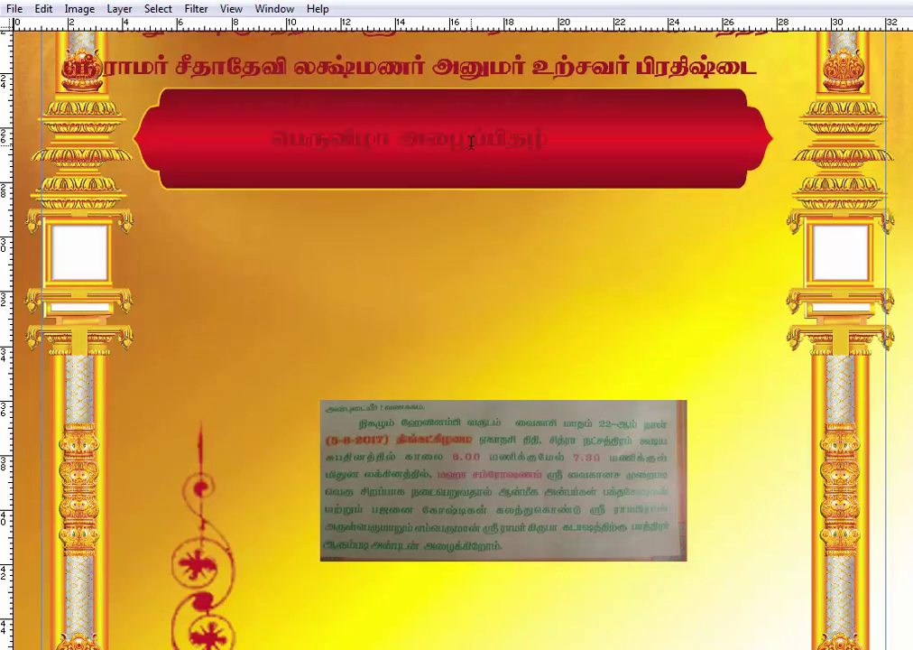
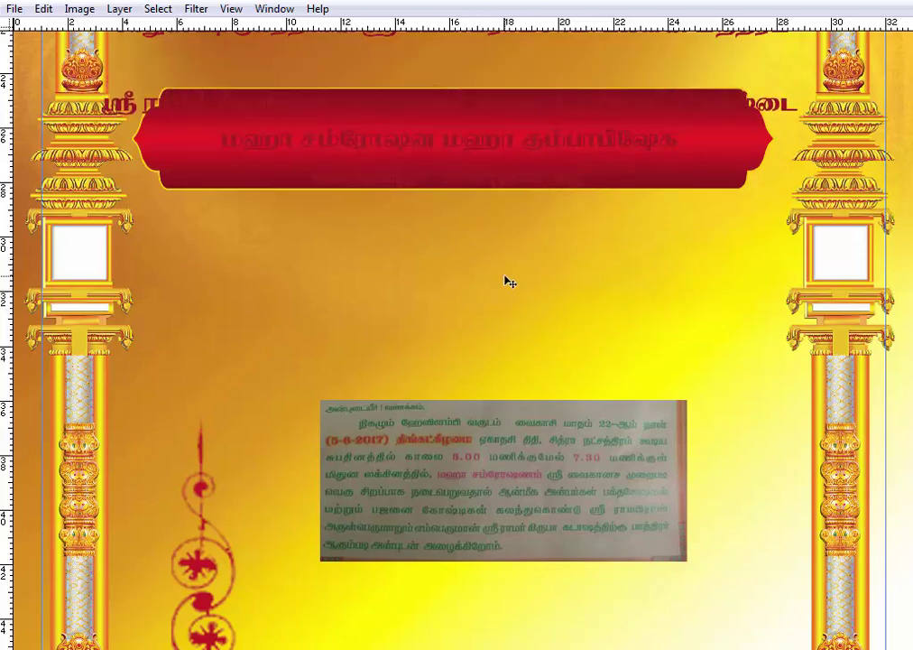
- Stretch the red title banner's top edge upward to make it taller
{"action": "scroll", "coordinate": [577, 214], "scroll_direction": "up", "scroll_amount": 3}
{"action": "left_click", "coordinate": [574, 214]}
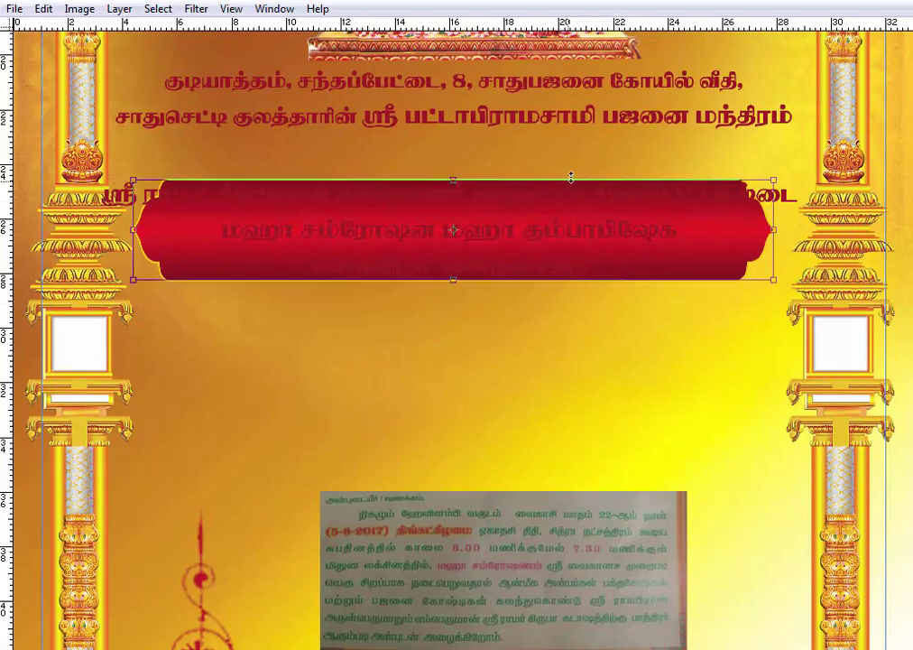
{"action": "left_click_drag", "start_coordinate": [571, 179], "coordinate": [576, 156]}
{"action": "key", "text": "Return"}
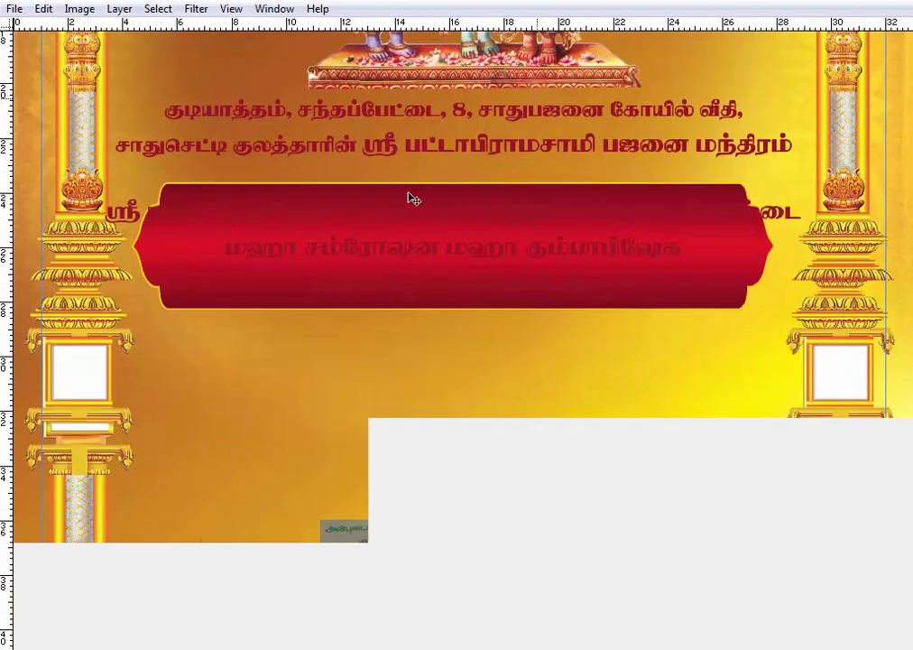
- Move the reference photo of the invitation text up and to the left
{"action": "scroll", "coordinate": [388, 316], "scroll_direction": "down", "scroll_amount": 3}
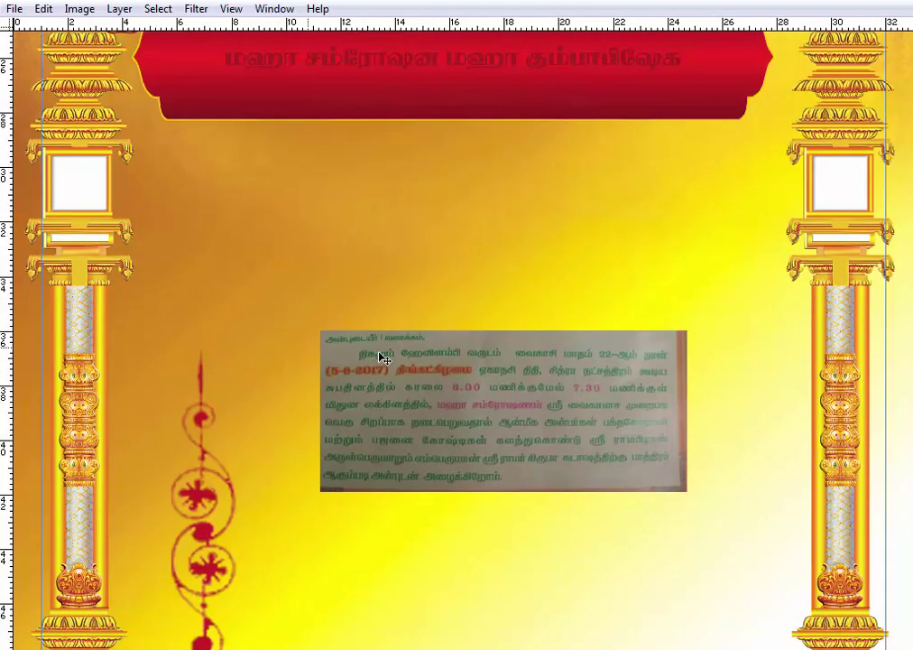
{"action": "left_click_drag", "start_coordinate": [423, 379], "coordinate": [390, 323]}
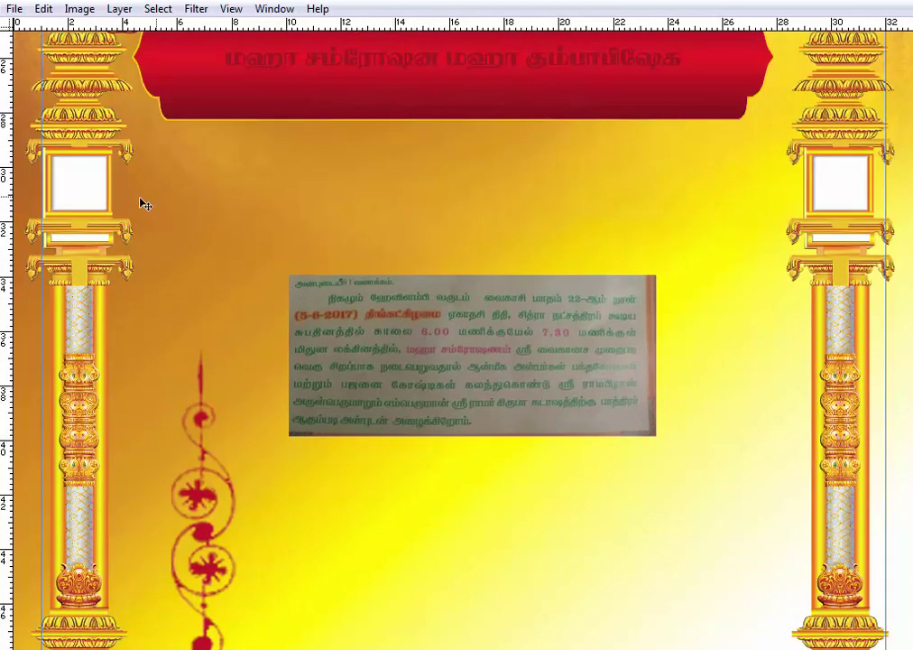
{"action": "key", "text": "Tab"}
- Draw a wide paragraph text box below the banner, spanning between the pillars
{"action": "left_click", "coordinate": [95, 341]}
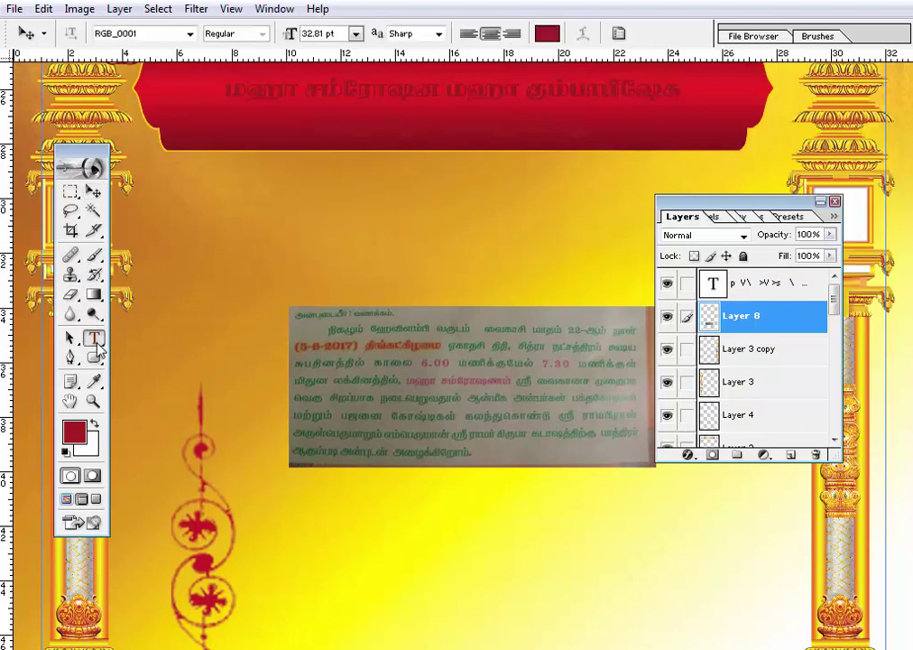
{"action": "key", "text": "Tab"}
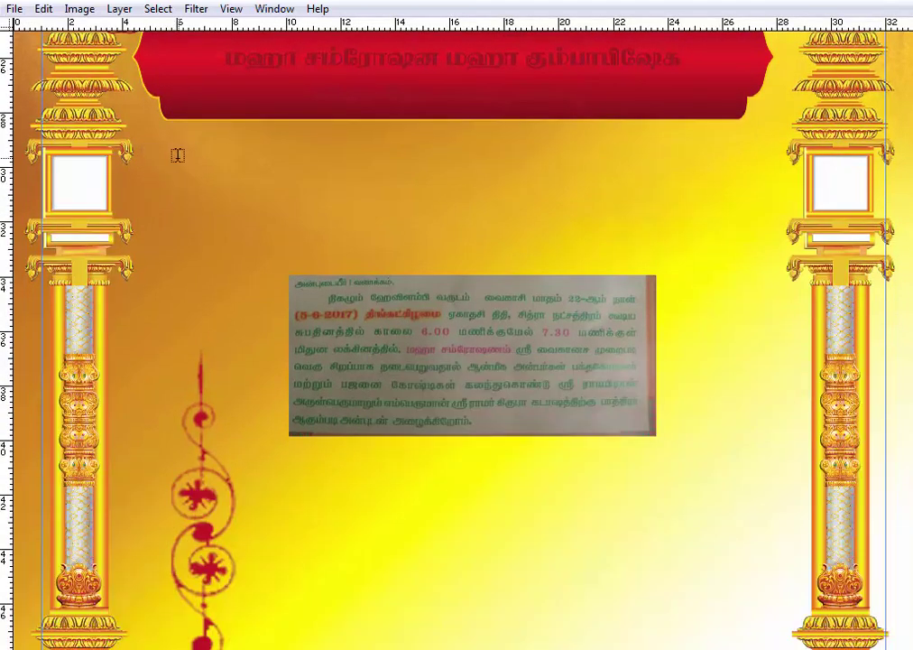
{"action": "left_click_drag", "start_coordinate": [142, 138], "coordinate": [452, 254]}
{"action": "left_click_drag", "start_coordinate": [521, 258], "coordinate": [773, 308]}
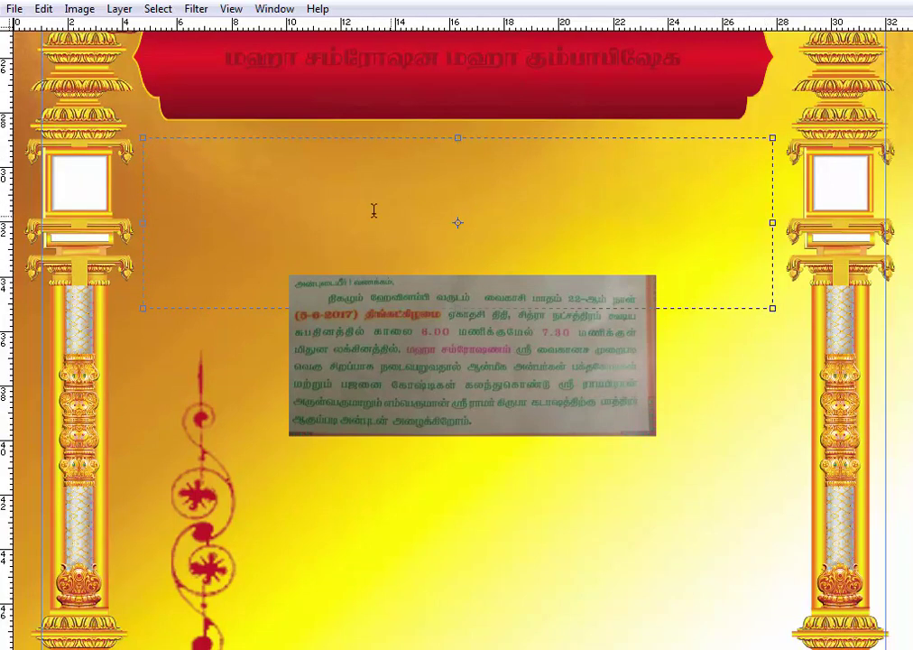
- Replace the placeholder with 'அன்படையீர்! வணக்கம்,' and 'நிகழும் ஹேவிளம்பி வருடம்' on two lines
{"action": "key", "text": "ctrl+v"}
{"action": "key", "text": "ctrl+a"}
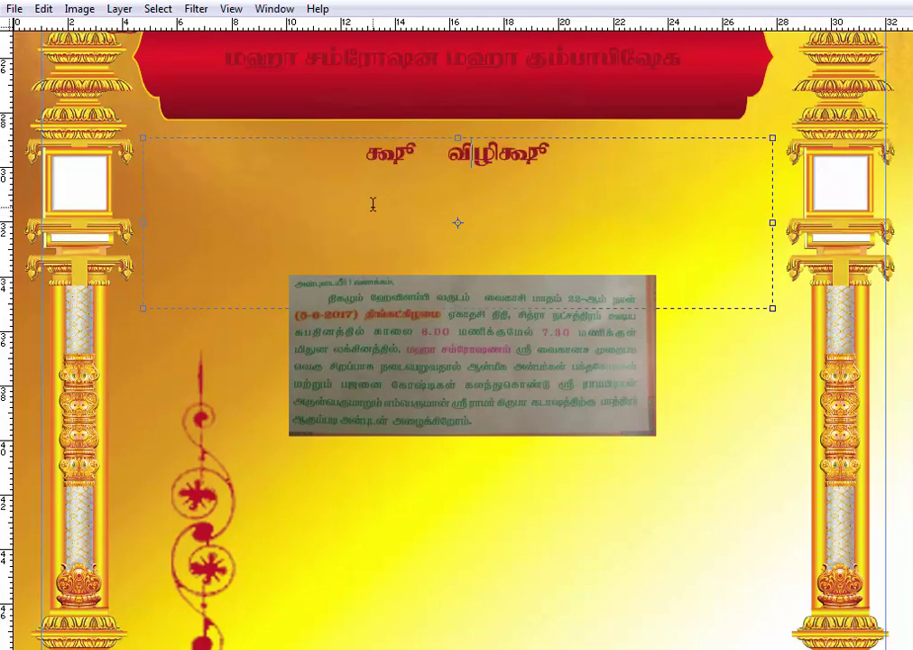
{"action": "type", "text": "அன்படையீர்"}
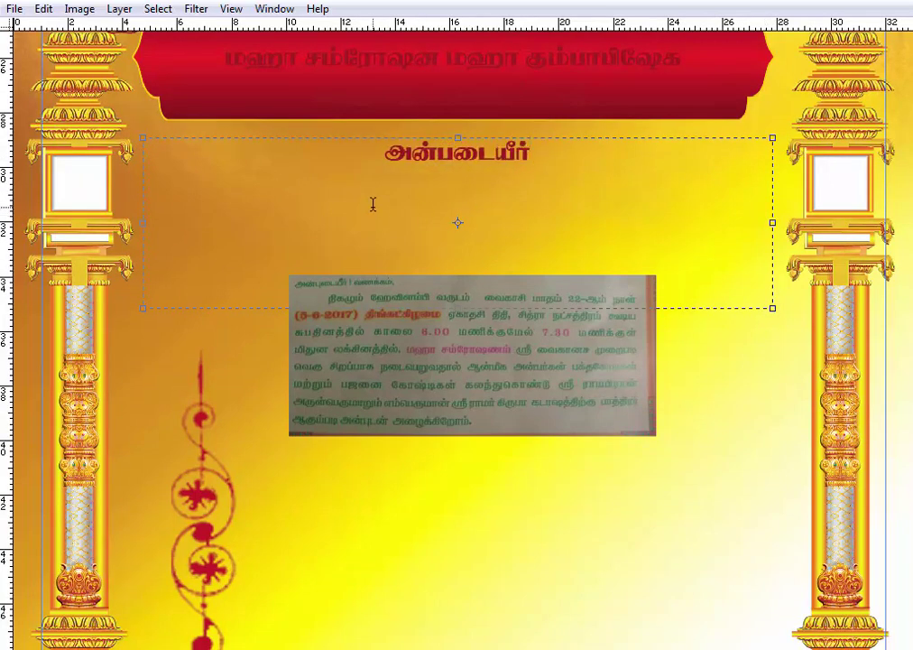
{"action": "type", "text": "! வண"}
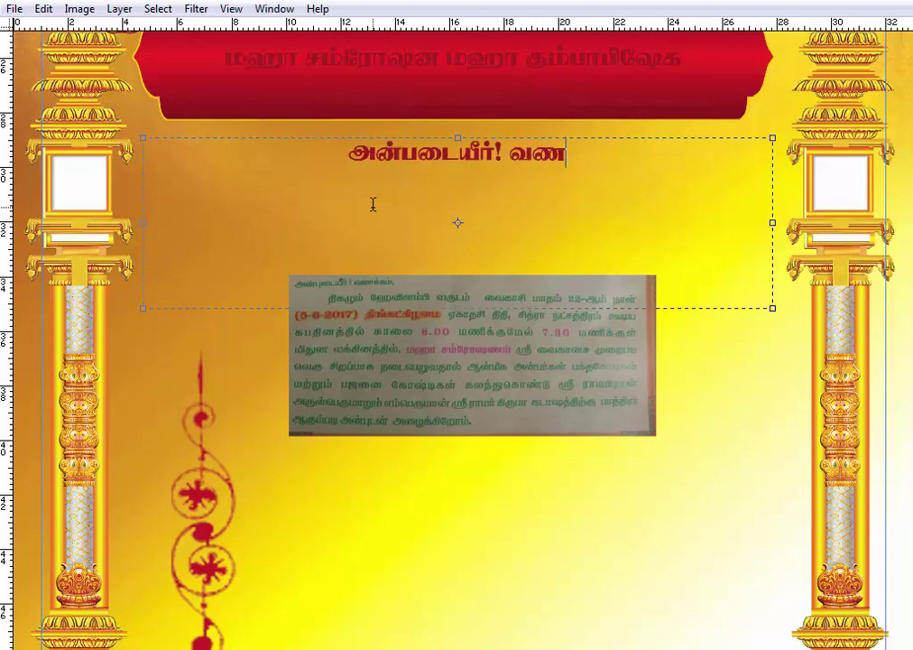
{"action": "type", "text": "க்கம்,"}
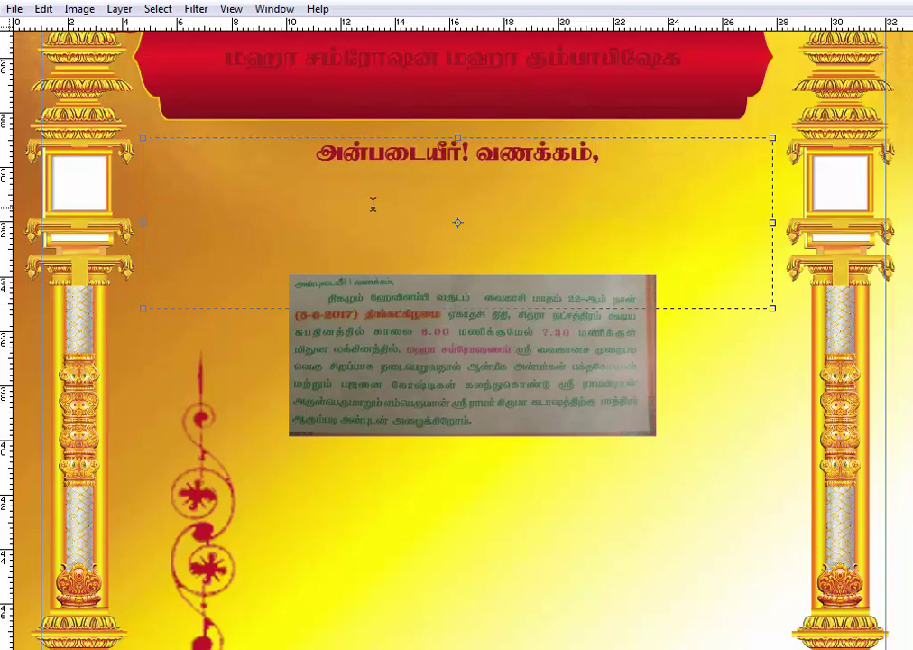
{"action": "key", "text": "Return"}
{"action": "type", "text": "நிகழும் தி"}
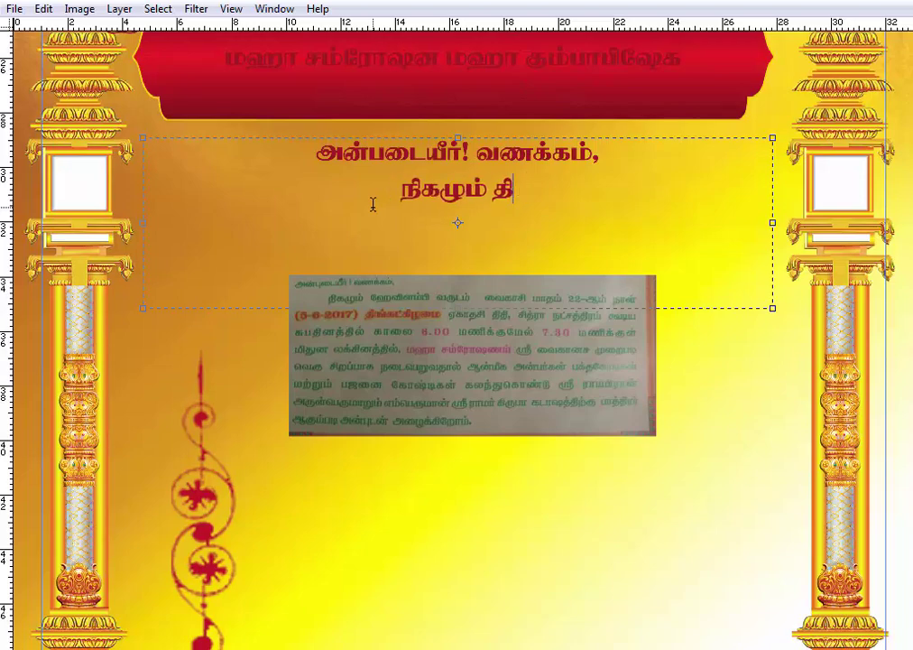
{"action": "key", "text": "BackSpace"}
{"action": "key", "text": "BackSpace"}
{"action": "type", "text": "ேஹவிளம்பி வ "}
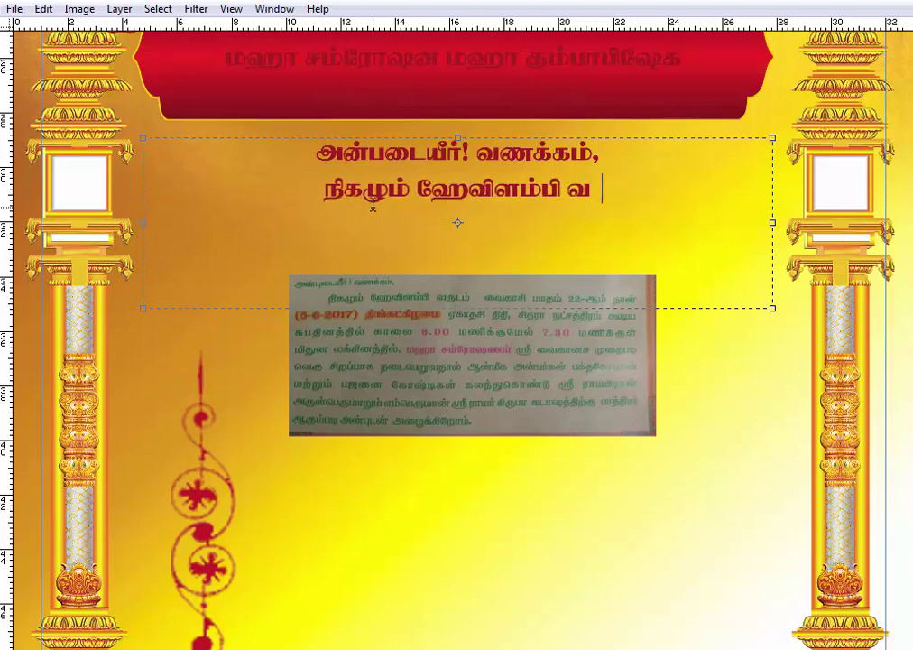
{"action": "type", "text": "ருடம்"}
{"action": "key", "text": "ctrl+a"}
- Format both greeting lines as RGB_0002, left-aligned, 18.81 pt with Auto leading
{"action": "key", "text": "ctrl+t"}
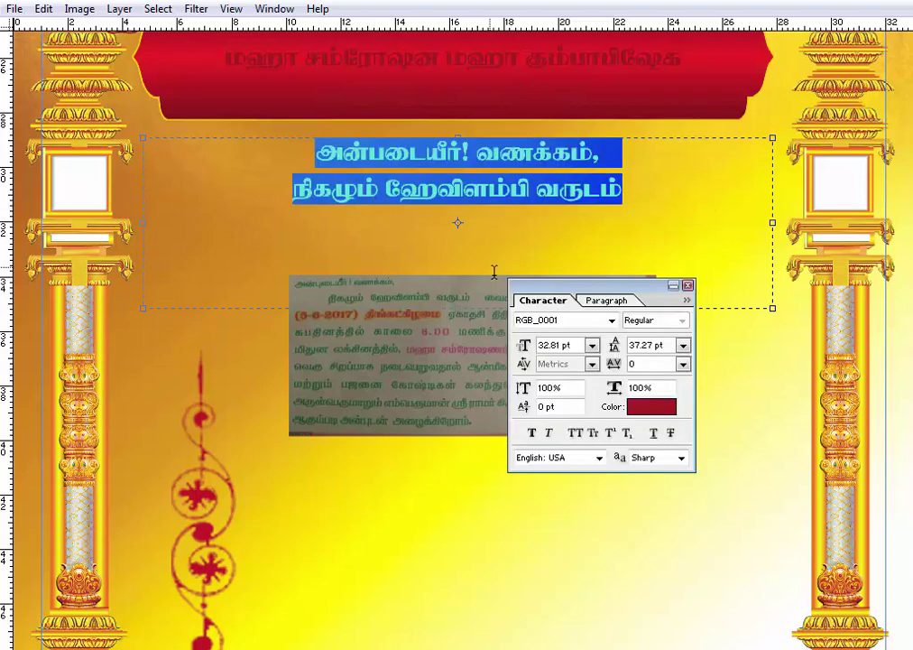
{"action": "left_click", "coordinate": [541, 319]}
{"action": "left_click", "coordinate": [538, 346]}
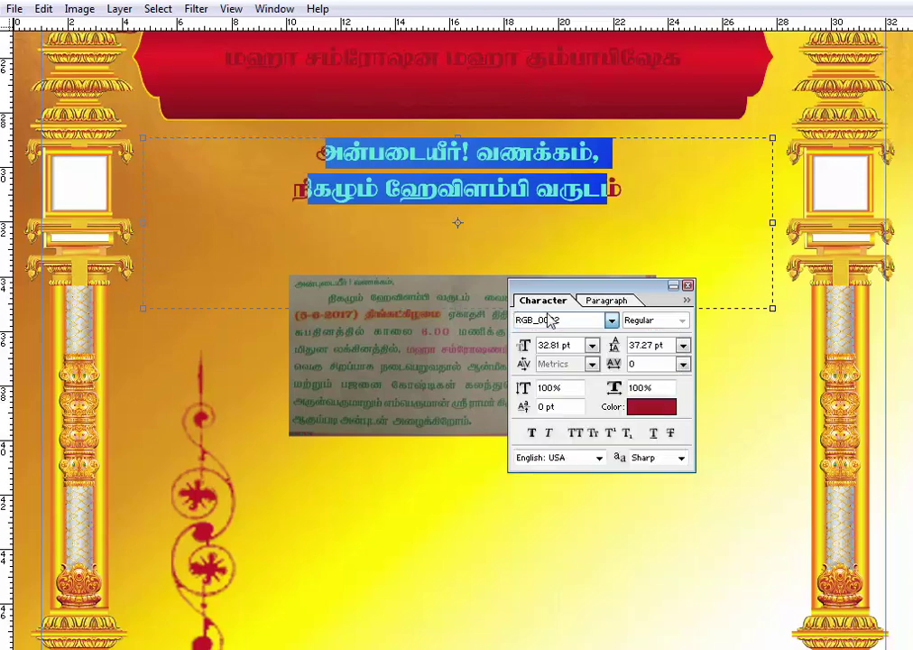
{"action": "key", "text": "ctrl+shift+l"}
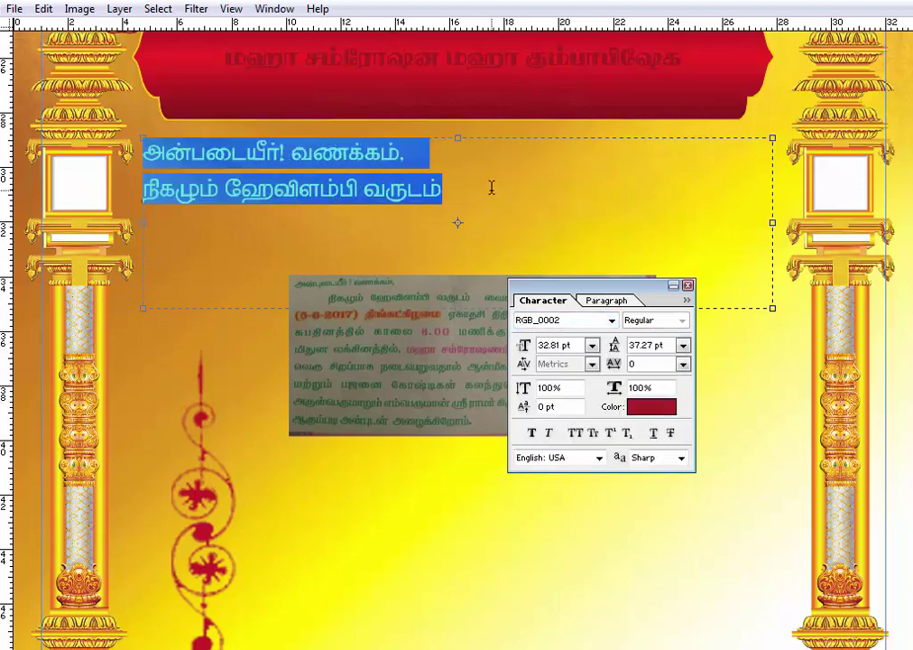
{"action": "key", "text": "ctrl+shift+comma"}
{"action": "key", "text": "ctrl+shift+comma"}
{"action": "key", "text": "ctrl+shift+comma"}
{"action": "key", "text": "ctrl+shift+comma"}
{"action": "key", "text": "ctrl+shift+comma"}
{"action": "key", "text": "ctrl+shift+comma"}
{"action": "key", "text": "ctrl+shift+comma"}
{"action": "key", "text": "ctrl+shift+comma"}
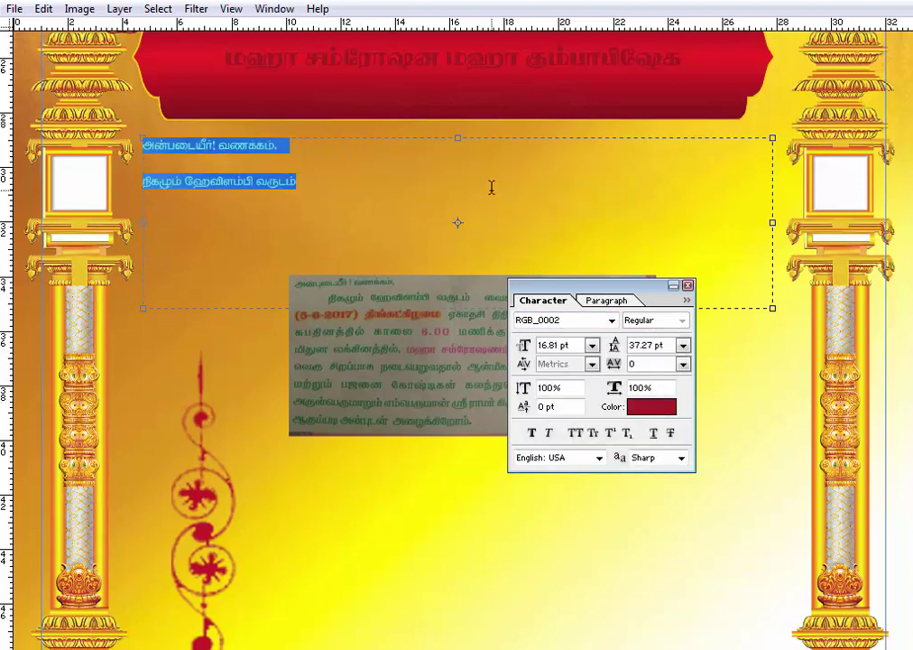
{"action": "key", "text": "ctrl+shift+comma"}
{"action": "key", "text": "ctrl+shift+period"}
{"action": "key", "text": "ctrl+shift+alt+a"}
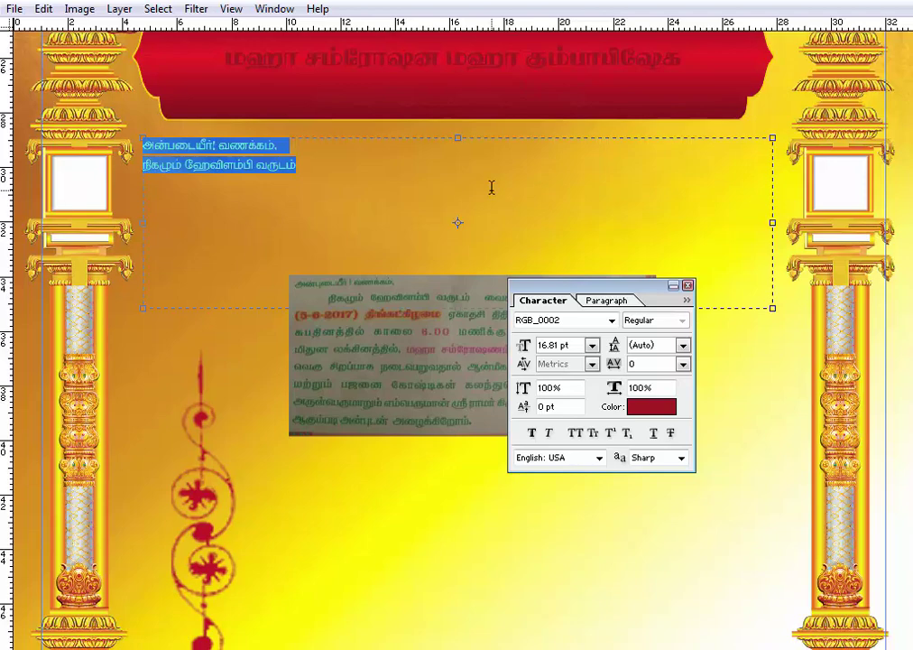
{"action": "key", "text": "ctrl+shift+period"}
{"action": "left_click", "coordinate": [492, 187]}
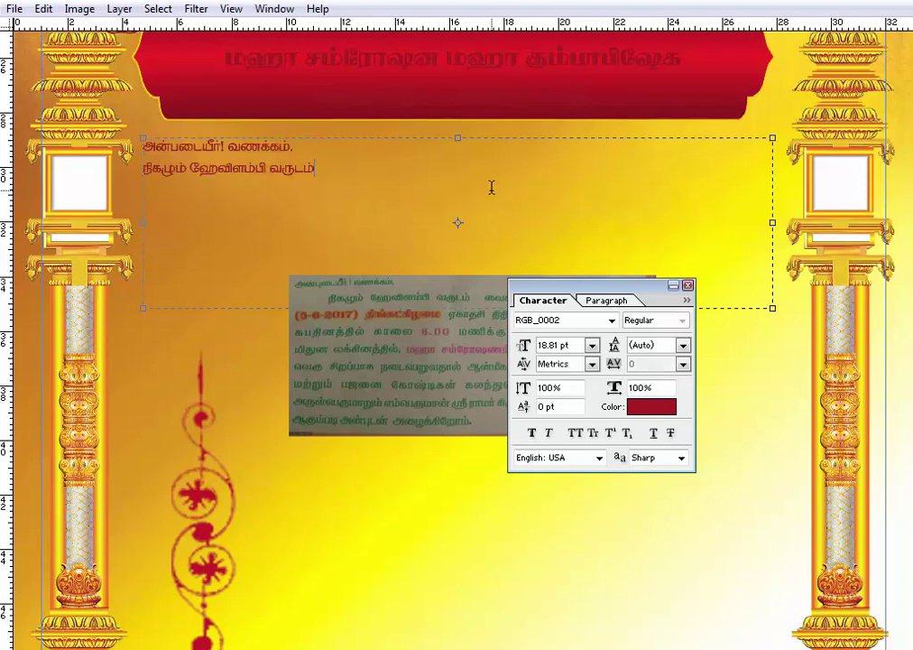
- Type the date line: 22-ஆம் நாள் (05-06-2017) திங்கட்கிழமை, ஏகாதசி திதி, சித்ரா நட்சத்திரம்
{"action": "key", "text": "ctrl+t"}
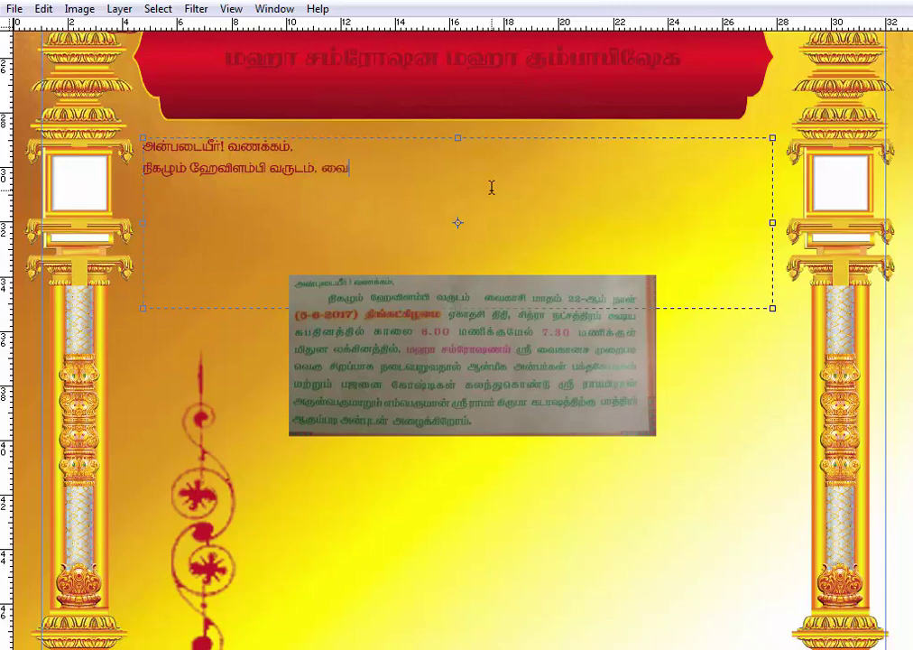
{"action": "key", "text": "ctrl+plus"}
{"action": "key", "text": "ctrl+plus"}
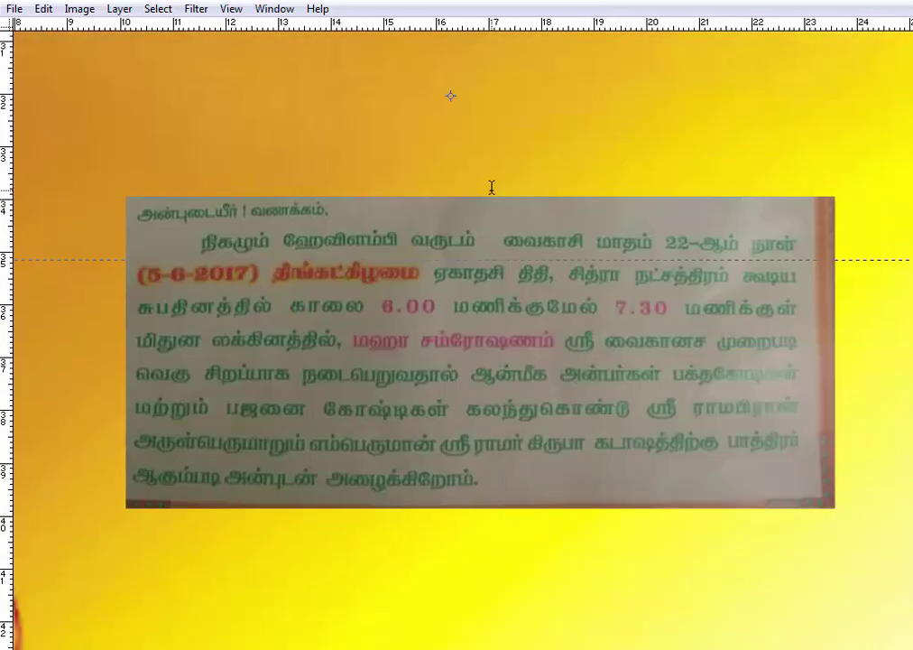
{"action": "key", "text": "ctrl+minus"}
{"action": "type", "text": "நிகழும் ஹேவிளம்பி வருடம். வைகாசி ம"}
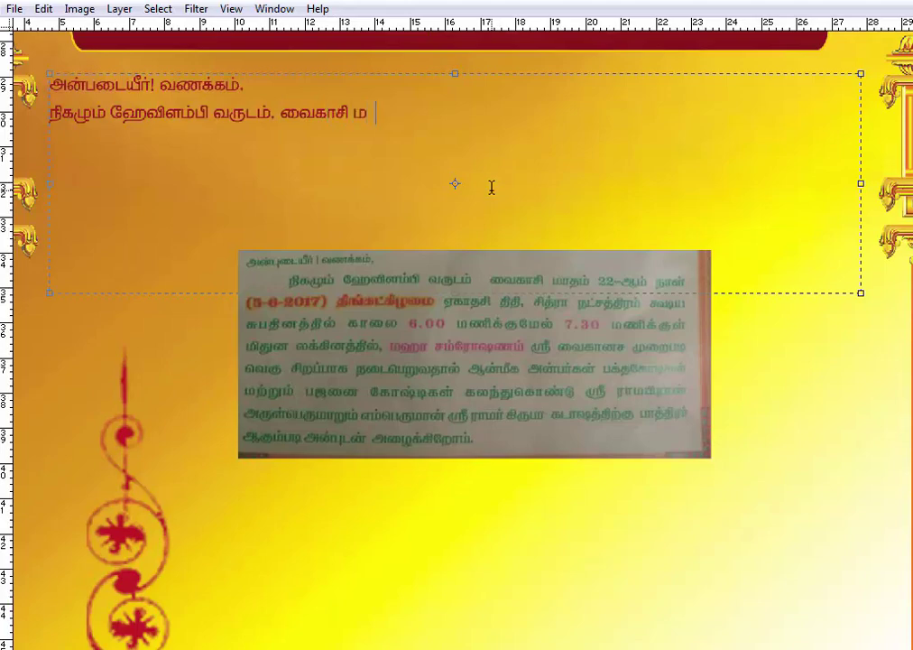
{"action": "type", "text": "ாதம், "}
{"action": "type", "text": "22-ஆம்"}
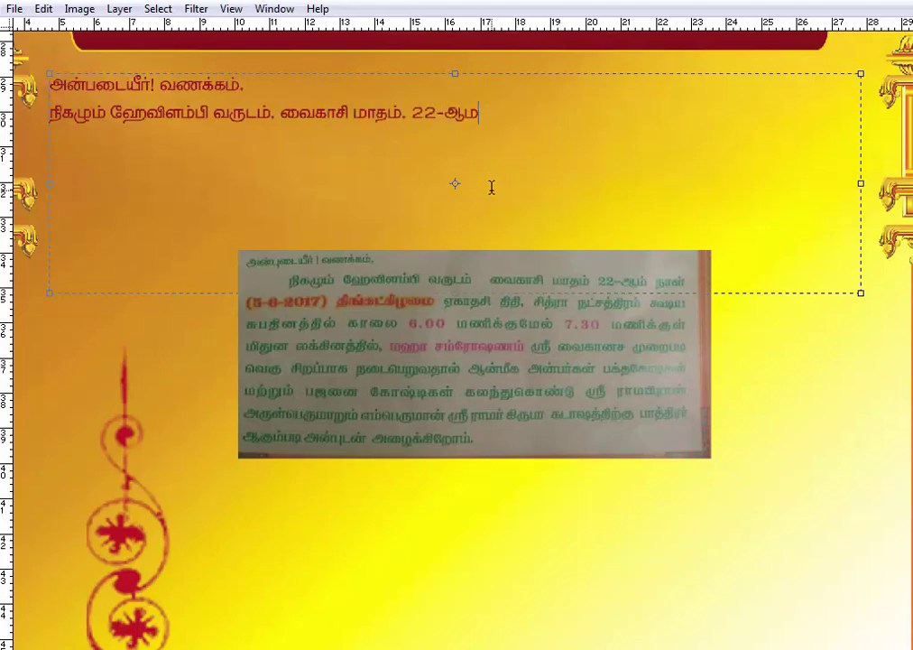
{"action": "type", "text": " நாள் (0"}
{"action": "type", "text": "5-06-2"}
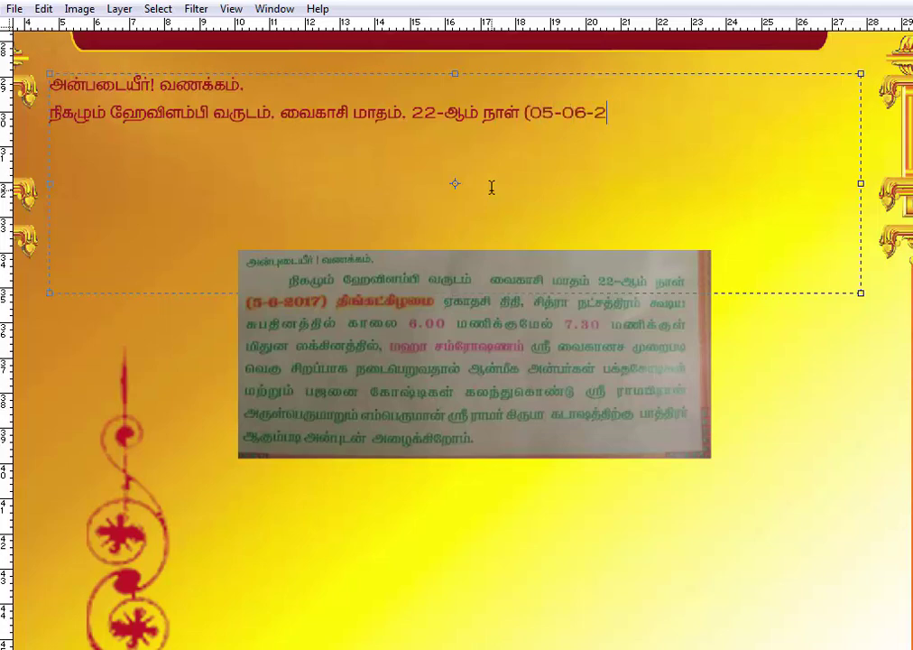
{"action": "type", "text": "017) திங்"}
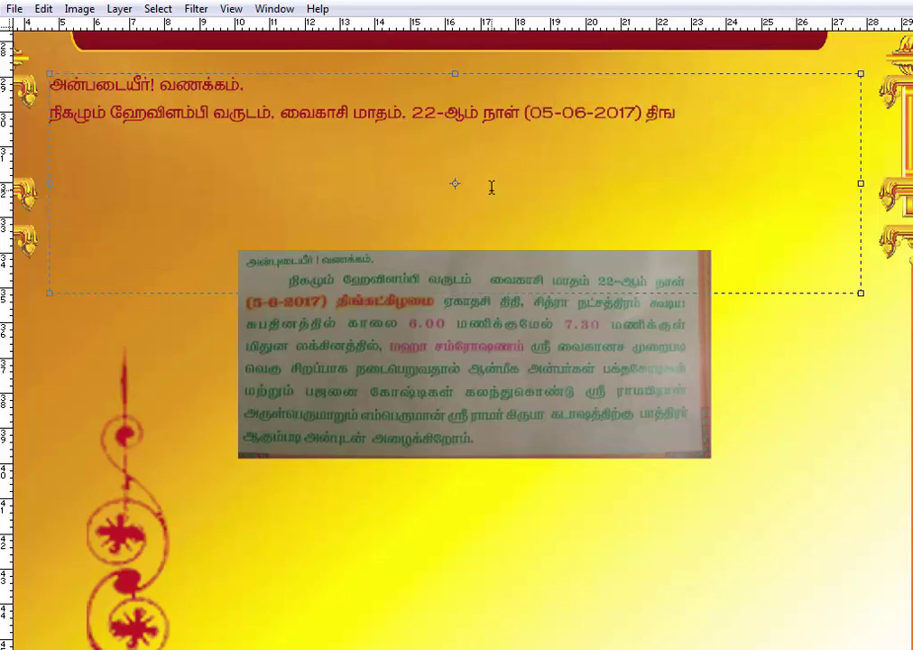
{"action": "type", "text": "கட்கிழமை"}
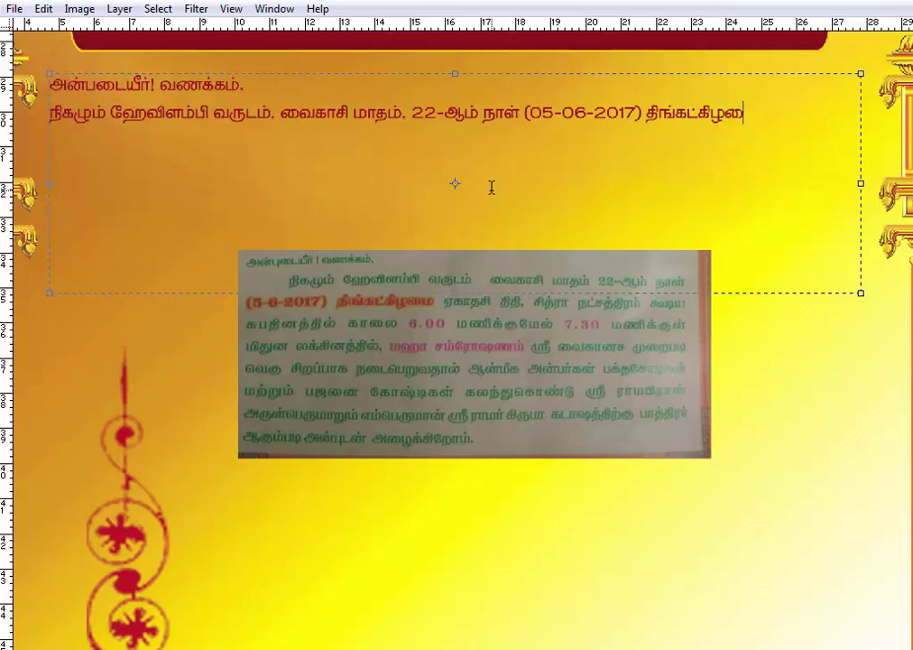
{"action": "type", "text": " ஏகாதசி தி"}
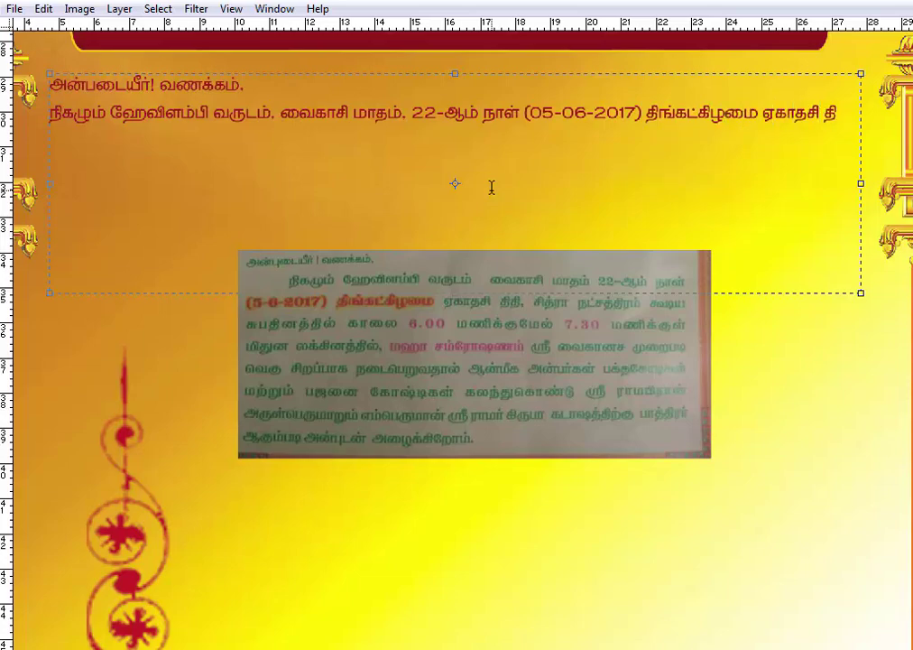
{"action": "type", "text": "தி, சித்ரா "}
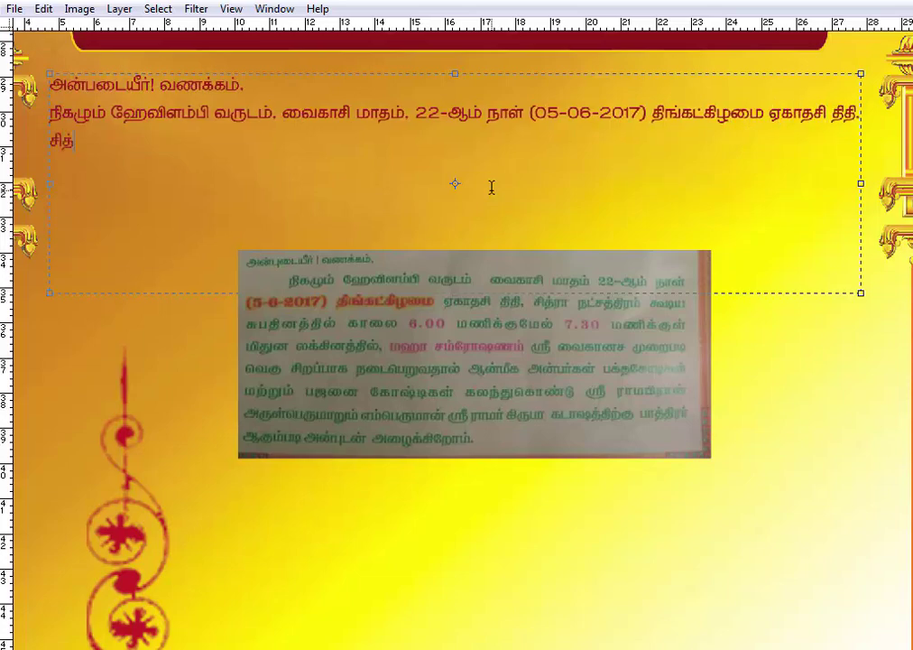
{"action": "type", "text": "நட்சத்திரம் "}
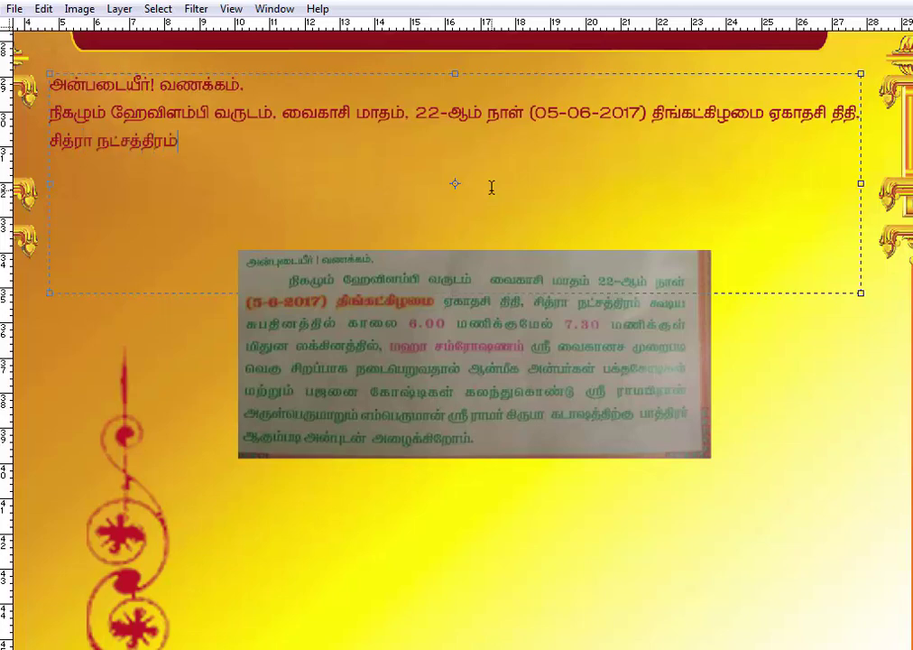
{"action": "type", "text": "கூடிய மி"}
{"action": "type", "text": "துன"}
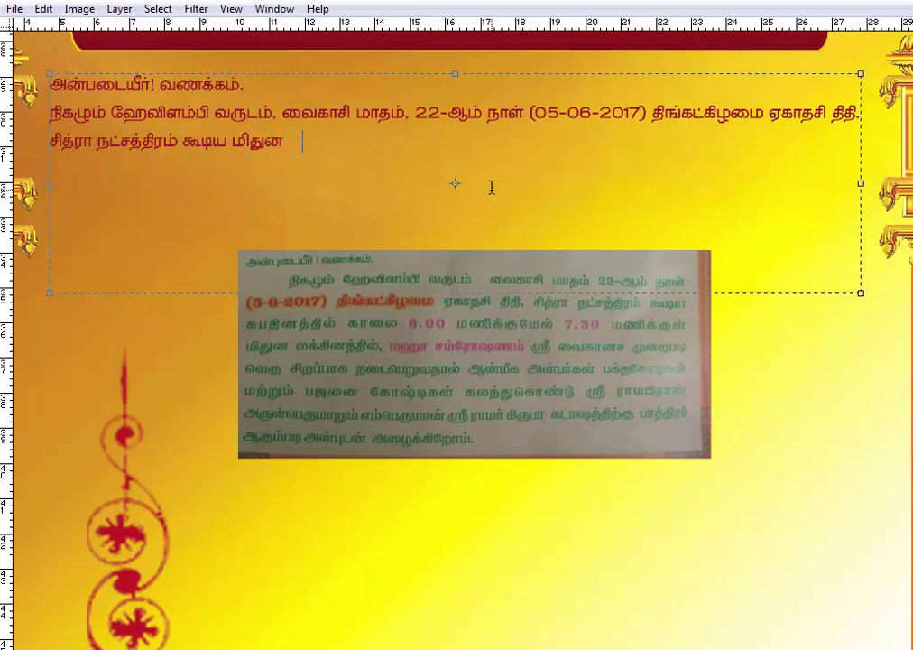
{"action": "key", "text": "shift+Left"}
{"action": "key", "text": "shift+Left"}
{"action": "key", "text": "shift+Left"}
{"action": "key", "text": "shift+Left"}
{"action": "key", "text": "shift+Left"}
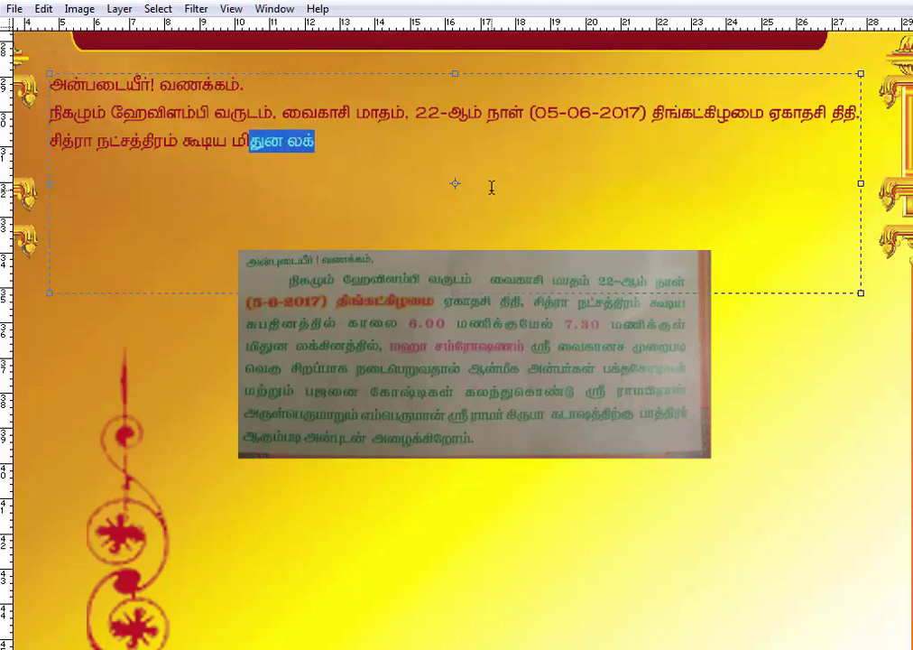
{"action": "key", "text": "shift+Left"}
- Type the remaining paragraph lines through the closing invitation, correcting typos along the way
{"action": "type", "text": "சுபதினத"}
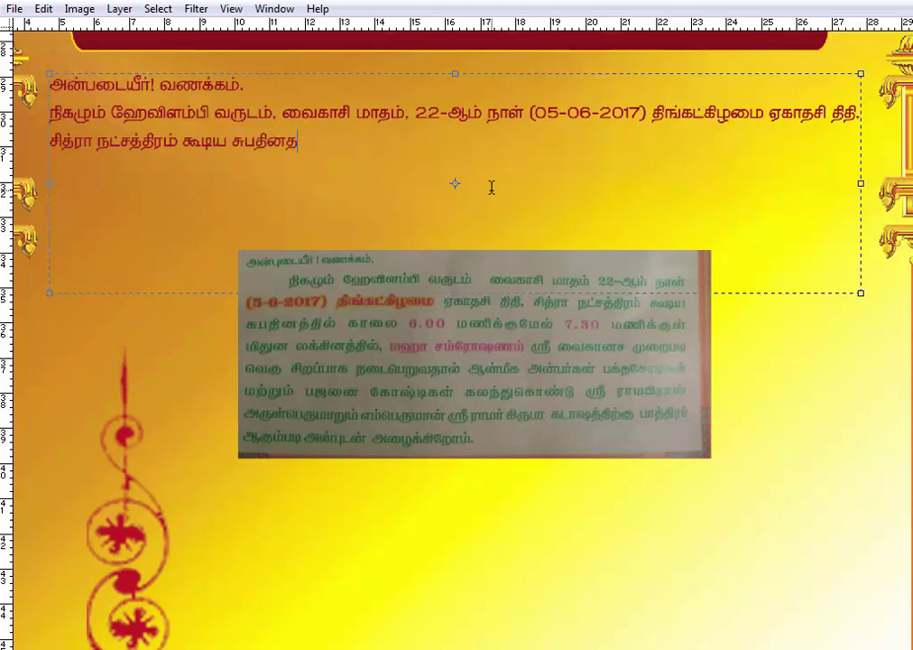
{"action": "type", "text": "காலை"}
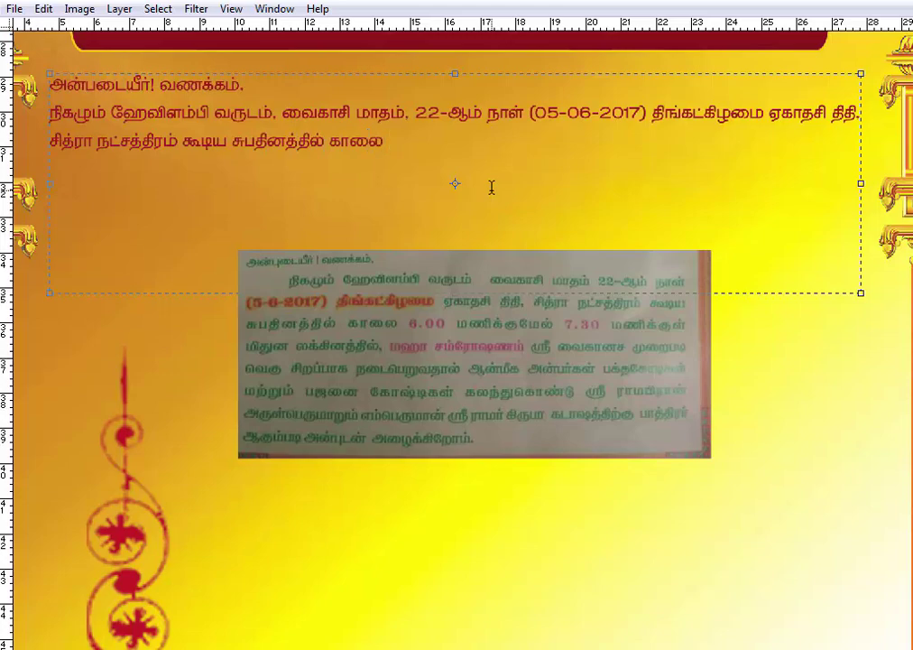
{"action": "type", "text": " மணி"}
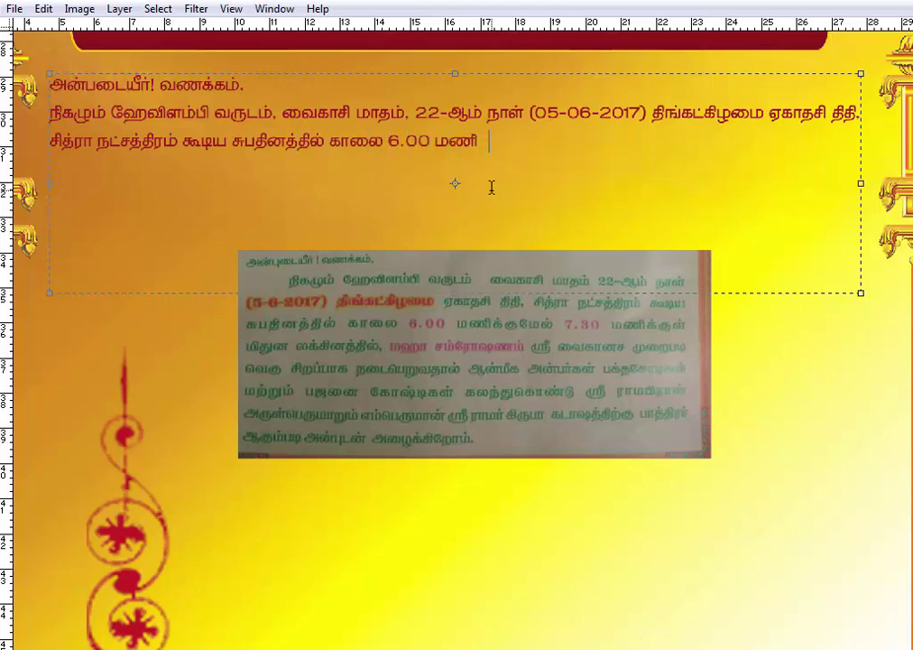
{"action": "type", "text": "க்குமேல் 7.3"}
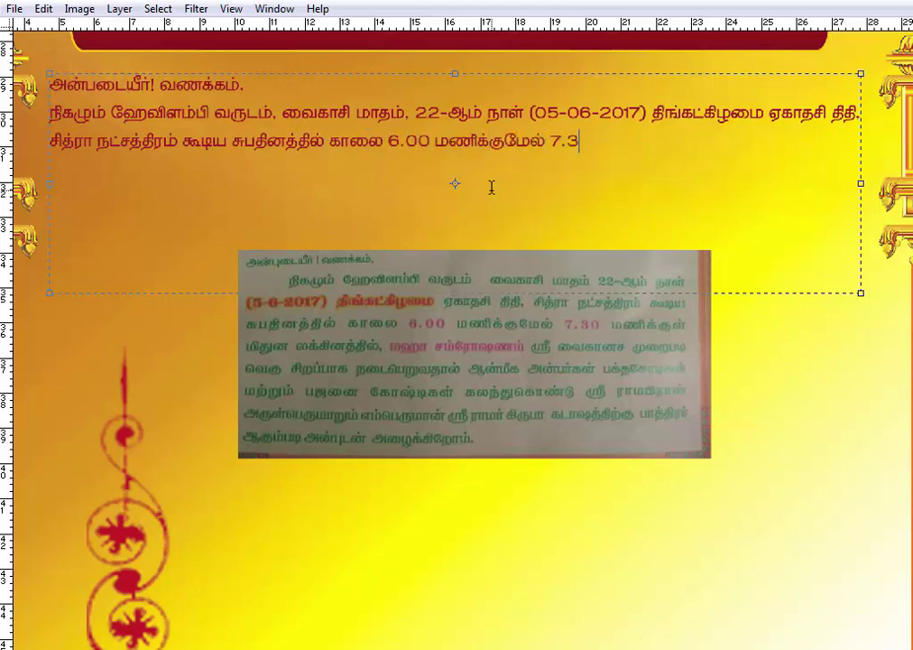
{"action": "type", "text": "மணிக்குள்"}
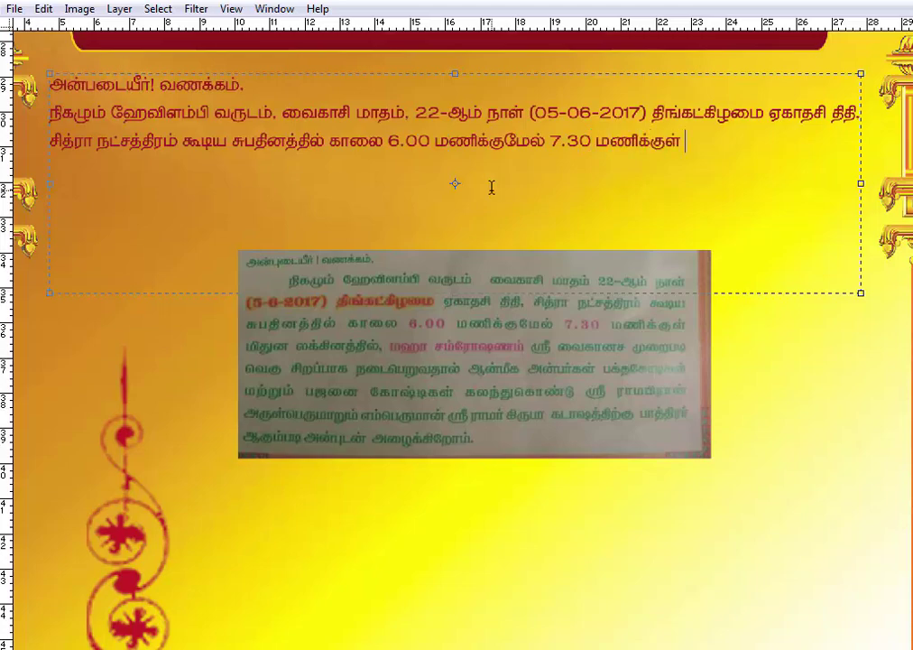
{"action": "type", "text": "ிதுன லக்க"}
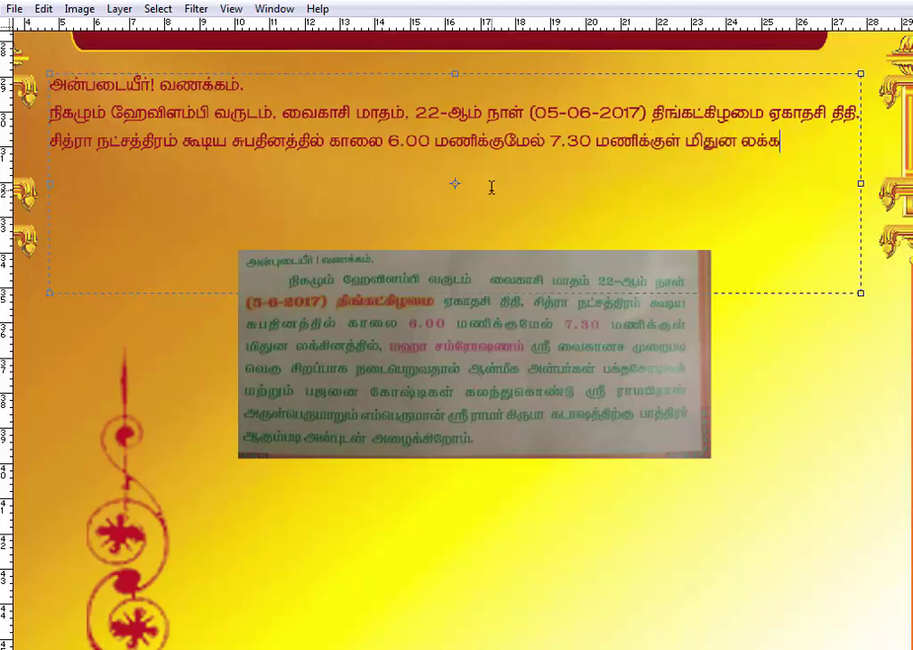
{"action": "type", "text": "ினத்தில். மஹா சம"}
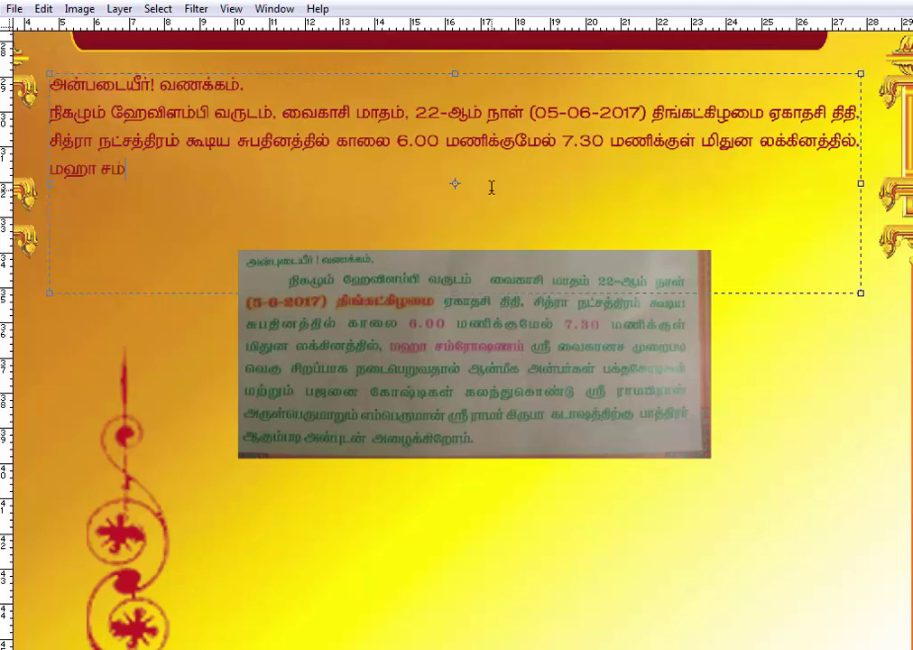
{"action": "type", "text": "்ரே"}
{"action": "type", "text": "ணம்"}
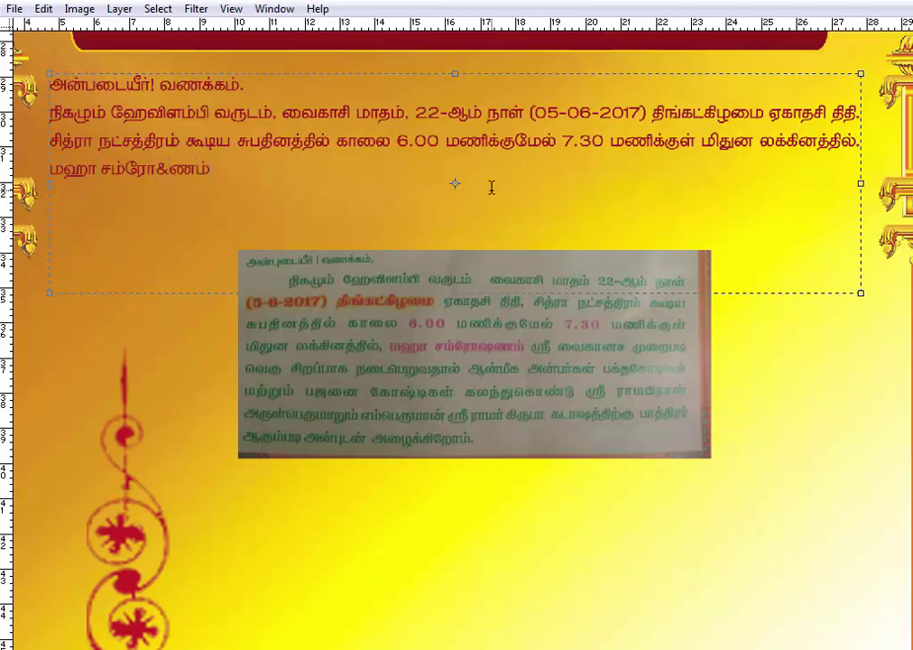
{"action": "type", "text": "ஸ்ரீ வைக "}
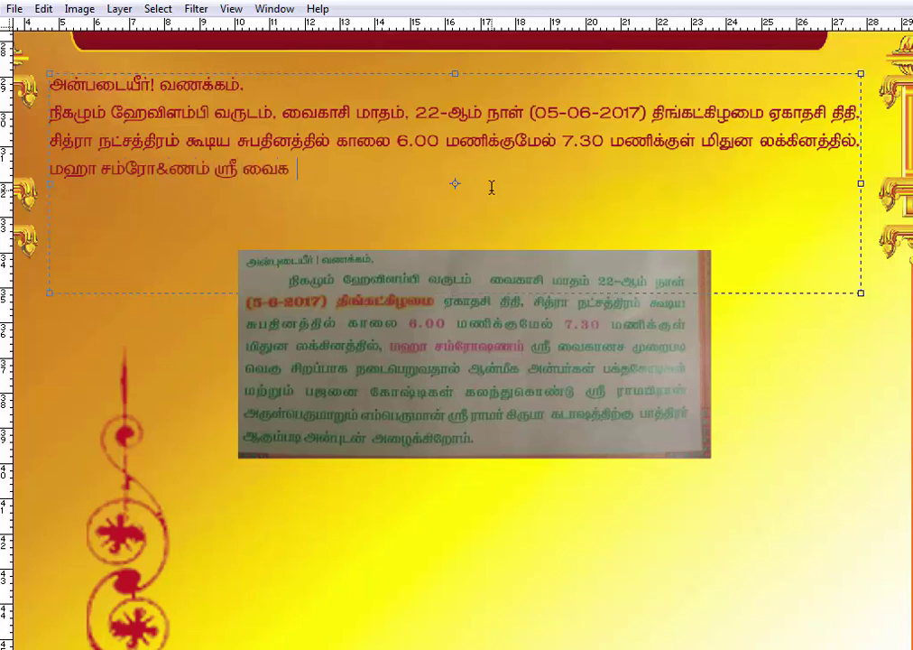
{"action": "type", "text": "னச முறைபடி"}
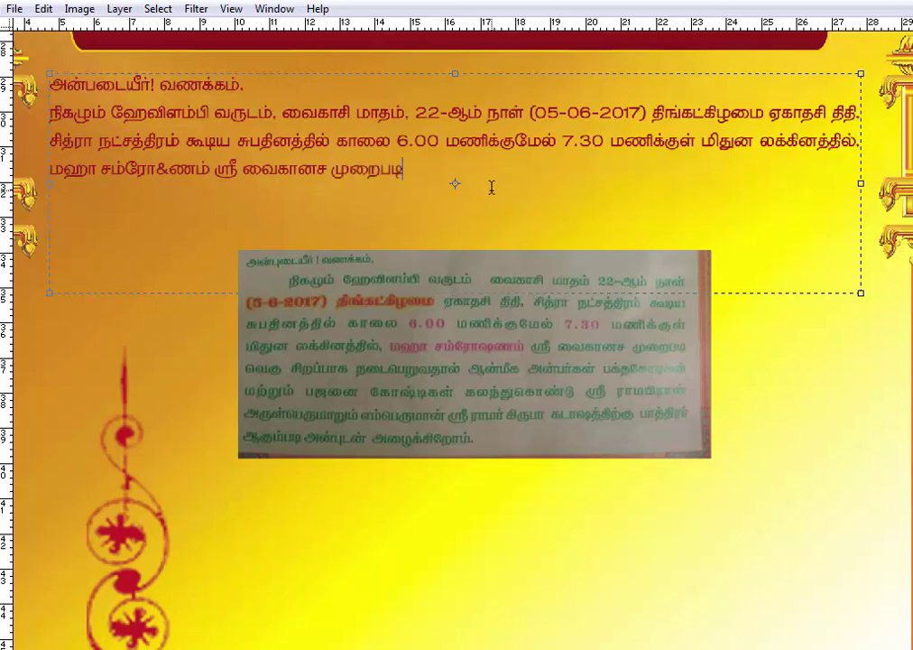
{"action": "type", "text": " வெ"}
{"action": "type", "text": " சிறப்பாக நடைெ"}
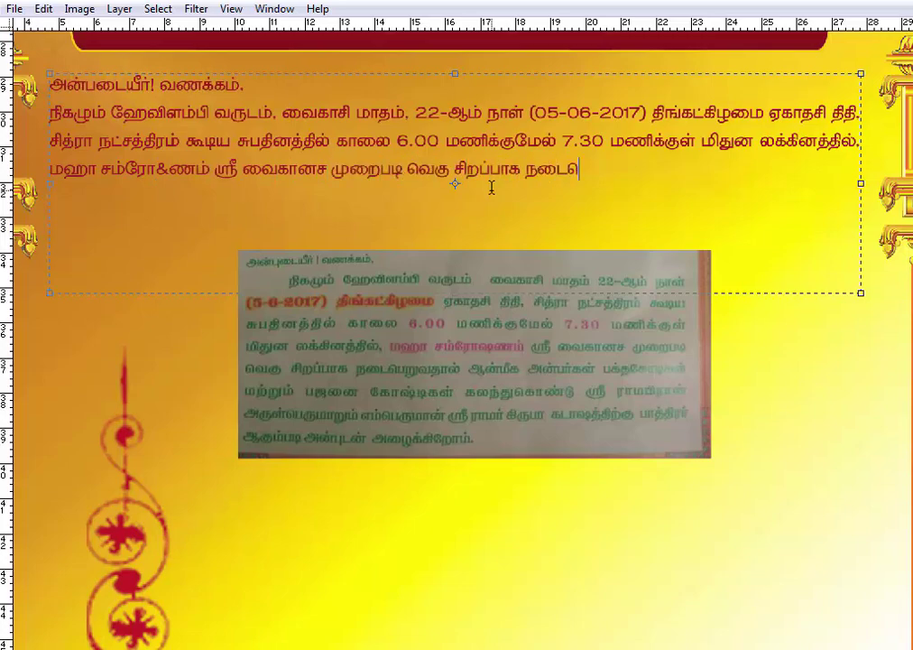
{"action": "type", "text": "பெறுவதால் ஆ "}
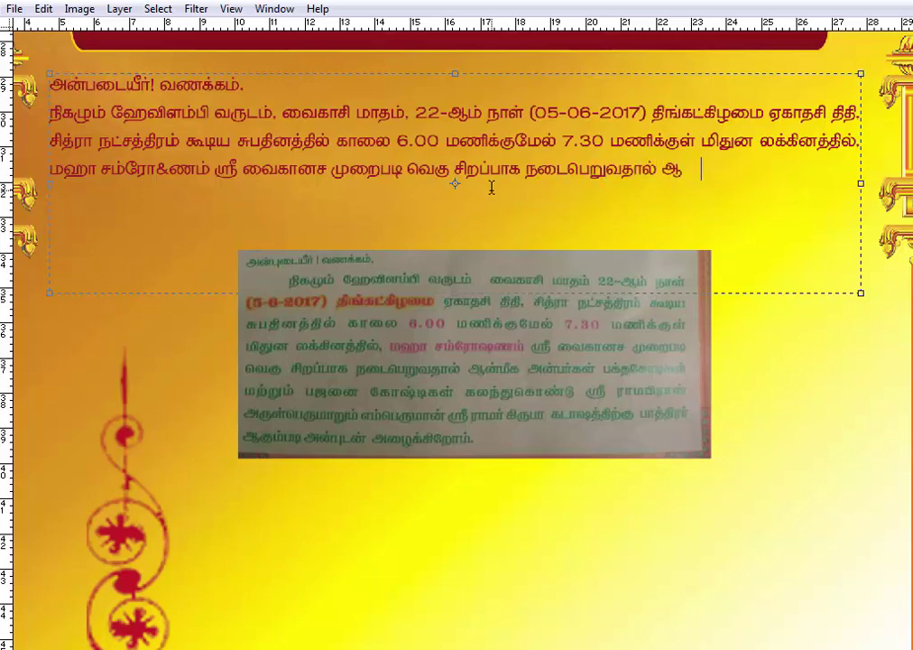
{"action": "type", "text": "ீக அன்பர்கள் "}
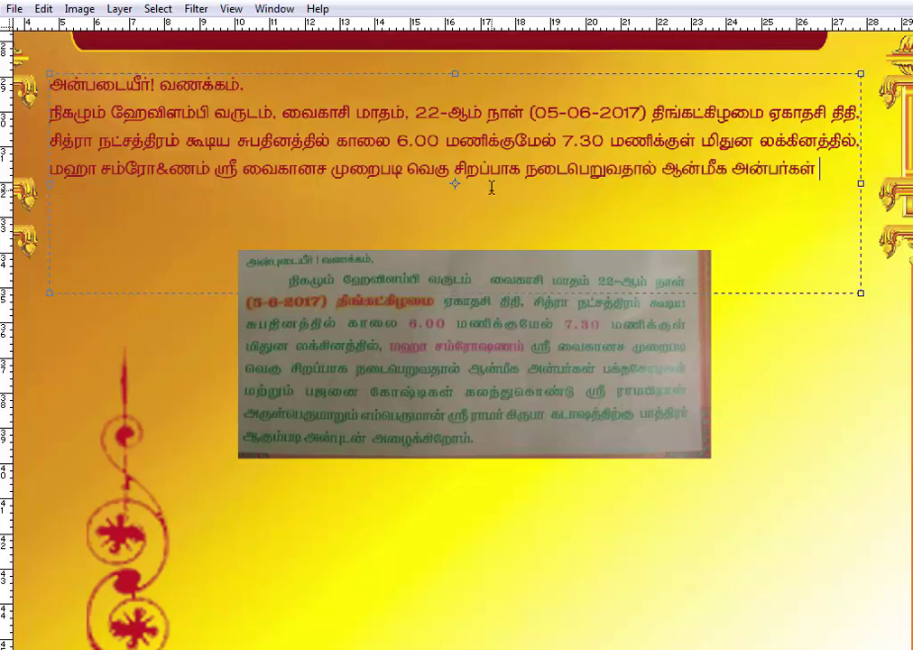
{"action": "type", "text": "தகோடிகள"}
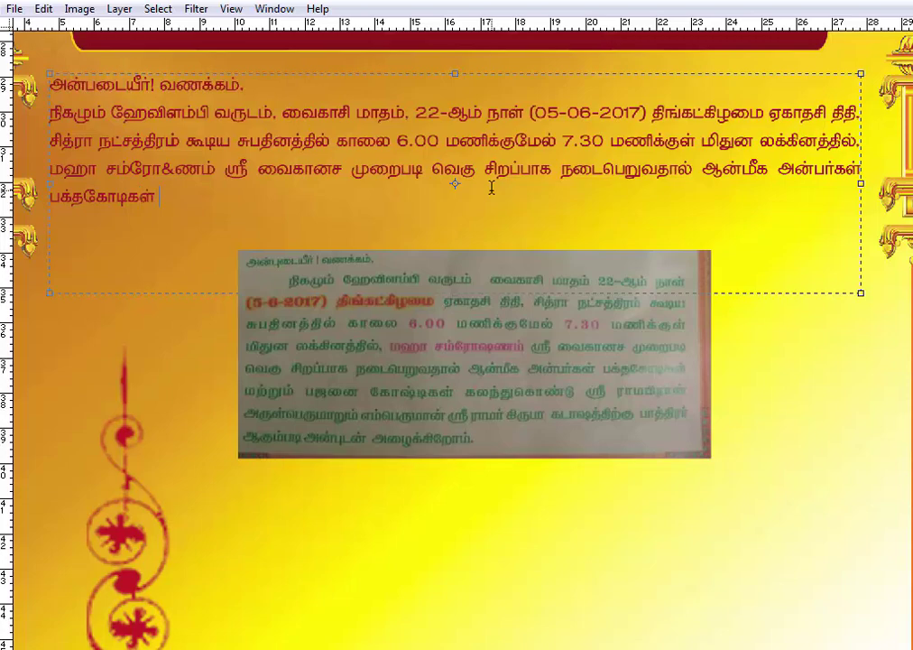
{"action": "type", "text": "்றும்"}
{"action": "type", "text": "ஜனை"}
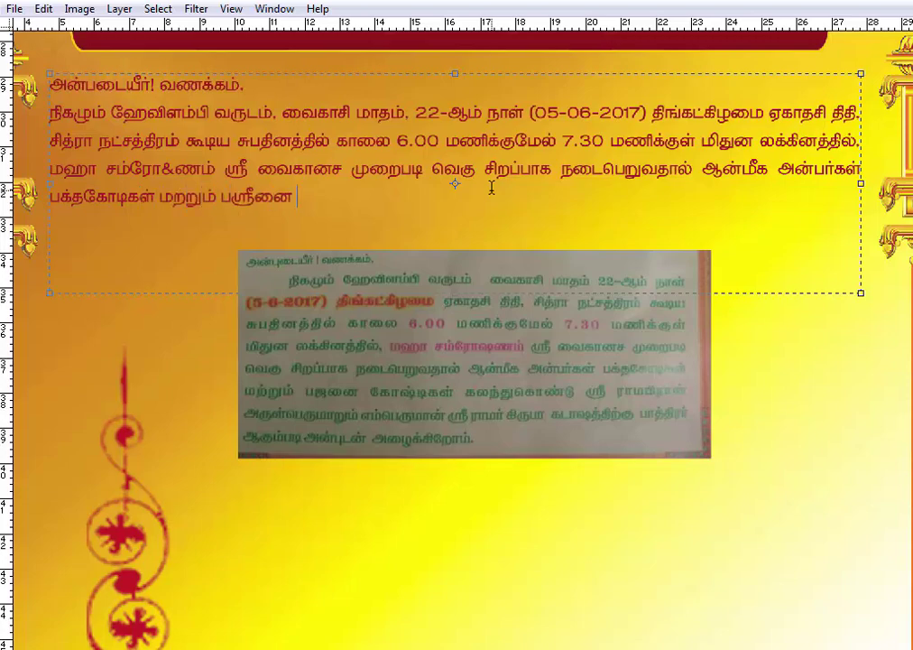
{"action": "type", "text": " கோஷ்ட"}
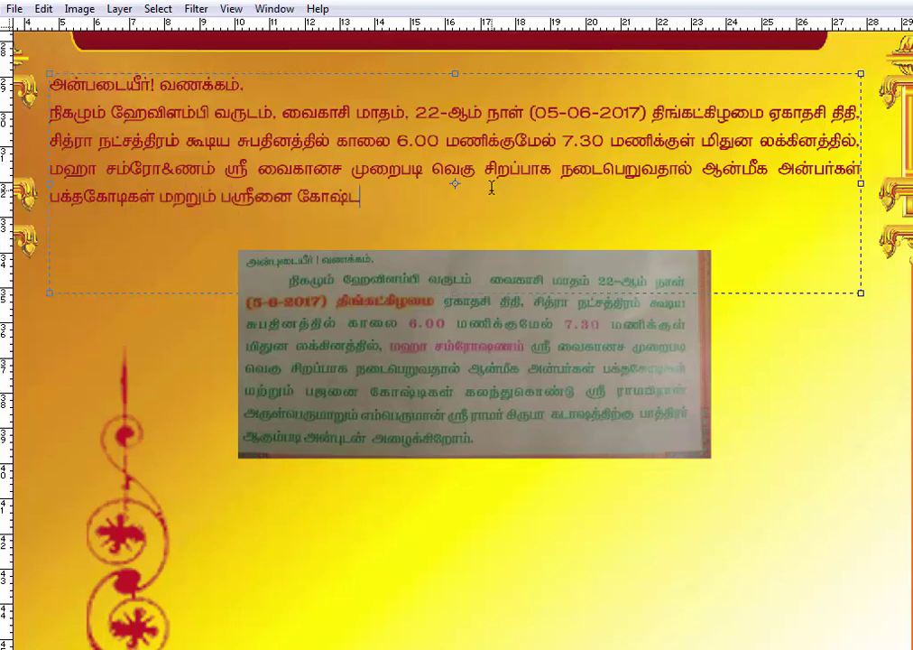
{"action": "type", "text": "ிகள"}
{"action": "type", "text": " கலந்துகொண்டு "}
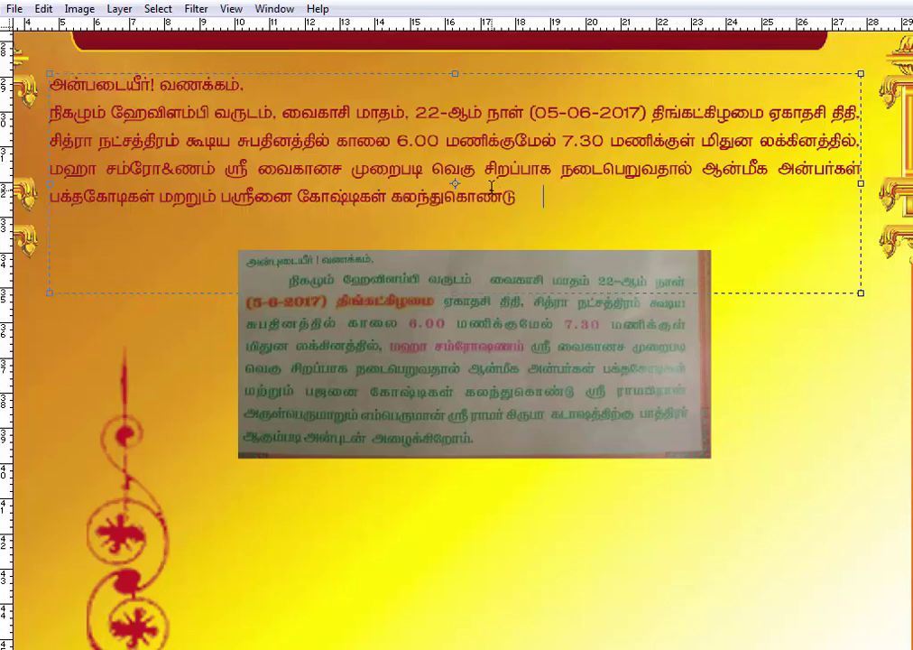
{"action": "type", "text": "ஸ்ரீ ராமபிரான் அரு "}
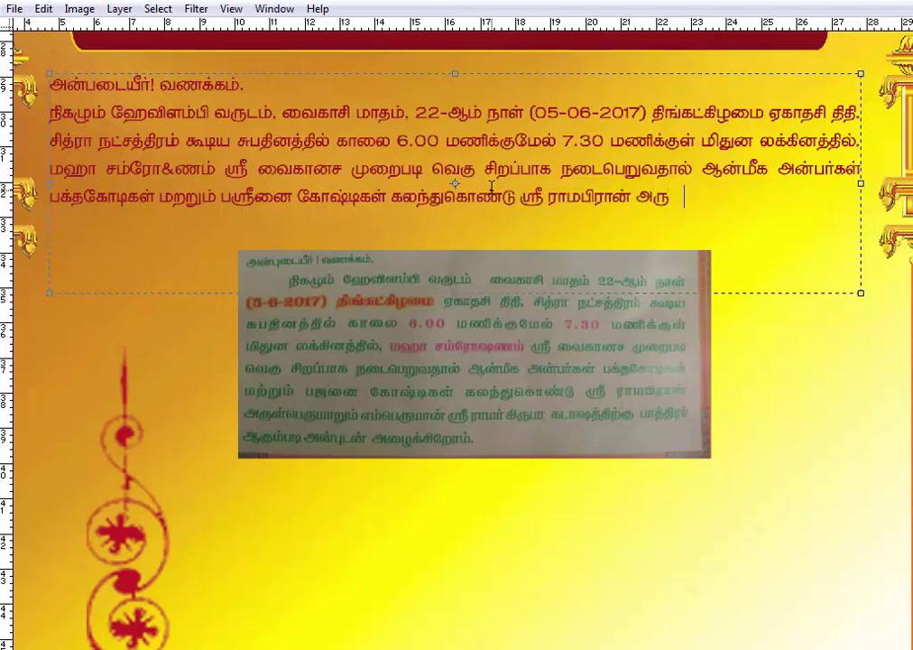
{"action": "type", "text": "ள்பெ"}
{"action": "key", "text": "BackSpace"}
{"action": "key", "text": "BackSpace"}
{"action": "type", "text": "றுமா"}
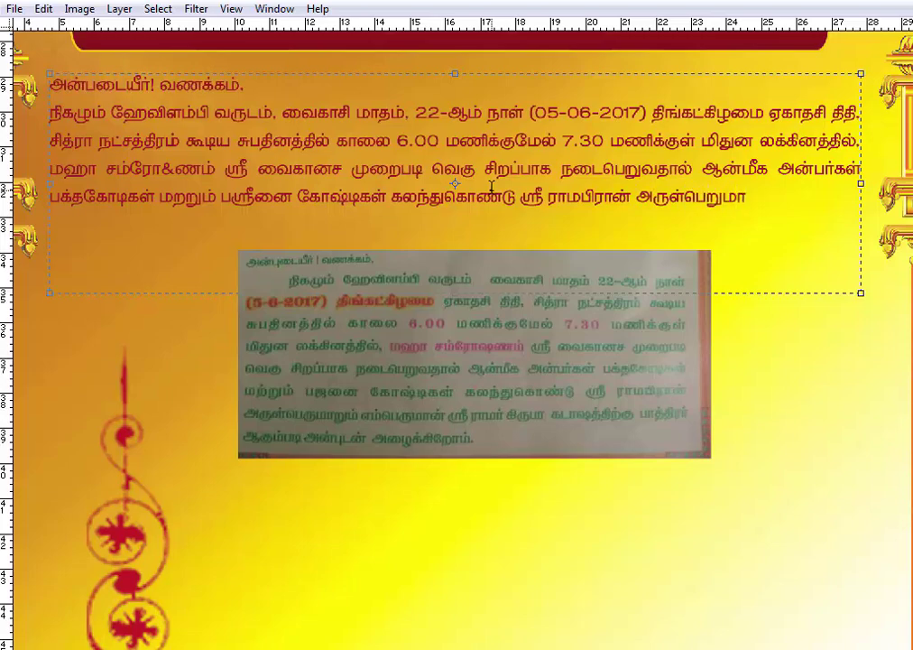
{"action": "type", "text": "று அன்"}
{"action": "key", "text": "BackSpace"}
{"action": "key", "text": "BackSpace"}
{"action": "key", "text": "BackSpace"}
{"action": "key", "text": "BackSpace"}
{"action": "key", "text": "BackSpace"}
{"action": "type", "text": "றும் எம்பெ"}
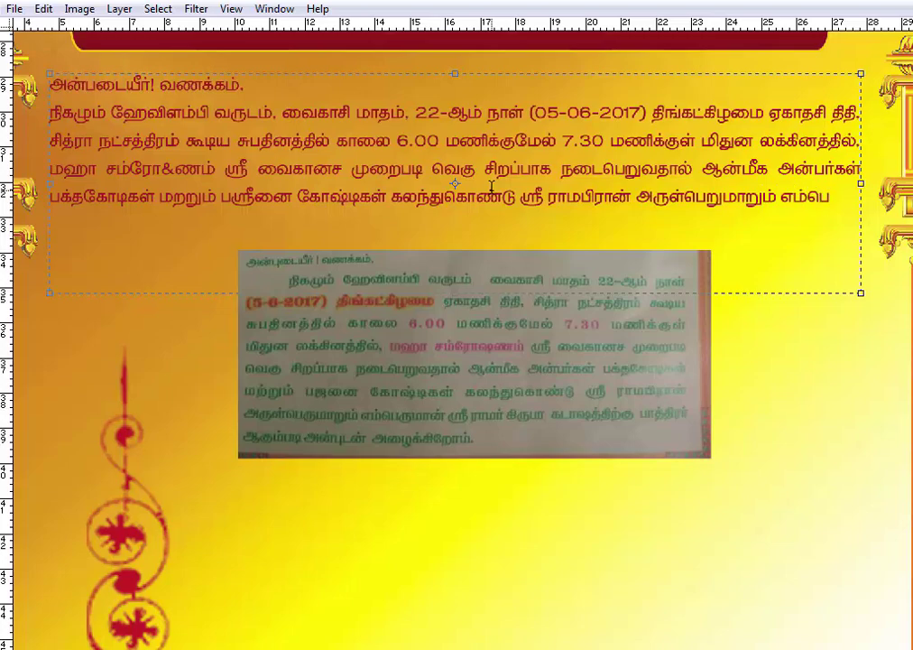
{"action": "type", "text": "ருமான் ஸ்ரீ ராமர"}
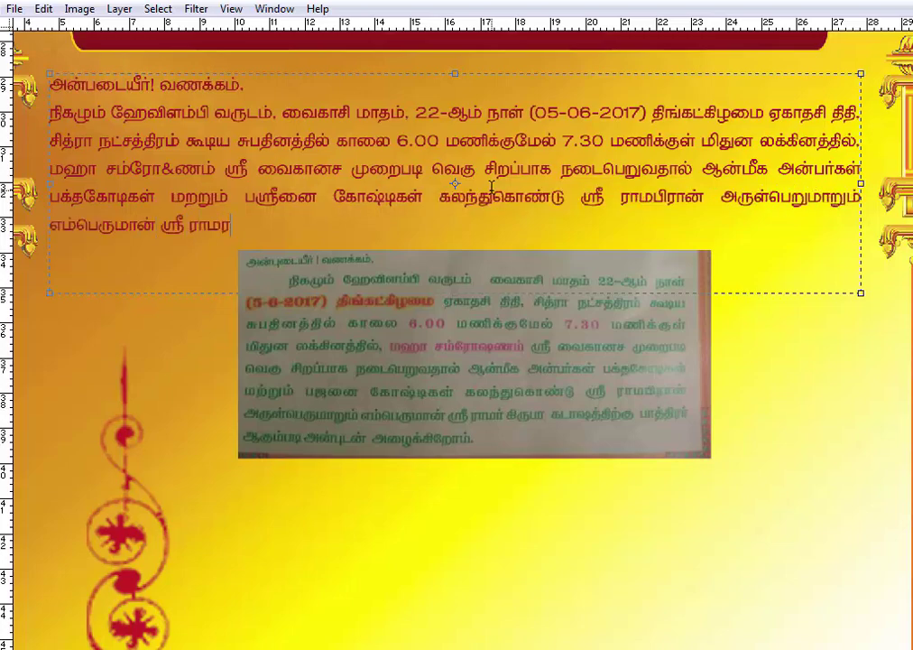
{"action": "type", "text": "ிருபா கடாஷத்"}
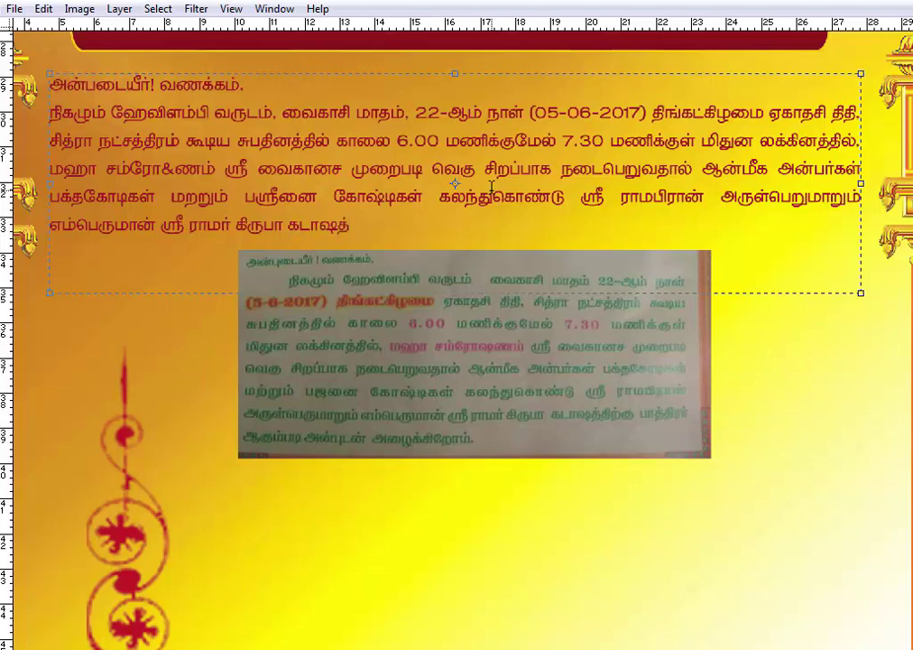
{"action": "type", "text": "ாத்திர"}
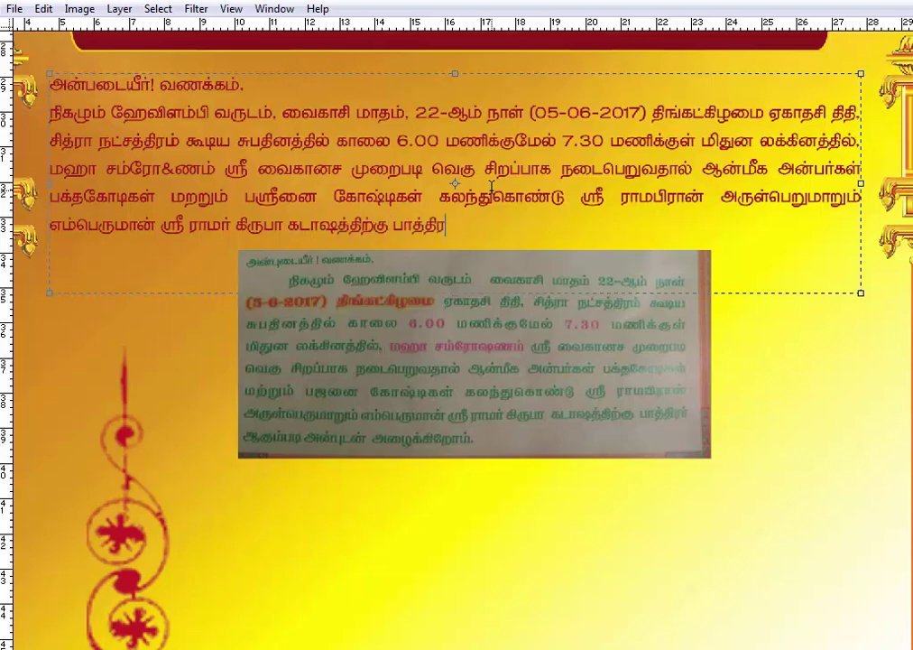
{"action": "type", "text": "ஆகும்படி"}
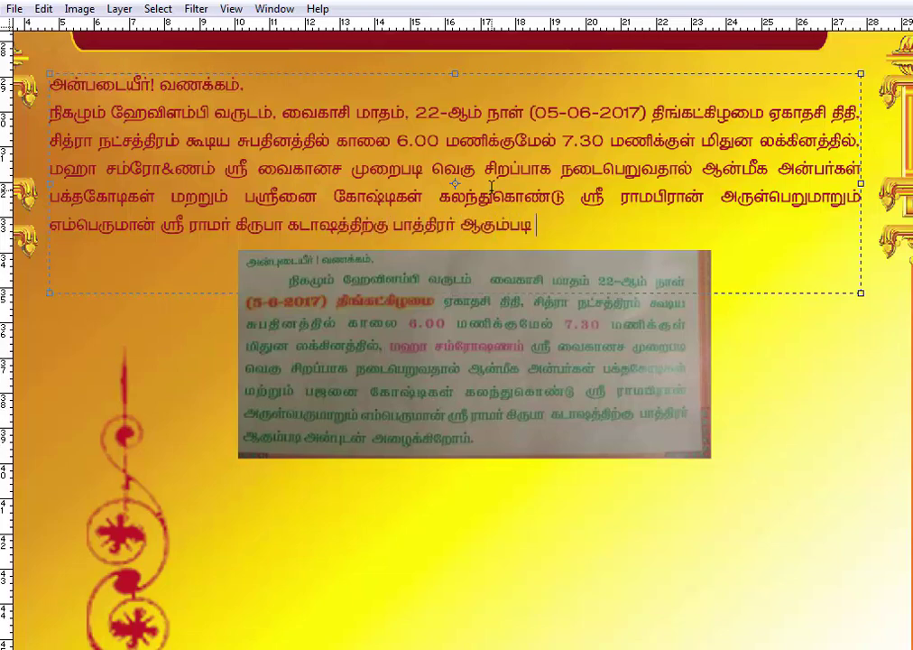
{"action": "type", "text": " அன்புடன் அழைக்கி "}
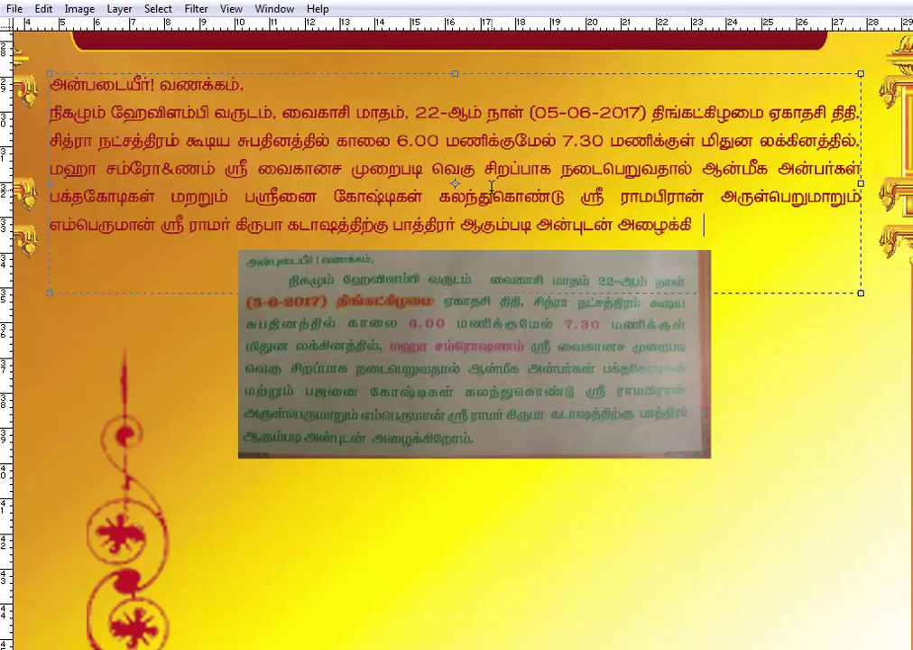
{"action": "type", "text": "றோன"}
{"action": "key", "text": "BackSpace"}
- Commit the paragraph and delete the newspaper clipping reference photo
{"action": "key", "text": "ctrl+Return"}
{"action": "key", "text": "ctrl+minus"}
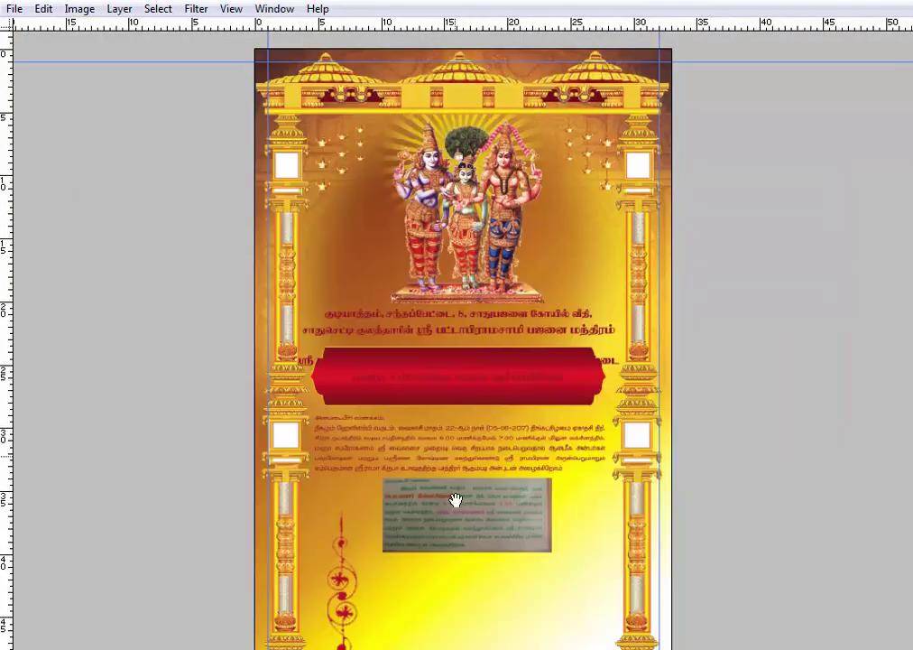
{"action": "key", "text": "ctrl+plus"}
{"action": "key", "text": "alt+l"}
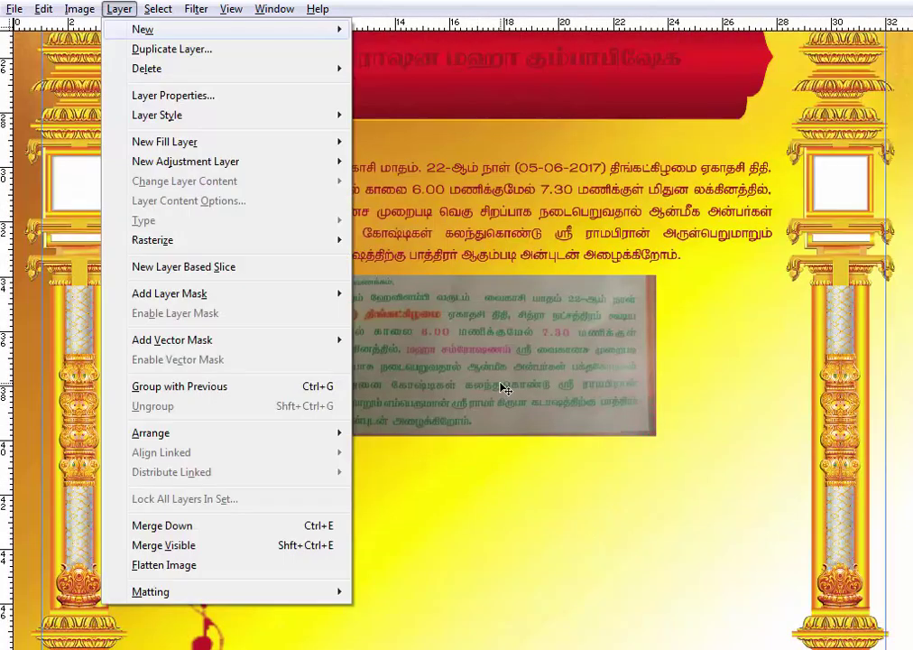
{"action": "key", "text": "Escape"}
{"action": "key", "text": "Delete"}
- Shrink the red floral ornament, move it beneath the paragraph, and rotate it horizontal
{"action": "mouse_move", "coordinate": [222, 491]}
{"action": "left_mouse_down"}
{"action": "mouse_move", "coordinate": [701, 442]}
{"action": "mouse_move", "coordinate": [473, 375]}
{"action": "left_mouse_up"}
{"action": "left_click_drag", "start_coordinate": [484, 335], "coordinate": [480, 413]}
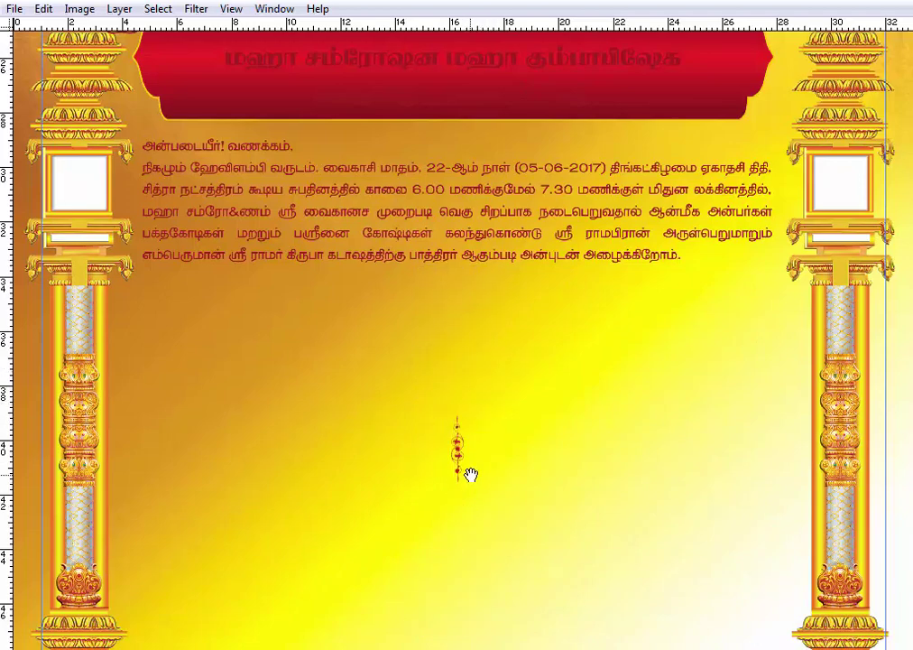
{"action": "left_click_drag", "start_coordinate": [458, 448], "coordinate": [469, 309]}
{"action": "key", "text": "ctrl+t"}
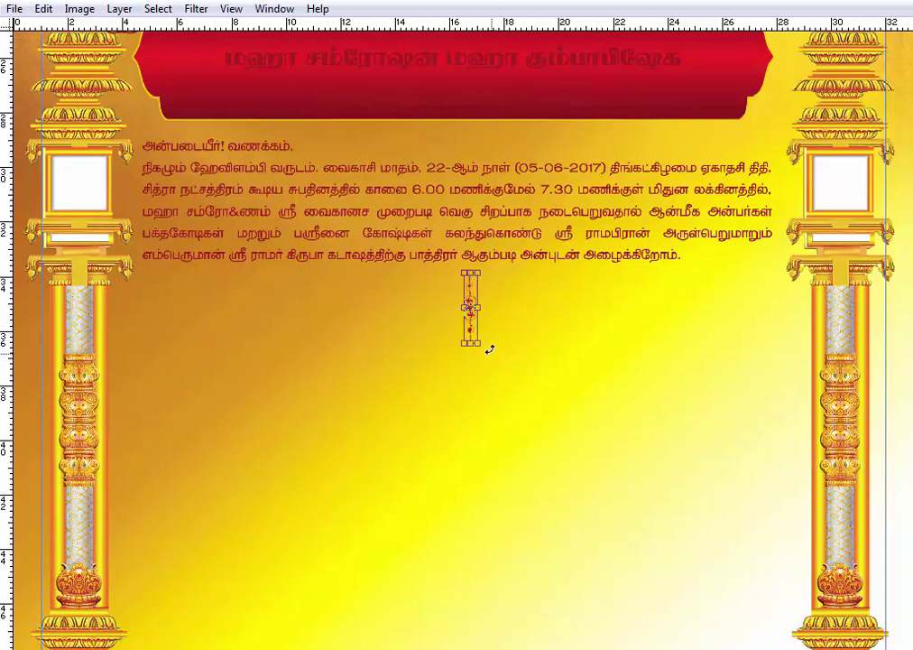
{"action": "left_click_drag", "start_coordinate": [487, 349], "coordinate": [435, 323]}
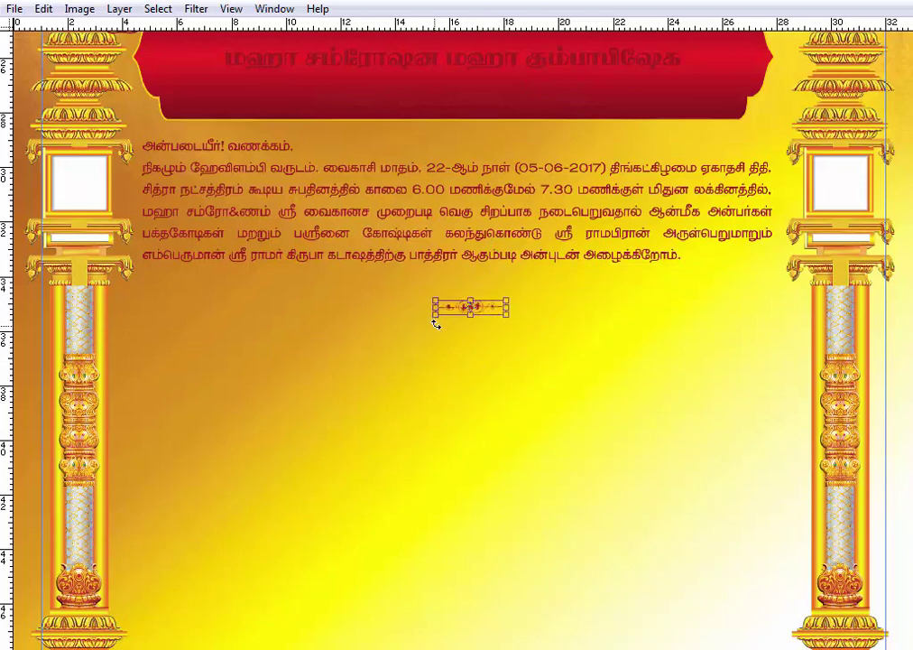
{"action": "key", "text": "Return"}
{"action": "key", "text": "z"}
{"action": "left_click_drag", "start_coordinate": [795, 383], "coordinate": [40, 81]}
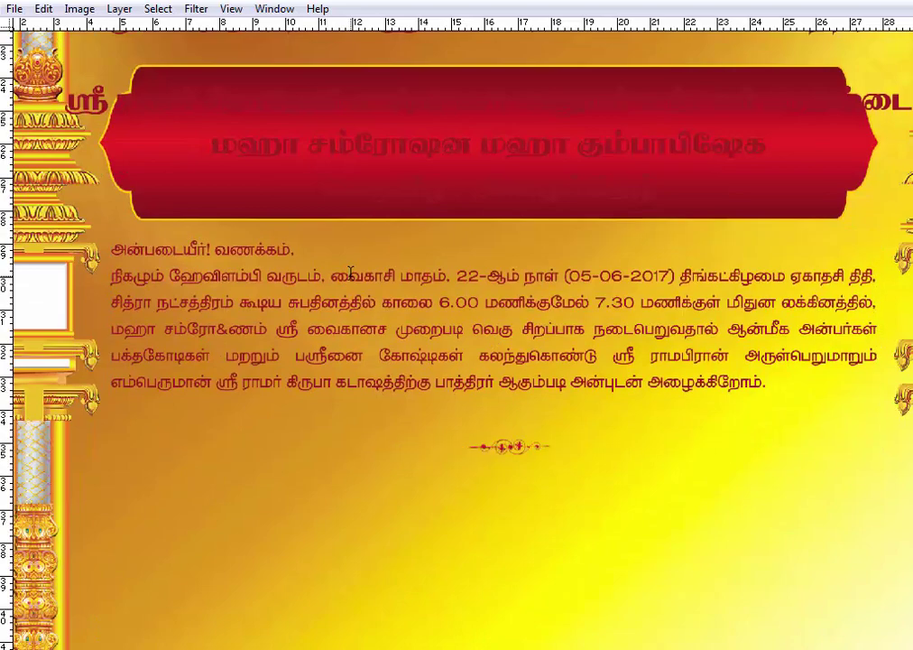
{"action": "key", "text": "Tab"}
{"action": "key", "text": "Tab"}
- Set the date (05-06-2017) in the paragraph to Arial Black
{"action": "mouse_move", "coordinate": [581, 279]}
{"action": "left_mouse_down"}
{"action": "mouse_move", "coordinate": [444, 281]}
{"action": "mouse_move", "coordinate": [661, 276]}
{"action": "left_mouse_up"}
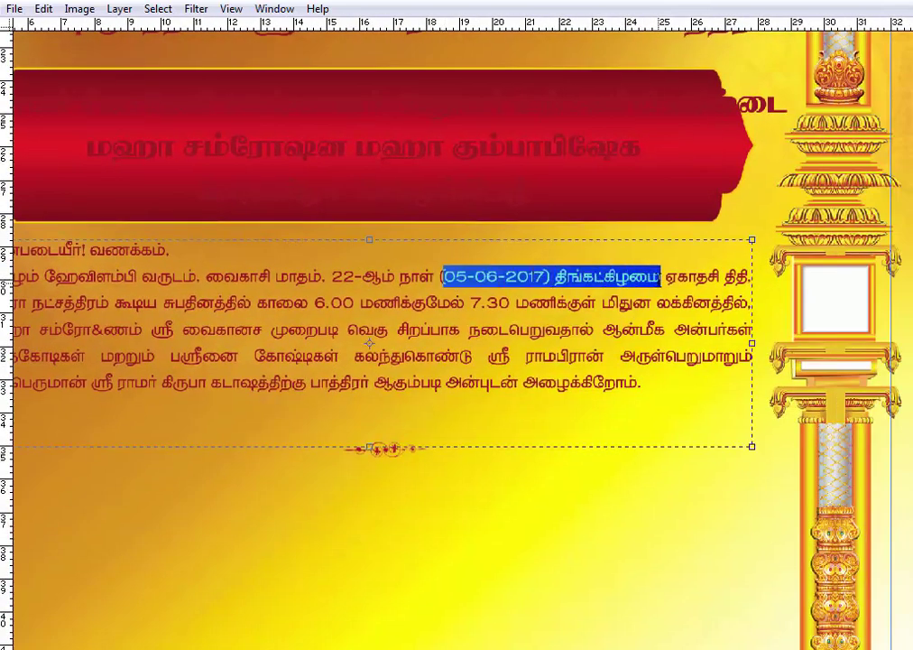
{"action": "key", "text": "ctrl+t"}
{"action": "left_click", "coordinate": [583, 321]}
{"action": "key", "text": "Down"}
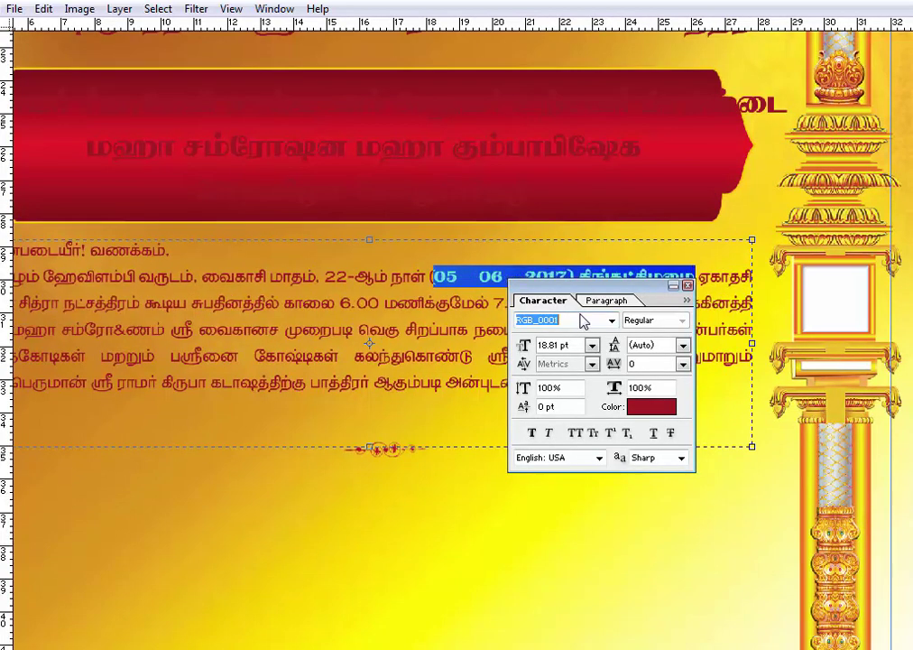
{"action": "key", "text": "shift+Right"}
{"action": "key", "text": "shift+Right"}
{"action": "key", "text": "shift+Right"}
{"action": "key", "text": "shift+Right"}
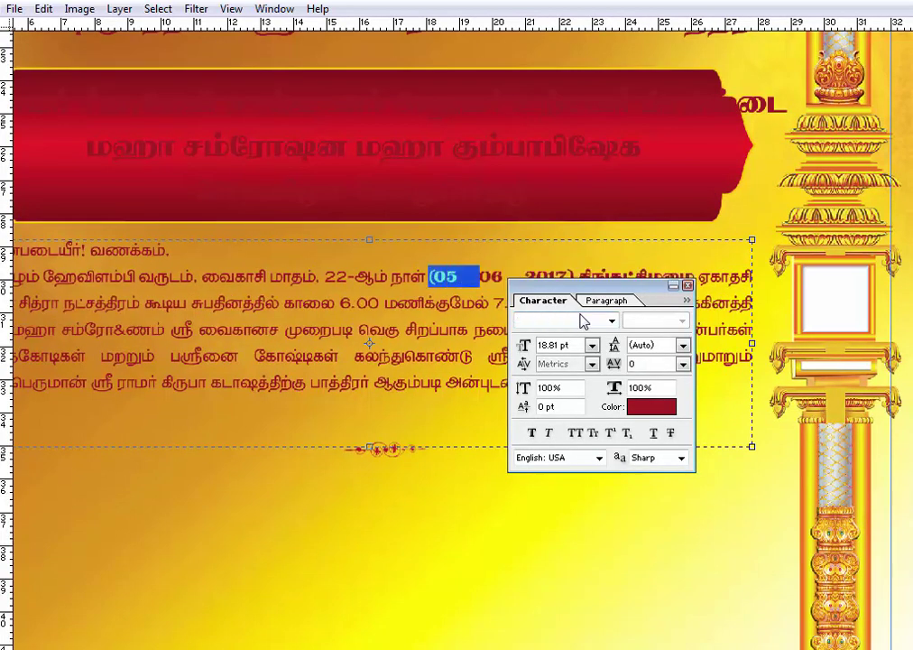
{"action": "key", "text": "shift+Right"}
{"action": "key", "text": "shift+Right"}
{"action": "key", "text": "shift+Right"}
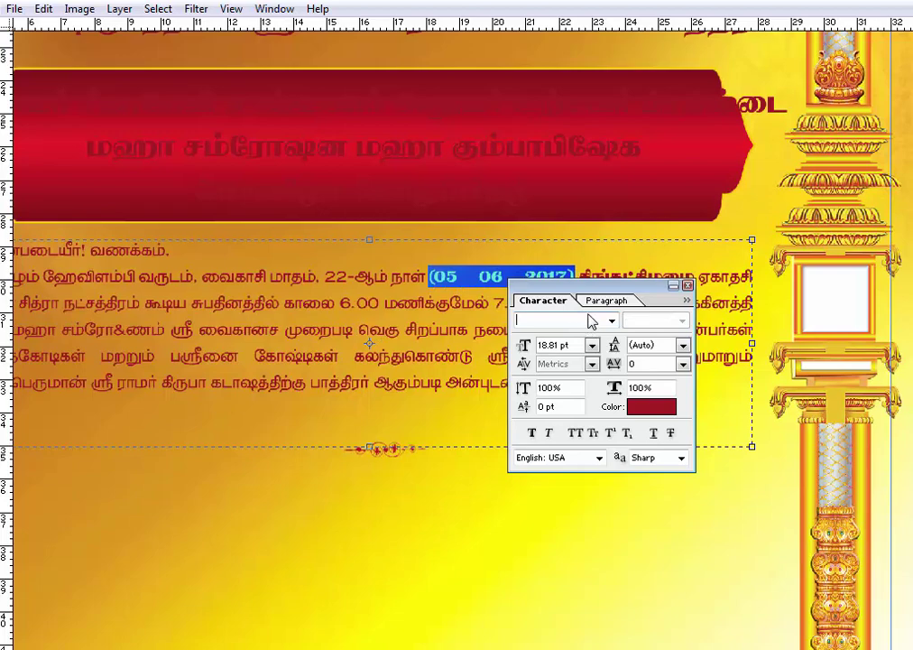
{"action": "type", "text": "Arial"}
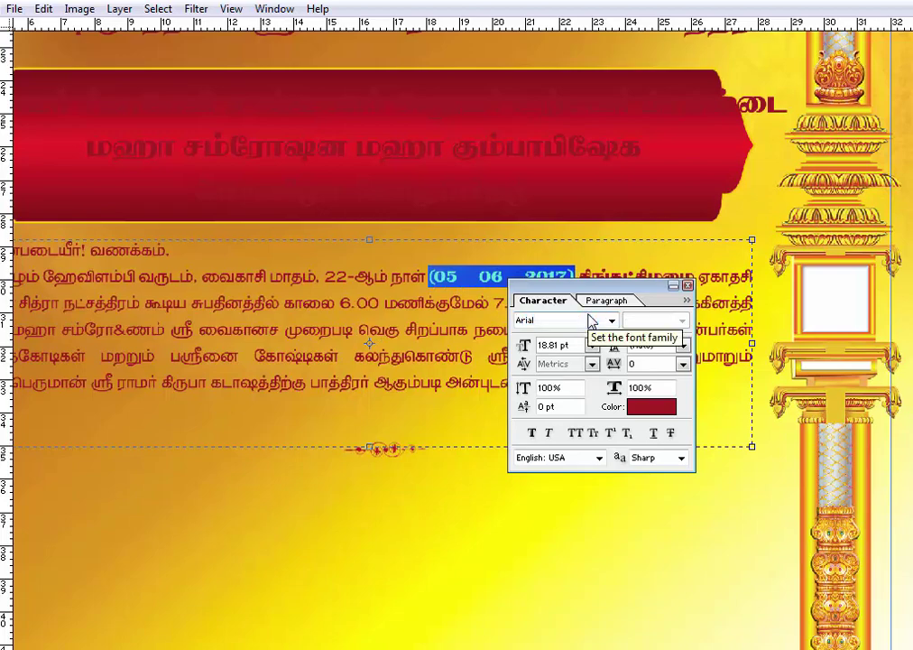
{"action": "key", "text": "Return"}
{"action": "left_click", "coordinate": [668, 326]}
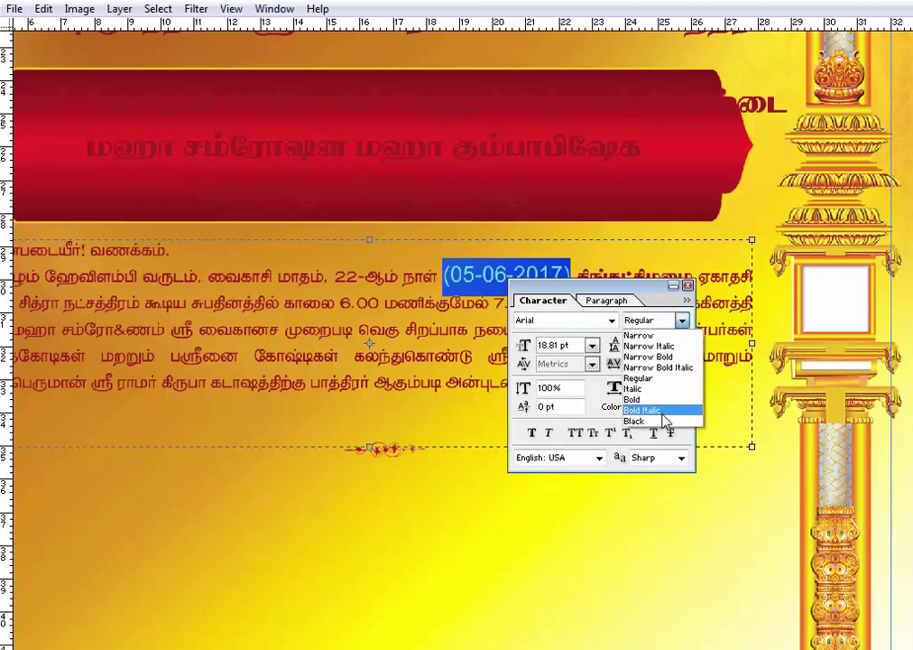
{"action": "left_click", "coordinate": [664, 420]}
{"action": "key", "text": "ctrl+t"}
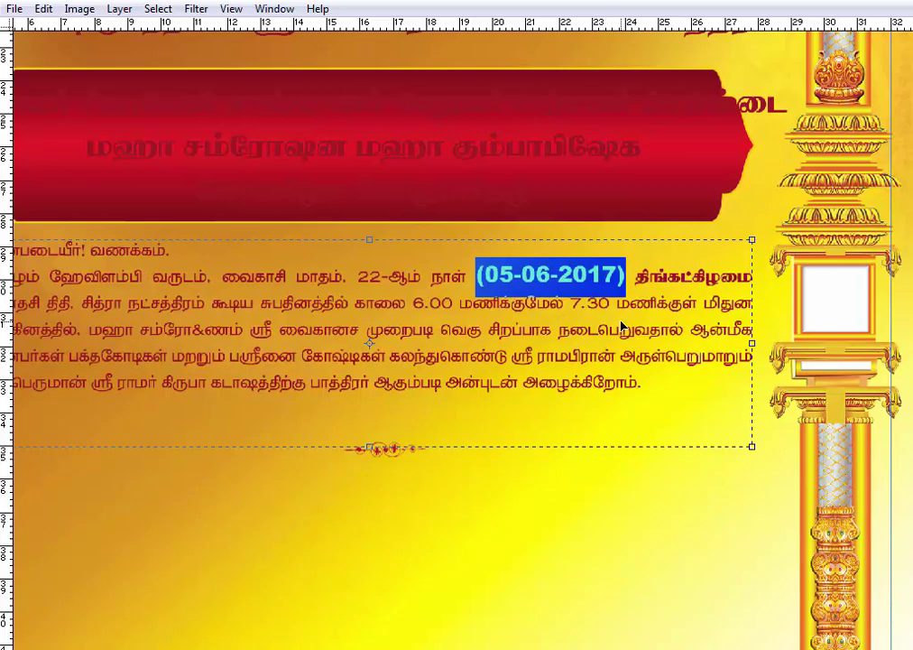
{"action": "key", "text": "ctrl+Return"}
- Hide the palettes and fit the whole invitation in view
{"action": "key", "text": "Tab"}
{"action": "key", "text": "Tab"}
{"action": "mouse_move", "coordinate": [397, 438]}
{"action": "left_mouse_down"}
{"action": "mouse_move", "coordinate": [550, 349]}
{"action": "mouse_move", "coordinate": [454, 322]}
{"action": "mouse_move", "coordinate": [410, 349]}
{"action": "left_mouse_up"}
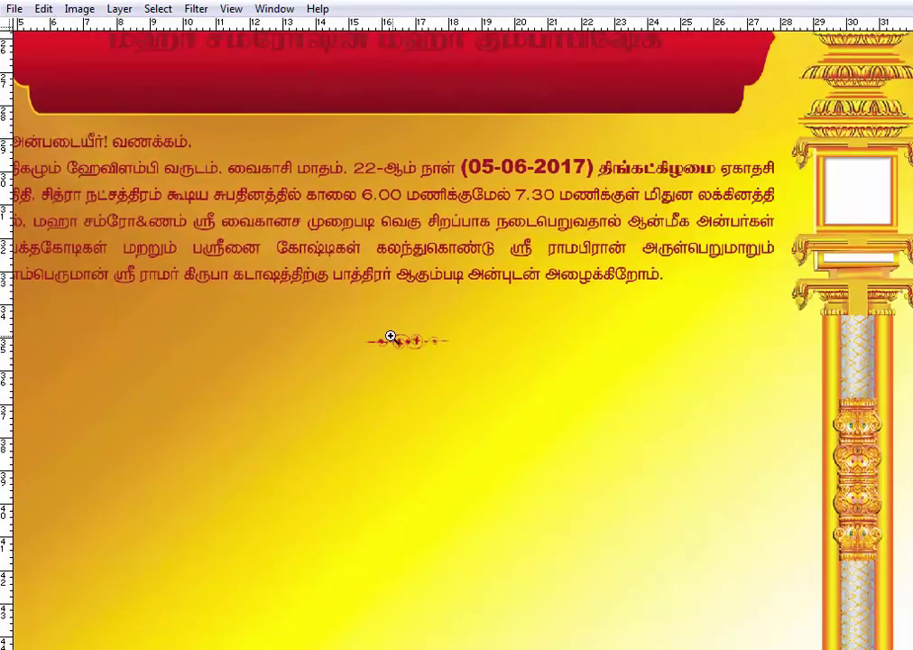
{"action": "key", "text": "ctrl+0"}
{"action": "key", "text": "ctrl+0"}
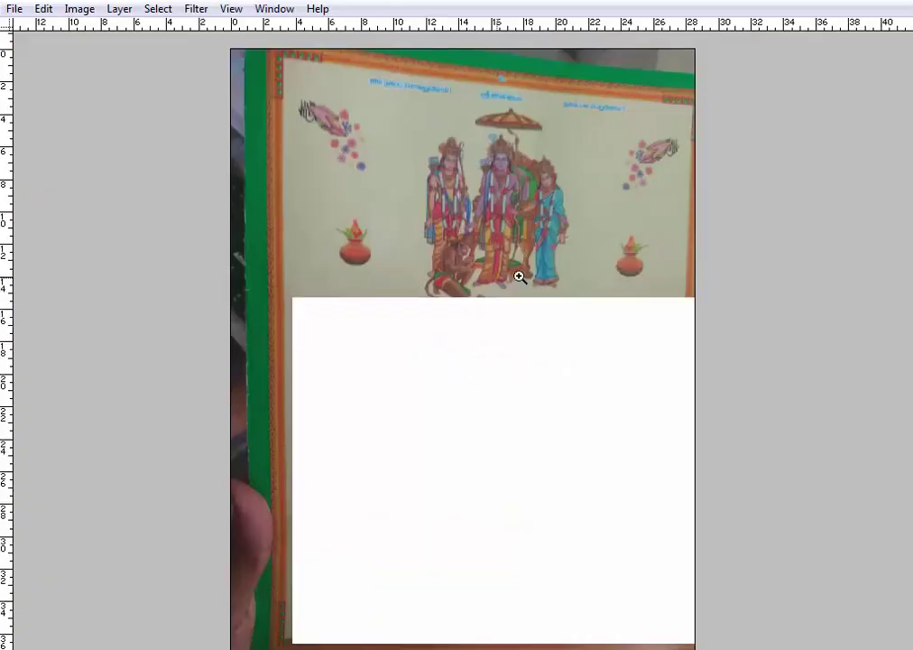
- Discard the stray test text and bring the invitation document back to front
{"action": "left_click", "coordinate": [463, 149]}
{"action": "type", "text": "fdsa"}
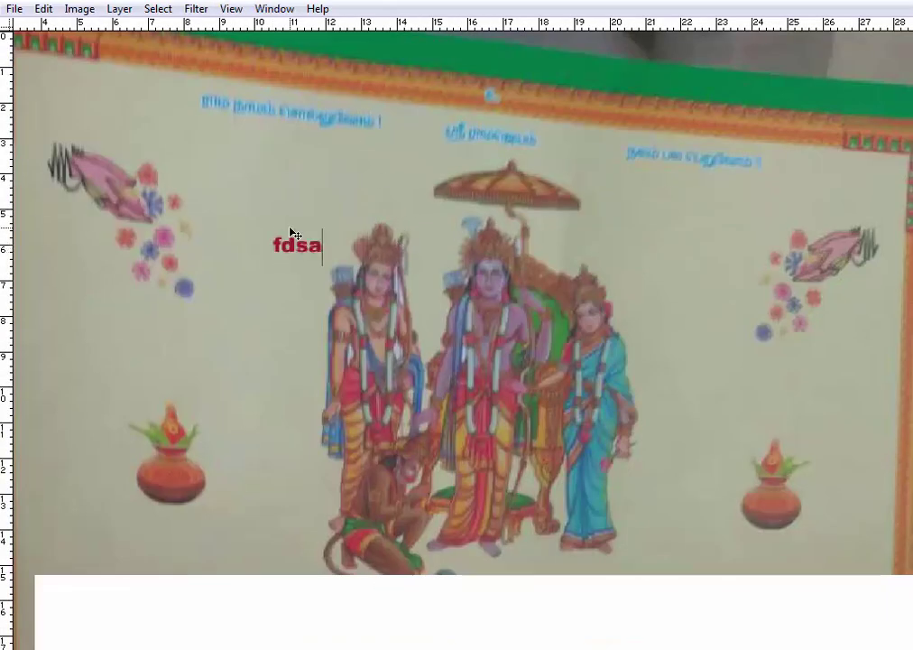
{"action": "key", "text": "Escape"}
{"action": "key", "text": "f"}
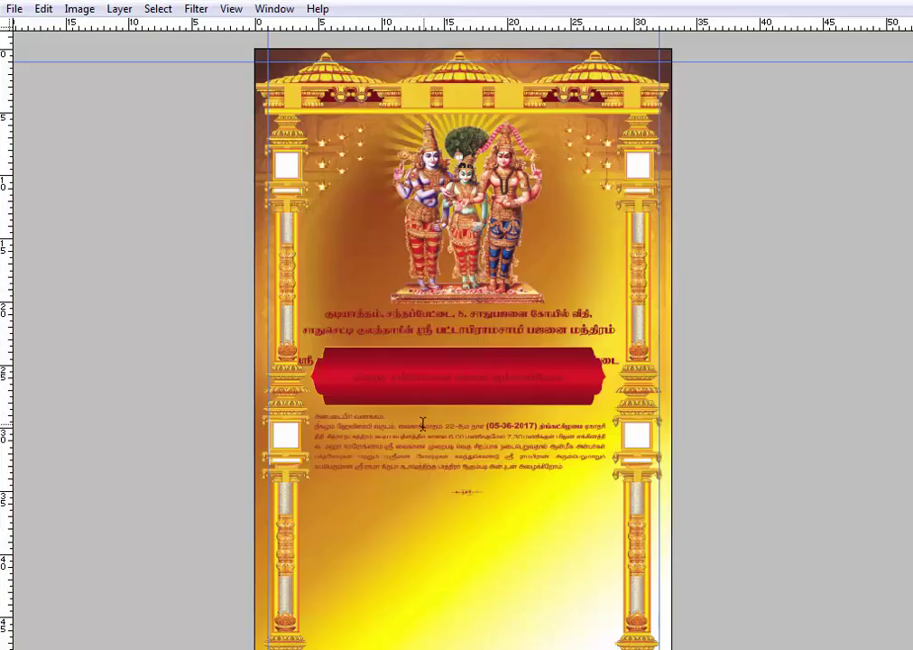
{"action": "left_click", "coordinate": [422, 424]}
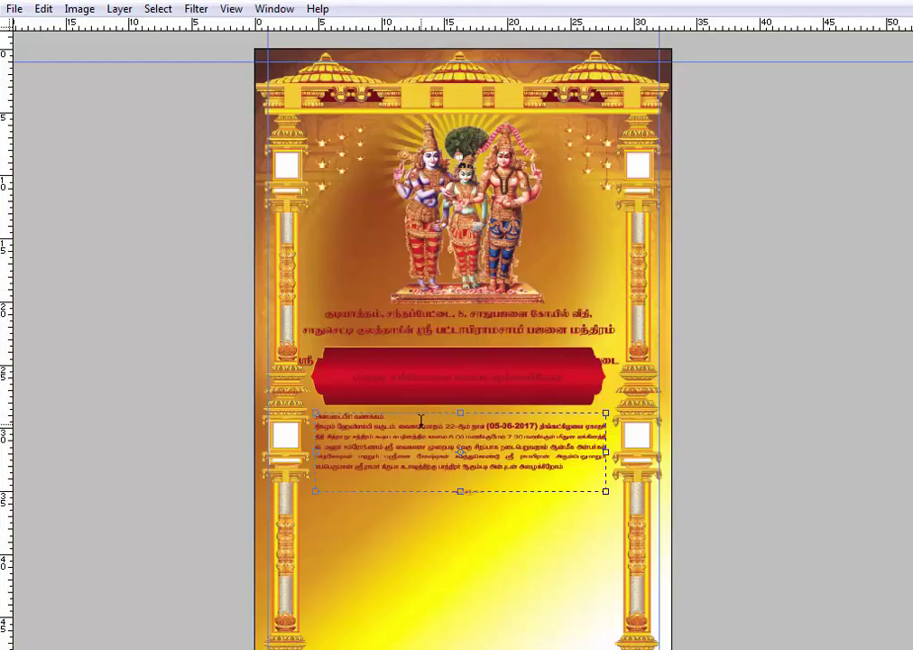
- Add the slogan 'ராம நாமம் சொல்லுவோம்!' on the left of the golden top beam
{"action": "left_click", "coordinate": [363, 167], "text": "ctrl"}
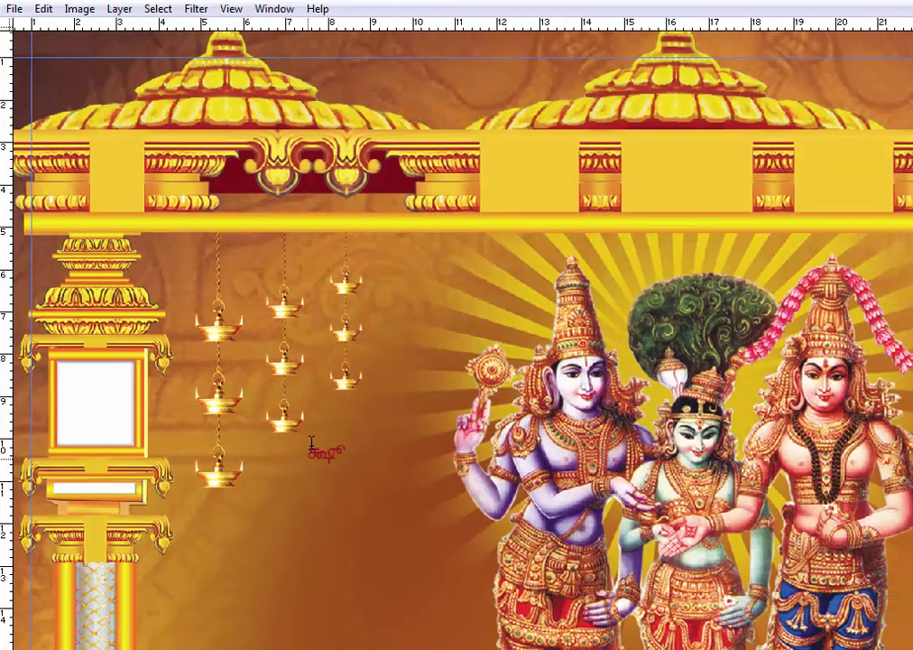
{"action": "key", "text": "ctrl+a"}
{"action": "key", "text": "BackSpace"}
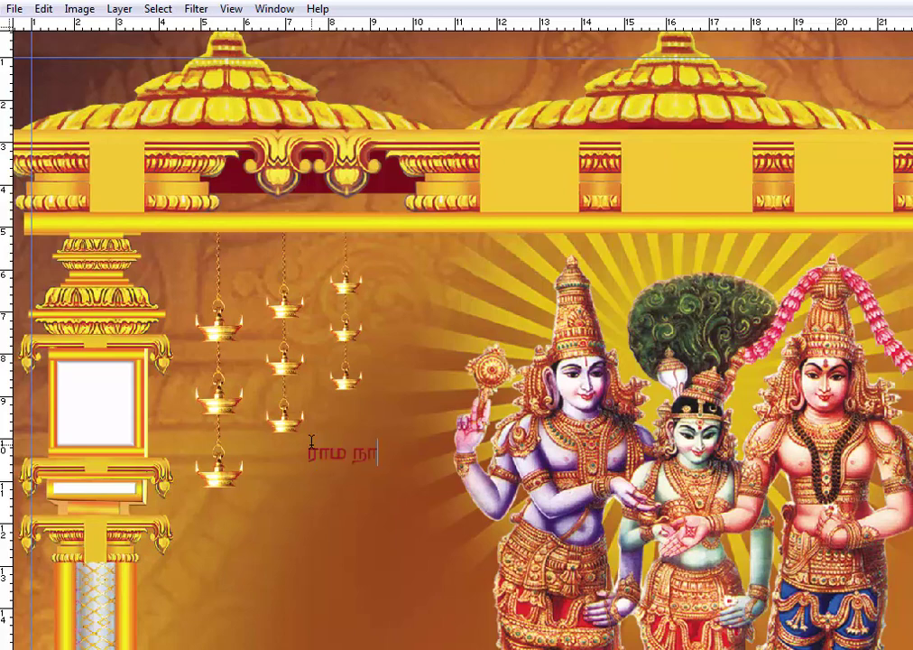
{"action": "type", "text": "லுவோம்!"}
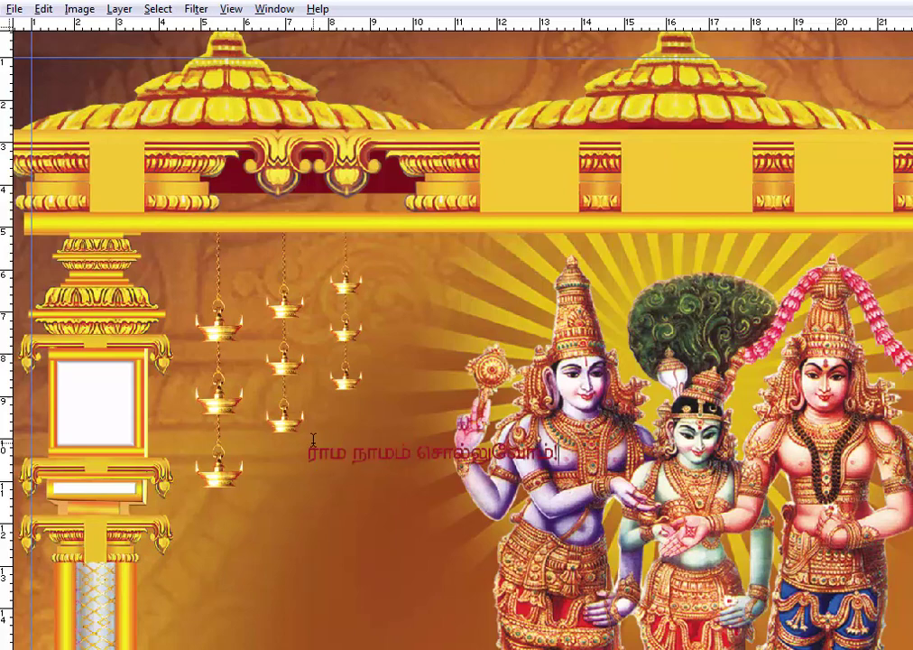
{"action": "mouse_move", "coordinate": [313, 440]}
{"action": "left_mouse_down"}
{"action": "mouse_move", "coordinate": [278, 287]}
{"action": "mouse_move", "coordinate": [298, 291]}
{"action": "left_mouse_up"}
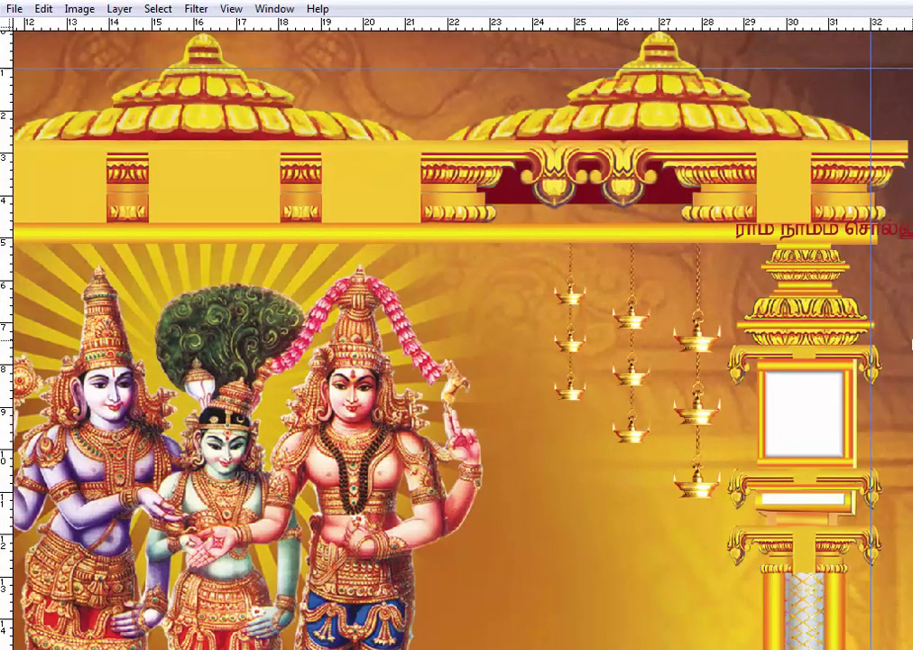
- Copy the slogan to the beam's right side and change it to 'நலம் பல பெறுவோம்!!'
{"action": "left_click_drag", "start_coordinate": [856, 347], "coordinate": [621, 347]}
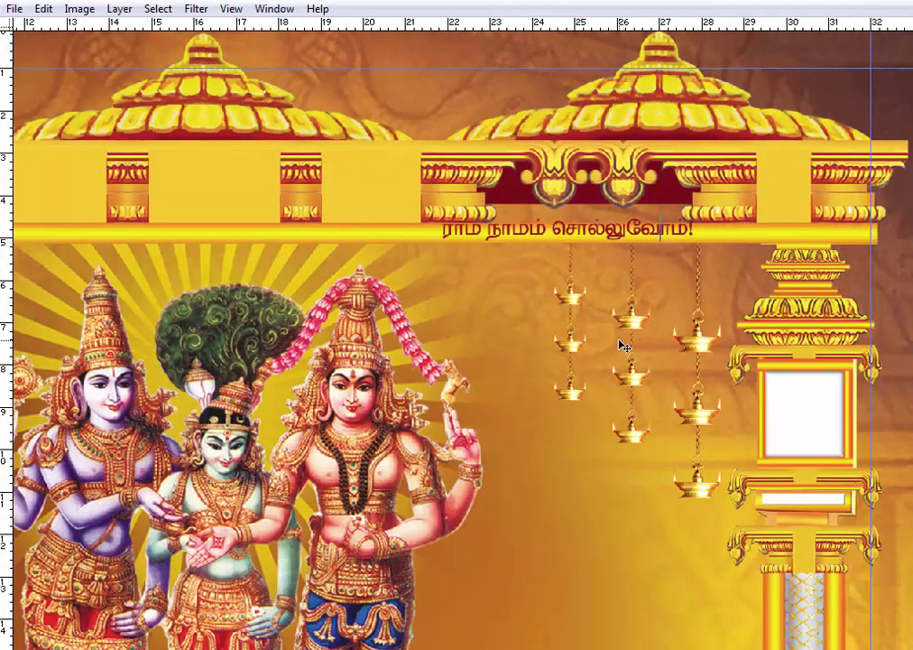
{"action": "type", "text": "நலம் ப"}
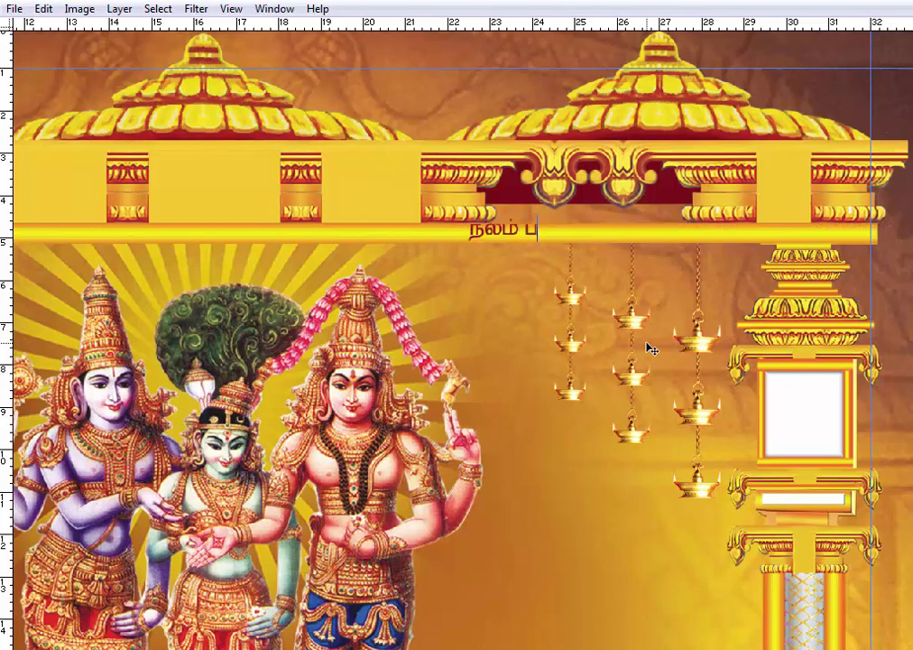
{"action": "type", "text": "றுவோம்!!"}
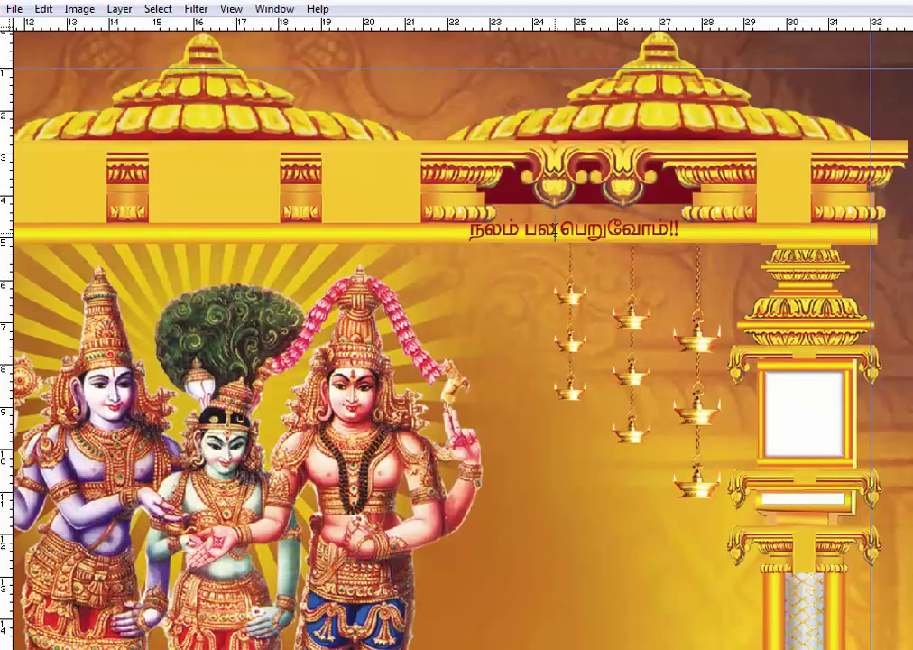
{"action": "scroll", "coordinate": [408, 210], "scroll_direction": "left", "scroll_amount": 5}
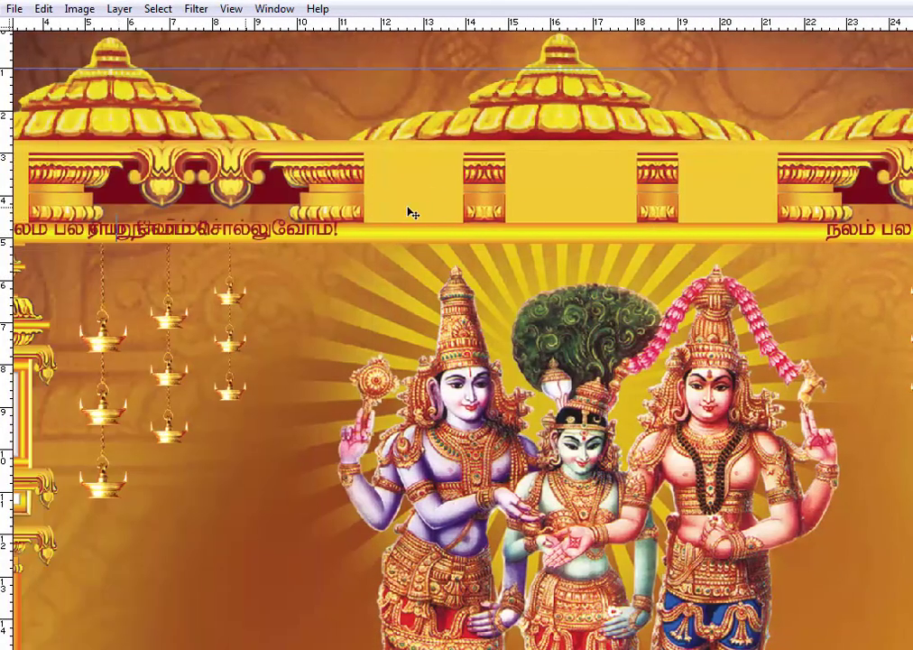
- Make a middle slogan 'ஸ்ரீ ராம ஜெயம்' and centre it horizontally on the beam
{"action": "key", "text": "ctrl+a"}
{"action": "type", "text": "ஸ்ரீ"}
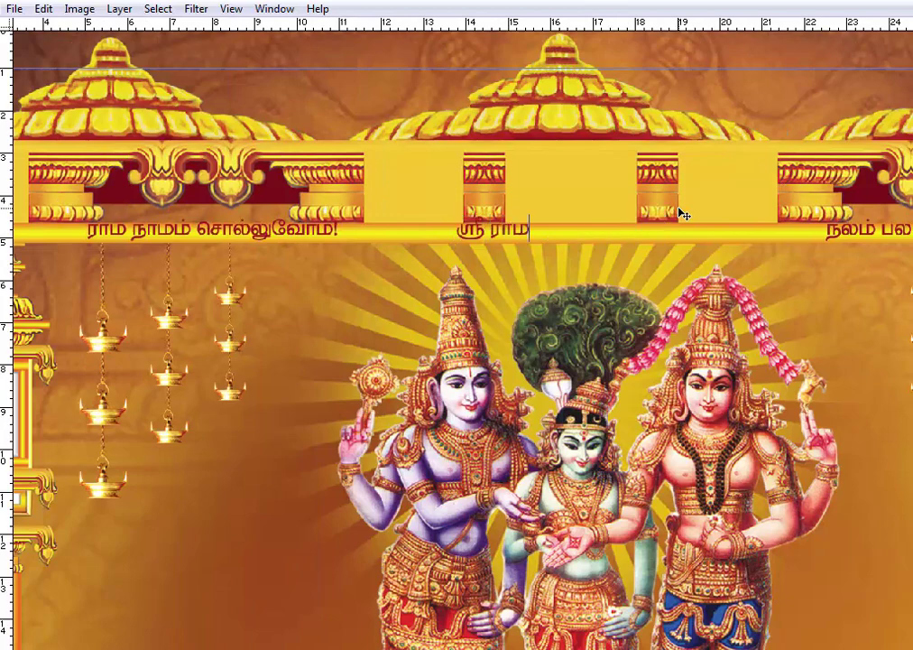
{"action": "type", "text": " ராம ஜெயம்"}
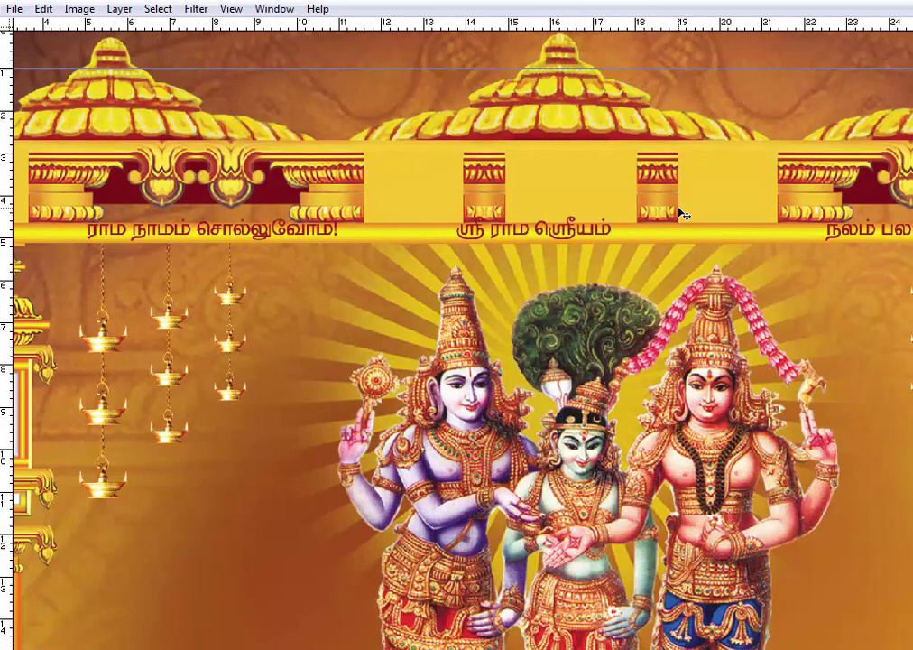
{"action": "key", "text": "ctrl+shift+Left"}
{"action": "type", "text": "ஜெயம்"}
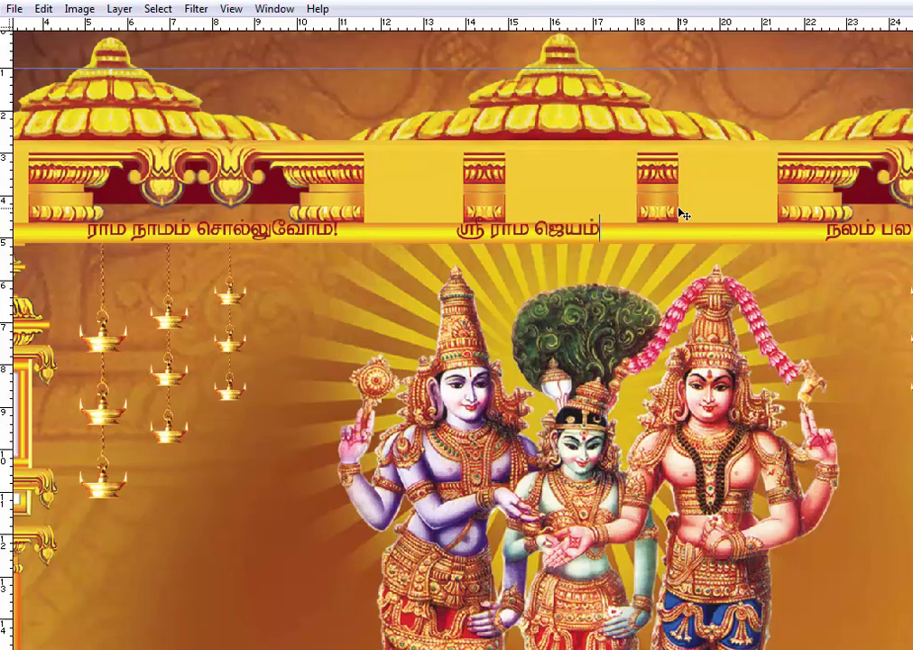
{"action": "key", "text": "ctrl+Return"}
{"action": "key", "text": "alt+l"}
{"action": "key", "text": "h"}
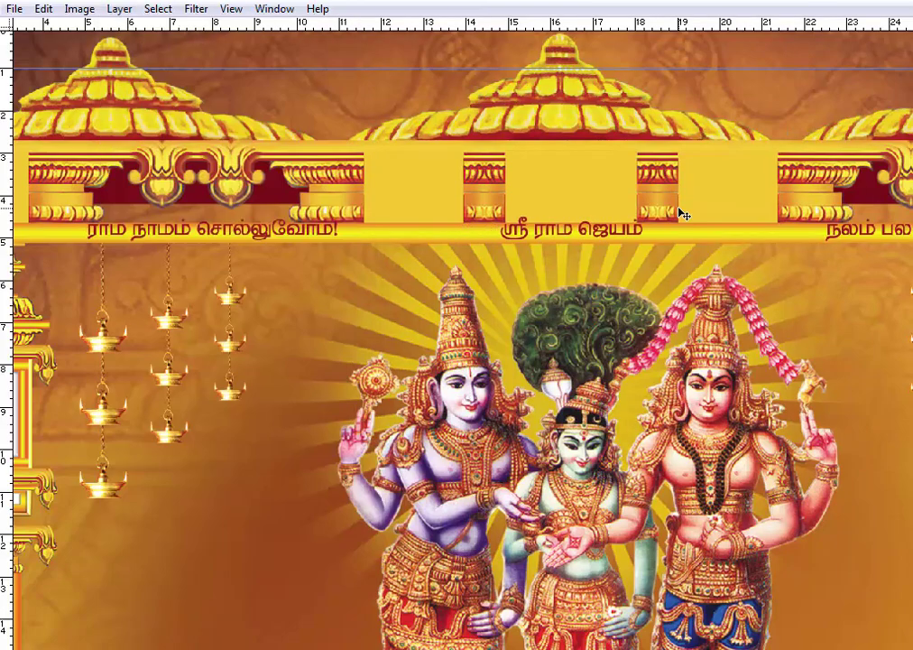
{"action": "key", "text": "ctrl+minus"}
{"action": "key", "text": "ctrl+minus"}
{"action": "key", "text": "ctrl+minus"}
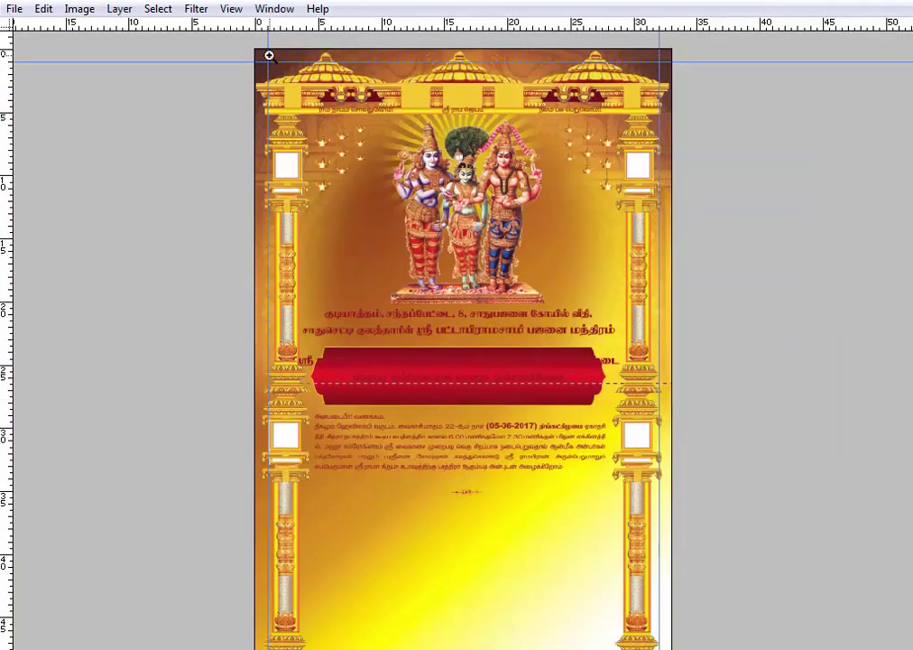
- Zoom and pan to inspect the red banner and body text of the invitation
{"action": "key", "text": "ctrl+plus"}
{"action": "key", "text": "ctrl+plus"}
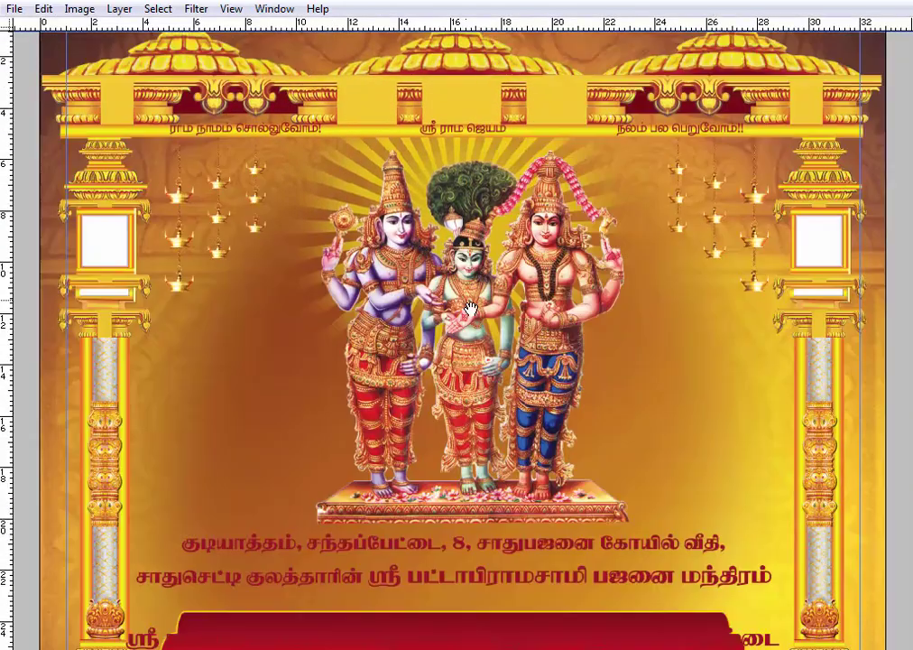
{"action": "scroll", "coordinate": [457, 252], "scroll_direction": "down", "scroll_amount": 3}
{"action": "scroll", "coordinate": [457, 252], "scroll_direction": "down", "scroll_amount": 3}
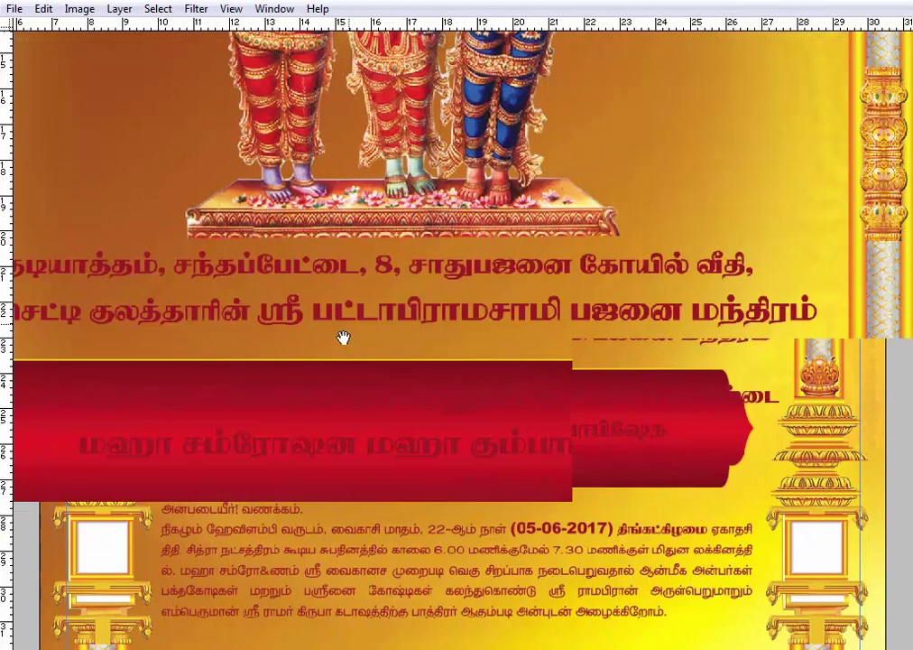
{"action": "key", "text": "ctrl+plus"}
{"action": "left_click_drag", "start_coordinate": [411, 345], "coordinate": [455, 333]}
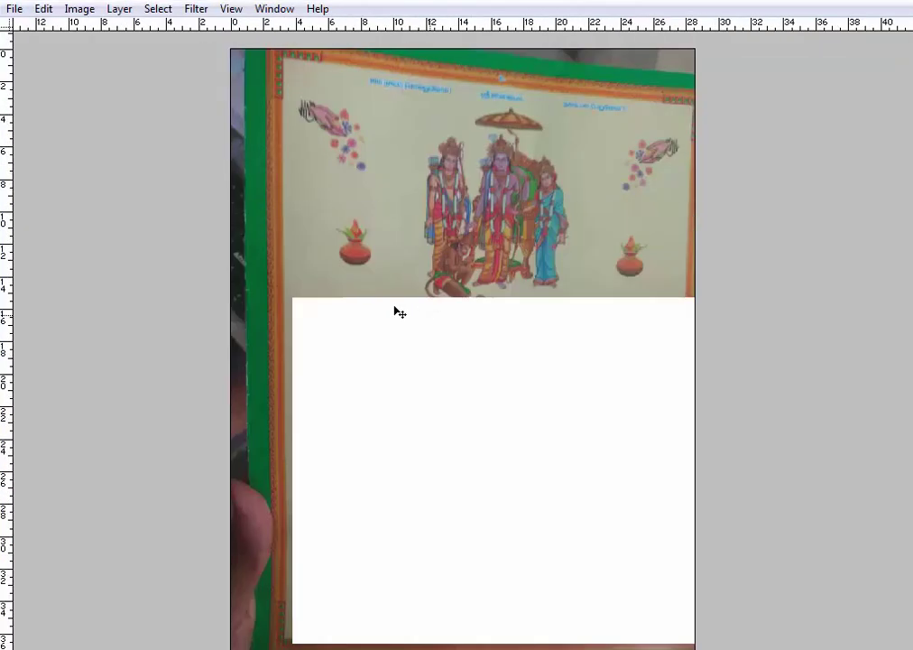
{"action": "key", "text": "z"}
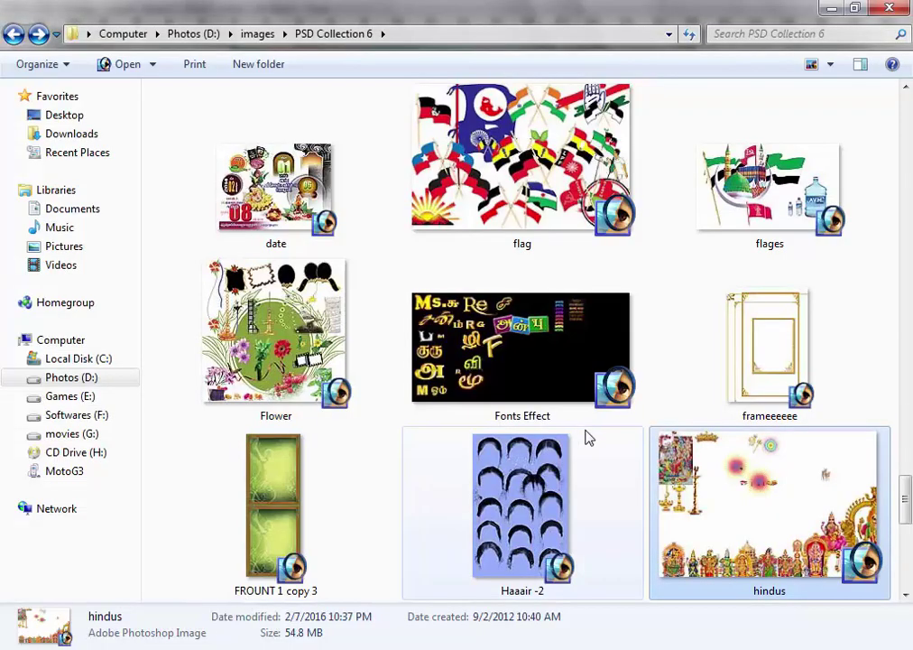
{"action": "scroll", "coordinate": [529, 471], "scroll_direction": "up", "scroll_amount": 3}
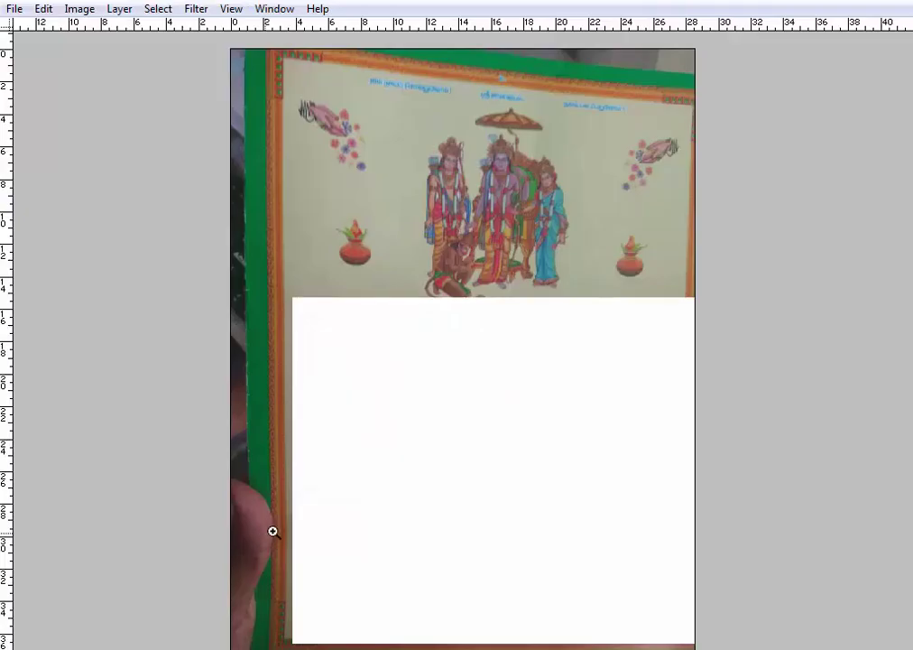
- Reopen the recent 12 x 8 kovi PSD, accepting the missing-fonts alert
{"action": "left_click", "coordinate": [14, 9]}
{"action": "mouse_move", "coordinate": [61, 108]}
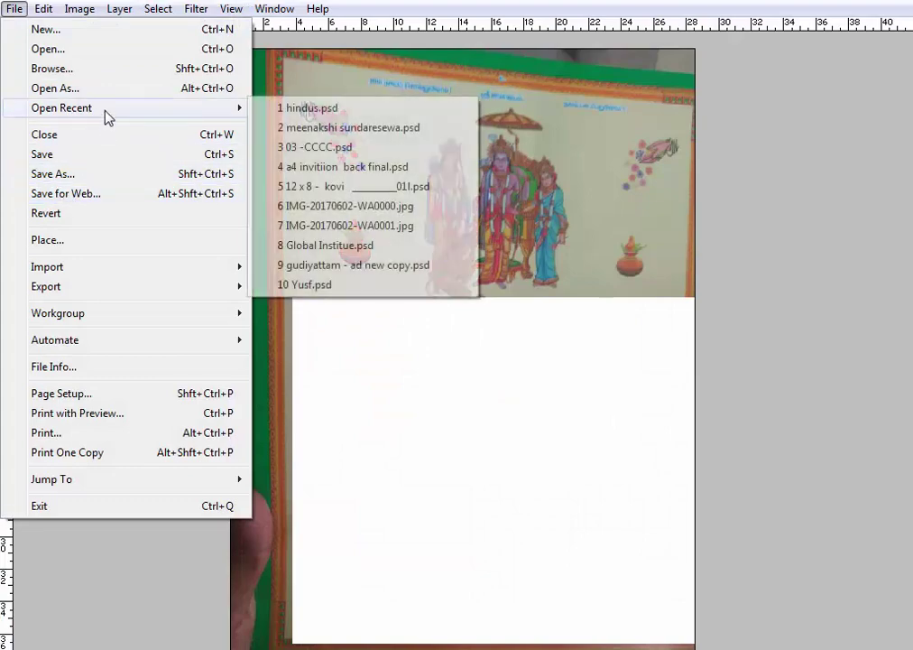
{"action": "left_click", "coordinate": [383, 187]}
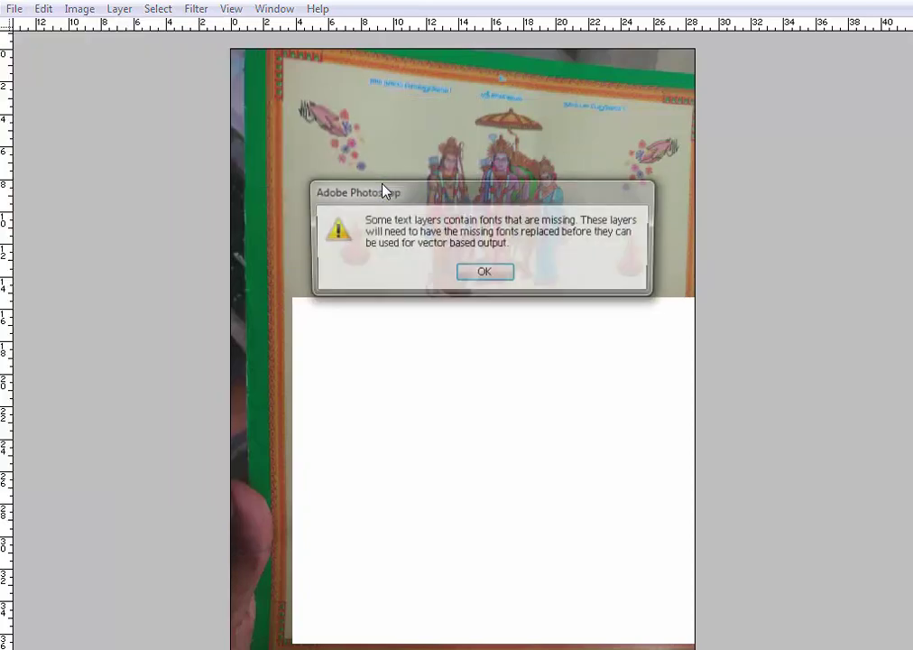
{"action": "left_click", "coordinate": [478, 271]}
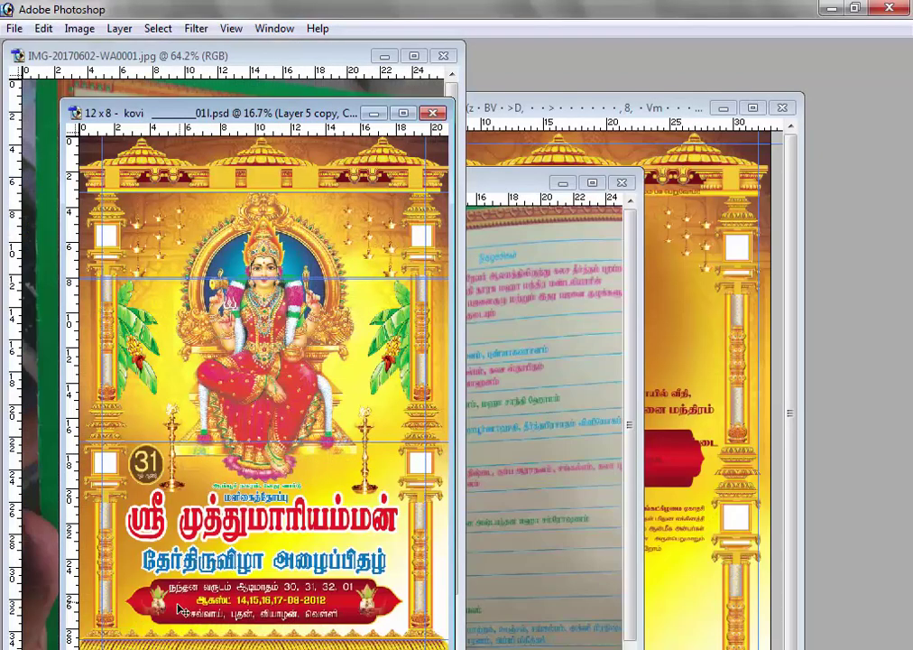
- Enlarge the kalash pot to the left of the deities
{"action": "left_click", "coordinate": [705, 481]}
{"action": "key", "text": "f"}
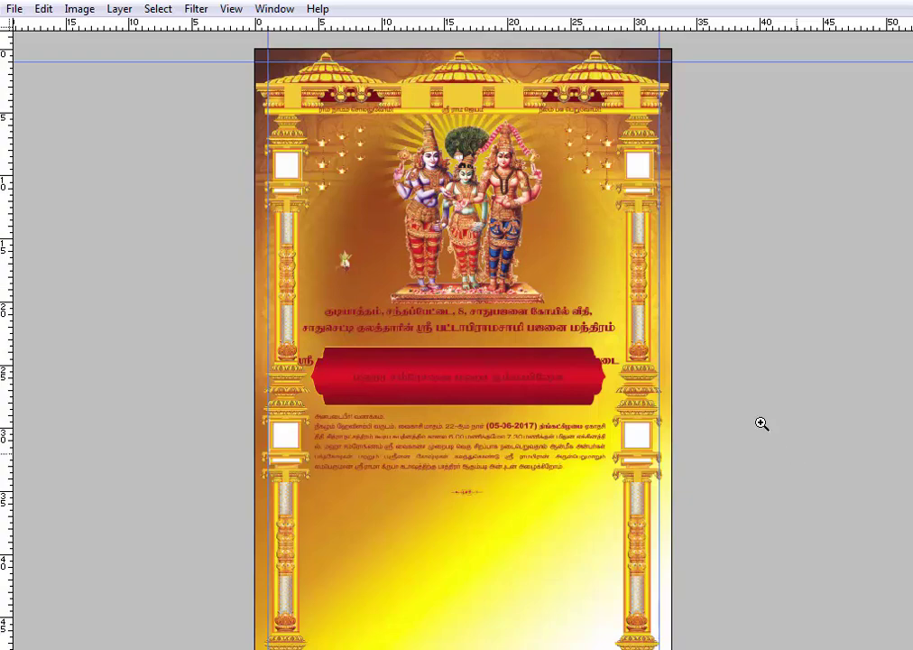
{"action": "key", "text": "ctrl+plus"}
{"action": "key", "text": "ctrl+t"}
{"action": "left_click_drag", "start_coordinate": [225, 282], "coordinate": [265, 244]}
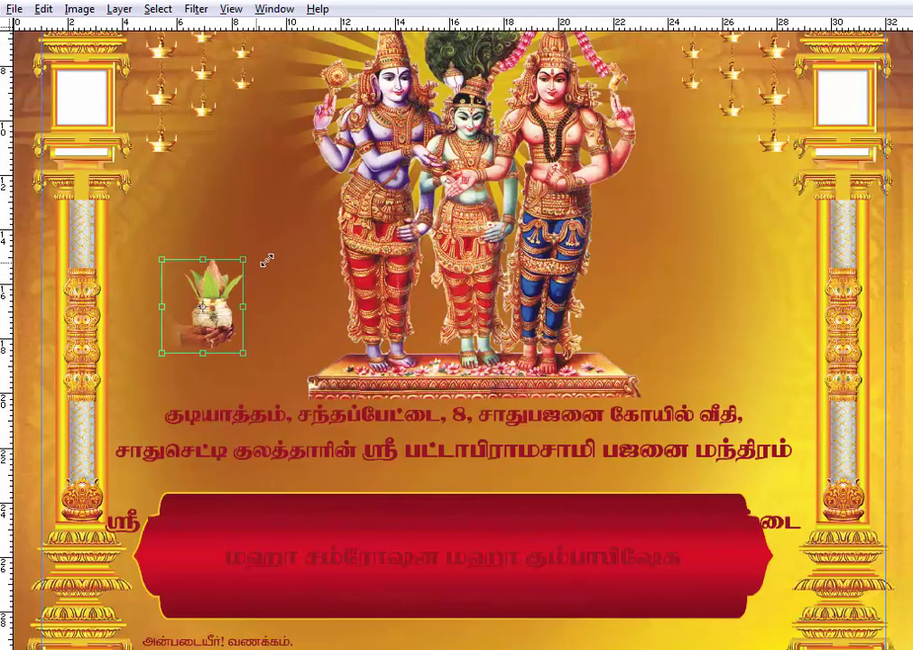
{"action": "key", "text": "Return"}
- Place a horizontally flipped copy of the kalash to the right of the deities
{"action": "mouse_move", "coordinate": [221, 336]}
{"action": "left_mouse_down"}
{"action": "mouse_move", "coordinate": [239, 327]}
{"action": "mouse_move", "coordinate": [707, 300]}
{"action": "left_mouse_up"}
{"action": "key", "text": "ctrl+t"}
{"action": "right_click", "coordinate": [711, 285]}
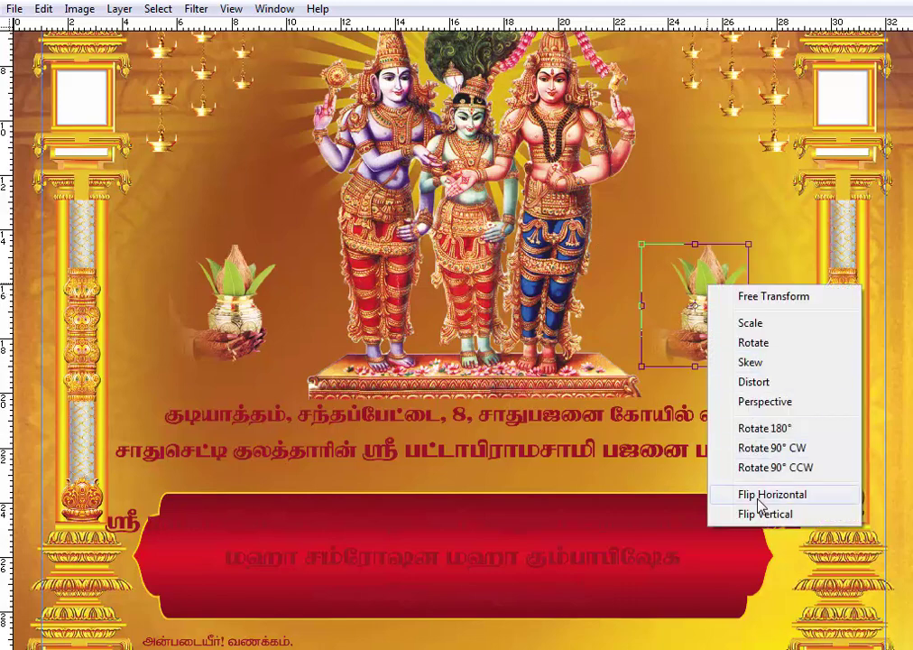
{"action": "left_click", "coordinate": [762, 494]}
{"action": "key", "text": "Return"}
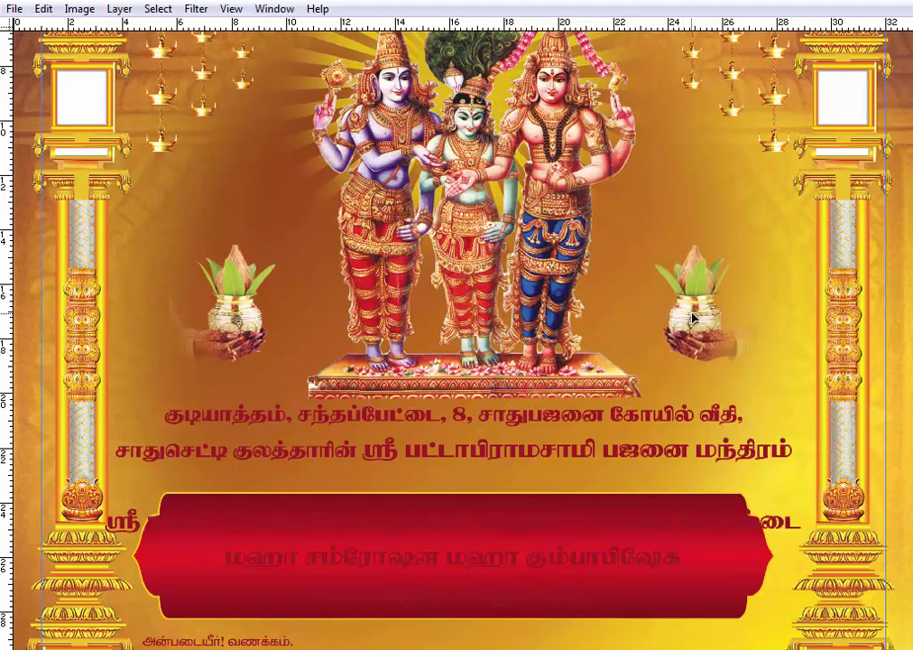
- Zoom in to inspect the mirrored kalash, then fit the whole page on screen
{"action": "key", "text": "z"}
{"action": "left_click", "coordinate": [601, 243]}
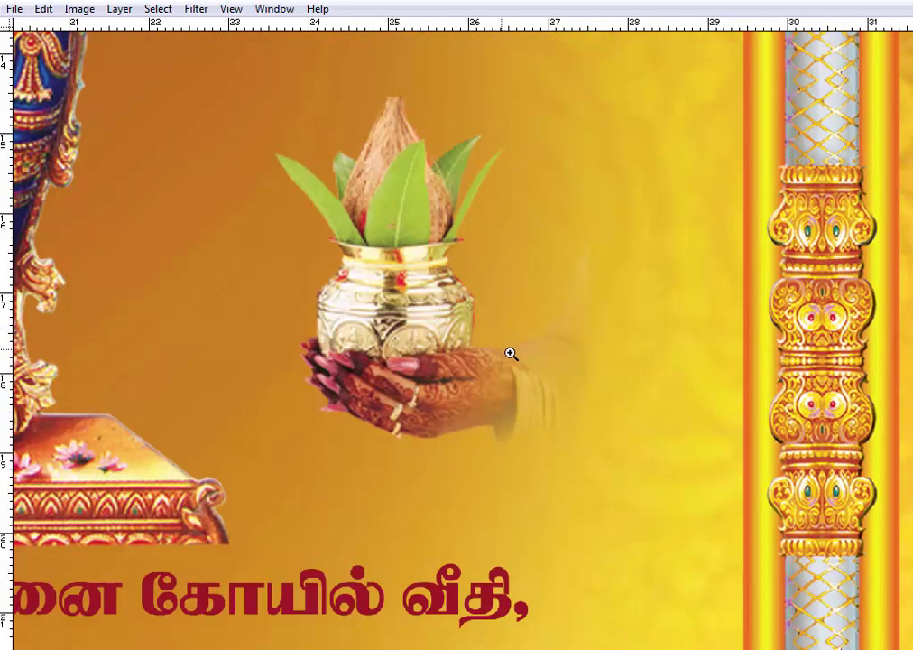
{"action": "right_click", "coordinate": [509, 353]}
{"action": "left_click", "coordinate": [542, 383]}
{"action": "right_click", "coordinate": [492, 352]}
{"action": "left_click", "coordinate": [555, 370]}
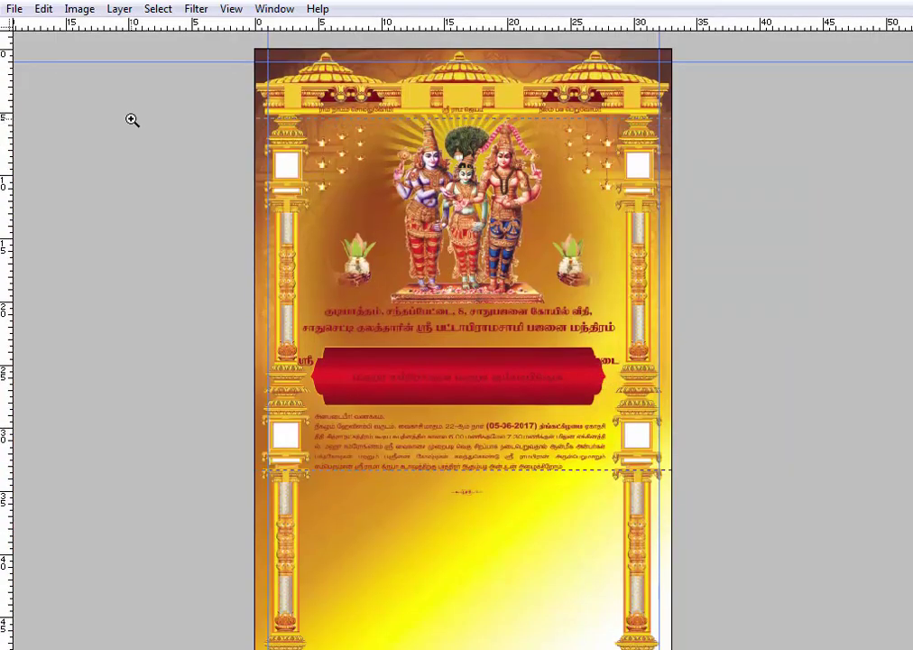
{"action": "key", "text": "ctrl+plus"}
{"action": "left_click_drag", "start_coordinate": [478, 203], "coordinate": [230, 368]}
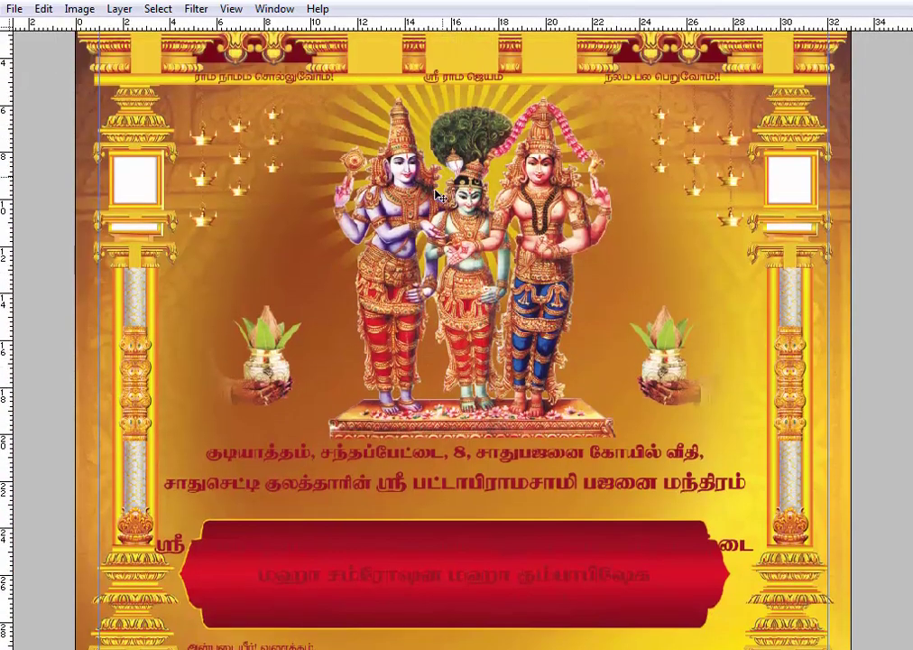
{"action": "scroll", "coordinate": [473, 285], "scroll_direction": "down", "scroll_amount": 5}
{"action": "scroll", "coordinate": [436, 316], "scroll_direction": "down", "scroll_amount": 4}
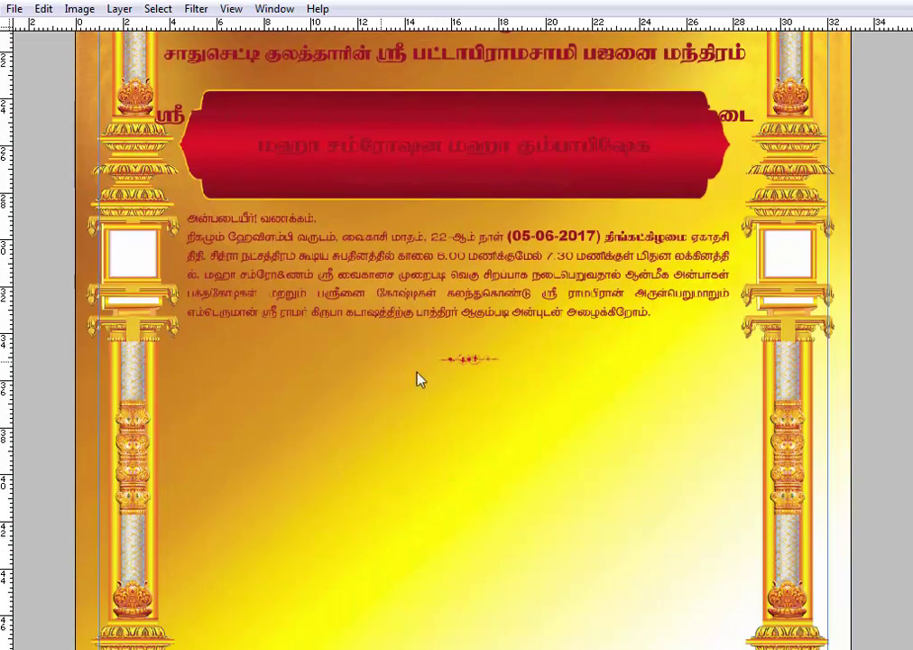
{"action": "key", "text": "ctrl+0"}
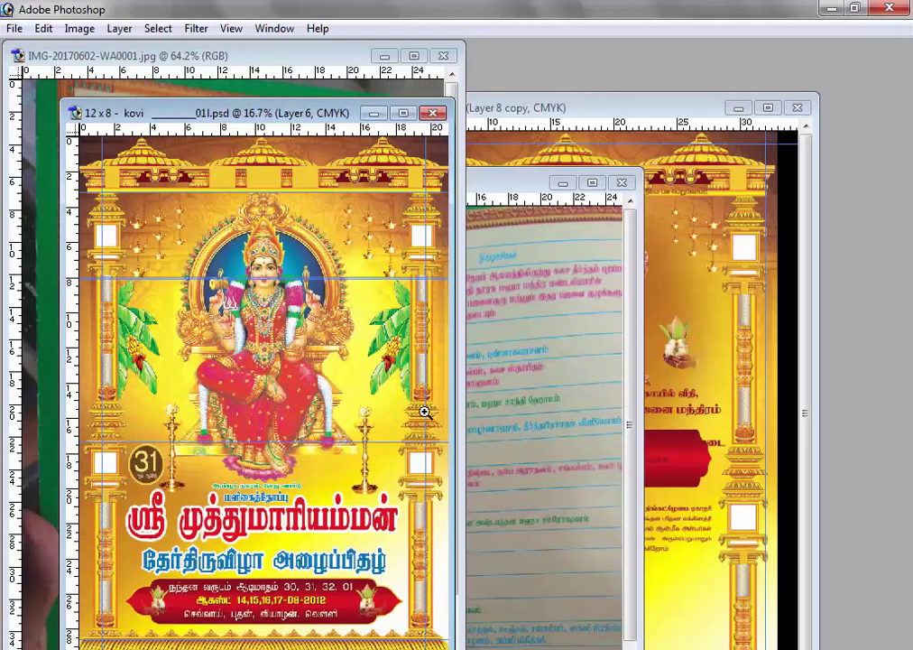
- Close the white-panel photo document without saving changes
{"action": "right_click", "coordinate": [361, 414]}
{"action": "left_click", "coordinate": [393, 426]}
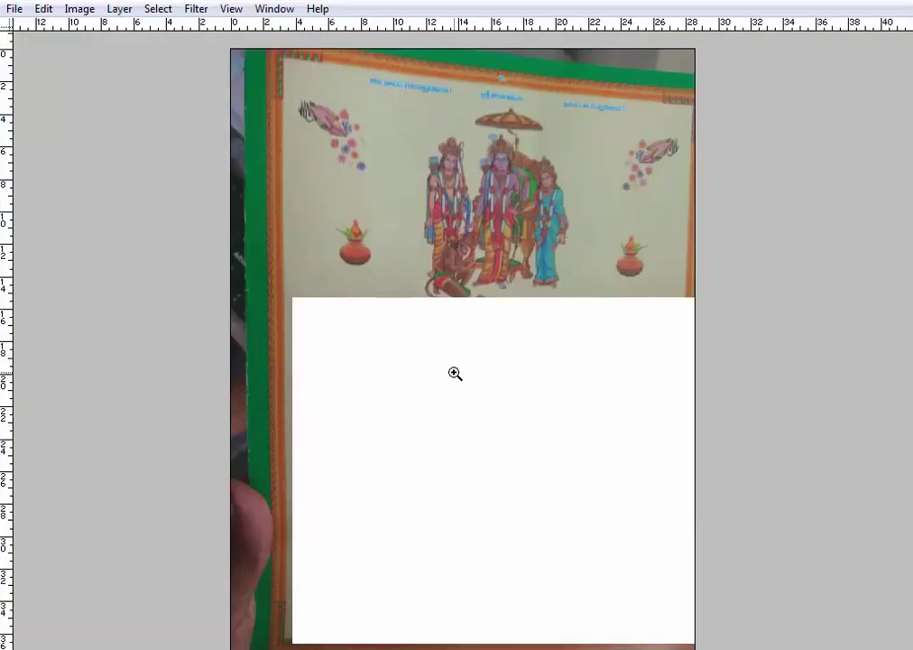
{"action": "key", "text": "ctrl+w"}
{"action": "left_click", "coordinate": [443, 268]}
- Copy the schedule photo's organisers' block below the invitation text, enlarged into a wide strip
{"action": "right_click", "coordinate": [424, 353]}
{"action": "left_click", "coordinate": [469, 361]}
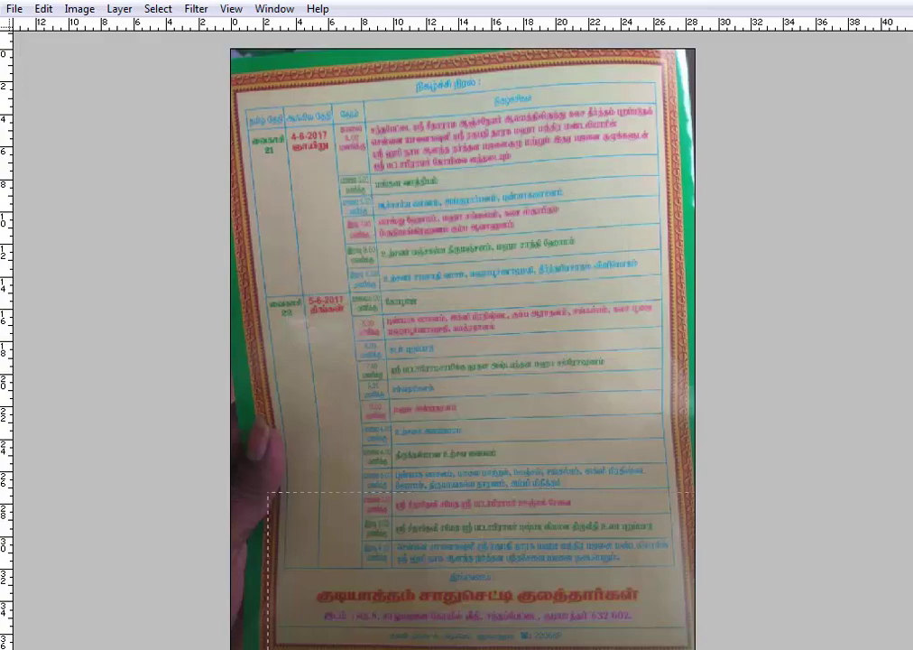
{"action": "left_click", "coordinate": [562, 583]}
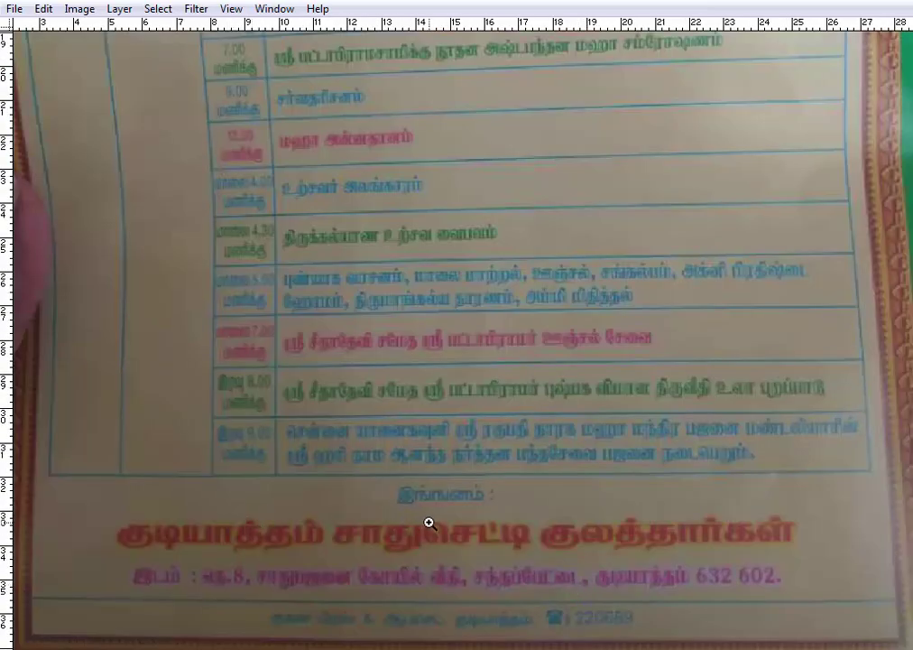
{"action": "mouse_move", "coordinate": [20, 476]}
{"action": "left_mouse_down"}
{"action": "mouse_move", "coordinate": [302, 565]}
{"action": "mouse_move", "coordinate": [909, 646]}
{"action": "left_mouse_up"}
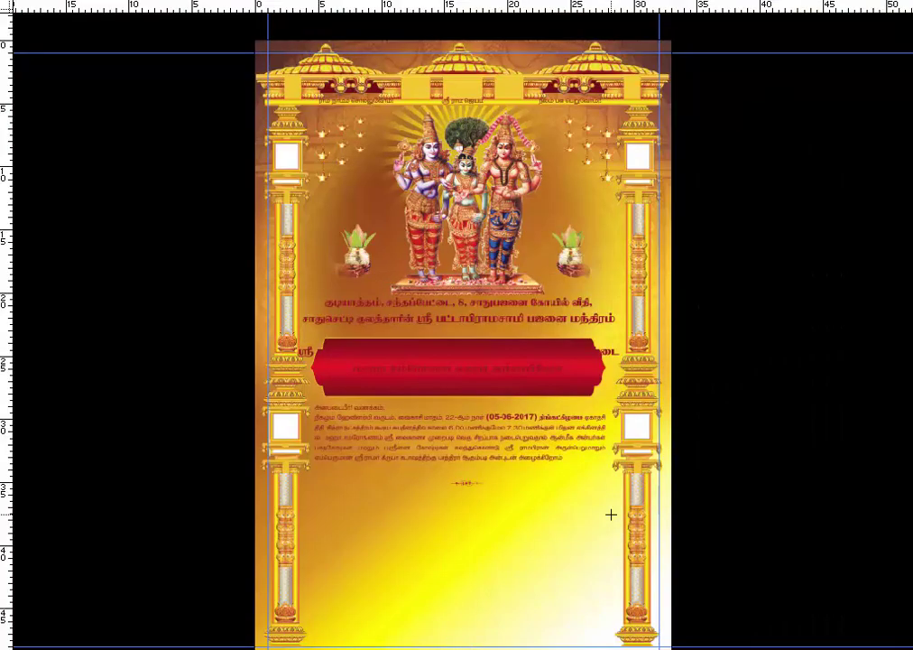
{"action": "left_click_drag", "start_coordinate": [485, 493], "coordinate": [484, 557]}
{"action": "key", "text": "ctrl+t"}
{"action": "left_click_drag", "start_coordinate": [516, 519], "coordinate": [604, 505]}
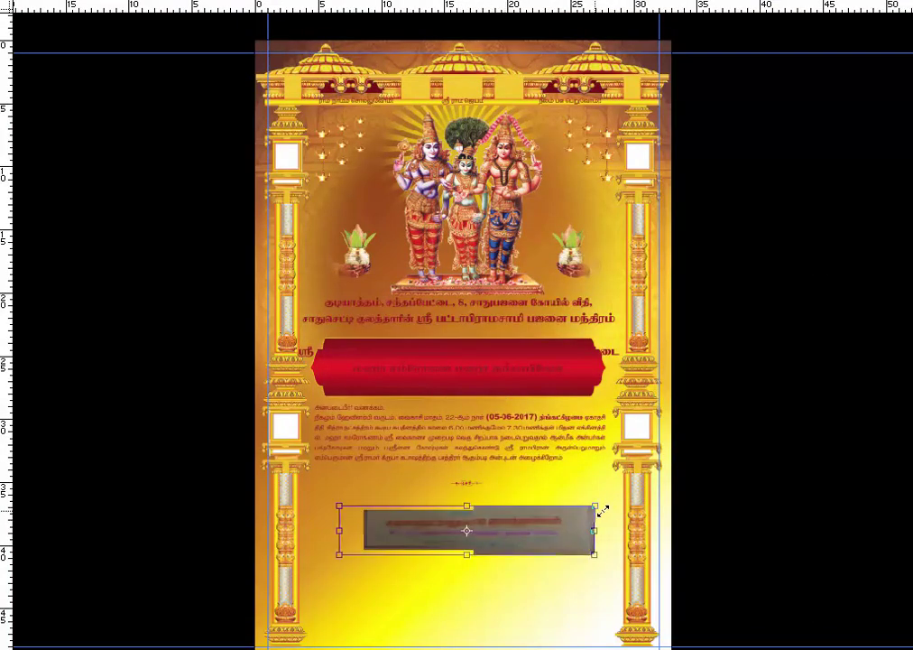
{"action": "key", "text": "Return"}
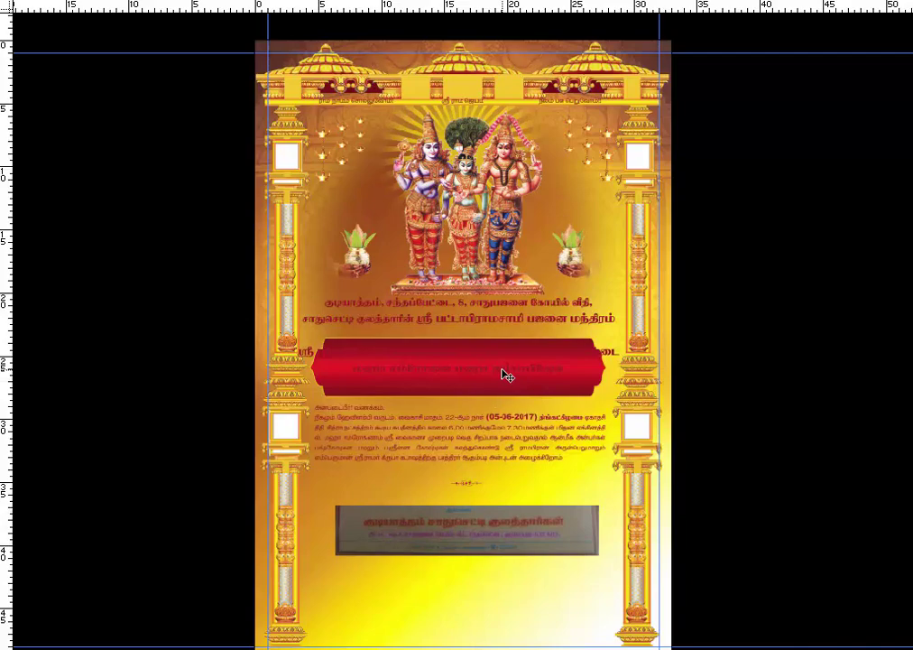
- Add the red heading 'குடியாத்தம் சாதுசெட்டி குலத்தார்கள்' near the bottom of the card
{"action": "key", "text": "z"}
{"action": "left_click", "coordinate": [441, 633]}
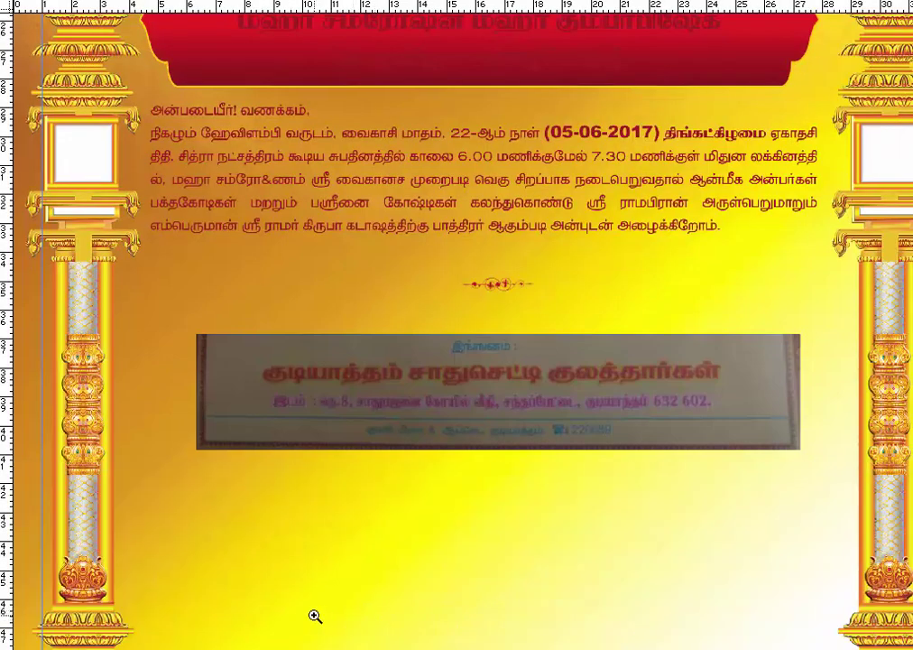
{"action": "key", "text": "t"}
{"action": "left_click", "coordinate": [218, 545]}
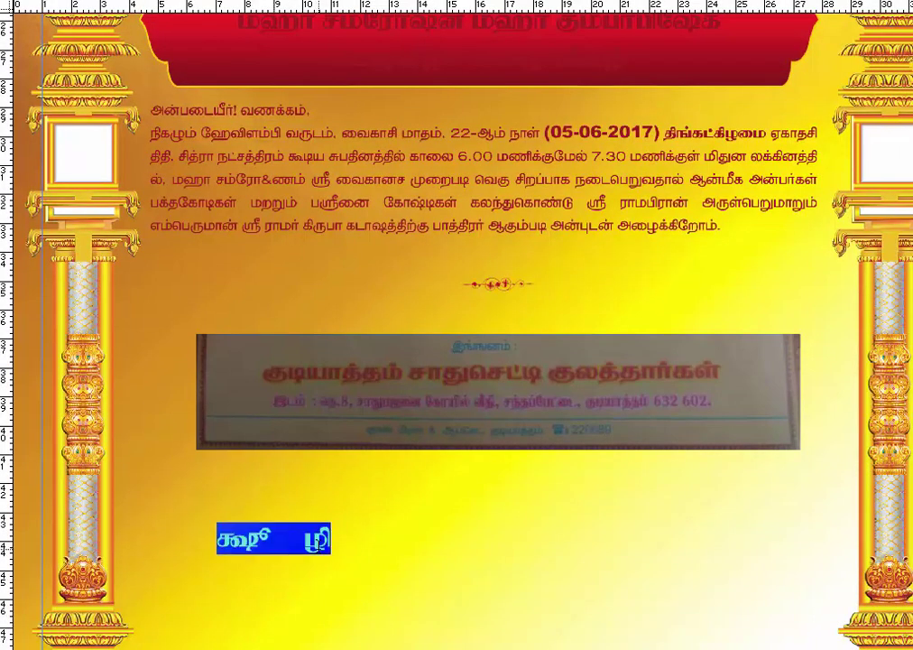
{"action": "type", "text": "குடியாத்தம் ச"}
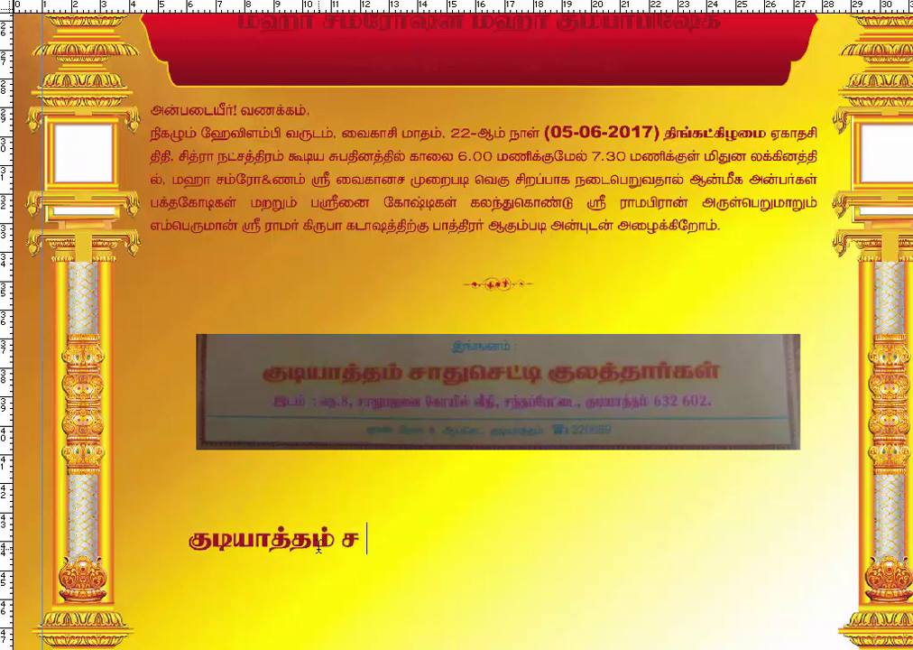
{"action": "type", "text": "ாதுசெட்டி குல"}
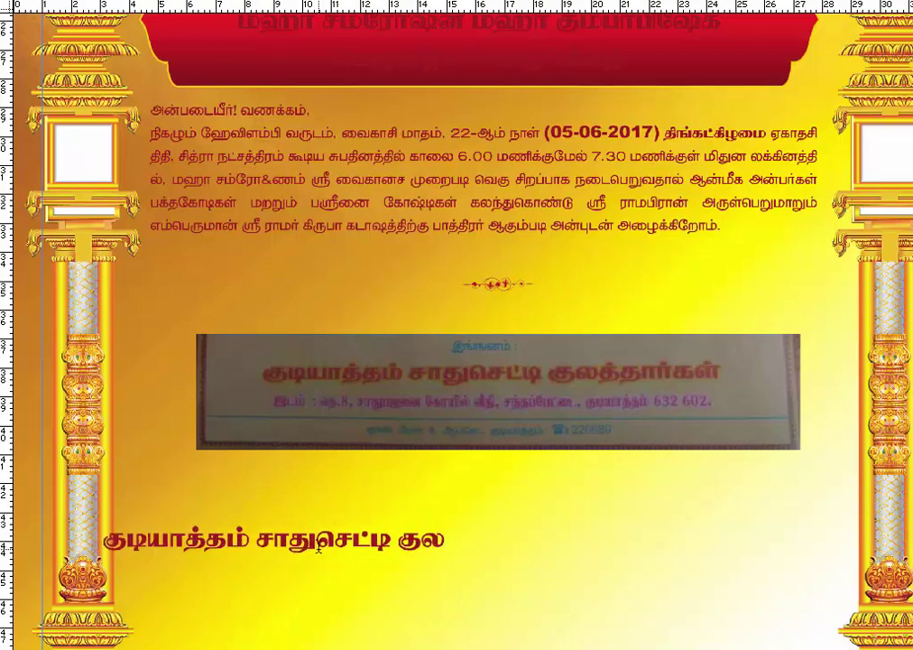
{"action": "type", "text": "த்தார்கள்"}
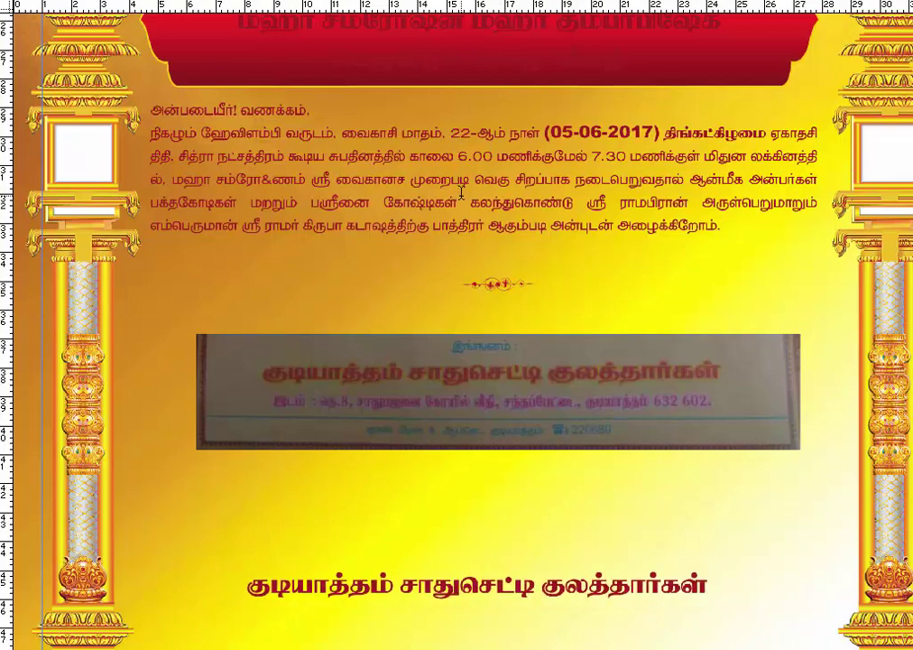
- Type the organisers' address line, move it beneath the heading and enlarge it
{"action": "left_click", "coordinate": [379, 516]}
{"action": "type", "text": "அமத"}
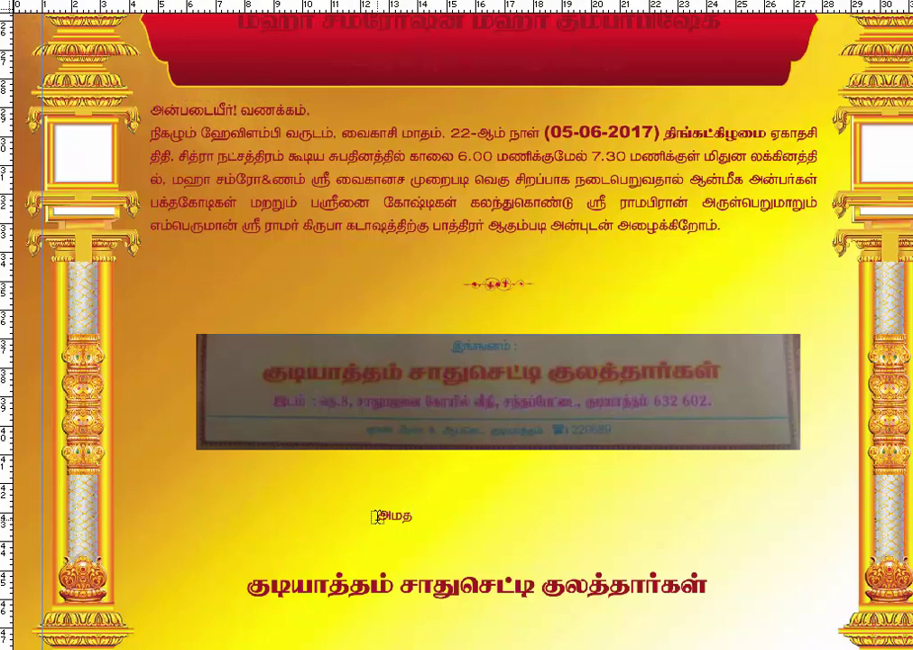
{"action": "key", "text": "ctrl+a"}
{"action": "type", "text": "இட"}
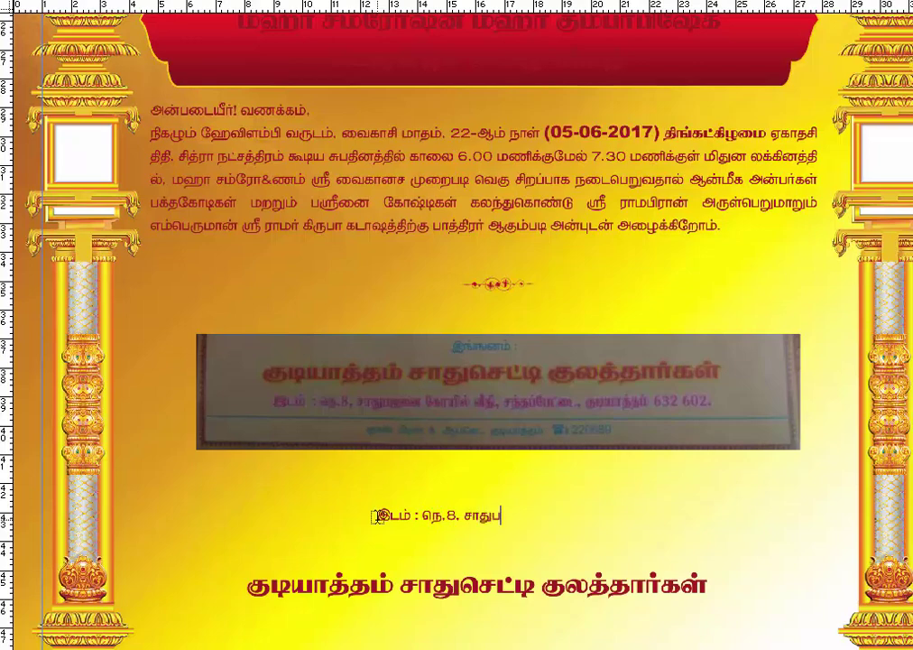
{"action": "type", "text": "ஜனை"}
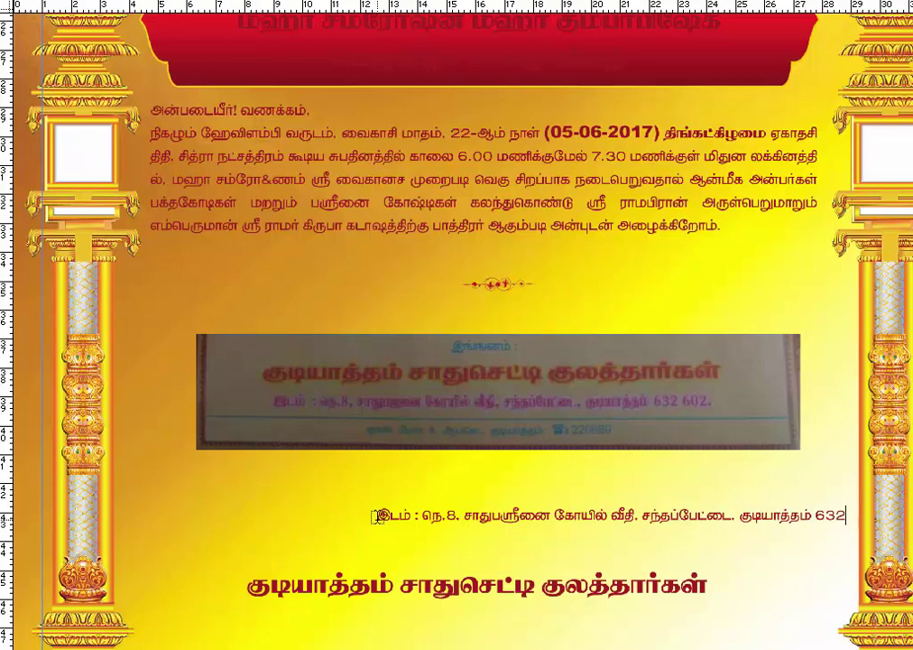
{"action": "mouse_move", "coordinate": [377, 516]}
{"action": "left_mouse_down"}
{"action": "mouse_move", "coordinate": [357, 444]}
{"action": "mouse_move", "coordinate": [295, 544]}
{"action": "mouse_move", "coordinate": [295, 527]}
{"action": "left_mouse_up"}
{"action": "key", "text": "ctrl+a"}
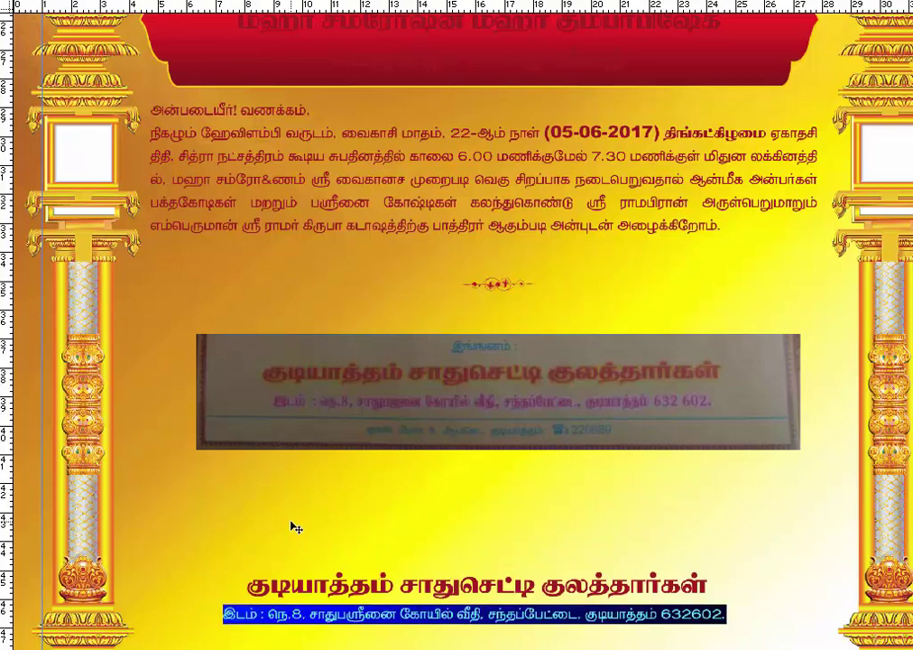
{"action": "key", "text": "ctrl+shift+period"}
{"action": "key", "text": "ctrl+shift+period"}
- Change the bottom address line to a new font and commit it
{"action": "key", "text": "ctrl+minus"}
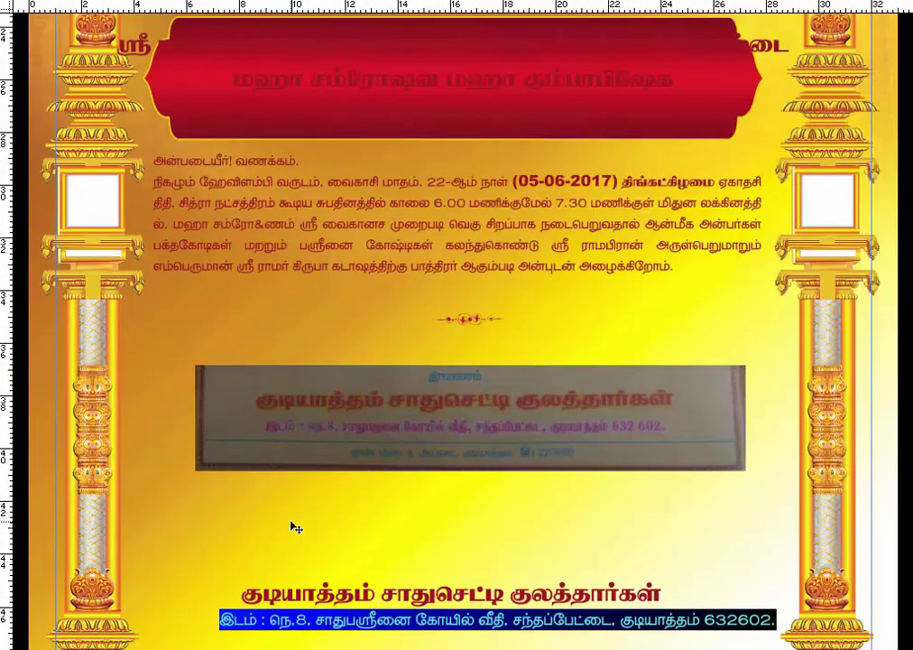
{"action": "key", "text": "ctrl+minus"}
{"action": "key", "text": "ctrl+minus"}
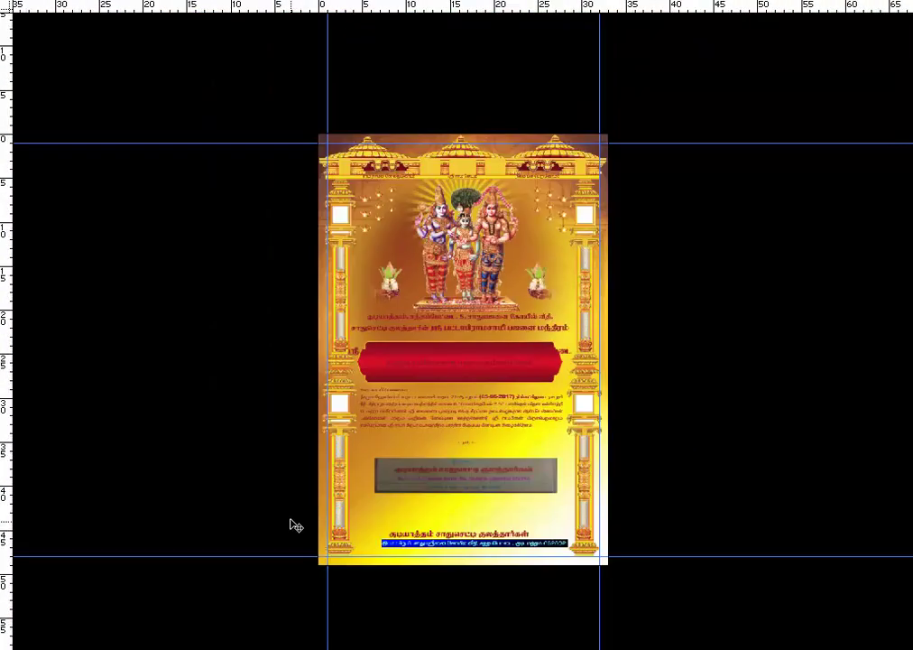
{"action": "key", "text": "Down"}
{"action": "key", "text": "Down"}
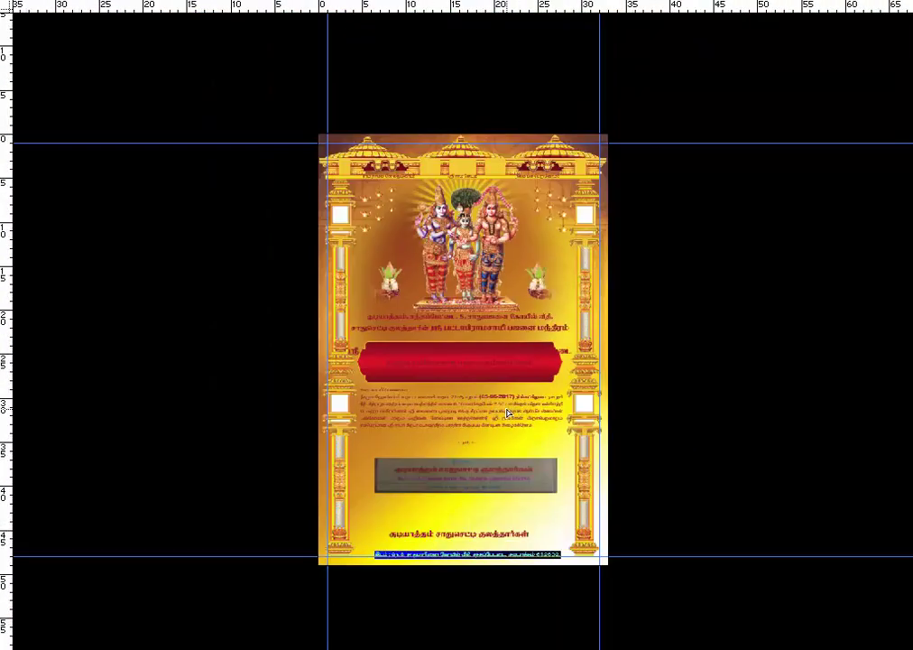
{"action": "key", "text": "ctrl+Return"}
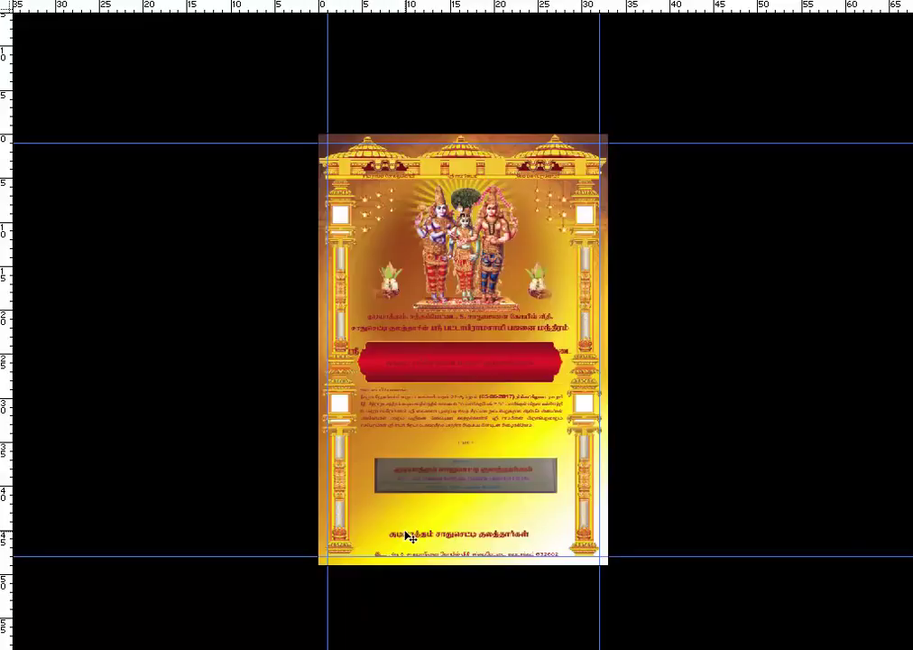
- Stretch the address line wider across the foot of the card with Free Transform
{"action": "key", "text": "ctrl+minus"}
{"action": "key", "text": "ctrl+plus"}
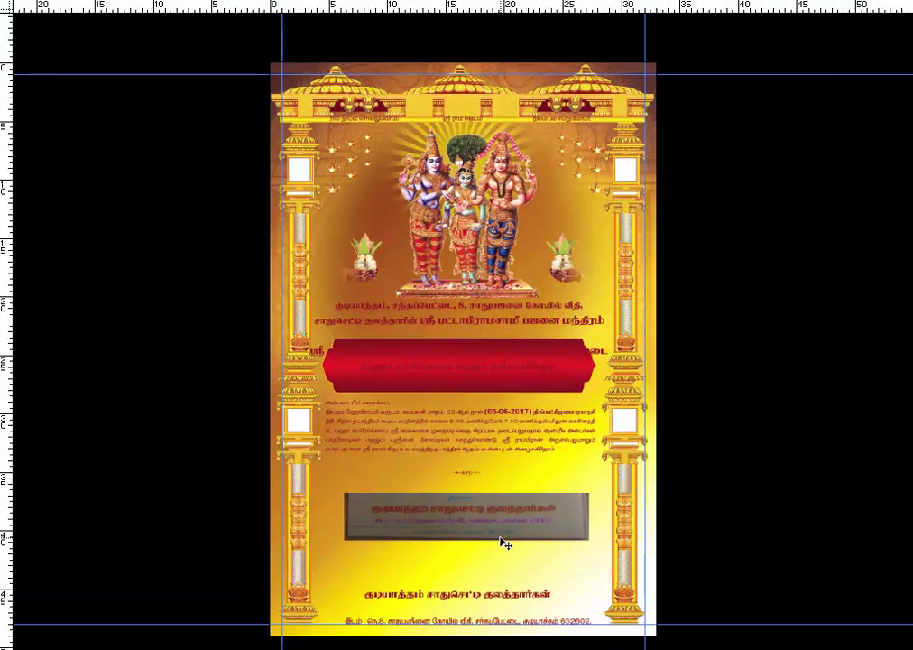
{"action": "key", "text": "ctrl+plus"}
{"action": "left_click", "coordinate": [590, 633]}
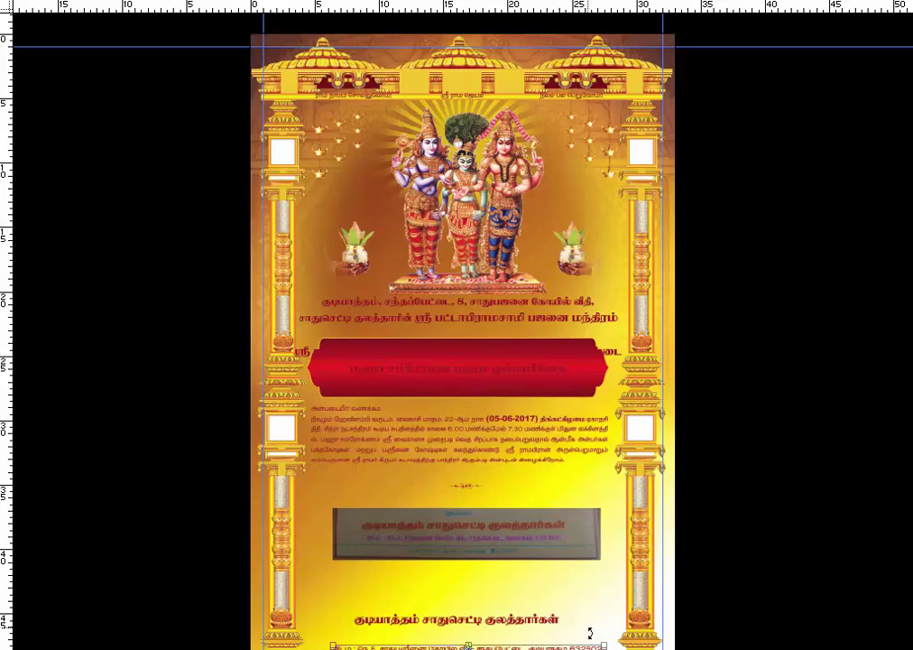
{"action": "left_click_drag", "start_coordinate": [607, 637], "coordinate": [629, 616]}
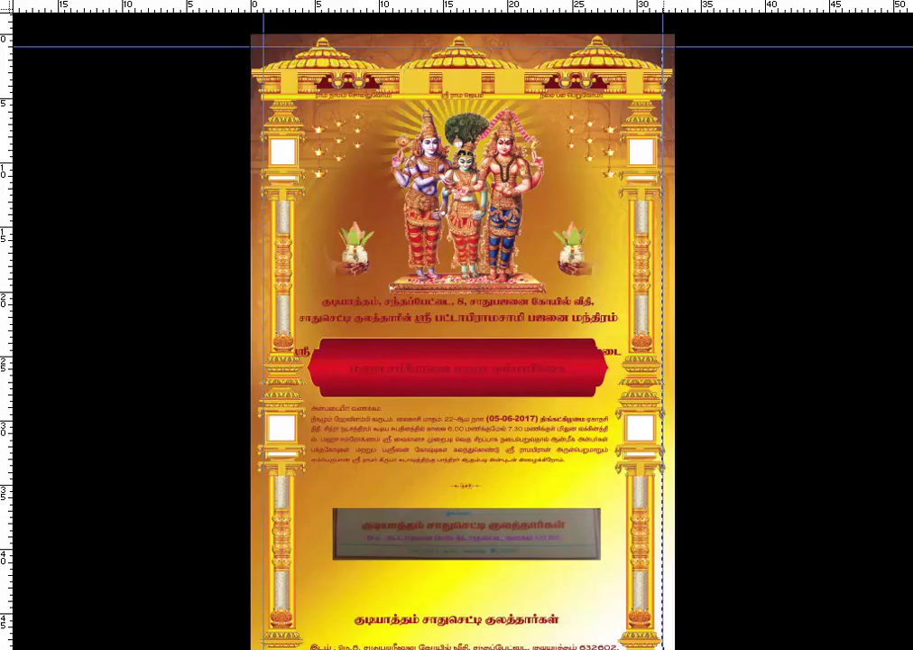
- Fill the card's outer border with dark red and fit the card on screen
{"action": "key", "text": "alt+BackSpace"}
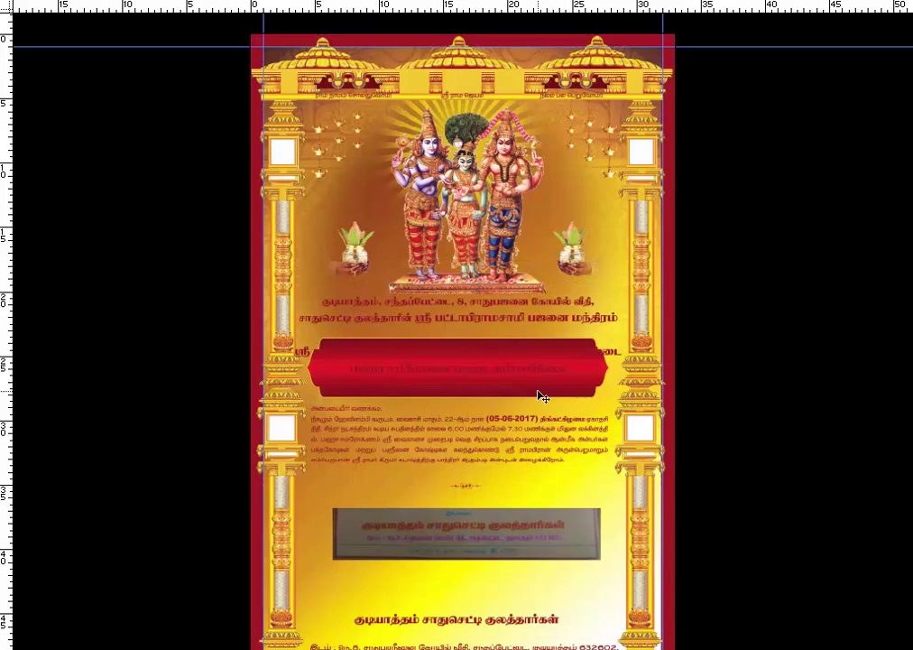
{"action": "left_click", "coordinate": [341, 307]}
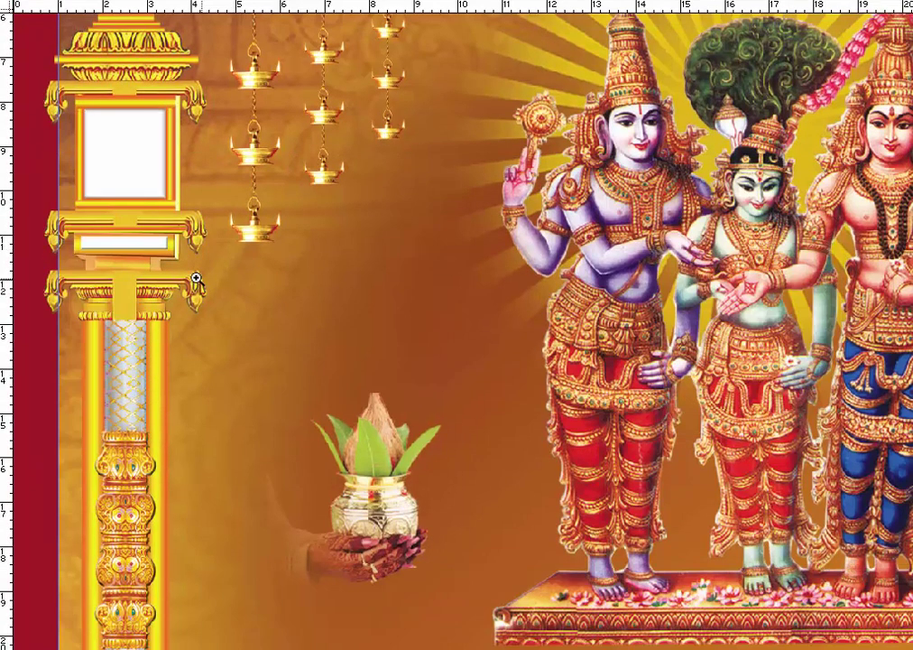
{"action": "right_click", "coordinate": [217, 257]}
{"action": "left_click", "coordinate": [256, 290]}
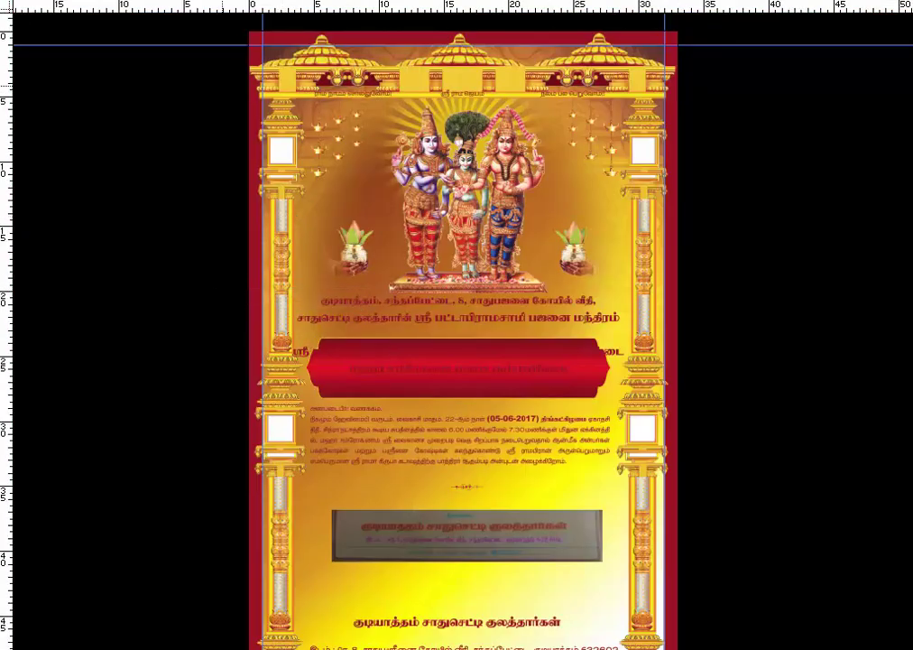
- Work on tall edge strips so the right pillar reaches the red border
{"action": "left_click_drag", "start_coordinate": [268, 269], "coordinate": [275, 648]}
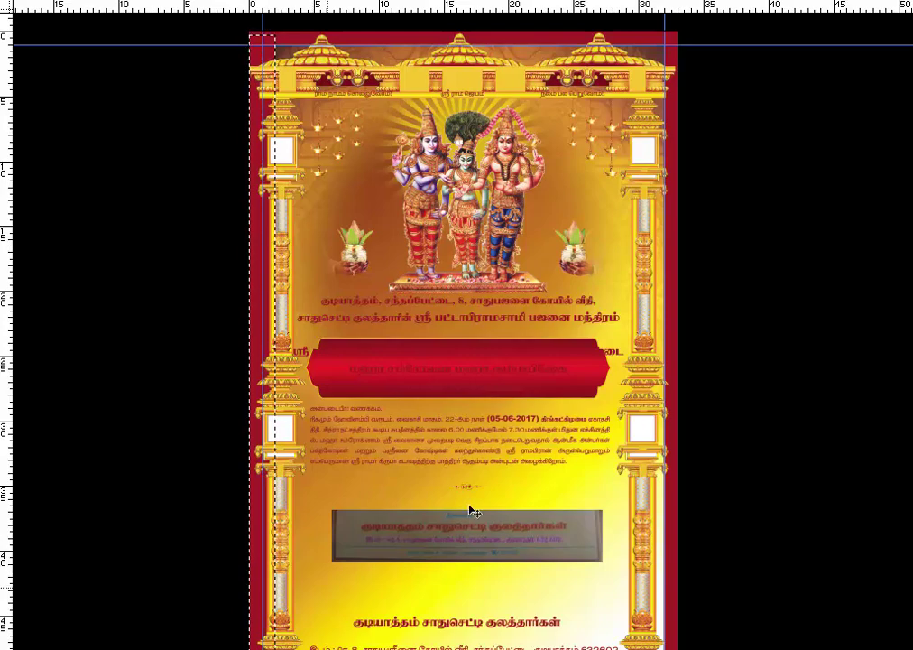
{"action": "key", "text": "ctrl+d"}
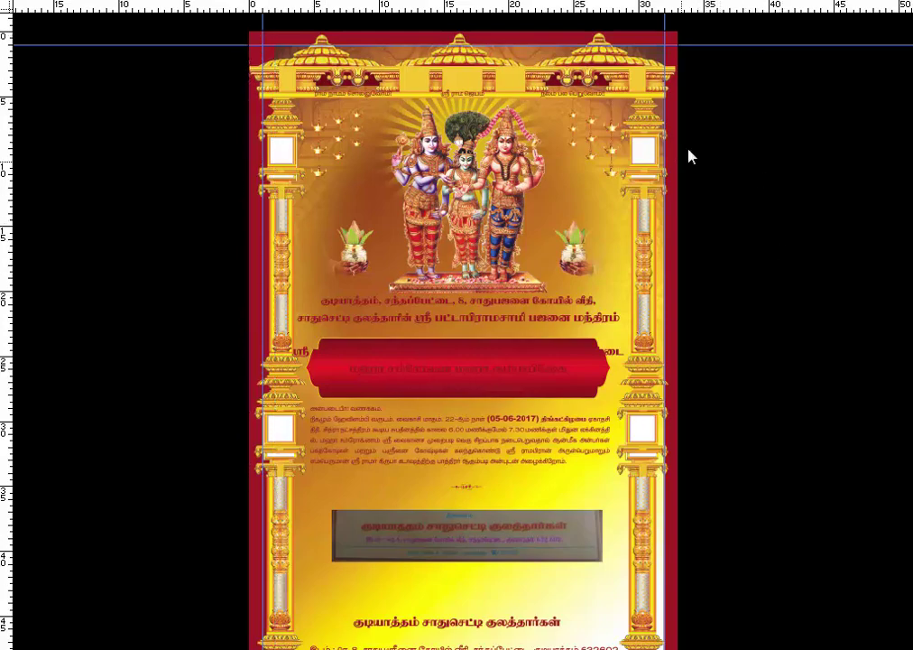
{"action": "key", "text": "ctrl+j"}
{"action": "key", "text": "Return"}
{"action": "left_click_drag", "start_coordinate": [644, 32], "coordinate": [664, 649]}
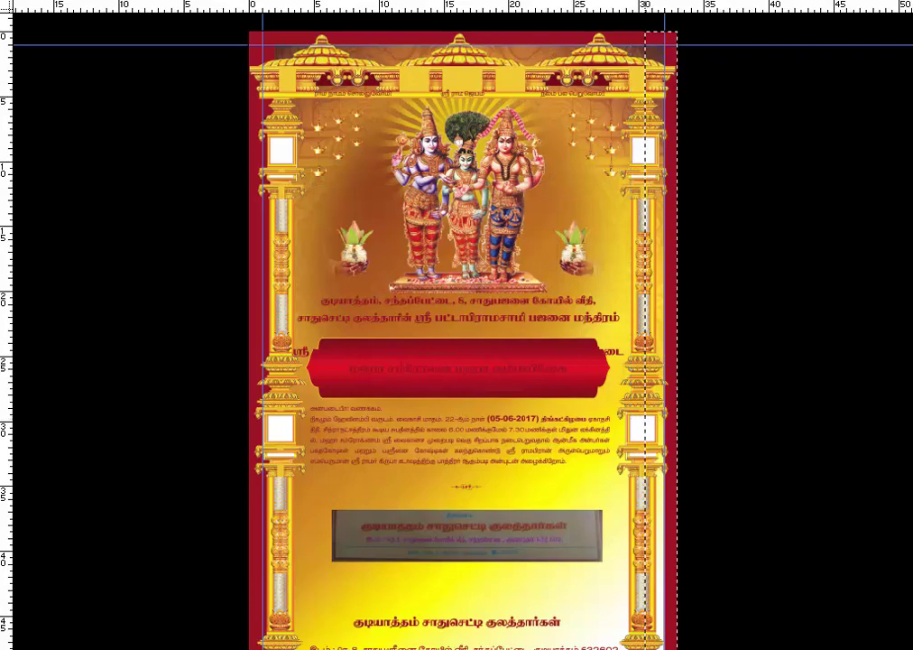
{"action": "key", "text": "ctrl+j"}
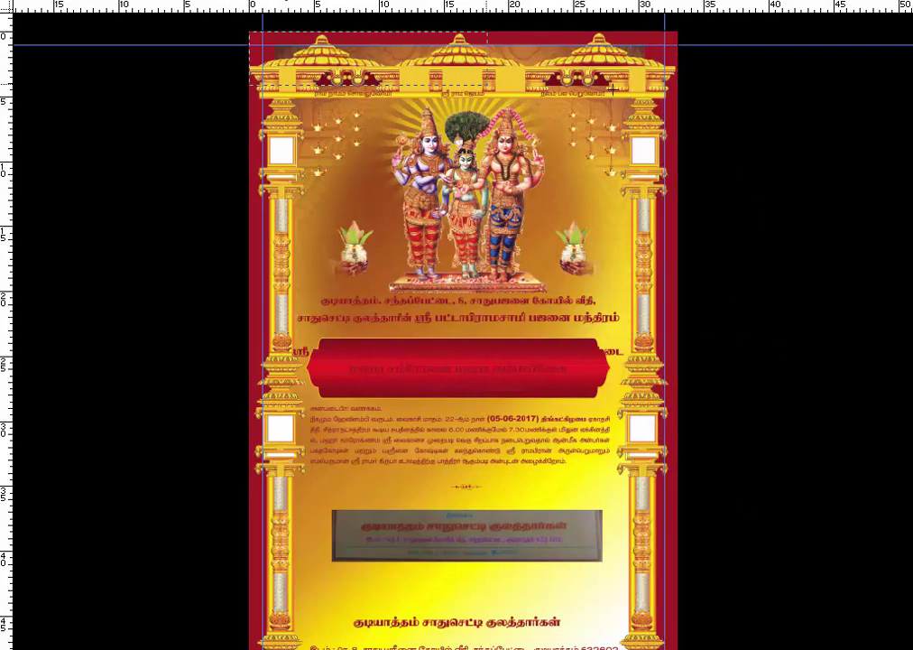
- Fill a white strip behind the small Tamil labels under the domes, then zoom out
{"action": "left_click_drag", "start_coordinate": [612, 89], "coordinate": [677, 95]}
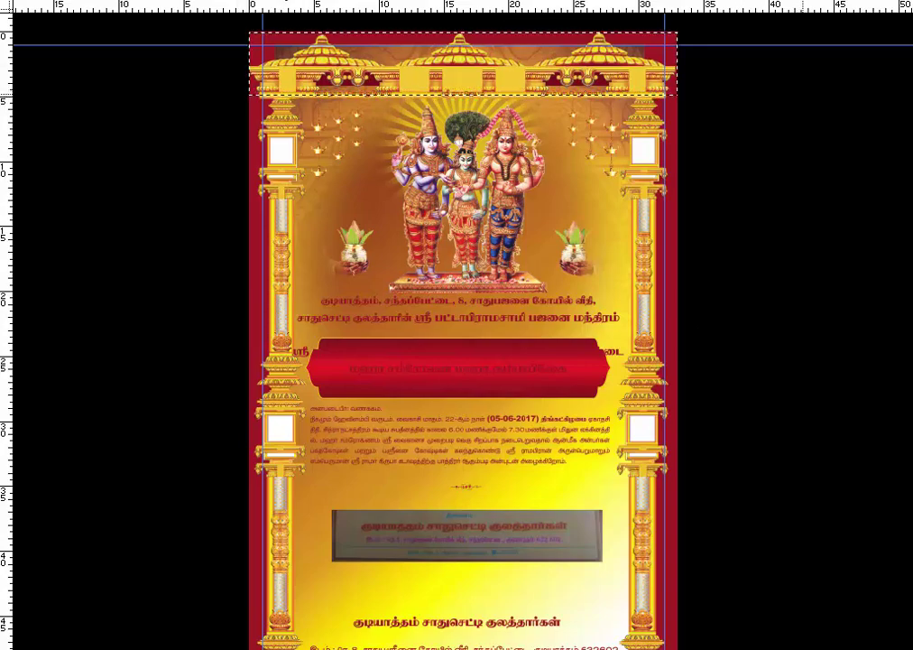
{"action": "key", "text": "ctrl+z"}
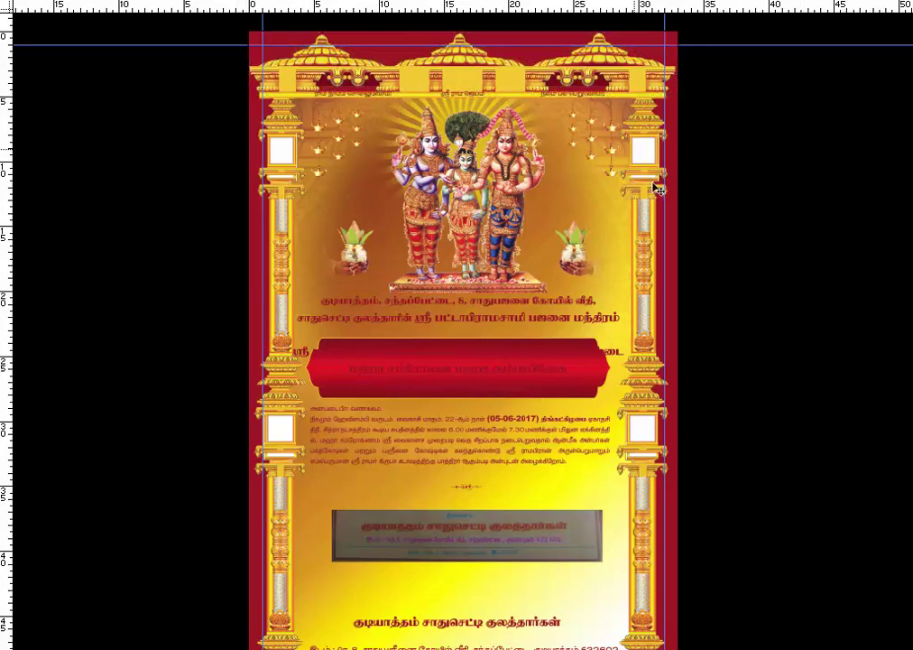
{"action": "left_click", "coordinate": [301, 64]}
{"action": "left_click_drag", "start_coordinate": [296, 133], "coordinate": [352, 178]}
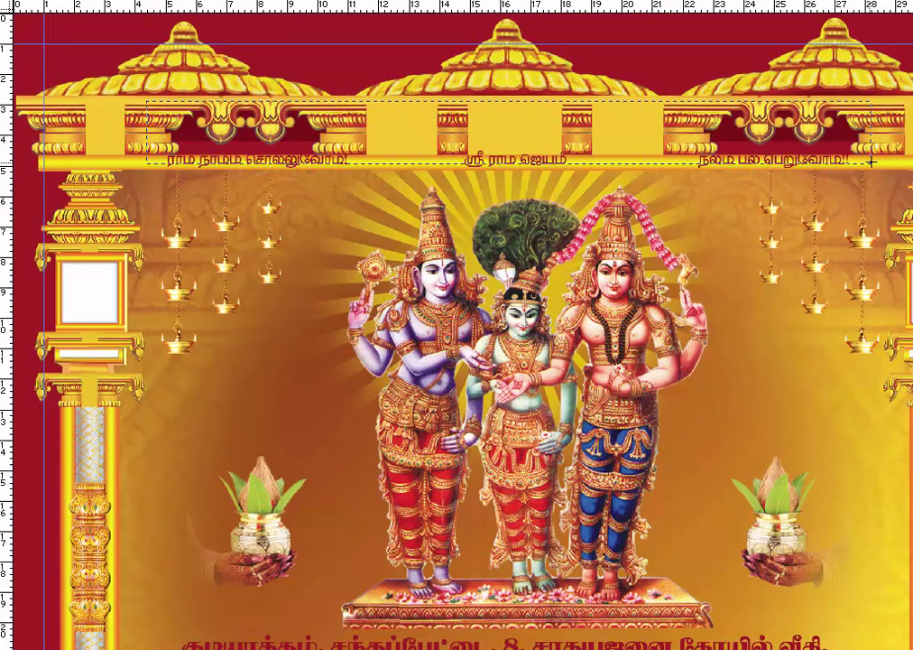
{"action": "left_click_drag", "start_coordinate": [271, 135], "coordinate": [874, 163]}
{"action": "key", "text": "Delete"}
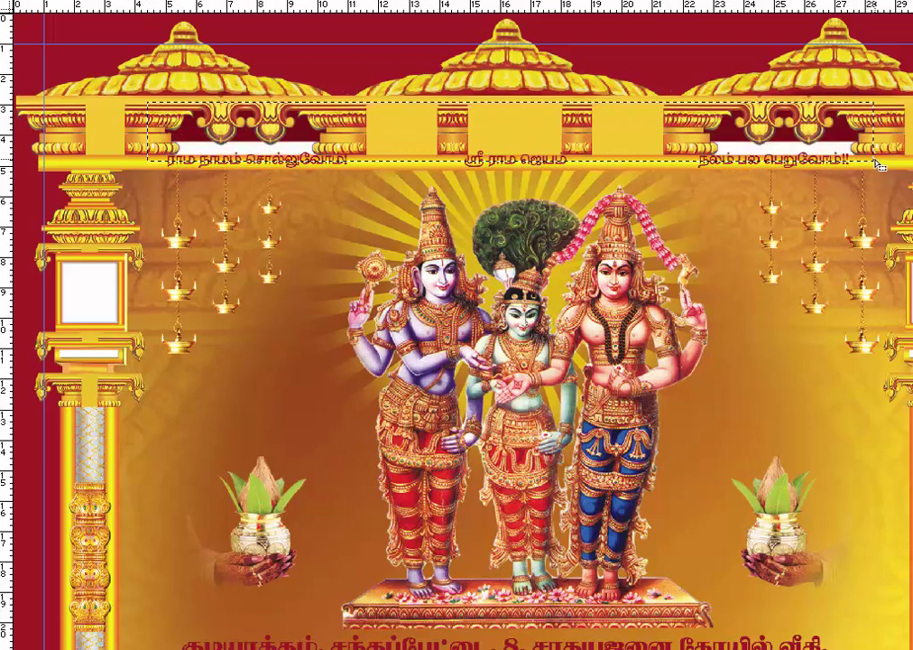
{"action": "key", "text": "ctrl+d"}
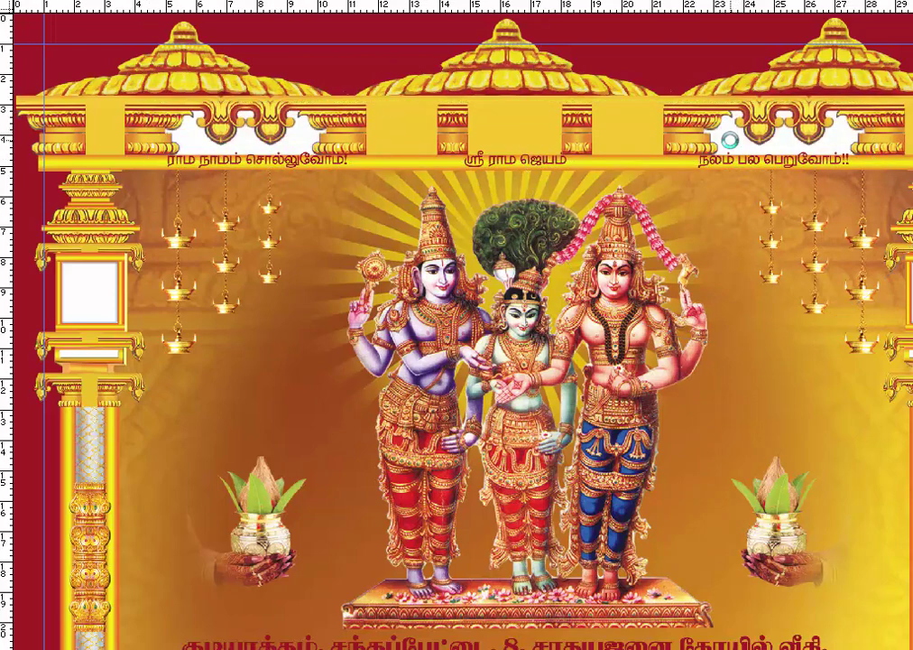
{"action": "key", "text": "ctrl+minus"}
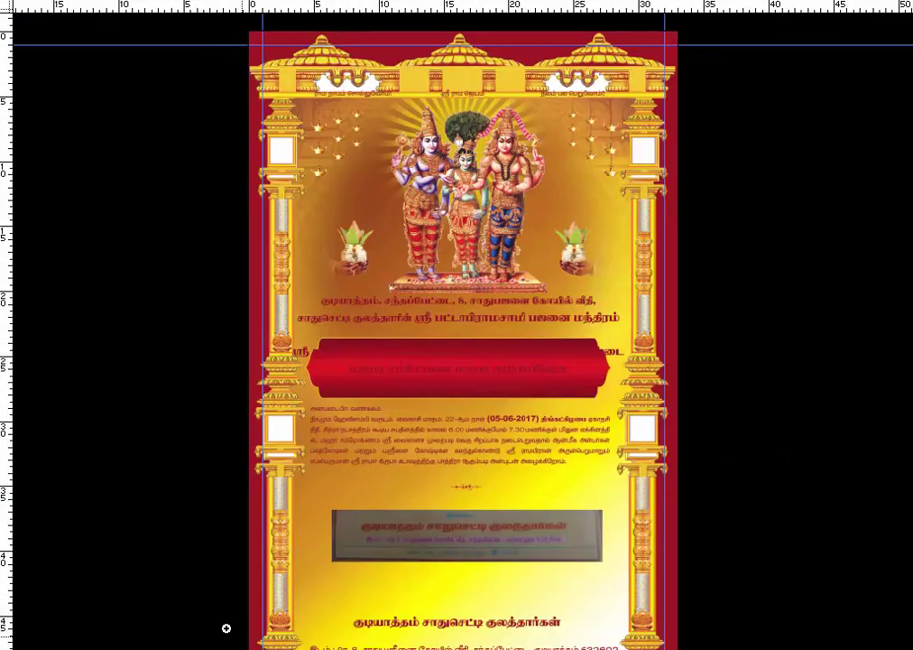
- Correct a letter in the address so the word reads சாதுபஜனை
{"action": "key", "text": "ctrl+plus"}
{"action": "key", "text": "ctrl+plus"}
{"action": "key", "text": "ctrl+plus"}
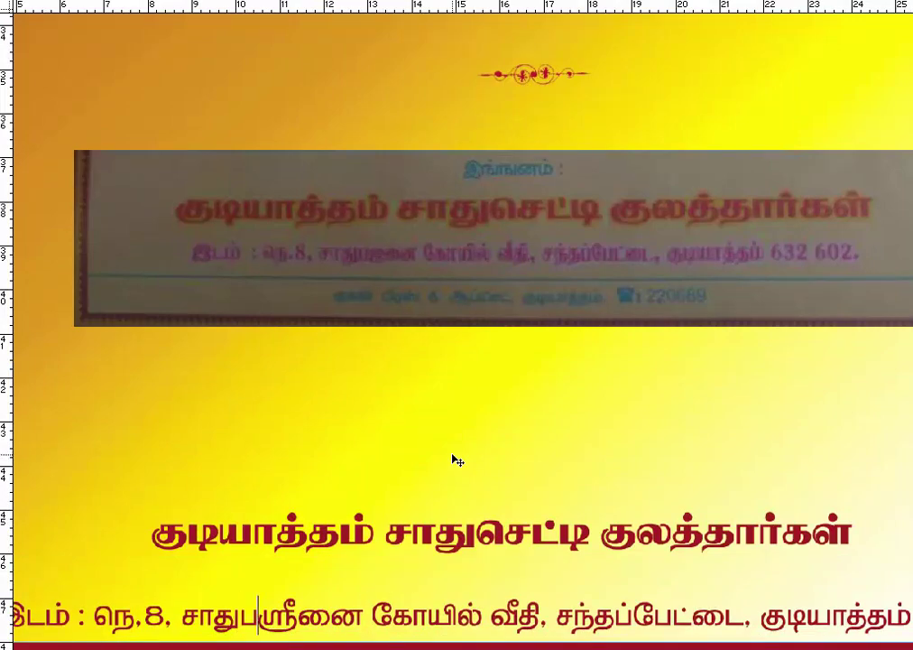
{"action": "key", "text": "shift+Right"}
{"action": "type", "text": "thoo"}
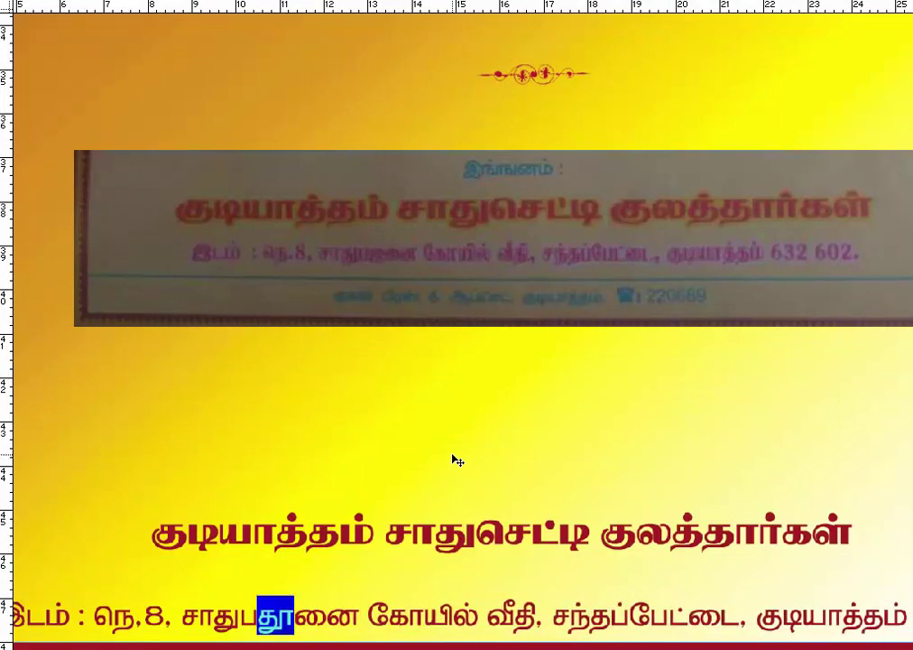
{"action": "type", "text": "ja"}
{"action": "key", "text": "ctrl+0"}
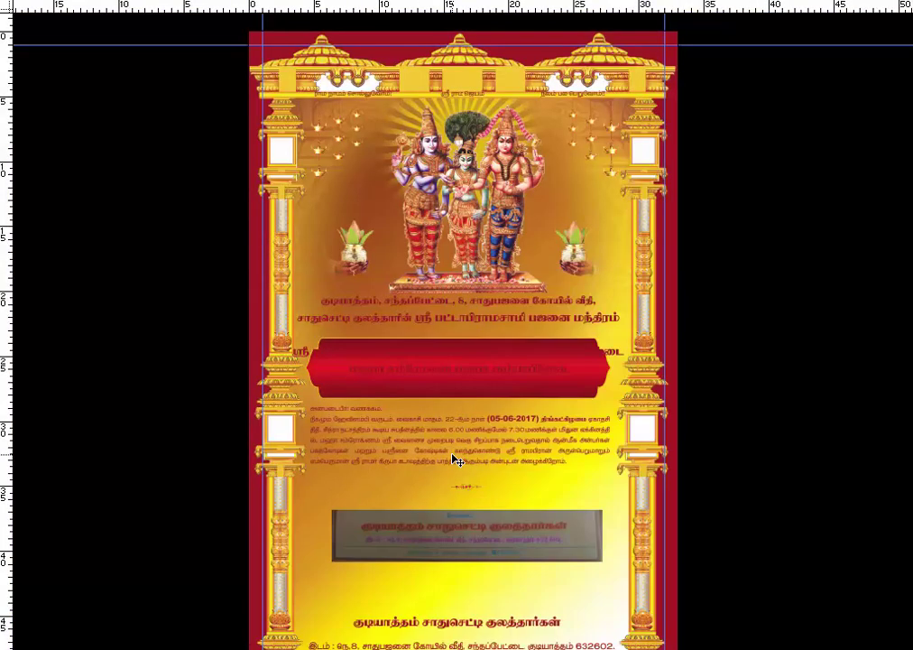
- Add the label 'இங்ஙனம் :' just left of the organisers' red heading and align them
{"action": "key", "text": "ctrl+plus"}
{"action": "key", "text": "ctrl+plus"}
{"action": "key", "text": "ctrl+plus"}
{"action": "key", "text": "t"}
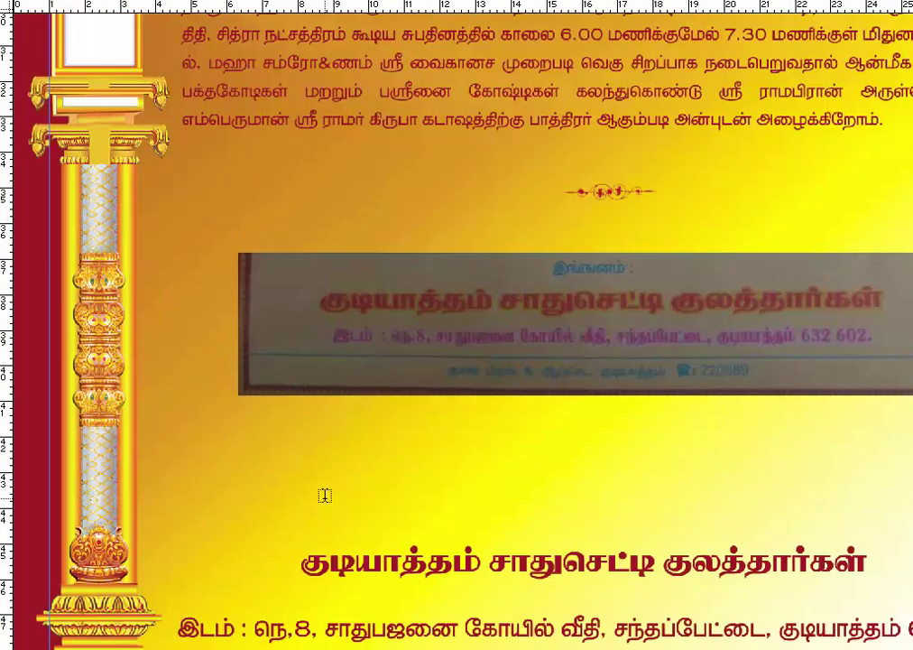
{"action": "left_click", "coordinate": [322, 493]}
{"action": "type", "text": "inganama"}
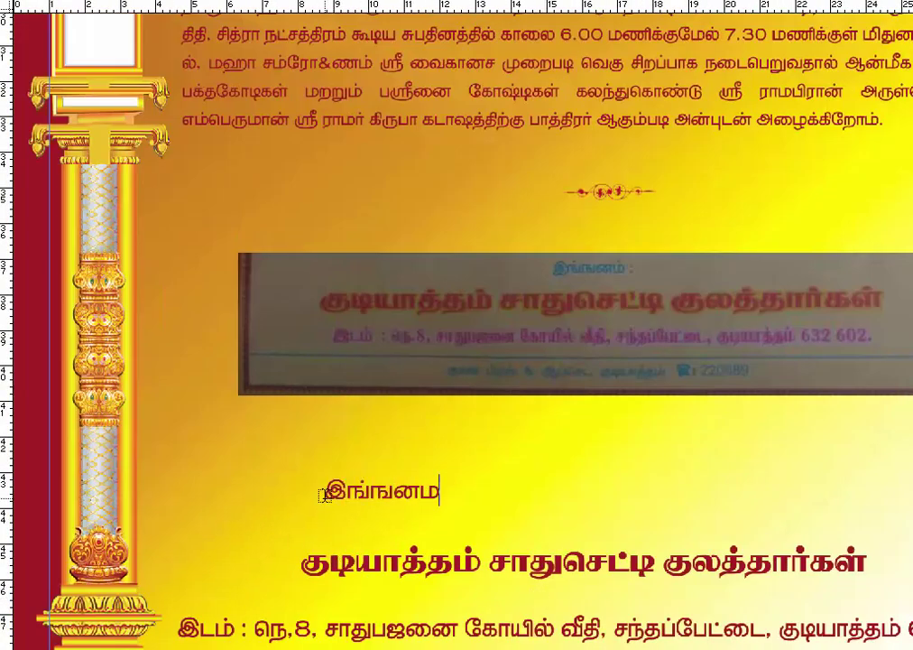
{"action": "left_click_drag", "start_coordinate": [325, 354], "coordinate": [217, 431]}
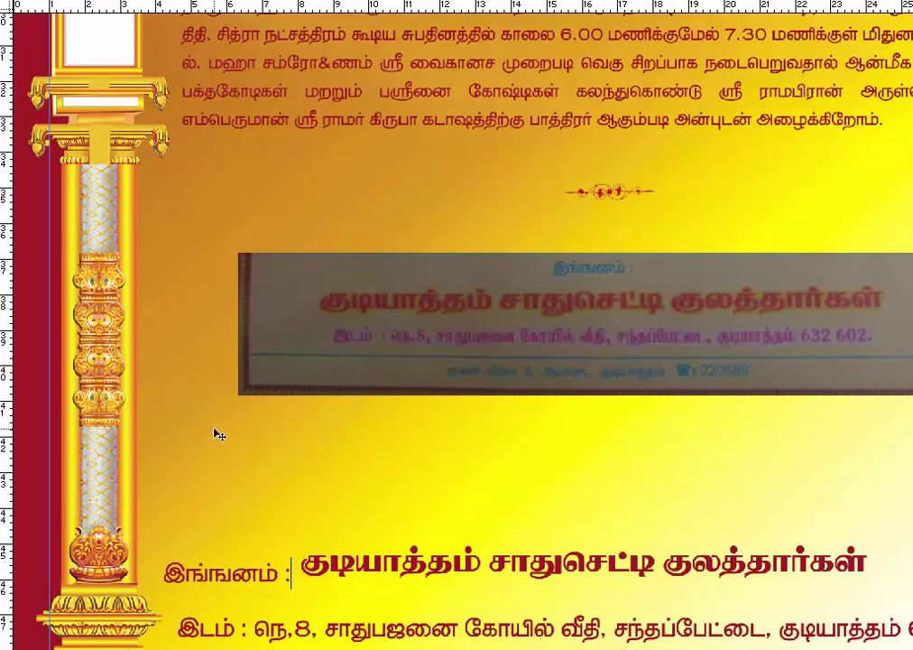
{"action": "left_click_drag", "start_coordinate": [519, 489], "coordinate": [415, 495]}
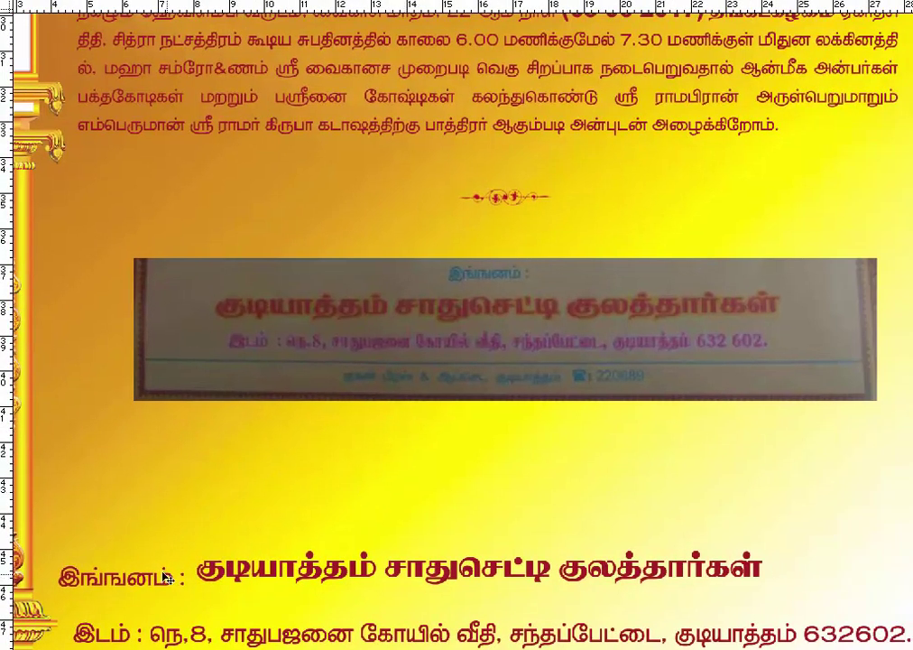
{"action": "key", "text": "Up"}
{"action": "key", "text": "Up"}
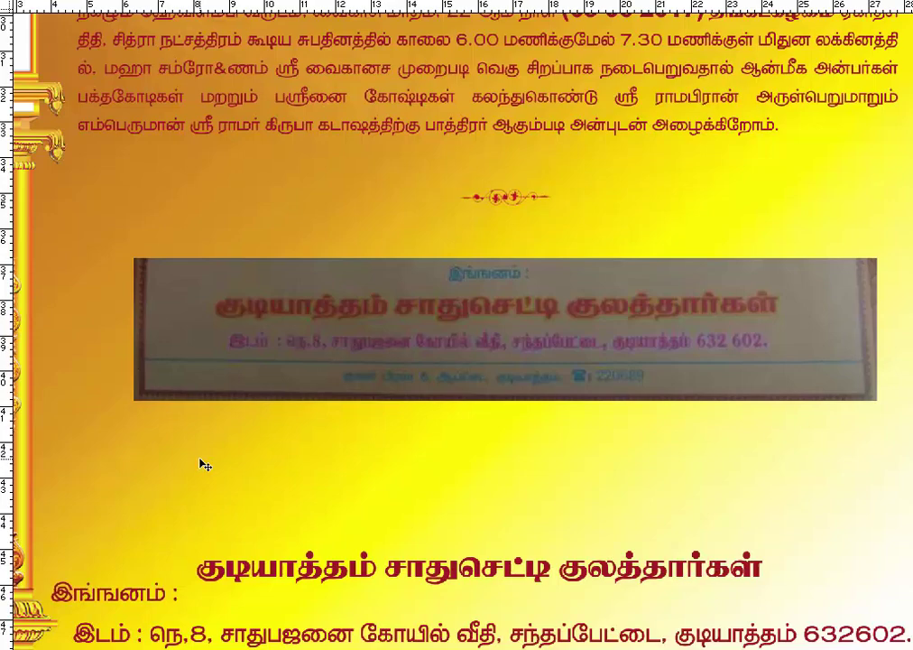
{"action": "left_click_drag", "start_coordinate": [334, 458], "coordinate": [325, 483]}
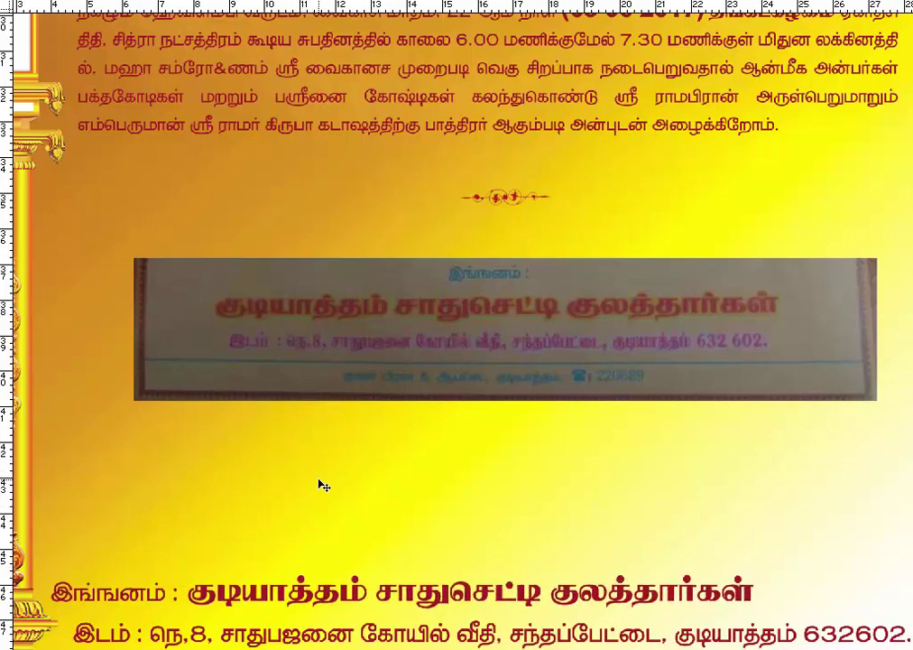
- Stretch the bottom red heading wider across the card
{"action": "left_click_drag", "start_coordinate": [595, 460], "coordinate": [437, 471]}
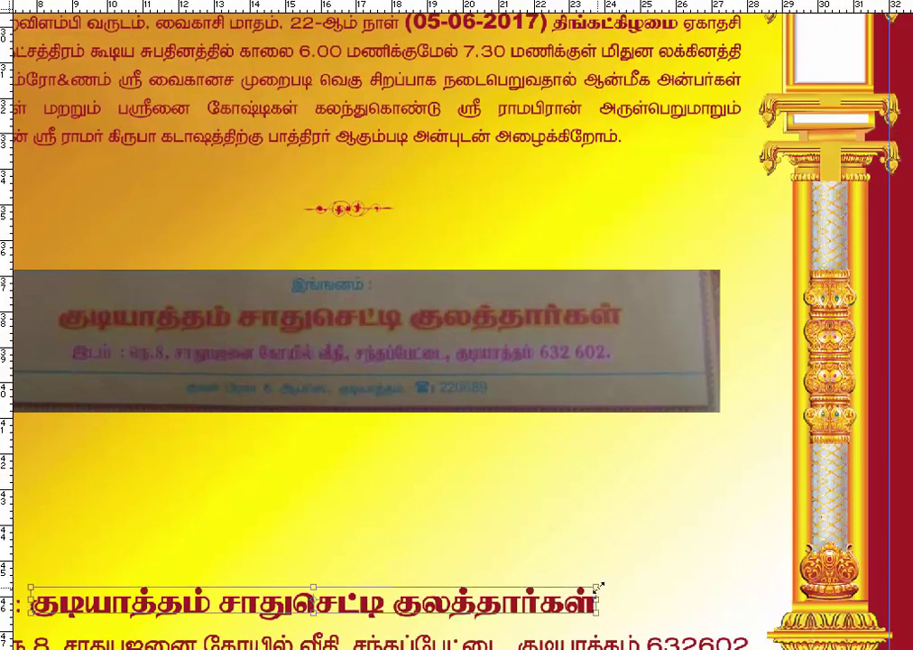
{"action": "left_click_drag", "start_coordinate": [598, 588], "coordinate": [758, 596]}
{"action": "left_click", "coordinate": [320, 525]}
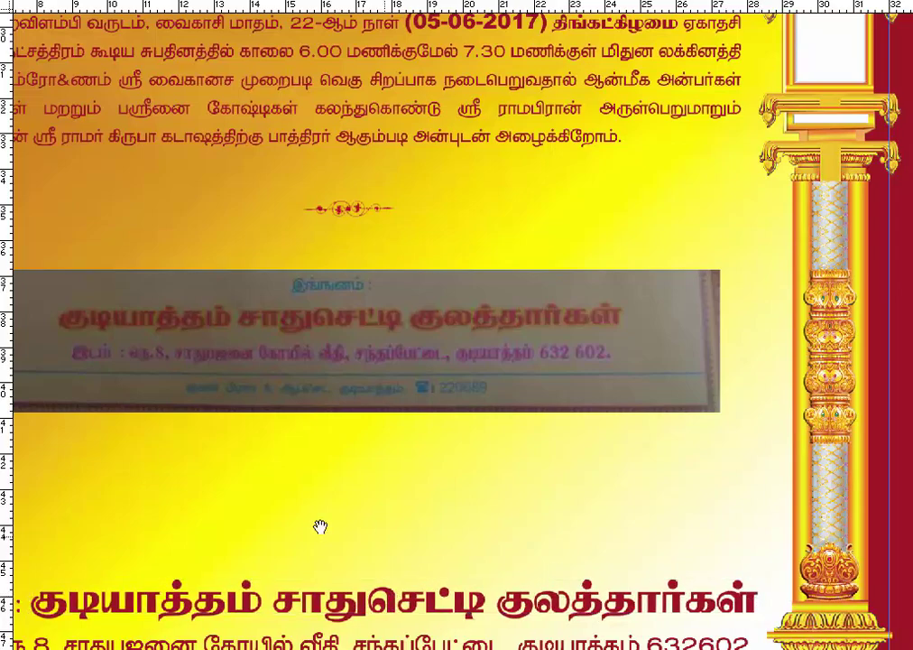
{"action": "scroll", "coordinate": [499, 556], "scroll_direction": "left", "scroll_amount": 5}
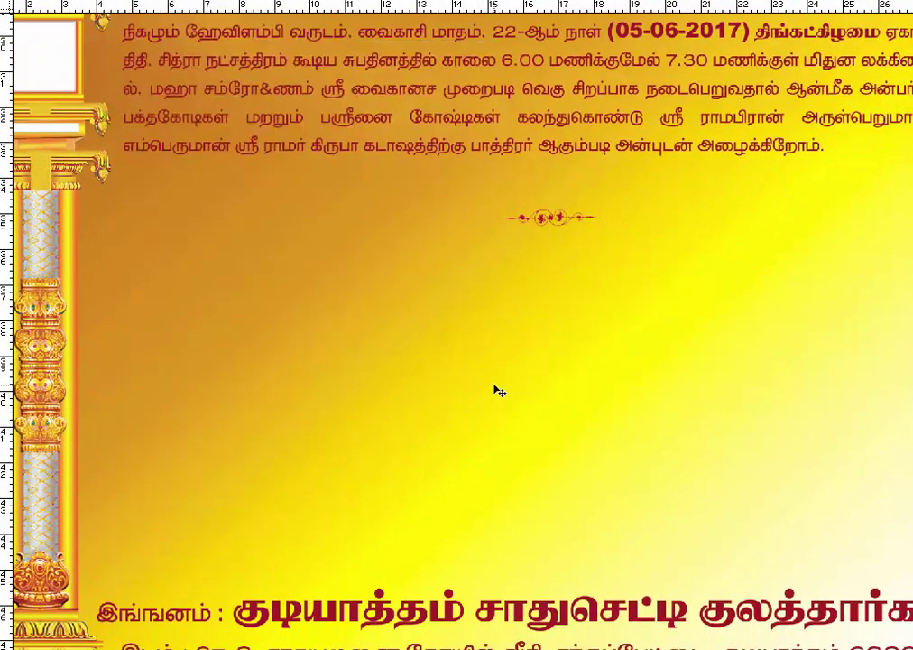
{"action": "scroll", "coordinate": [492, 379], "scroll_direction": "up", "scroll_amount": 3}
{"action": "left_click_drag", "start_coordinate": [487, 371], "coordinate": [373, 330]}
- Switch to the schedule photo and zoom in on its first-day rows
{"action": "right_click", "coordinate": [411, 350]}
{"action": "left_click", "coordinate": [442, 359]}
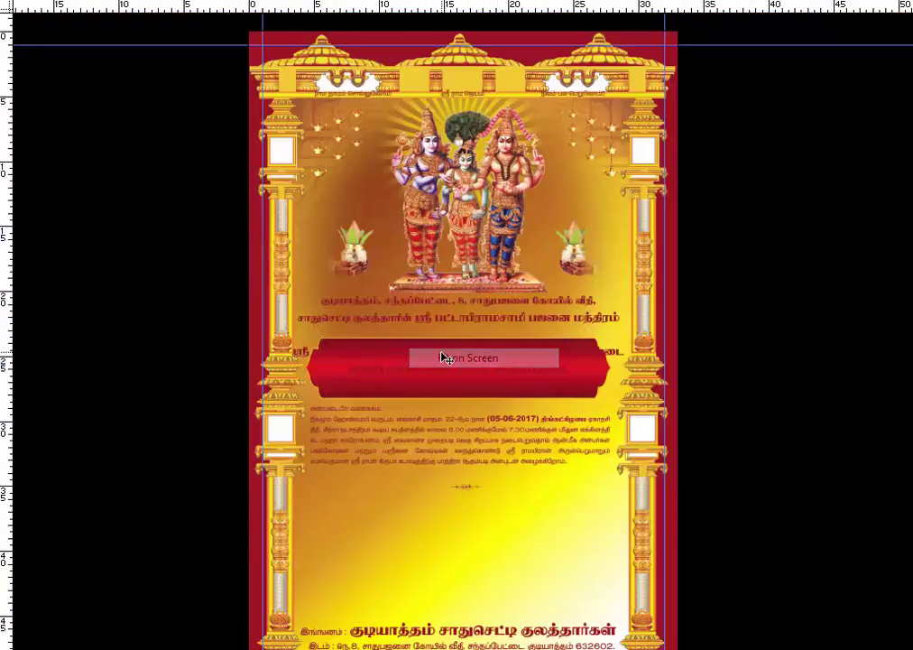
{"action": "key", "text": "ctrl+Tab"}
{"action": "right_click", "coordinate": [384, 370]}
{"action": "left_click", "coordinate": [415, 379]}
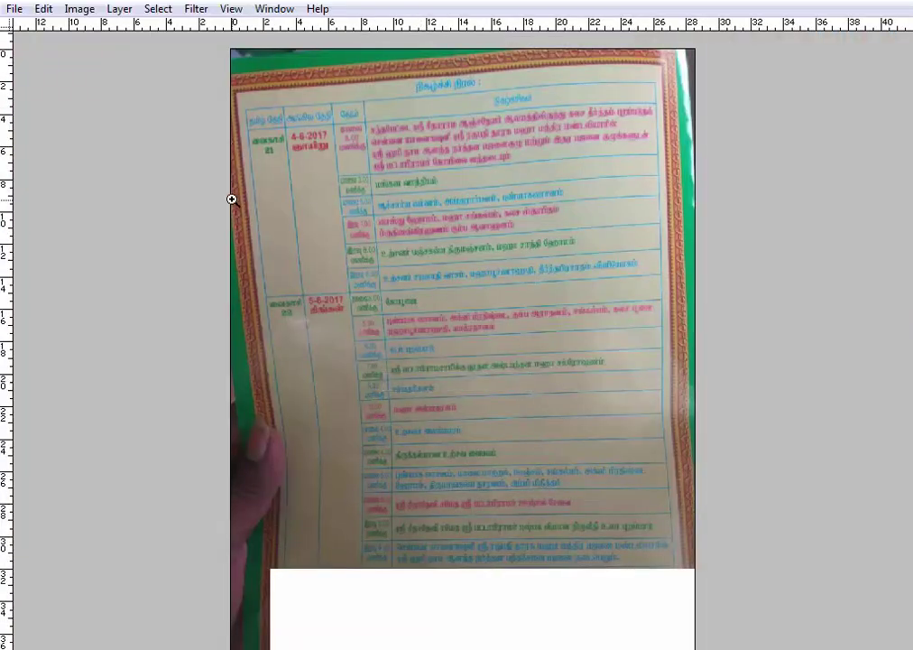
{"action": "left_click", "coordinate": [126, 79]}
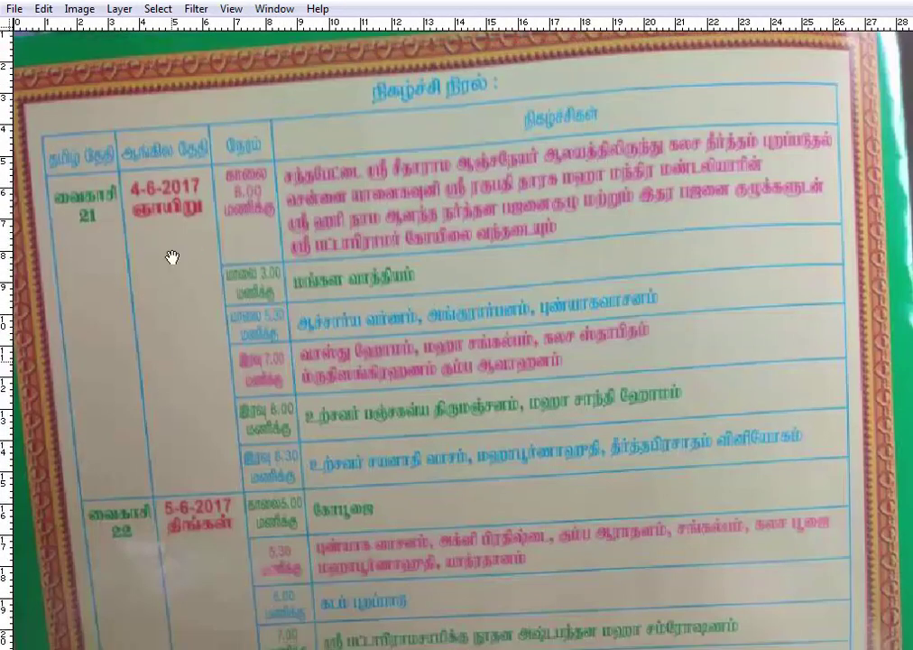
{"action": "scroll", "coordinate": [271, 330], "scroll_direction": "down", "scroll_amount": 3}
{"action": "scroll", "coordinate": [232, 285], "scroll_direction": "up", "scroll_amount": 3}
{"action": "scroll", "coordinate": [441, 260], "scroll_direction": "down", "scroll_amount": 2}
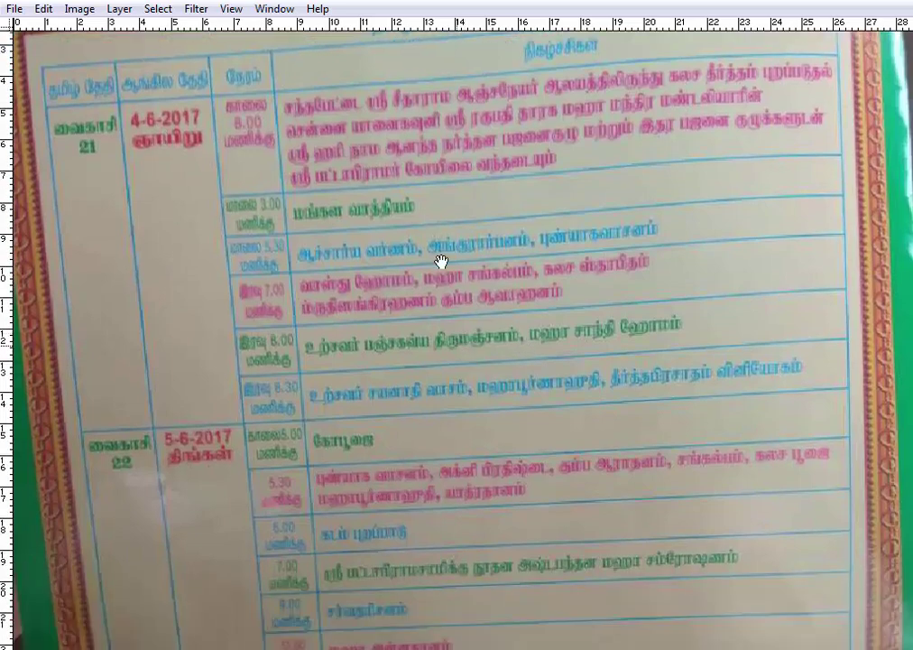
{"action": "scroll", "coordinate": [418, 275], "scroll_direction": "down", "scroll_amount": 3}
{"action": "scroll", "coordinate": [296, 309], "scroll_direction": "down", "scroll_amount": 2}
{"action": "right_click", "coordinate": [298, 311]}
{"action": "left_click", "coordinate": [356, 329]}
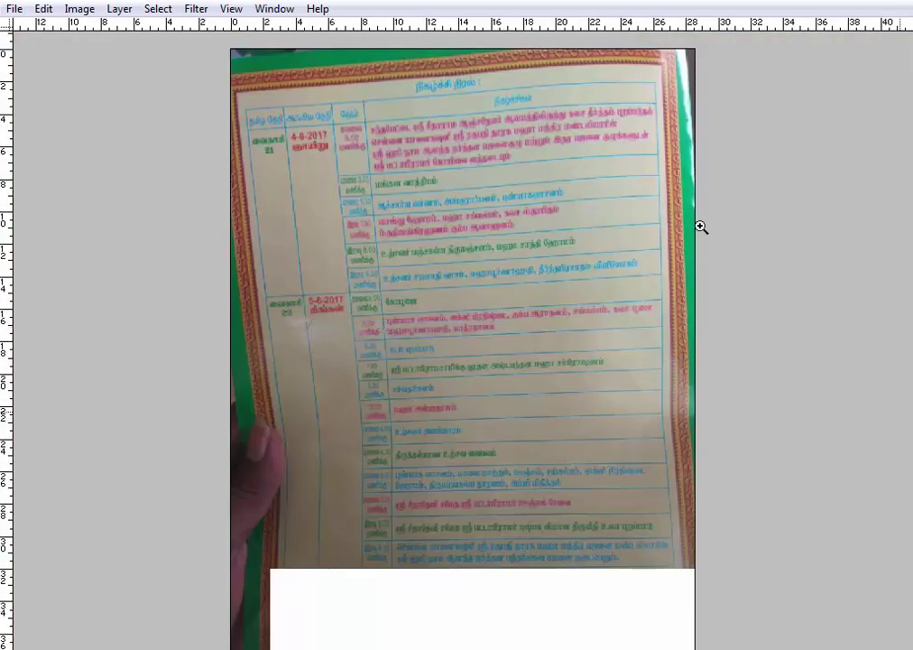
{"action": "left_click", "coordinate": [455, 198]}
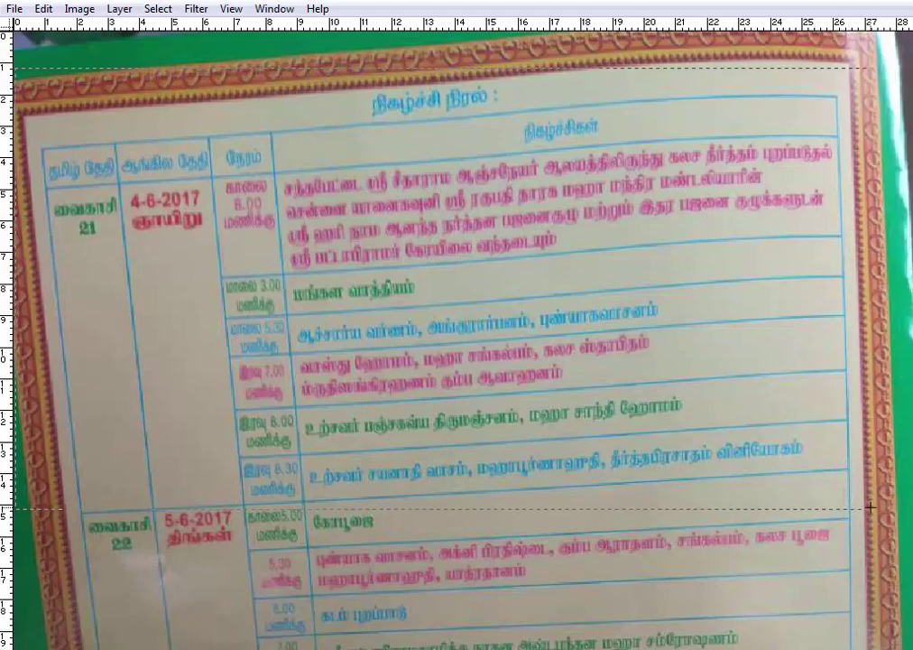
- Copy the first-day rows onto the invitation's lower area, then select the second-day rows
{"action": "left_click_drag", "start_coordinate": [429, 256], "coordinate": [887, 502]}
{"action": "left_click_drag", "start_coordinate": [405, 234], "coordinate": [416, 334]}
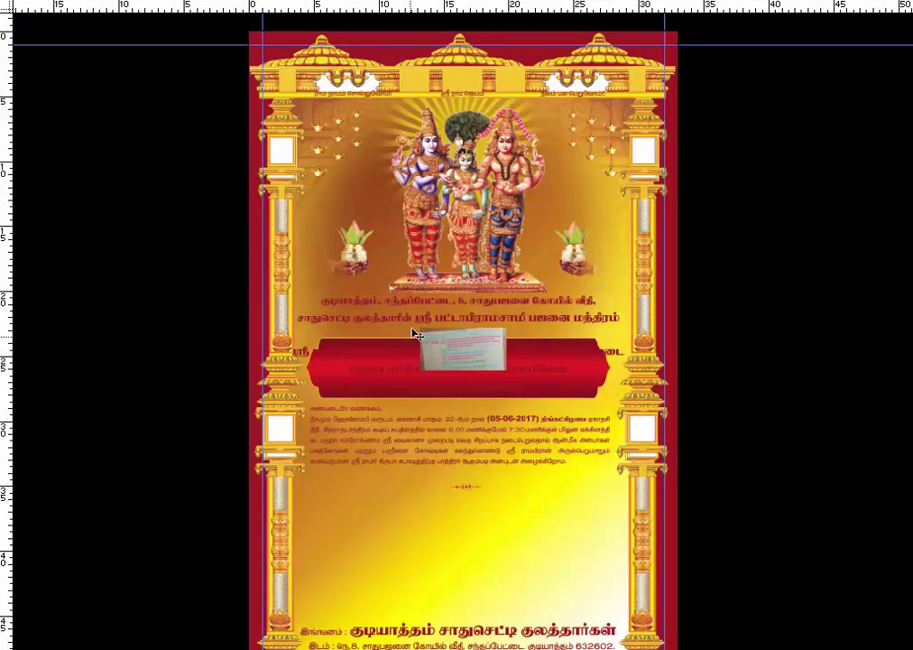
{"action": "left_click_drag", "start_coordinate": [461, 402], "coordinate": [361, 547]}
{"action": "scroll", "coordinate": [370, 406], "scroll_direction": "down", "scroll_amount": 5}
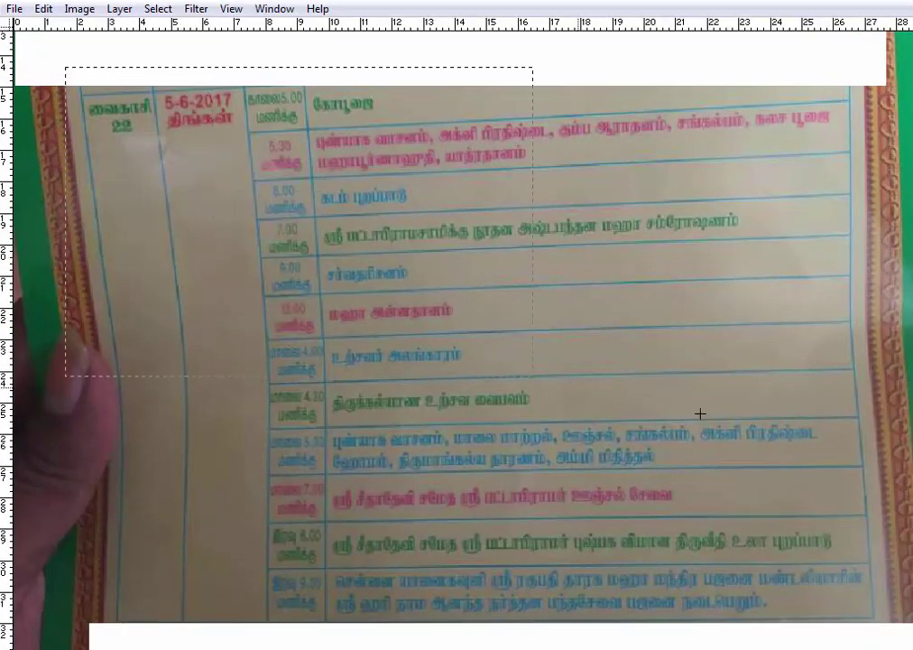
{"action": "left_click_drag", "start_coordinate": [210, 266], "coordinate": [882, 630]}
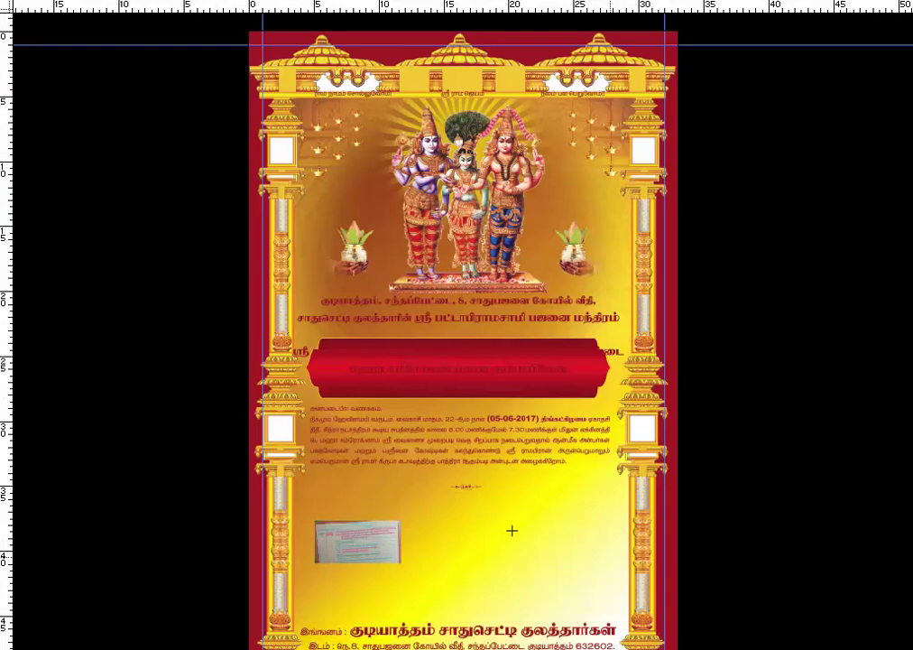
- Bring in the second-day rows and enlarge both schedule photos side by side
{"action": "left_click_drag", "start_coordinate": [511, 531], "coordinate": [514, 548]}
{"action": "left_click", "coordinate": [436, 366]}
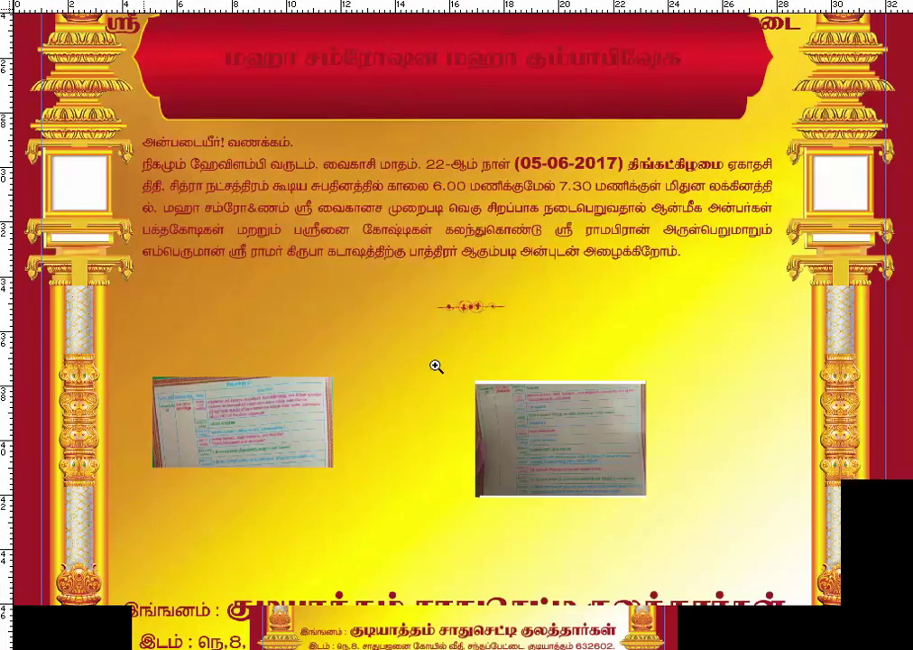
{"action": "key", "text": "v"}
{"action": "left_click_drag", "start_coordinate": [318, 421], "coordinate": [305, 412]}
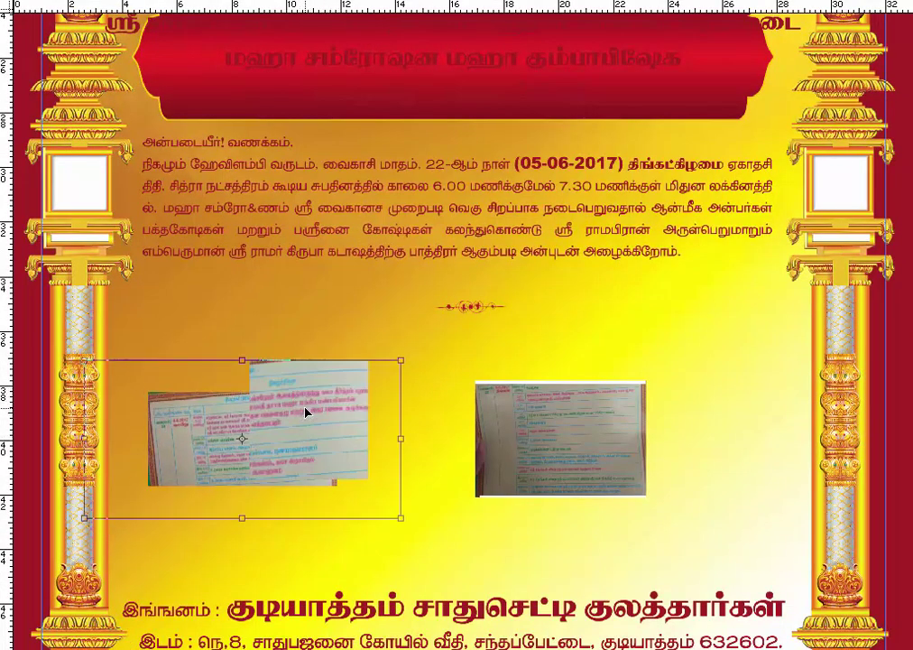
{"action": "left_click_drag", "start_coordinate": [593, 446], "coordinate": [632, 441]}
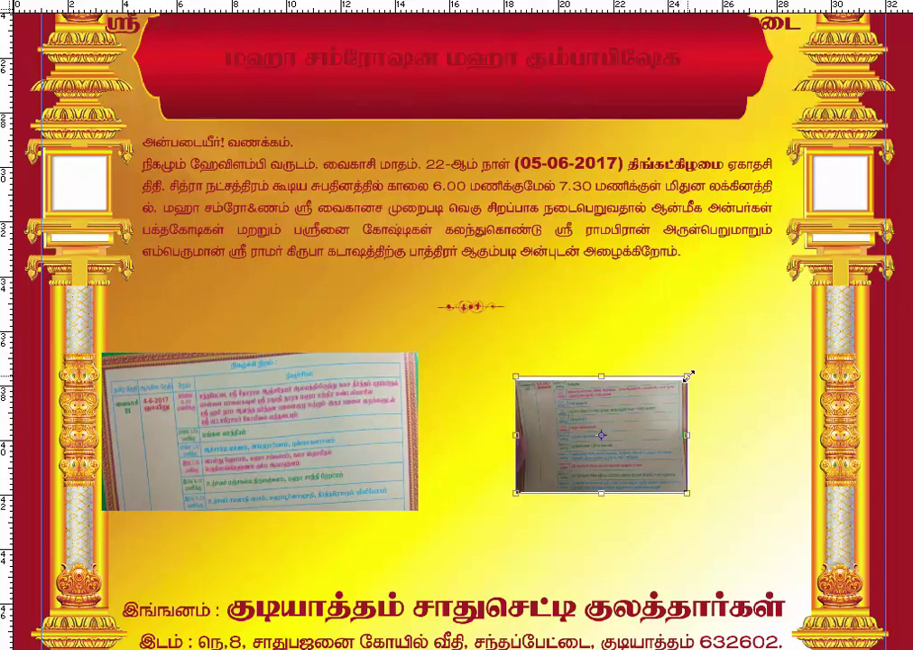
{"action": "left_click_drag", "start_coordinate": [687, 374], "coordinate": [805, 347]}
{"action": "left_click_drag", "start_coordinate": [584, 445], "coordinate": [646, 431]}
{"action": "left_click_drag", "start_coordinate": [277, 446], "coordinate": [311, 456]}
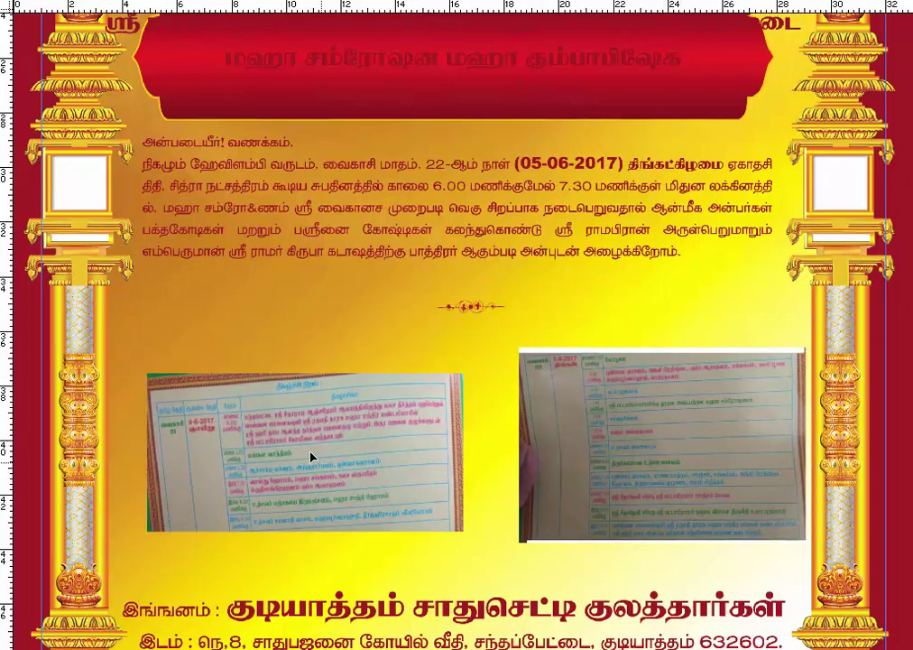
- Shorten the Tamil paragraph's text frame from the bottom
{"action": "scroll", "coordinate": [257, 380], "scroll_direction": "down", "scroll_amount": 1}
{"action": "scroll", "coordinate": [350, 387], "scroll_direction": "down", "scroll_amount": 3}
{"action": "scroll", "coordinate": [398, 435], "scroll_direction": "up", "scroll_amount": 3}
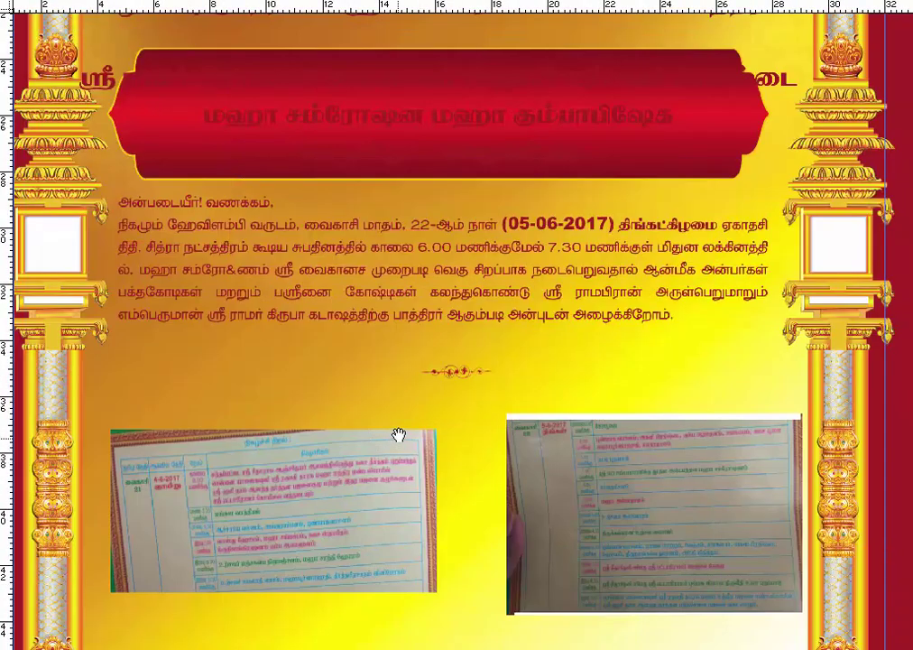
{"action": "left_click_drag", "start_coordinate": [399, 435], "coordinate": [427, 477]}
{"action": "left_click", "coordinate": [379, 321]}
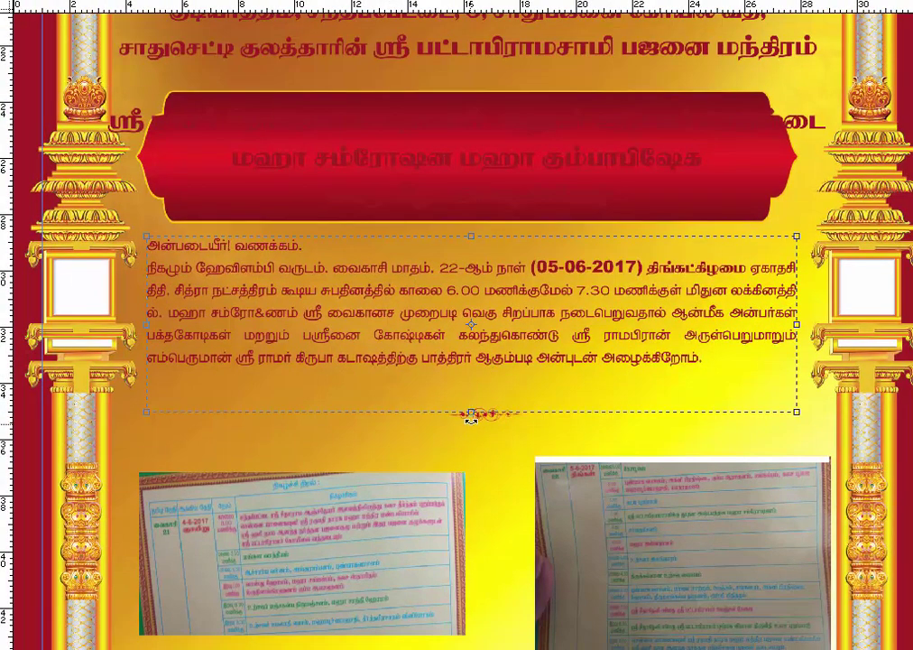
{"action": "left_click_drag", "start_coordinate": [471, 415], "coordinate": [476, 379]}
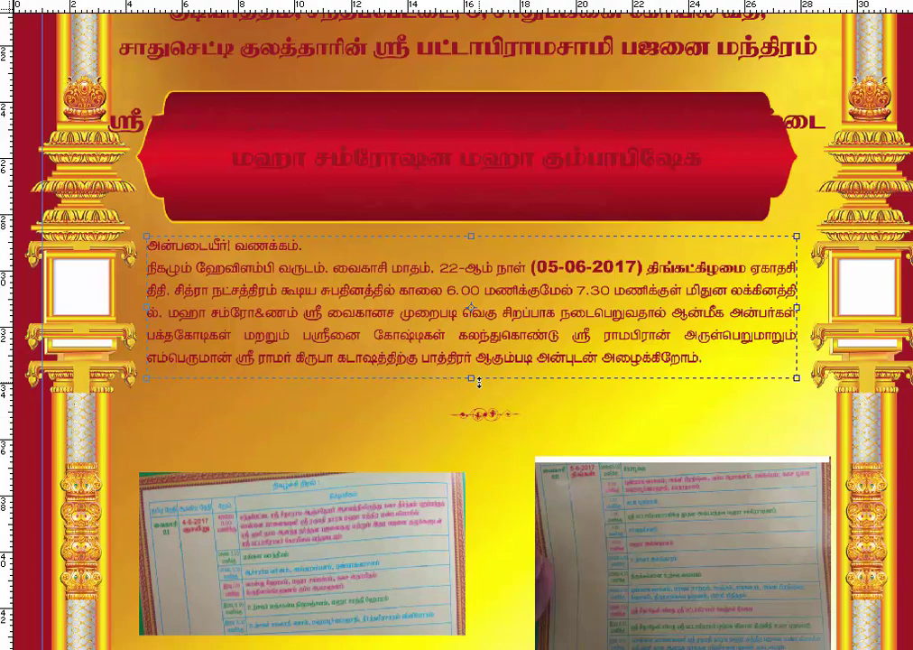
{"action": "key", "text": "Escape"}
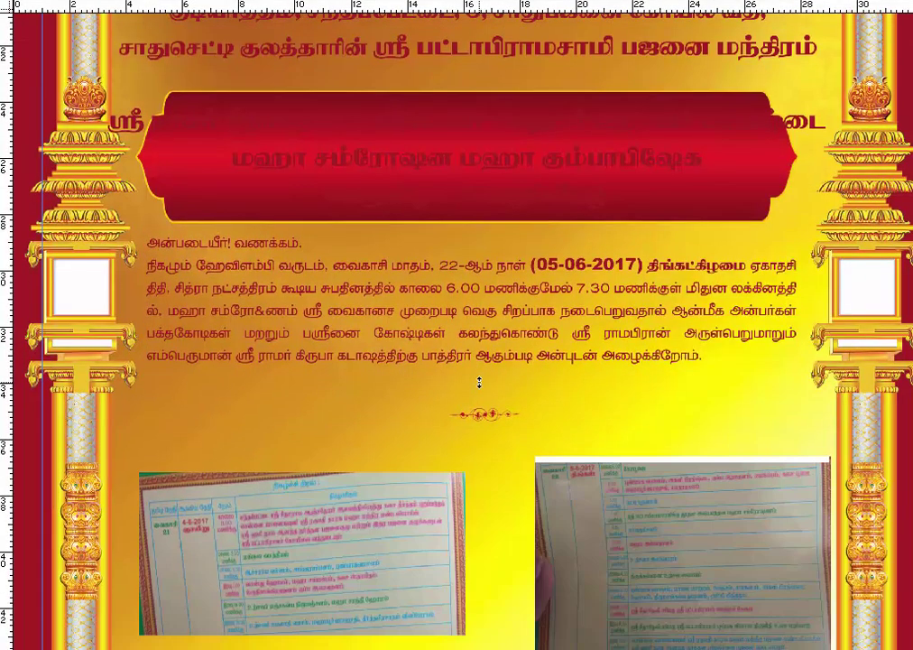
- Move the ornament up to sit under the paragraph
{"action": "scroll", "coordinate": [434, 342], "scroll_direction": "down", "scroll_amount": 3}
{"action": "scroll", "coordinate": [190, 491], "scroll_direction": "up", "scroll_amount": 2}
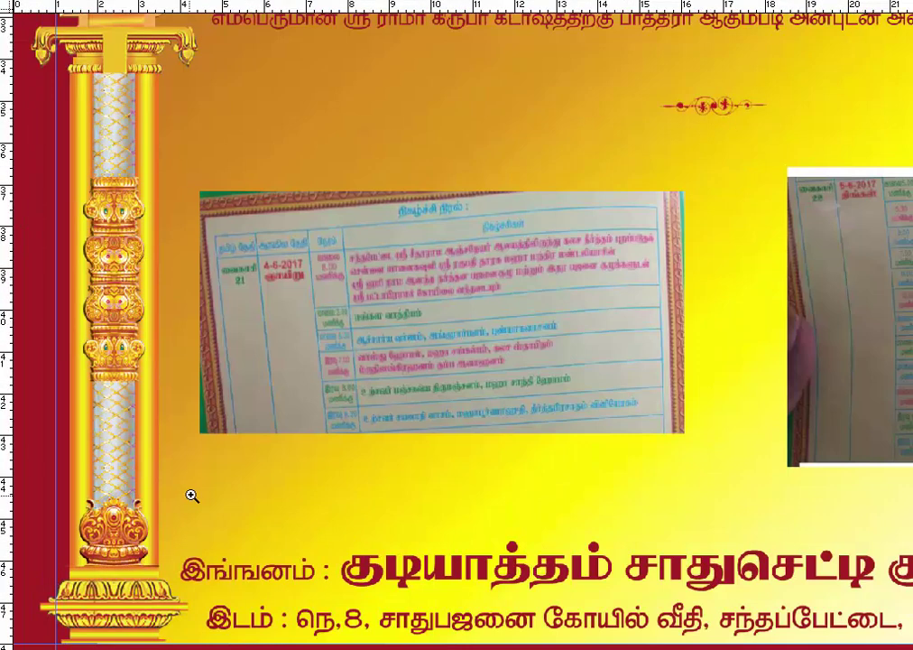
{"action": "scroll", "coordinate": [362, 383], "scroll_direction": "up", "scroll_amount": 2}
{"action": "scroll", "coordinate": [475, 275], "scroll_direction": "up", "scroll_amount": 3}
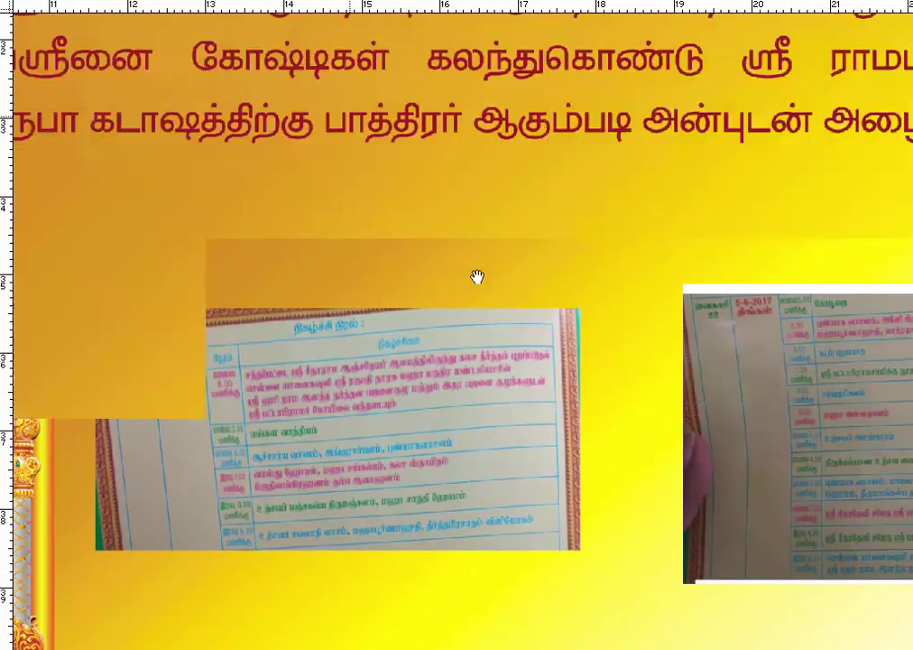
{"action": "left_click_drag", "start_coordinate": [501, 303], "coordinate": [501, 189]}
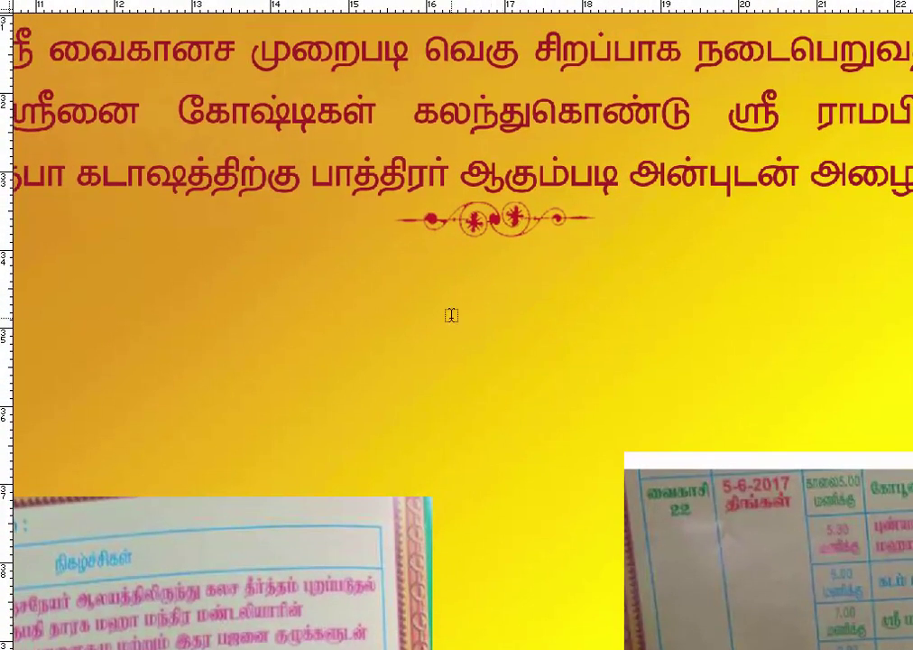
- Type the heading 'நிகழ்ச்சி நிரல்', centre it horizontally and nudge it up
{"action": "left_click", "coordinate": [451, 315]}
{"action": "type", "text": "கூஷி ழிவி"}
{"action": "key", "text": "ctrl+a"}
{"action": "type", "text": "க"}
{"action": "key", "text": "ctrl+a"}
{"action": "type", "text": "நிகழ்ச்சி"}
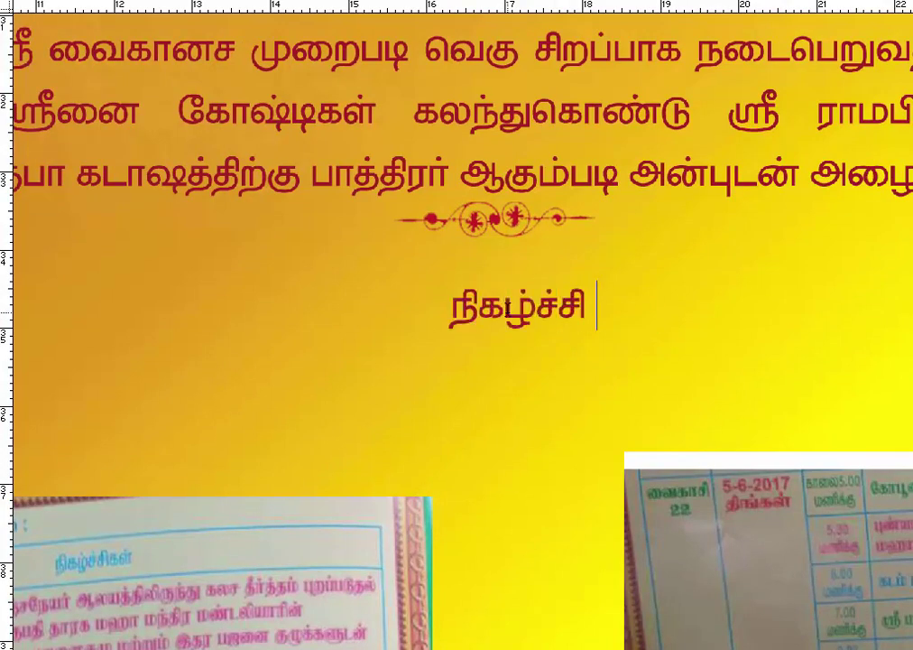
{"action": "type", "text": " நிரல்"}
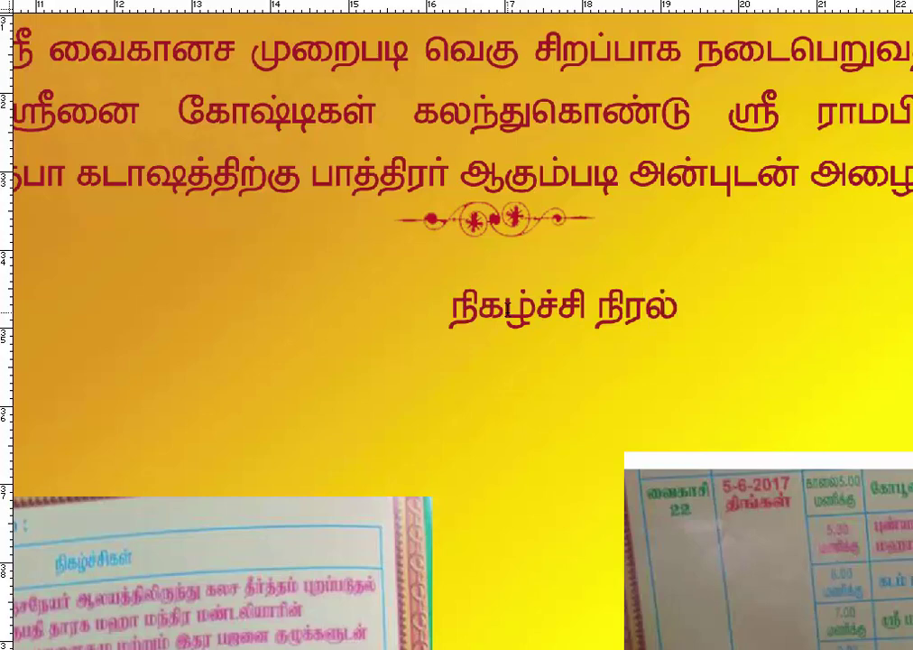
{"action": "left_click", "coordinate": [411, 504]}
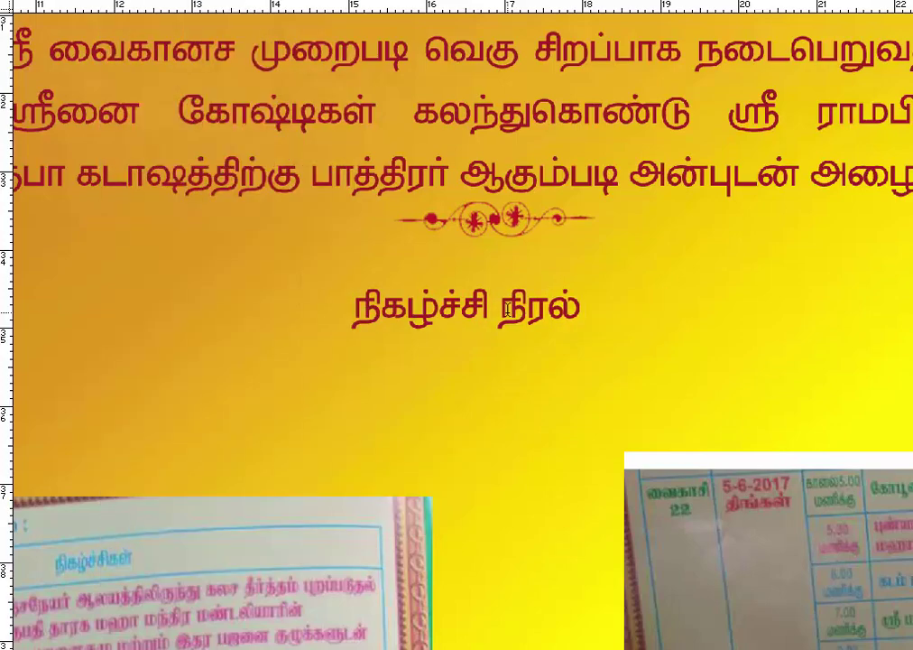
{"action": "mouse_move", "coordinate": [437, 500]}
{"action": "left_mouse_down"}
{"action": "mouse_move", "coordinate": [473, 473]}
{"action": "mouse_move", "coordinate": [462, 466]}
{"action": "left_mouse_up"}
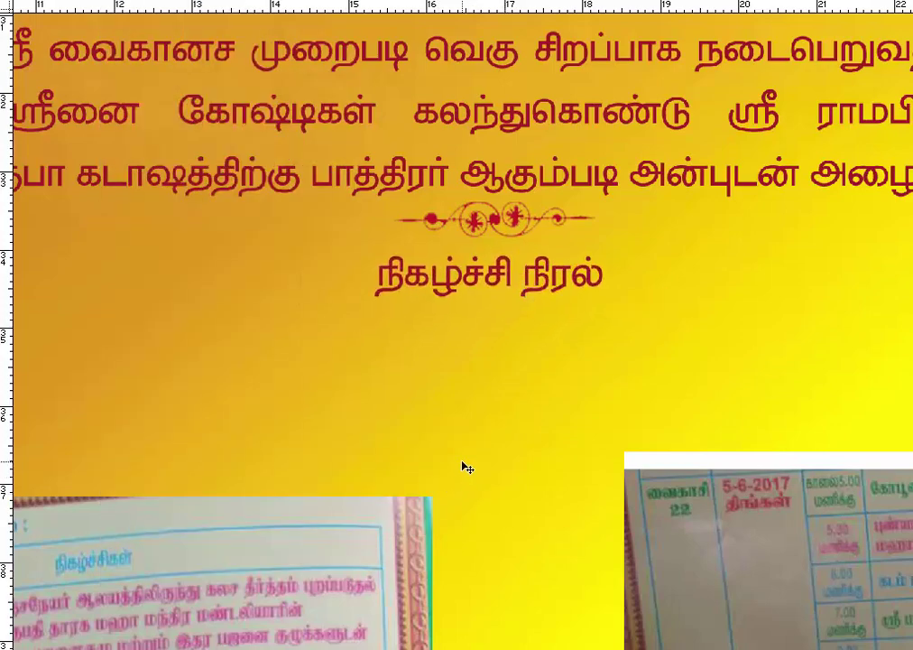
{"action": "key", "text": "shift+Up"}
{"action": "key", "text": "shift+Up"}
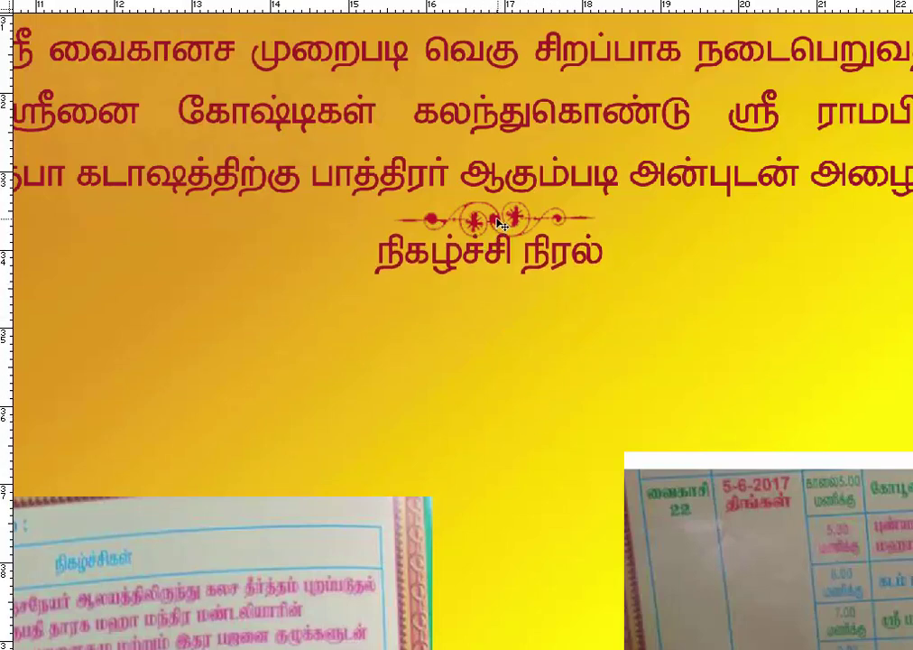
- Place the ornament around the heading and marquee a box around it
{"action": "mouse_move", "coordinate": [501, 223]}
{"action": "left_mouse_down"}
{"action": "mouse_move", "coordinate": [366, 257]}
{"action": "mouse_move", "coordinate": [618, 260]}
{"action": "left_mouse_up"}
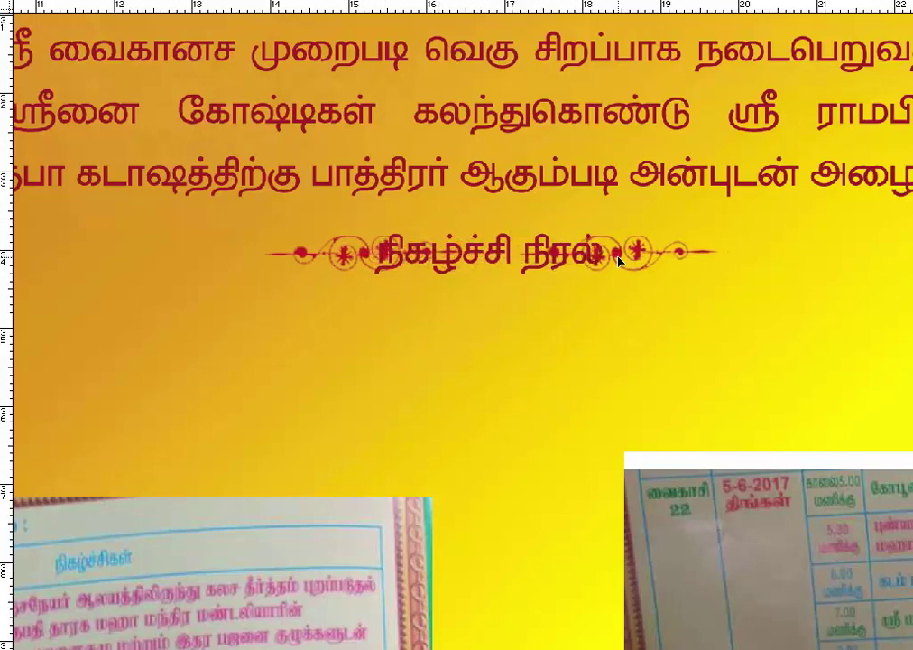
{"action": "left_click_drag", "start_coordinate": [536, 287], "coordinate": [466, 278]}
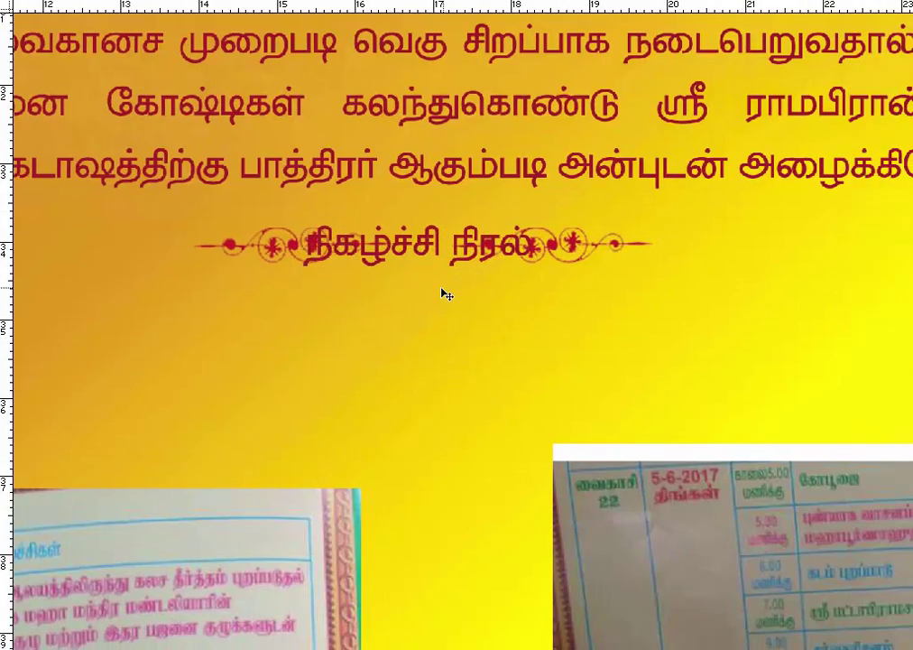
{"action": "left_click_drag", "start_coordinate": [363, 280], "coordinate": [360, 276]}
{"action": "left_click_drag", "start_coordinate": [499, 275], "coordinate": [556, 274]}
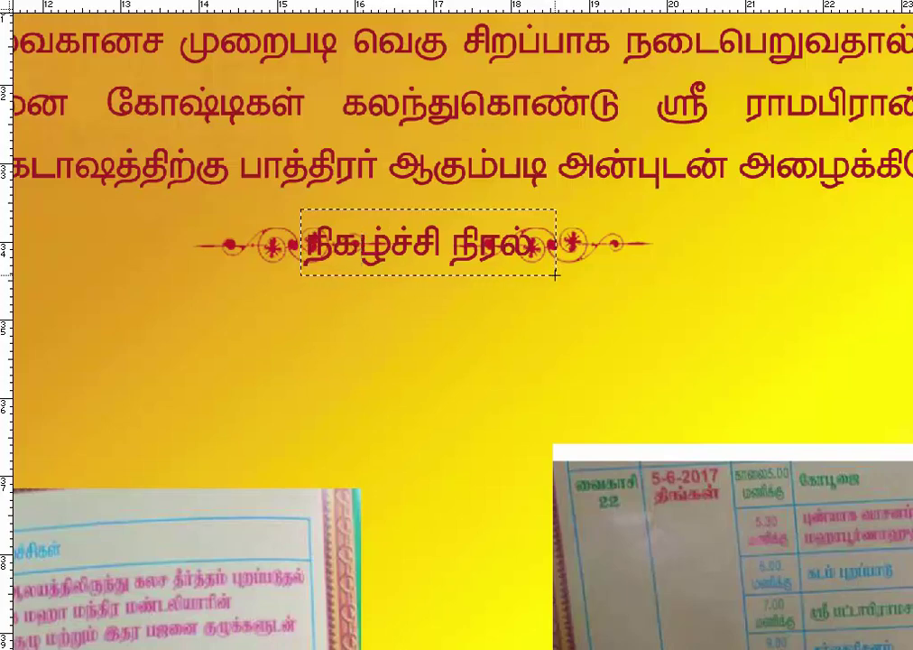
- Create a new layer for the heading box, undoing a trial black fill
{"action": "key", "text": "ctrl+shift+n"}
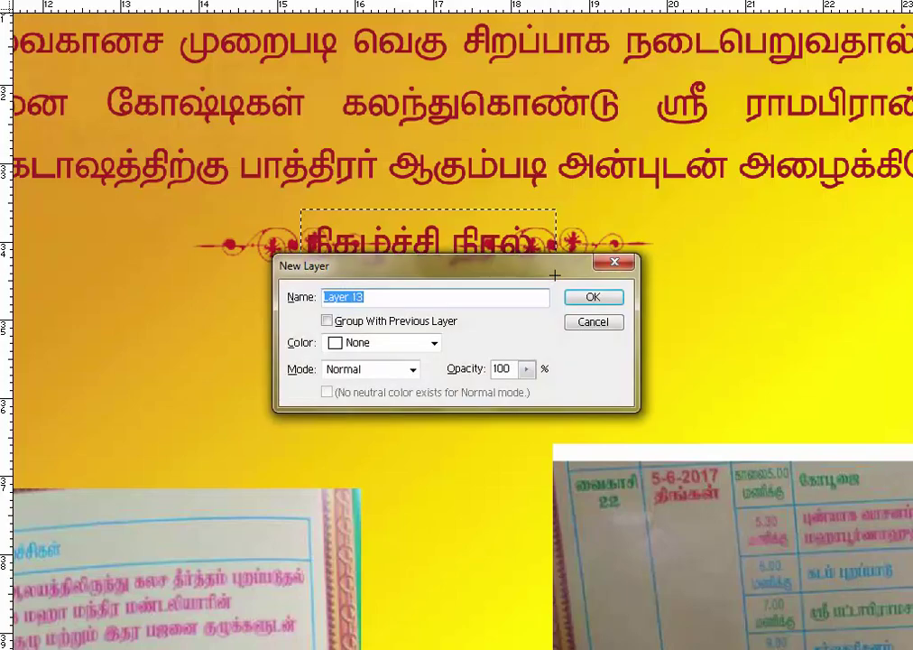
{"action": "key", "text": "Return"}
{"action": "key", "text": "alt+BackSpace"}
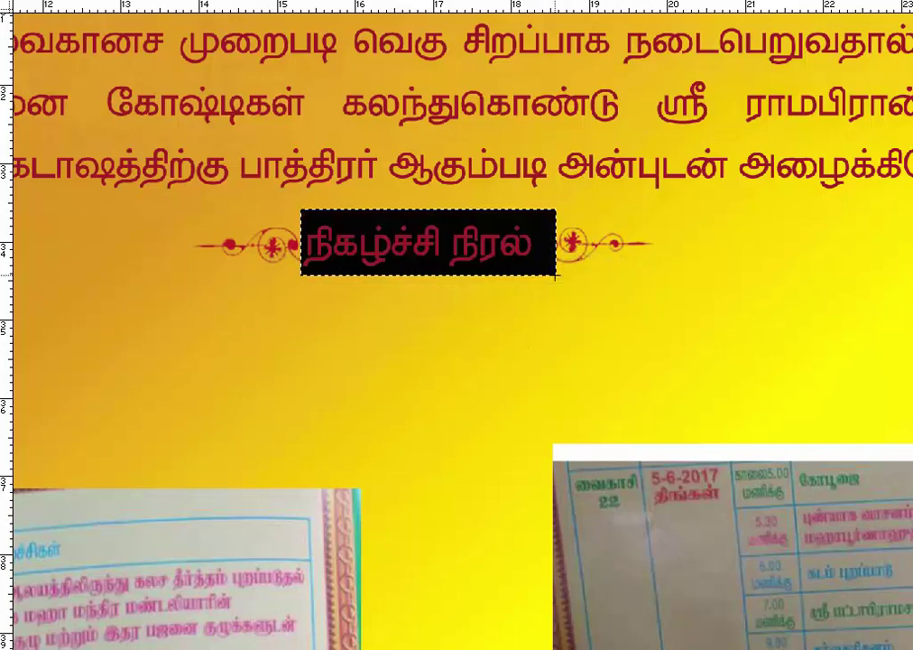
{"action": "key", "text": "ctrl+z"}
{"action": "key", "text": "Tab"}
- Fill the heading box with CMYK 100/100/0/0 deep blue and deselect
{"action": "left_click", "coordinate": [74, 432]}
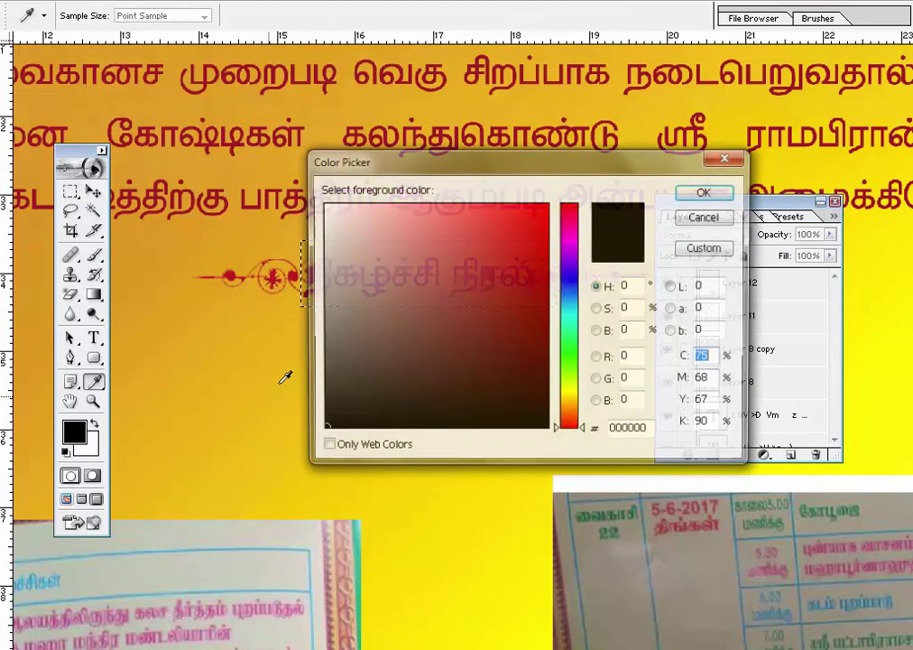
{"action": "type", "text": "0"}
{"action": "key", "text": "Tab"}
{"action": "type", "text": "100"}
{"action": "key", "text": "Tab"}
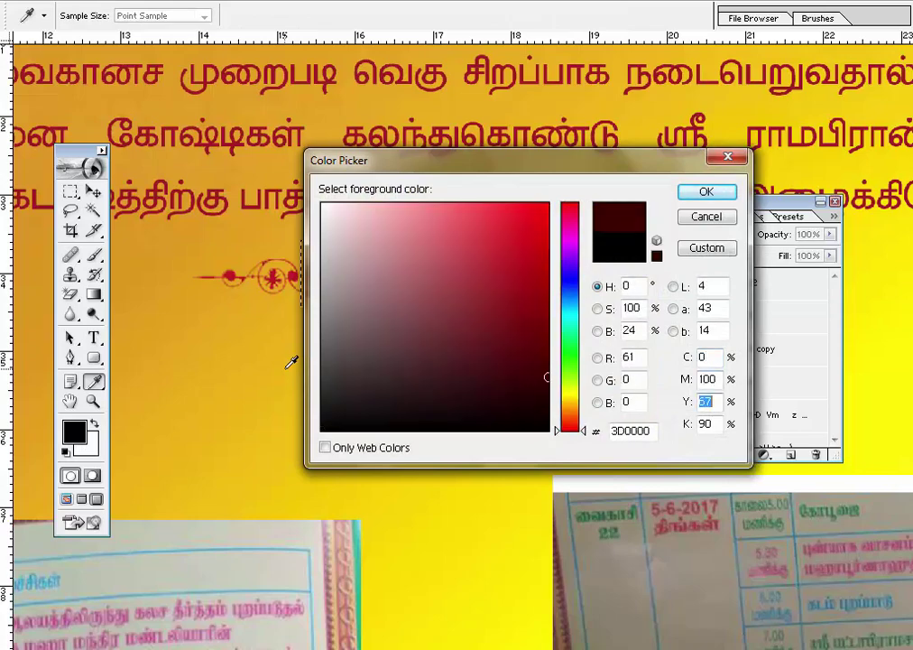
{"action": "key", "text": "shift+Tab"}
{"action": "key", "text": "shift+Tab"}
{"action": "type", "text": "100"}
{"action": "key", "text": "Tab"}
{"action": "key", "text": "Tab"}
{"action": "type", "text": "0"}
{"action": "key", "text": "Return"}
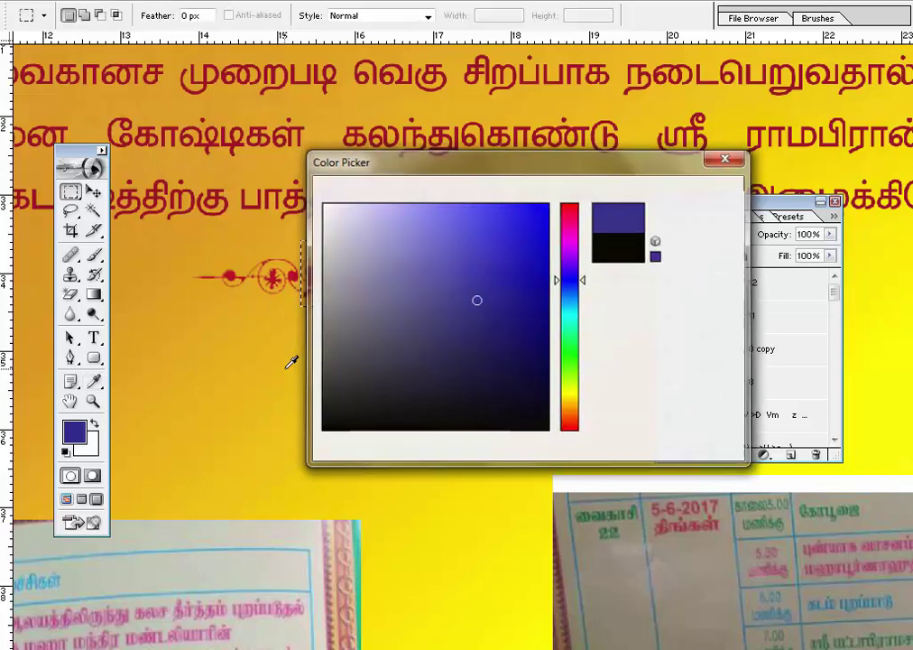
{"action": "key", "text": "alt+BackSpace"}
{"action": "key", "text": "Tab"}
{"action": "key", "text": "ctrl+d"}
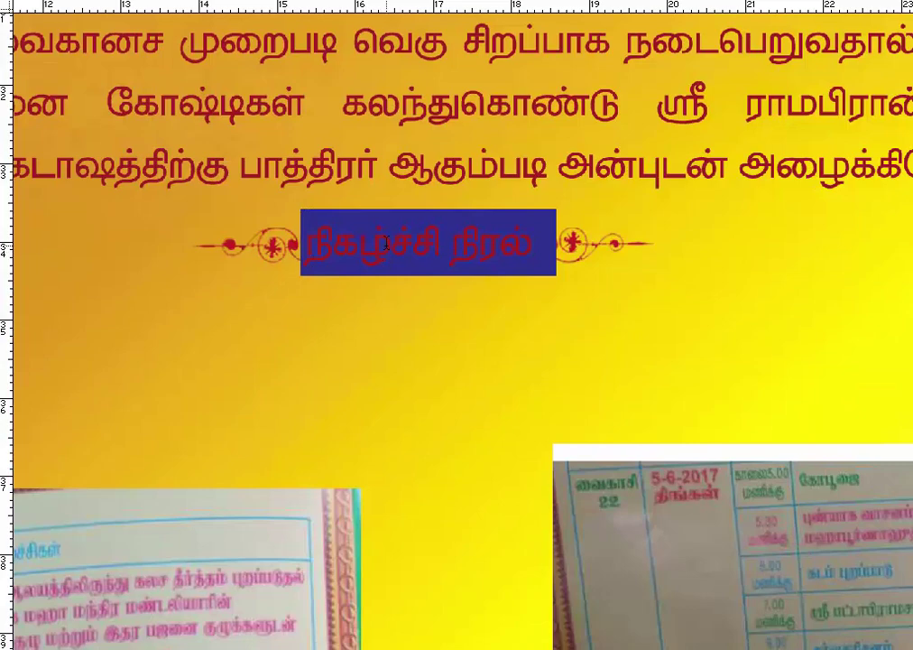
- Align the blue box horizontally with the heading and bring the flourishes in beside it
{"action": "key", "text": "alt+l"}
{"action": "key", "text": "h"}
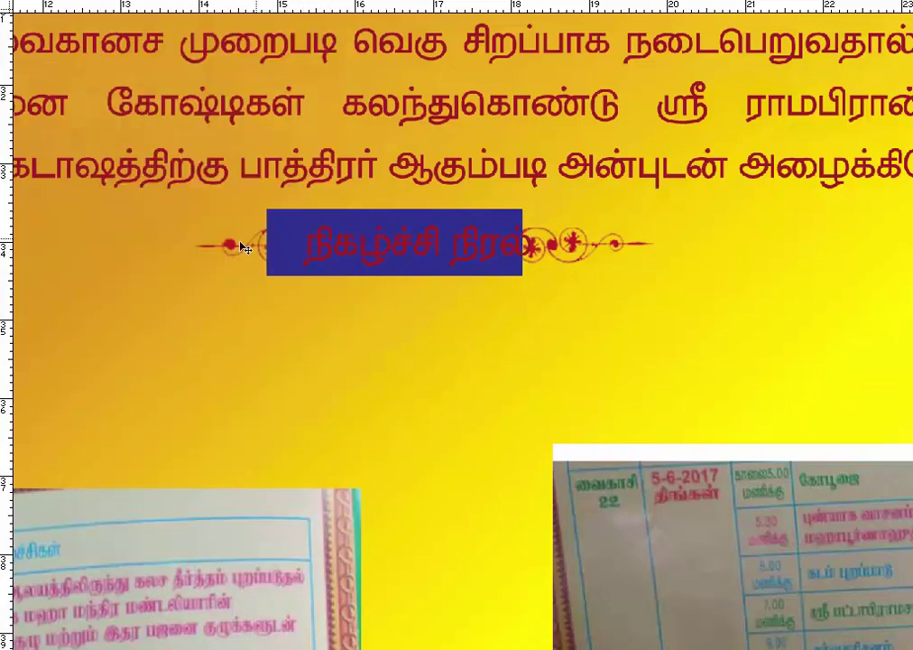
{"action": "left_click_drag", "start_coordinate": [233, 246], "coordinate": [210, 243]}
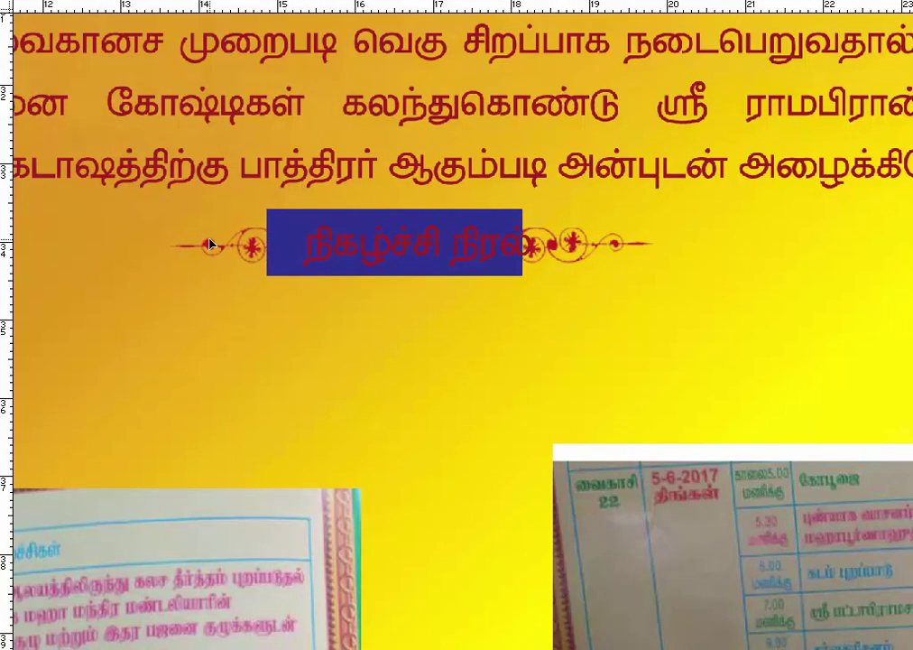
{"action": "left_click_drag", "start_coordinate": [573, 245], "coordinate": [472, 246]}
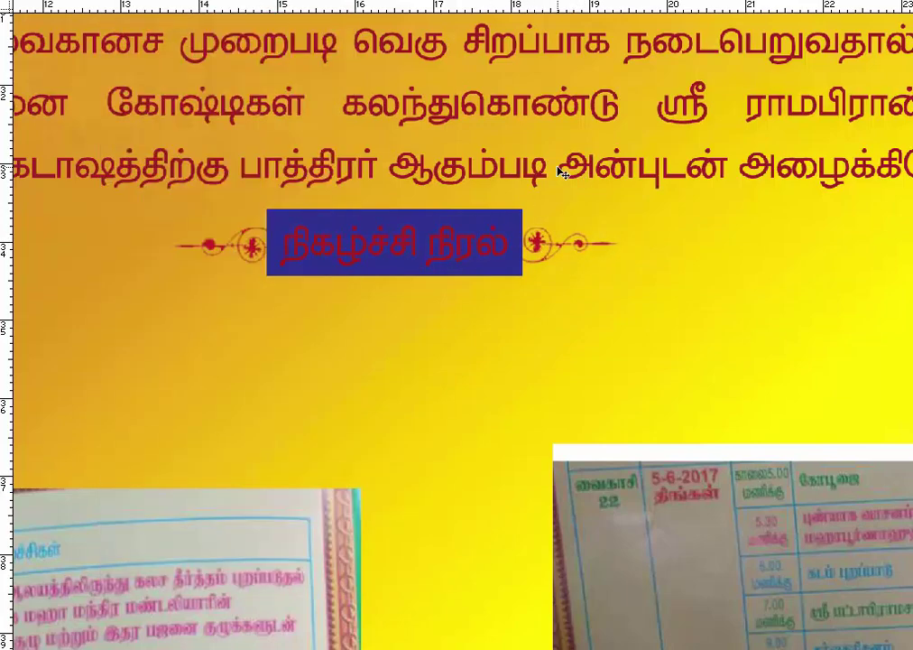
{"action": "key", "text": "Tab"}
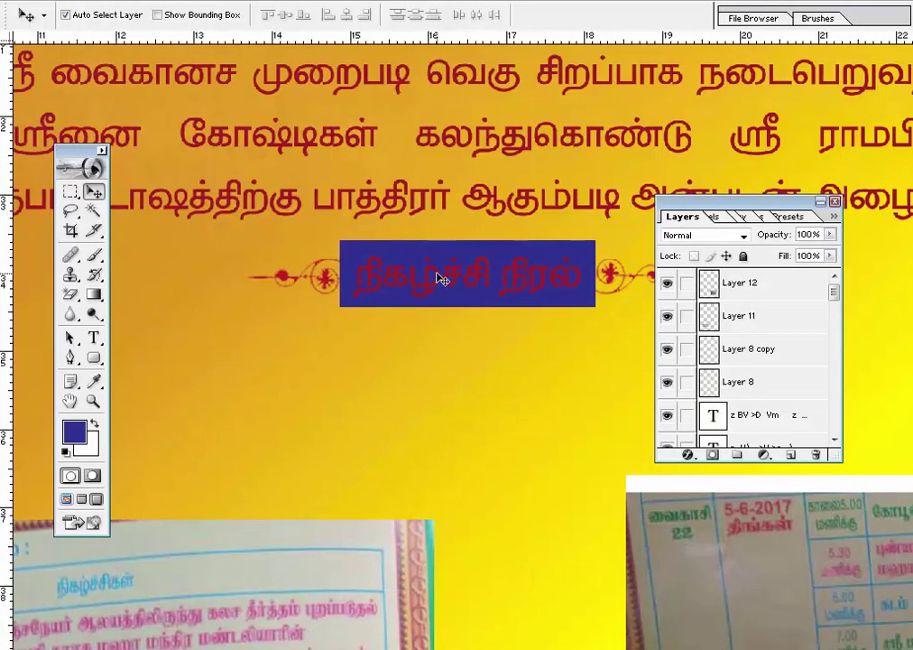
- Make the நிகழ்ச்சி நிரல் heading text white and recolour the flourish ornament blue
{"action": "key", "text": "Tab"}
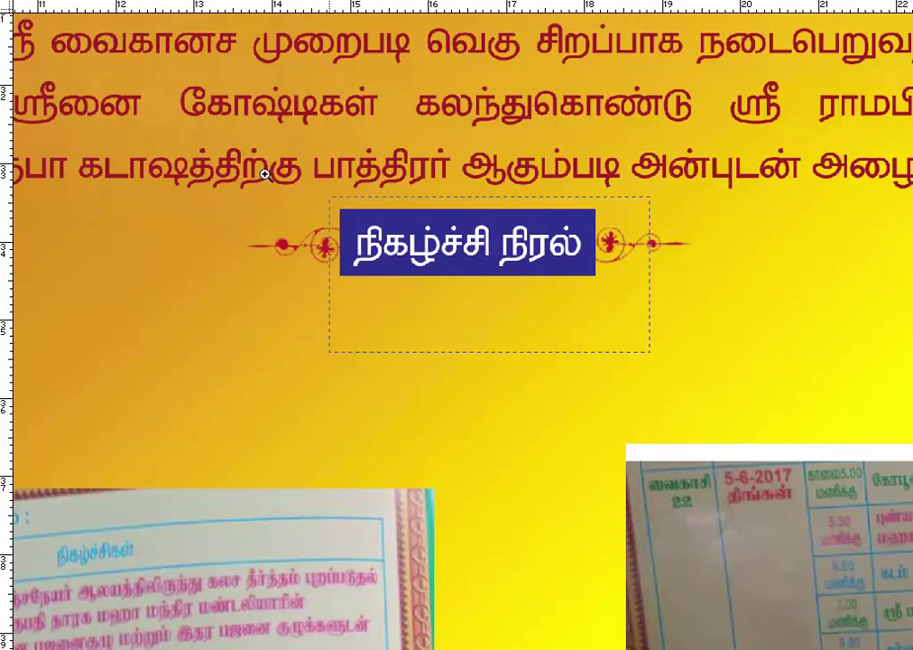
{"action": "left_click", "coordinate": [264, 174]}
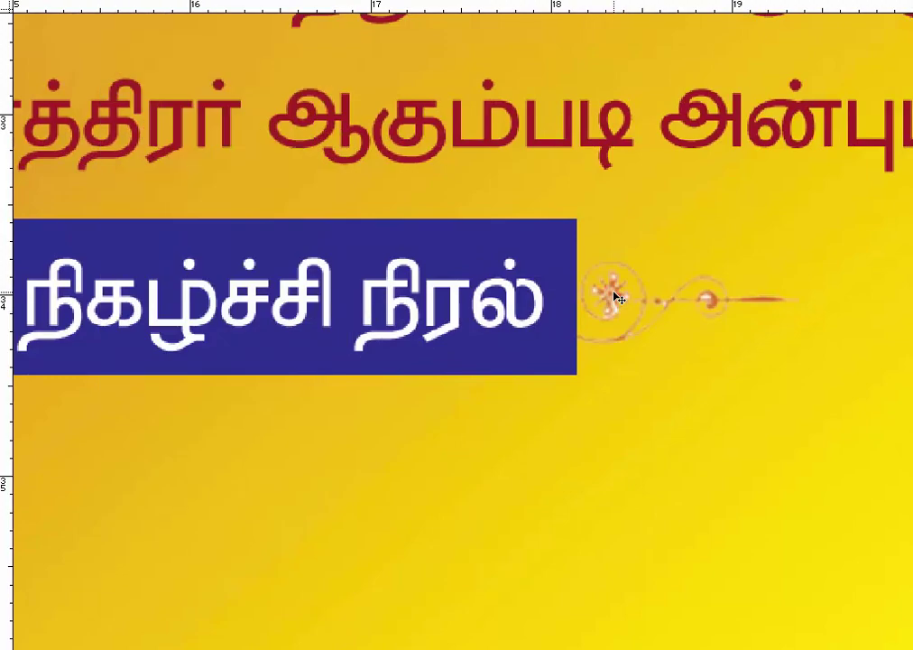
{"action": "key", "text": "ctrl+0"}
{"action": "left_click", "coordinate": [388, 459]}
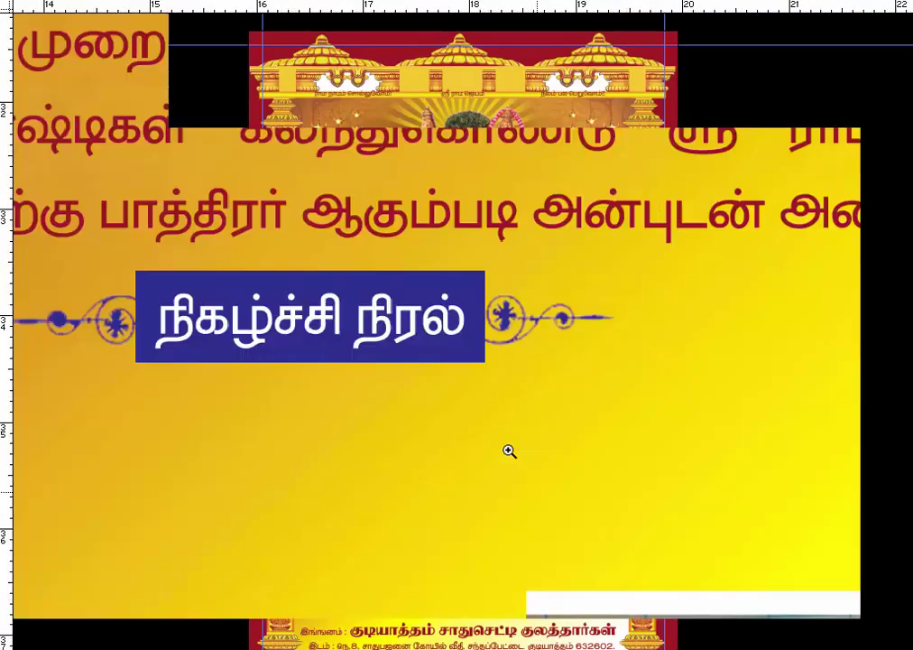
{"action": "right_click", "coordinate": [348, 327]}
{"action": "left_click", "coordinate": [373, 364]}
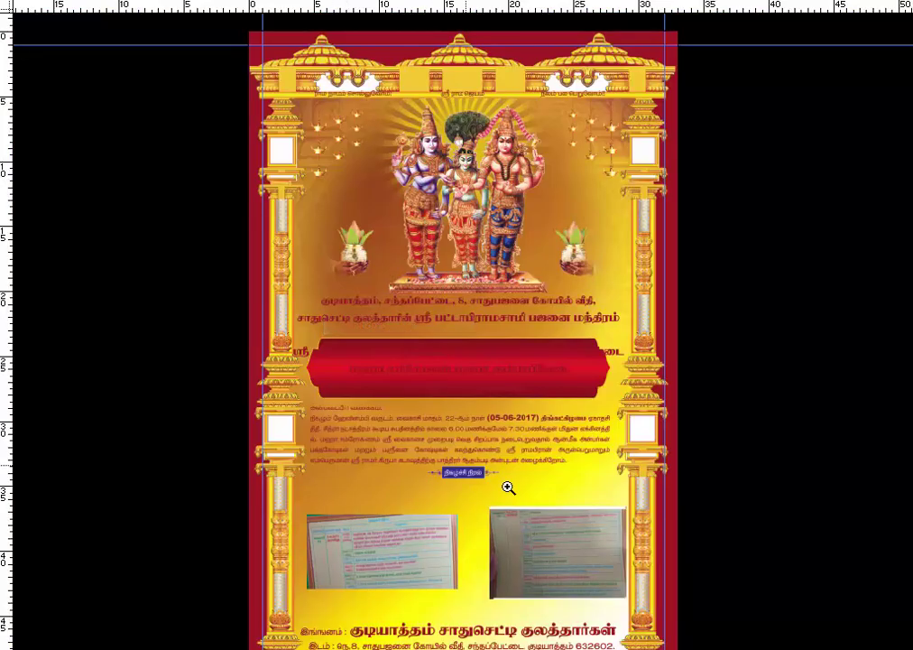
{"action": "left_click", "coordinate": [446, 469]}
{"action": "left_click", "coordinate": [555, 373]}
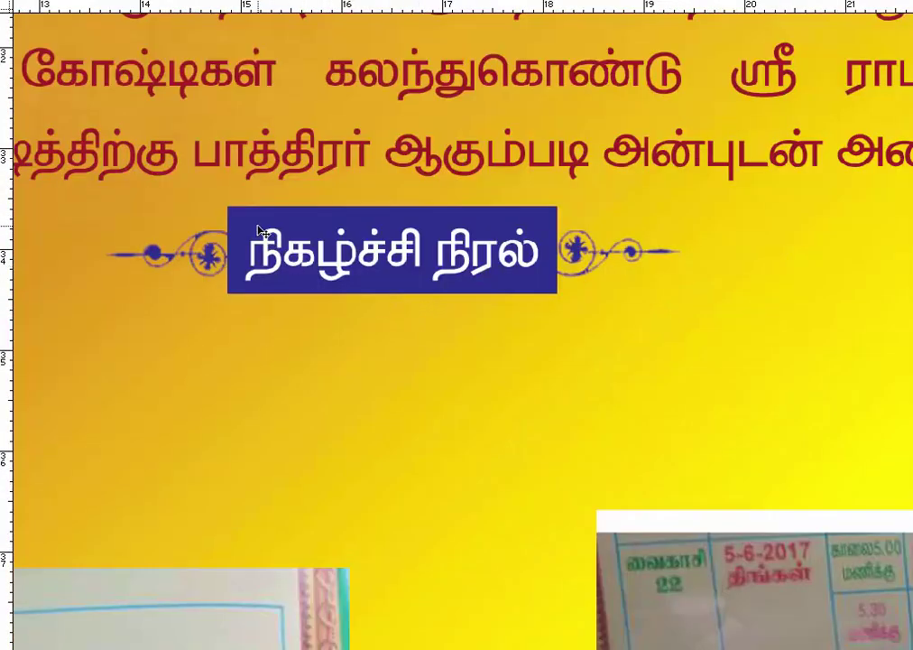
- Try shifting the blue heading box right, undoing both attempts
{"action": "left_click_drag", "start_coordinate": [255, 236], "coordinate": [329, 233]}
{"action": "key", "text": "ctrl+z"}
{"action": "right_click", "coordinate": [364, 280]}
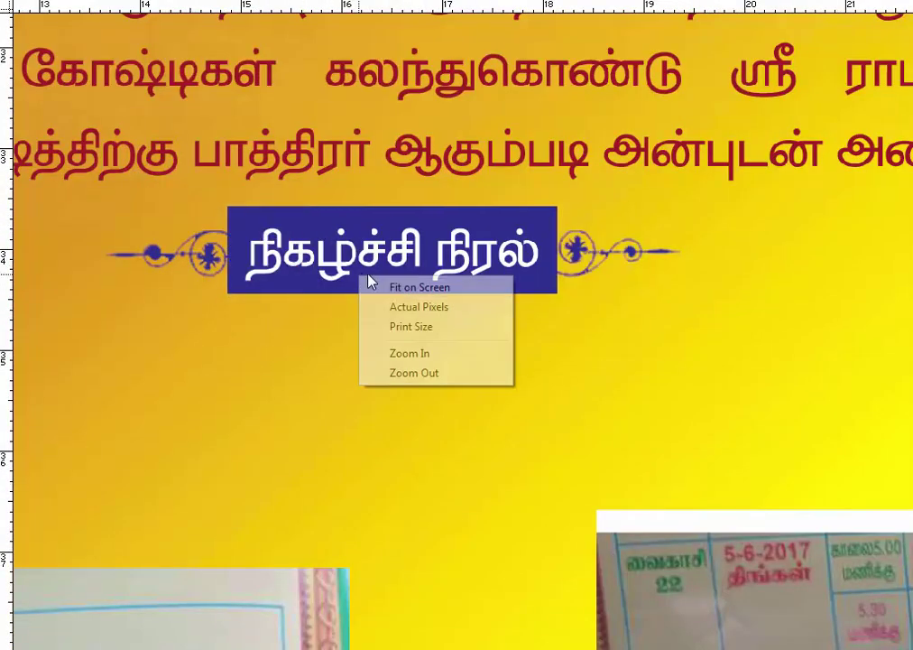
{"action": "left_click", "coordinate": [547, 256]}
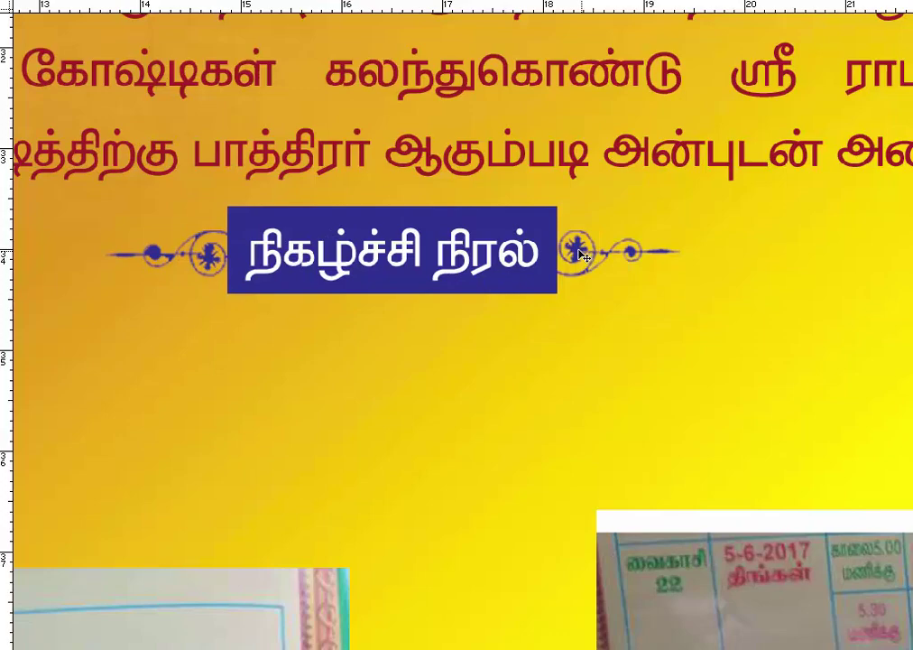
{"action": "left_click_drag", "start_coordinate": [580, 255], "coordinate": [618, 254]}
{"action": "key", "text": "ctrl+z"}
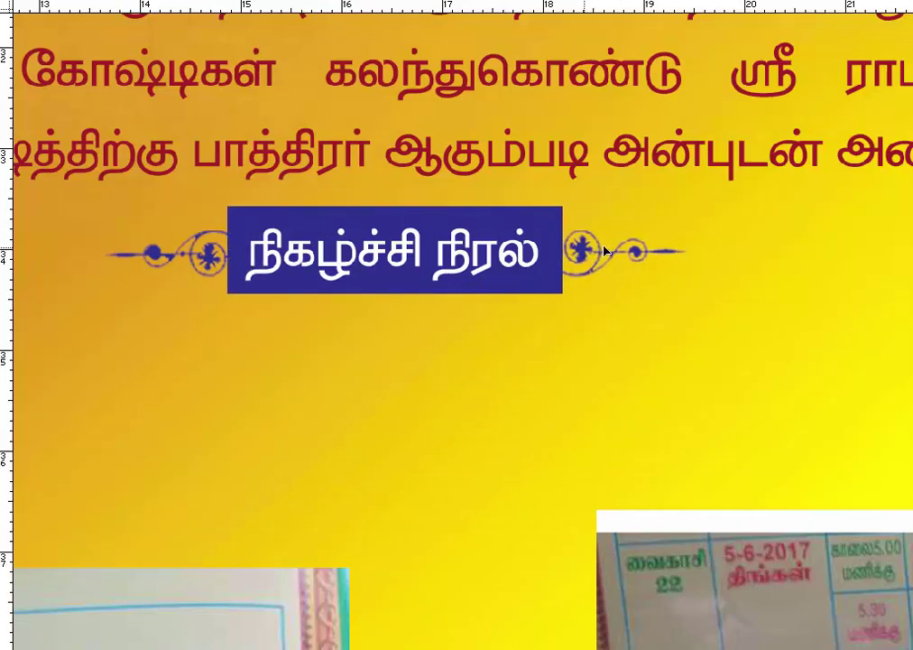
- Move the right flourish further right and flip it horizontally
{"action": "left_click_drag", "start_coordinate": [604, 251], "coordinate": [630, 251]}
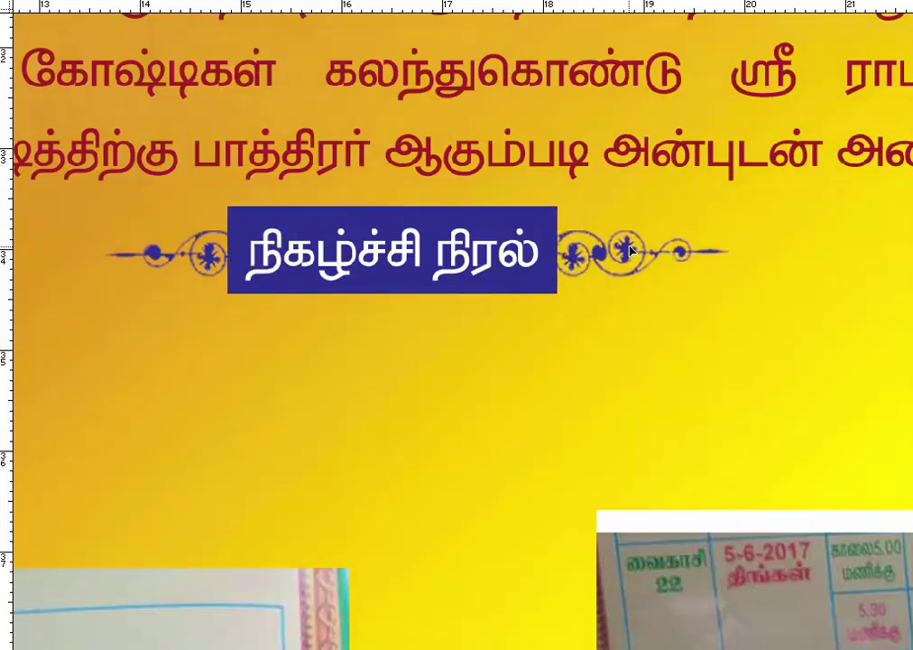
{"action": "key", "text": "ctrl+t"}
{"action": "right_click", "coordinate": [634, 236]}
{"action": "left_click", "coordinate": [684, 441]}
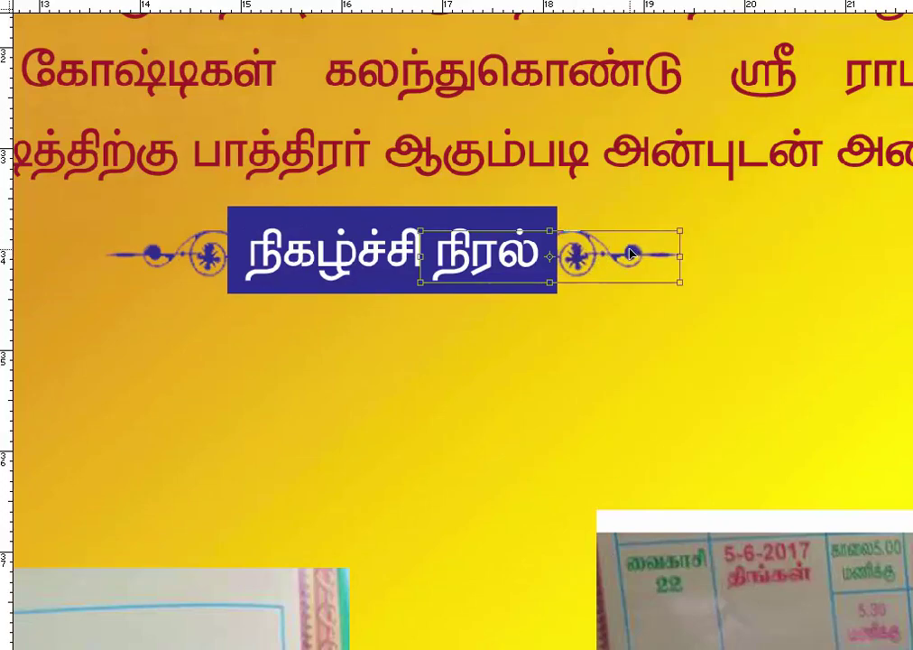
{"action": "key", "text": "Return"}
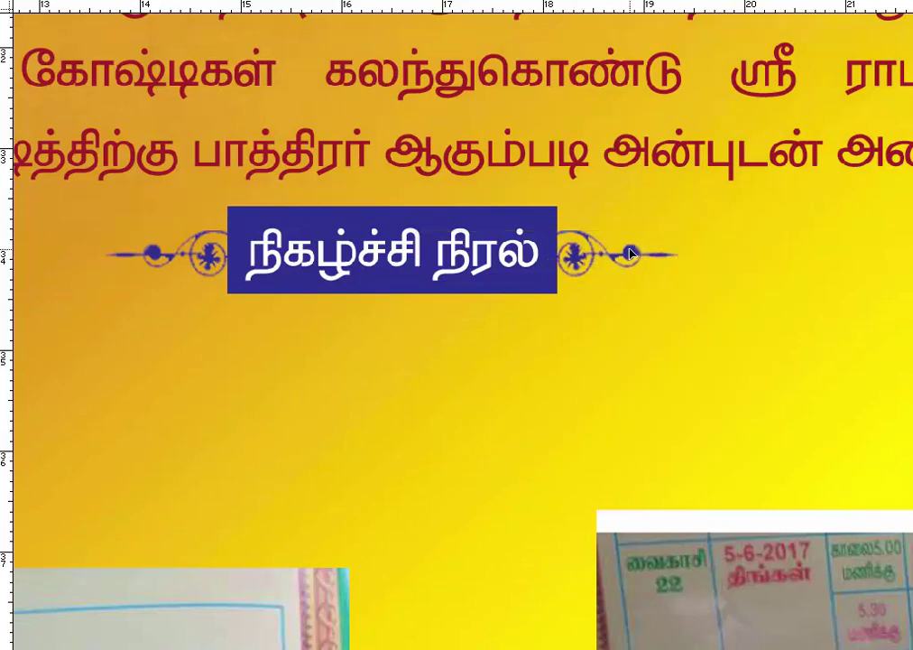
{"action": "key", "text": "ctrl+0"}
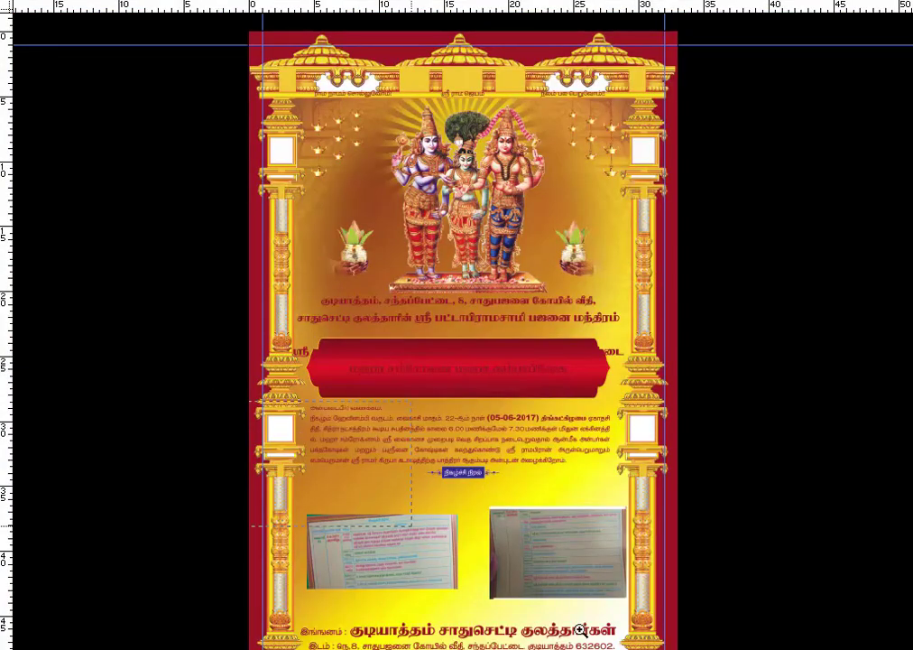
- Type 'வைகாசி 22 (4-6-2017 ஞாயிறு' below the heading and move it above the left photo
{"action": "scroll", "coordinate": [384, 465], "scroll_direction": "up", "scroll_amount": 3}
{"action": "scroll", "coordinate": [680, 382], "scroll_direction": "up", "scroll_amount": 2}
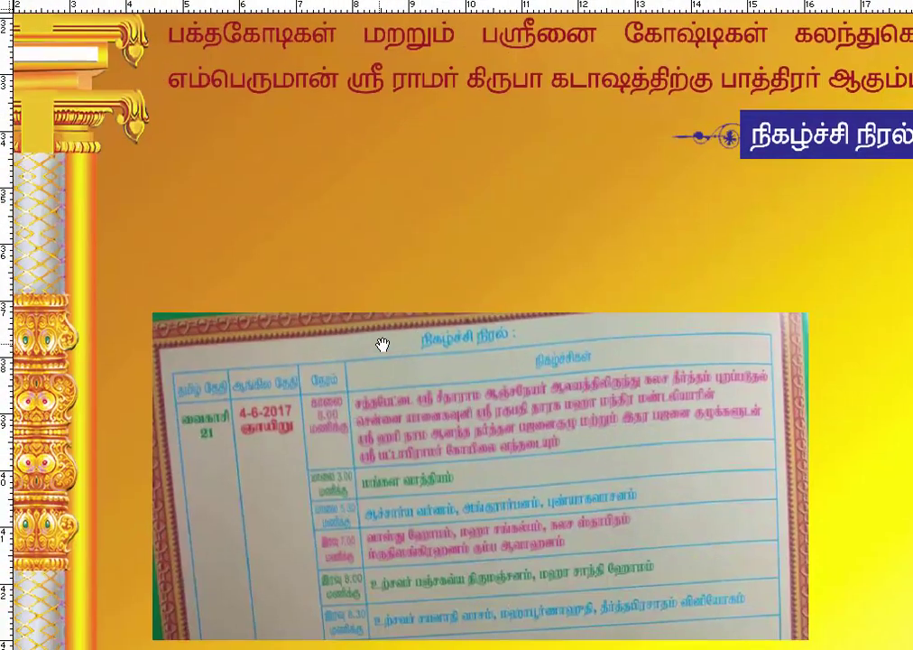
{"action": "key", "text": "t"}
{"action": "left_click", "coordinate": [319, 205]}
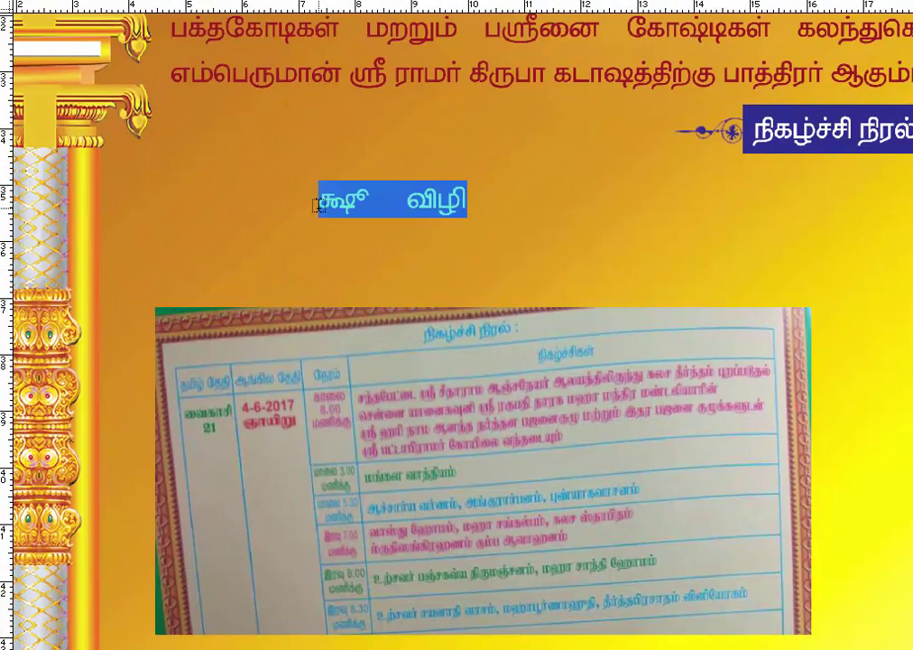
{"action": "type", "text": "வைகாசி 22 "}
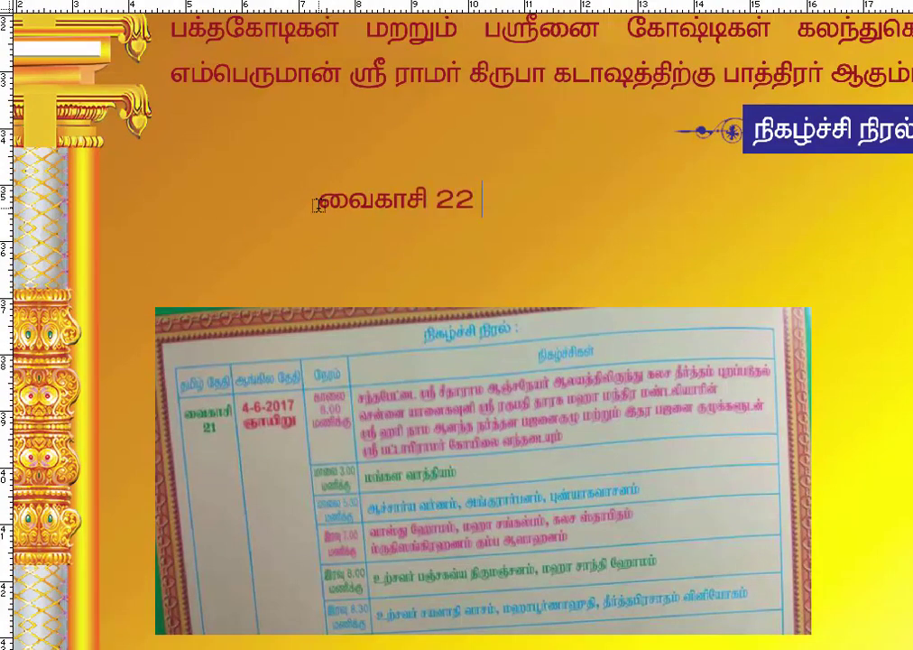
{"action": "type", "text": "(4-6"}
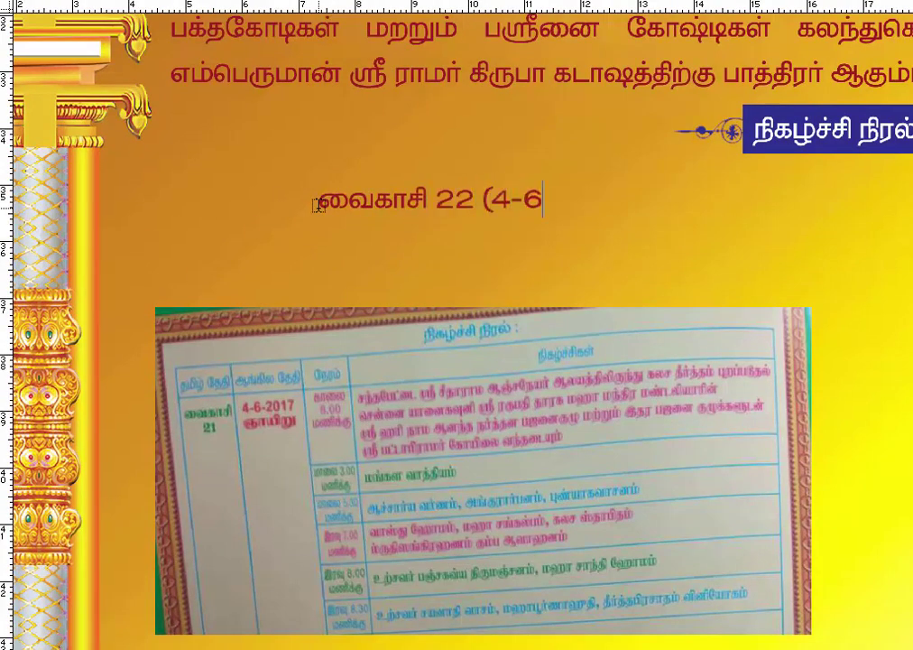
{"action": "type", "text": "-2017"}
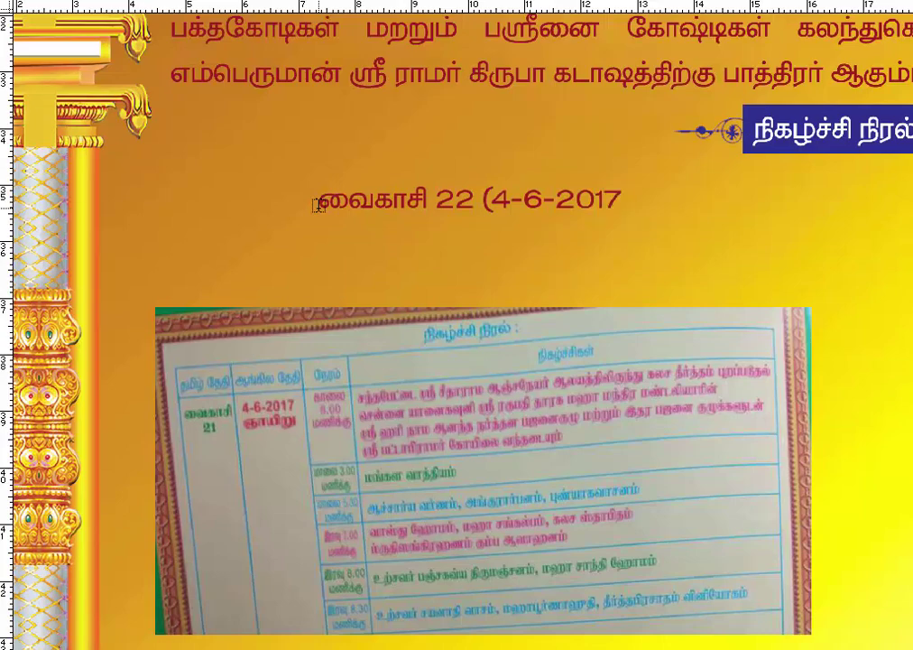
{"action": "type", "text": " ஞாயிறு"}
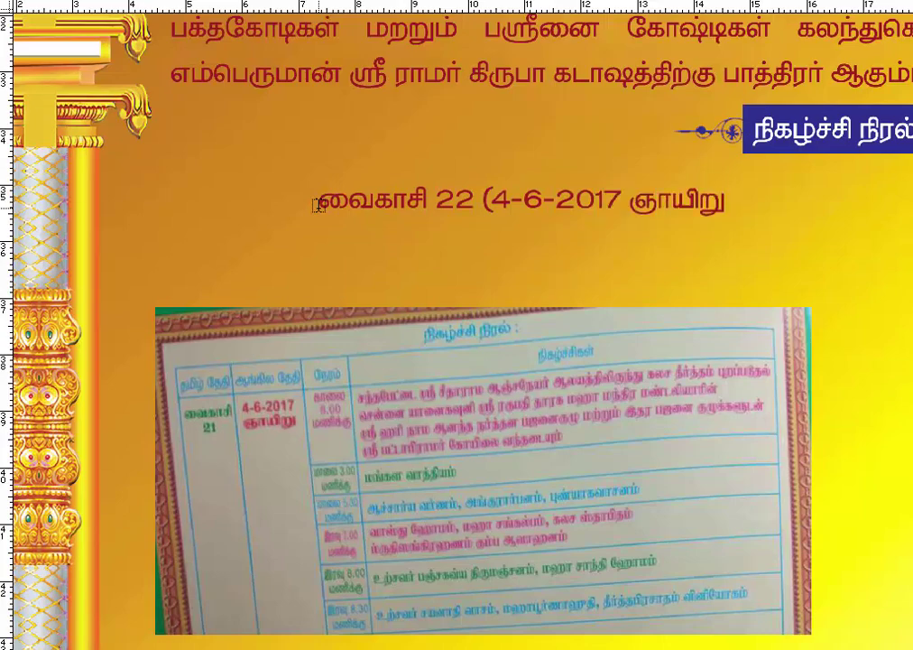
{"action": "left_click_drag", "start_coordinate": [661, 287], "coordinate": [547, 283]}
- Duplicate the date caption onto the right side of the page
{"action": "key", "text": "ctrl+0"}
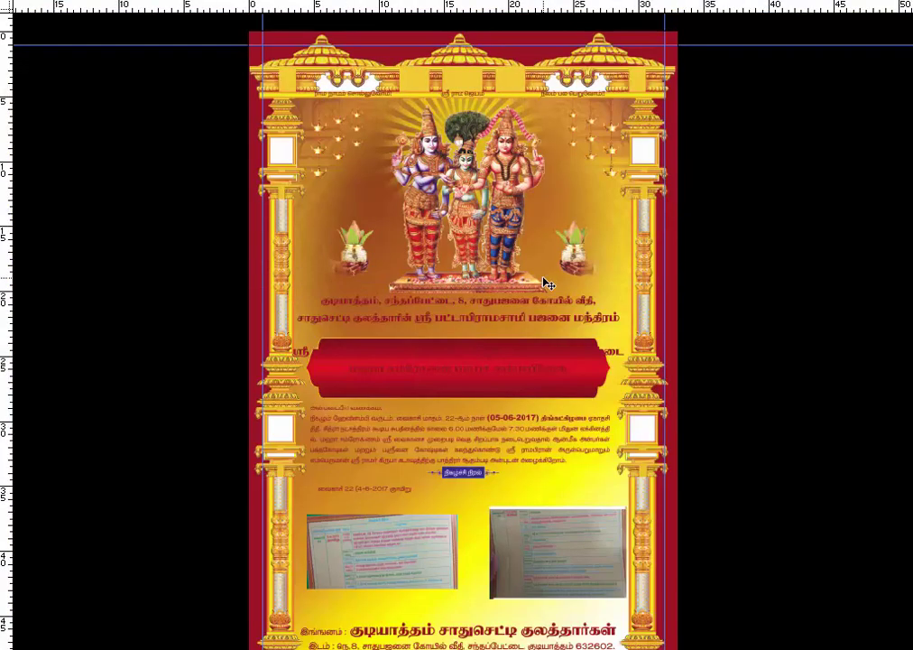
{"action": "scroll", "coordinate": [542, 505], "scroll_direction": "up", "scroll_amount": 3}
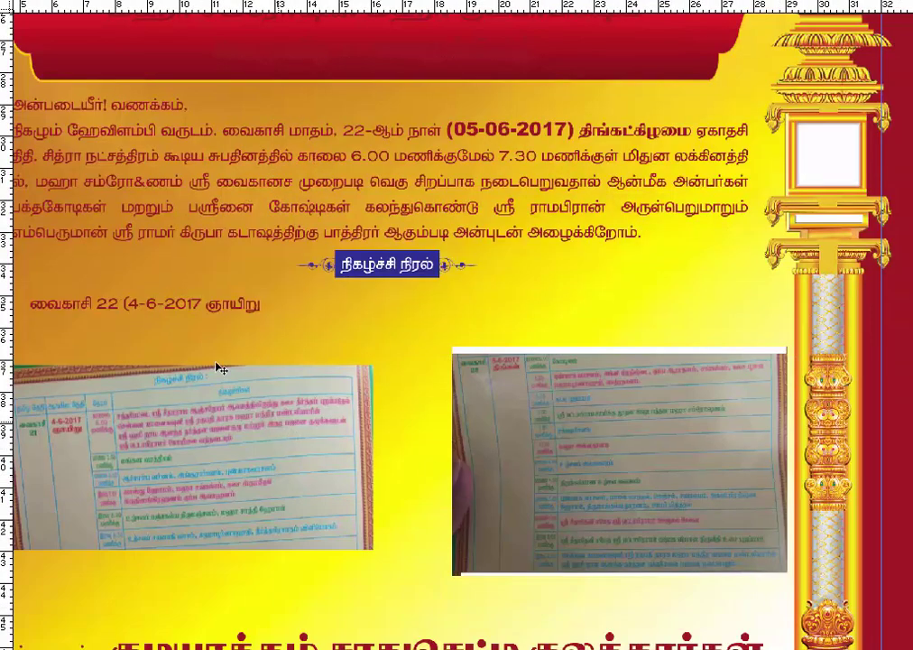
{"action": "left_click_drag", "start_coordinate": [197, 295], "coordinate": [586, 259]}
{"action": "key", "text": "ctrl+a"}
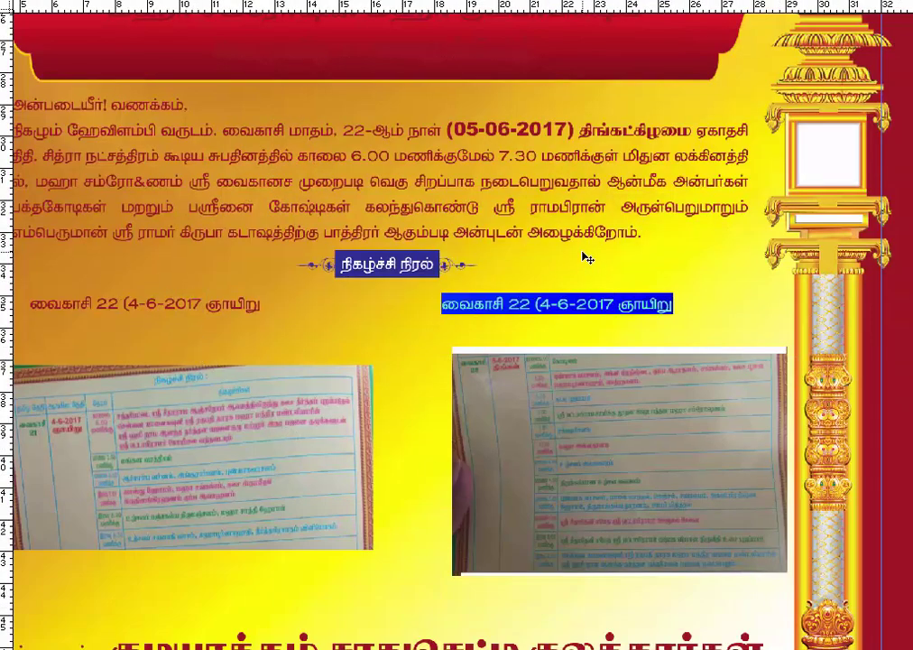
{"action": "key", "text": "Left"}
{"action": "key", "text": "Right"}
{"action": "key", "text": "Right"}
{"action": "key", "text": "Right"}
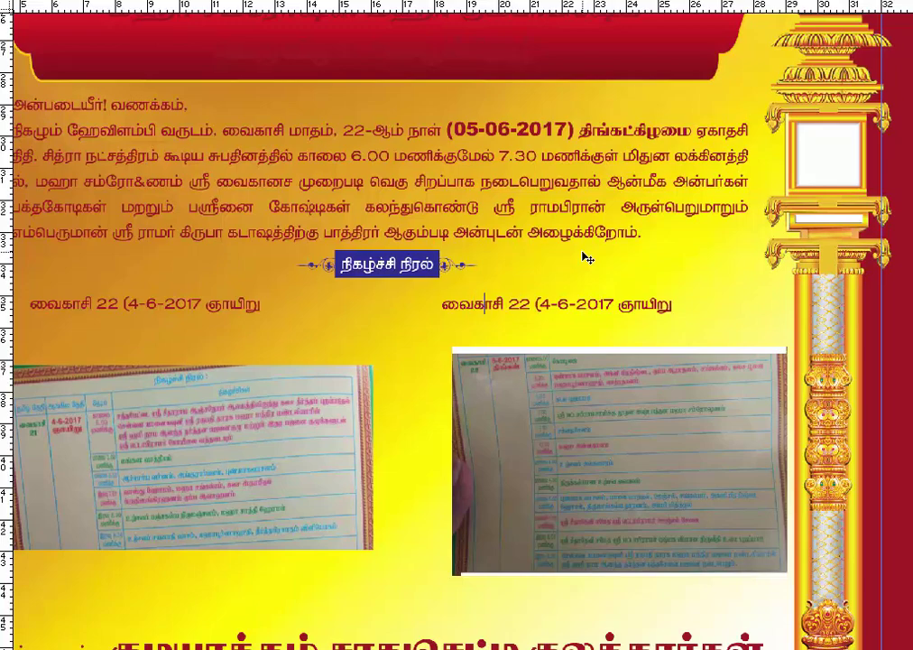
{"action": "key", "text": "Right"}
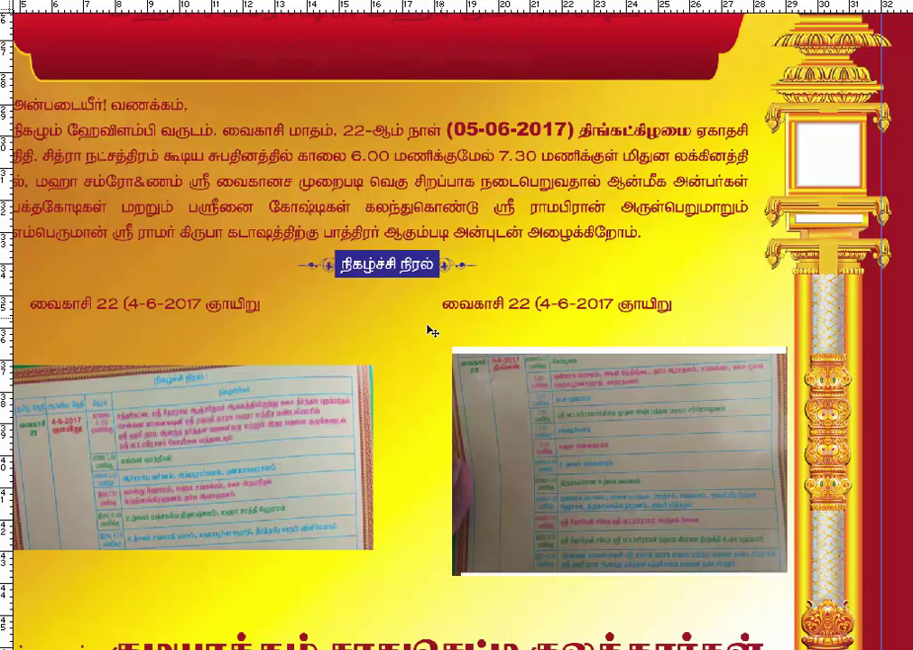
{"action": "left_click_drag", "start_coordinate": [309, 385], "coordinate": [356, 370]}
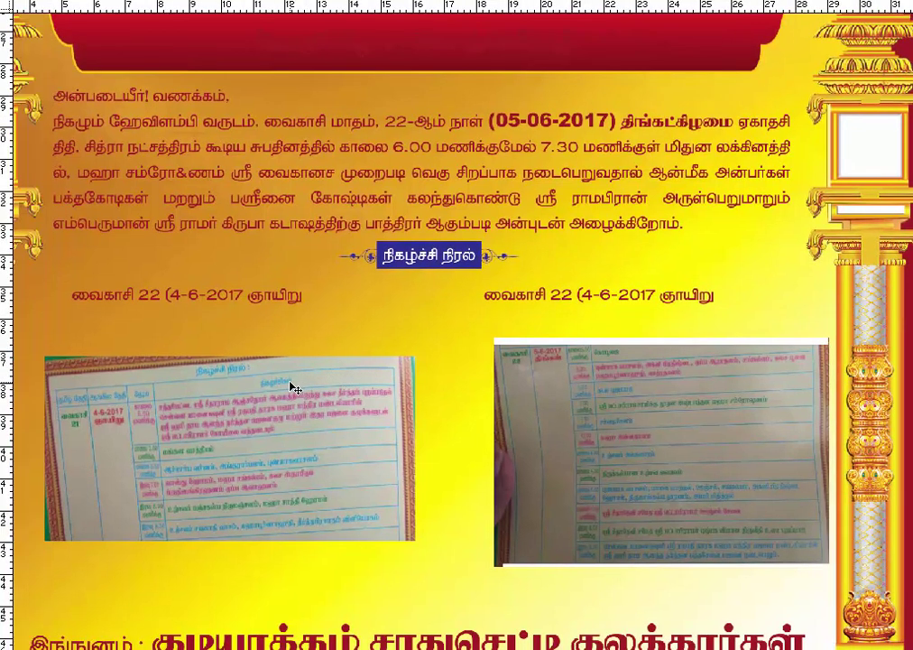
- Change the left date to வைகாசி 21 and the right date to 5-6-2017 திங்கள
{"action": "left_click", "coordinate": [145, 295]}
{"action": "key", "text": "Delete"}
{"action": "key", "text": "Delete"}
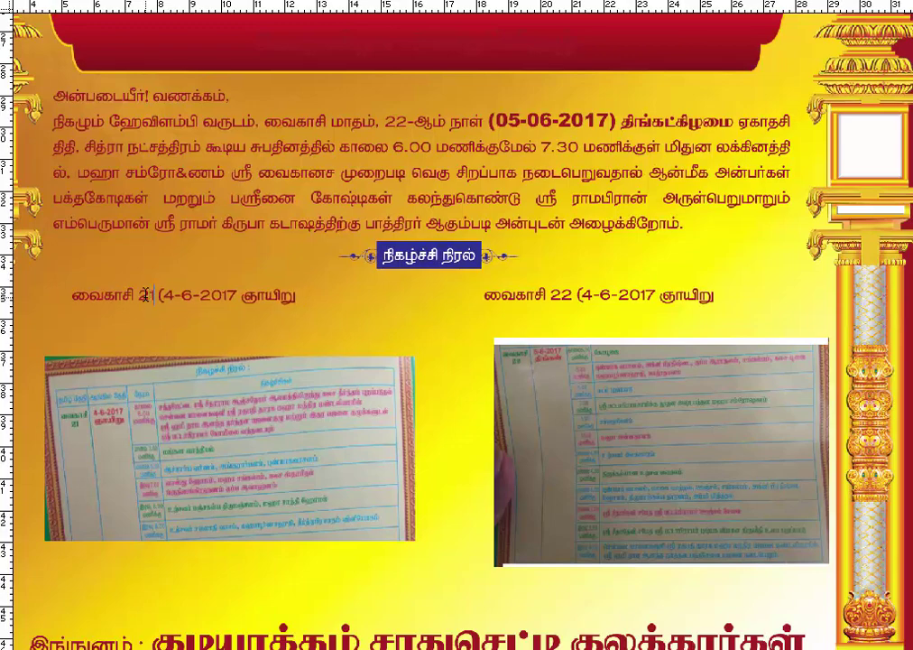
{"action": "type", "text": "1"}
{"action": "left_click", "coordinate": [557, 296]}
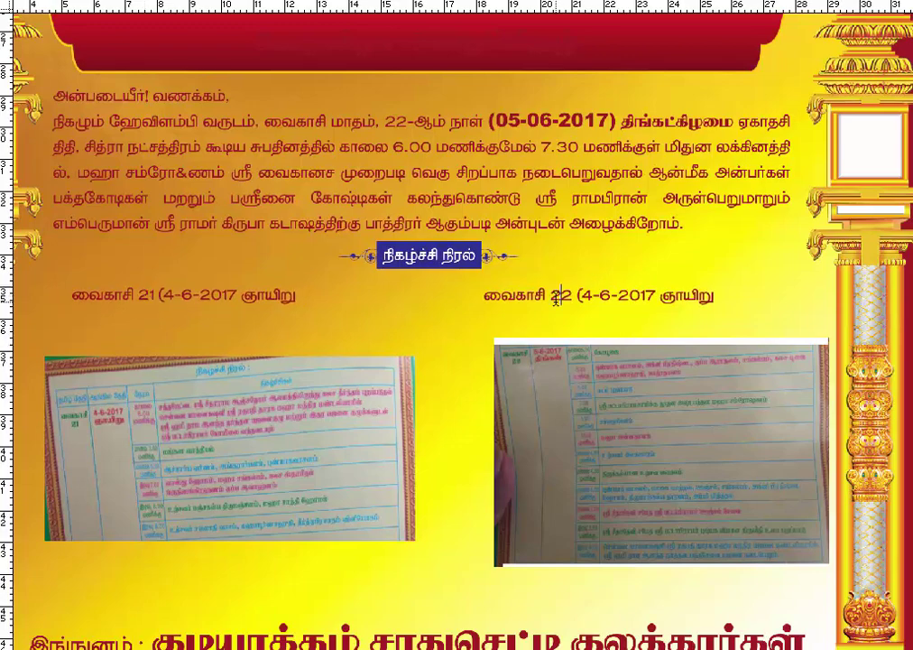
{"action": "key", "text": "Right"}
{"action": "key", "text": "Right"}
{"action": "key", "text": "Right"}
{"action": "key", "text": "Delete"}
{"action": "type", "text": "5"}
{"action": "key", "text": "End"}
{"action": "key", "text": "shift+Left"}
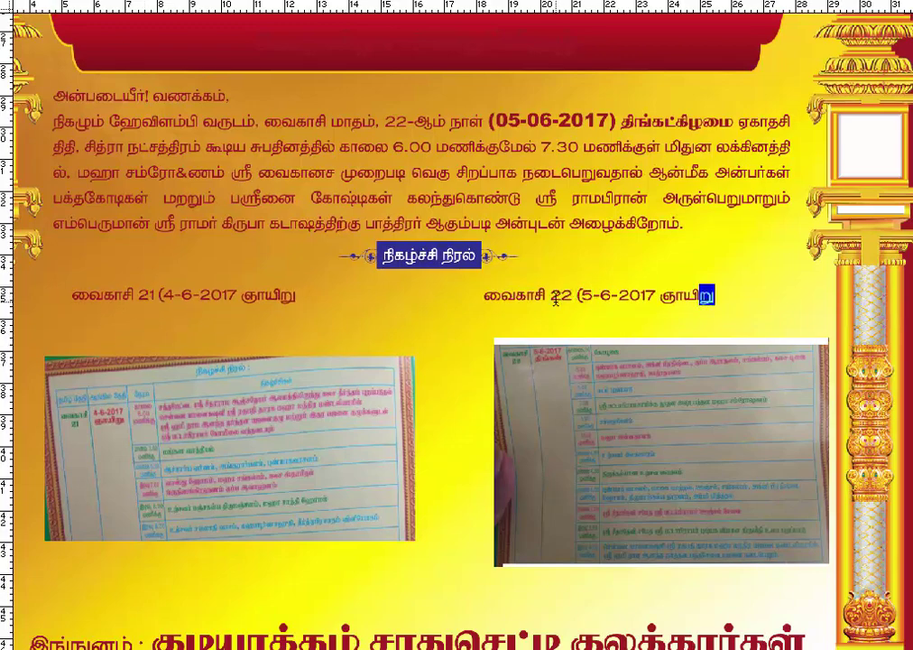
{"action": "key", "text": "shift+Left"}
{"action": "key", "text": "shift+Left"}
{"action": "key", "text": "shift+Left"}
{"action": "type", "text": "தி"}
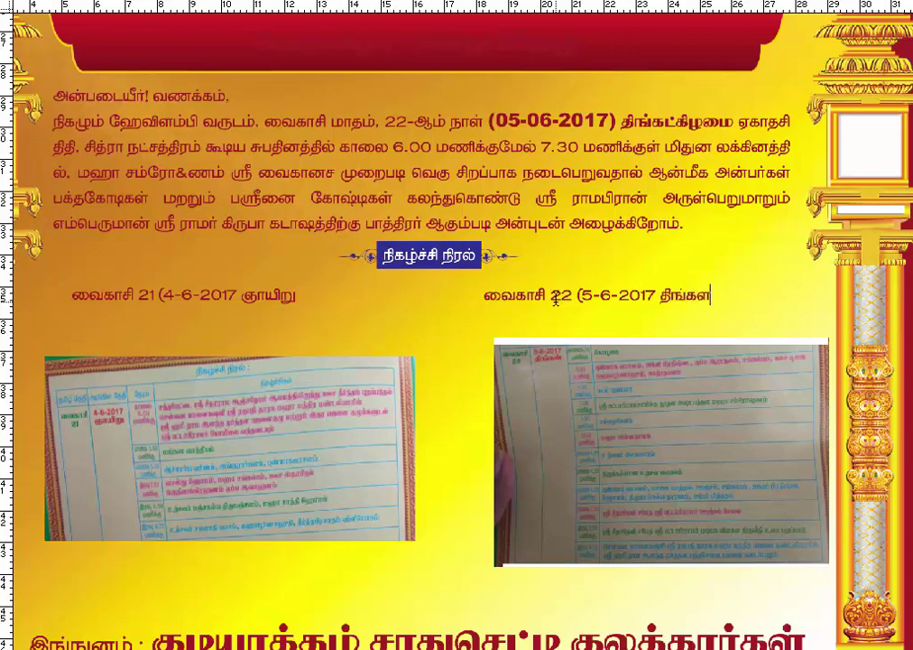
{"action": "key", "text": "ctrl+0"}
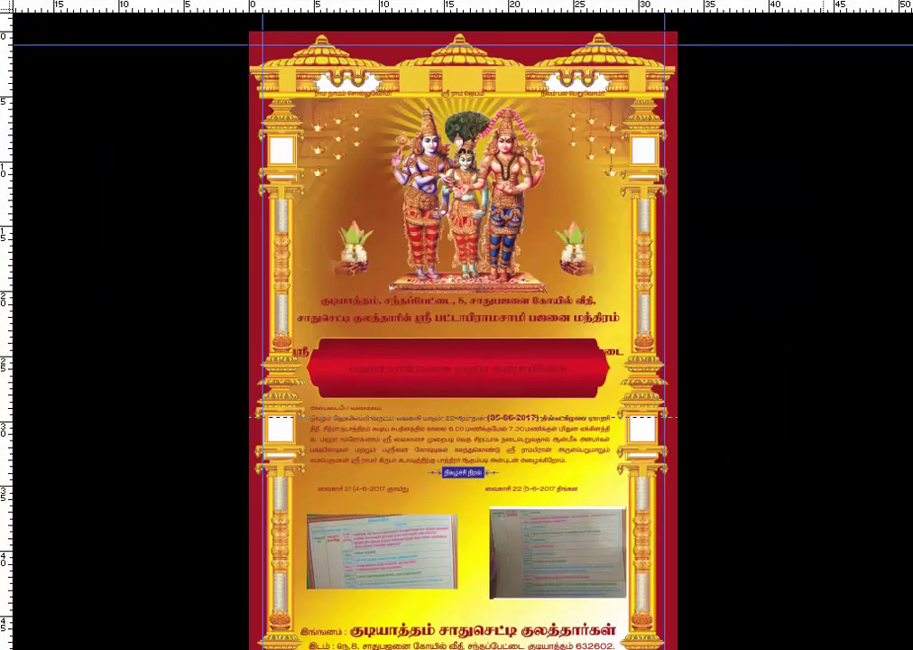
{"action": "key", "text": "ctrl+plus"}
- Select the area around both schedule photos and fill it white on a new layer
{"action": "key", "text": "Tab"}
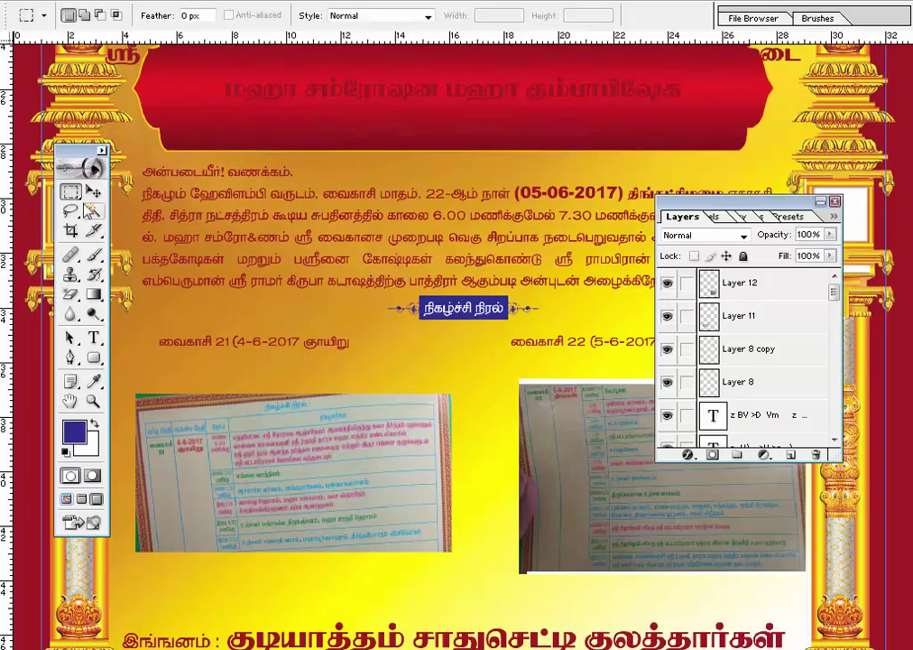
{"action": "key", "text": "Tab"}
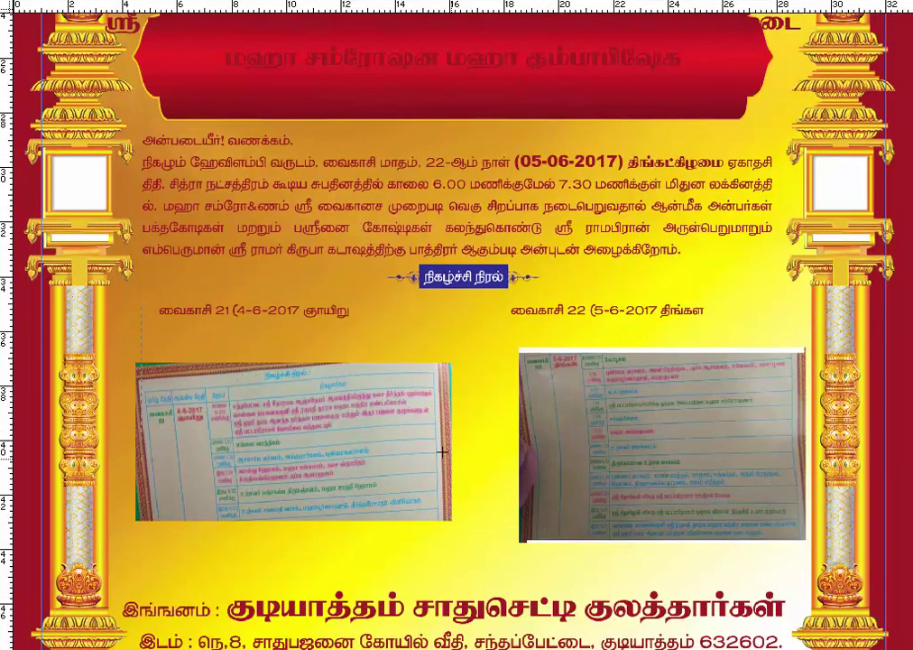
{"action": "left_click_drag", "start_coordinate": [442, 451], "coordinate": [709, 532]}
{"action": "left_click_drag", "start_coordinate": [709, 532], "coordinate": [804, 587]}
{"action": "key", "text": "ctrl+shift+n"}
{"action": "key", "text": "Return"}
{"action": "key", "text": "alt+BackSpace"}
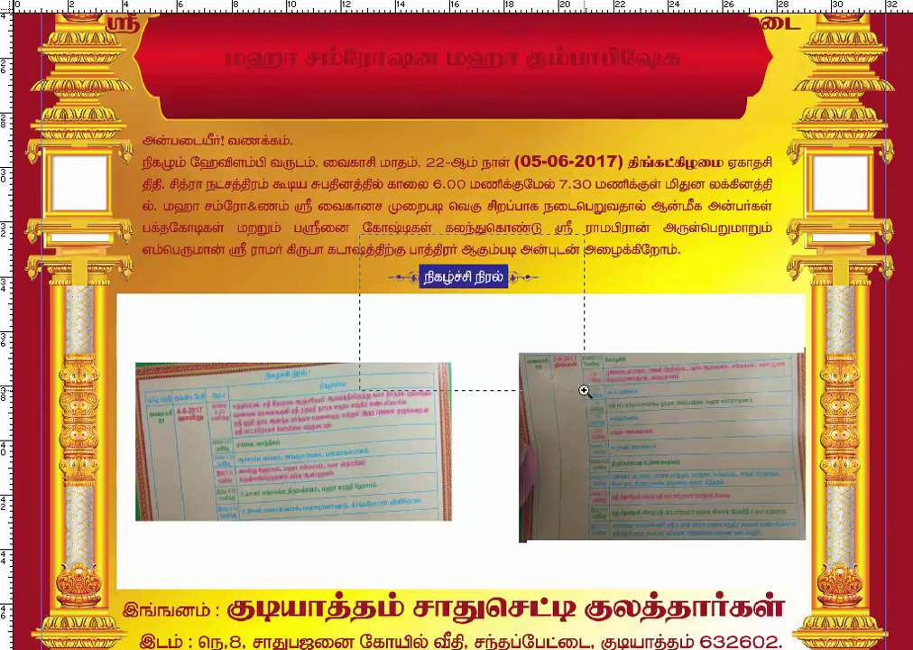
{"action": "scroll", "coordinate": [472, 299], "scroll_direction": "up", "scroll_amount": 5}
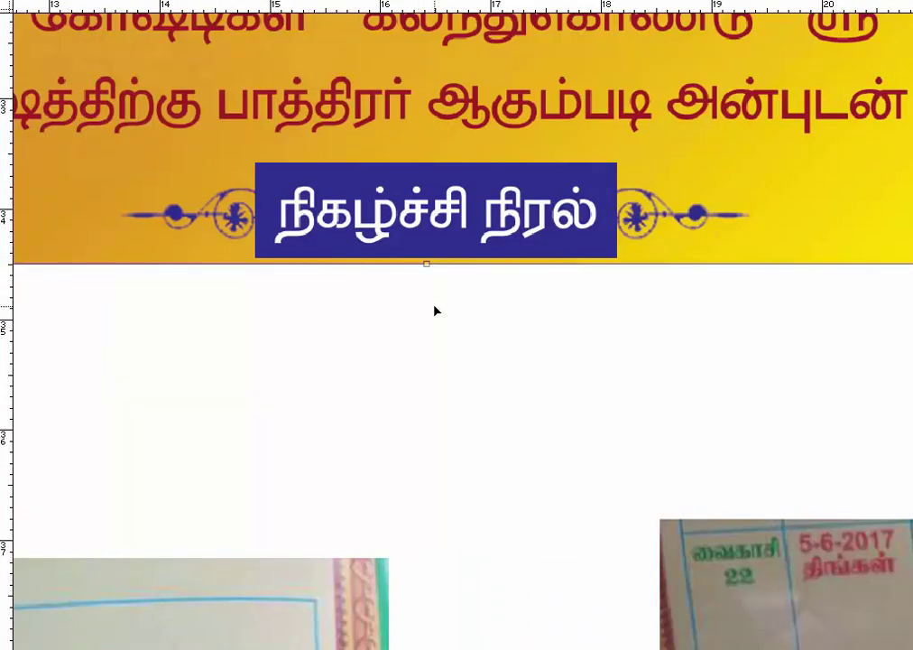
{"action": "right_click", "coordinate": [480, 342]}
{"action": "left_click", "coordinate": [532, 353]}
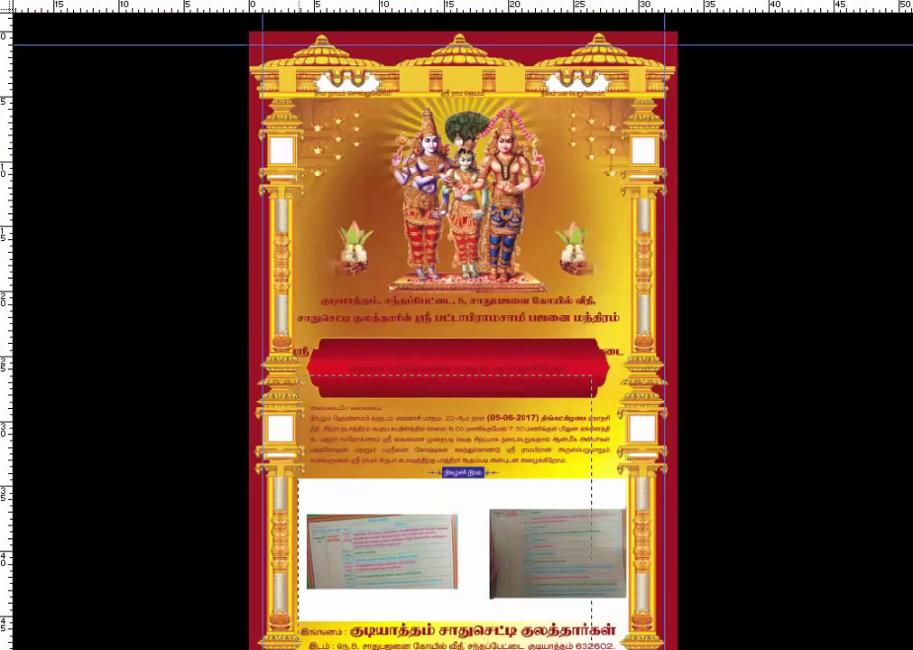
{"action": "left_click", "coordinate": [450, 505]}
{"action": "key", "text": "Tab"}
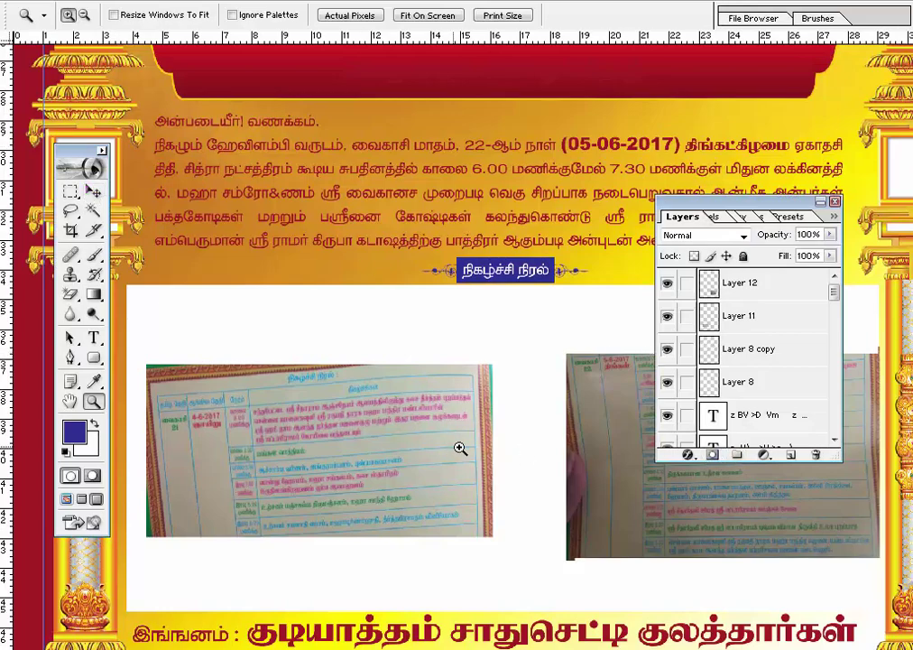
- Enable a Stroke in the layer style of Layer 14, the panel layer
{"action": "key", "text": "v"}
{"action": "left_click", "coordinate": [520, 354]}
{"action": "right_click", "coordinate": [715, 428]}
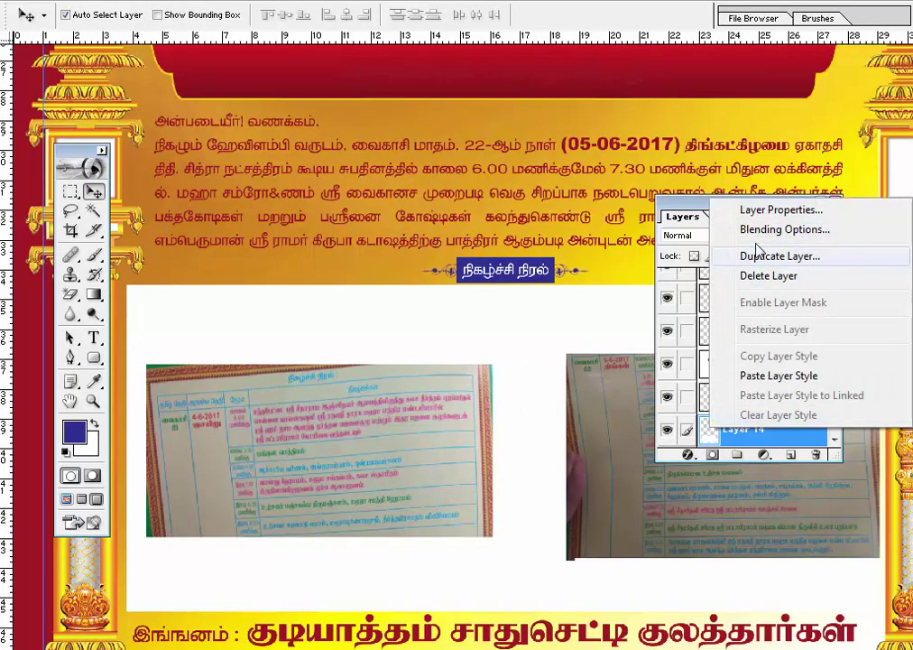
{"action": "left_click", "coordinate": [768, 231]}
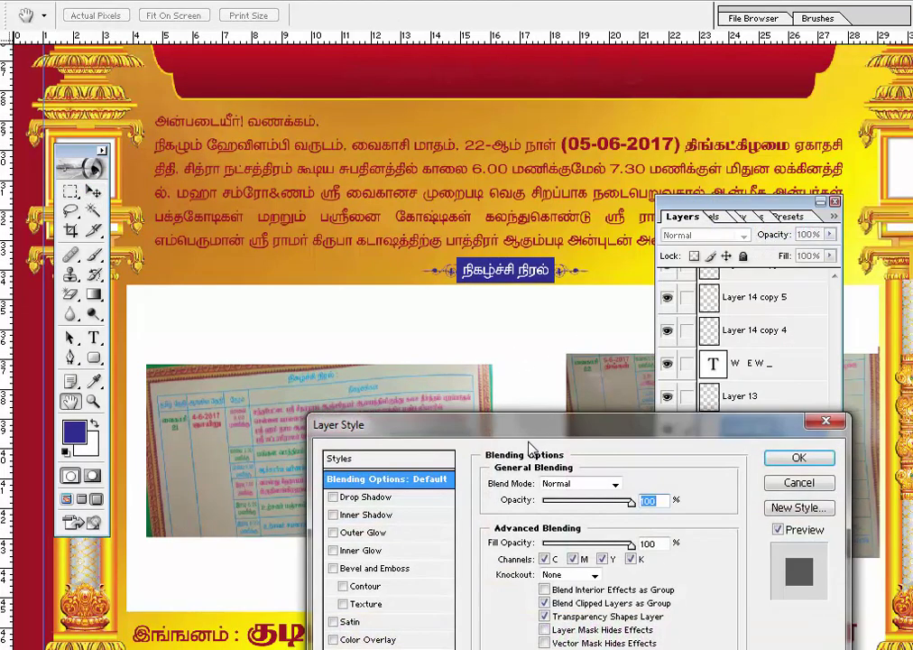
{"action": "left_click_drag", "start_coordinate": [536, 442], "coordinate": [541, 203]}
{"action": "left_click", "coordinate": [383, 458]}
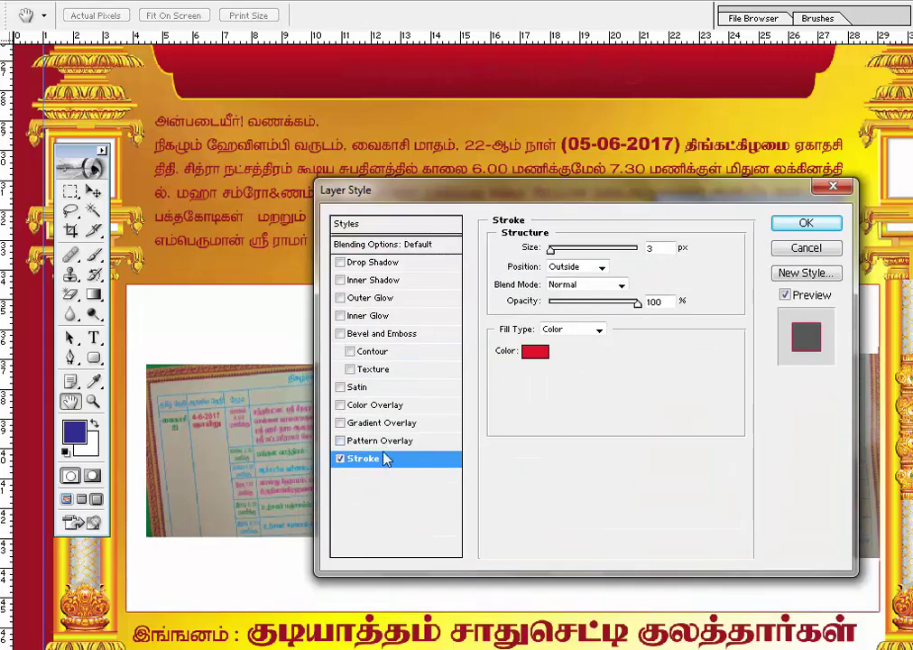
- Set the stroke colour to yellow FFF200 and apply the 3 px stroke
{"action": "left_click", "coordinate": [534, 351]}
{"action": "left_click_drag", "start_coordinate": [355, 283], "coordinate": [251, 143]}
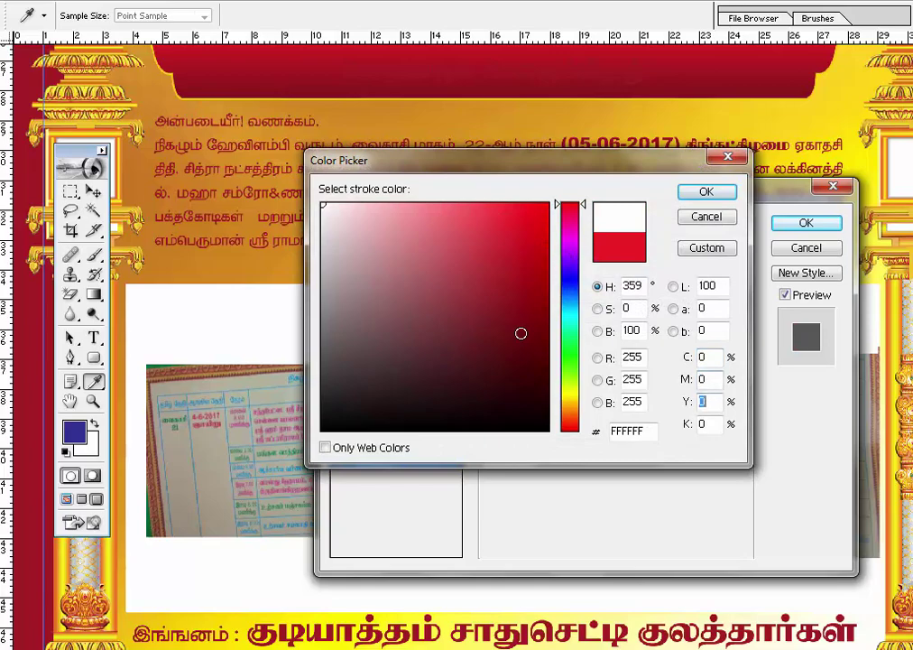
{"action": "left_click_drag", "start_coordinate": [569, 204], "coordinate": [570, 395]}
{"action": "left_click", "coordinate": [547, 216]}
{"action": "left_click", "coordinate": [707, 191]}
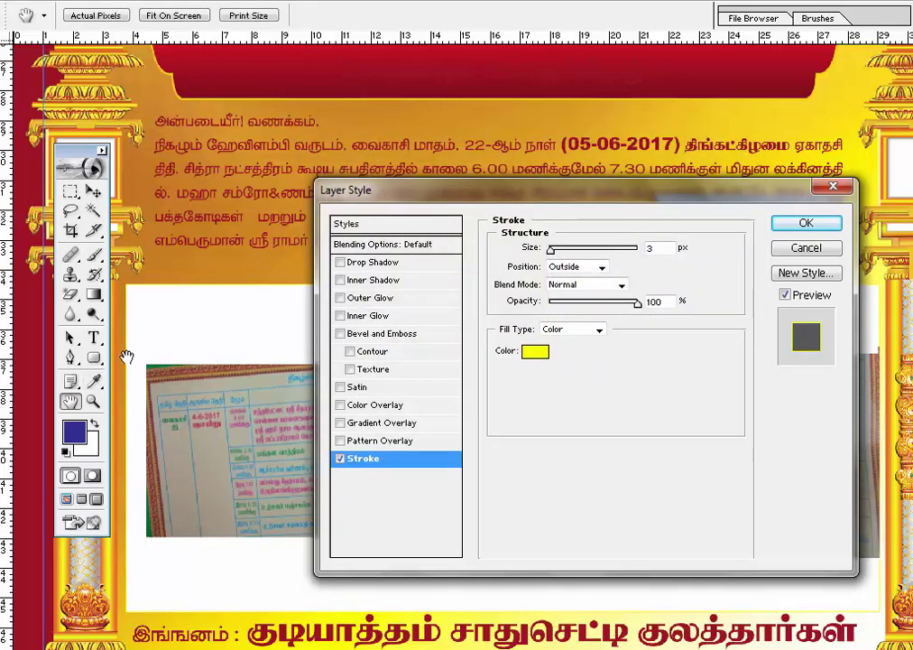
{"action": "left_click", "coordinate": [805, 222]}
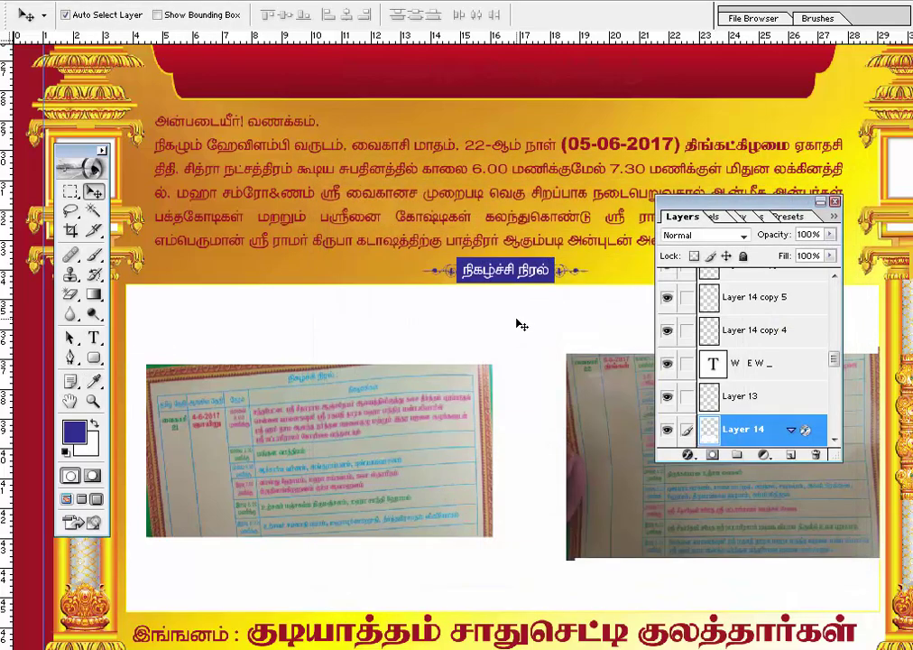
{"action": "key", "text": "z"}
{"action": "right_click", "coordinate": [492, 306]}
{"action": "left_click", "coordinate": [509, 317]}
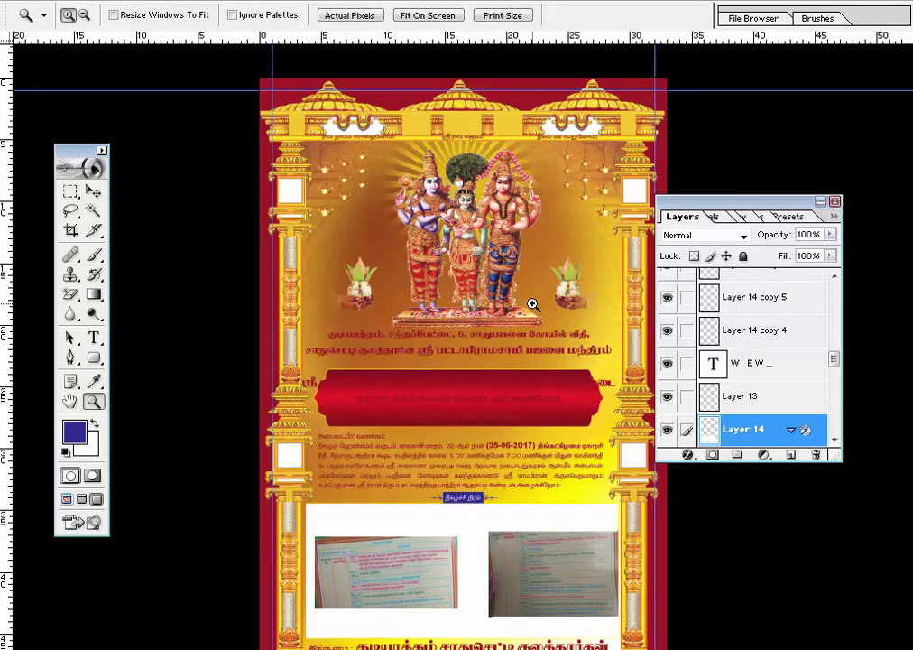
- Save the invitation as Photoshop PSD 'Full Size Add Koil' on the Desktop
{"action": "key", "text": "ctrl+shift+s"}
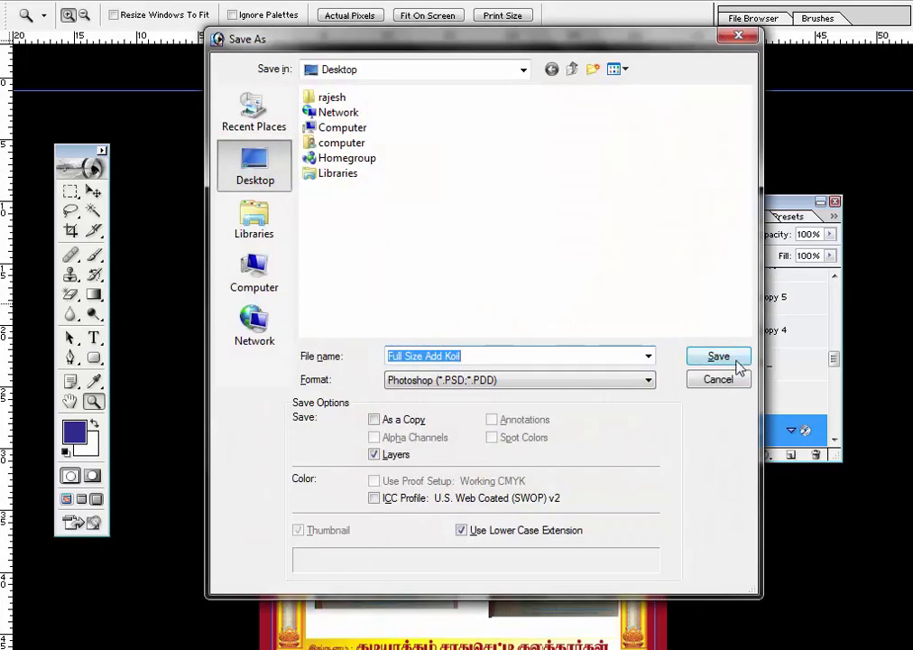
{"action": "left_click", "coordinate": [734, 359]}
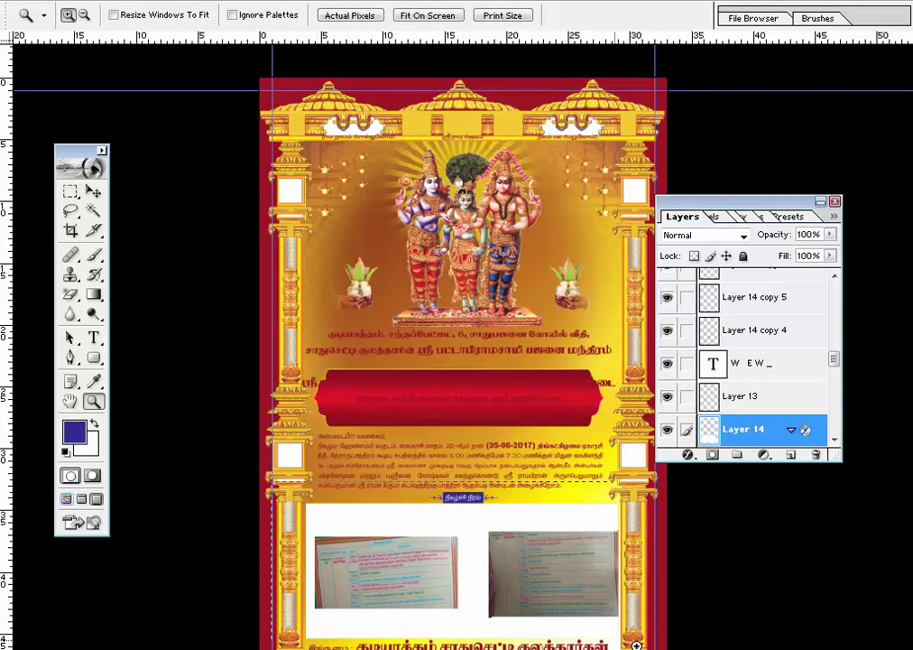
- Zoom into the schedule and add the time காலை 8.00 below the first date heading
{"action": "left_click", "coordinate": [637, 646]}
{"action": "key", "text": "v"}
{"action": "key", "text": "Tab"}
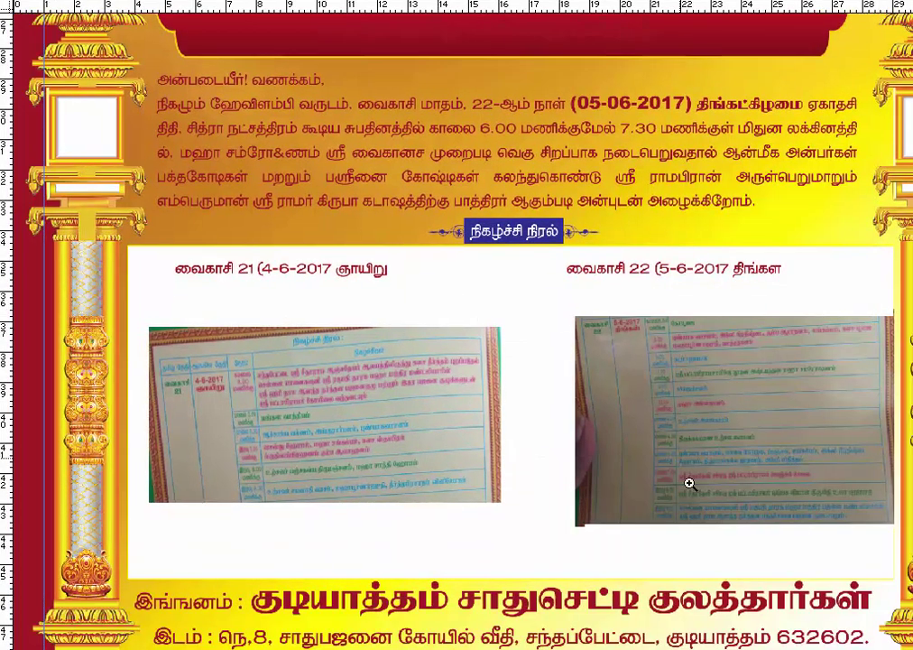
{"action": "left_click_drag", "start_coordinate": [611, 485], "coordinate": [118, 246]}
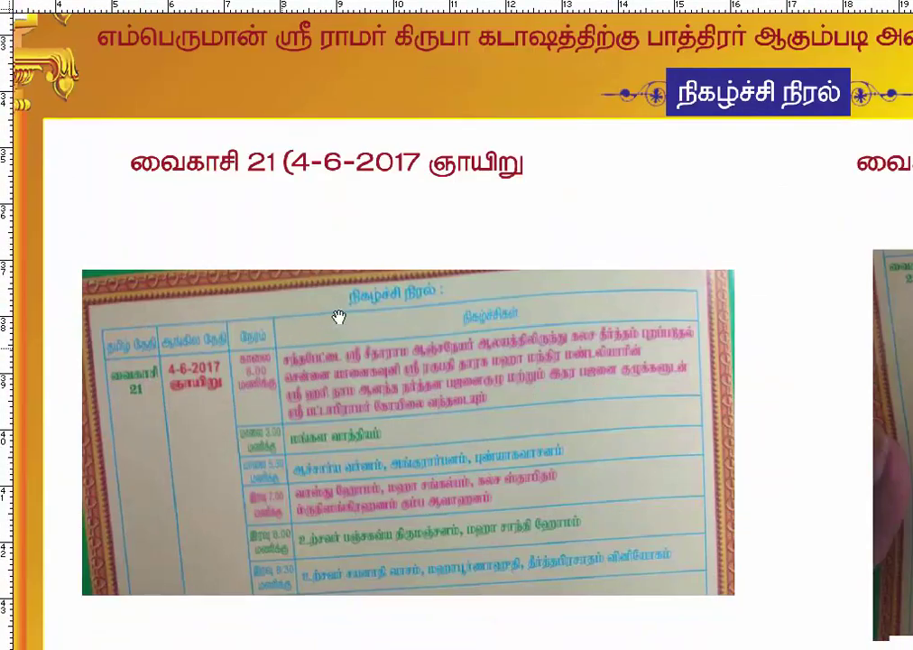
{"action": "left_click_drag", "start_coordinate": [339, 317], "coordinate": [427, 258]}
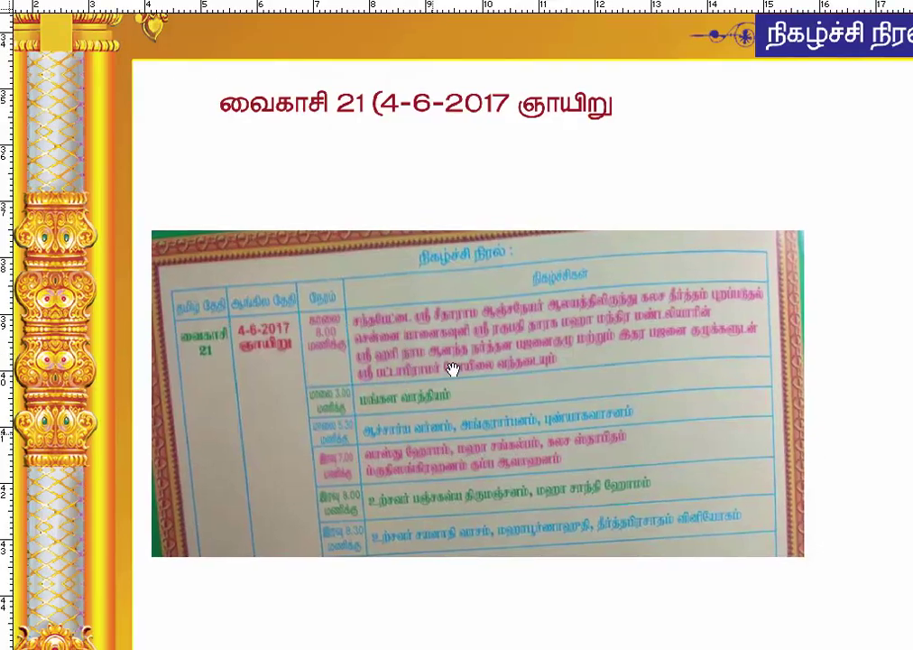
{"action": "scroll", "coordinate": [446, 364], "scroll_direction": "down", "scroll_amount": 2}
{"action": "scroll", "coordinate": [437, 270], "scroll_direction": "up", "scroll_amount": 3}
{"action": "scroll", "coordinate": [420, 262], "scroll_direction": "up", "scroll_amount": 3}
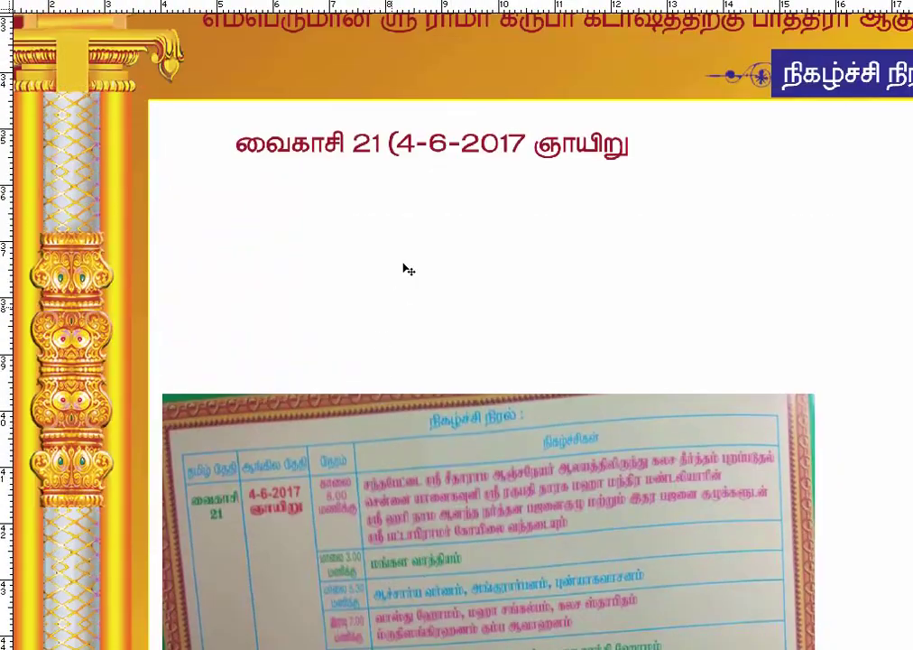
{"action": "key", "text": "t"}
{"action": "left_click", "coordinate": [222, 249]}
{"action": "type", "text": "கூழ் விழி"}
{"action": "key", "text": "ctrl+a"}
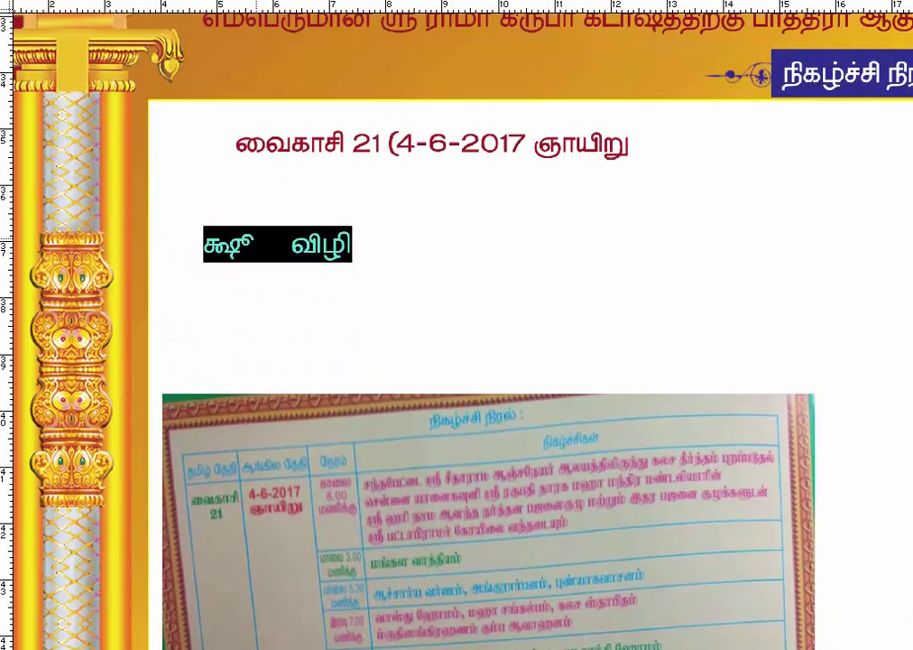
{"action": "type", "text": "காலை 8.00"}
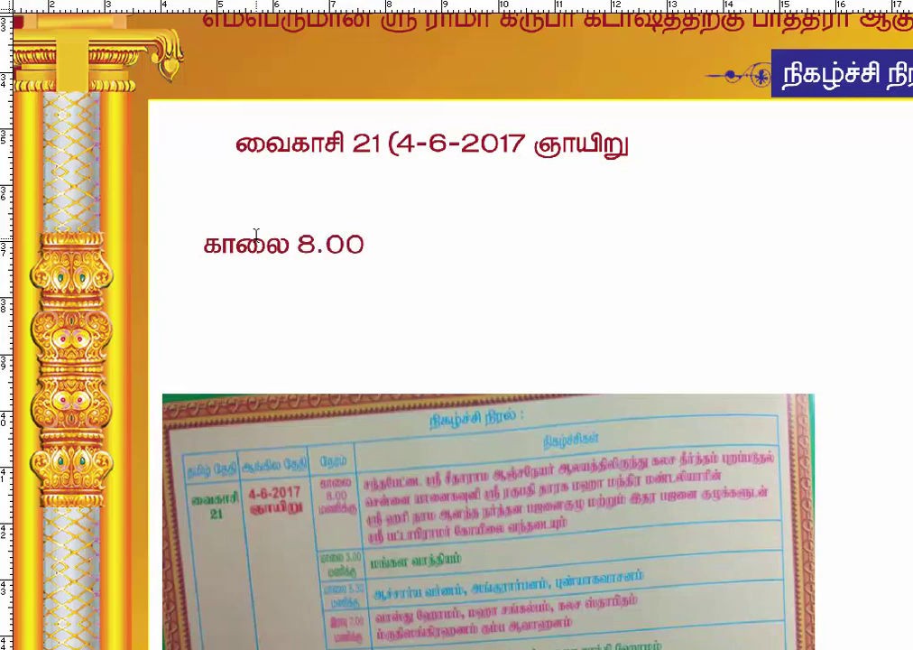
- Type the event text சந்தைபேட்டை, ஸ்ரீ சீதாராம ஆஞ்சநேயர் beside the time, fixing its ending
{"action": "scroll", "coordinate": [290, 285], "scroll_direction": "down", "scroll_amount": 2}
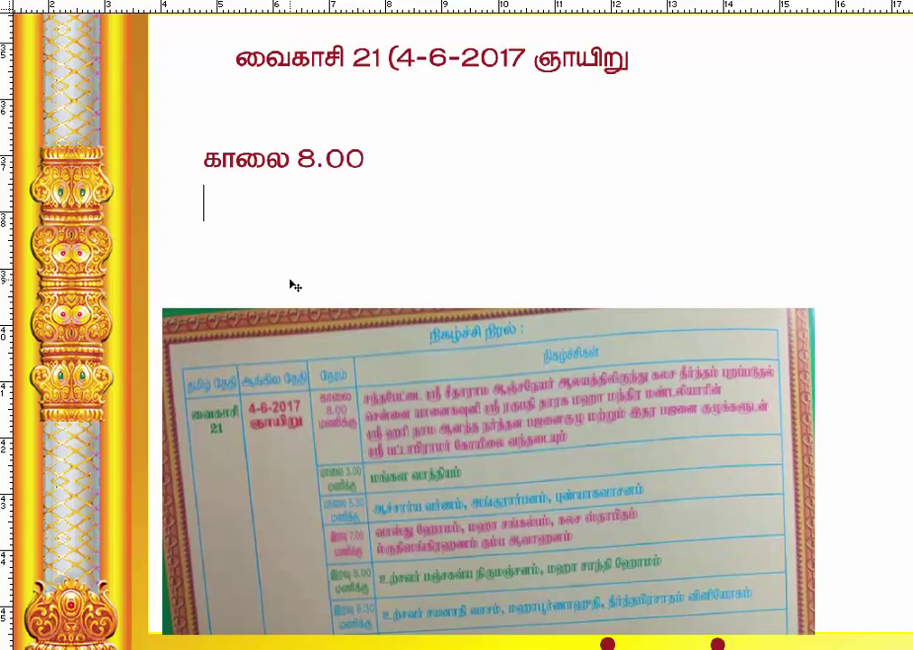
{"action": "left_click_drag", "start_coordinate": [291, 285], "coordinate": [482, 244]}
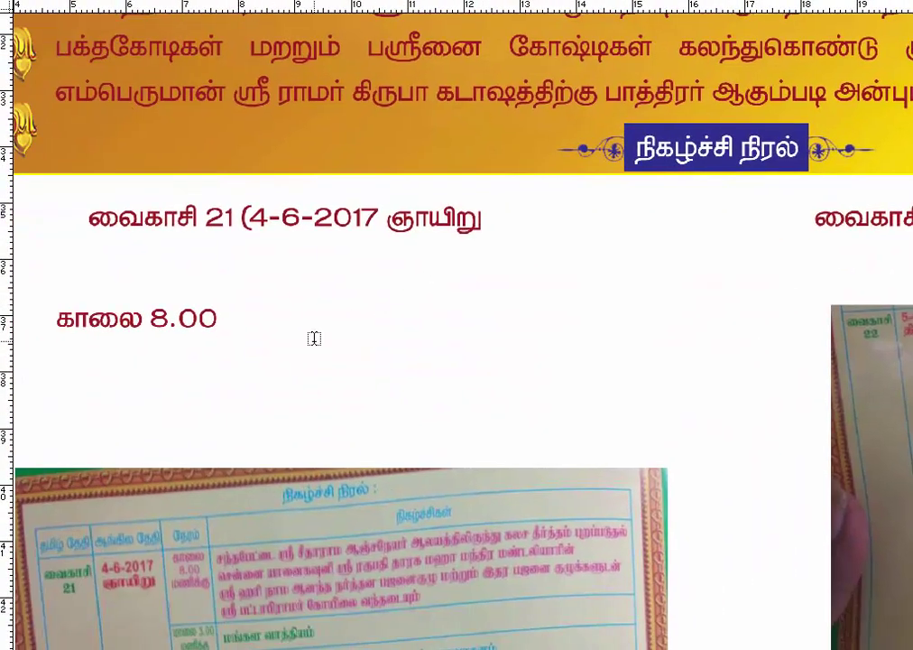
{"action": "left_click", "coordinate": [316, 336]}
{"action": "type", "text": "விழி"}
{"action": "type", "text": "சந்தை"}
{"action": "type", "text": "பேட்டை"}
{"action": "type", "text": "ஸ்ரீ ச"}
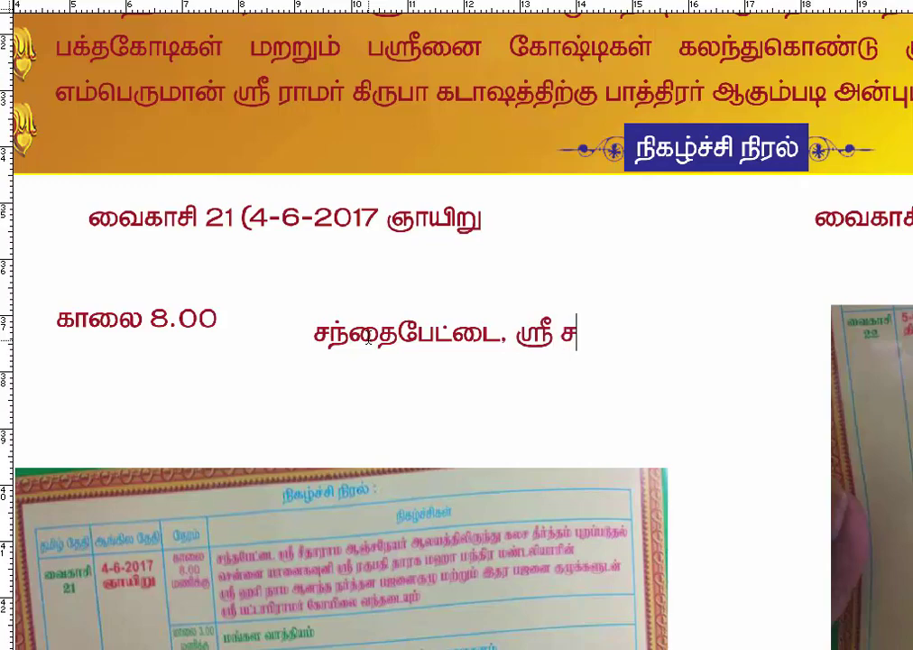
{"action": "type", "text": "ீதாராம ஆங்ச"}
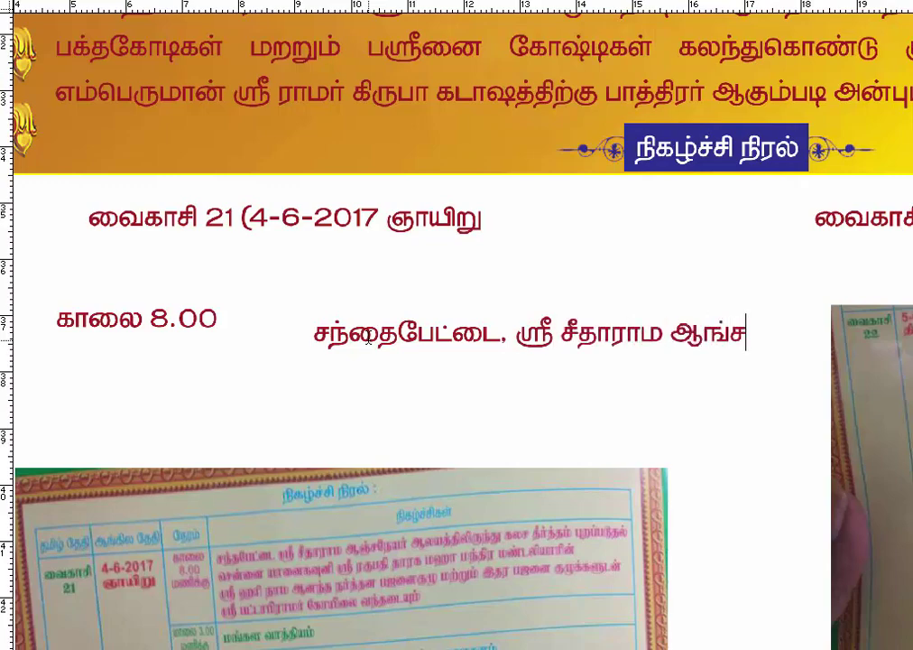
{"action": "key", "text": "BackSpace"}
{"action": "key", "text": "BackSpace"}
{"action": "key", "text": "BackSpace"}
{"action": "type", "text": "ஞ்சநேய"}
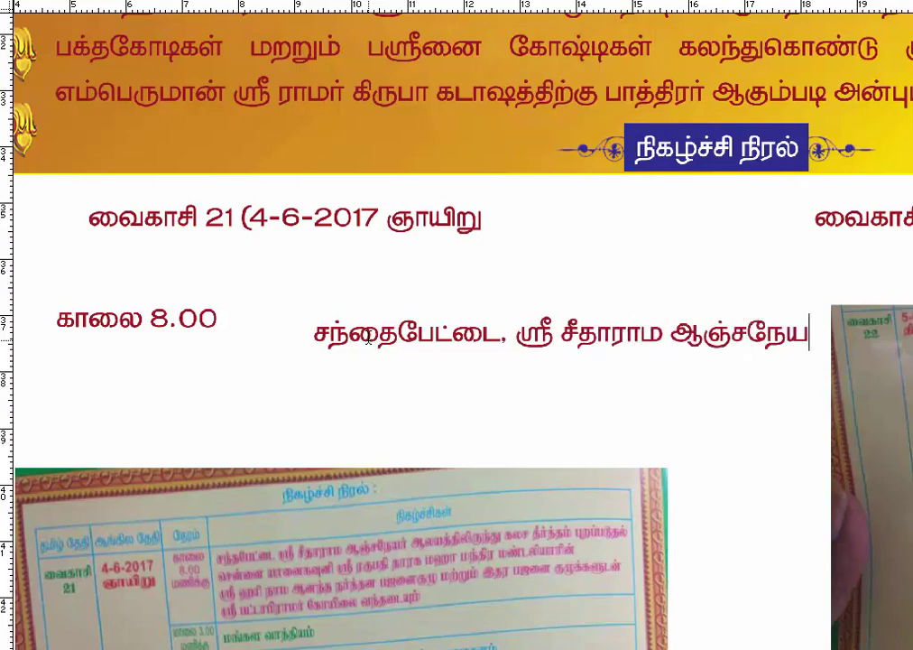
{"action": "type", "text": "ர்"}
{"action": "key", "text": "ctrl+0"}
{"action": "left_click_drag", "start_coordinate": [177, 356], "coordinate": [754, 634]}
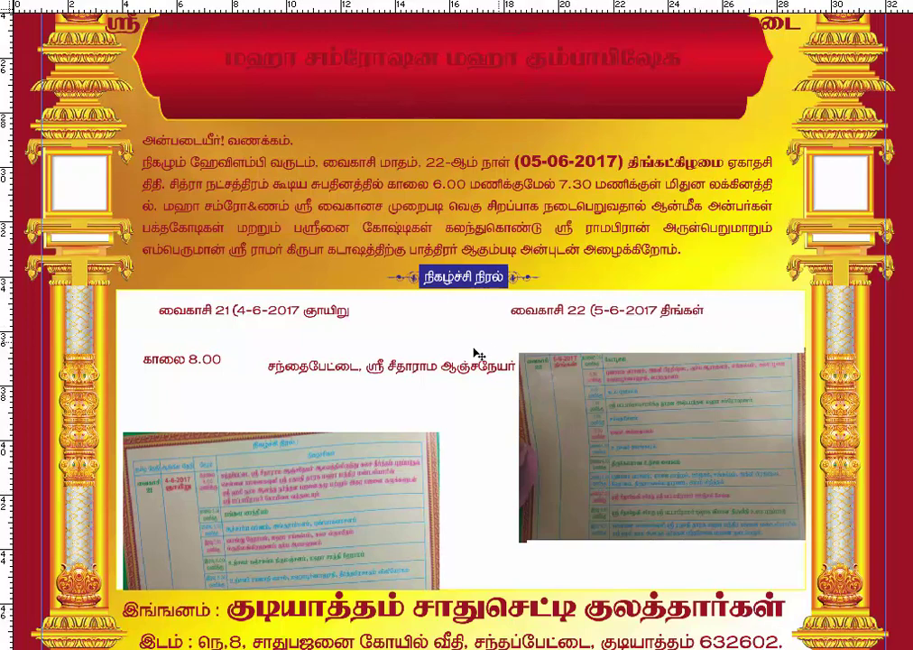
- Place a vertical guide through the centre of the Layer 14 schedule panel
{"action": "key", "text": "Tab"}
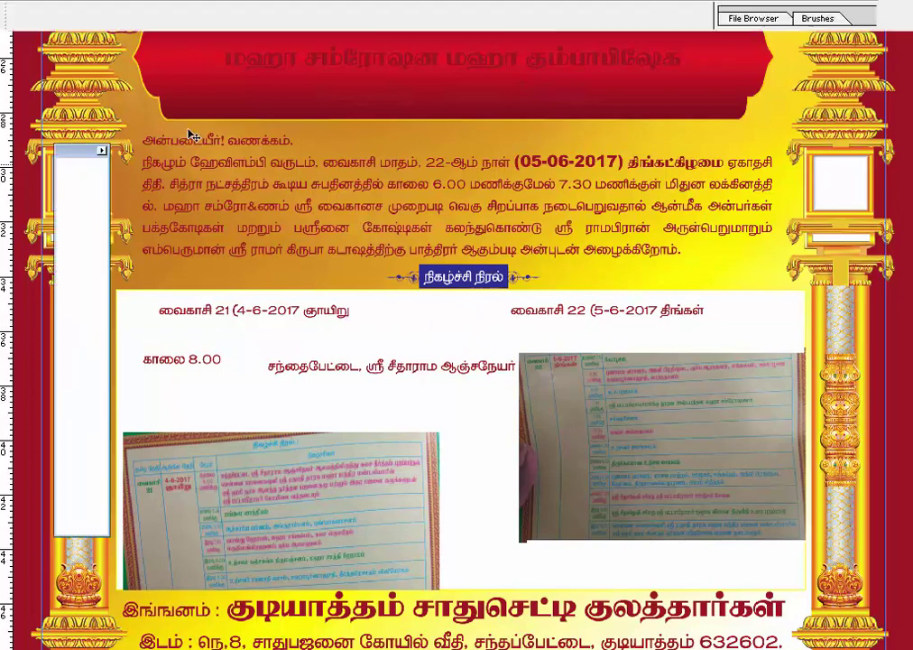
{"action": "left_click", "coordinate": [317, 379]}
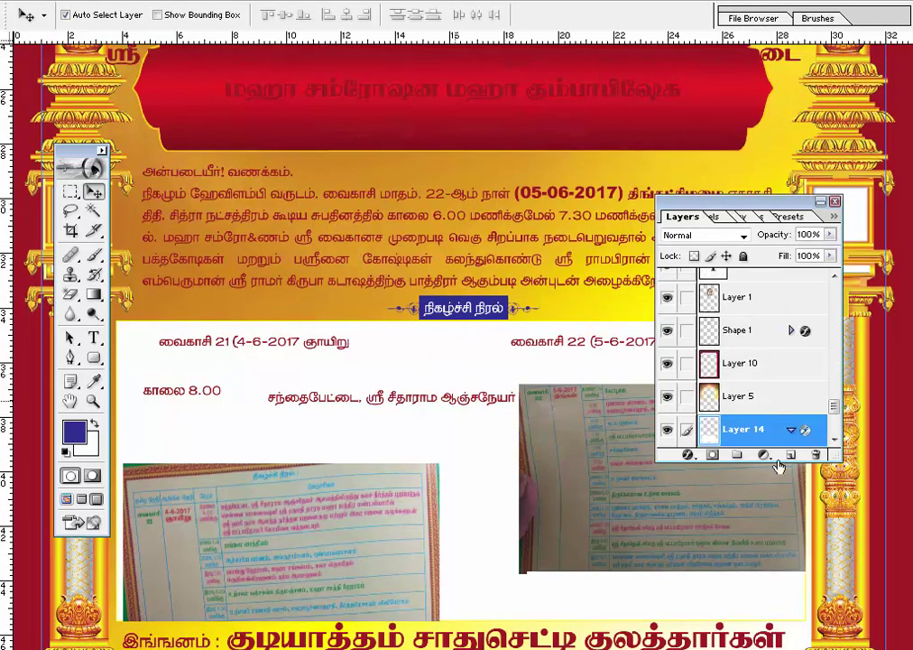
{"action": "key", "text": "ctrl+t"}
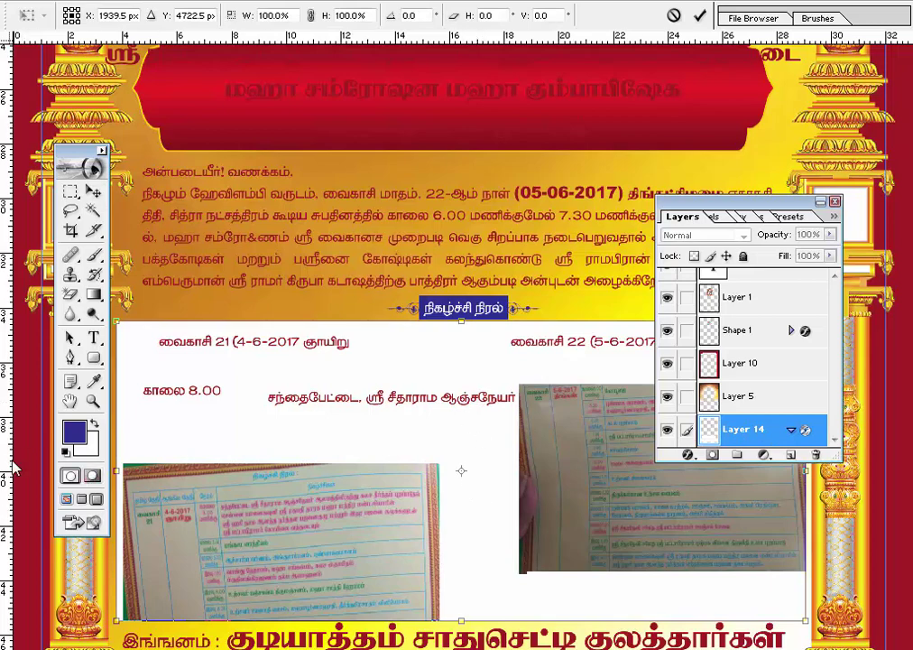
{"action": "left_click_drag", "start_coordinate": [13, 466], "coordinate": [460, 458]}
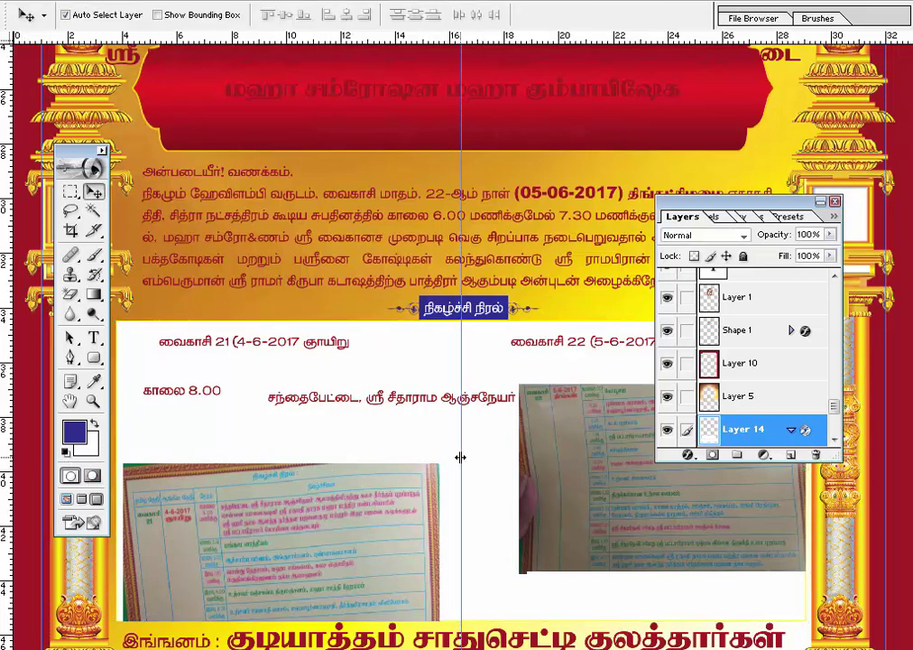
- Centre the காலை 8.00 line under the first date heading
{"action": "key", "text": "Tab"}
{"action": "scroll", "coordinate": [445, 451], "scroll_direction": "up", "scroll_amount": 1}
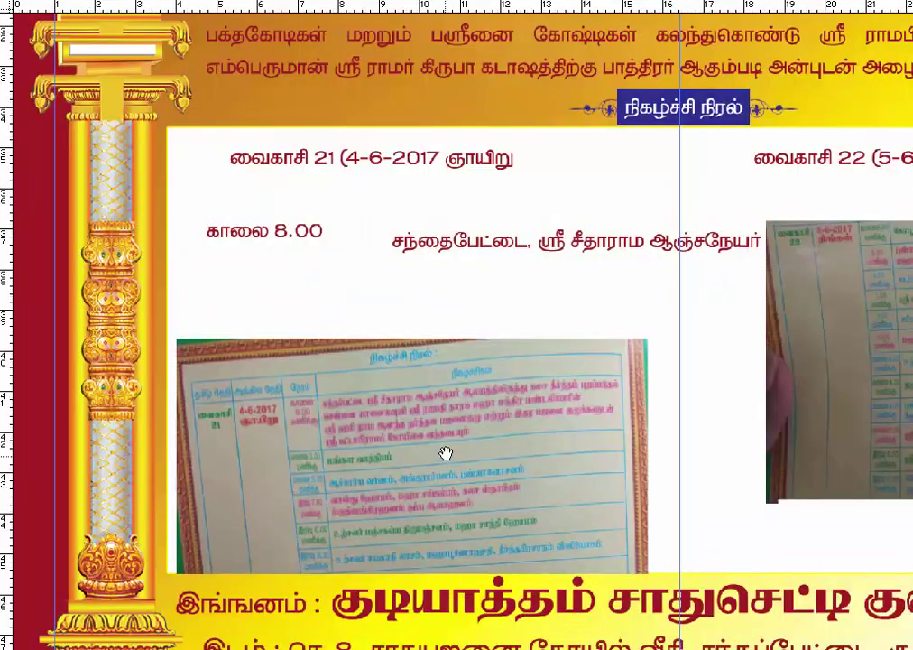
{"action": "scroll", "coordinate": [232, 351], "scroll_direction": "up", "scroll_amount": 1}
{"action": "left_click", "coordinate": [259, 318]}
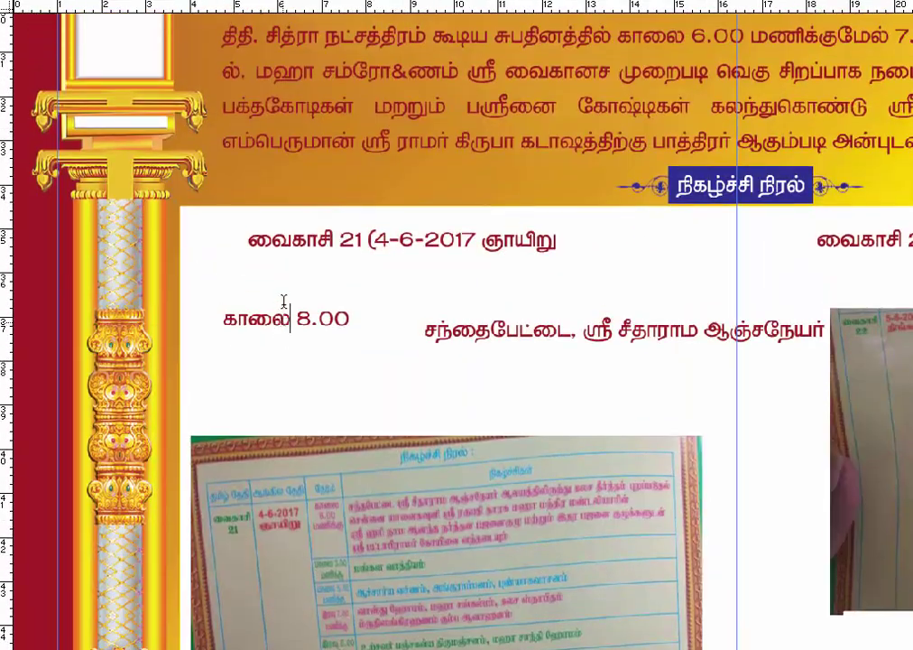
{"action": "key", "text": "BackSpace"}
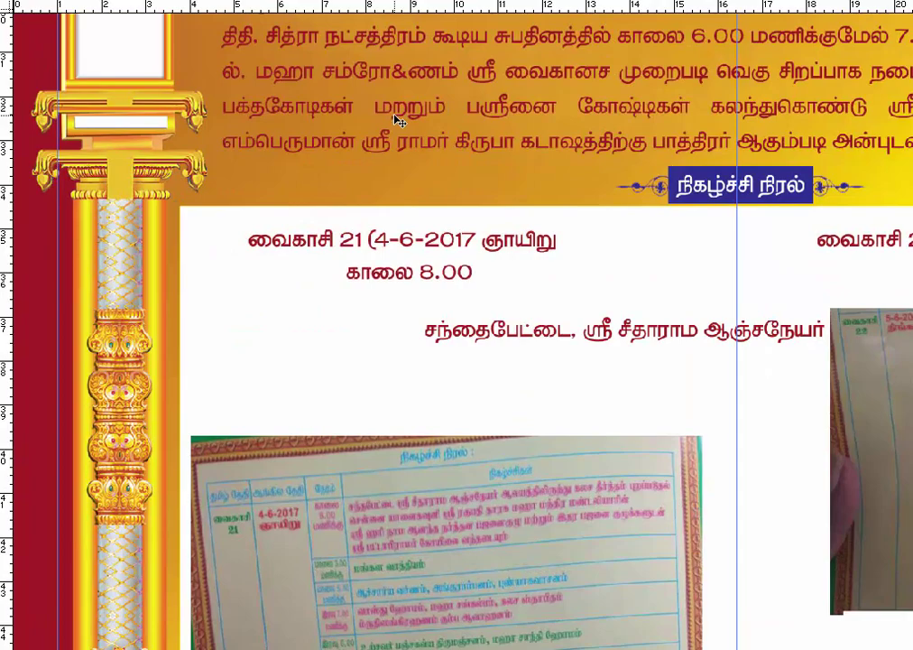
{"action": "scroll", "coordinate": [394, 119], "scroll_direction": "up", "scroll_amount": 1}
{"action": "key", "text": "Up"}
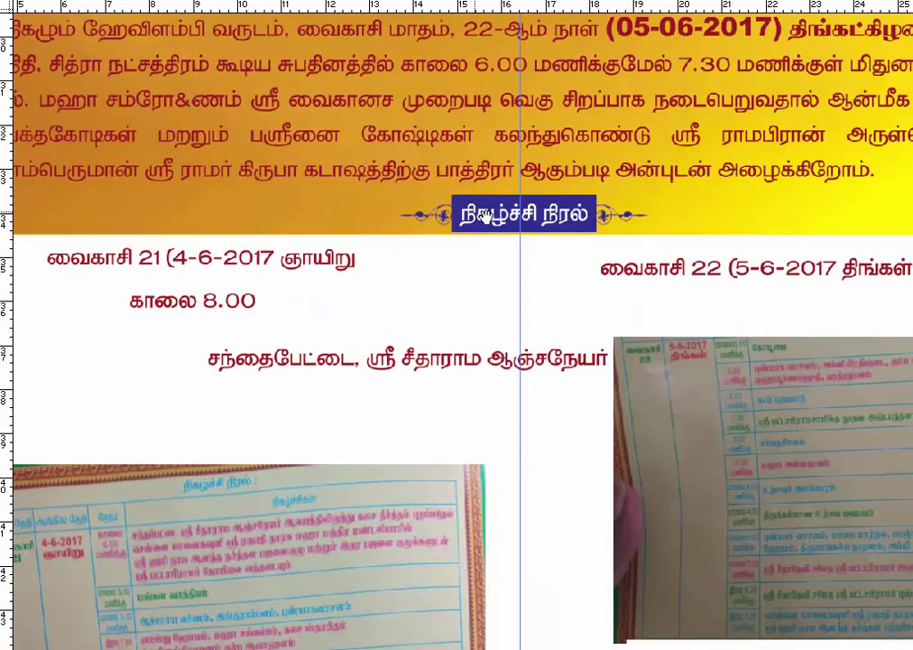
- Add a horizontal guide along the schedule banner's lower edge
{"action": "scroll", "coordinate": [526, 283], "scroll_direction": "right", "scroll_amount": 2}
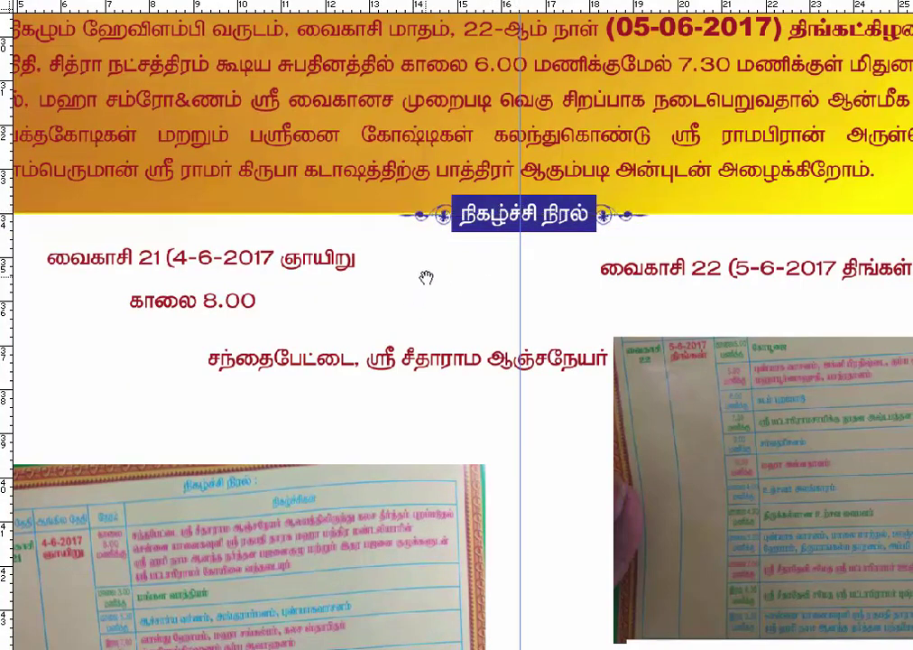
{"action": "scroll", "coordinate": [370, 262], "scroll_direction": "up", "scroll_amount": 2}
{"action": "scroll", "coordinate": [370, 262], "scroll_direction": "up", "scroll_amount": 1}
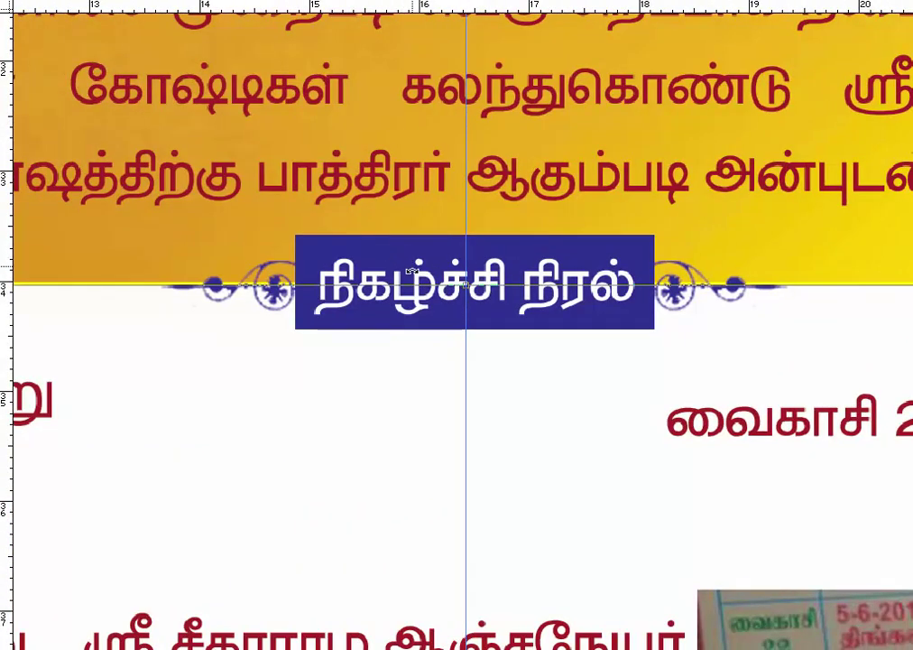
{"action": "left_click_drag", "start_coordinate": [423, 8], "coordinate": [423, 288]}
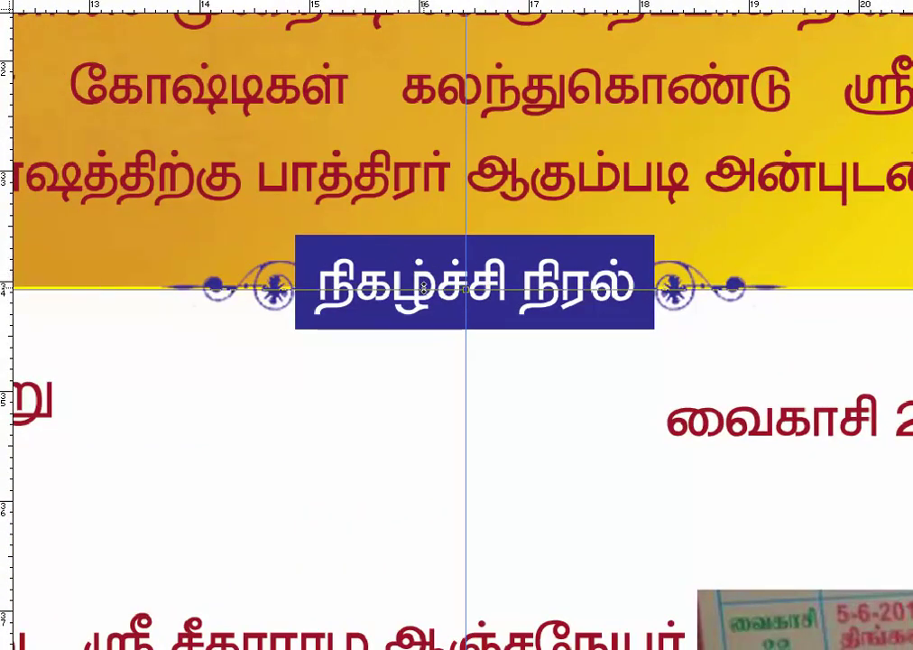
{"action": "key", "text": "ctrl+0"}
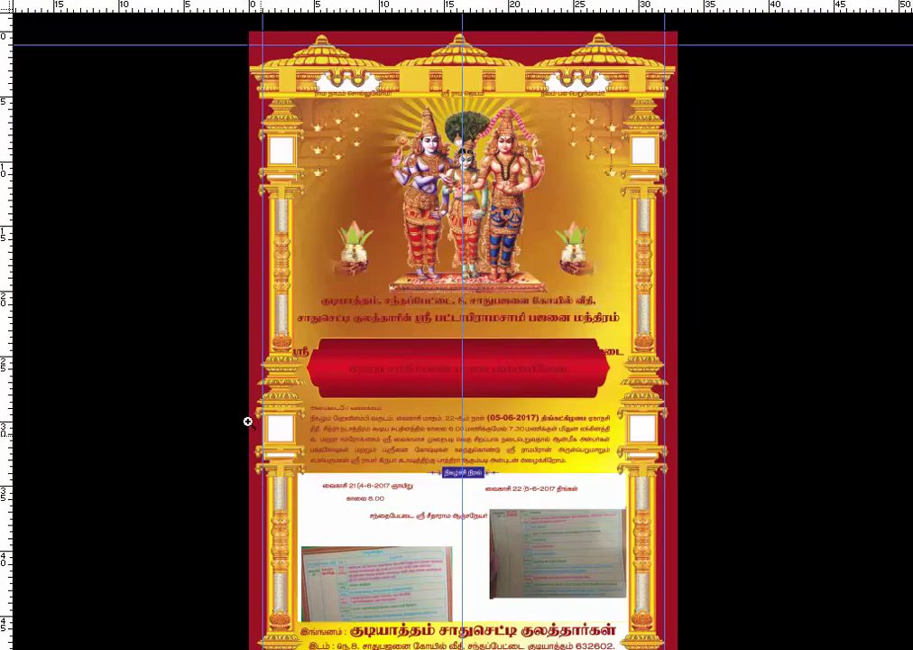
{"action": "scroll", "coordinate": [361, 488], "scroll_direction": "up", "scroll_amount": 2}
- Restyle the first date heading with the RGB_0057 font in navy
{"action": "scroll", "coordinate": [275, 367], "scroll_direction": "up", "scroll_amount": 1}
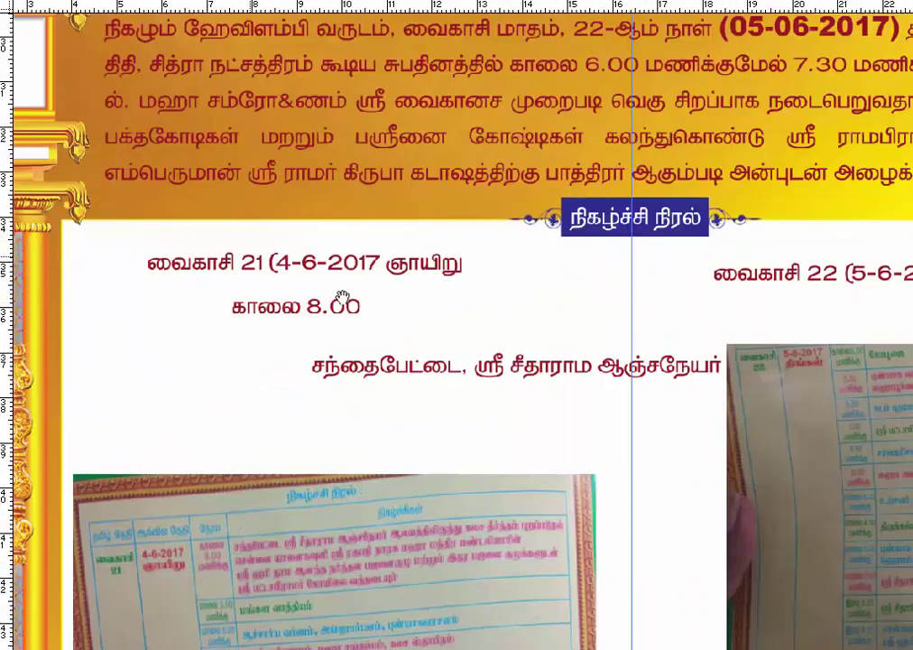
{"action": "scroll", "coordinate": [359, 285], "scroll_direction": "up", "scroll_amount": 1}
{"action": "key", "text": "Up"}
{"action": "key", "text": "Up"}
{"action": "key", "text": "Up"}
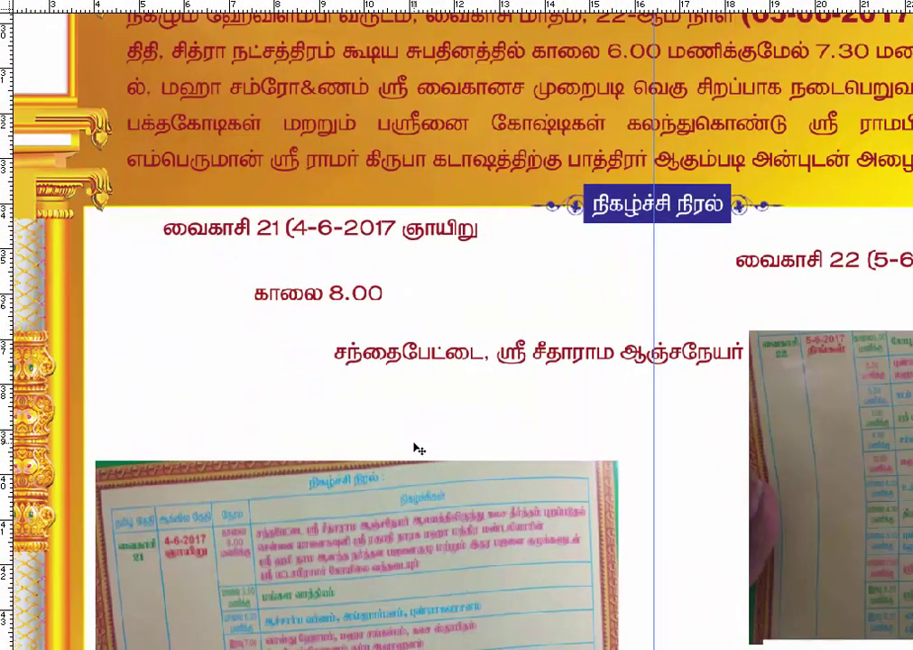
{"action": "key", "text": "ctrl+a"}
{"action": "key", "text": "ctrl+t"}
{"action": "left_click", "coordinate": [583, 322]}
{"action": "key", "text": "Up"}
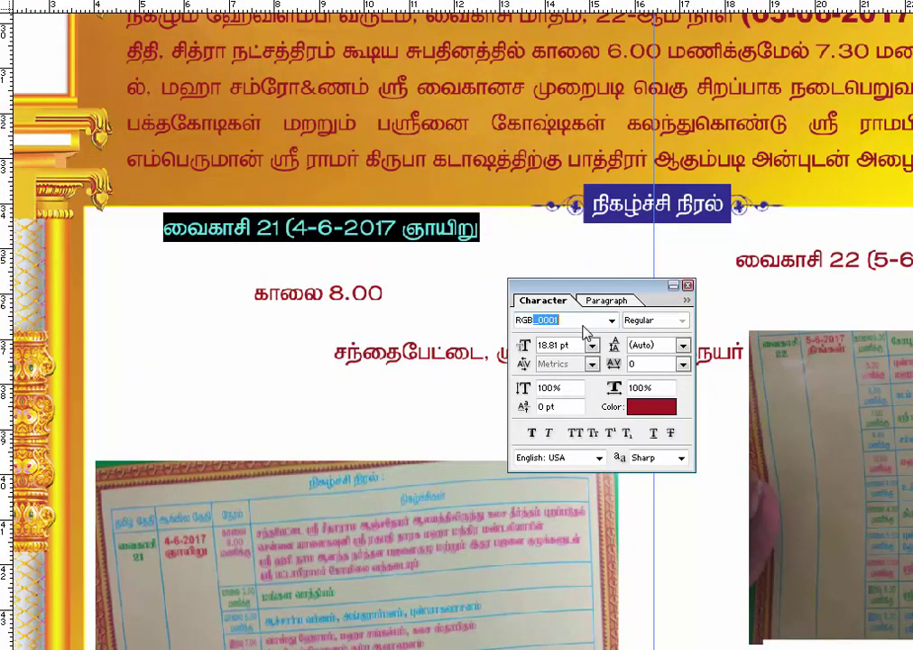
{"action": "key", "text": "Down"}
{"action": "key", "text": "Down"}
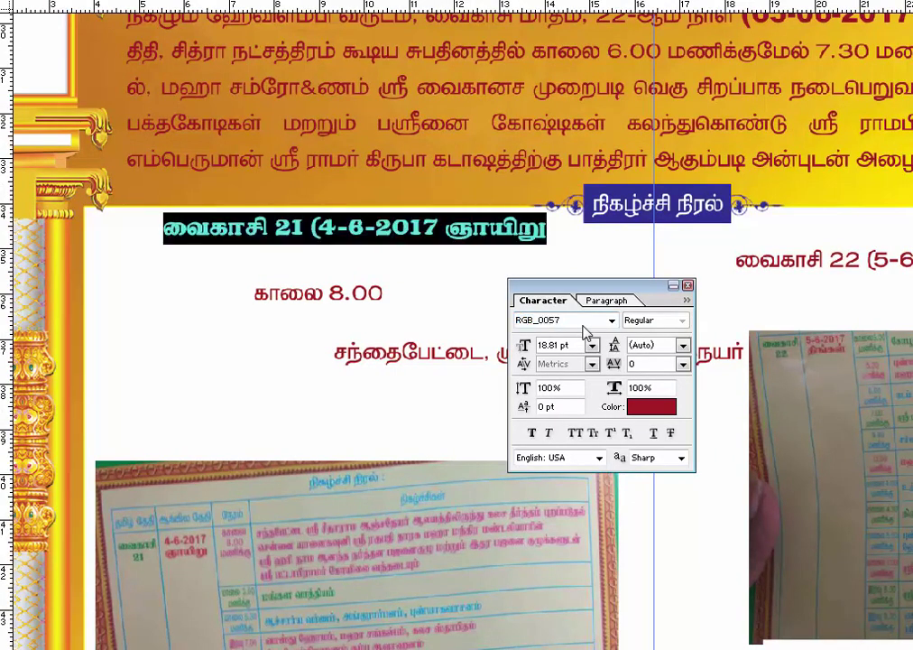
{"action": "left_click", "coordinate": [424, 218]}
{"action": "left_click", "coordinate": [426, 218]}
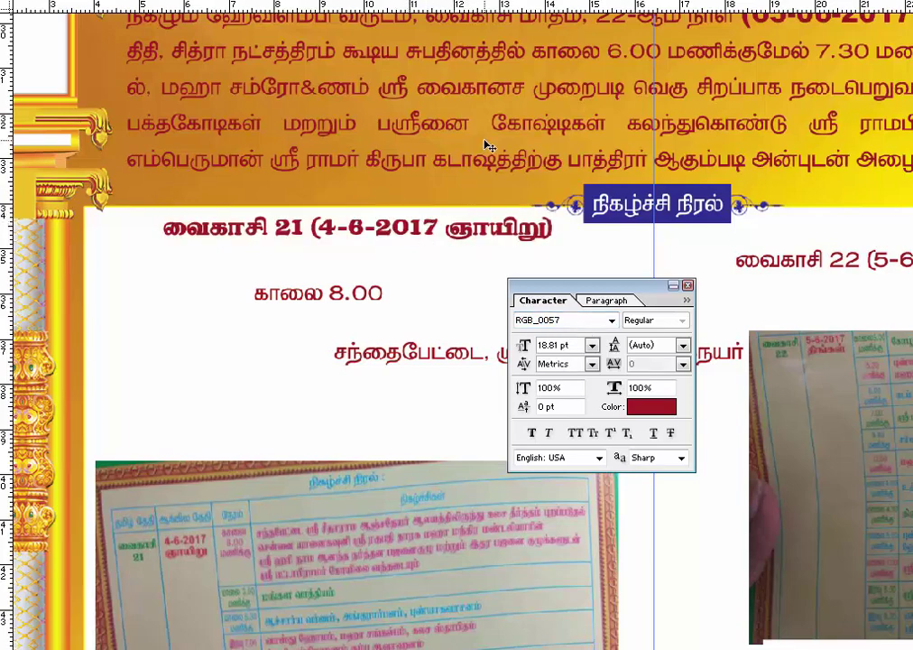
{"action": "key", "text": "BackSpace"}
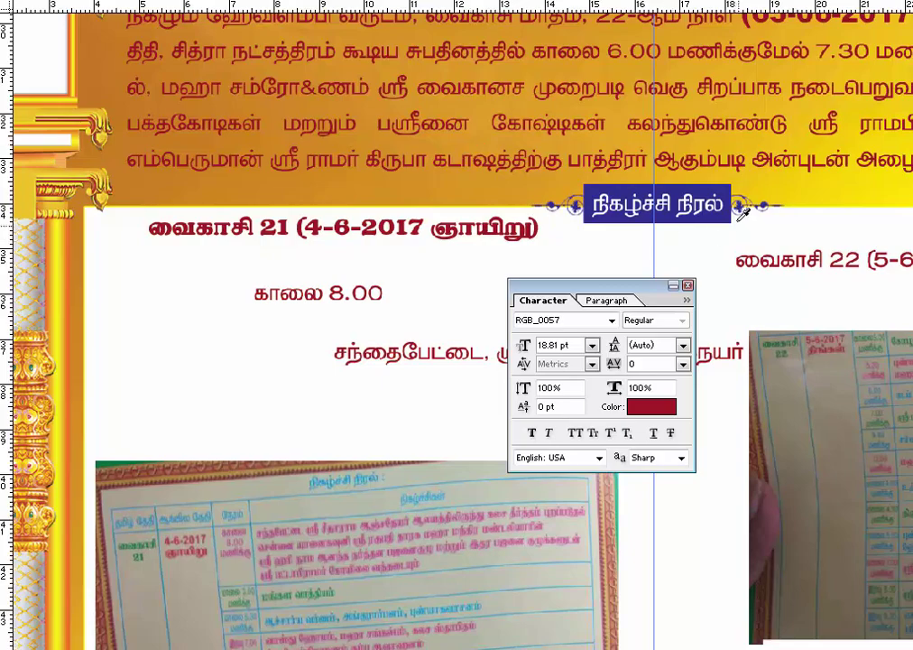
{"action": "key", "text": "Tab"}
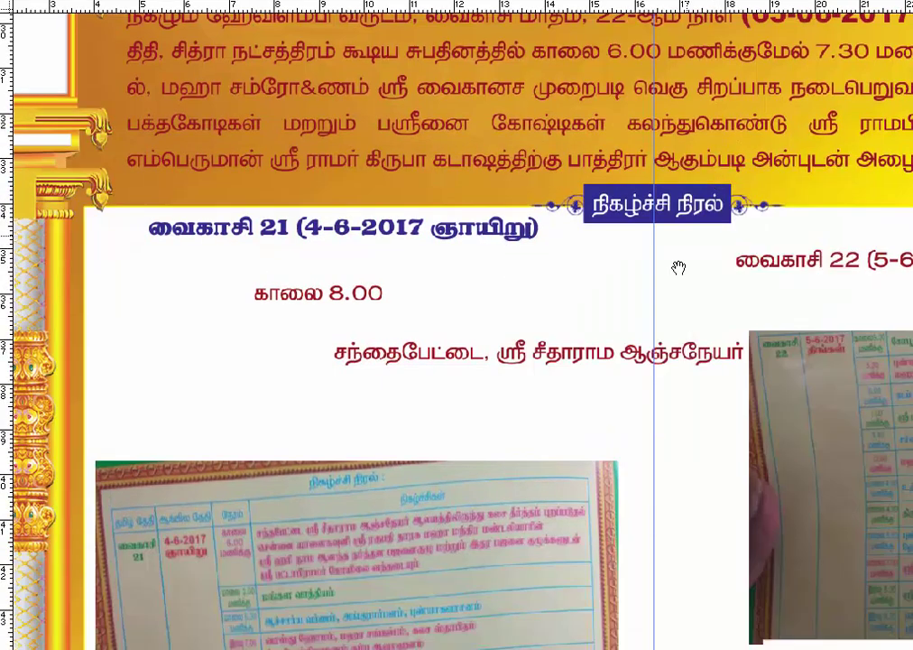
- Replace the right column's date with a copied heading reading வைகாசி 22 (5-6-2017 திங்கள்)
{"action": "left_click_drag", "start_coordinate": [677, 265], "coordinate": [433, 298]}
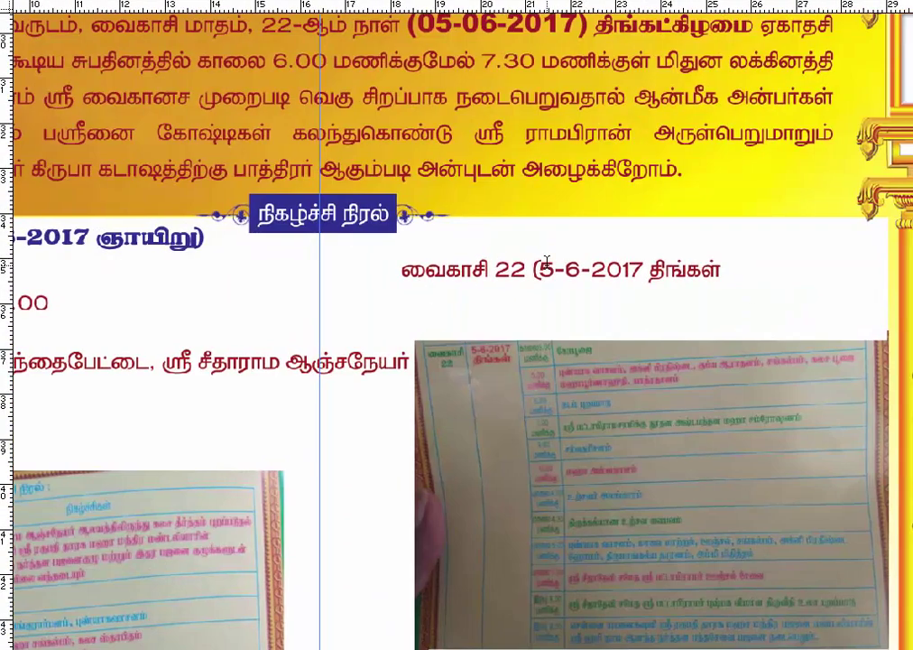
{"action": "key", "text": "ctrl+z"}
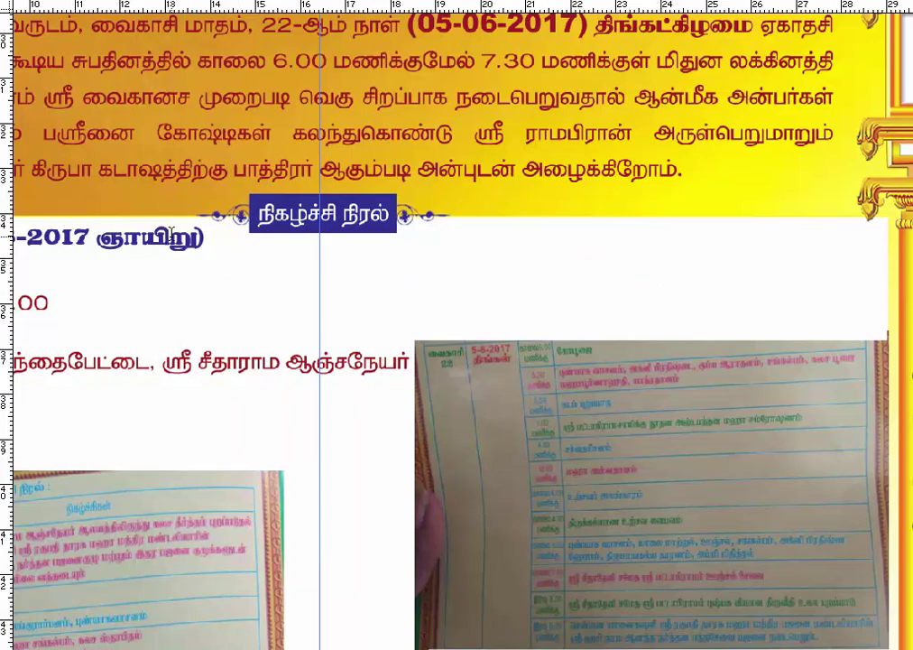
{"action": "left_click_drag", "start_coordinate": [172, 233], "coordinate": [683, 343]}
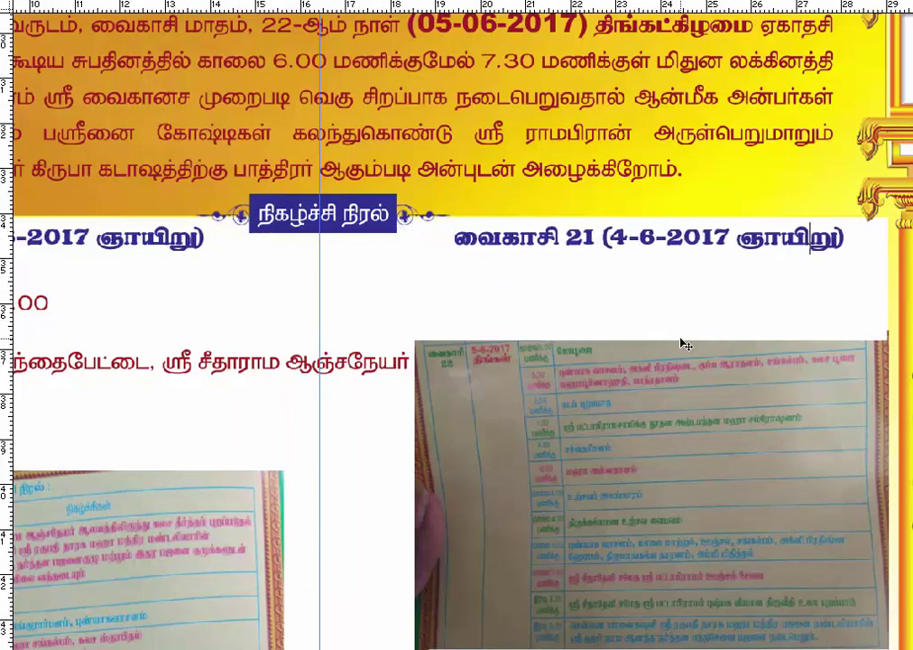
{"action": "key", "text": "Right"}
{"action": "key", "text": "Right"}
{"action": "key", "text": "shift+Right"}
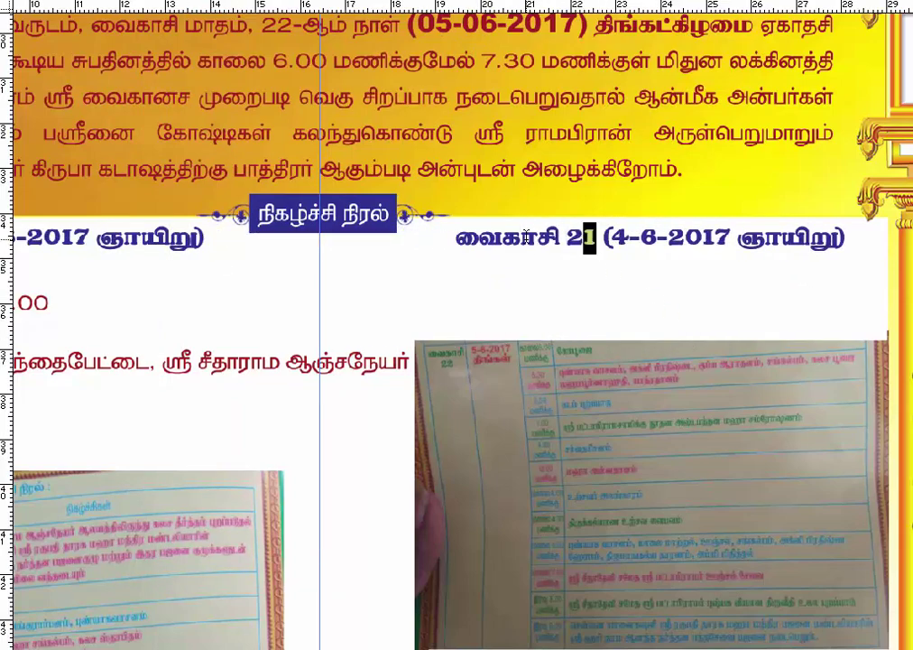
{"action": "type", "text": "2"}
{"action": "key", "text": "Right"}
{"action": "key", "text": "Right"}
{"action": "key", "text": "shift+Right"}
{"action": "type", "text": "5"}
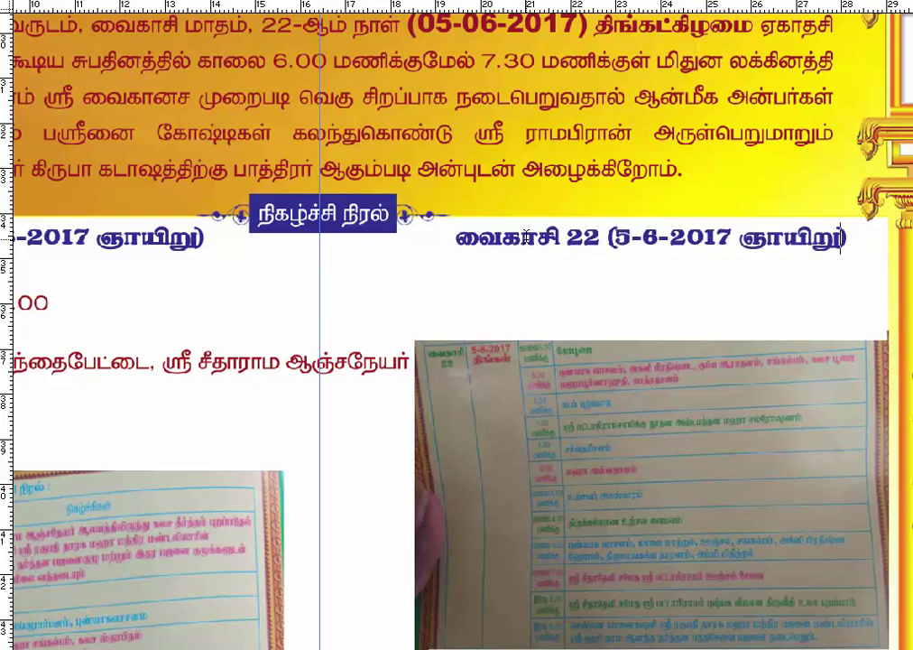
{"action": "key", "text": "shift+Left"}
{"action": "key", "text": "shift+Left"}
{"action": "key", "text": "shift+Left"}
{"action": "key", "text": "shift+Left"}
{"action": "key", "text": "shift+Left"}
{"action": "type", "text": "திங்கள்"}
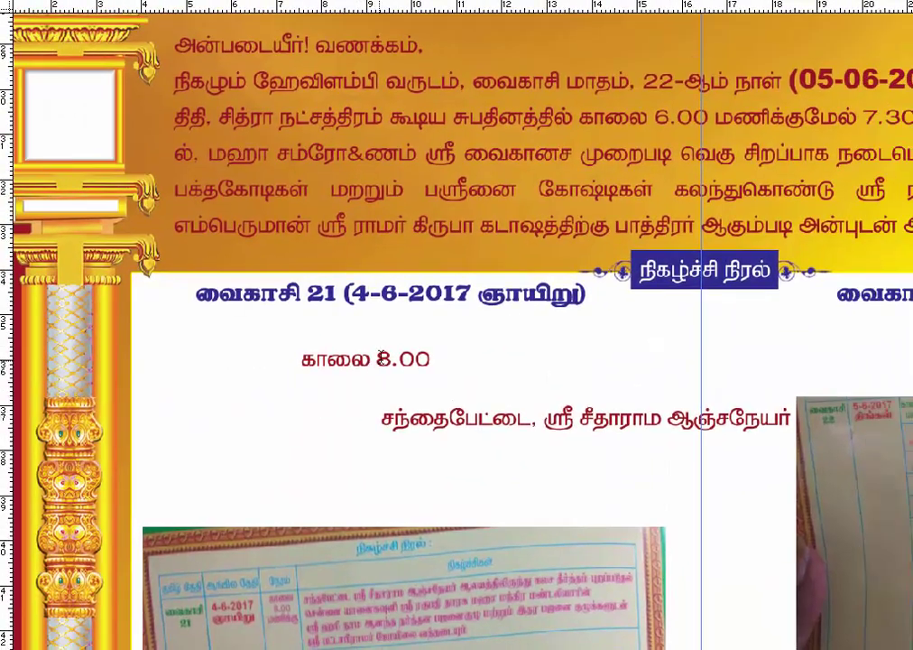
- Switch the event line under காலை 8.00 to a plain bold font and resize it
{"action": "left_click", "coordinate": [381, 358]}
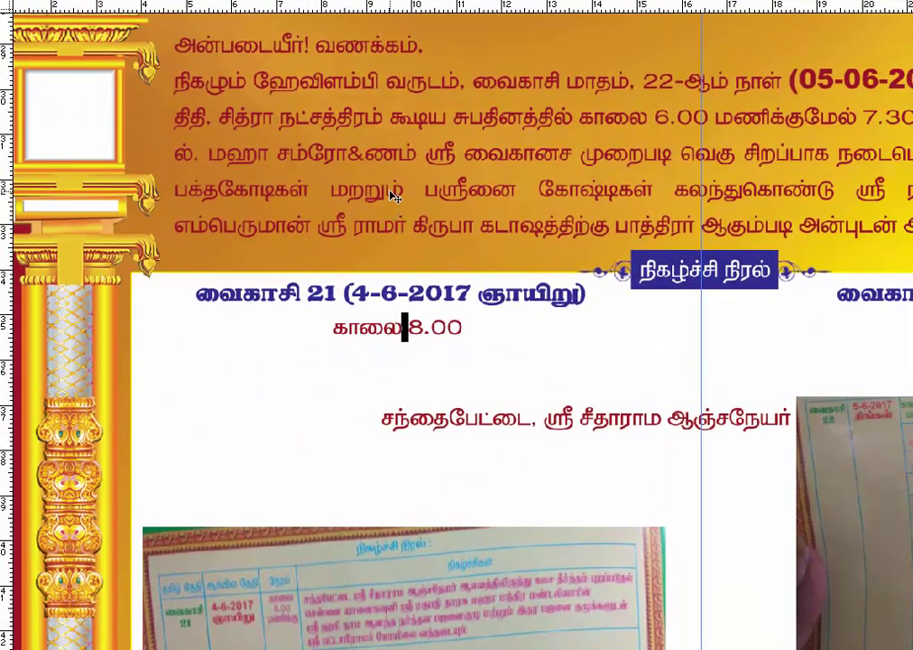
{"action": "left_click_drag", "start_coordinate": [516, 610], "coordinate": [553, 394]}
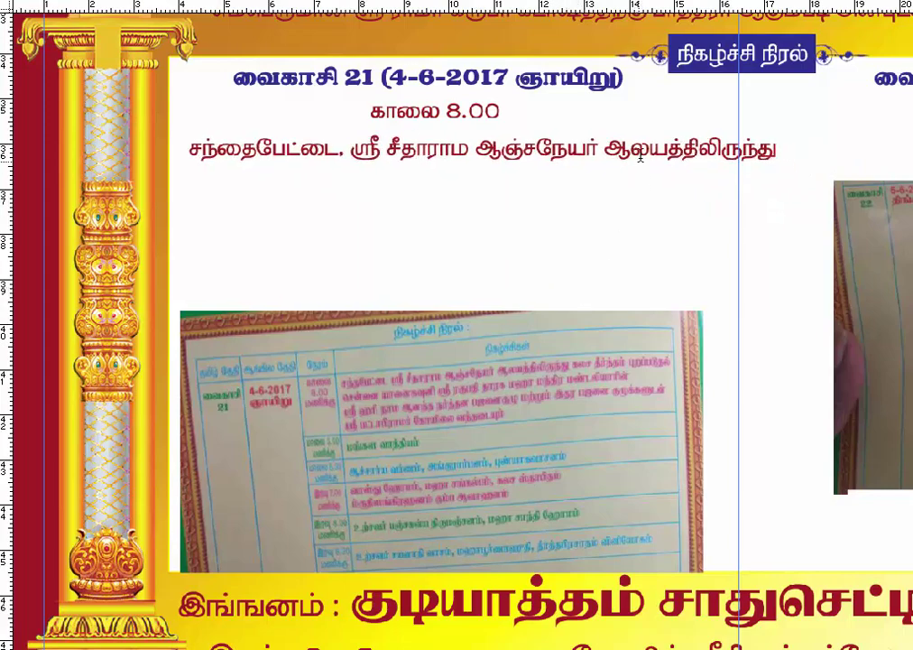
{"action": "key", "text": "ctrl+a"}
{"action": "key", "text": "ctrl+t"}
{"action": "left_click", "coordinate": [577, 321]}
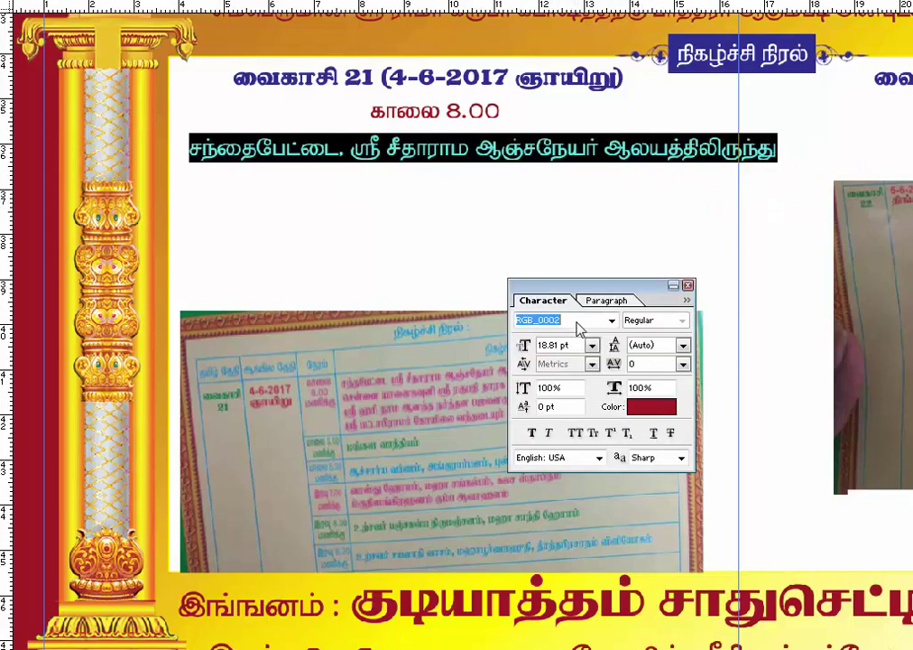
{"action": "key", "text": "Down"}
{"action": "key", "text": "Down"}
{"action": "key", "text": "Down"}
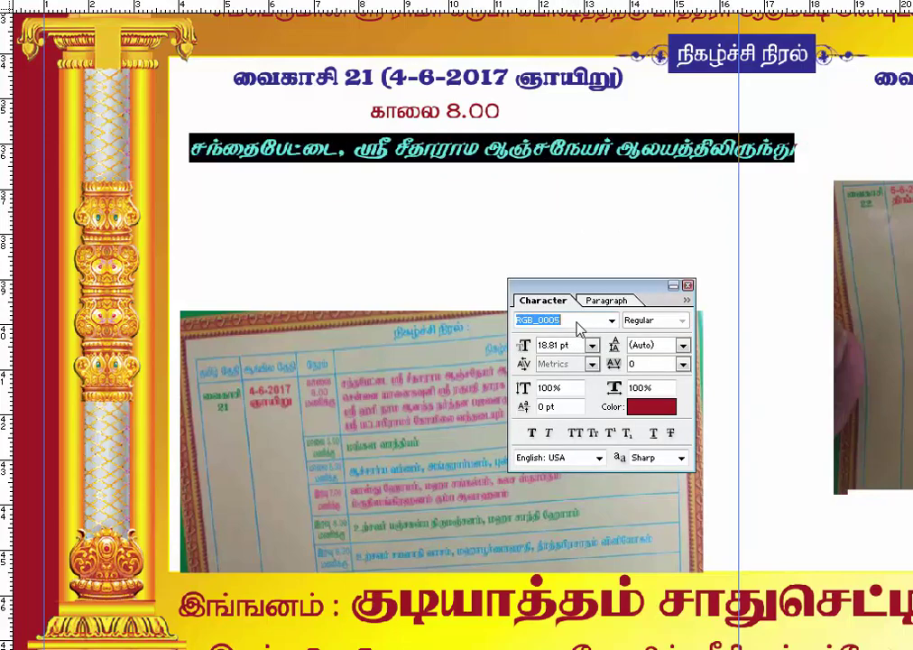
{"action": "key", "text": "Down"}
{"action": "key", "text": "Down"}
{"action": "key", "text": "Down"}
{"action": "key", "text": "Down"}
{"action": "key", "text": "Down"}
{"action": "key", "text": "Down"}
{"action": "key", "text": "Down"}
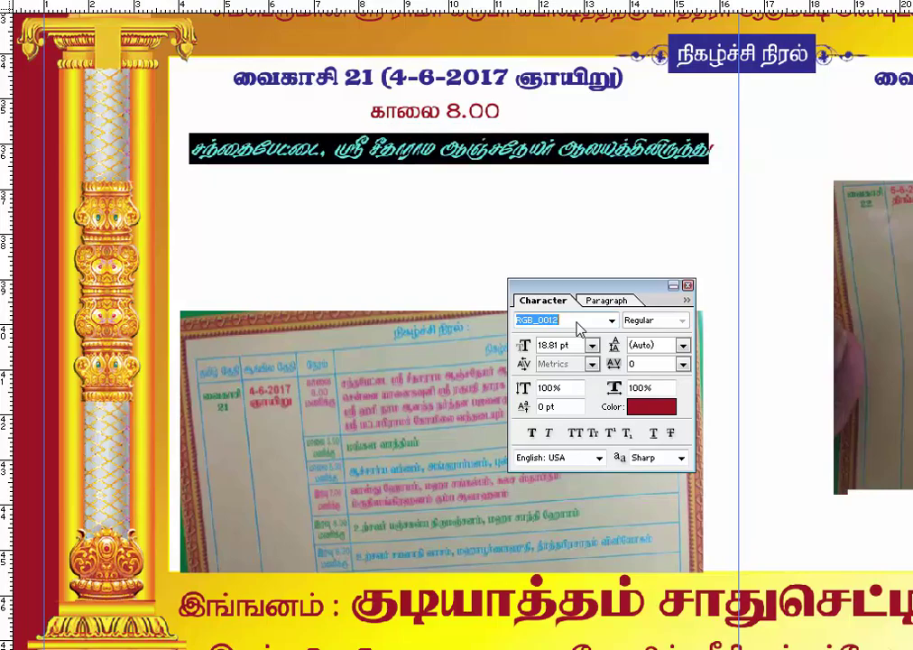
{"action": "key", "text": "Down"}
{"action": "key", "text": "Return"}
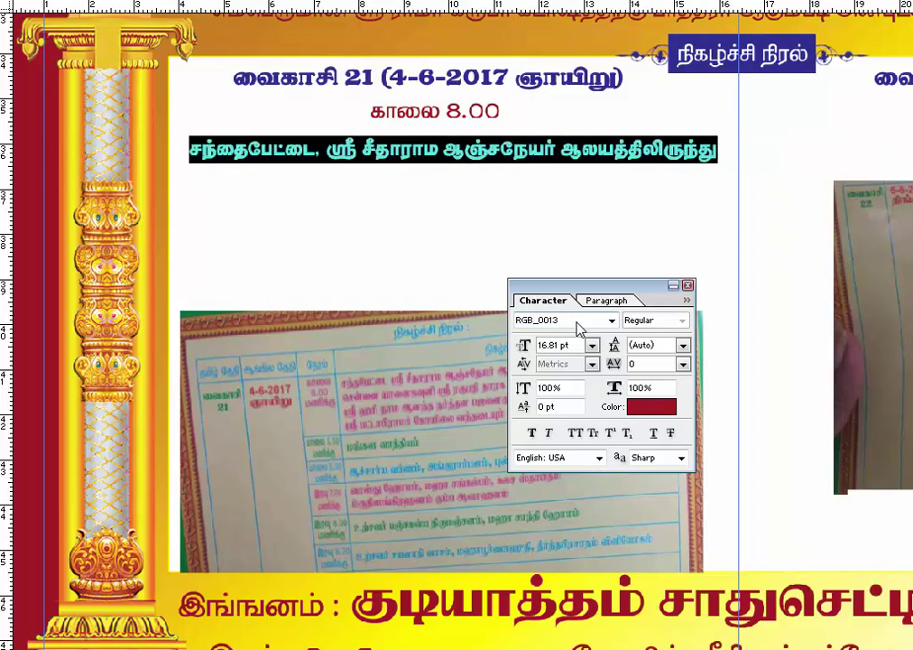
{"action": "key", "text": "Tab"}
{"action": "key", "text": "Tab"}
{"action": "key", "text": "ctrl+t"}
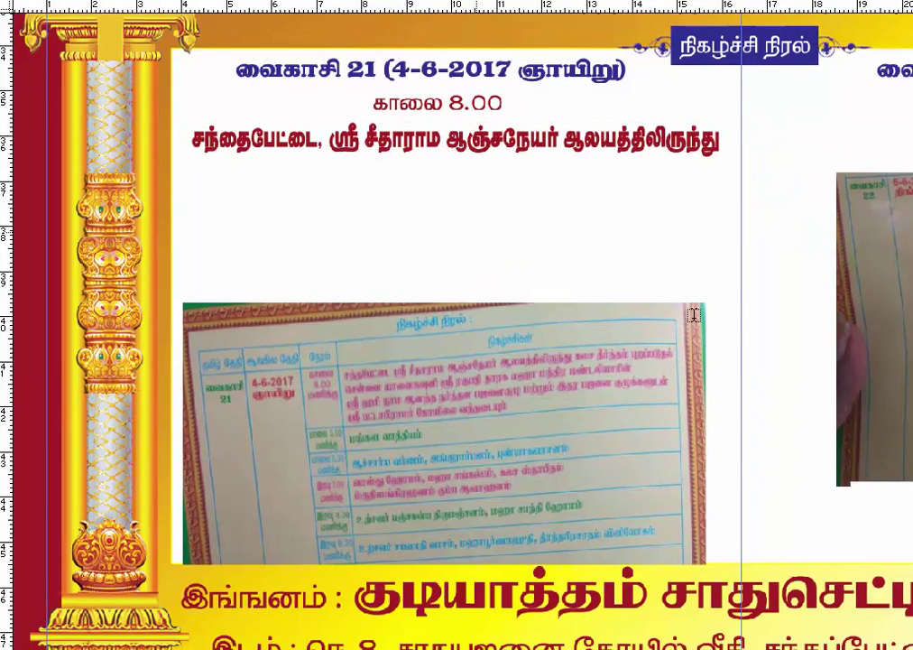
{"action": "left_click_drag", "start_coordinate": [785, 306], "coordinate": [128, 112]}
{"action": "key", "text": "Return"}
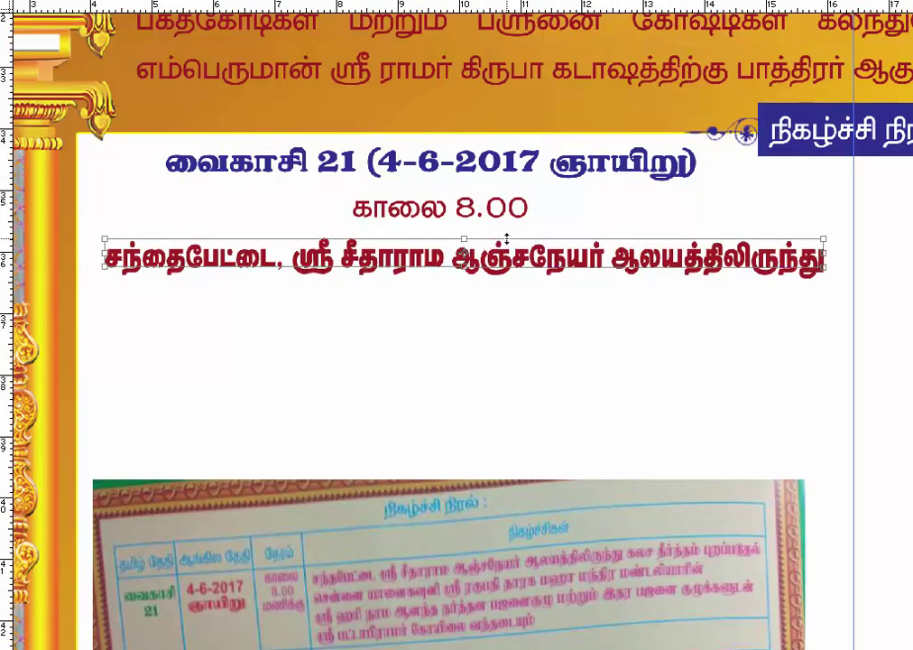
- Type the remaining description from கலச தீர்த்தம் புறப்படுதல் through கோயிலை வந்தடையும்
{"action": "left_click_drag", "start_coordinate": [505, 382], "coordinate": [525, 161]}
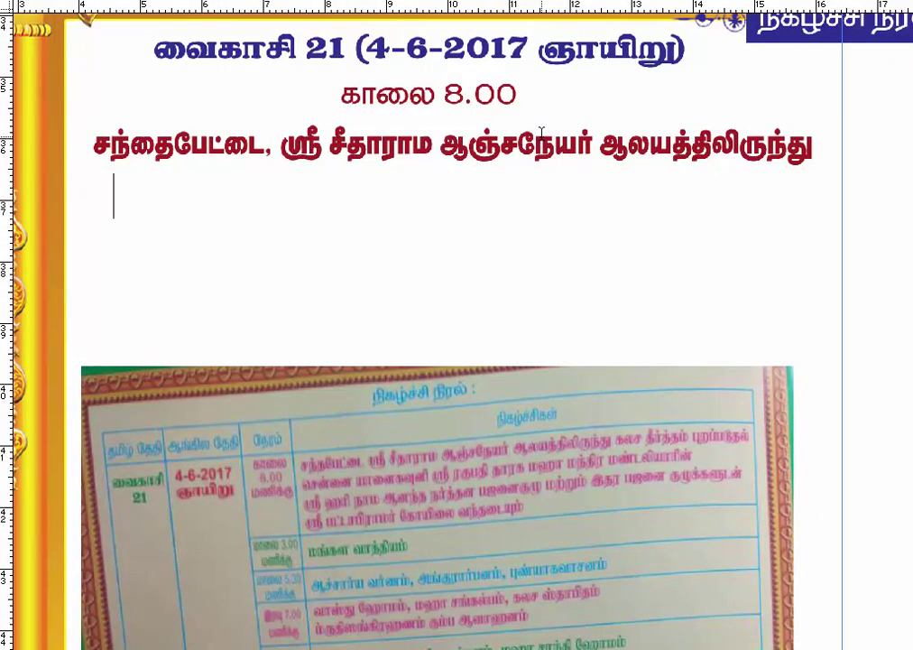
{"action": "type", "text": "கலச தீர்த்தம்"}
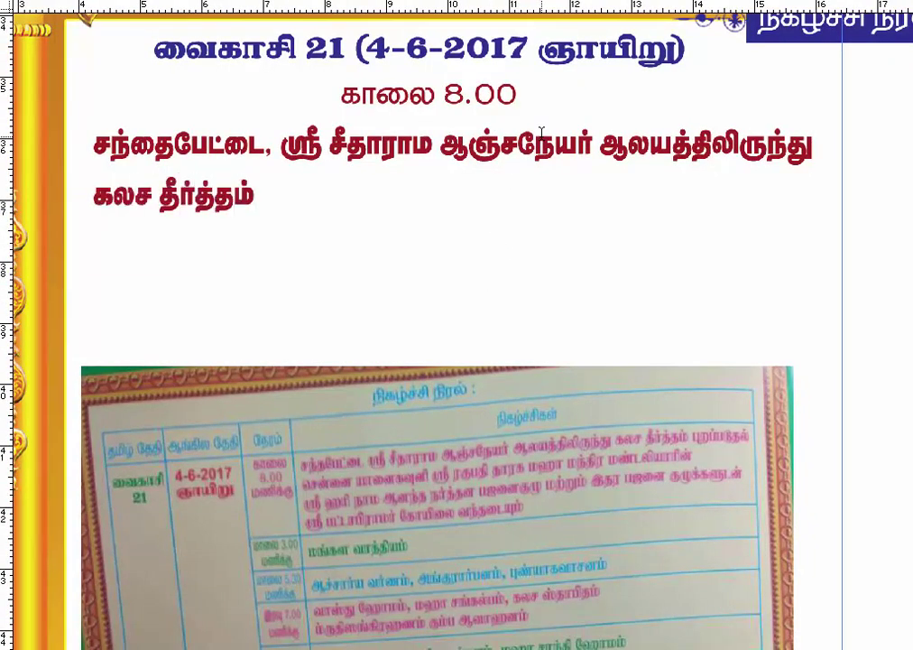
{"action": "type", "text": " புறப்படுதல்"}
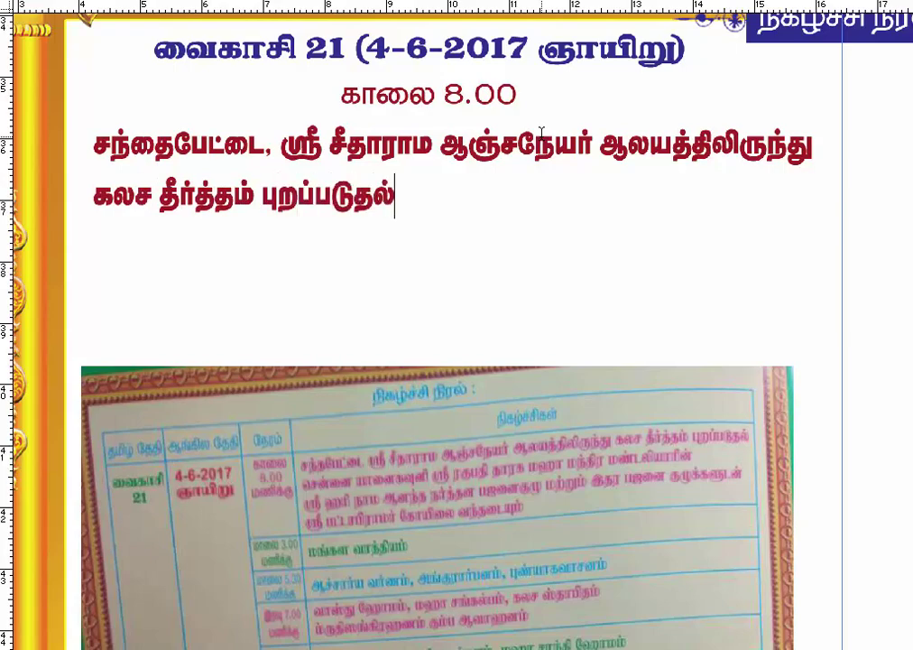
{"action": "type", "text": ", சென்னை யானைகவ"}
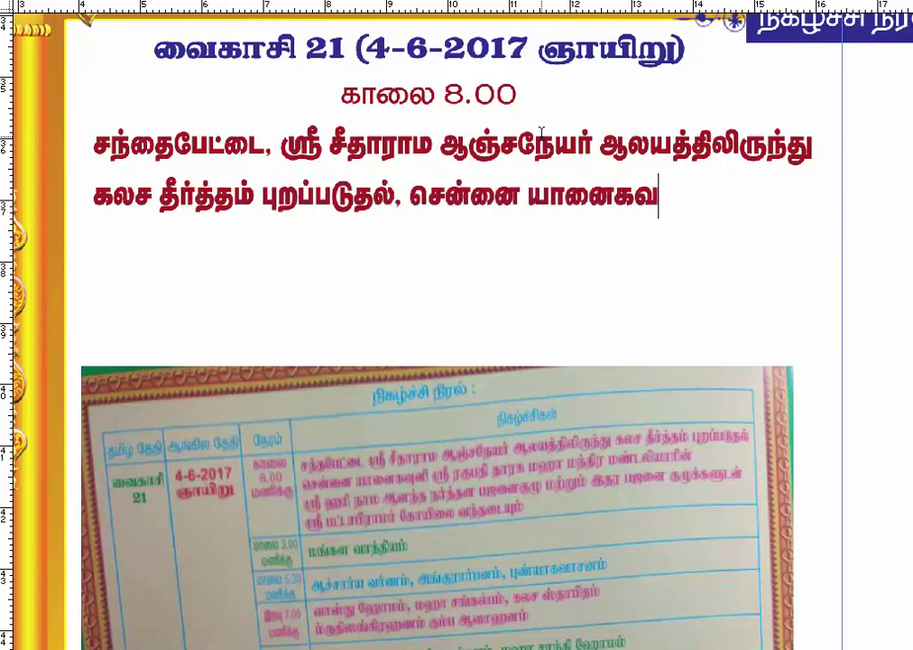
{"action": "type", "text": "ுனி ஸ்ரீ ரகுபதி"}
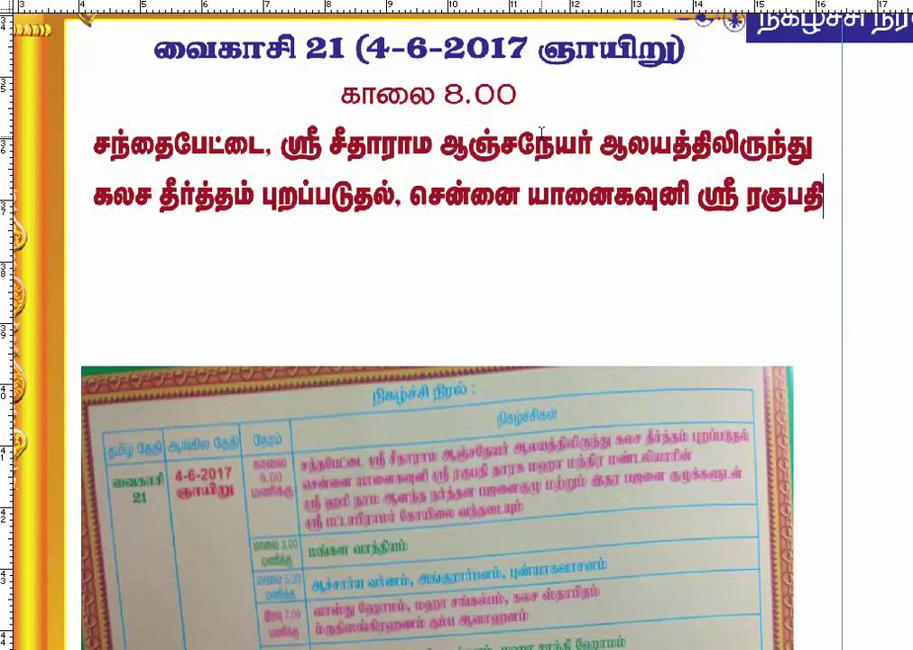
{"action": "type", "text": " தாரக ம"}
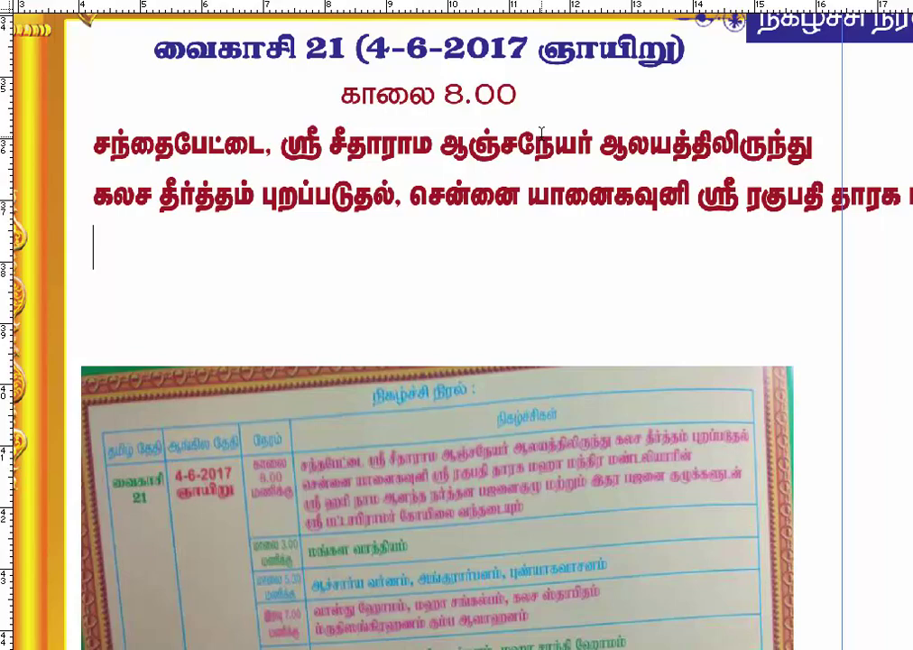
{"action": "type", "text": "ஸ்ரீ ஹரி ந"}
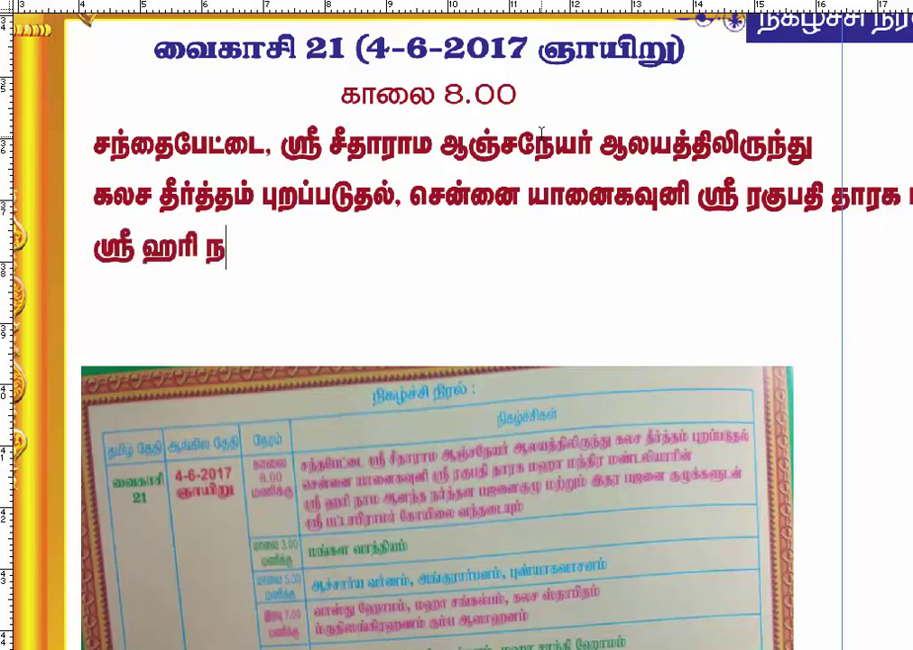
{"action": "type", "text": "ாம ஆனந்"}
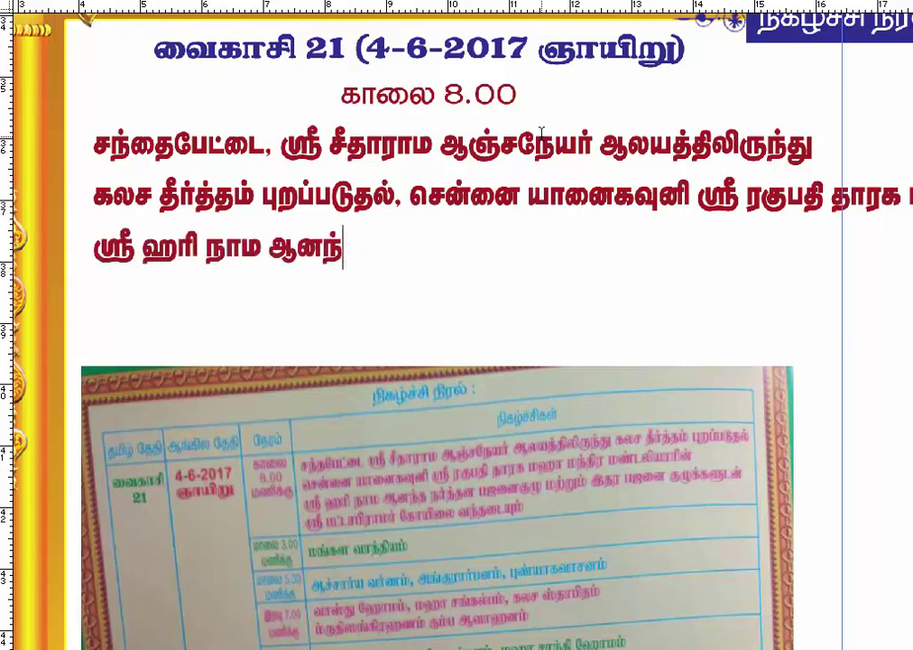
{"action": "type", "text": "த நர்த்தன ப"}
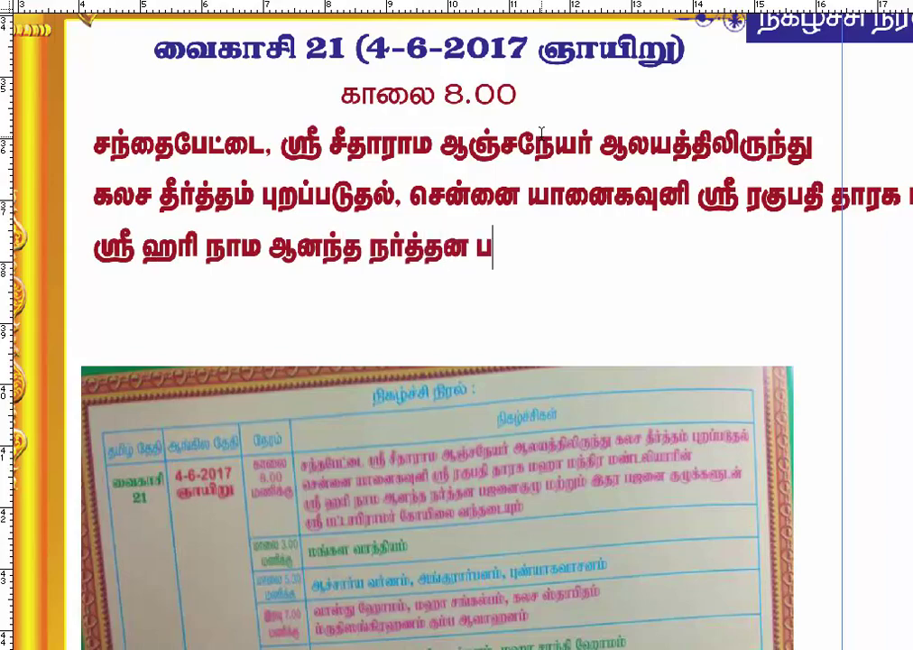
{"action": "type", "text": "ஸ்ரீனை குழு மற்"}
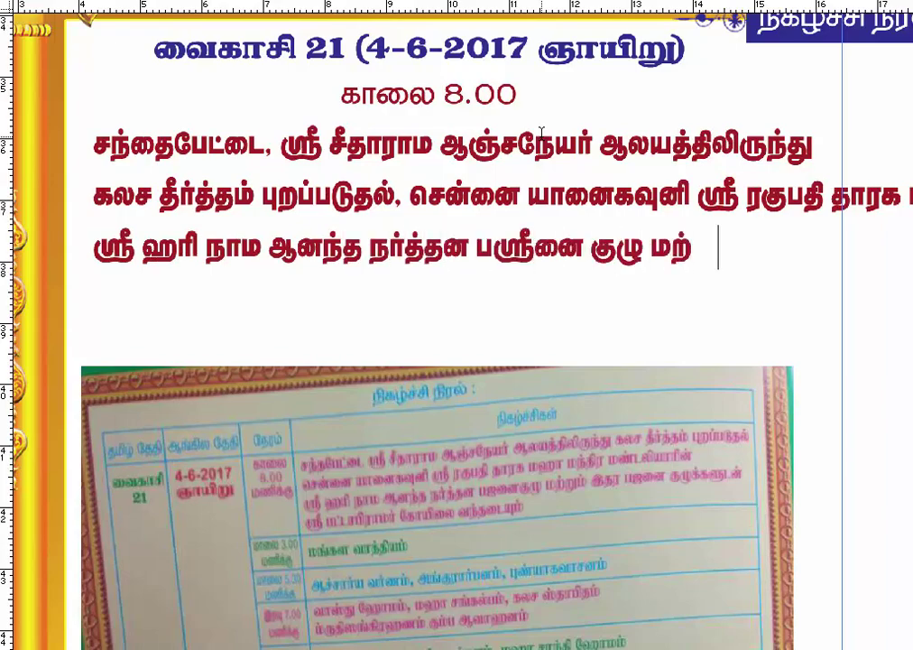
{"action": "type", "text": "றும்இத"}
{"action": "key", "text": "BackSpace"}
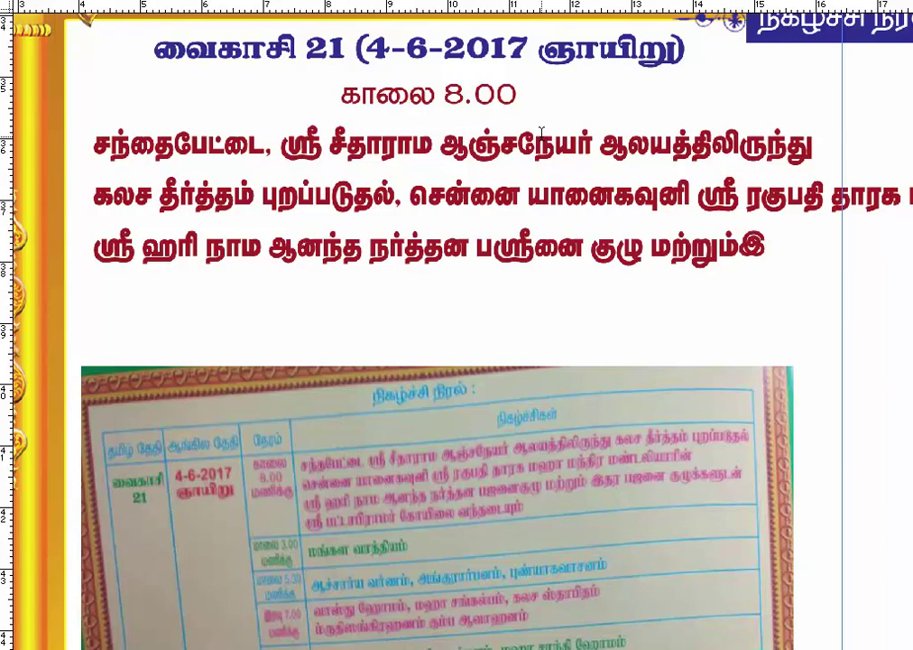
{"action": "key", "text": "BackSpace"}
{"action": "type", "text": "இதர பஜ"}
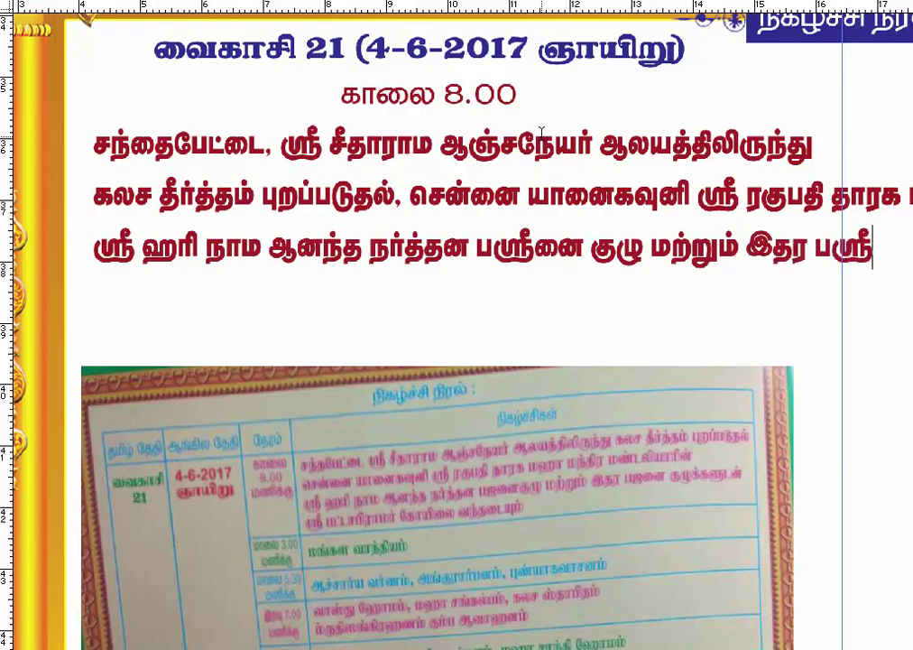
{"action": "type", "text": "னை"}
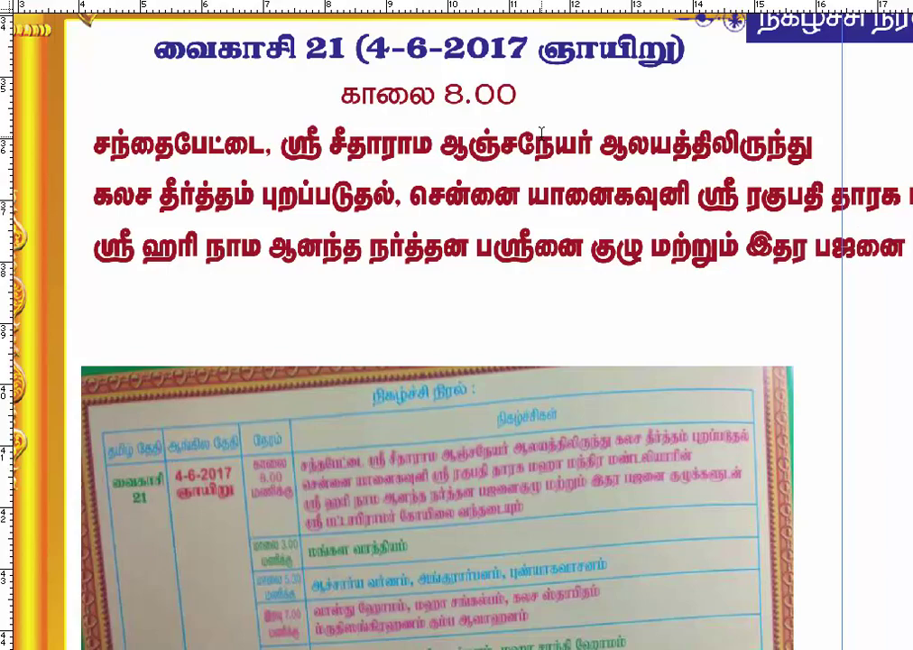
{"action": "type", "text": "ஸ்ரீ பட்"}
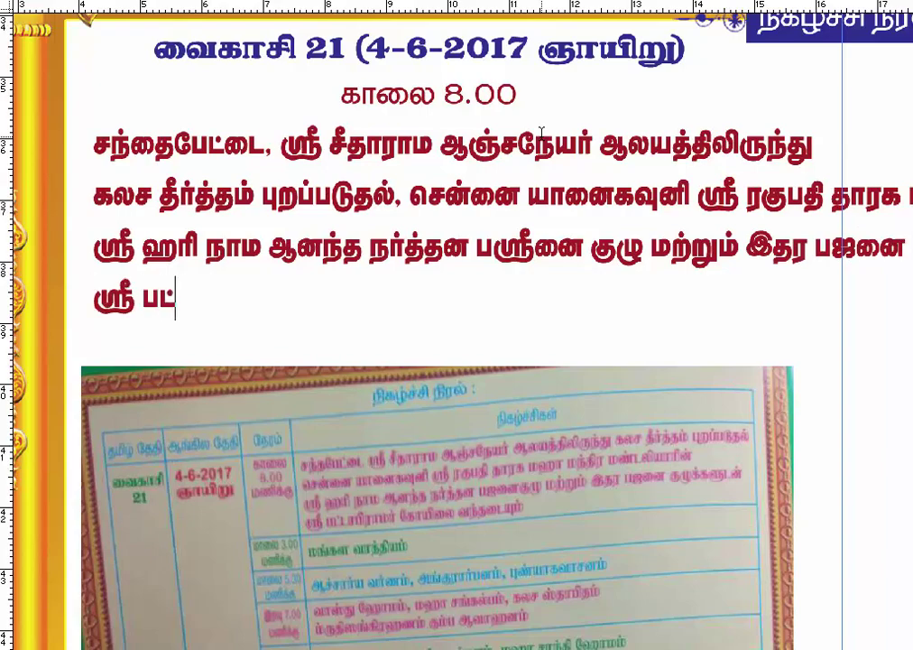
{"action": "type", "text": "டாம"}
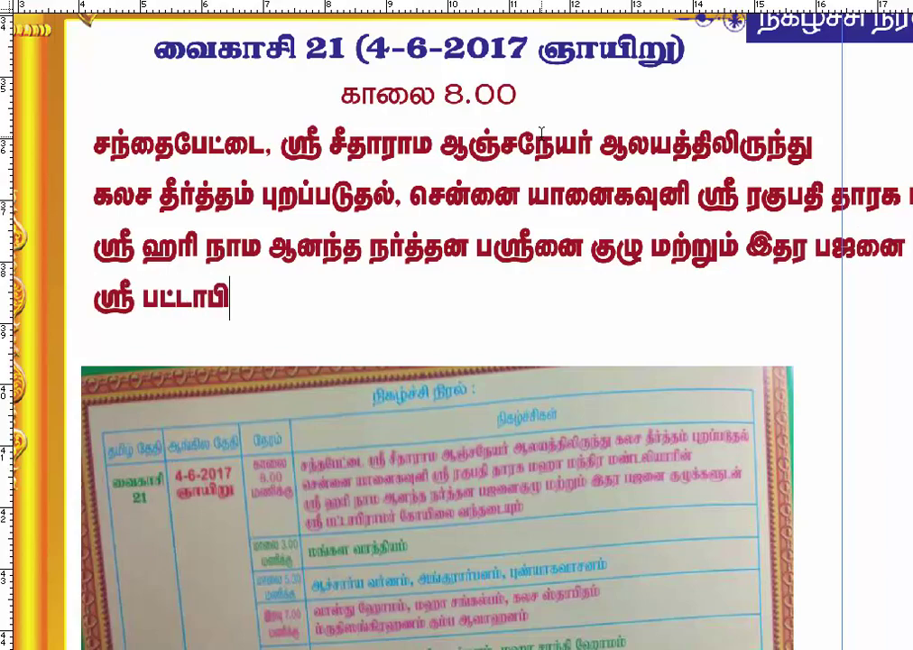
{"action": "type", "text": "ராமர் கோ"}
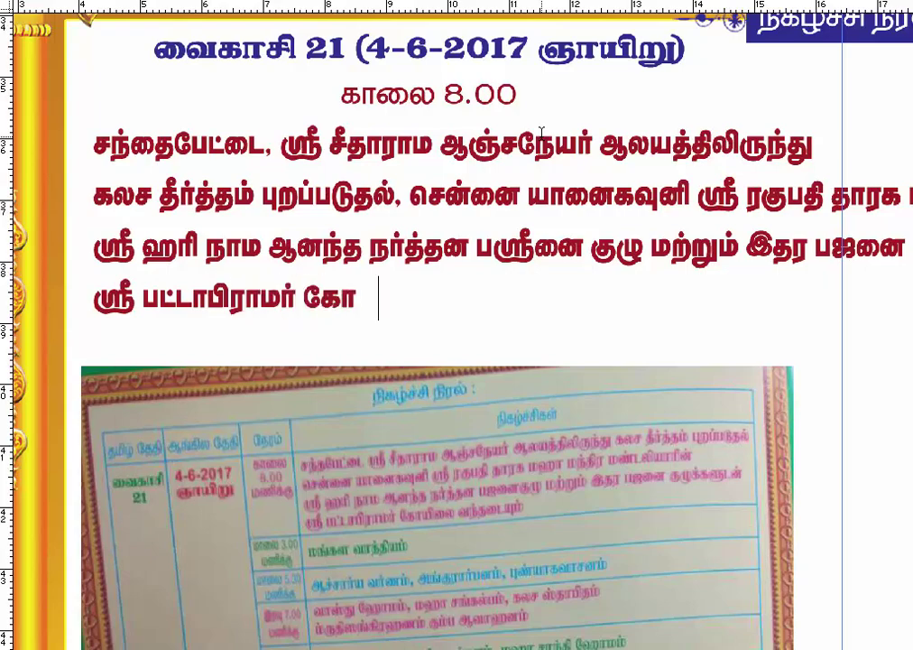
{"action": "type", "text": "யிலை வந்தை"}
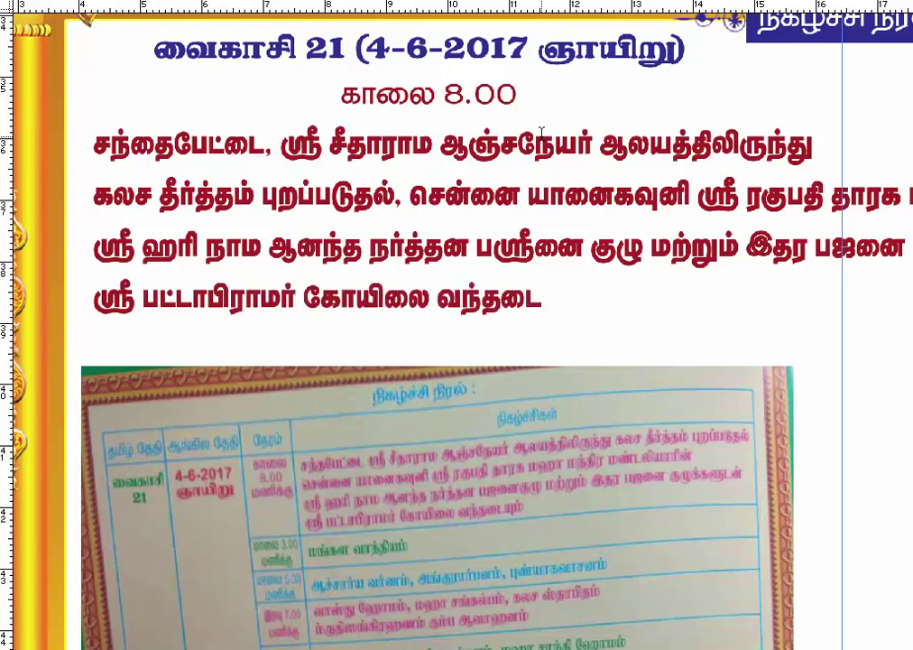
{"action": "type", "text": "ும்"}
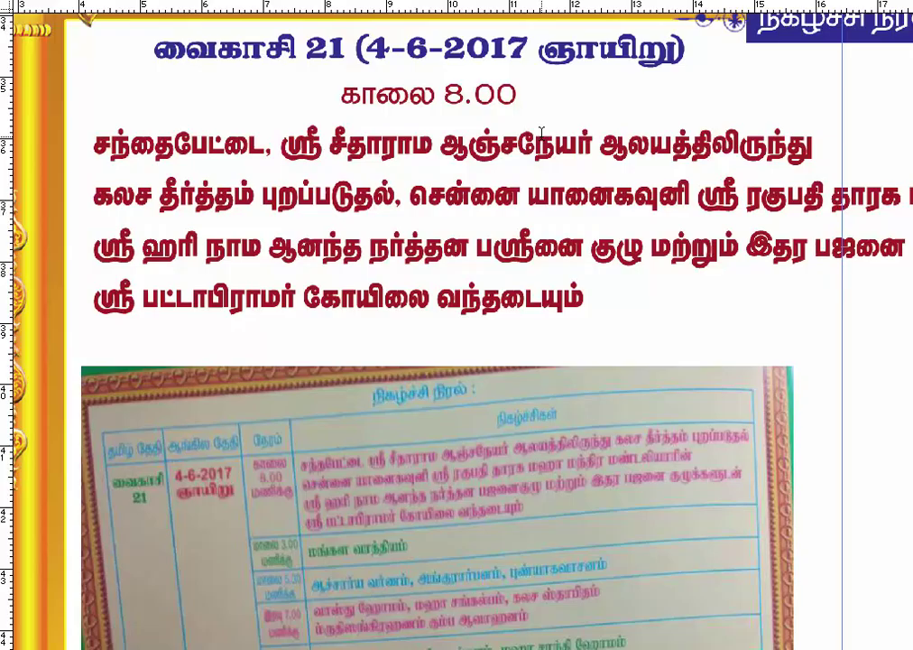
{"action": "key", "text": "ctrl+Return"}
{"action": "scroll", "coordinate": [510, 308], "scroll_direction": "down", "scroll_amount": 2}
{"action": "scroll", "coordinate": [510, 307], "scroll_direction": "down", "scroll_amount": 1}
- Scale the description block down and re-break it into four centred lines
{"action": "right_click", "coordinate": [388, 314]}
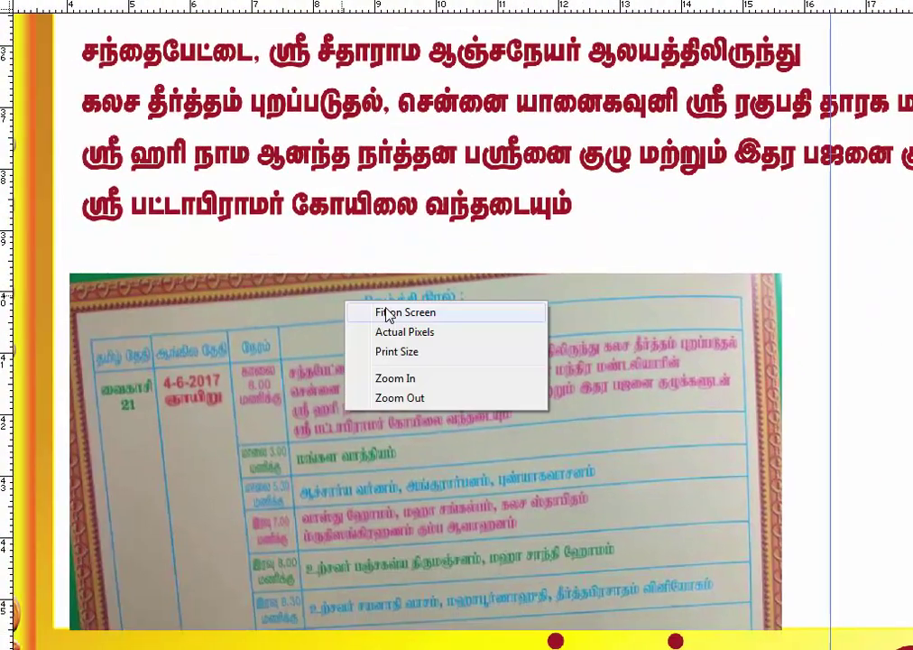
{"action": "left_click", "coordinate": [388, 313]}
{"action": "scroll", "coordinate": [392, 632], "scroll_direction": "up", "scroll_amount": 3}
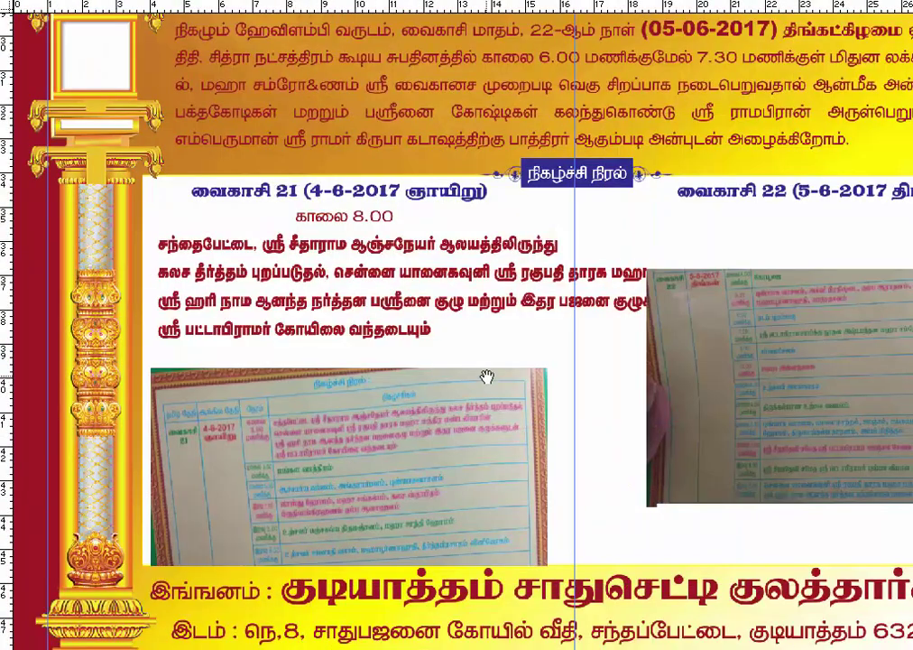
{"action": "mouse_move", "coordinate": [802, 334]}
{"action": "left_mouse_down"}
{"action": "mouse_move", "coordinate": [771, 321]}
{"action": "mouse_move", "coordinate": [674, 320]}
{"action": "left_mouse_up"}
{"action": "key", "text": "Return"}
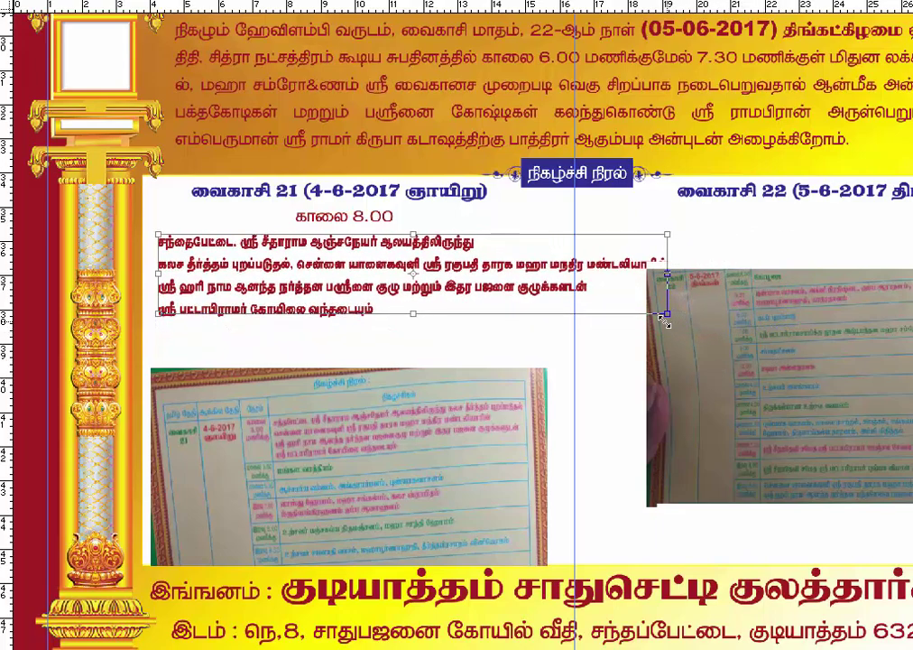
{"action": "key", "text": "ctrl+plus"}
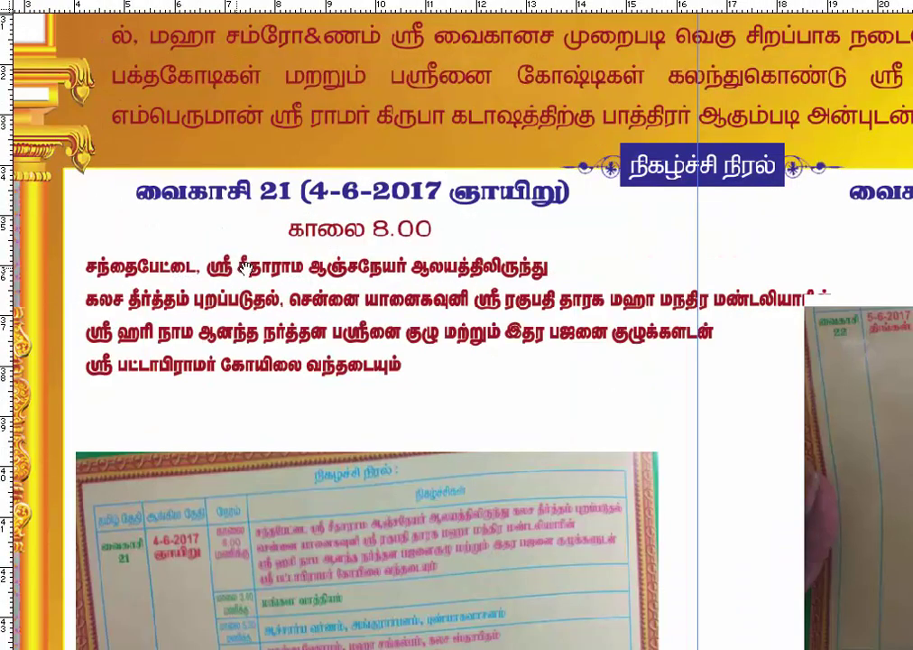
{"action": "key", "text": "Delete"}
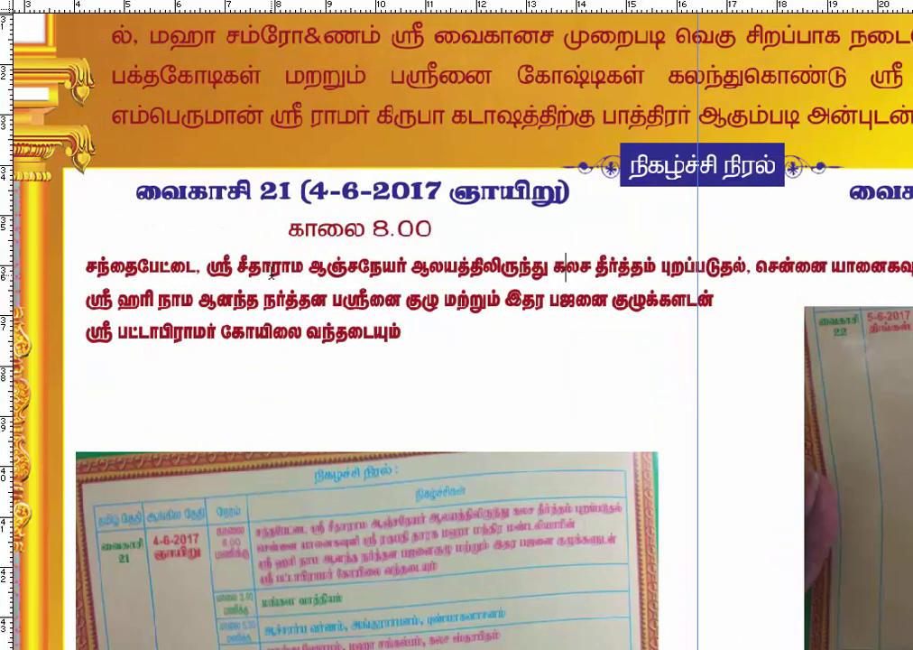
{"action": "key", "text": "Return"}
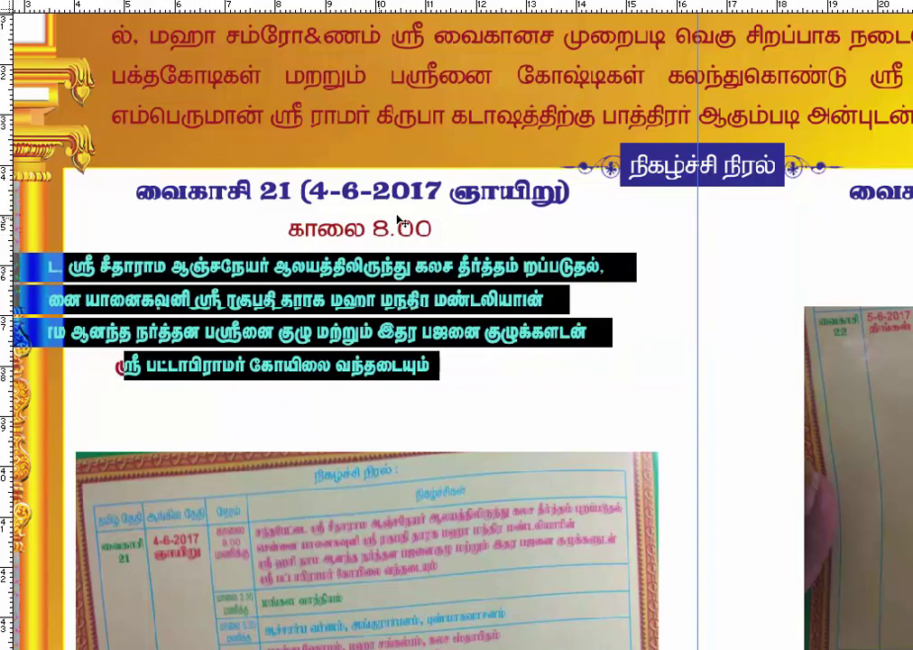
{"action": "key", "text": "Escape"}
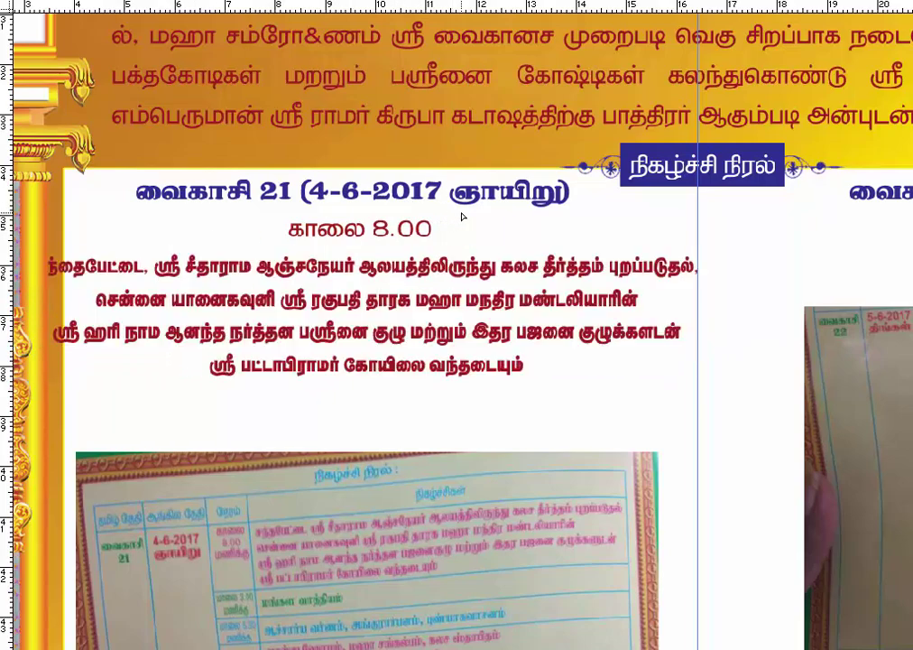
{"action": "left_click_drag", "start_coordinate": [38, 368], "coordinate": [85, 359]}
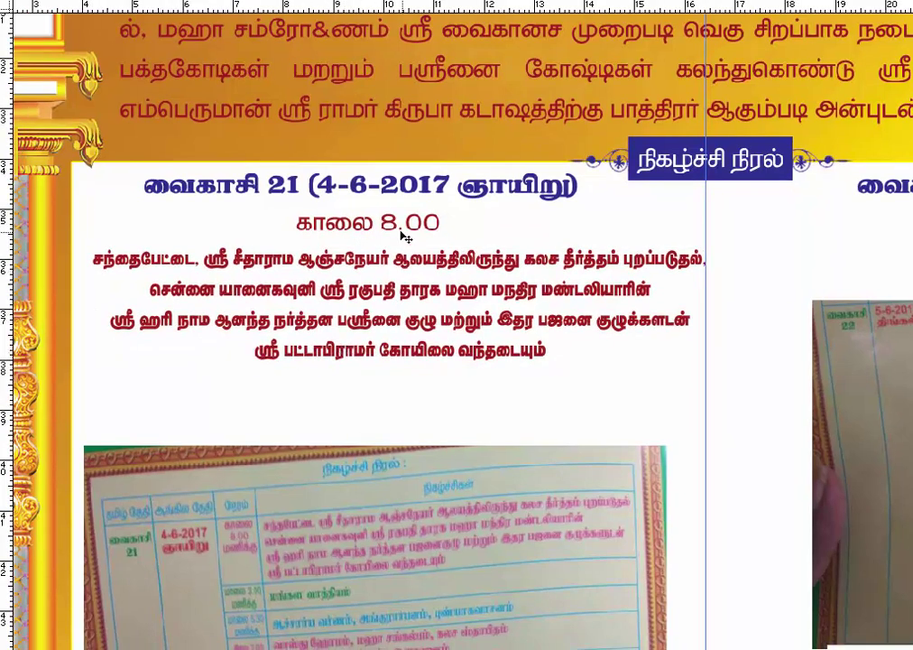
- Shrink the காலை 8.00 time, move it up, and tighten the line spacing
{"action": "double_click", "coordinate": [431, 231]}
{"action": "triple_click", "coordinate": [431, 230]}
{"action": "key", "text": "ctrl+shift+comma"}
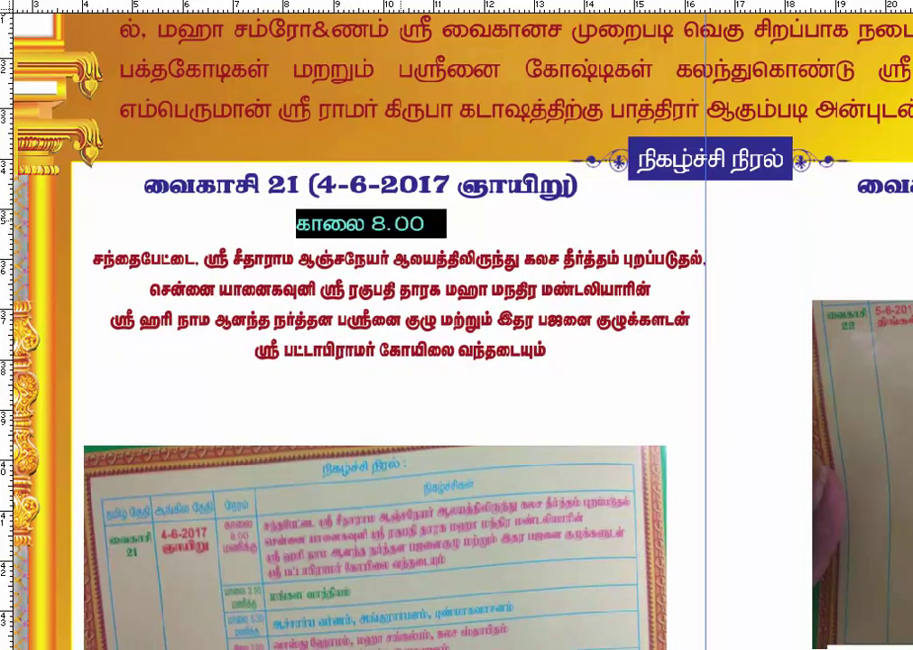
{"action": "key", "text": "Right"}
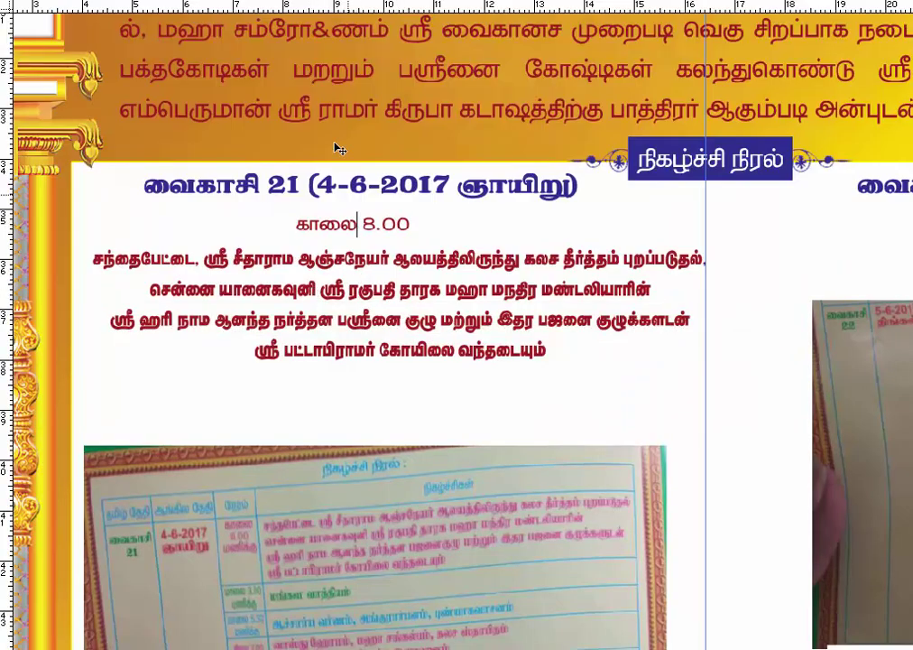
{"action": "left_click_drag", "start_coordinate": [335, 148], "coordinate": [370, 90]}
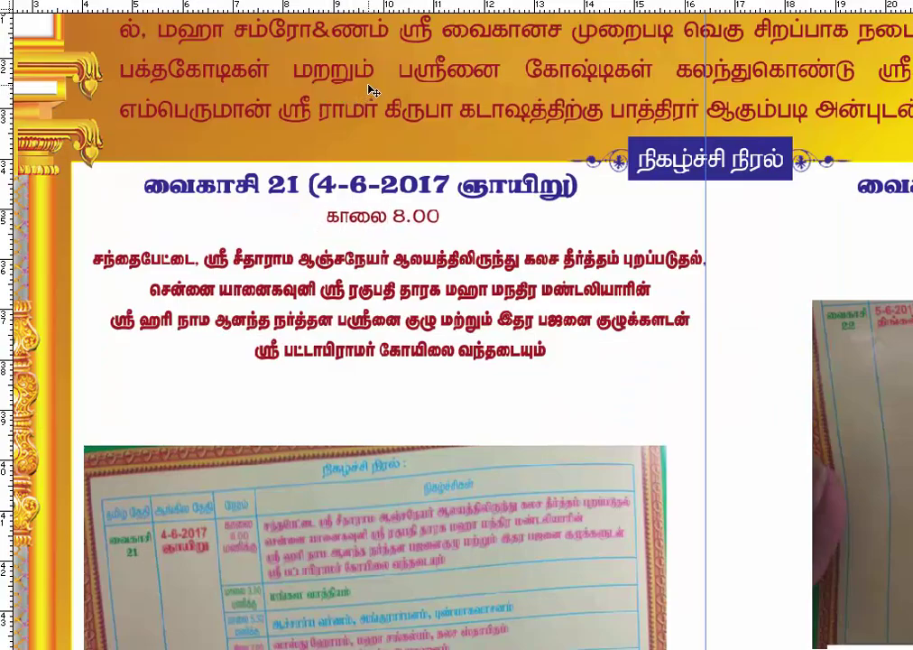
{"action": "key", "text": "alt+Up"}
{"action": "key", "text": "alt+Up"}
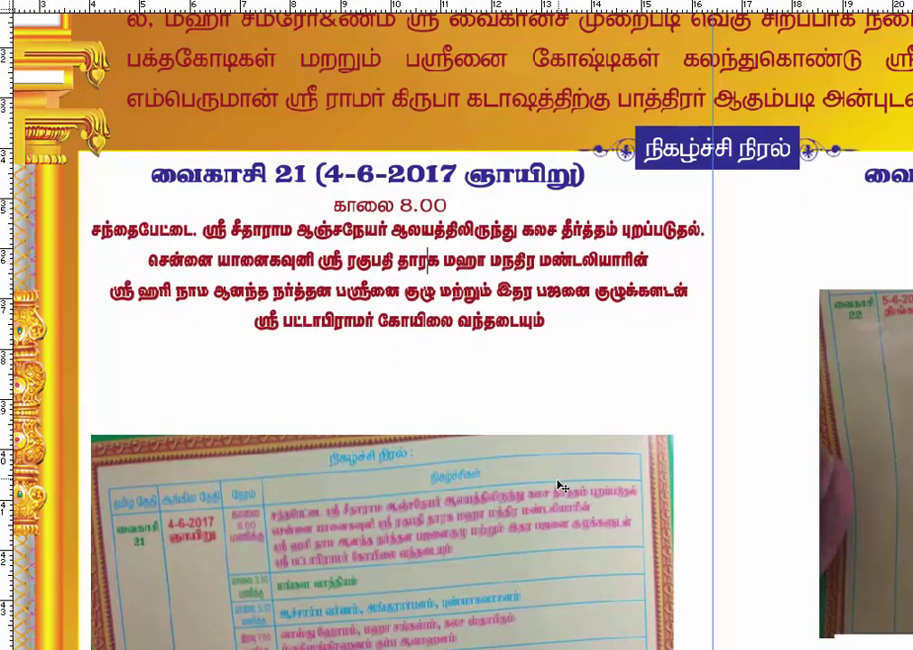
{"action": "key", "text": "alt+Up"}
{"action": "key", "text": "alt+Up"}
- Duplicate the time line below the navy description and begin retyping it as 3.00 மணிக்கு
{"action": "key", "text": "Tab"}
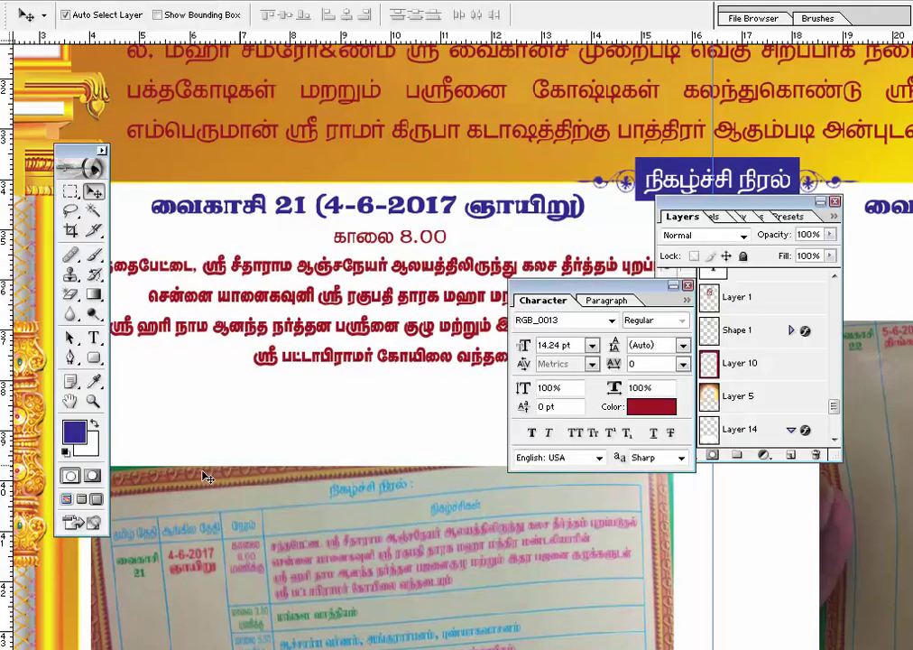
{"action": "key", "text": "Tab"}
{"action": "left_click_drag", "start_coordinate": [448, 434], "coordinate": [481, 335]}
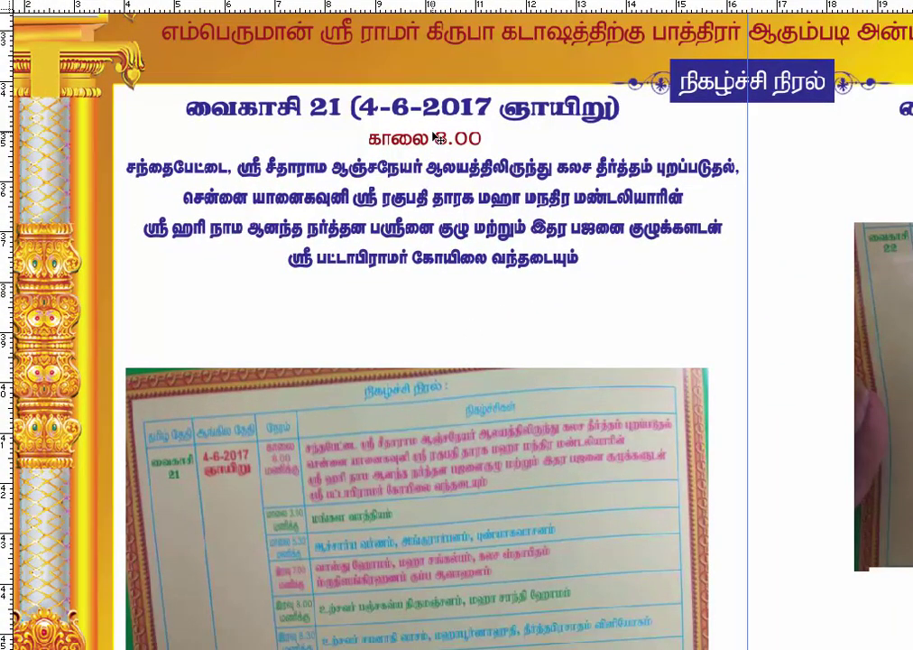
{"action": "mouse_move", "coordinate": [435, 140]}
{"action": "left_mouse_down"}
{"action": "mouse_move", "coordinate": [435, 289]}
{"action": "mouse_move", "coordinate": [449, 287]}
{"action": "left_mouse_up"}
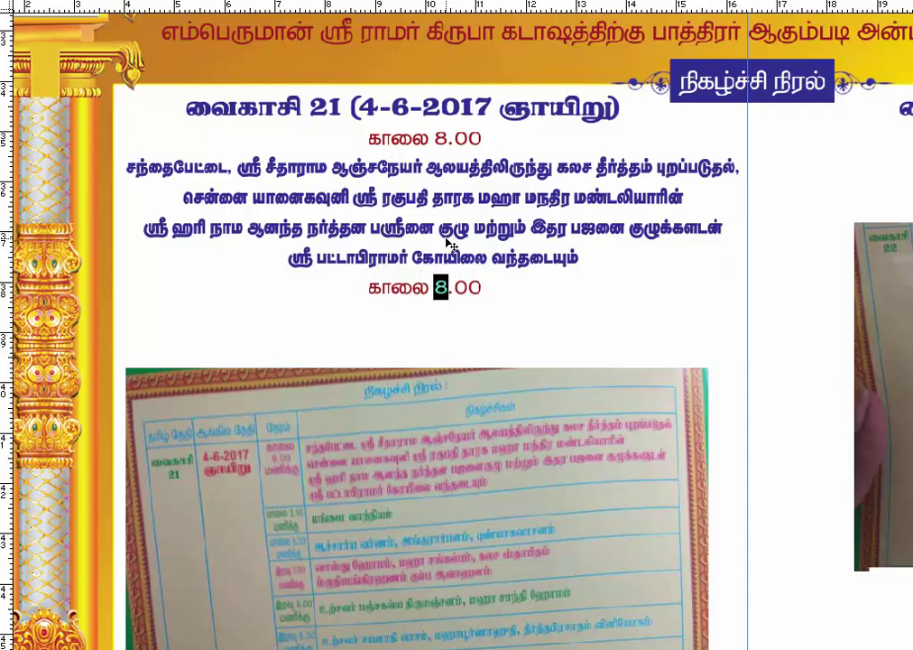
{"action": "type", "text": "3"}
{"action": "type", "text": "ணிக்"}
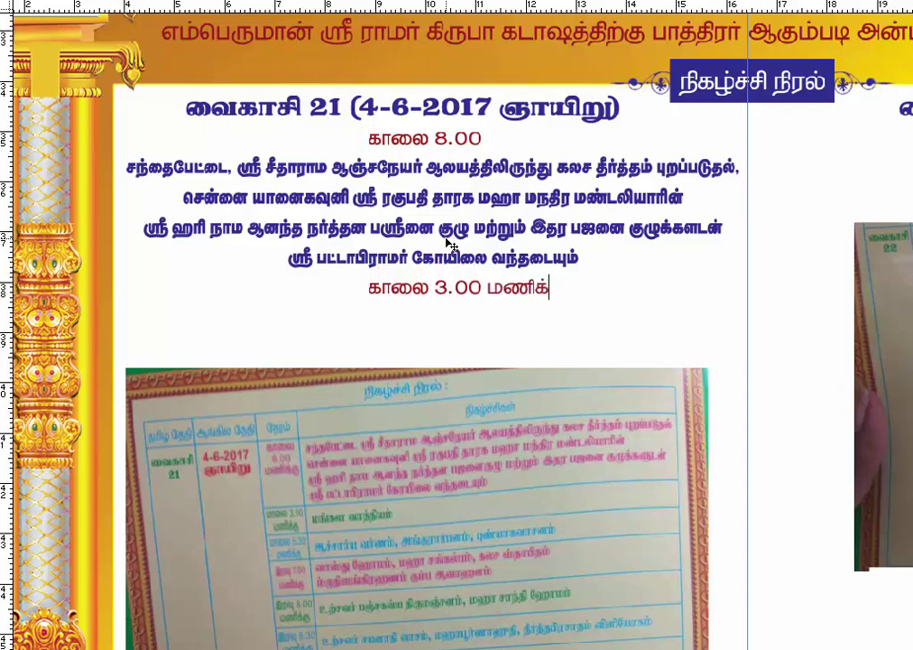
{"action": "type", "text": "ம"}
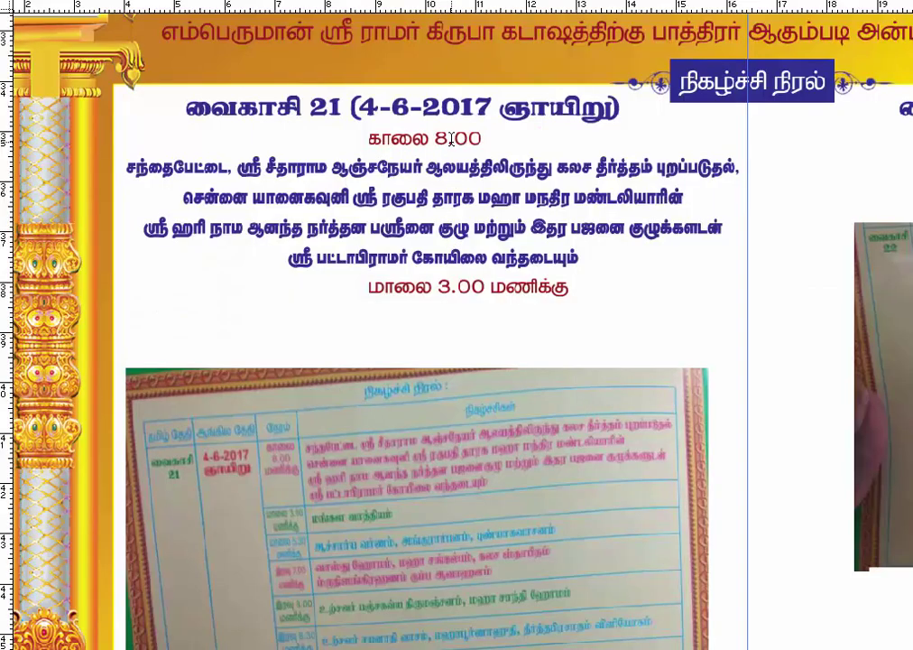
{"action": "type", "text": "மணிக்கு"}
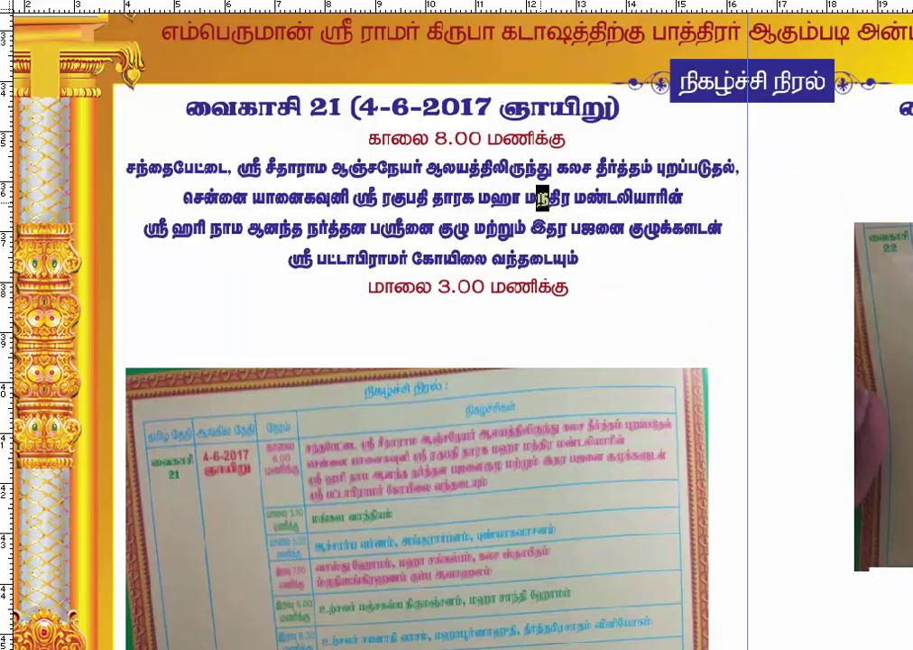
- Add the event line மங்கள வாத்தியம் under the 3.00 time
{"action": "scroll", "coordinate": [438, 195], "scroll_direction": "down", "scroll_amount": 2}
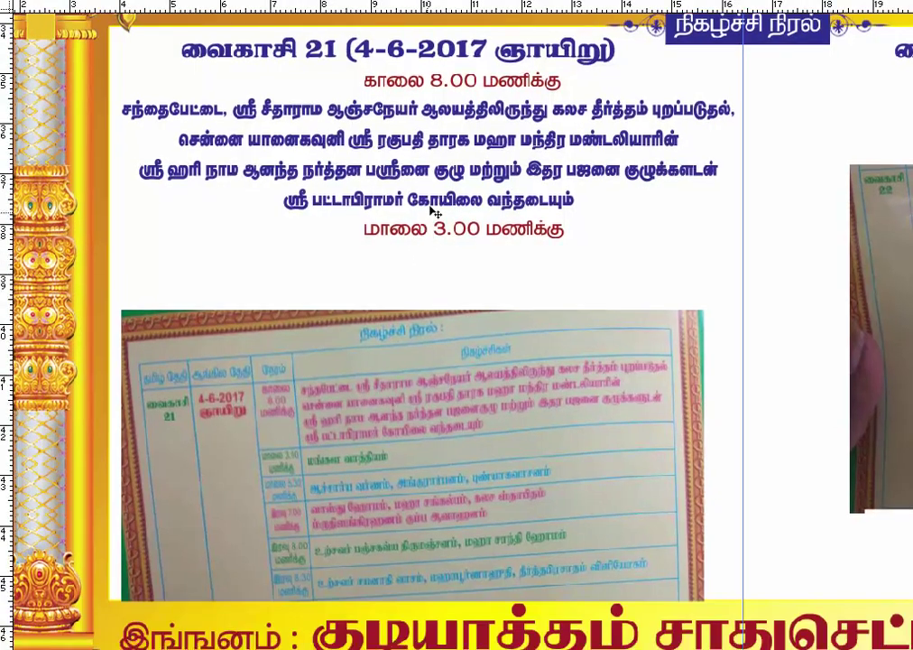
{"action": "key", "text": "ctrl+v"}
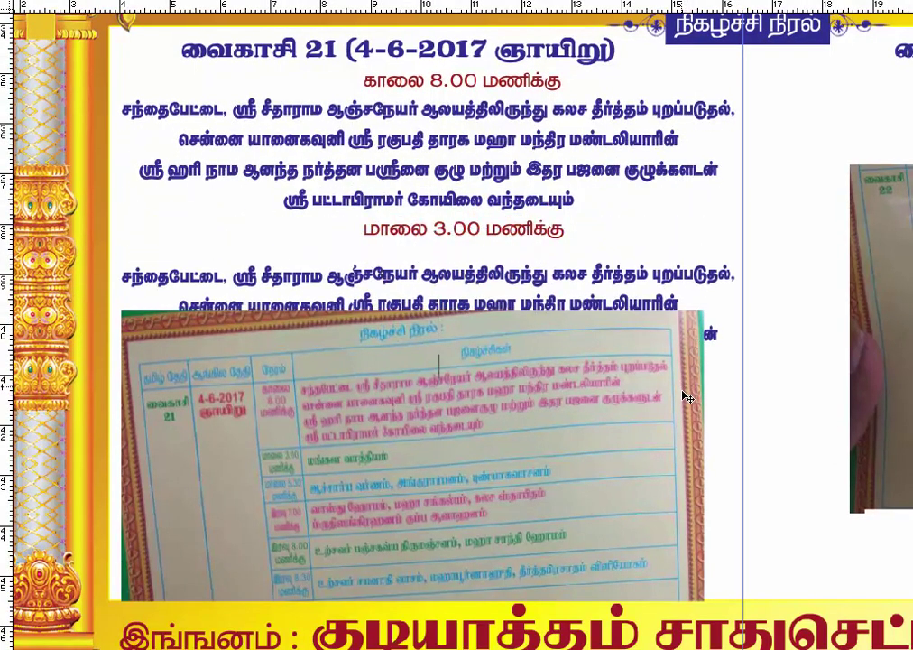
{"action": "key", "text": "shift+Up"}
{"action": "key", "text": "shift+Up"}
{"action": "type", "text": "மங்"}
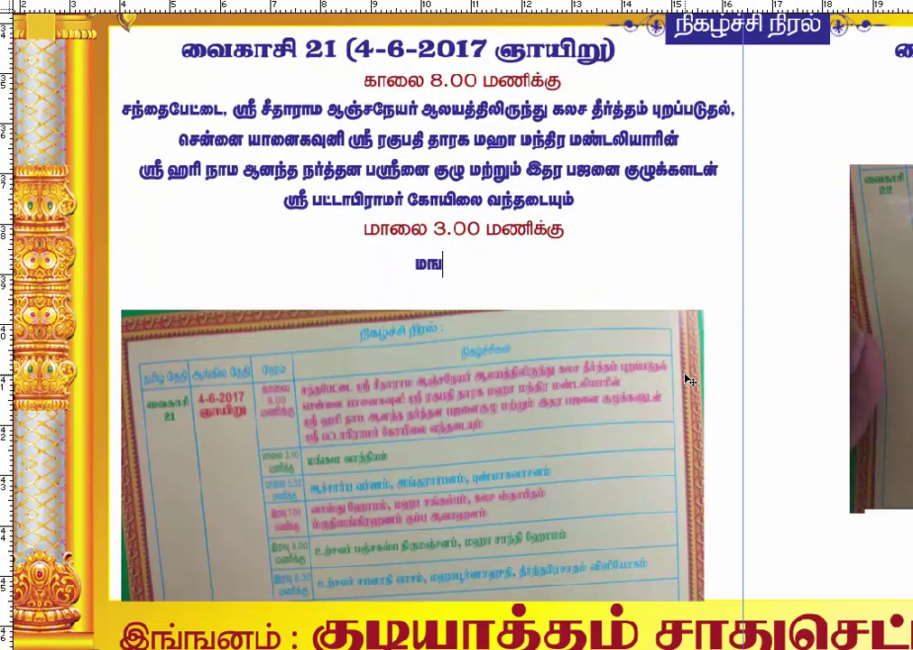
{"action": "type", "text": "கள வாத்திய"}
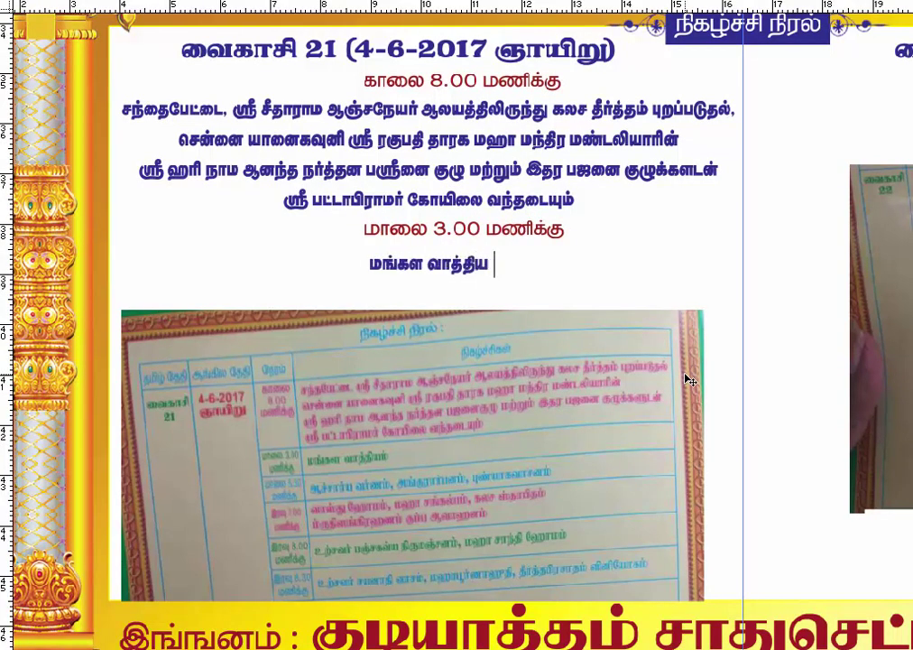
{"action": "type", "text": "ம்"}
{"action": "key", "text": "ctrl+Return"}
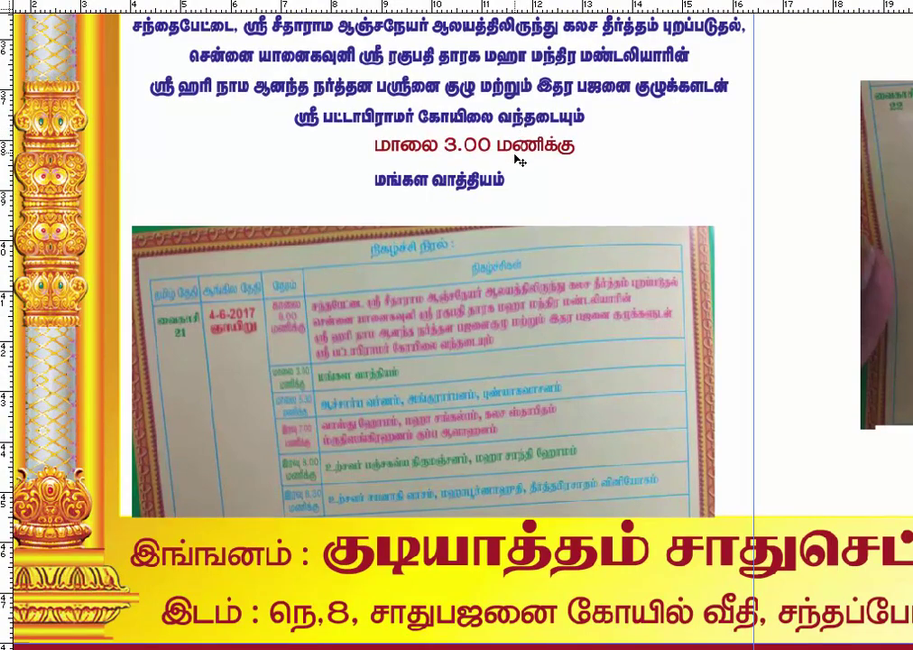
- Copy the time line below it and change it to 5.30
{"action": "mouse_move", "coordinate": [506, 149]}
{"action": "left_mouse_down"}
{"action": "mouse_move", "coordinate": [512, 212]}
{"action": "mouse_move", "coordinate": [497, 145]}
{"action": "left_mouse_up"}
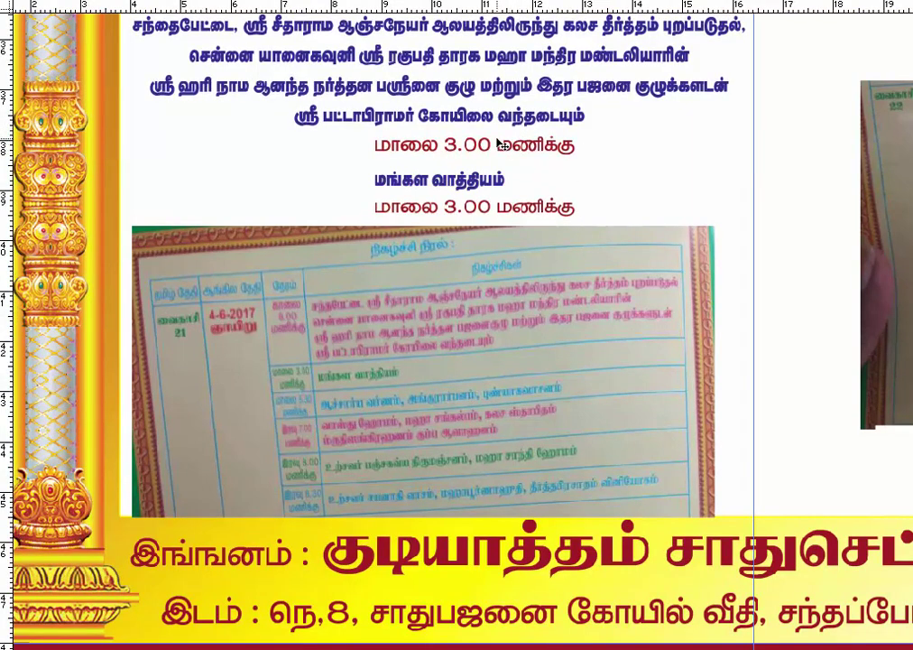
{"action": "key", "text": "BackSpace"}
{"action": "type", "text": "5"}
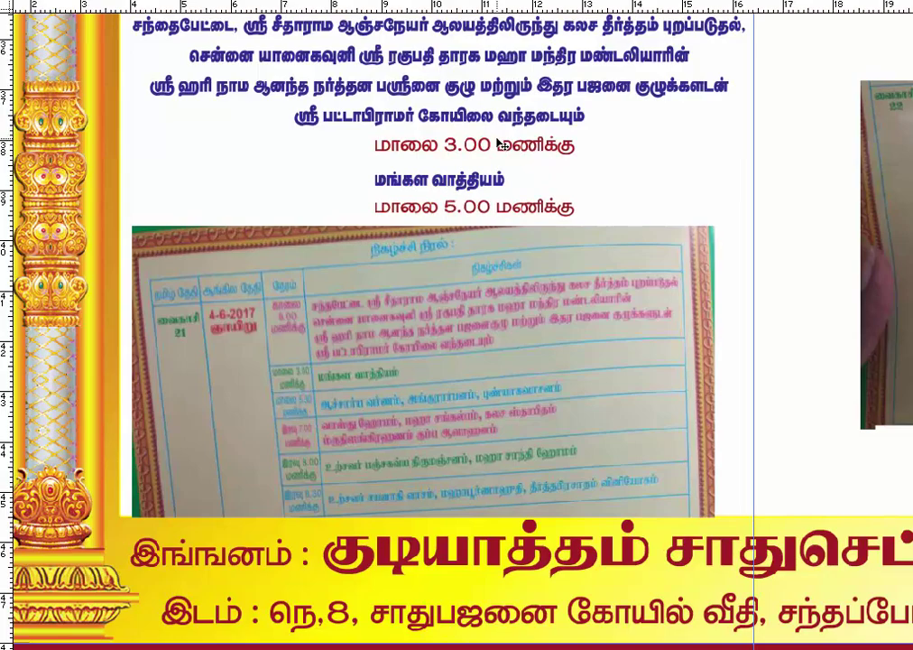
{"action": "key", "text": "Right"}
{"action": "key", "text": "Delete"}
{"action": "type", "text": "3"}
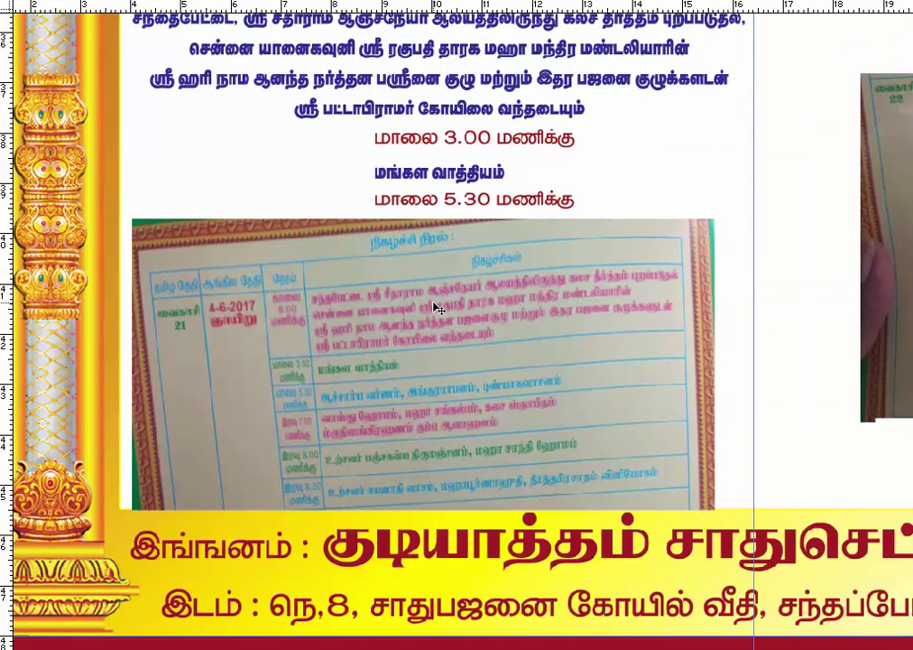
- Fill the photo area beneath the new lines with white
{"action": "mouse_move", "coordinate": [84, 186]}
{"action": "left_mouse_down"}
{"action": "mouse_move", "coordinate": [636, 295]}
{"action": "mouse_move", "coordinate": [754, 356]}
{"action": "mouse_move", "coordinate": [766, 373]}
{"action": "mouse_move", "coordinate": [777, 370]}
{"action": "left_mouse_up"}
{"action": "key", "text": "Delete"}
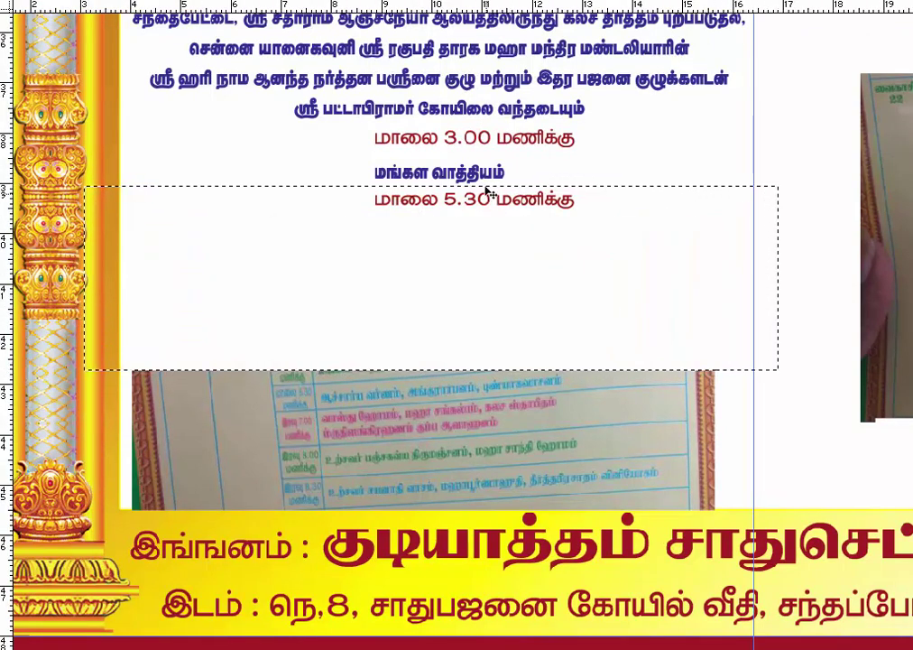
{"action": "key", "text": "ctrl+d"}
{"action": "key", "text": "ctrl+z"}
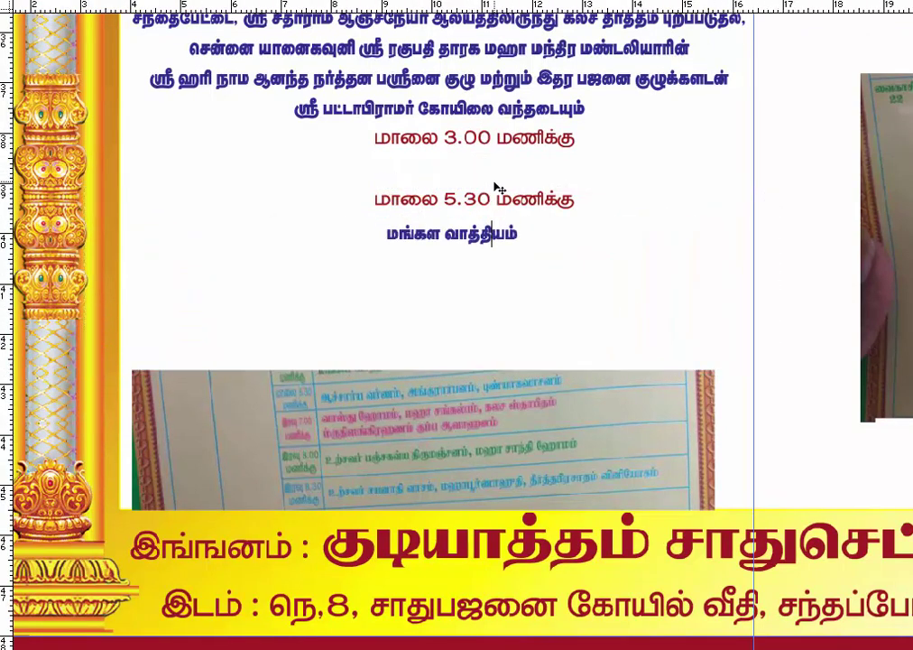
{"action": "key", "text": "ctrl+z"}
- Add the ritual list ஆச்சார்ய வர்ணம், அங்குரார்பனம், புண்யாகவாசனம் below 5.30, then duplicate it
{"action": "left_click_drag", "start_coordinate": [461, 163], "coordinate": [465, 237]}
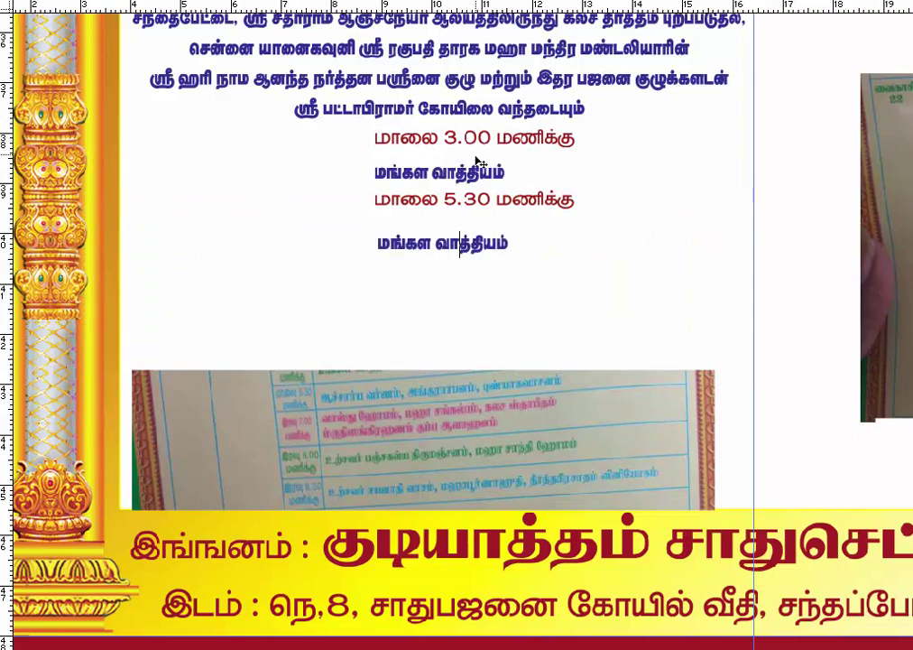
{"action": "type", "text": "ஆச்"}
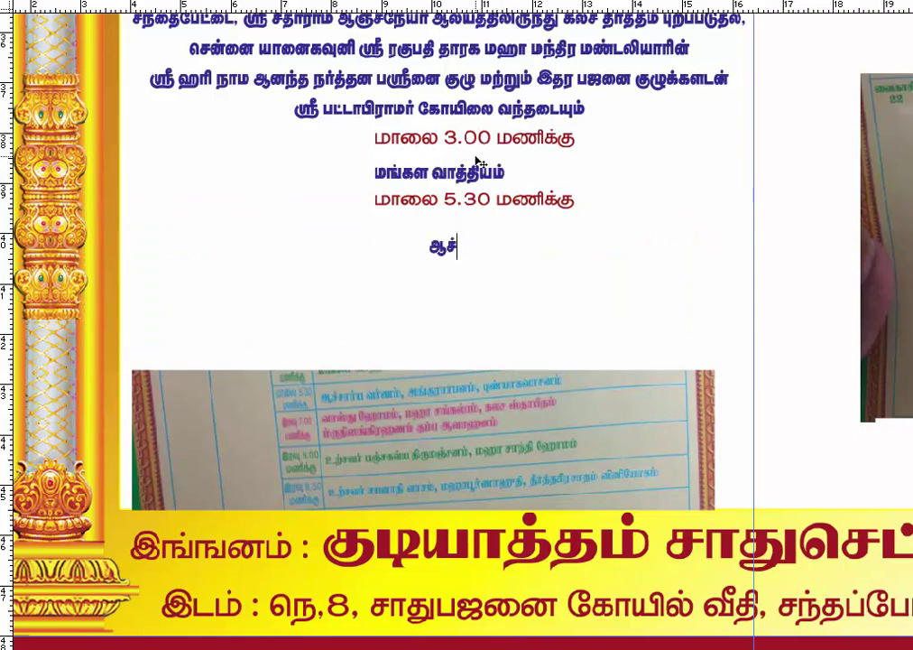
{"action": "type", "text": "சார்ய வர்ணம்"}
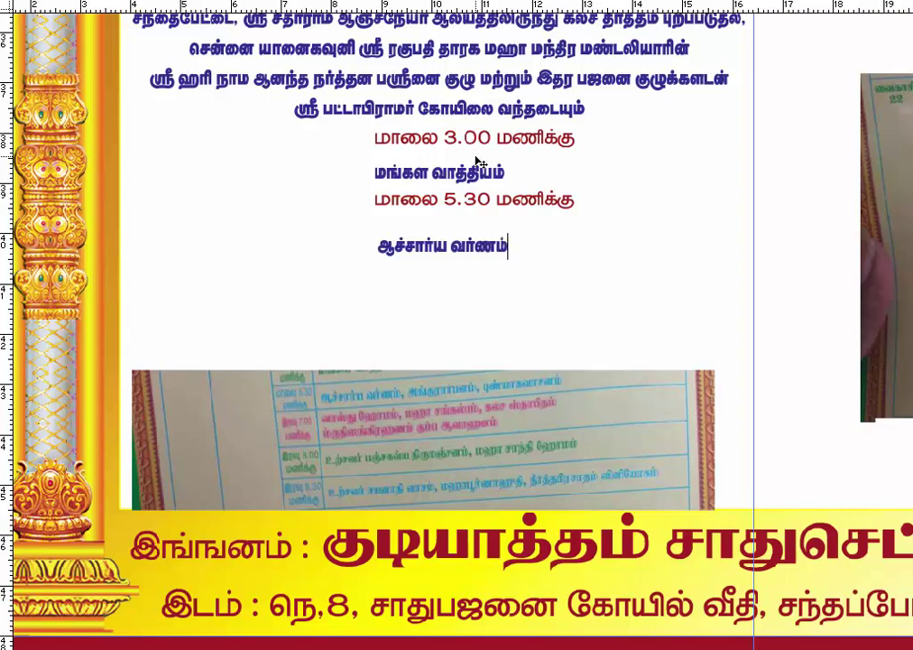
{"action": "type", "text": ", அங்குரா "}
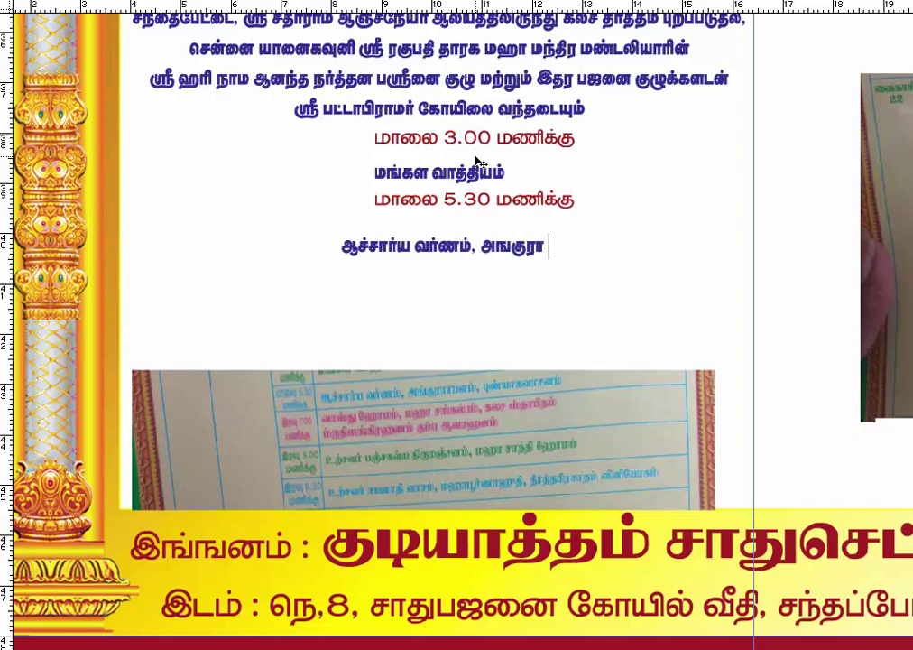
{"action": "type", "text": "ர்பனம், புண"}
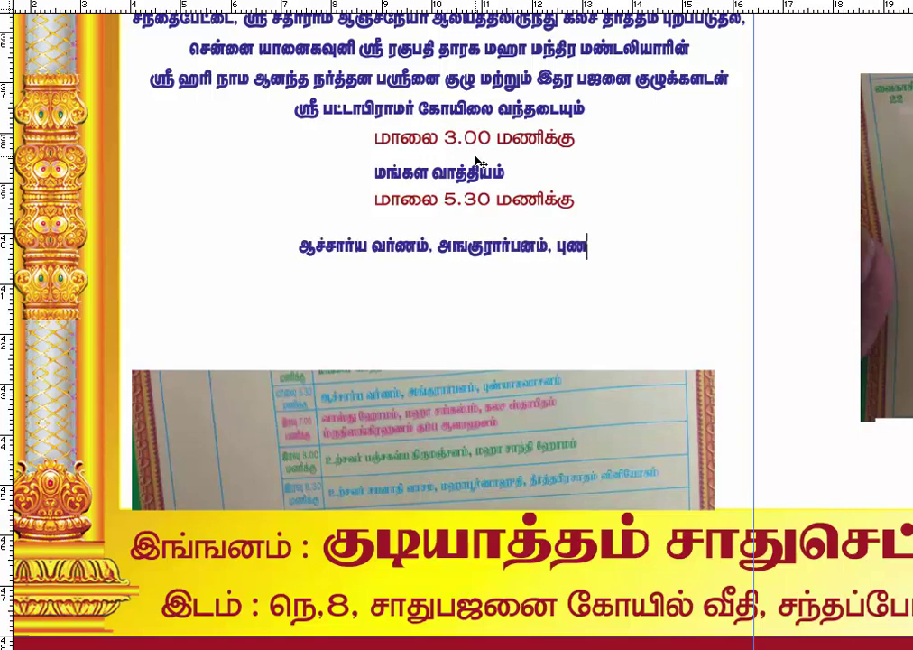
{"action": "type", "text": "்யாகவாச"}
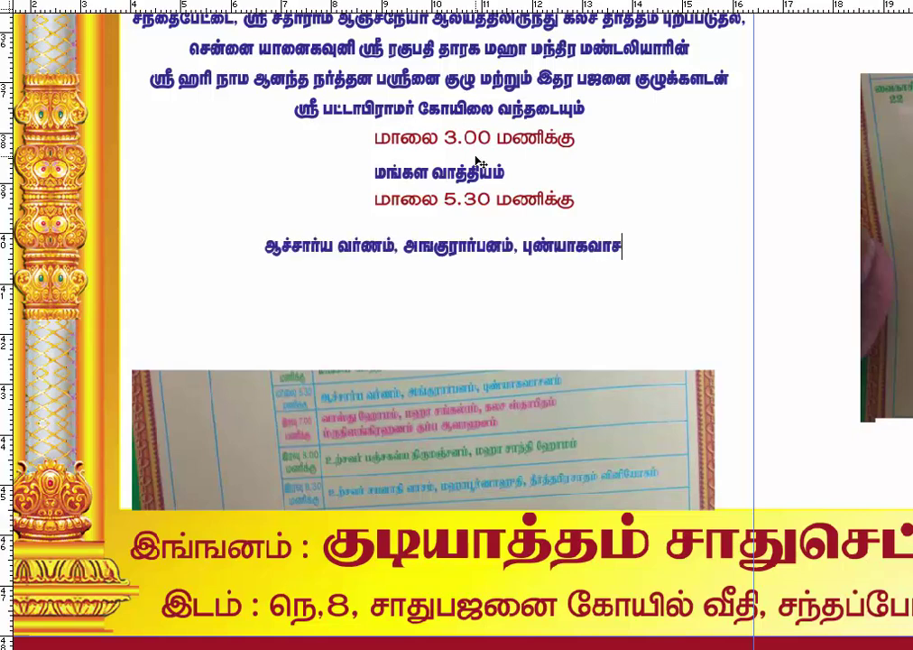
{"action": "type", "text": "னம்"}
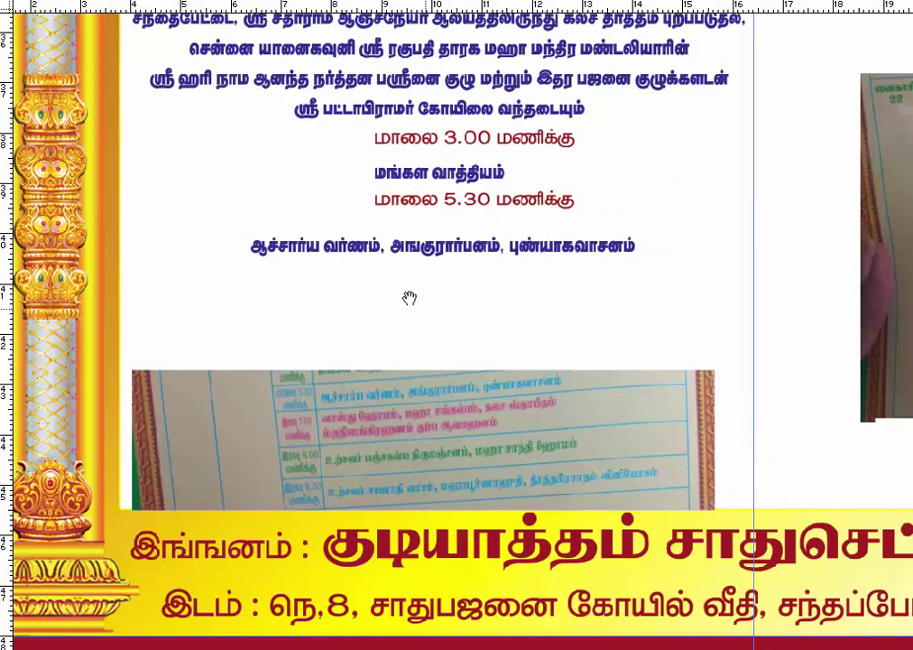
{"action": "scroll", "coordinate": [406, 297], "scroll_direction": "right", "scroll_amount": 2}
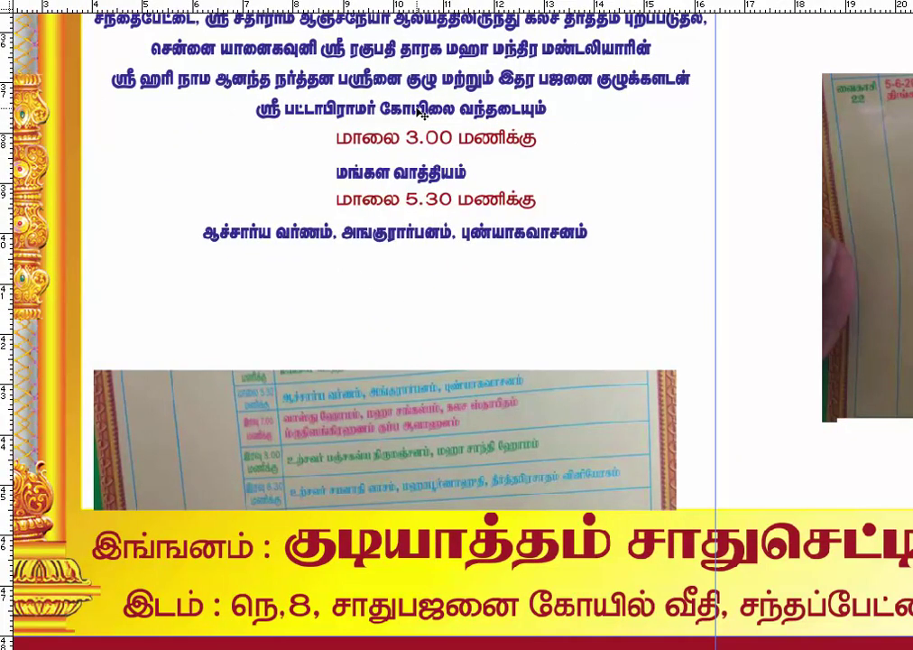
{"action": "key", "text": "Escape"}
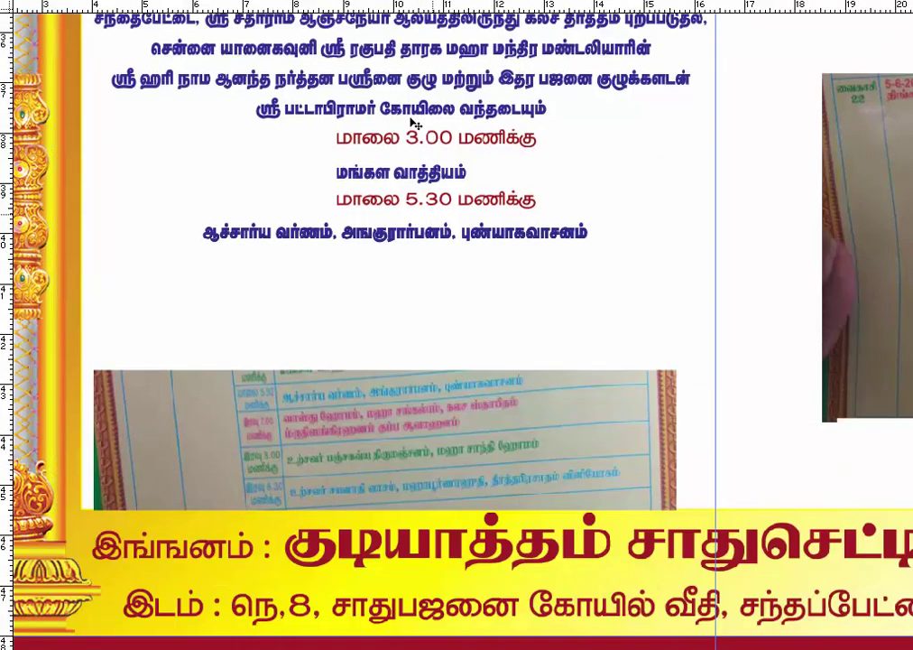
{"action": "key", "text": "ctrl+d"}
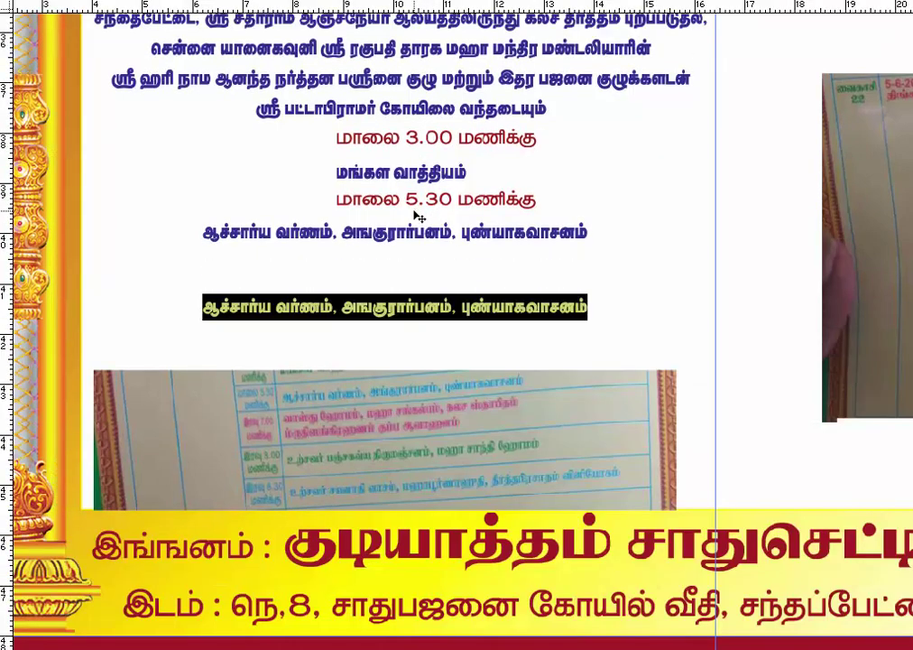
- Retype the duplicate as வாஸ்து ஹோமம், மஹா சங்கல்பம், கலச ஸ்தாபிதம்... and undo the stray pasted line
{"action": "type", "text": "வாஸ்து ஹே"}
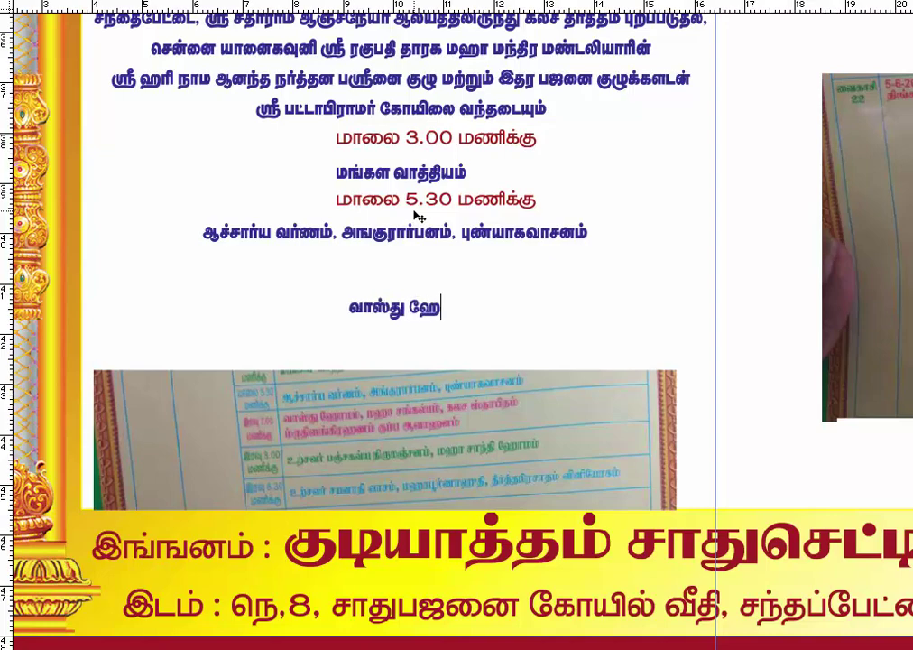
{"action": "type", "text": "ாமம், ம"}
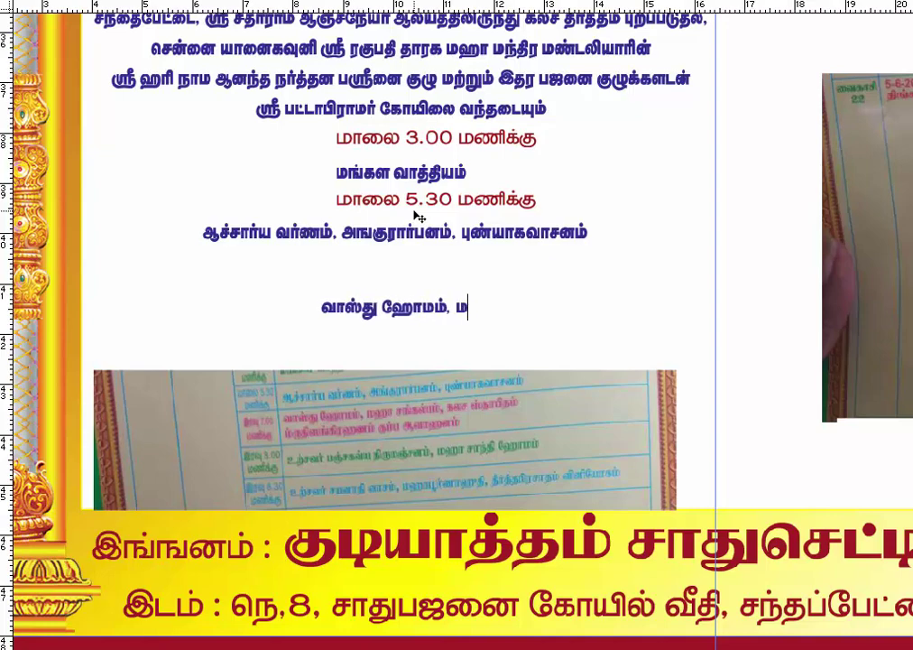
{"action": "type", "text": "ஹா சங்க"}
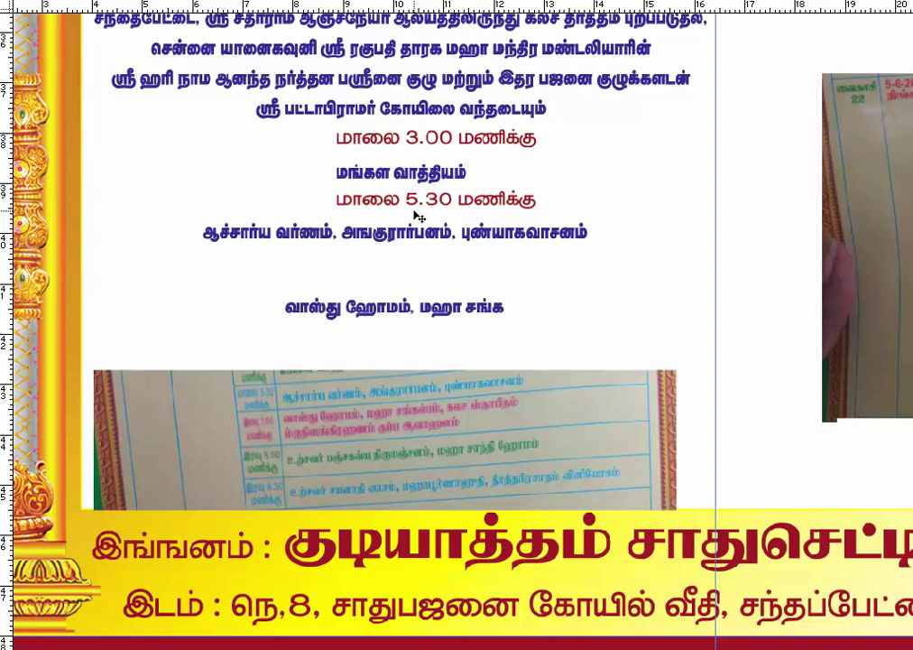
{"action": "type", "text": "ல்பம், கலச"}
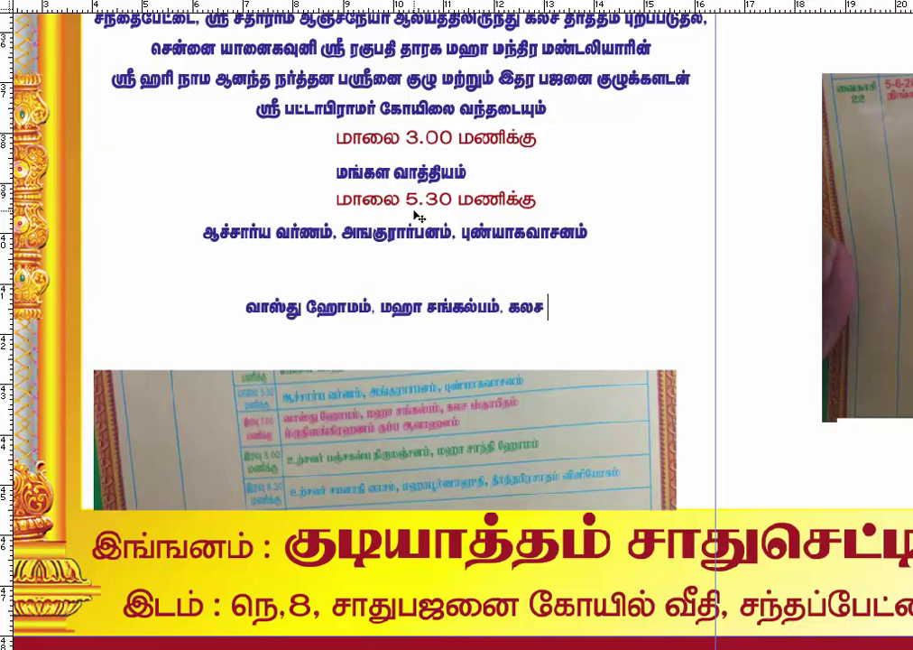
{"action": "type", "text": " ஸ்தாபிதம், ம"}
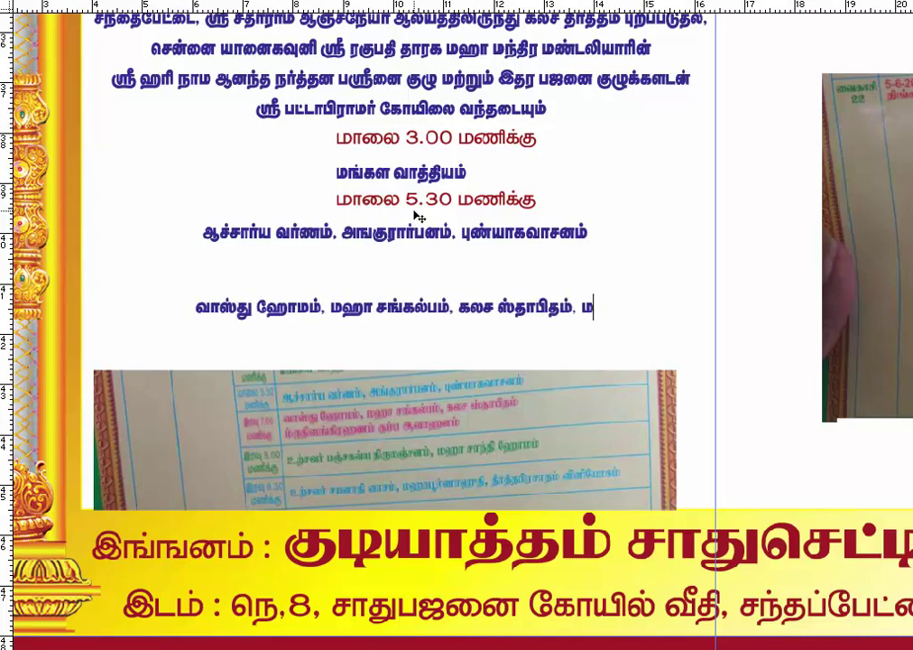
{"action": "type", "text": "்ருதி"}
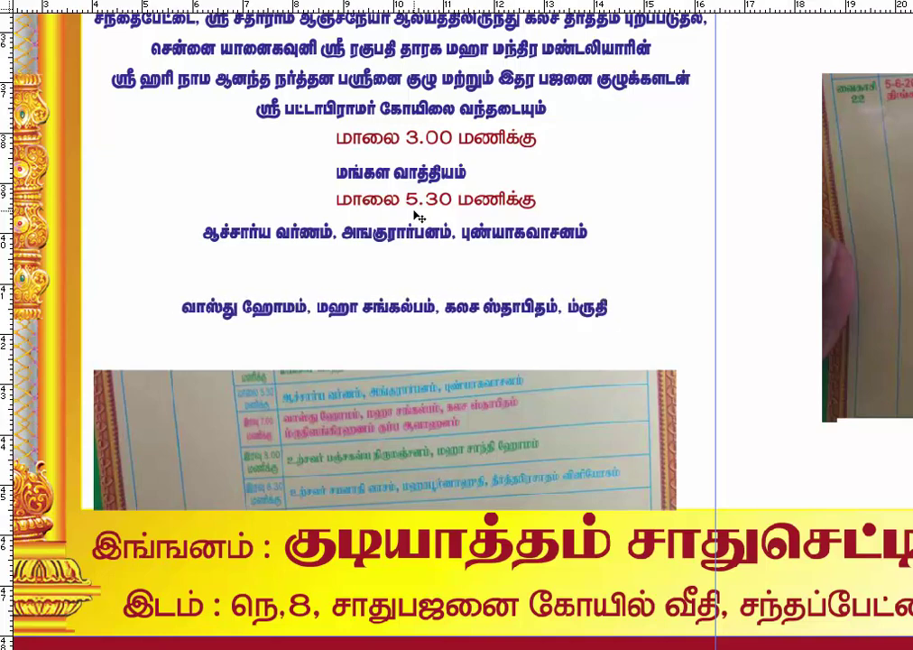
{"action": "type", "text": "ளங்கிர"}
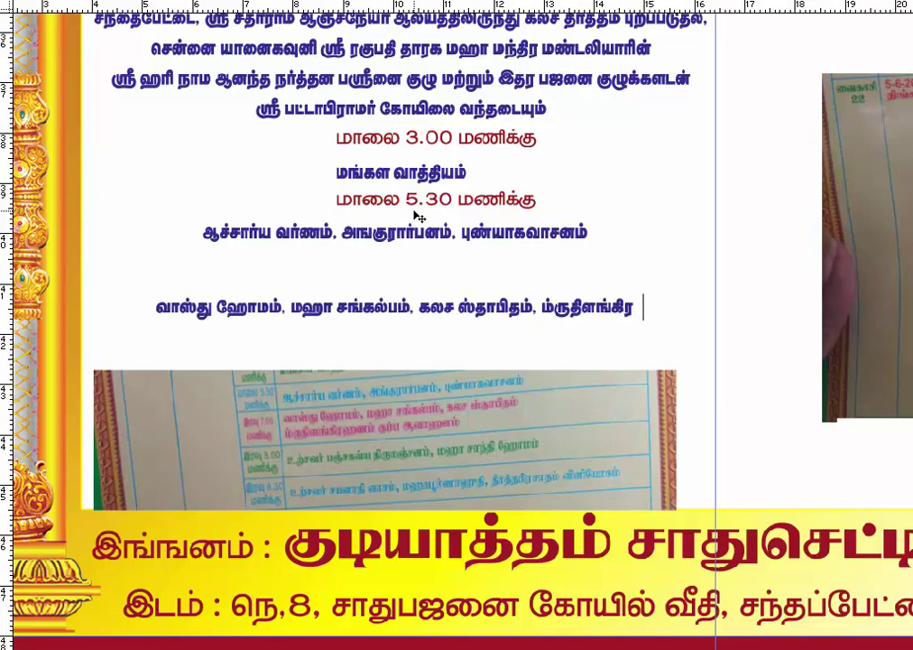
{"action": "type", "text": "ஹனம் கும்"}
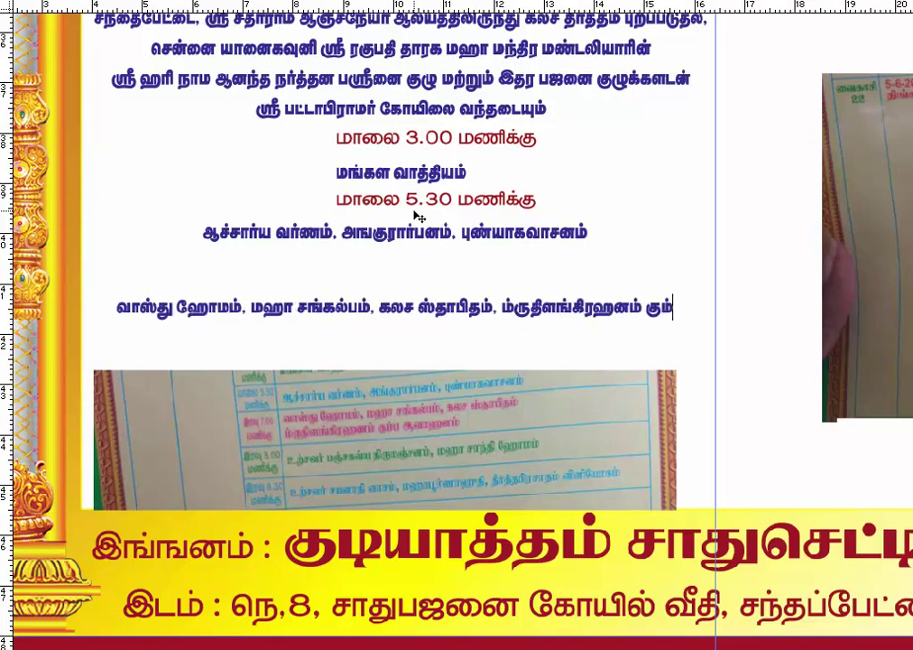
{"action": "type", "text": "ப ஆவாஹனம்"}
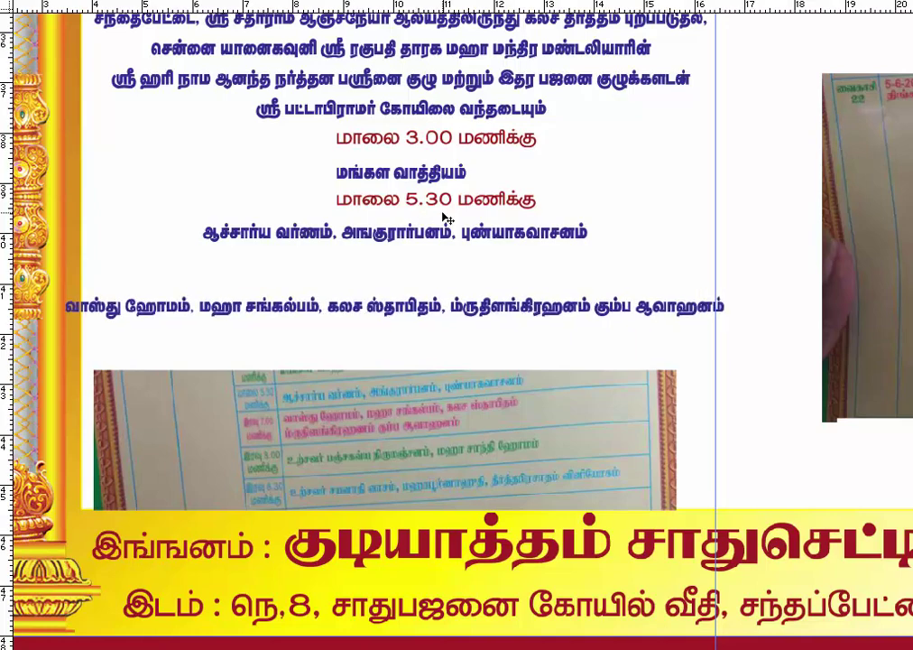
{"action": "key", "text": "Return"}
{"action": "key", "text": "ctrl+v"}
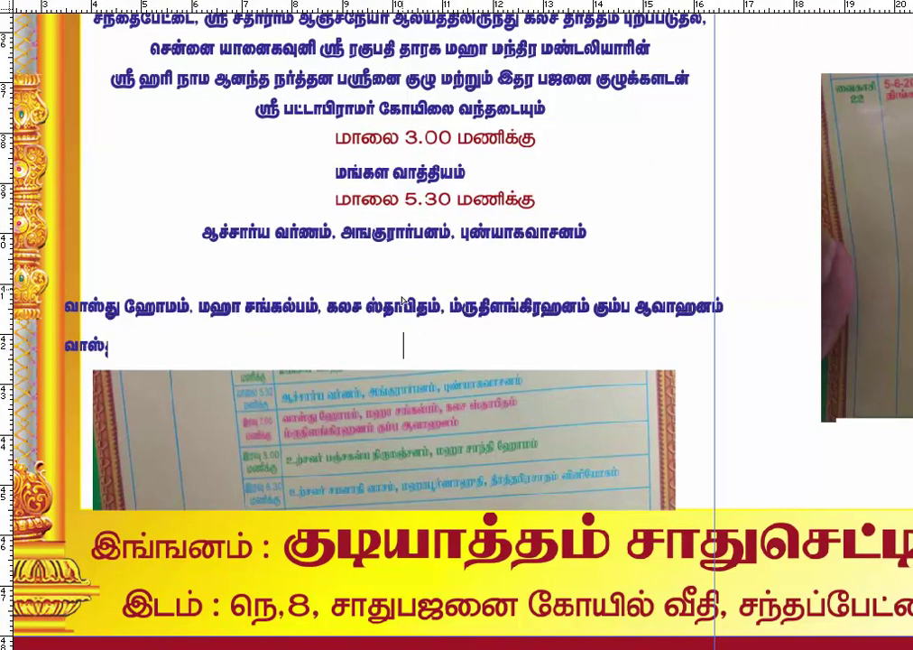
{"action": "key", "text": "ctrl+z"}
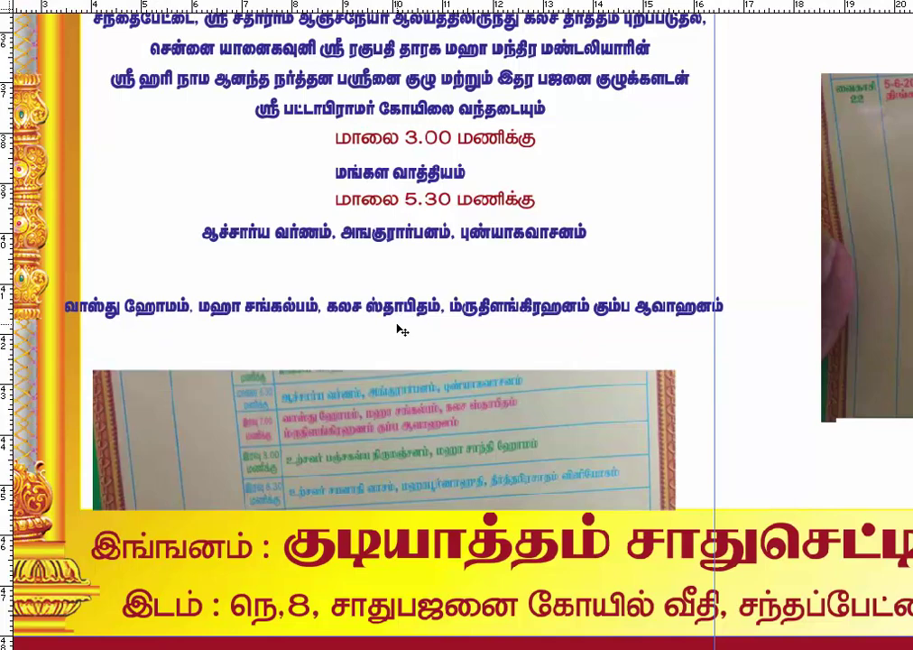
- Lower the reference photo and type the உற்சவர் பஞ்சகவ்ய திருமஞ்சனம் through தீர்த்தபிரசாதம் விநியோகம் lines
{"action": "left_click_drag", "start_coordinate": [397, 327], "coordinate": [380, 521]}
{"action": "left_click_drag", "start_coordinate": [380, 546], "coordinate": [381, 536]}
{"action": "type", "text": "உ"}
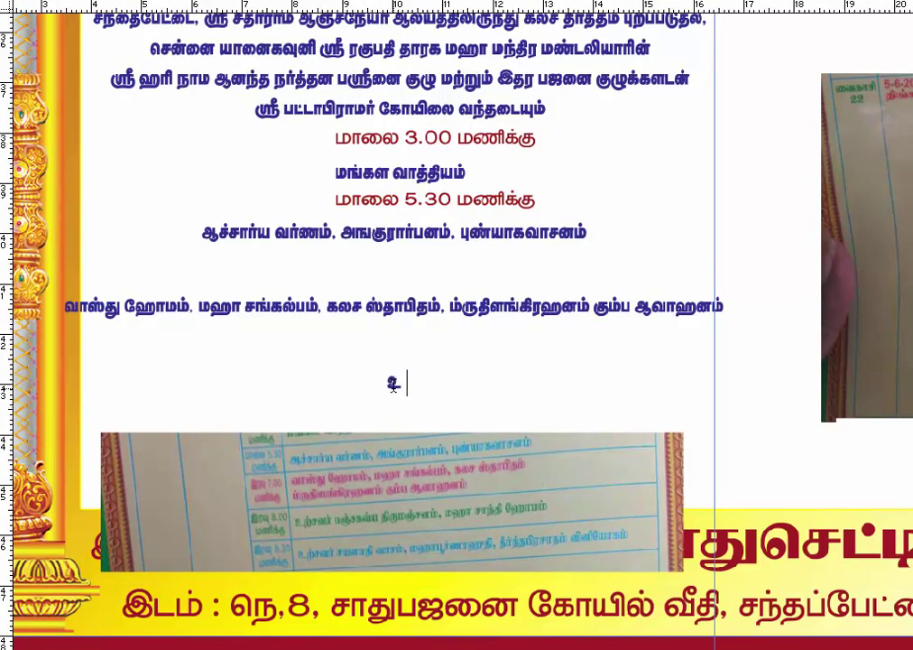
{"action": "type", "text": "ற்சவர் பஞ்ச"}
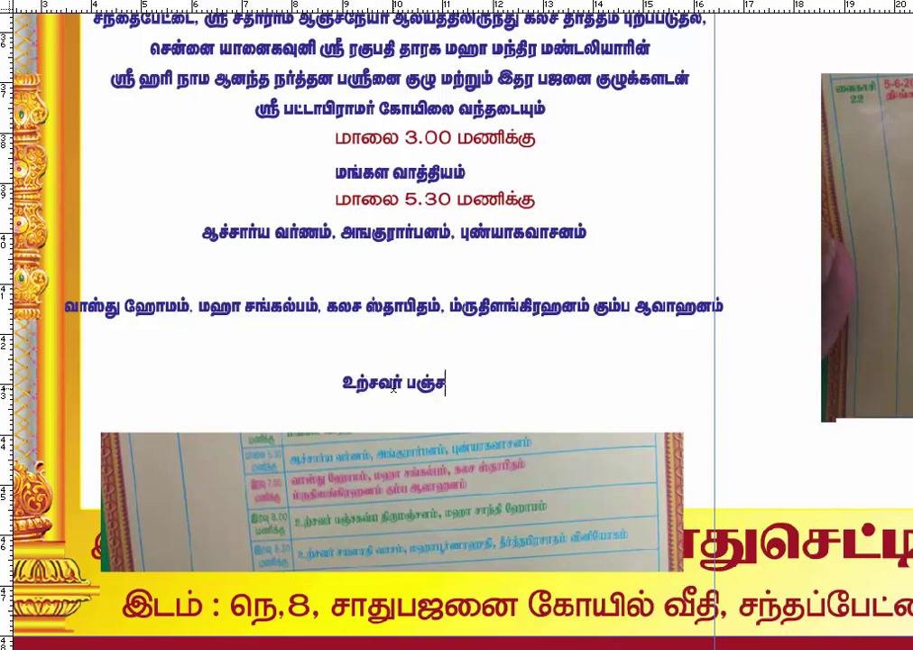
{"action": "type", "text": "கவ்ய த"}
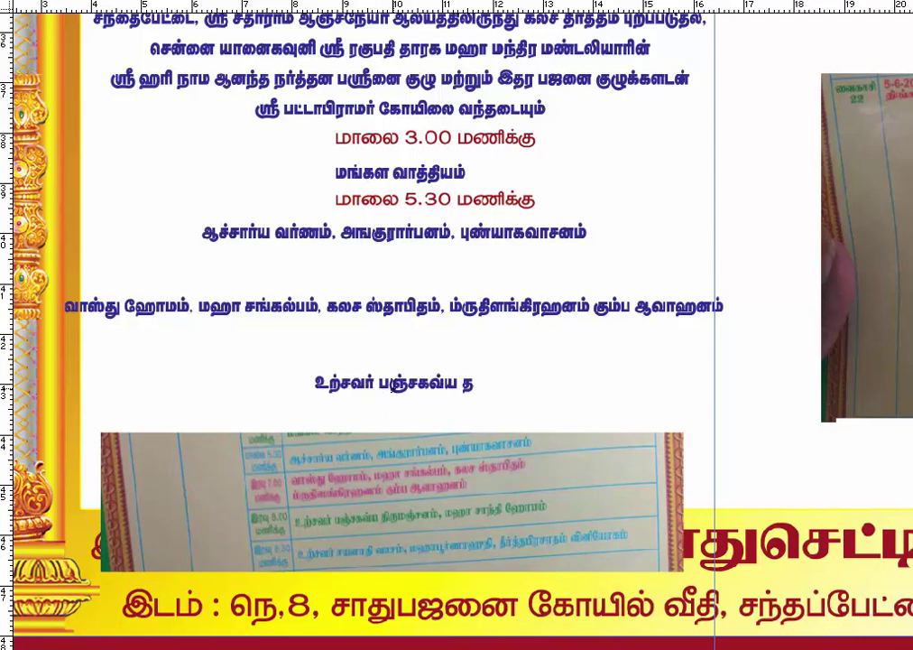
{"action": "type", "text": "ிருமஞ்சனம்,"}
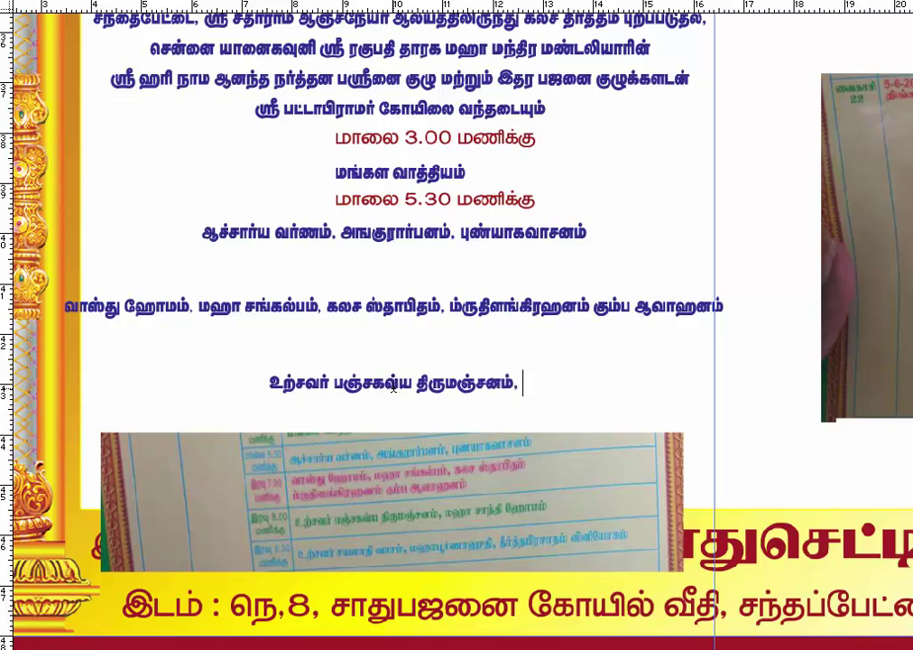
{"action": "type", "text": " மஹா சாந்தி "}
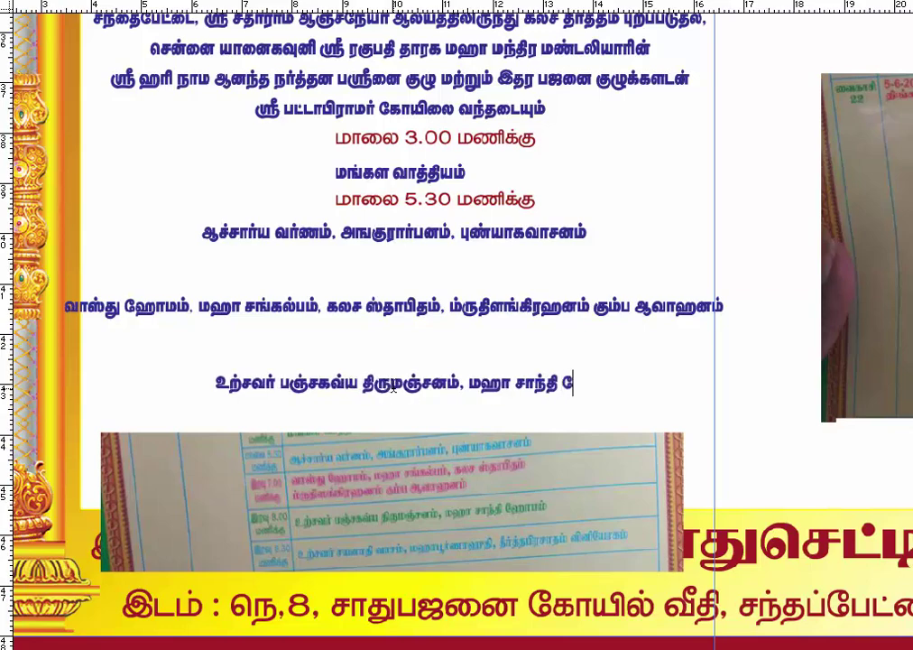
{"action": "type", "text": "ஹோமம்"}
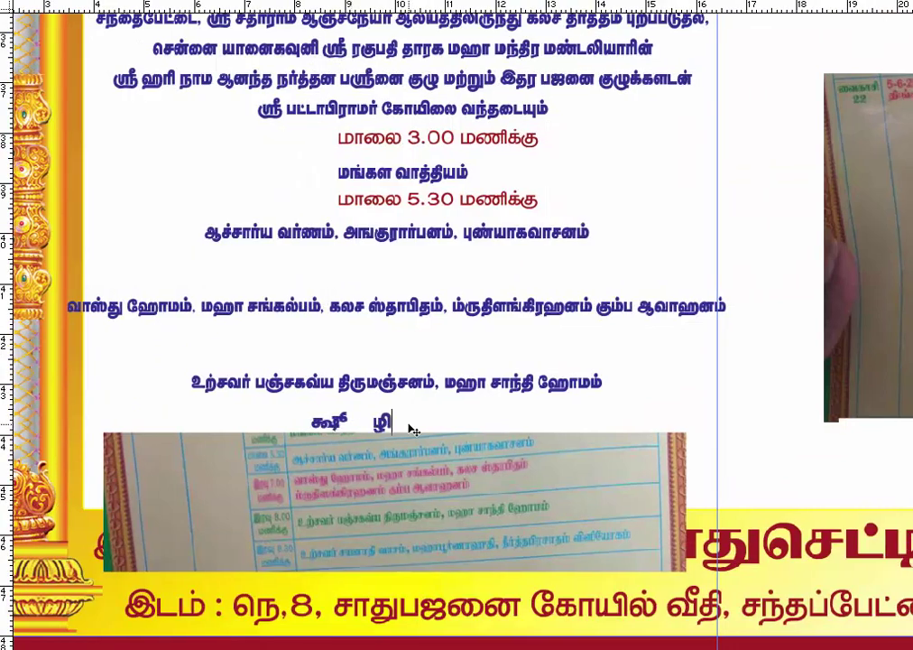
{"action": "type", "text": "உறசவர் ச"}
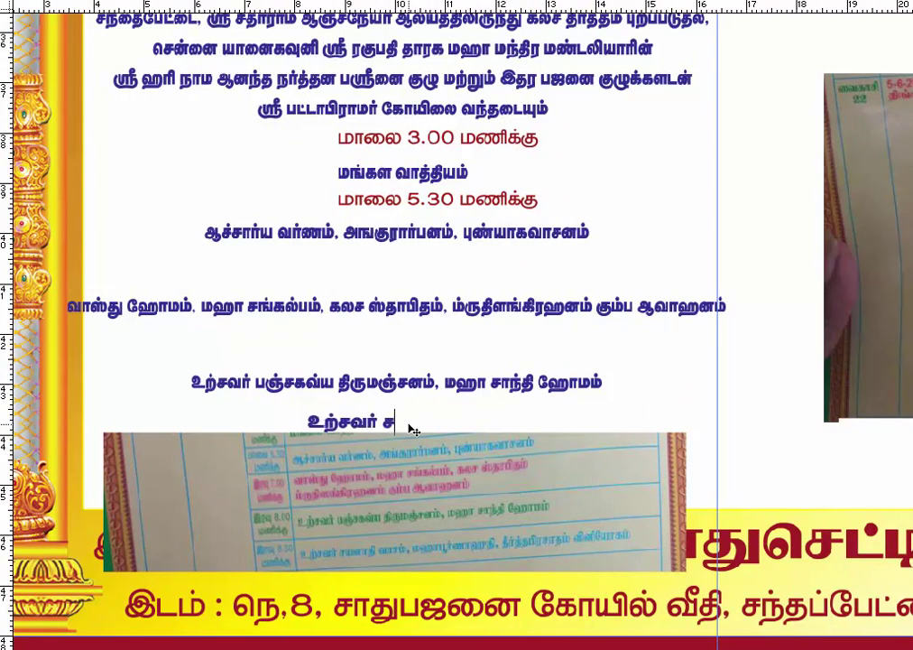
{"action": "type", "text": "யனாதி வாசம்,"}
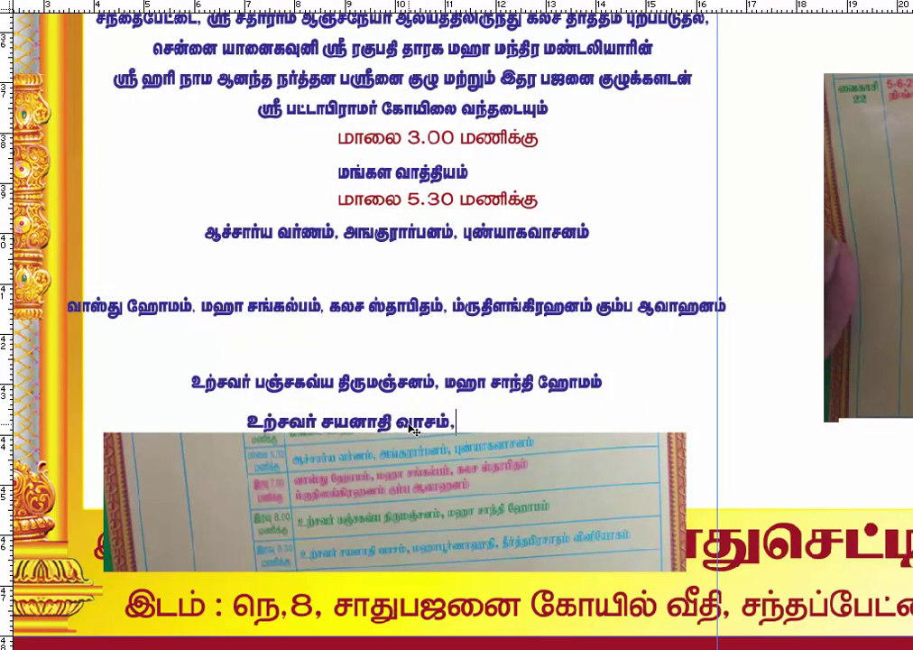
{"action": "type", "text": " மஹா பூ"}
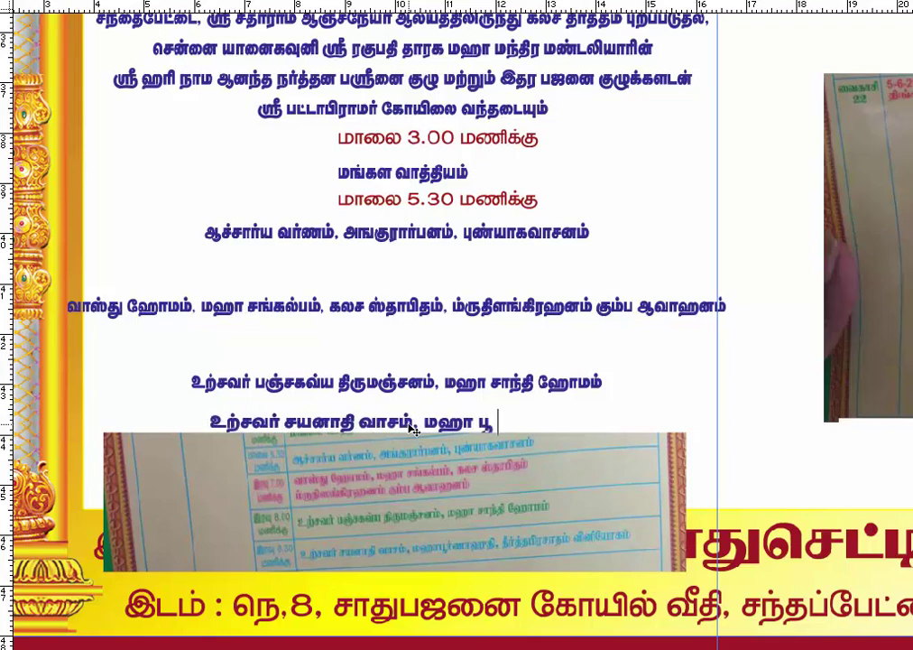
{"action": "type", "text": "ர்ணாஹ"}
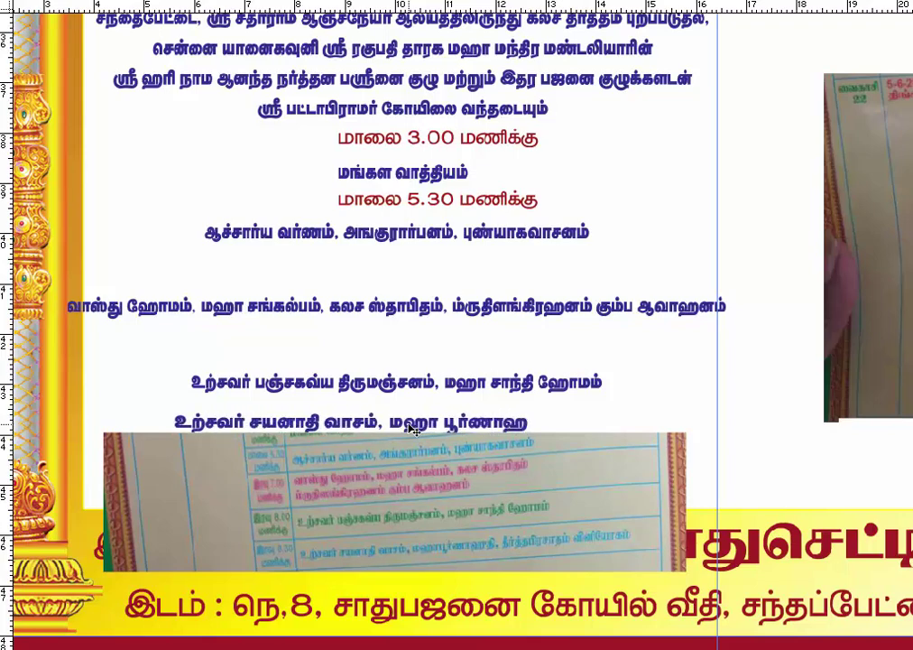
{"action": "type", "text": "ு"}
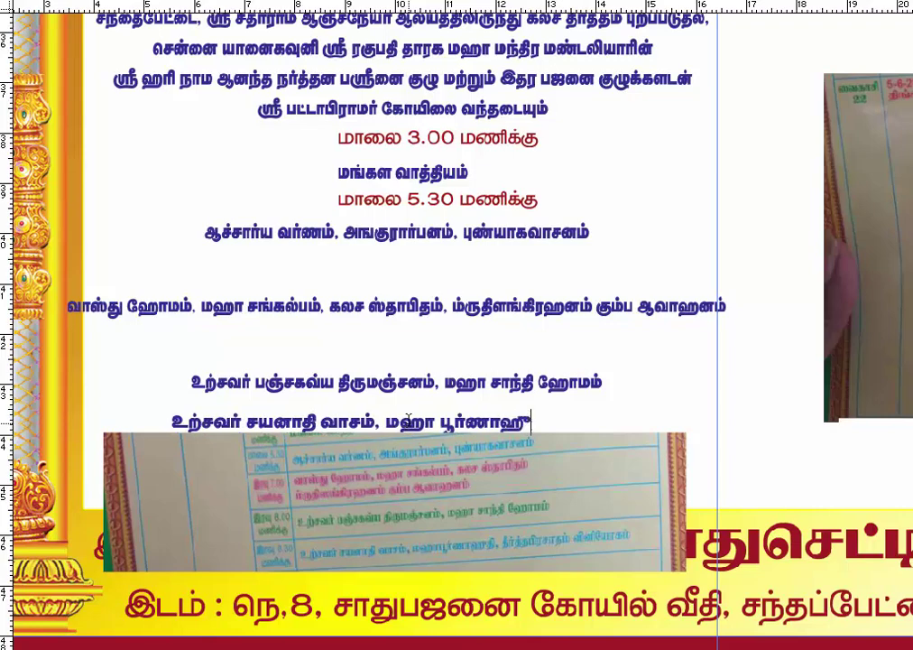
{"action": "type", "text": "தி"}
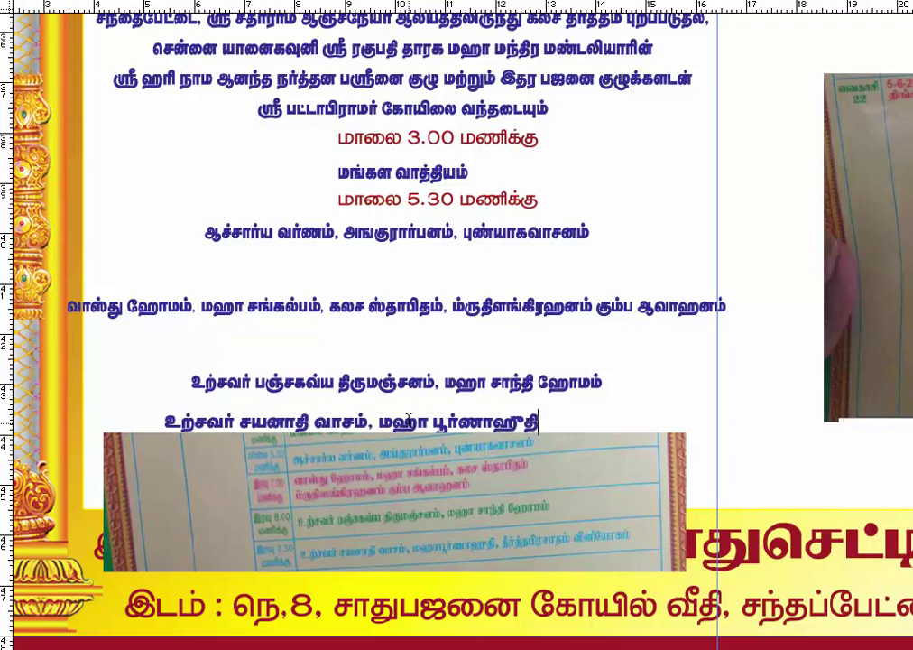
{"action": "type", "text": ", தீர்த்"}
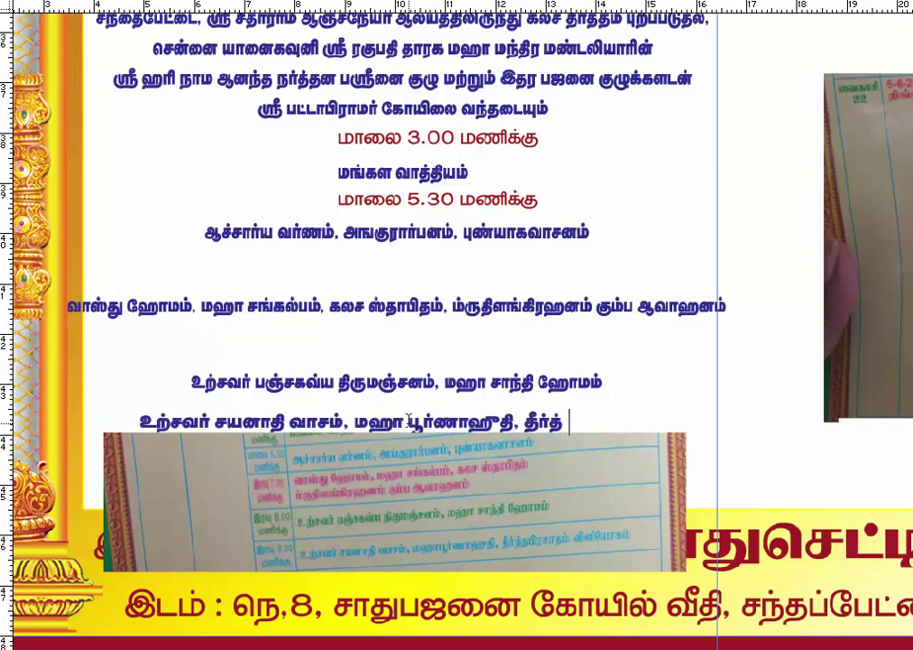
{"action": "type", "text": "தபிரச"}
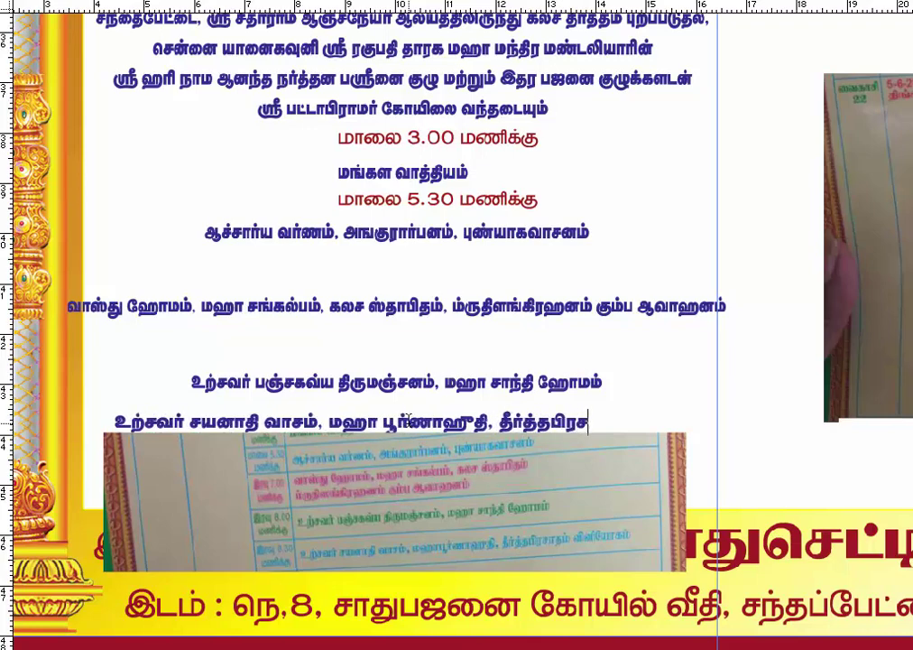
{"action": "type", "text": "ா"}
{"action": "key", "text": "BackSpace"}
{"action": "type", "text": "ாதம் விநியோக"}
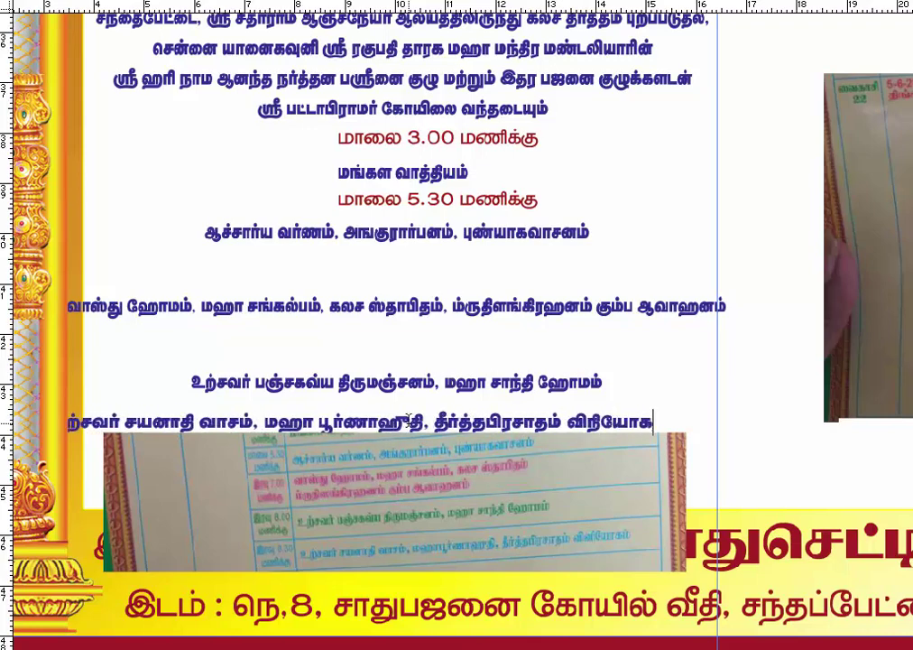
{"action": "type", "text": "ம்"}
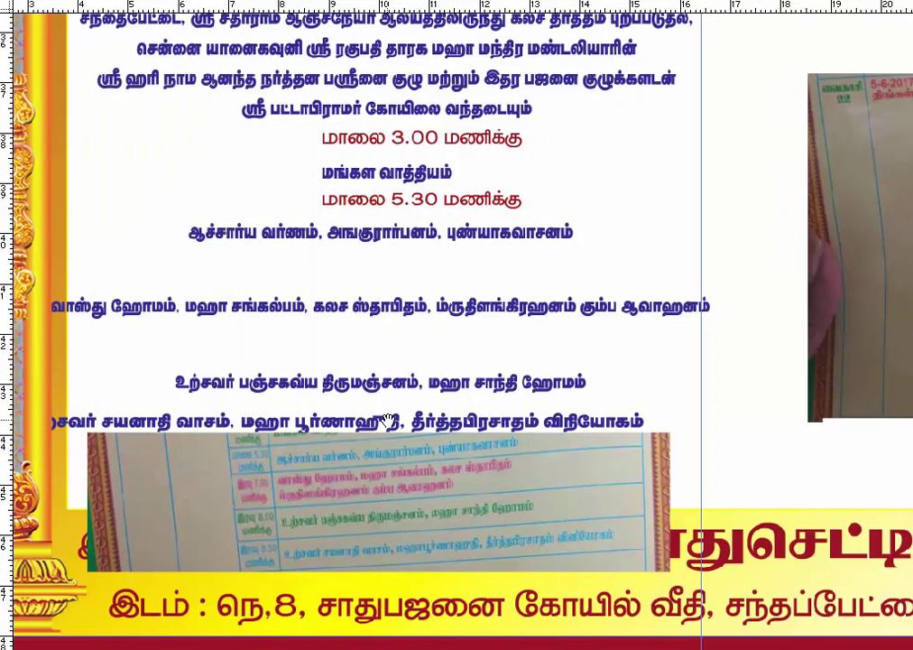
- Close the gaps by moving the மங்கள வாத்தியம் and ஆச்சார்ய வர்ணம் lines up toward the times above
{"action": "scroll", "coordinate": [388, 420], "scroll_direction": "up", "scroll_amount": 3}
{"action": "scroll", "coordinate": [417, 417], "scroll_direction": "up", "scroll_amount": 2}
{"action": "scroll", "coordinate": [412, 355], "scroll_direction": "down", "scroll_amount": 1}
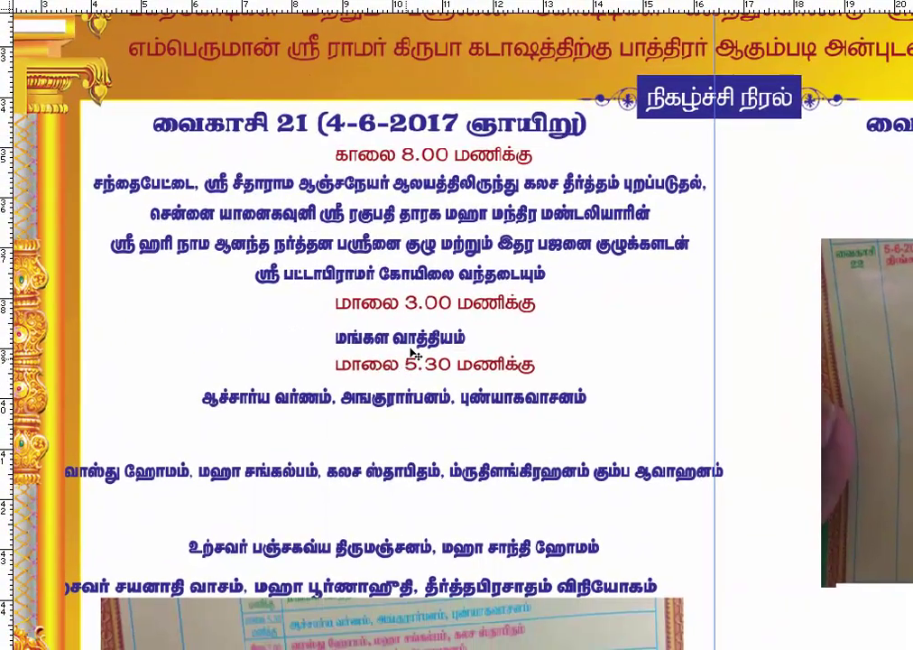
{"action": "left_click", "coordinate": [417, 339]}
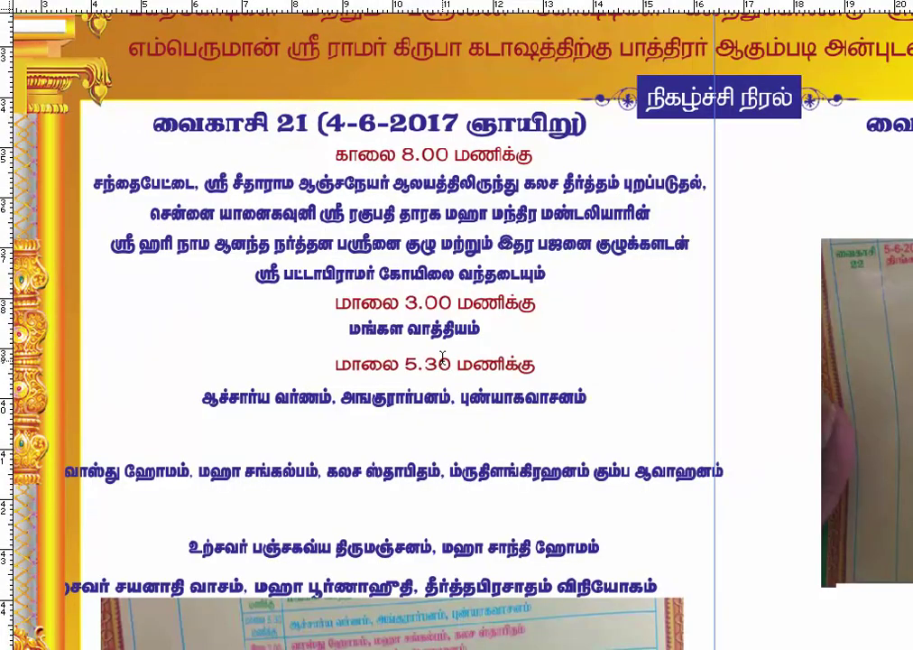
{"action": "left_click", "coordinate": [433, 362]}
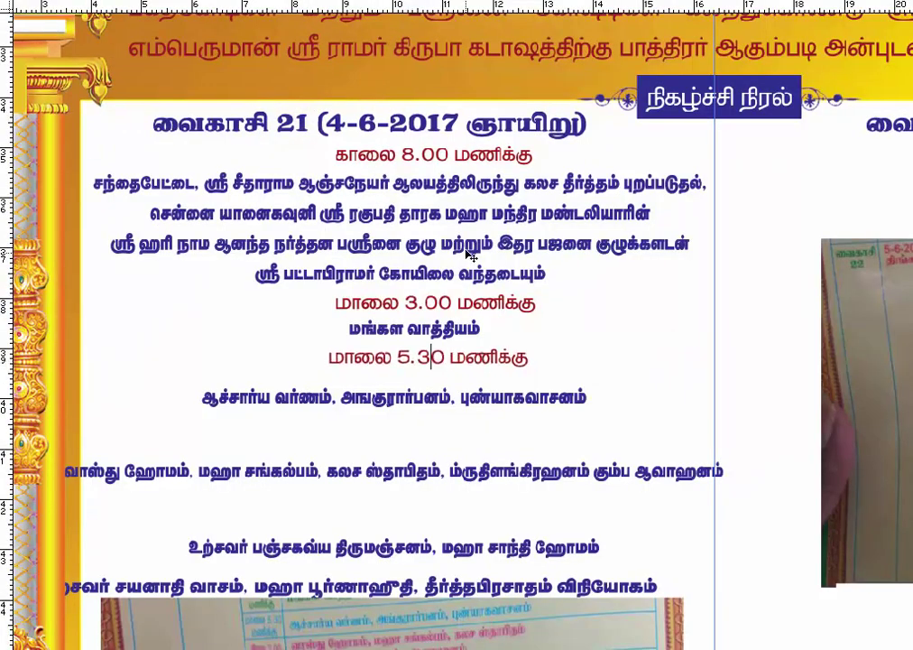
{"action": "left_click", "coordinate": [490, 397]}
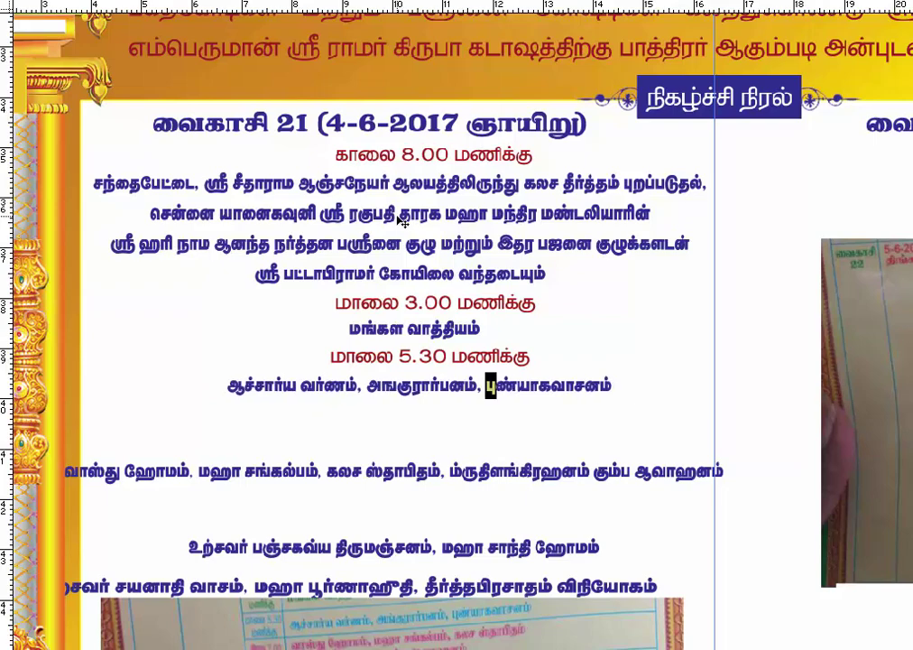
- Copy the red மாலை 5.30 மணிக்கு line below ஆச்சார்ய வர்ணம் and change it to 7.00
{"action": "scroll", "coordinate": [487, 433], "scroll_direction": "down", "scroll_amount": 1}
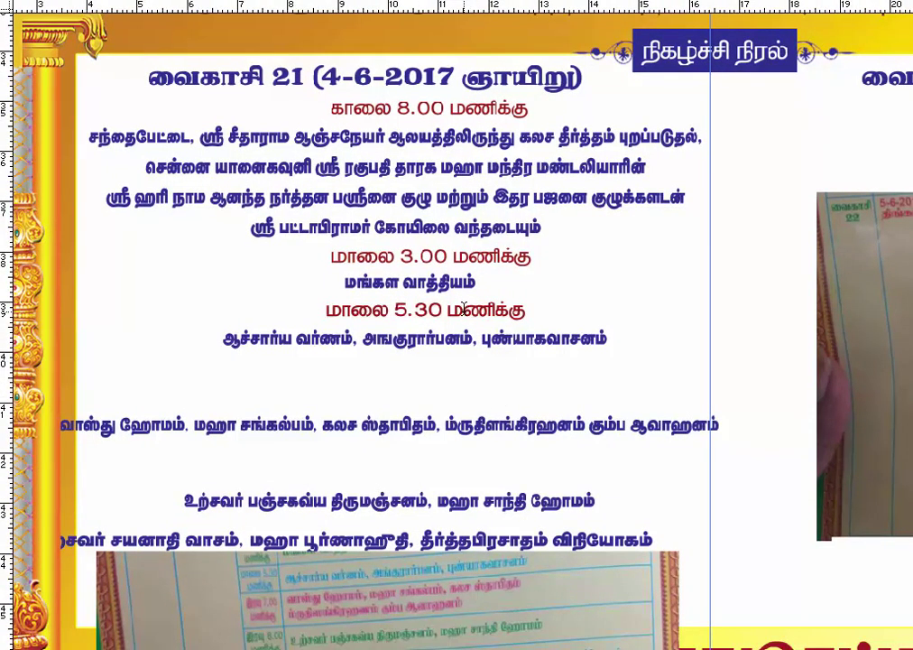
{"action": "left_click_drag", "start_coordinate": [463, 308], "coordinate": [463, 363]}
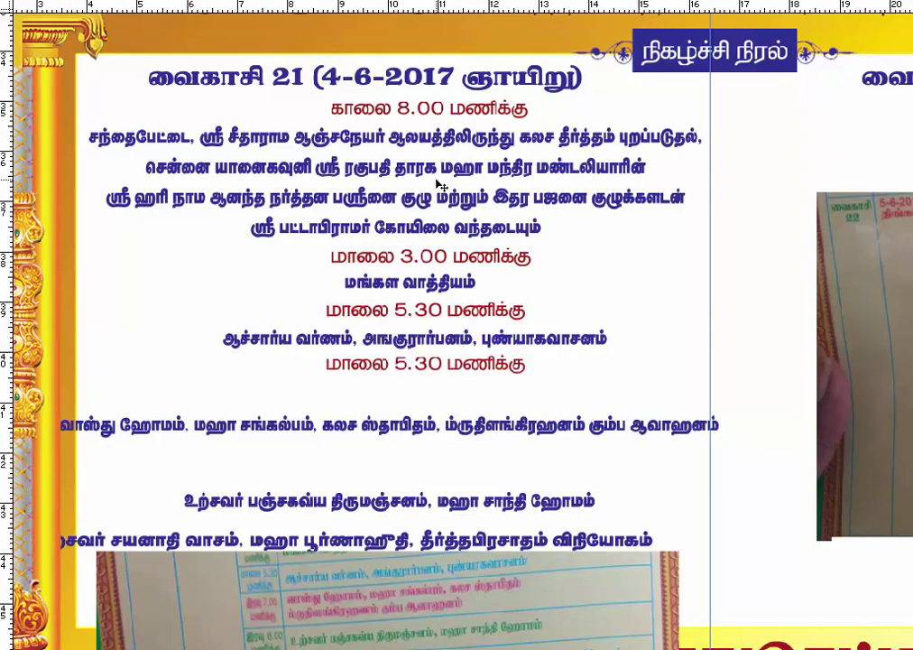
{"action": "key", "text": "ctrl+a"}
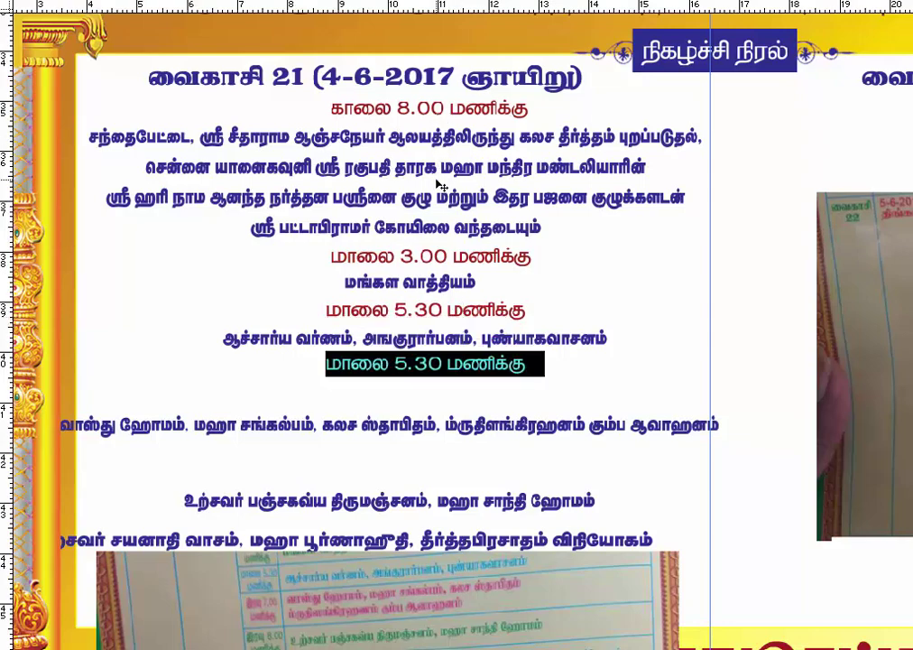
{"action": "key", "text": "Left"}
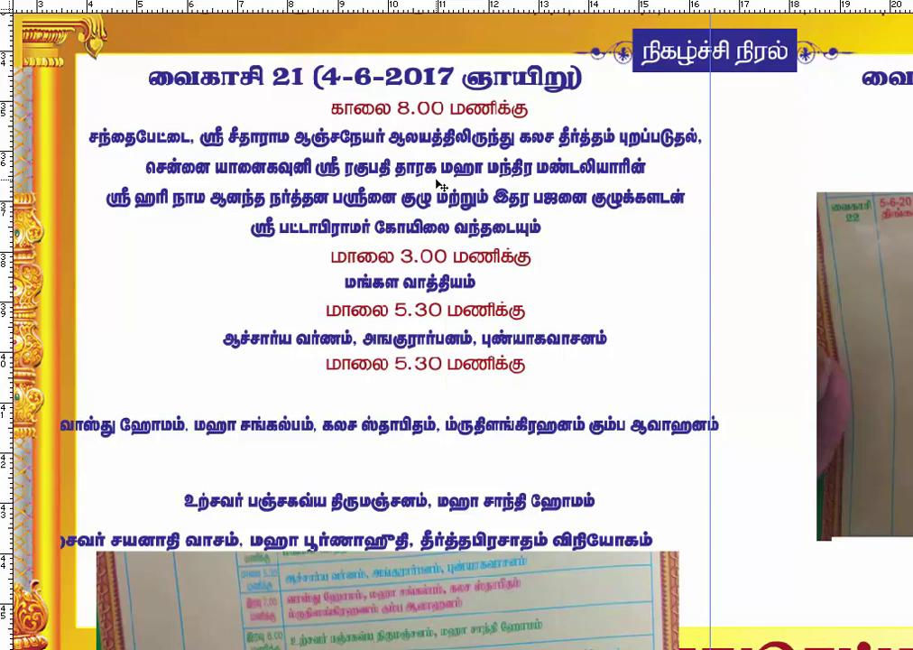
{"action": "key", "text": "Right"}
{"action": "key", "text": "Right"}
{"action": "key", "text": "Right"}
{"action": "key", "text": "shift+Right"}
{"action": "type", "text": "7"}
{"action": "key", "text": "Right"}
{"action": "key", "text": "shift+Right"}
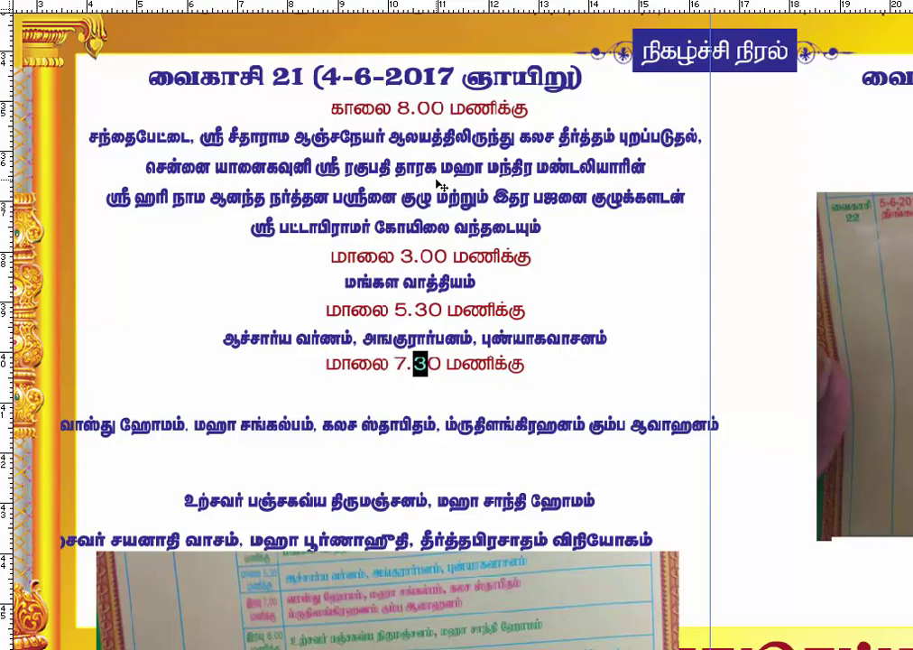
{"action": "type", "text": "0"}
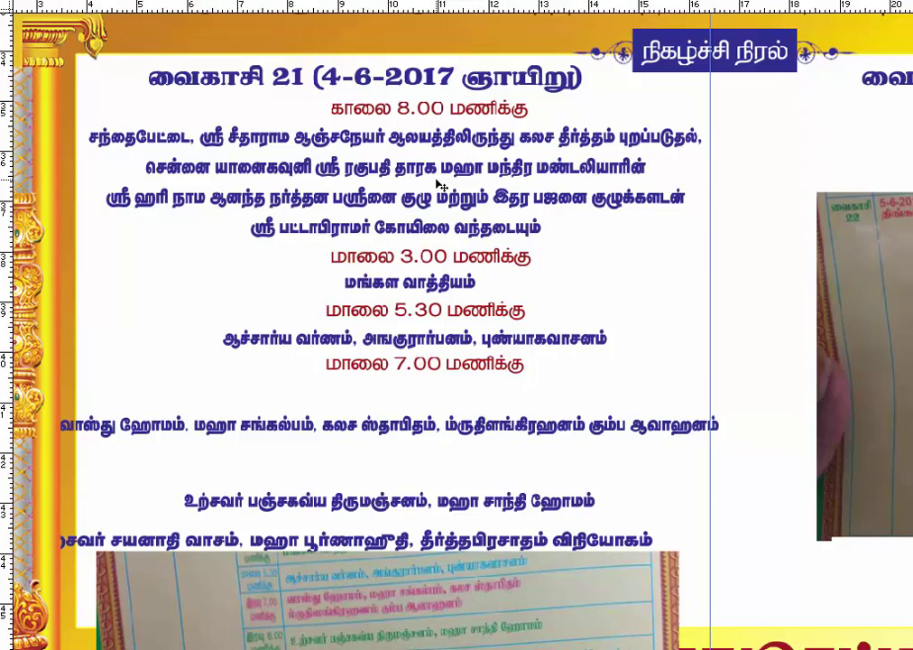